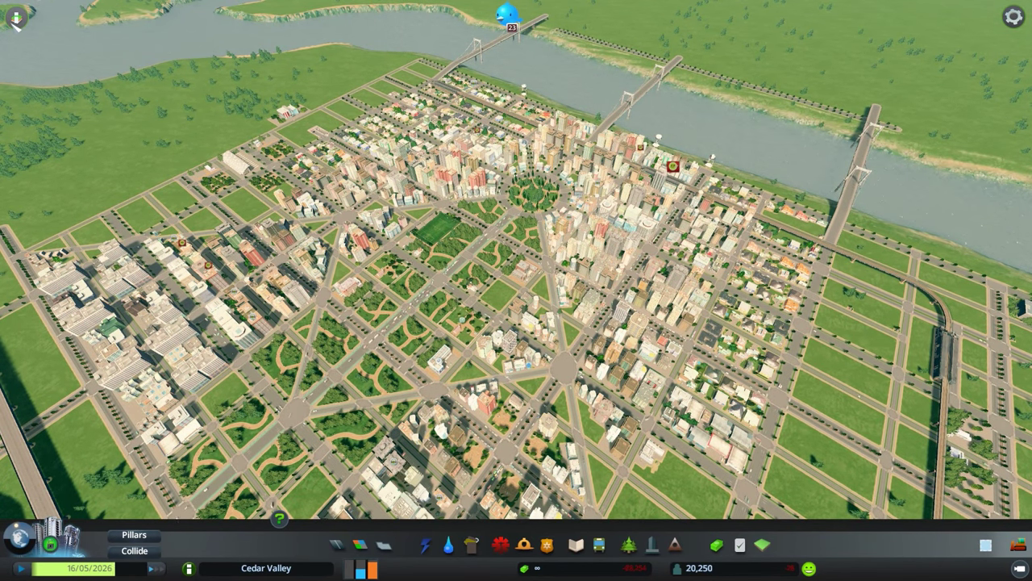
Step: Show the Garbage info view, revealing a full landfill and incinerator capacity above weekly production
click(16, 18)
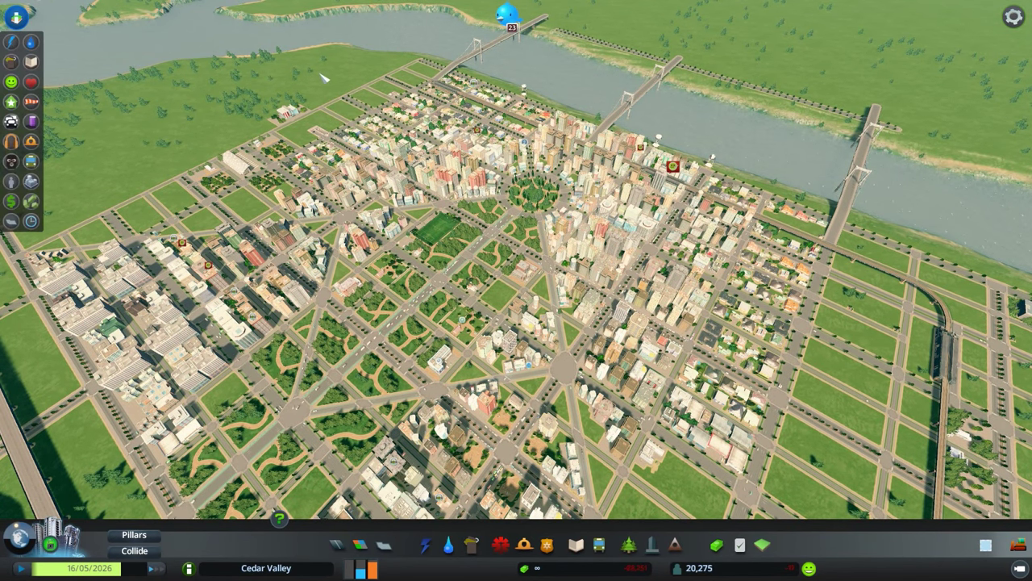
click(11, 62)
scroll(307, 112, down, 3)
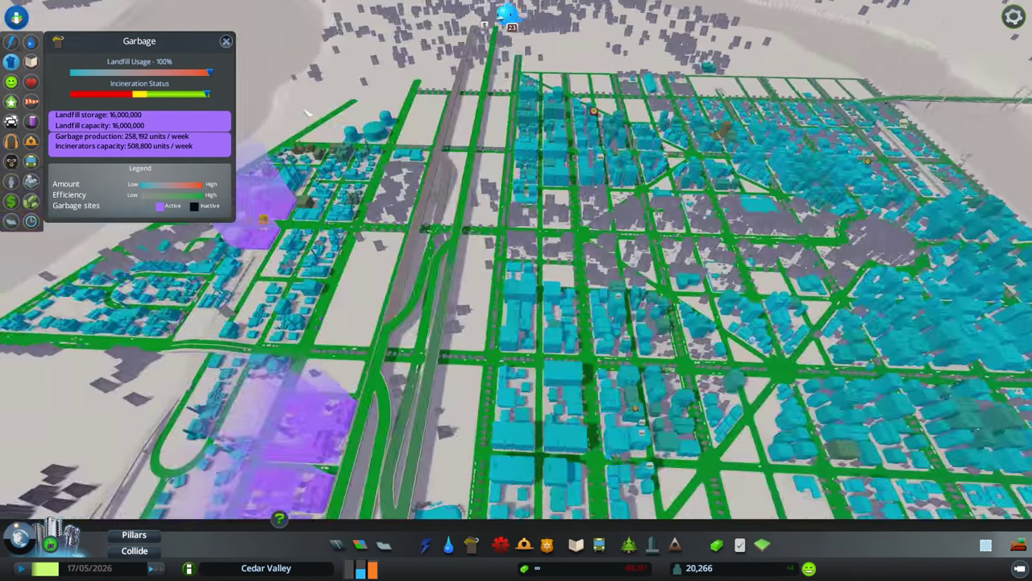
scroll(394, 119, up, 3)
scroll(394, 119, up, 2)
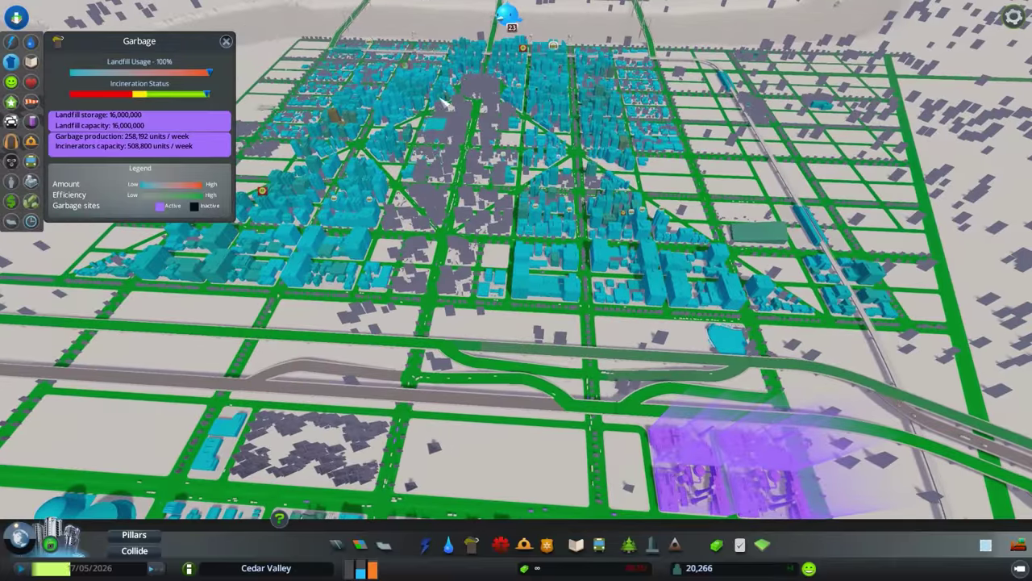
scroll(435, 153, up, 3)
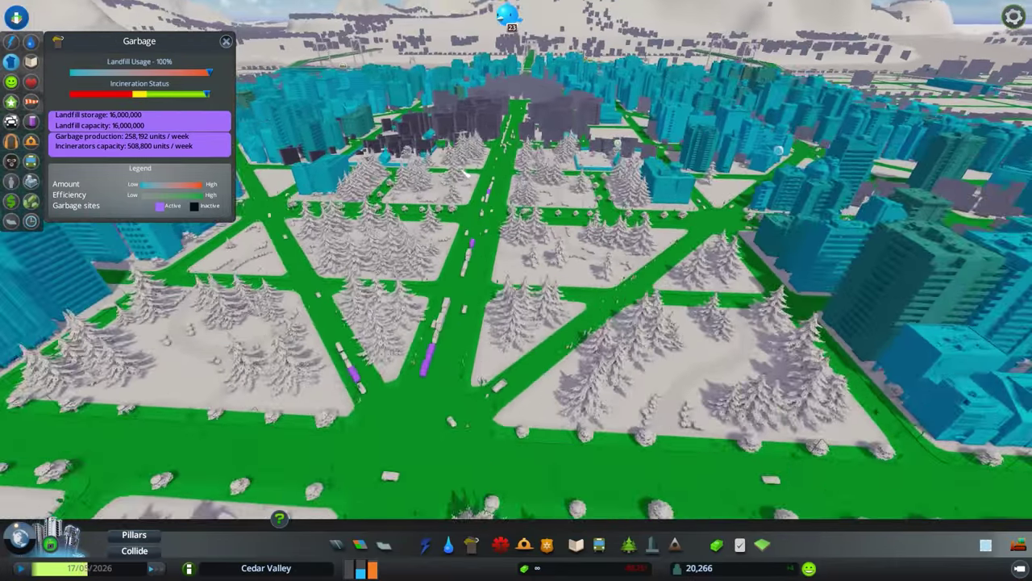
scroll(314, 193, down, 3)
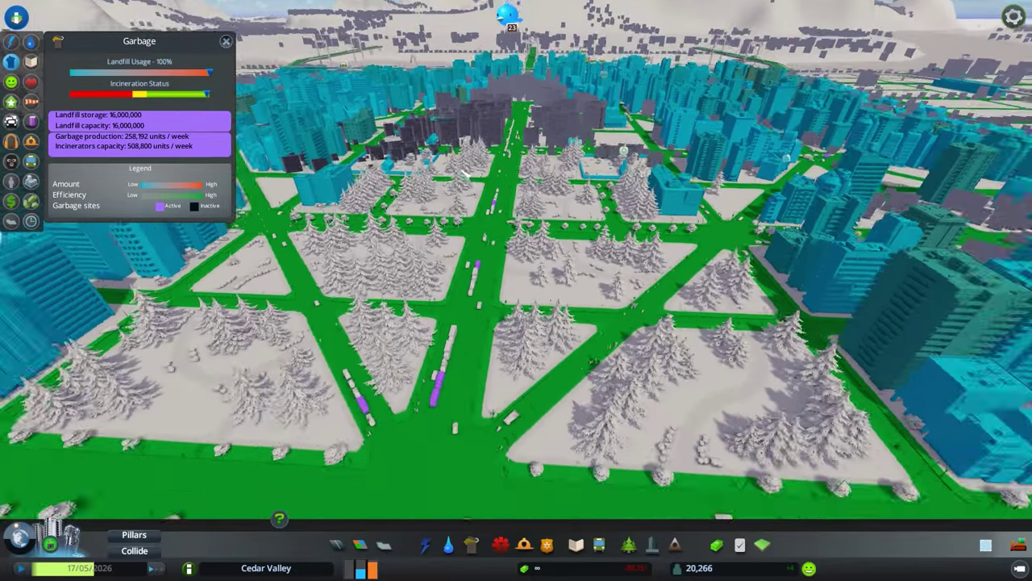
scroll(314, 194, down, 2)
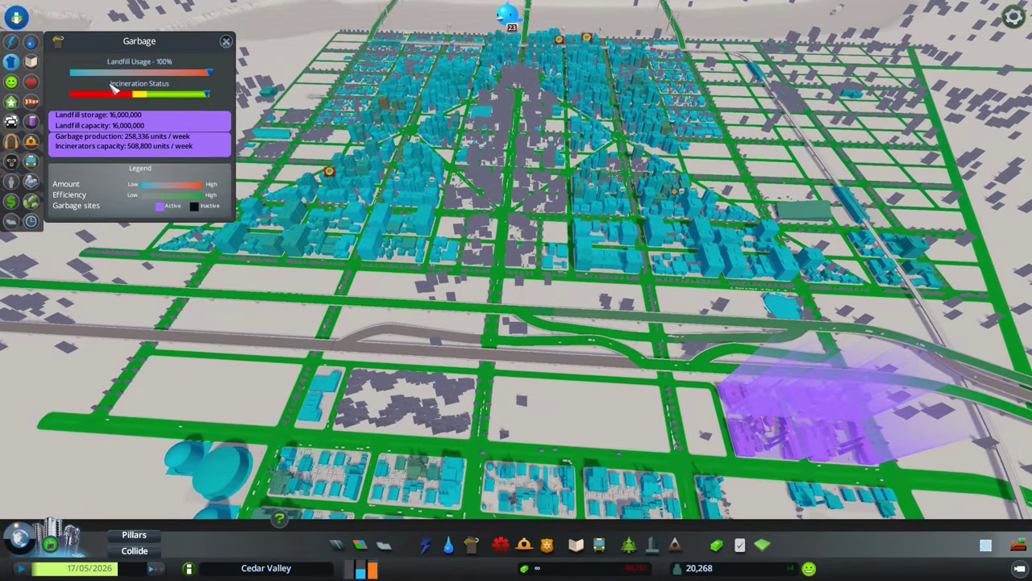
Step: Show Education coverage, moving through High School to University (capacity 4,500 for 1,581 eligible)
key(q)
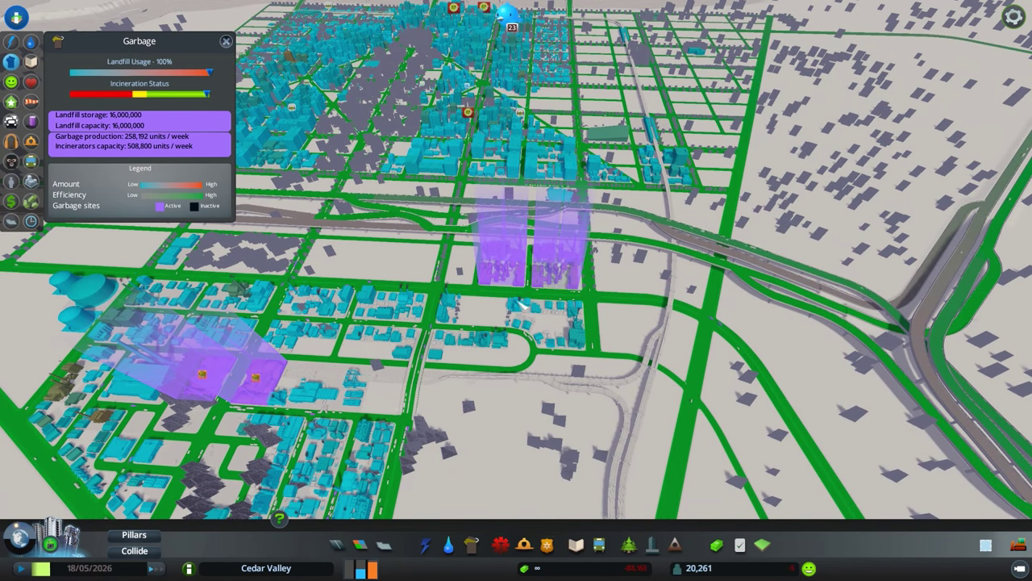
click(31, 61)
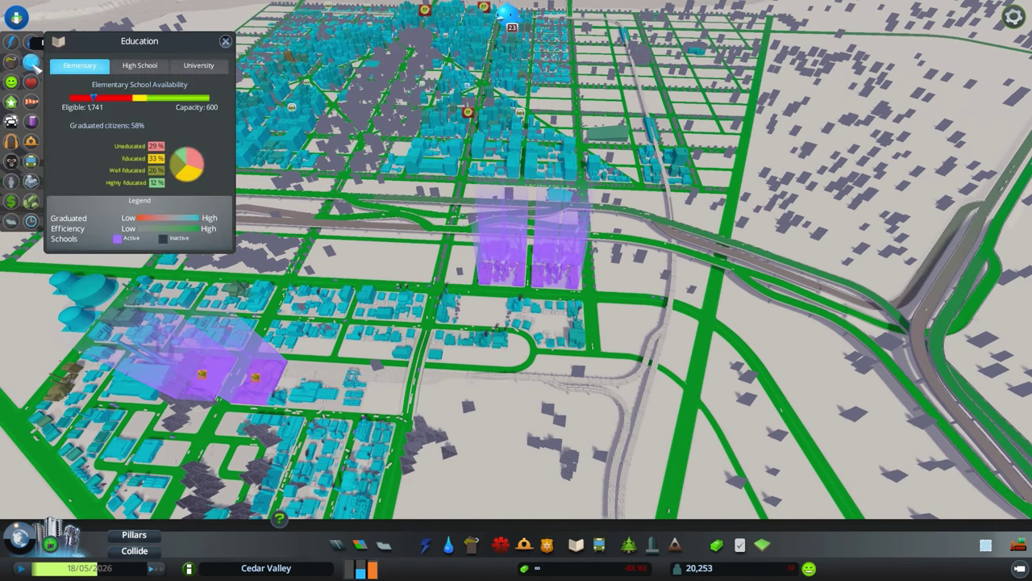
scroll(523, 198, up, 5)
scroll(523, 198, down, 3)
scroll(516, 199, down, 3)
scroll(508, 201, down, 4)
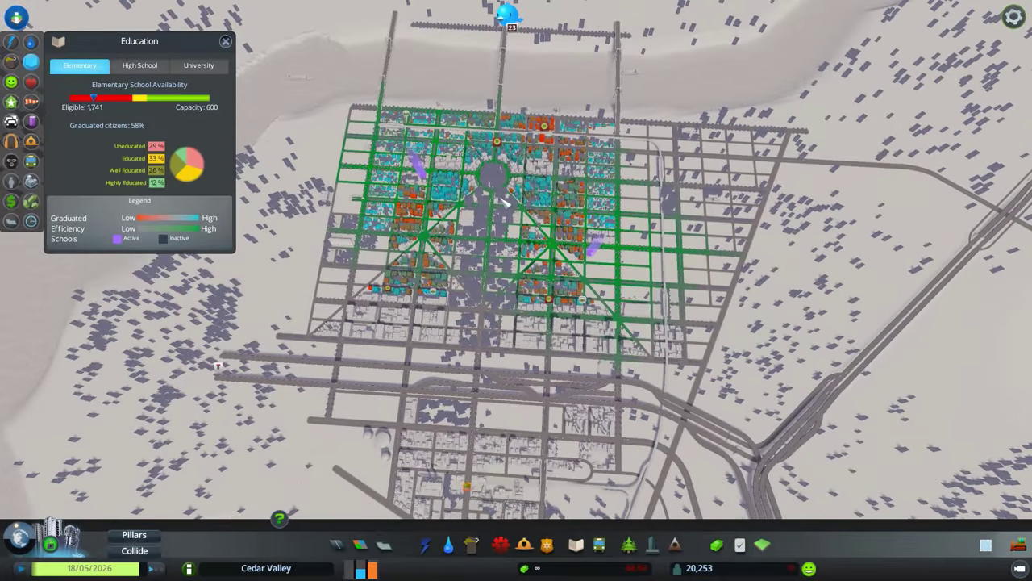
scroll(506, 202, up, 3)
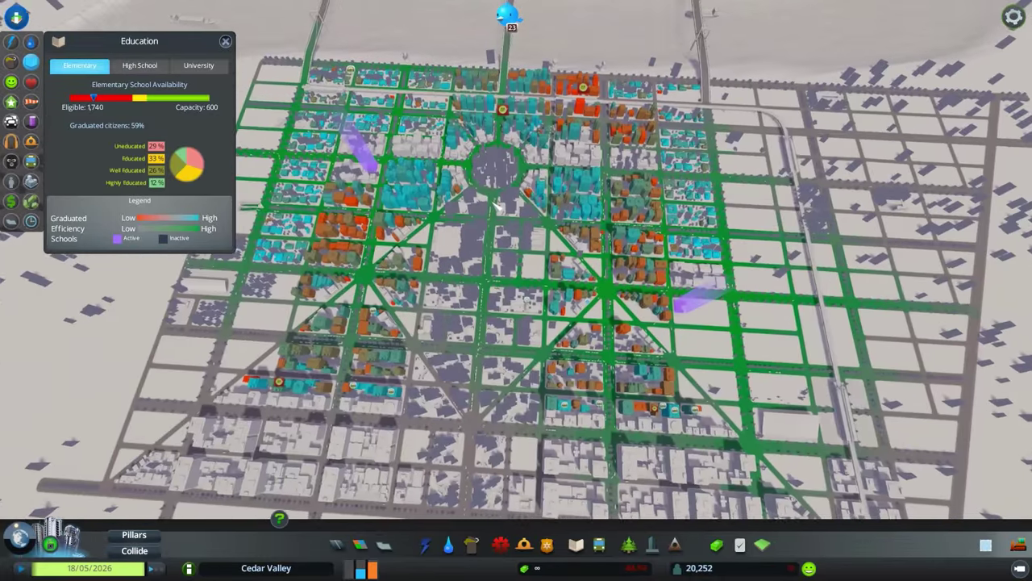
scroll(831, 329, up, 2)
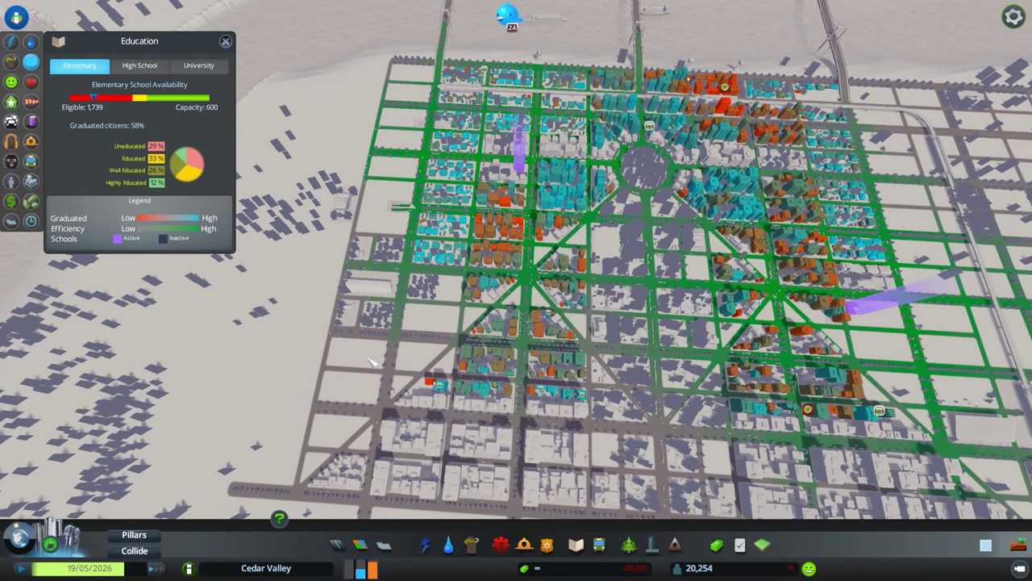
click(141, 67)
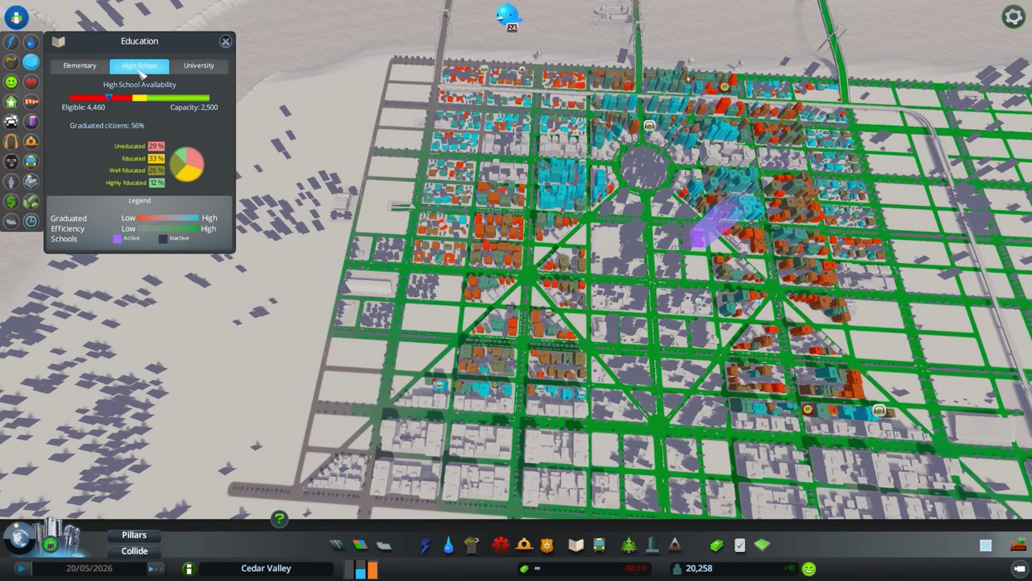
key(d)
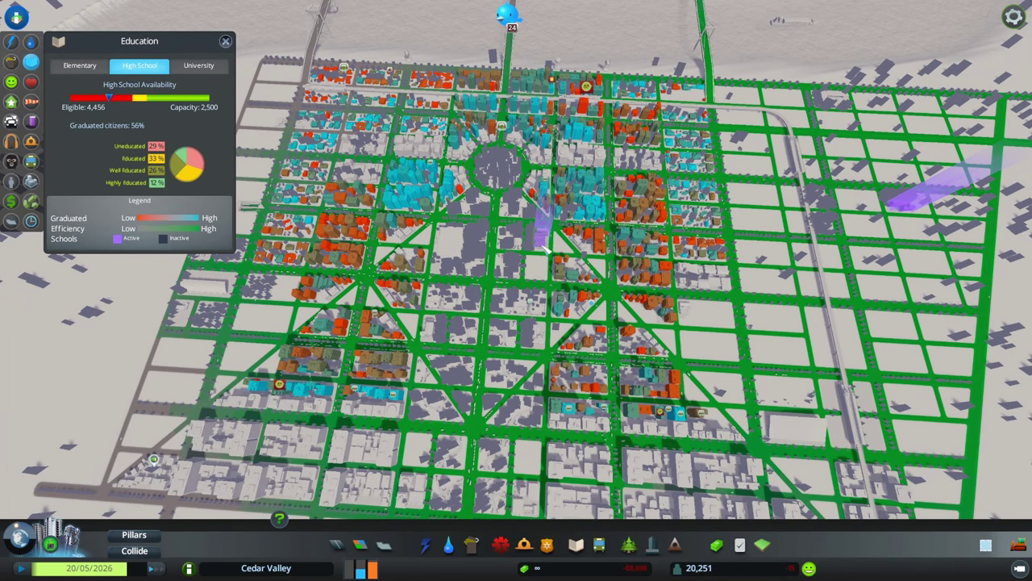
key(a)
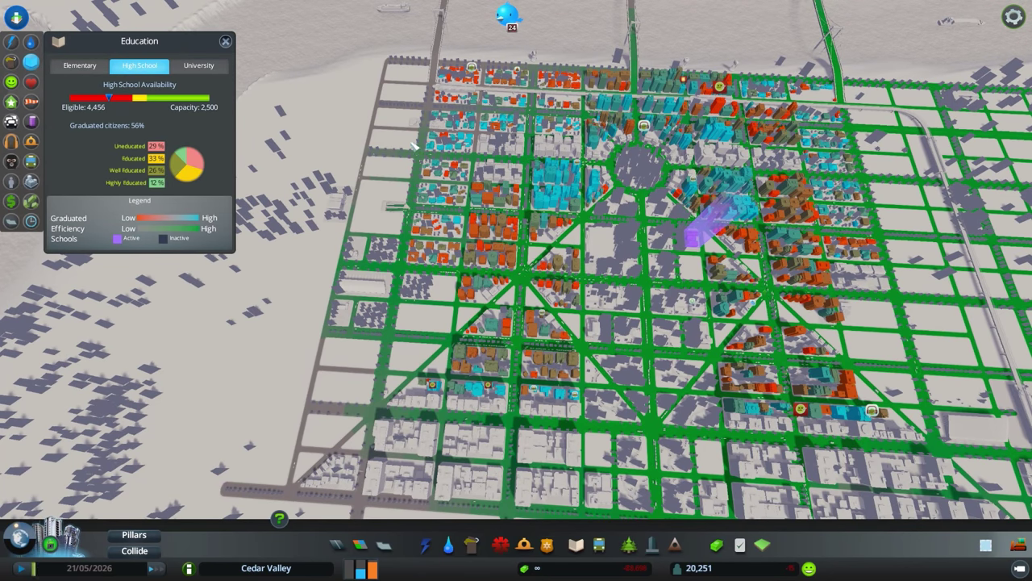
click(199, 65)
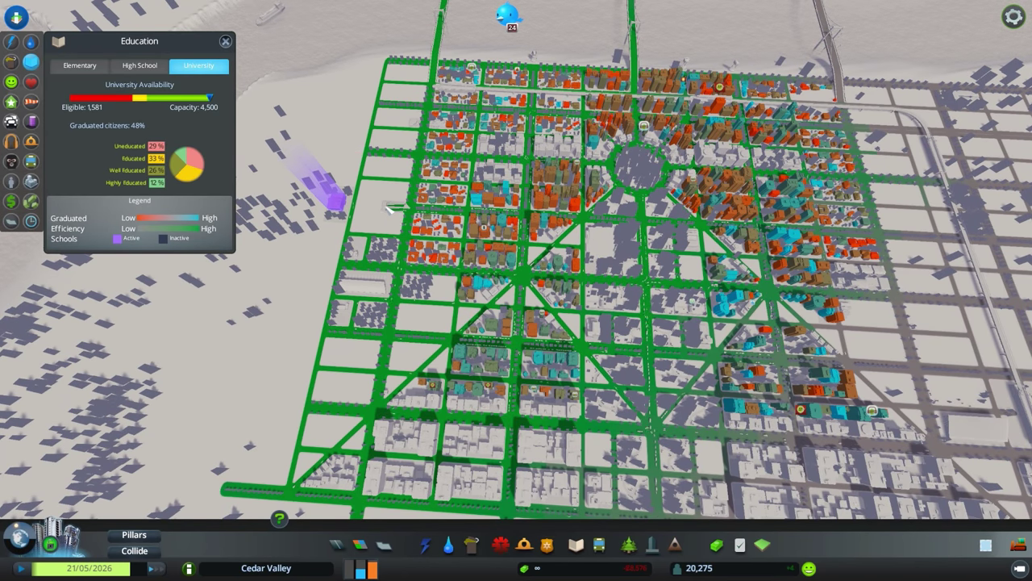
scroll(388, 208, up, 5)
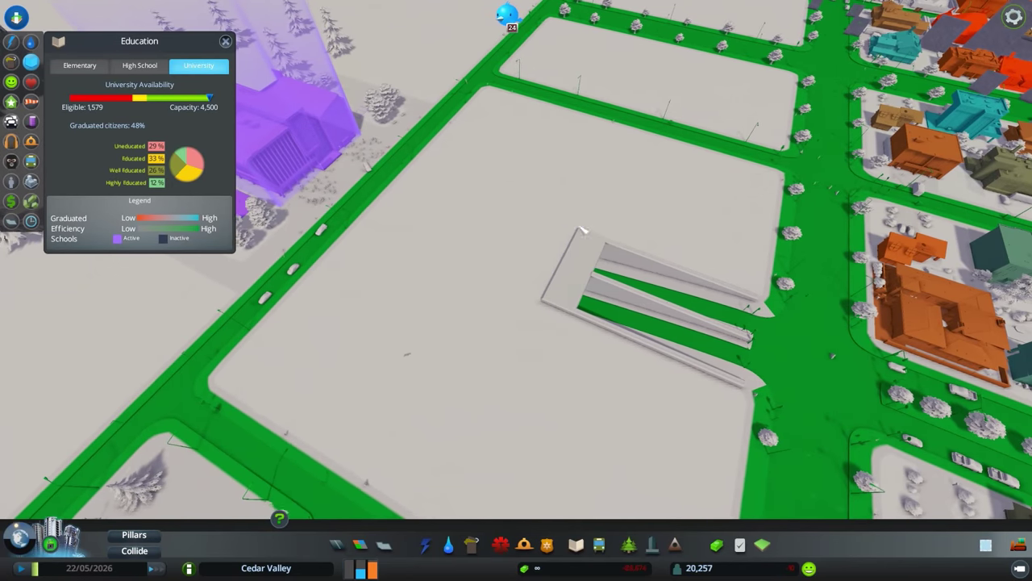
key(a)
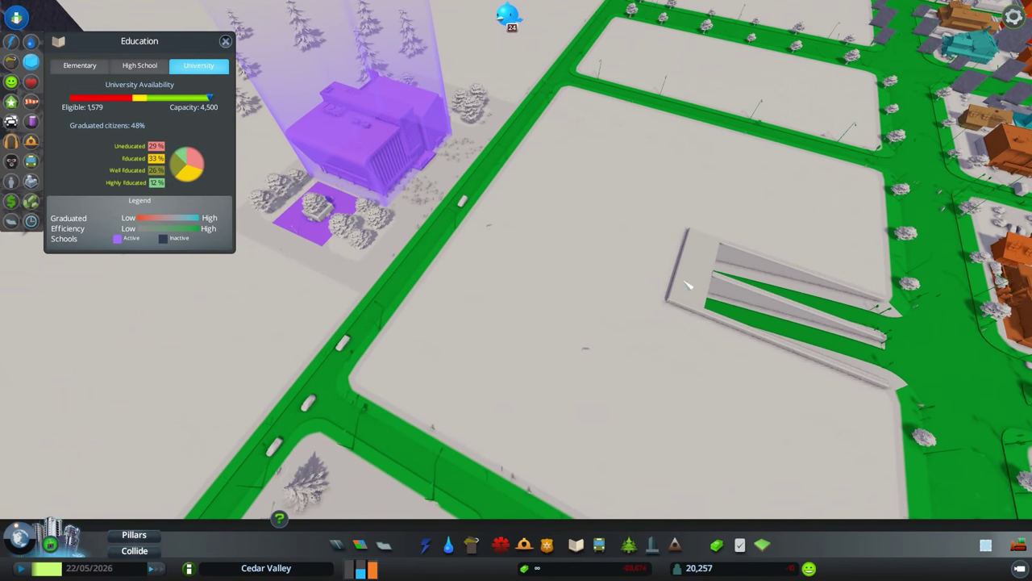
scroll(388, 169, down, 2)
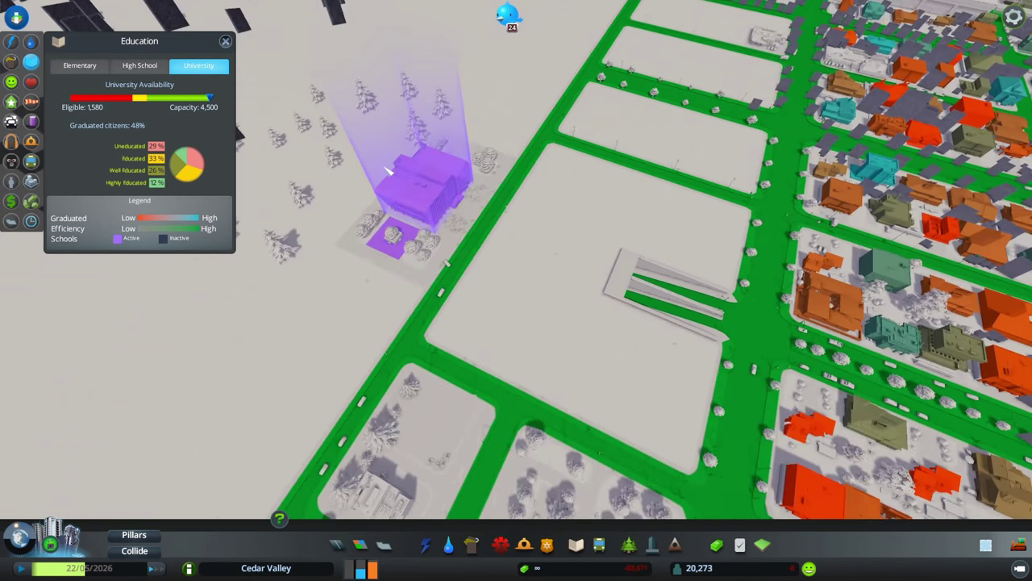
scroll(387, 169, down, 3)
scroll(436, 234, up, 1)
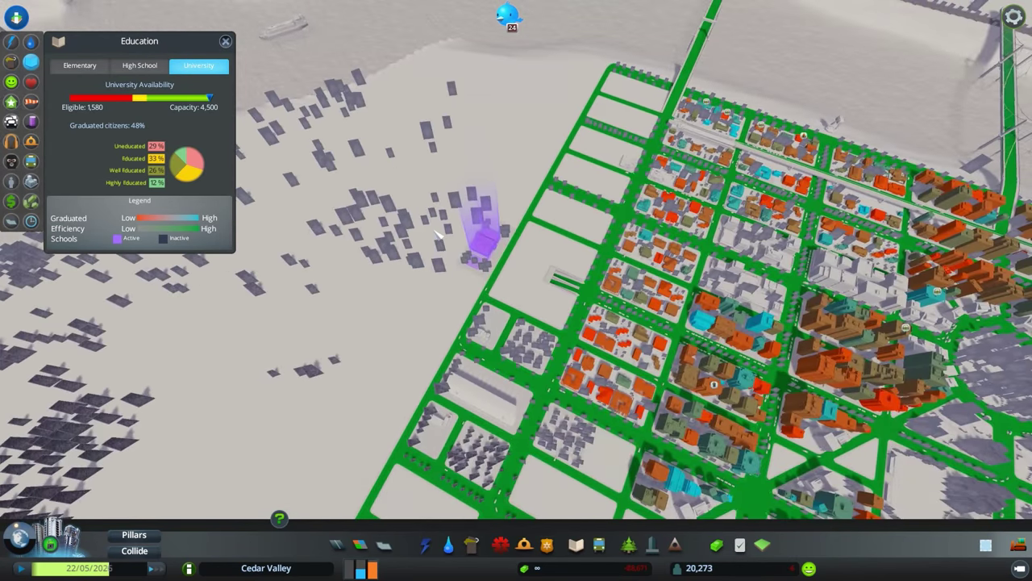
scroll(437, 234, down, 3)
scroll(317, 214, up, 3)
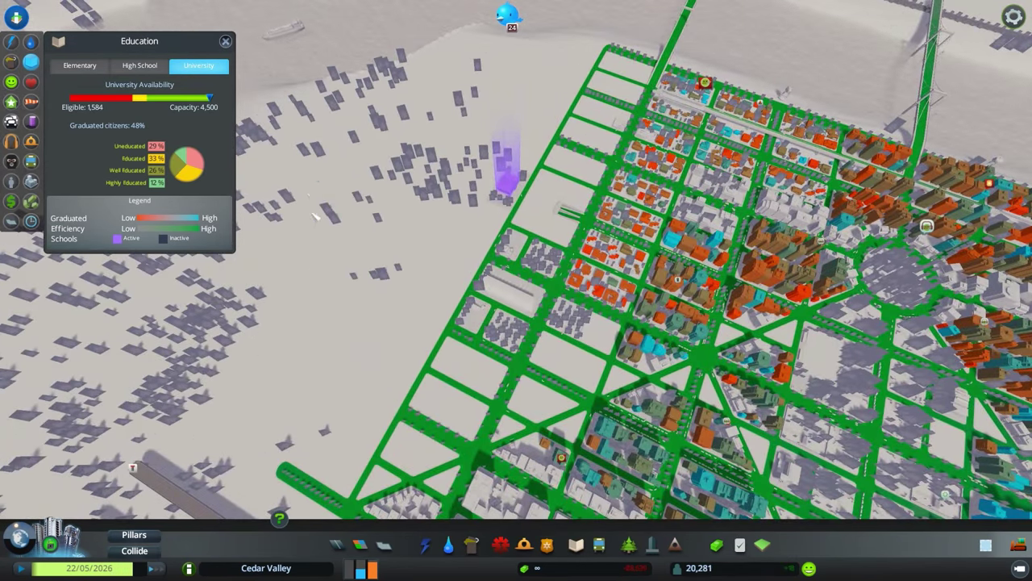
drag(316, 215, 482, 208)
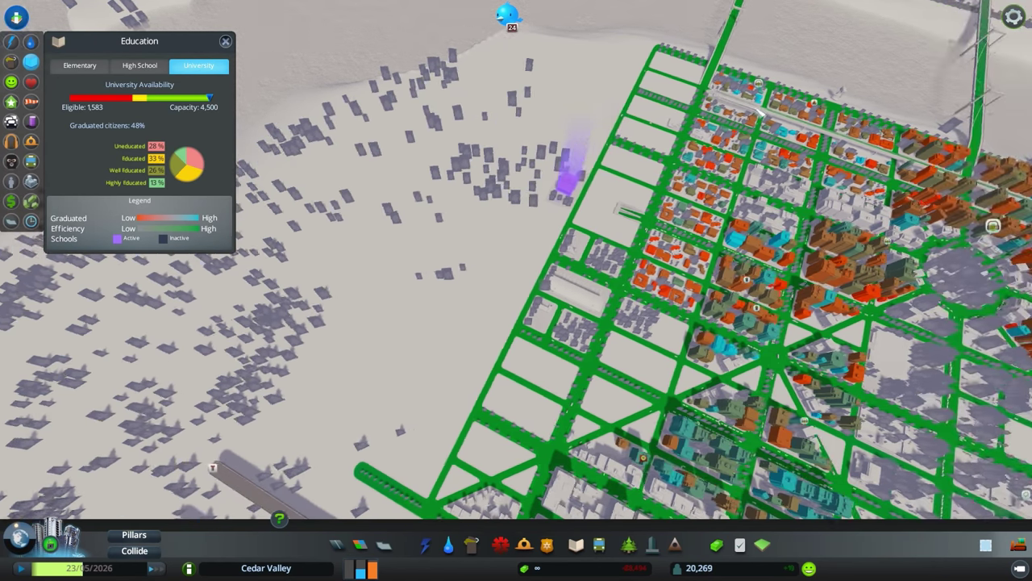
drag(367, 174, 201, 169)
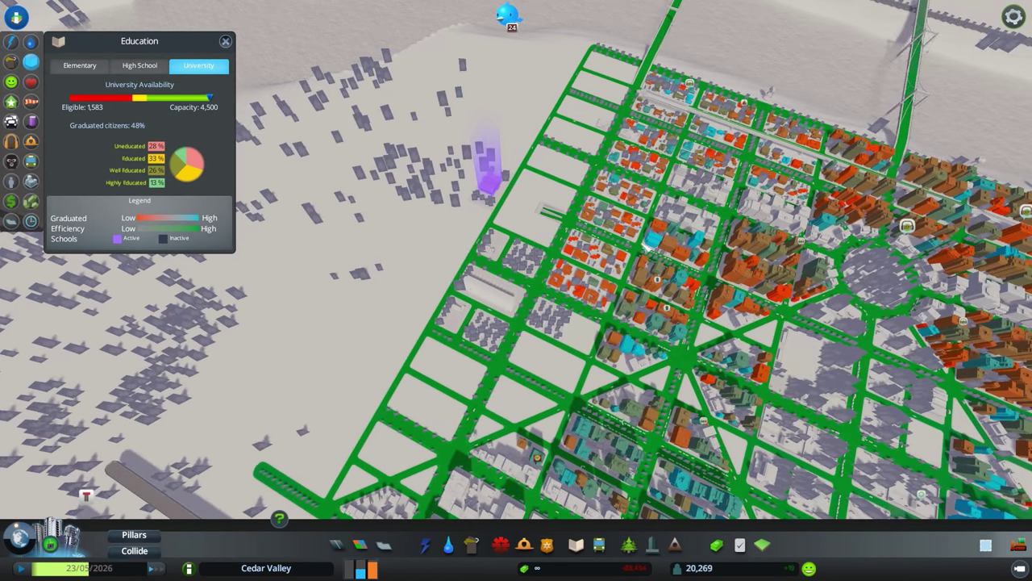
drag(303, 113, 663, 112)
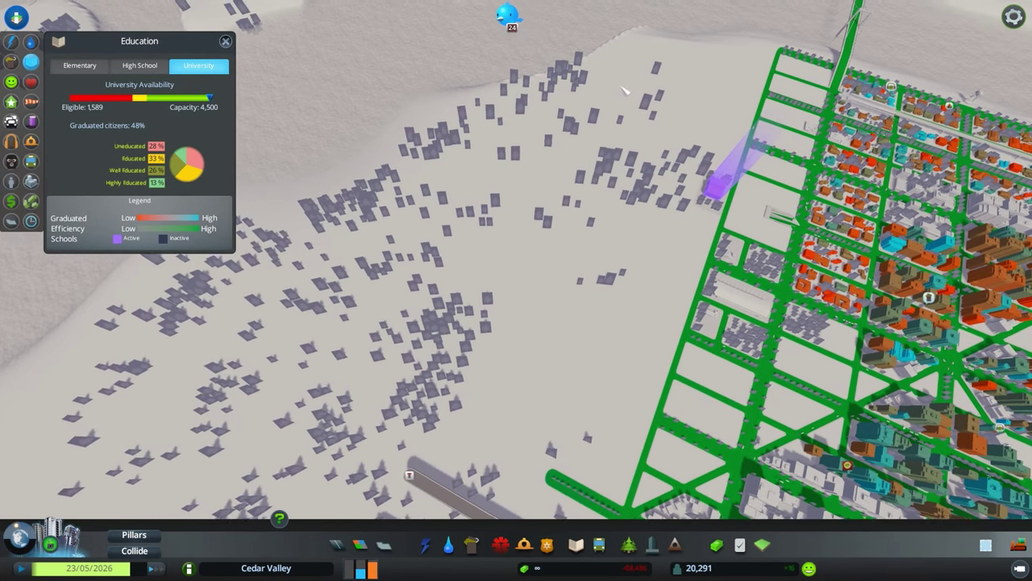
scroll(565, 185, down, 5)
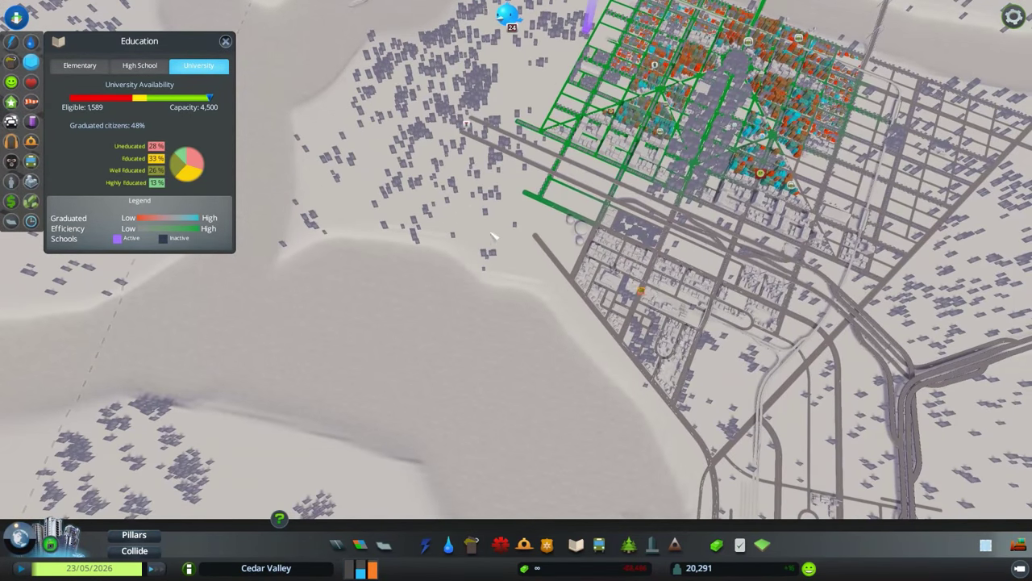
scroll(467, 230, down, 2)
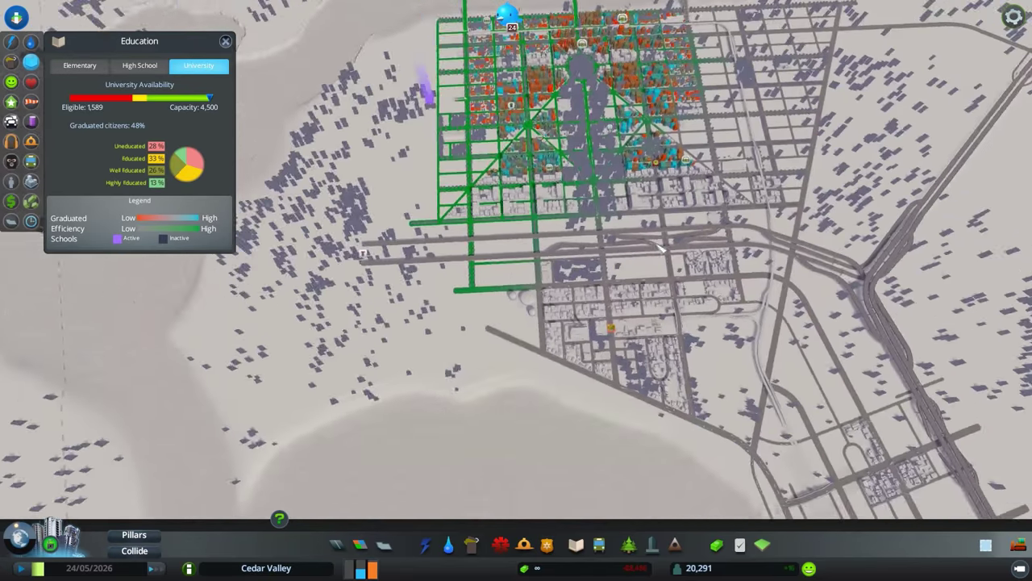
scroll(464, 219, up, 5)
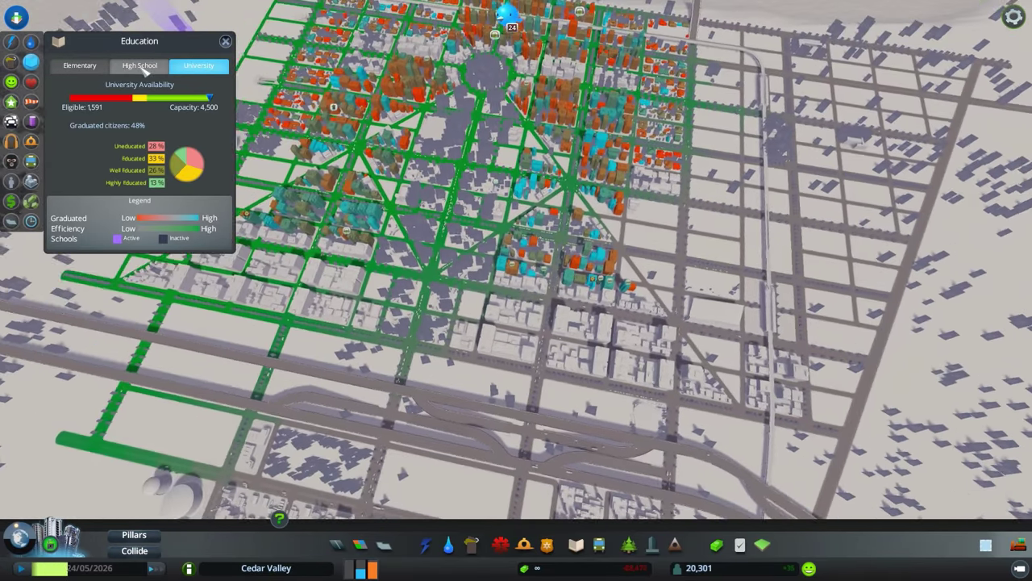
click(79, 65)
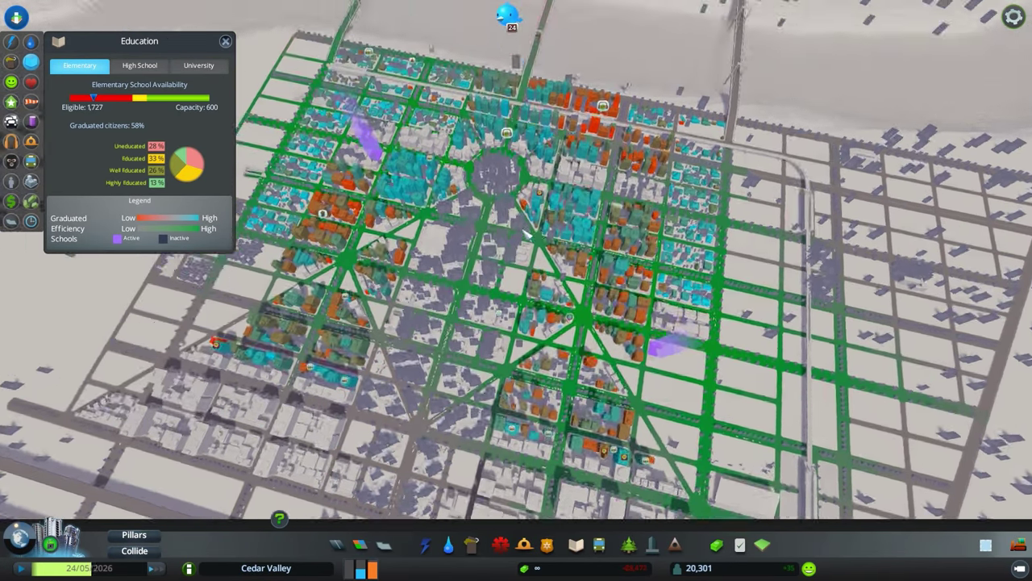
scroll(499, 411, up, 3)
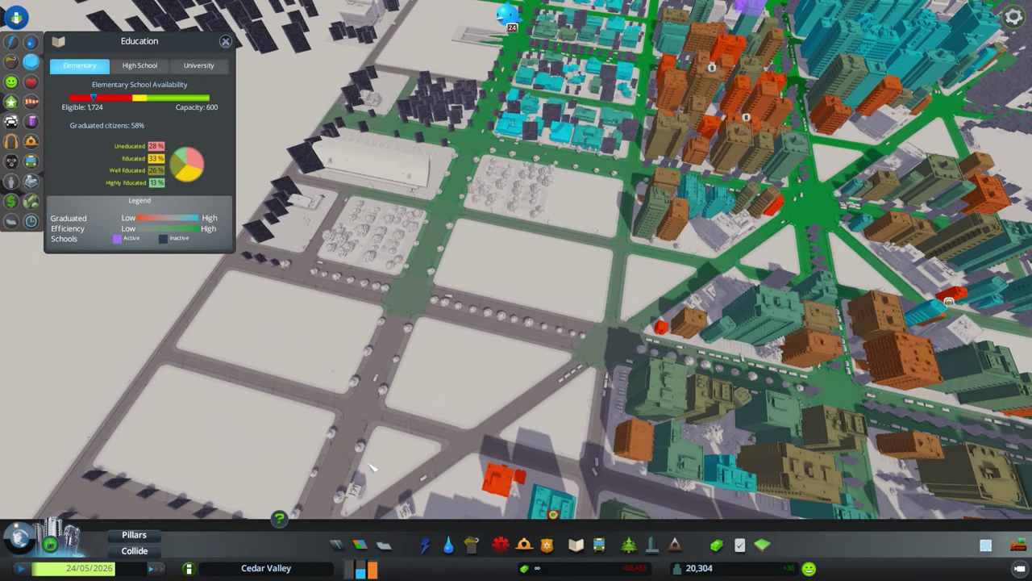
Step: Place a Modern High School from the Education menu on an empty avenue-side block
click(576, 545)
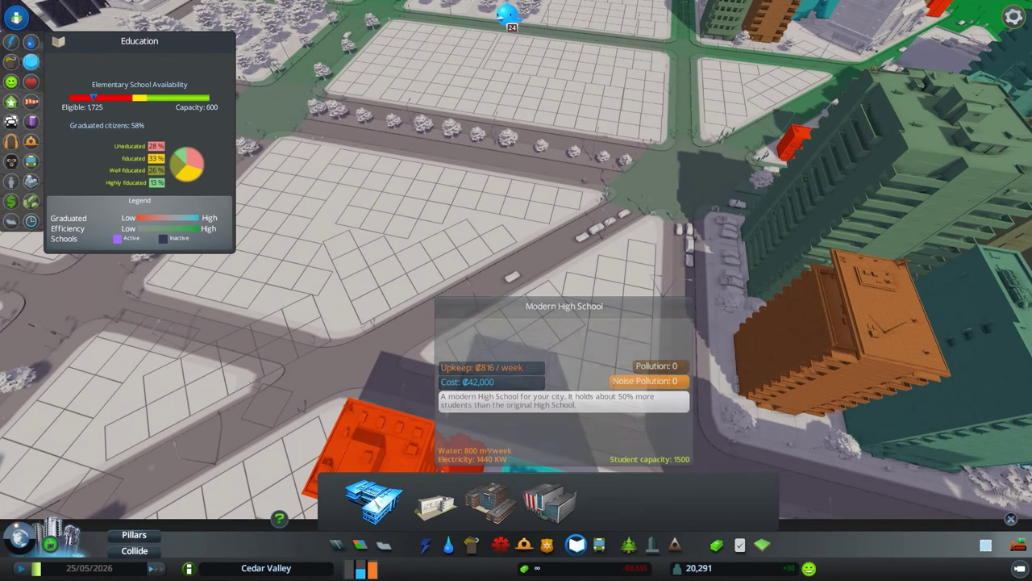
click(373, 498)
key(q)
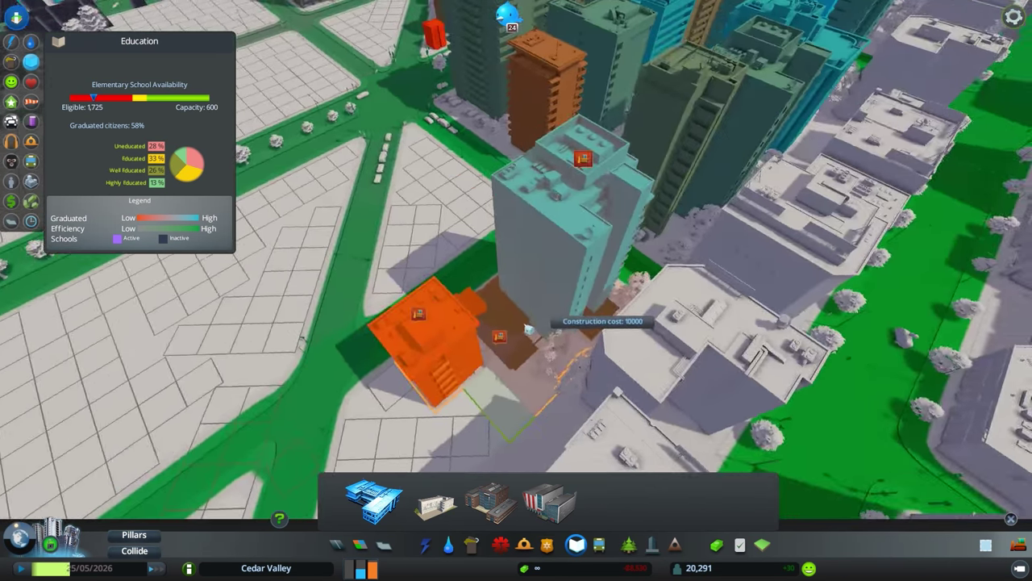
key(q)
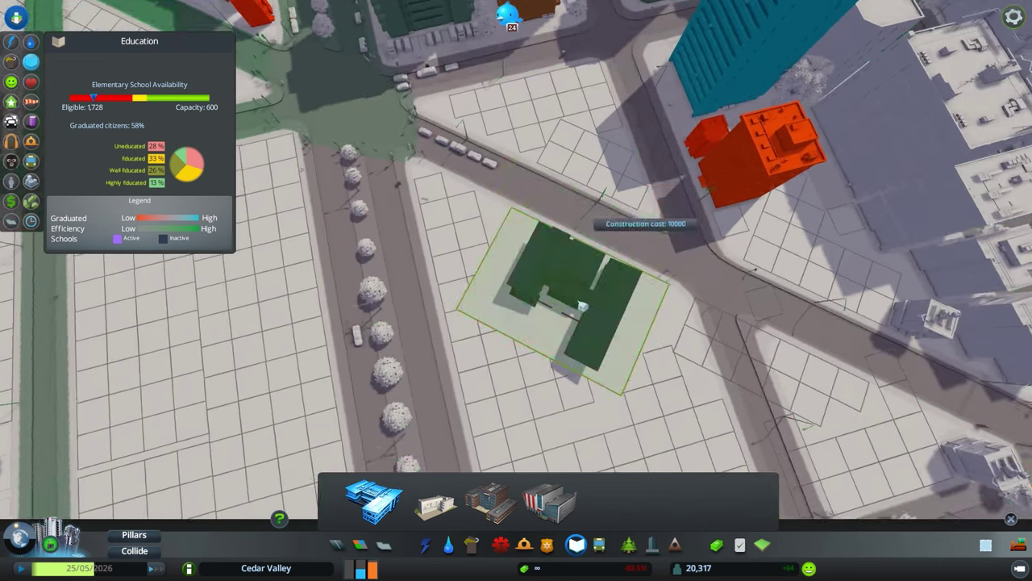
key(a)
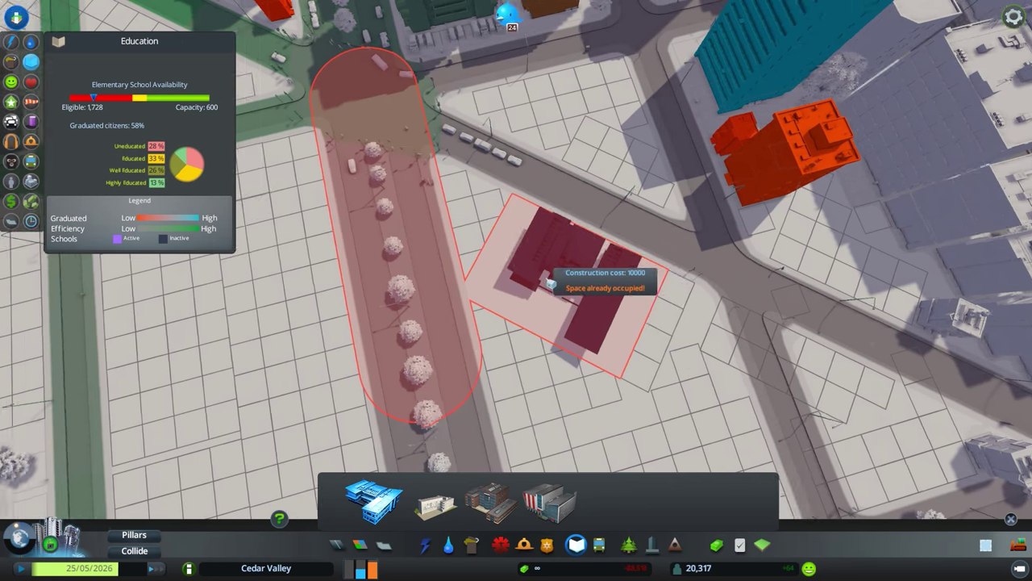
key(q)
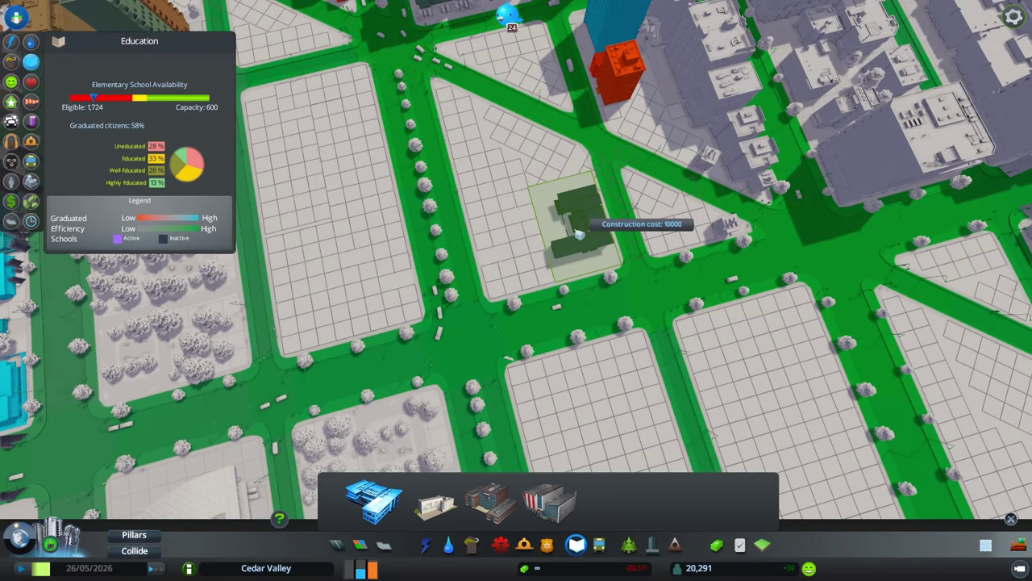
click(579, 234)
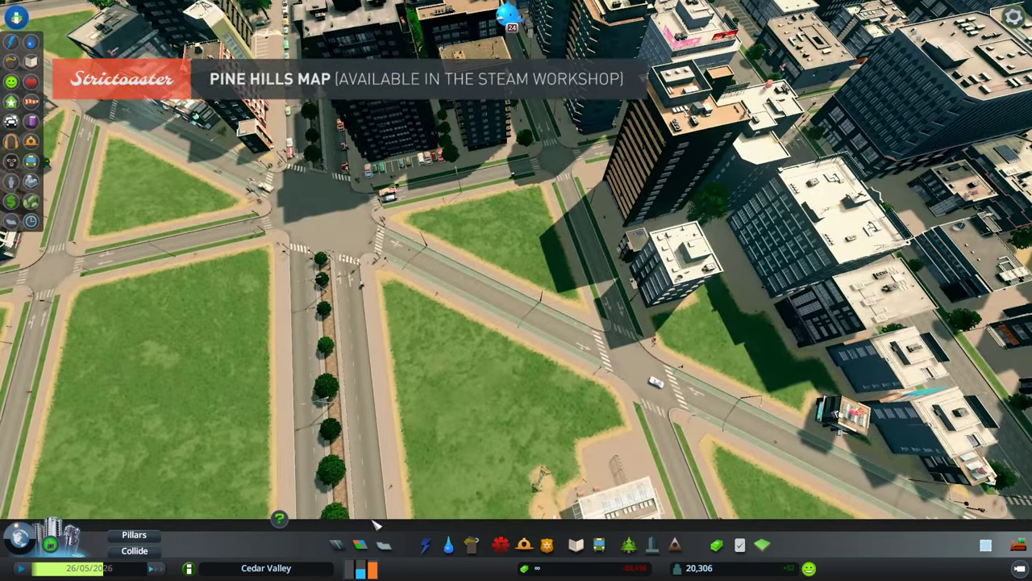
Step: Survey the empty grassy blocks, then view the elementary school's details (299 of 300 students)
click(360, 544)
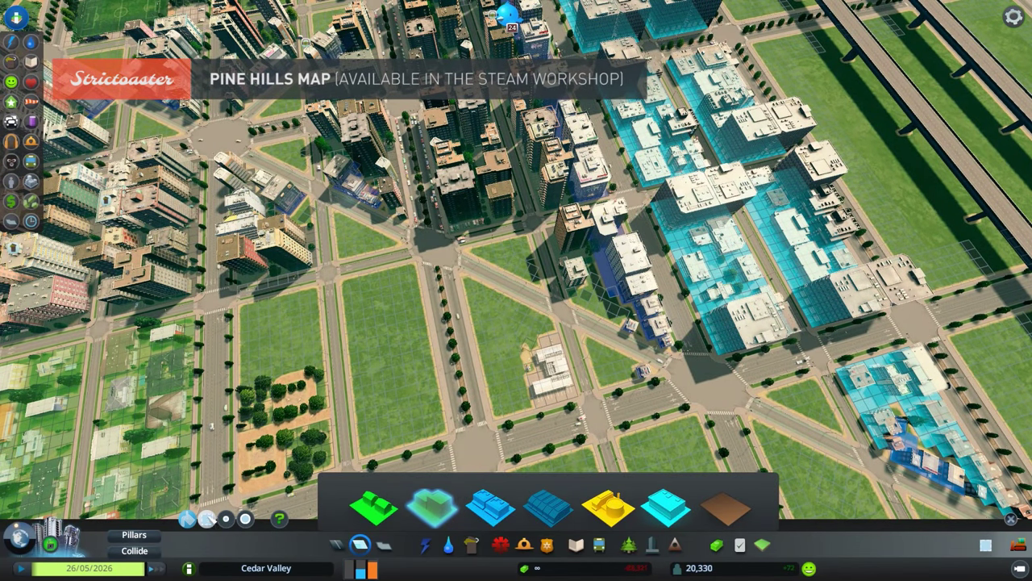
scroll(526, 275, up, 5)
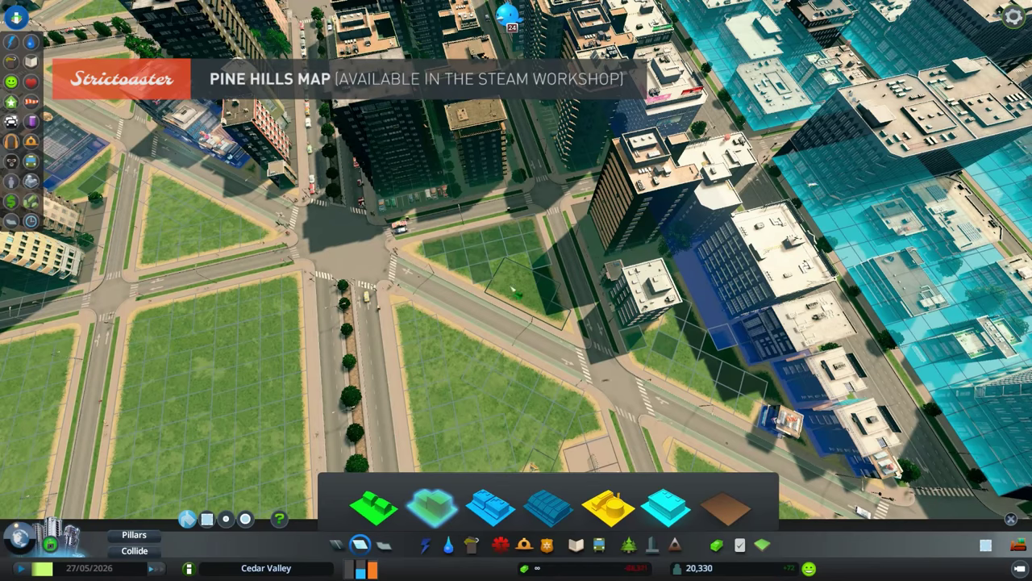
key(a)
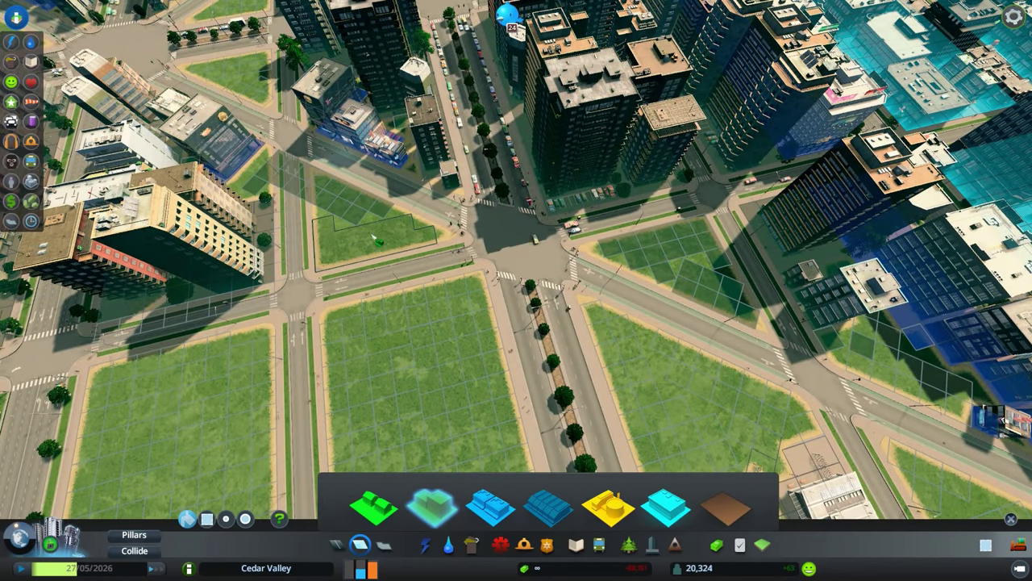
scroll(375, 239, up, 5)
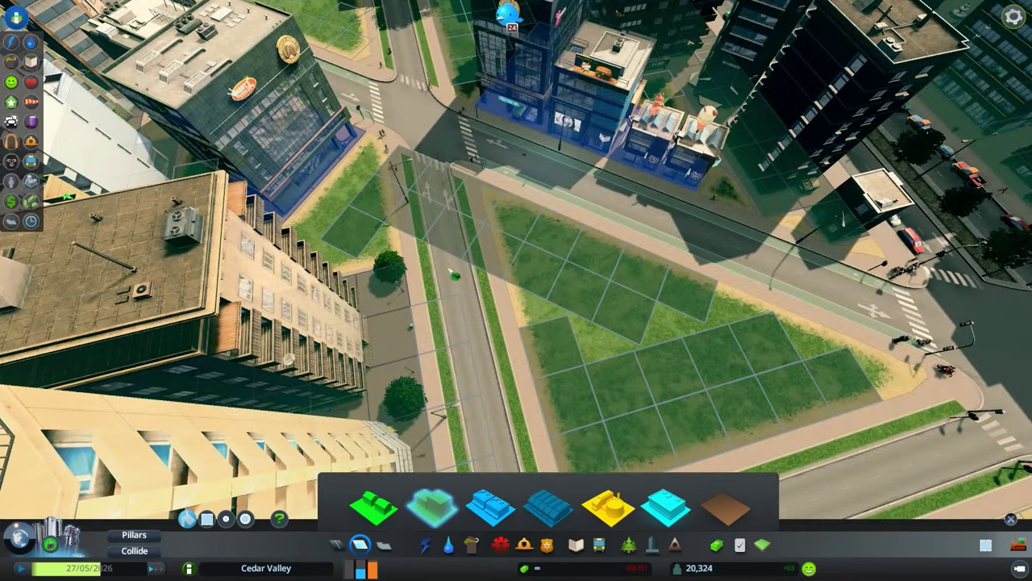
scroll(454, 275, down, 5)
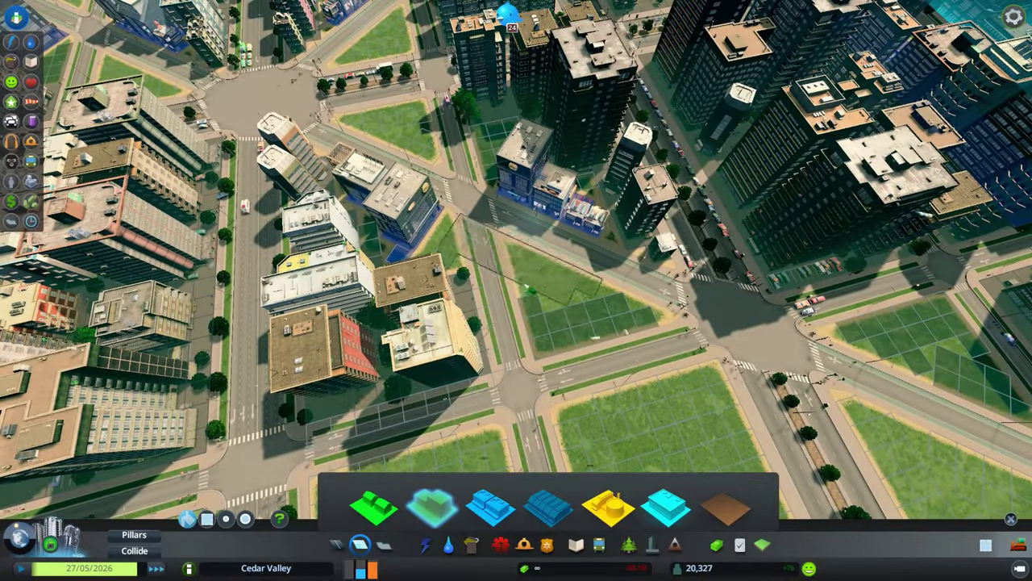
key(d)
key(s)
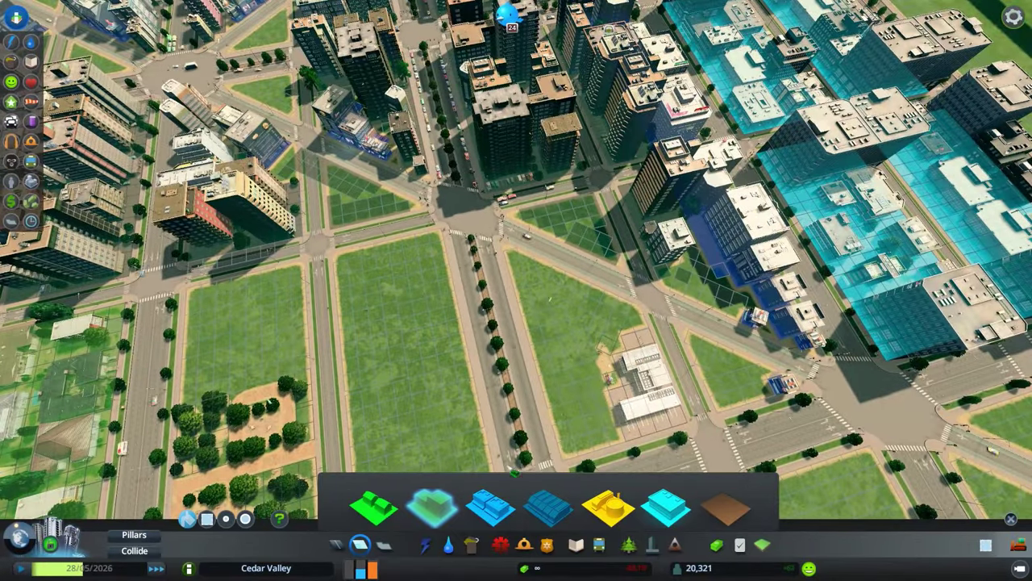
key(d)
scroll(516, 291, up, 3)
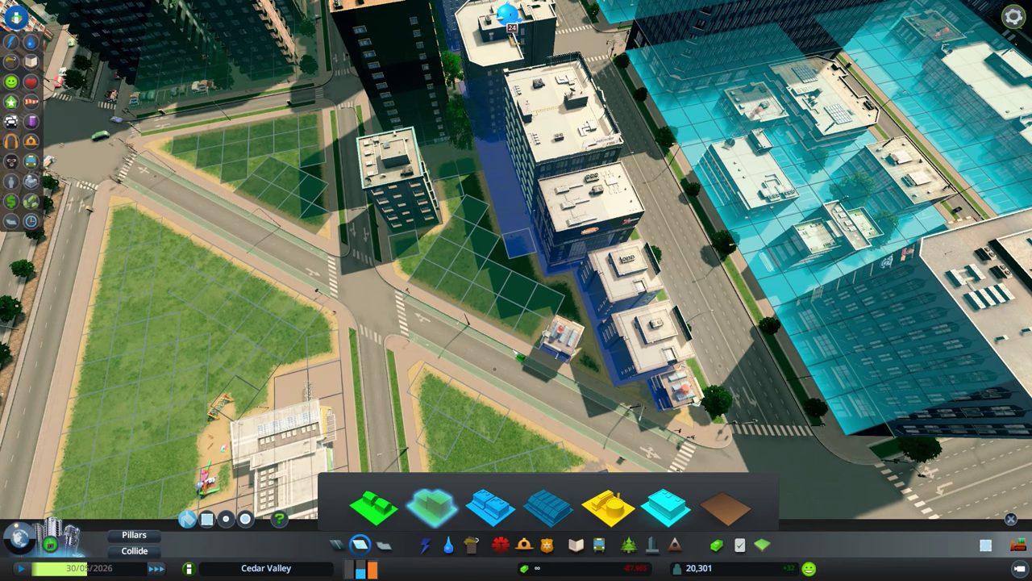
key(Escape)
scroll(516, 258, down, 5)
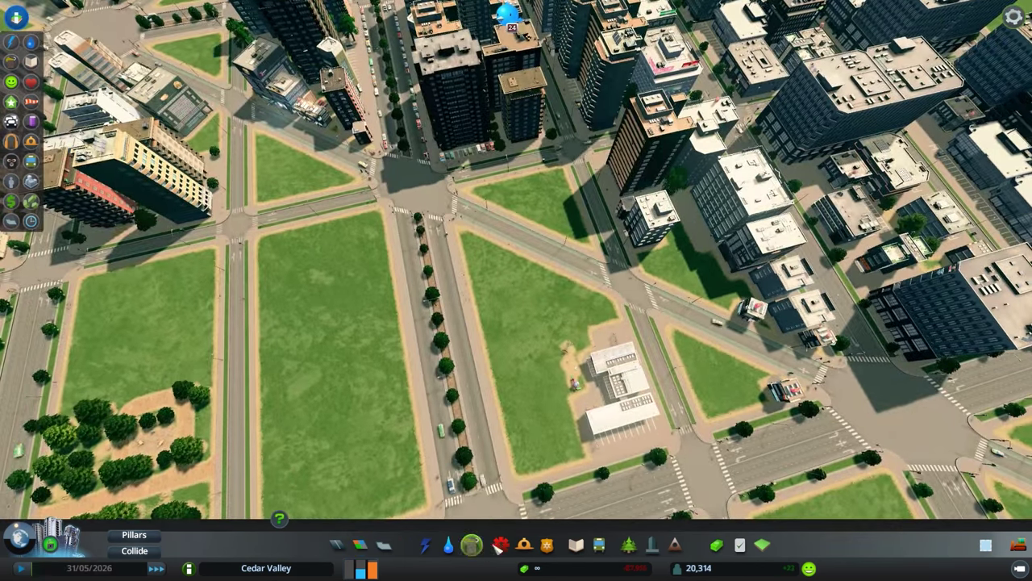
click(603, 385)
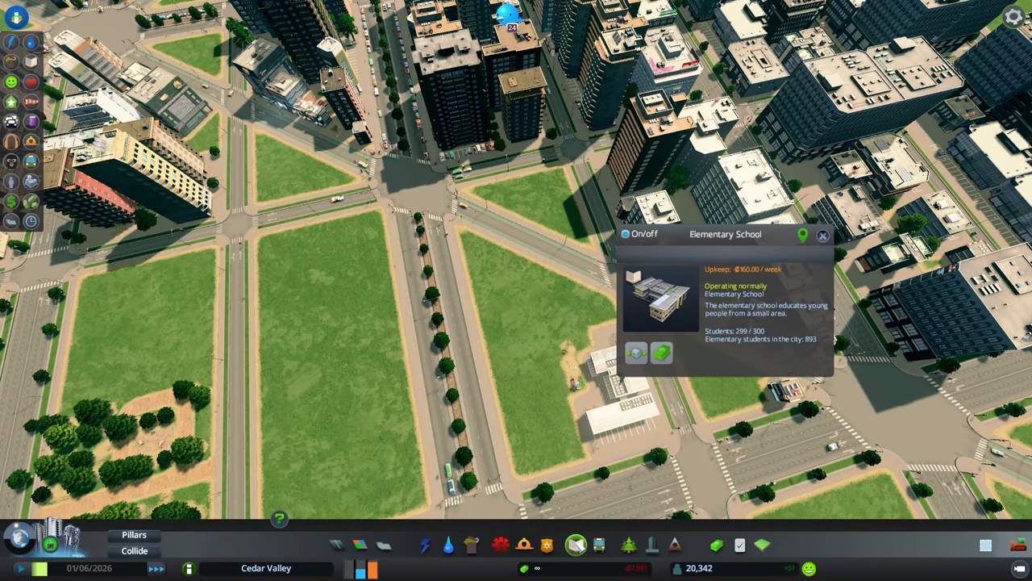
Step: Place a high school on the empty block by the railway, reaching 3,000 high school capacity
click(576, 545)
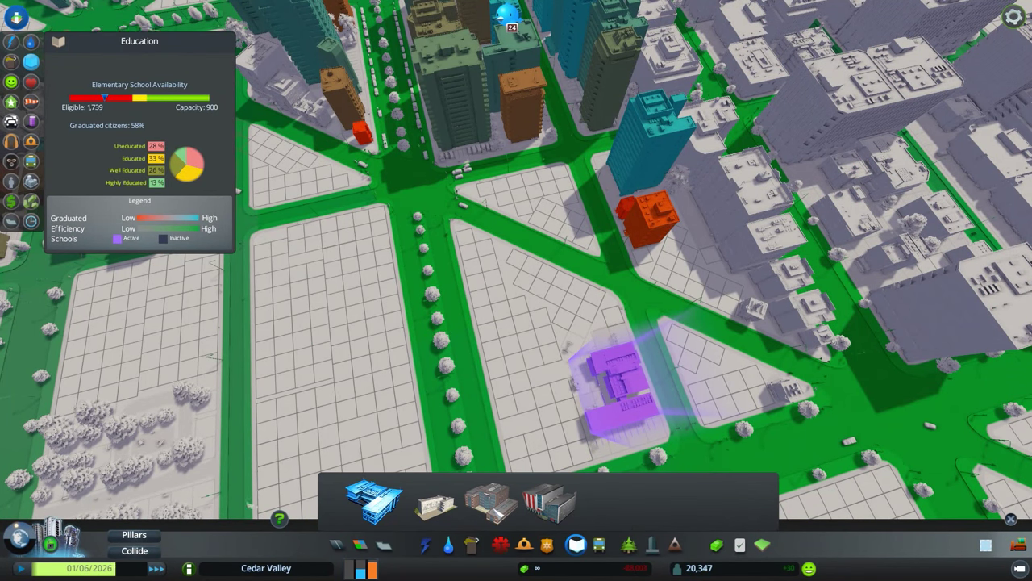
click(490, 500)
scroll(492, 274, down, 5)
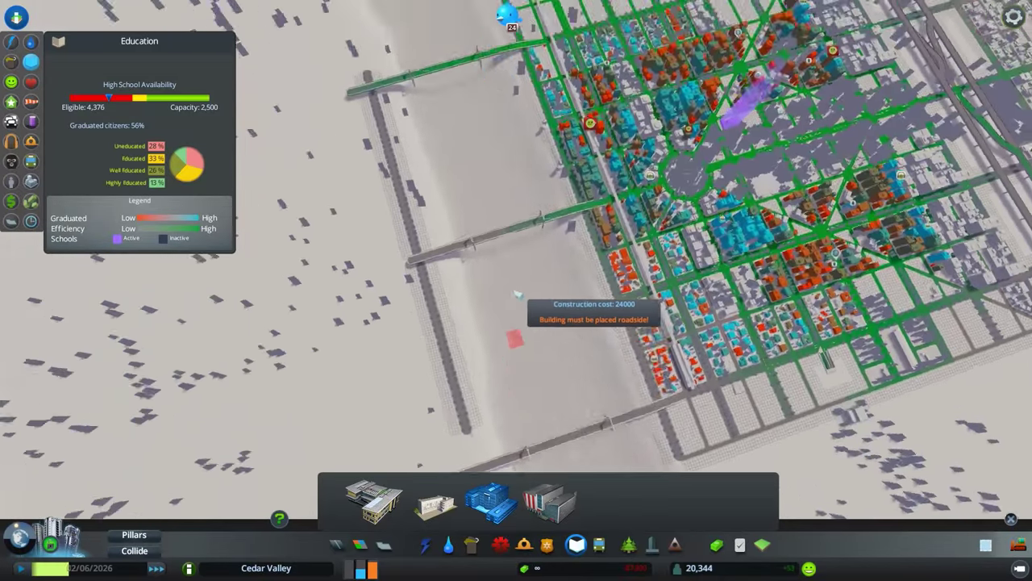
scroll(565, 290, up, 5)
key(q)
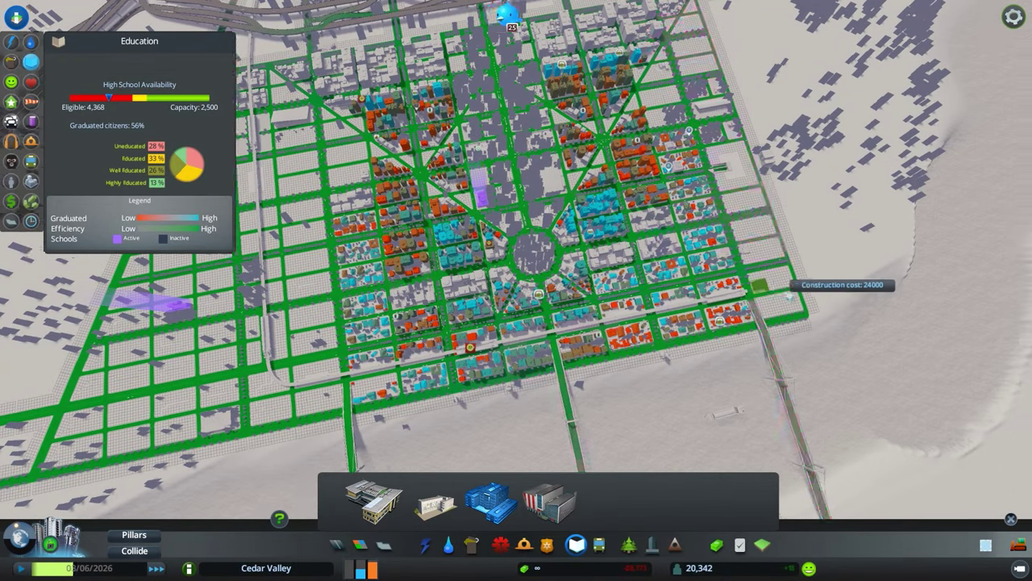
scroll(746, 282, up, 5)
scroll(613, 234, up, 3)
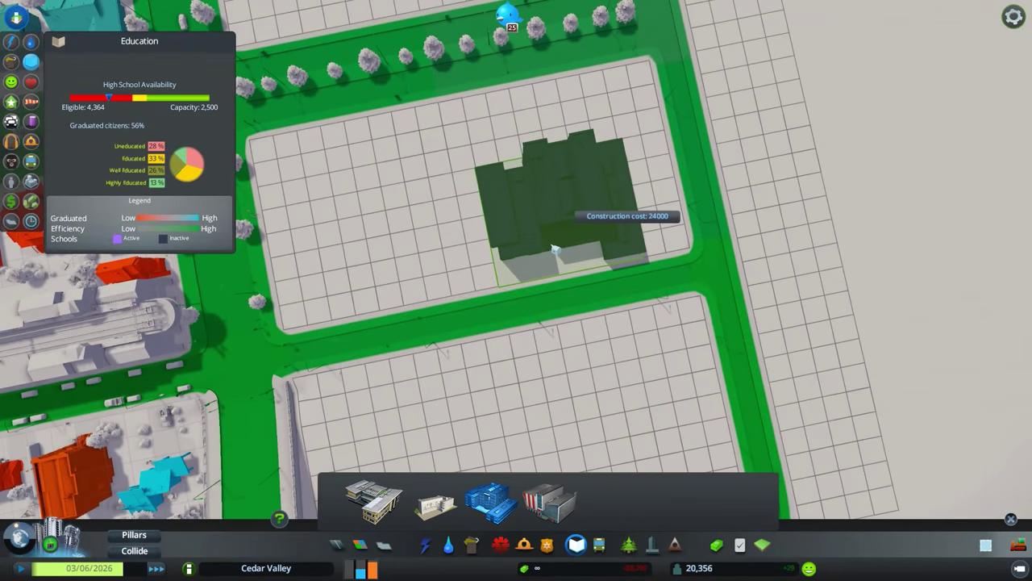
key(a)
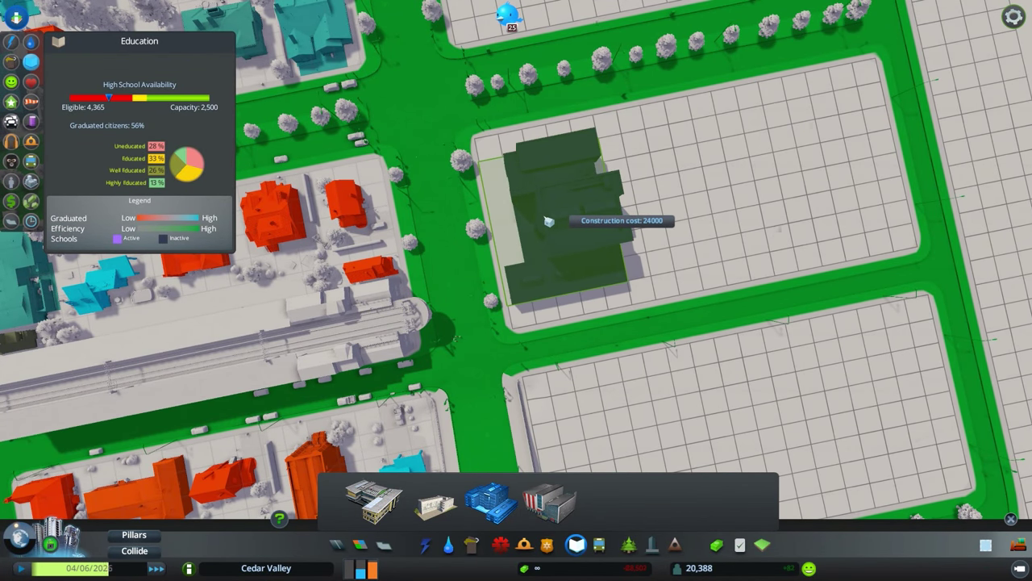
click(548, 221)
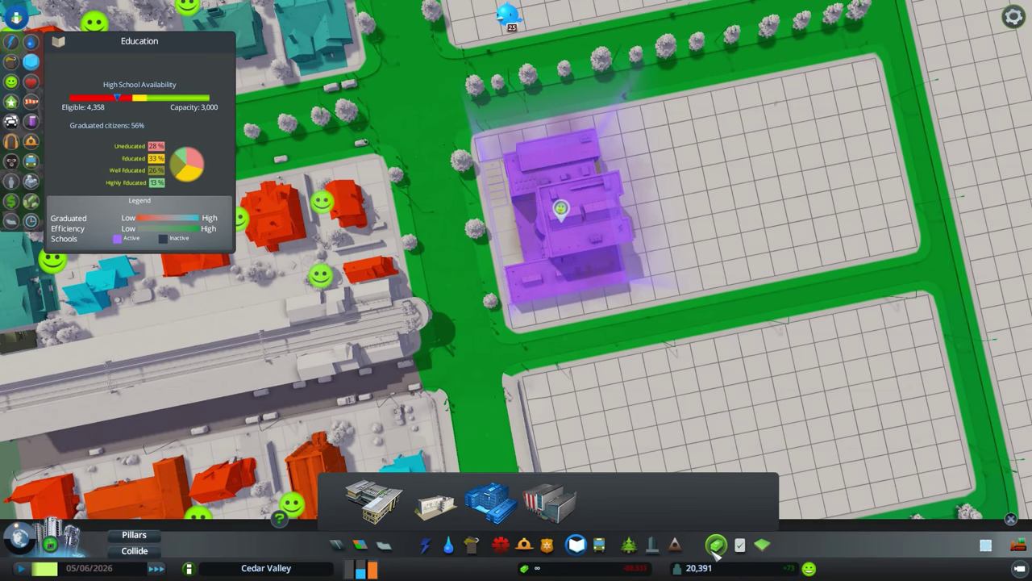
Step: Start a pedestrian path along the school's south side, then cancel it and switch to Zoning
click(628, 544)
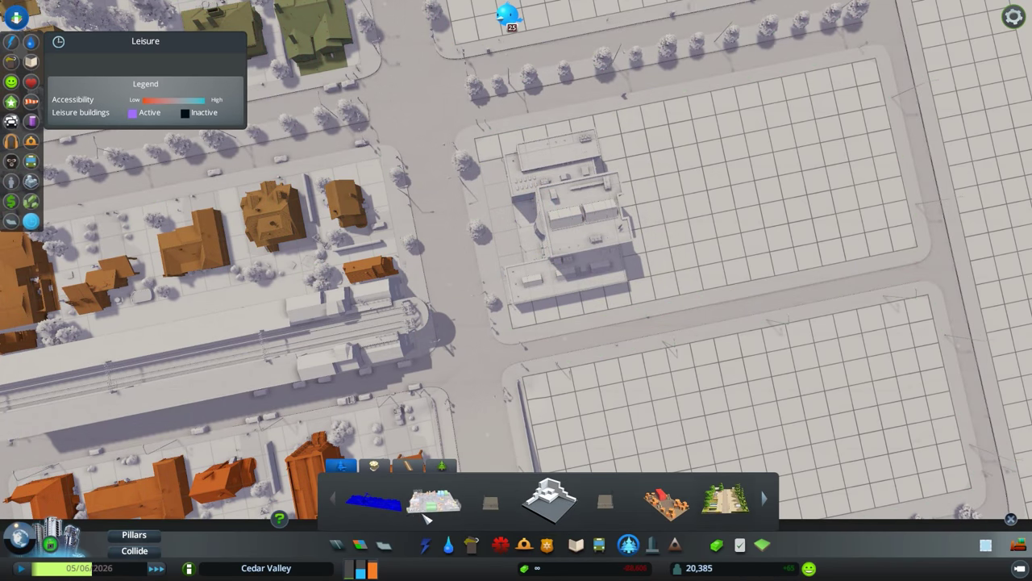
click(408, 466)
click(492, 506)
scroll(451, 113, up, 3)
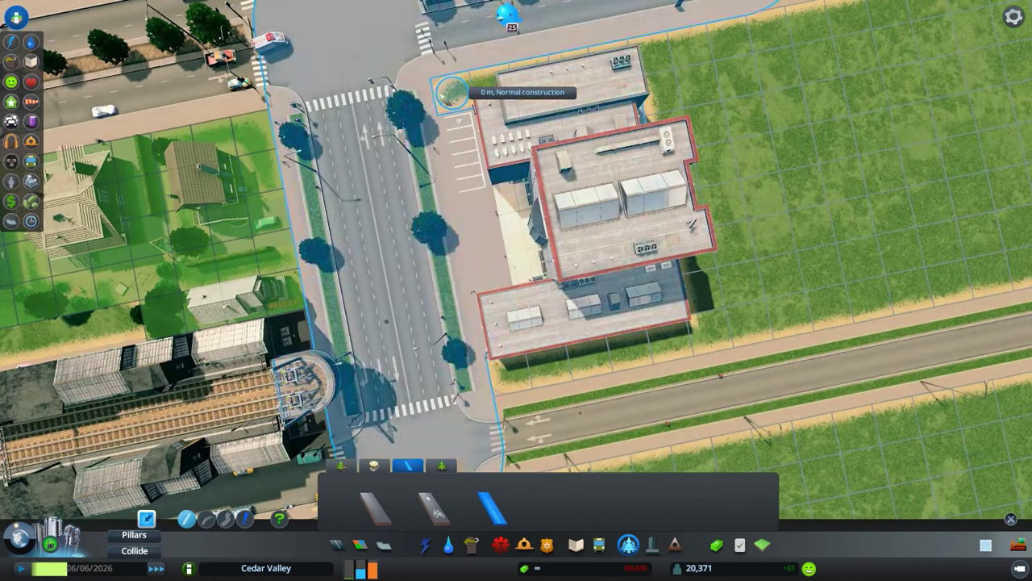
scroll(452, 93, down, 3)
scroll(621, 198, up, 3)
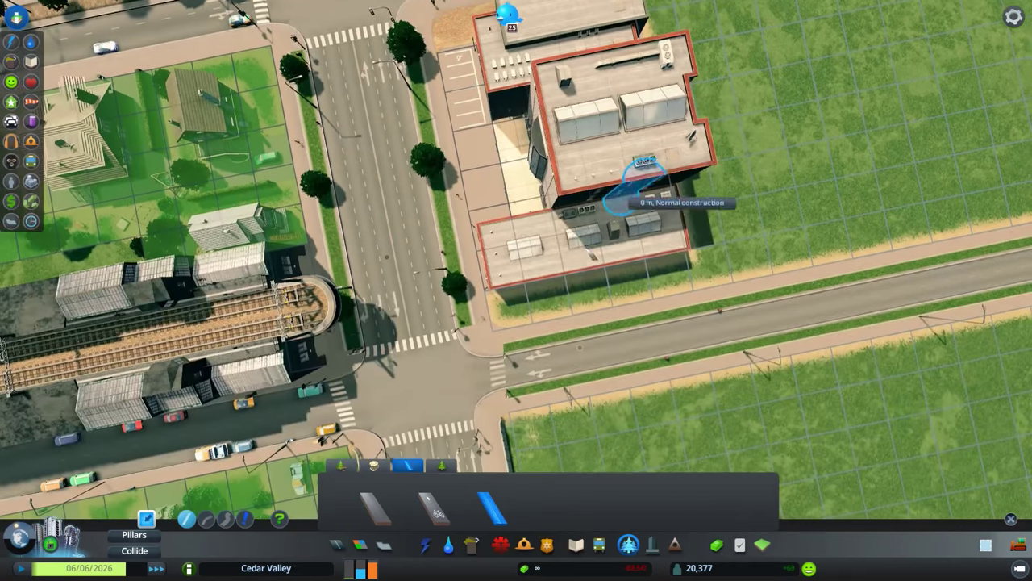
click(508, 297)
scroll(669, 274, down, 3)
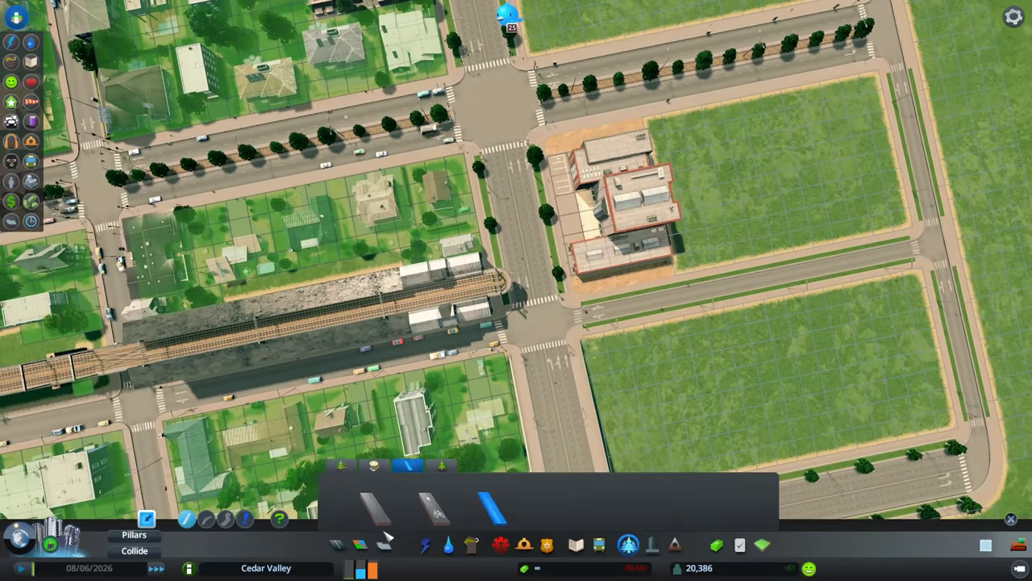
scroll(541, 299, down, 3)
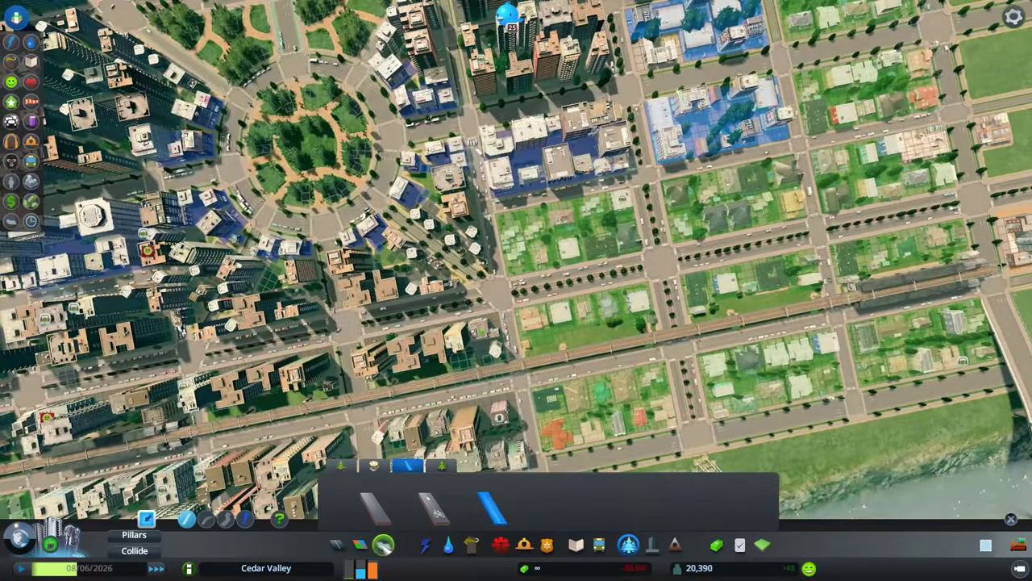
click(360, 544)
Step: Tilt and pan over the office-zoned blocks, then rotate to line up the river
key(f)
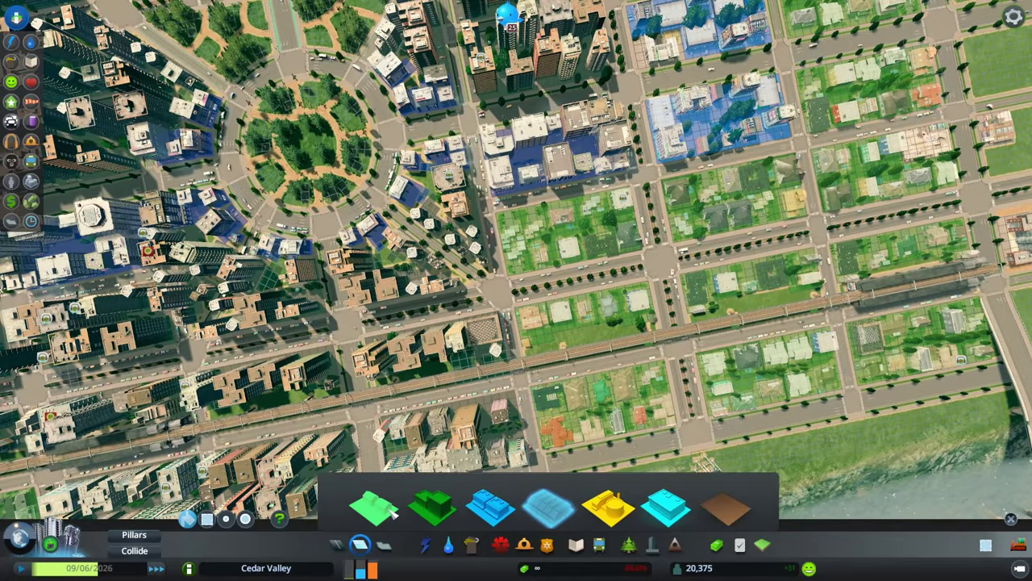
key(w)
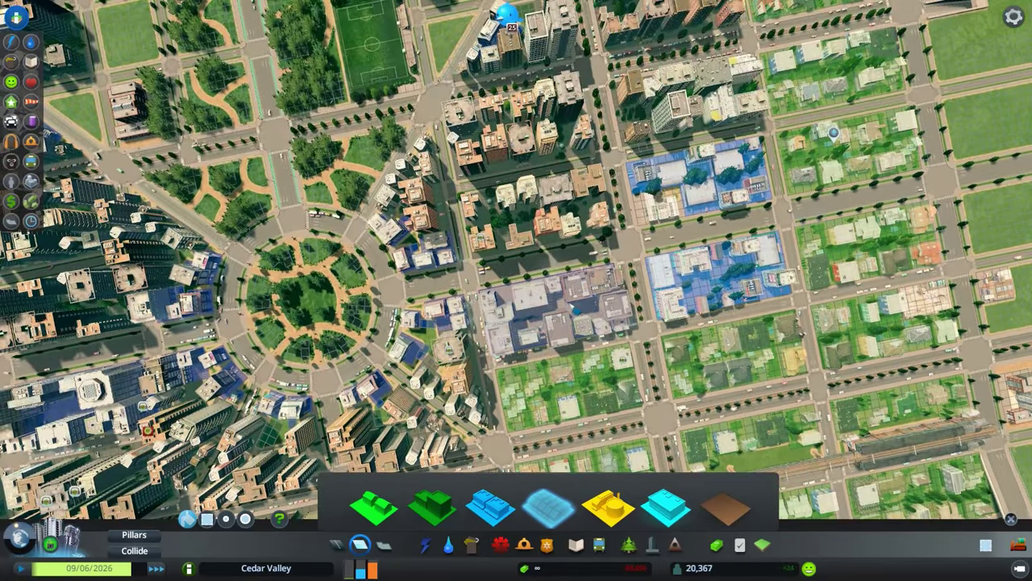
key(s)
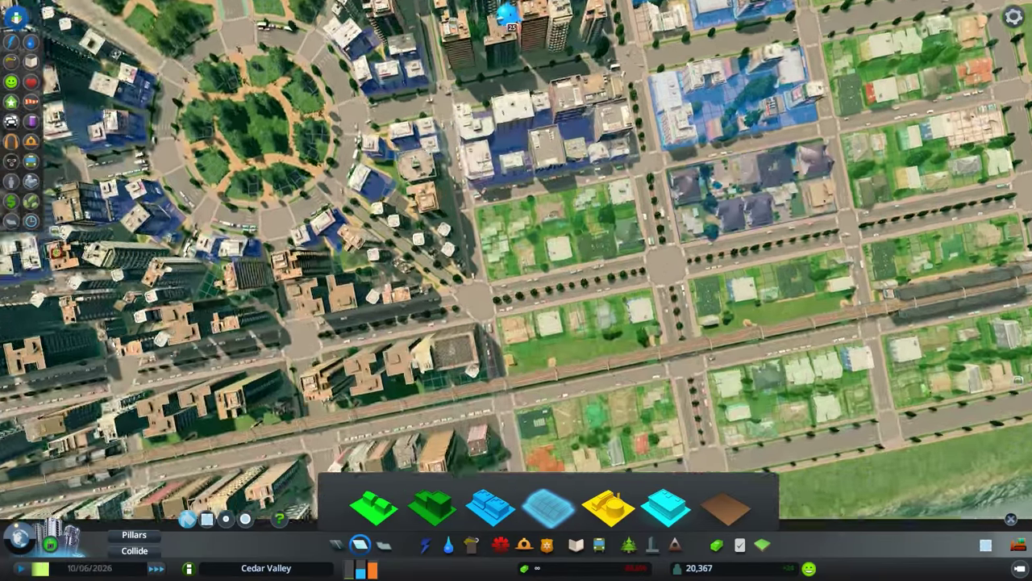
scroll(516, 258, up, 3)
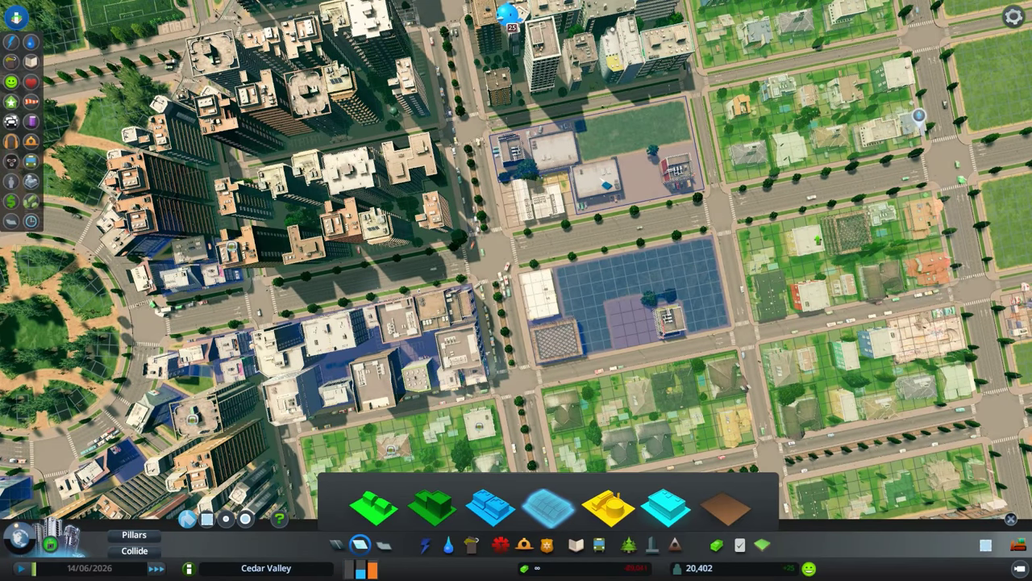
scroll(733, 299, up, 5)
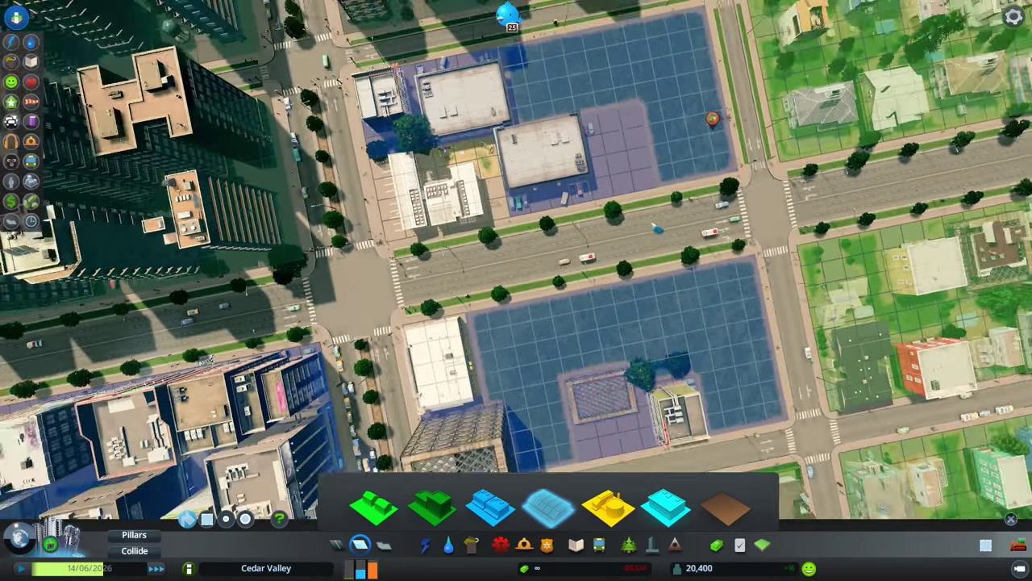
scroll(517, 290, down, 5)
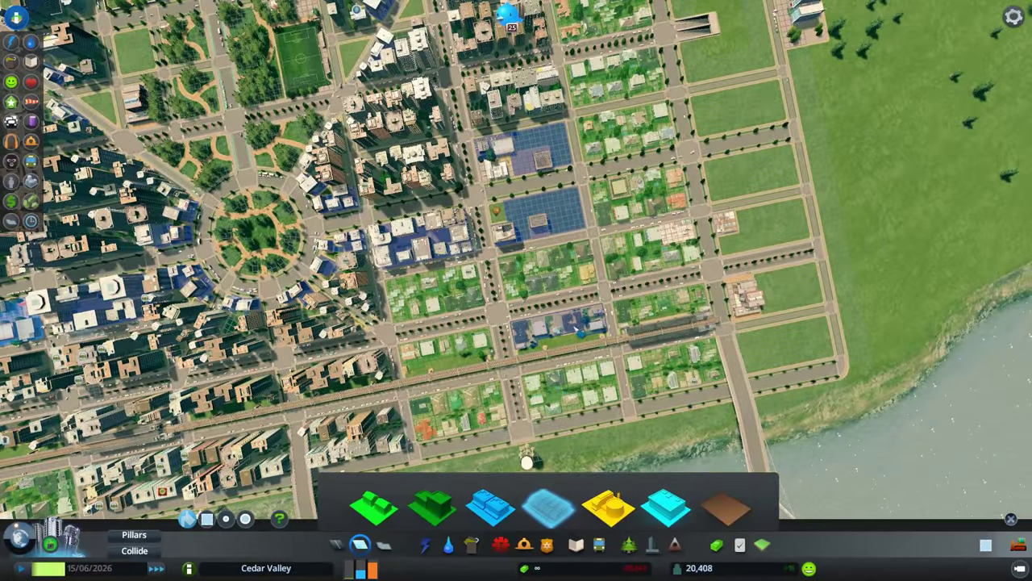
key(e)
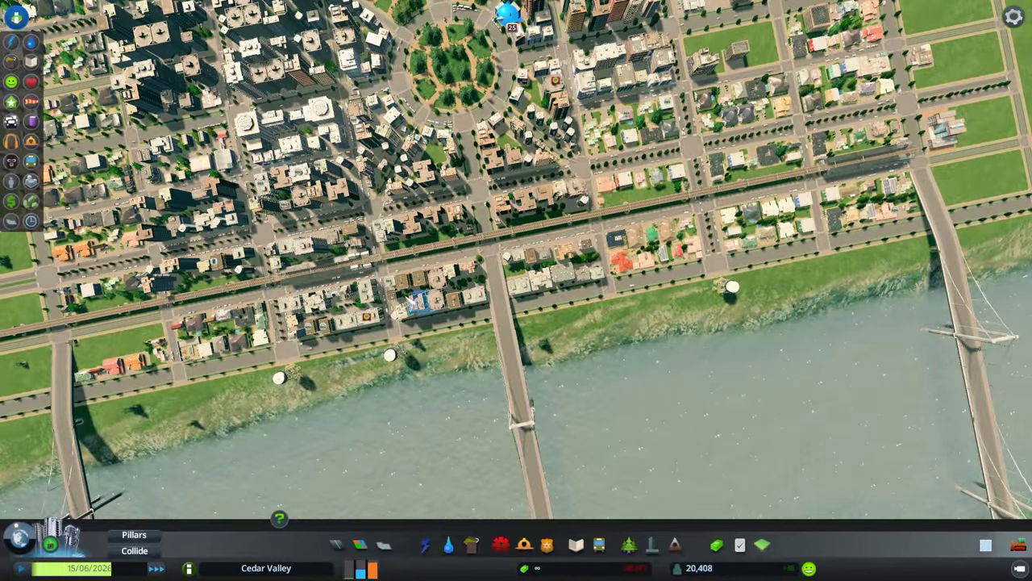
Step: Close the zoning tools and show the citizen Happiness overlay along the riverside rail
key(Escape)
key(e)
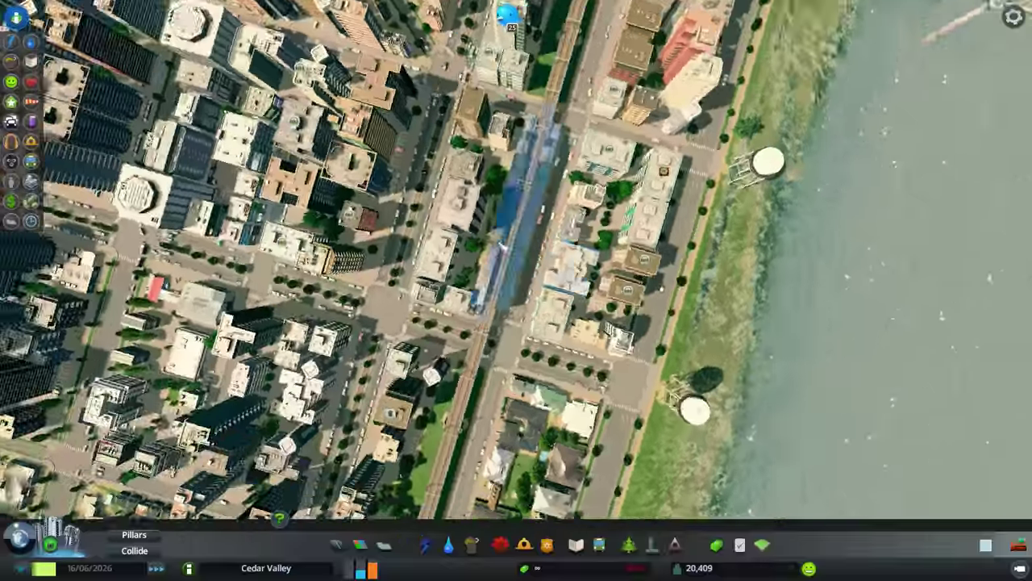
click(12, 82)
scroll(561, 282, down, 5)
scroll(561, 281, down, 5)
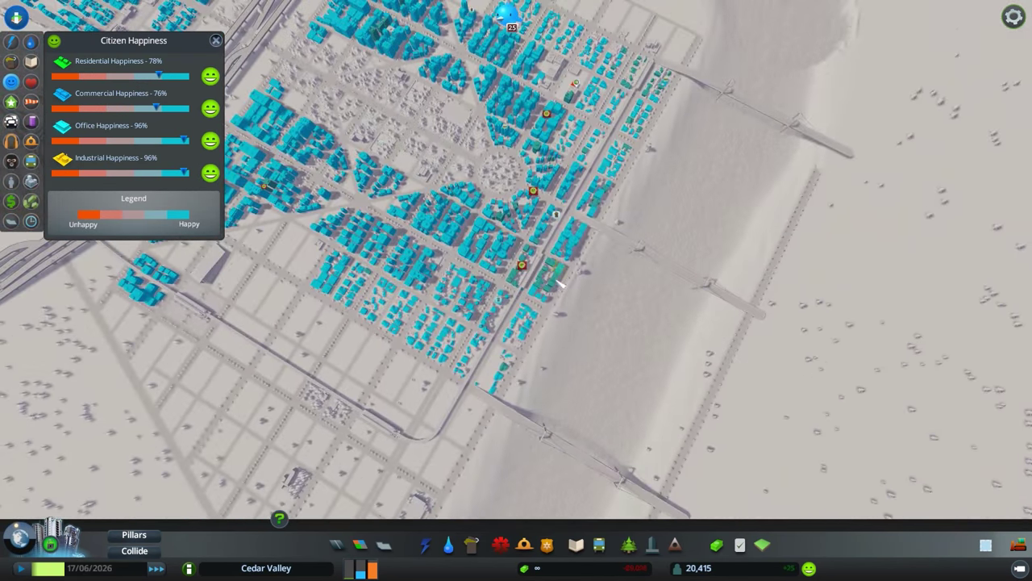
scroll(561, 282, up, 5)
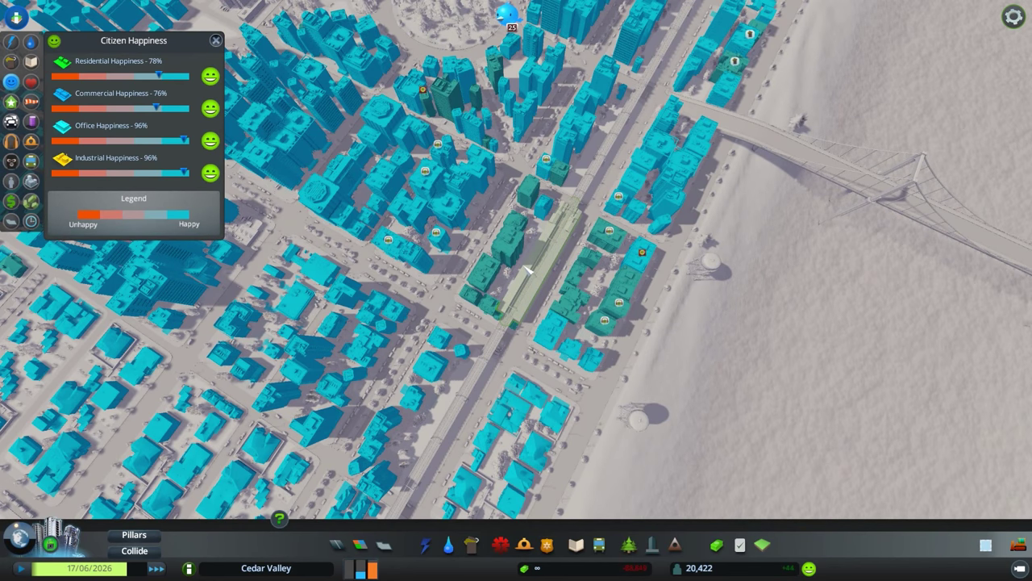
Step: Check The Spring and The Manor Residences, then show Health coverage (507 sick, capacity 200)
click(517, 245)
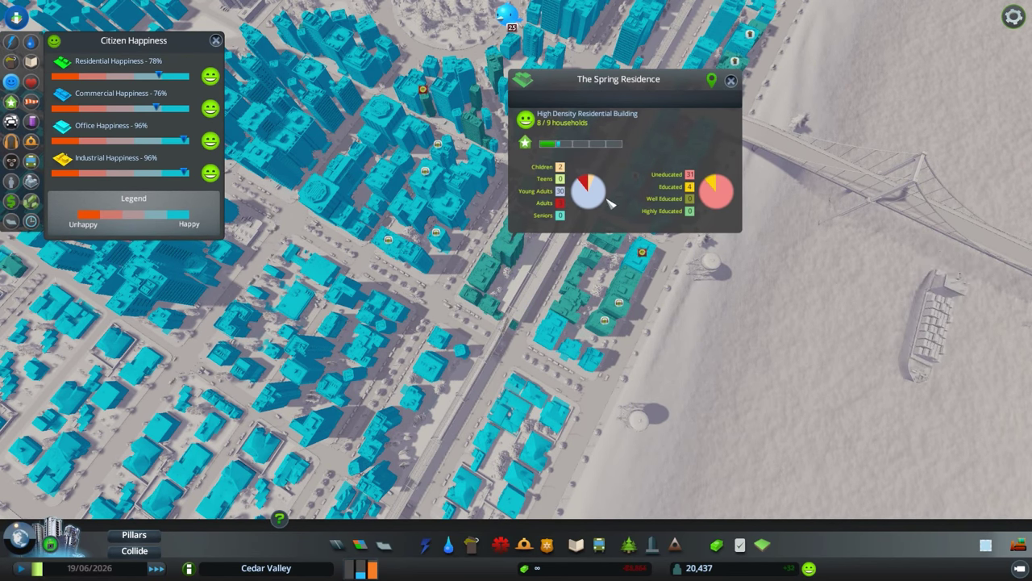
click(688, 365)
scroll(548, 207, up, 3)
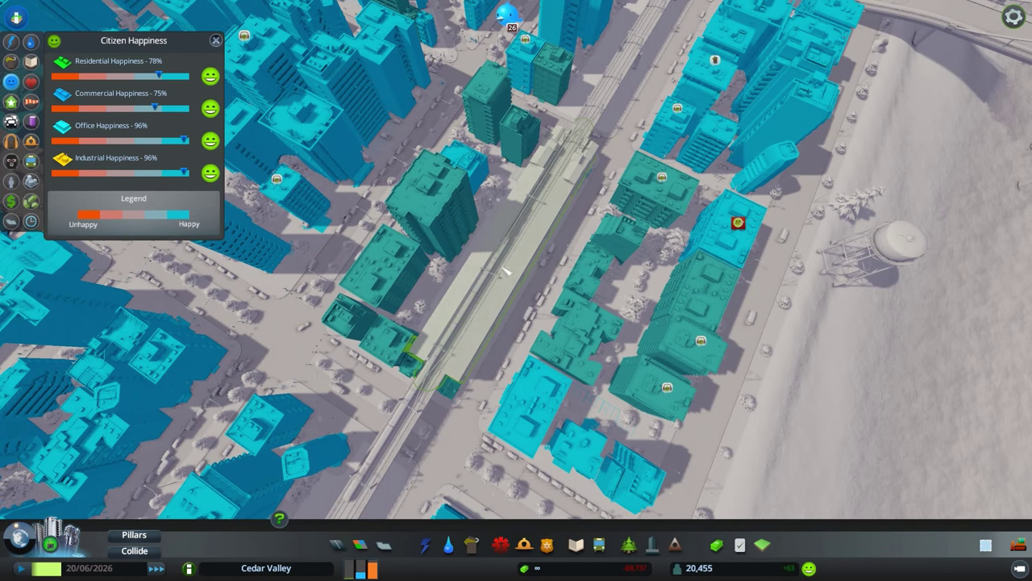
scroll(390, 210, down, 5)
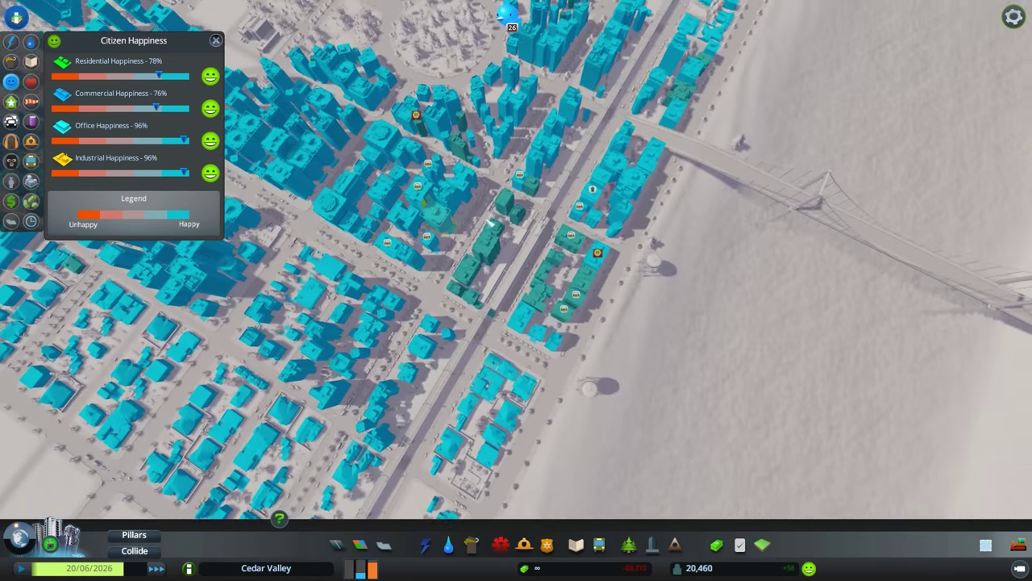
scroll(528, 219, up, 3)
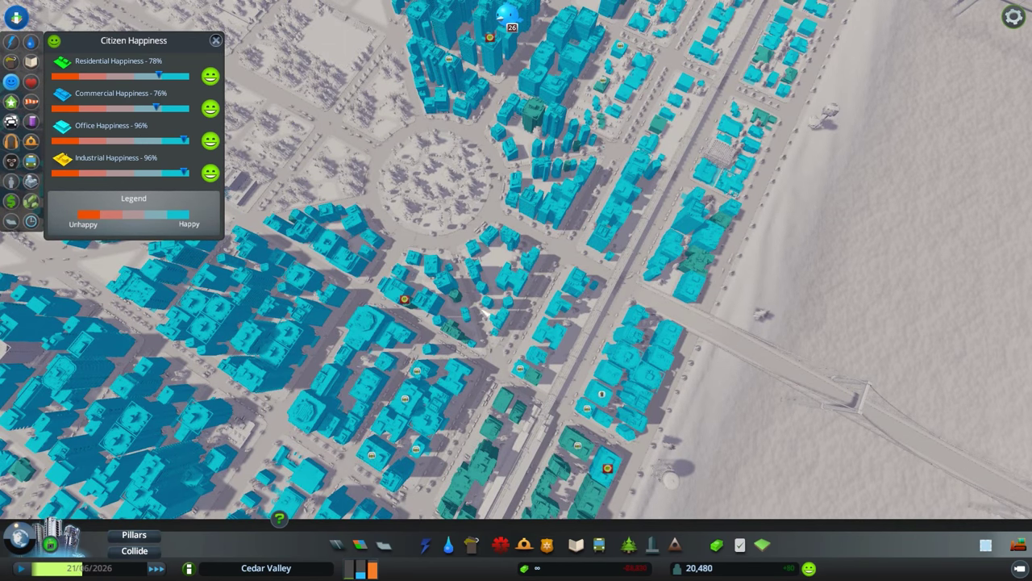
scroll(564, 282, down, 3)
scroll(596, 271, up, 3)
click(626, 258)
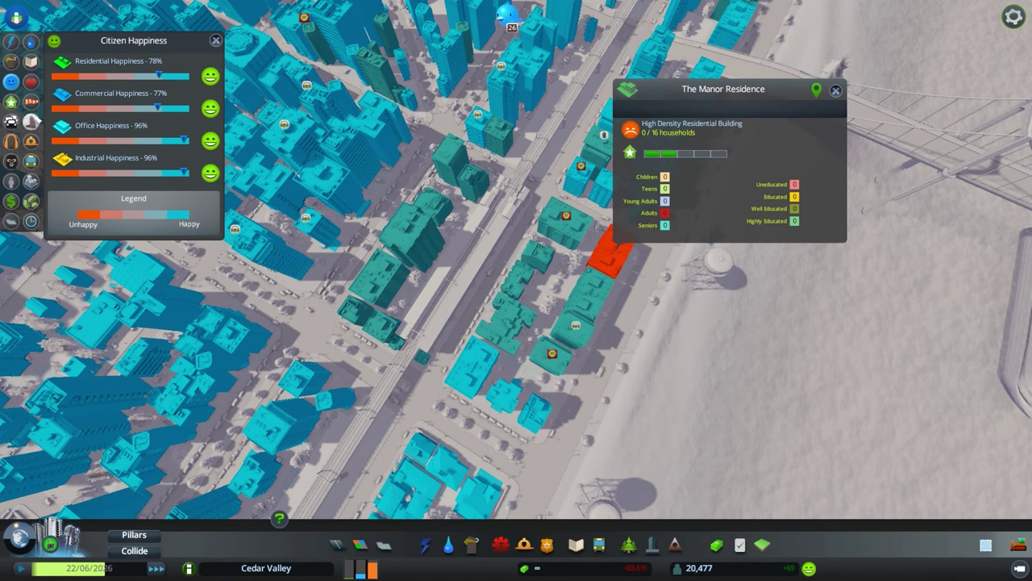
click(30, 81)
scroll(526, 240, down, 5)
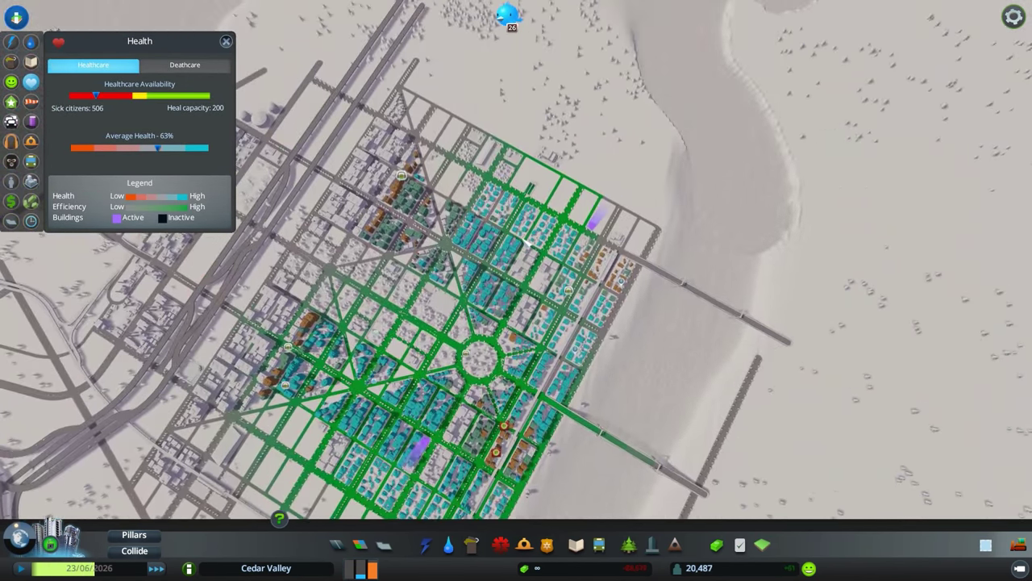
scroll(526, 242, up, 2)
Step: Inspect two medical clinics (one treating 81 of 100 patients) and open the Healthcare build menu
drag(526, 242, 385, 334)
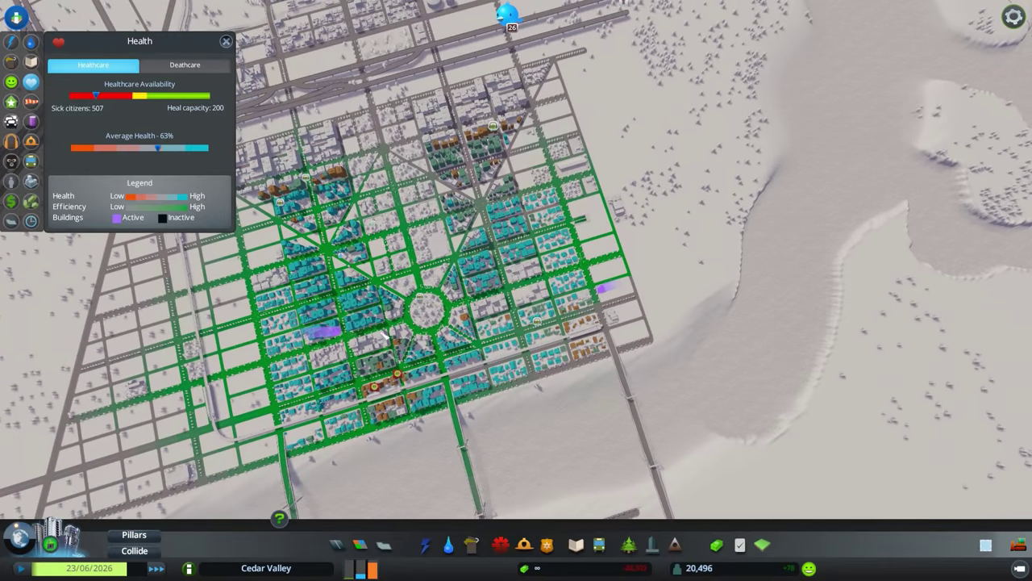
scroll(548, 327, up, 5)
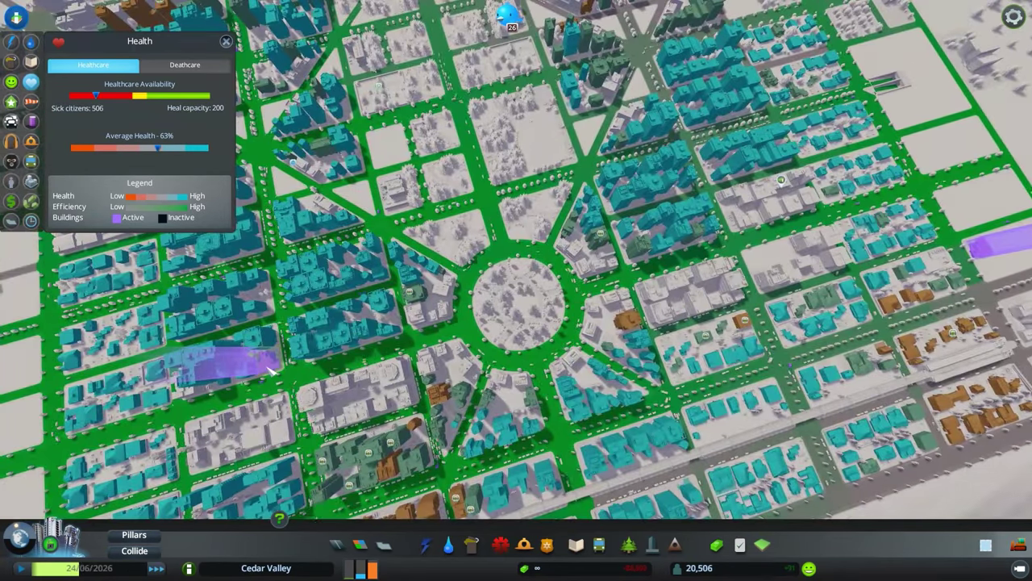
click(273, 367)
key(d)
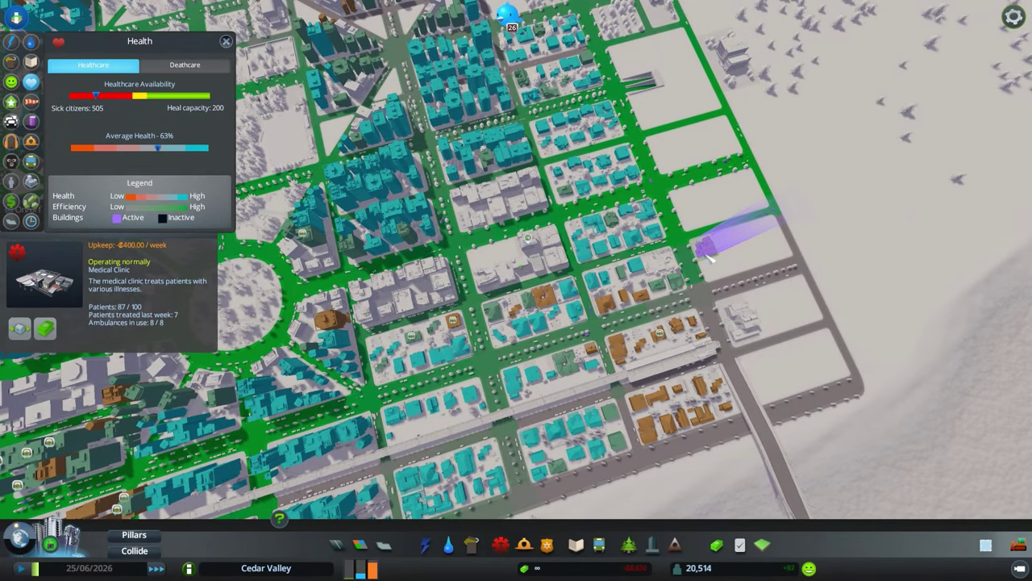
click(710, 252)
scroll(621, 222, down, 5)
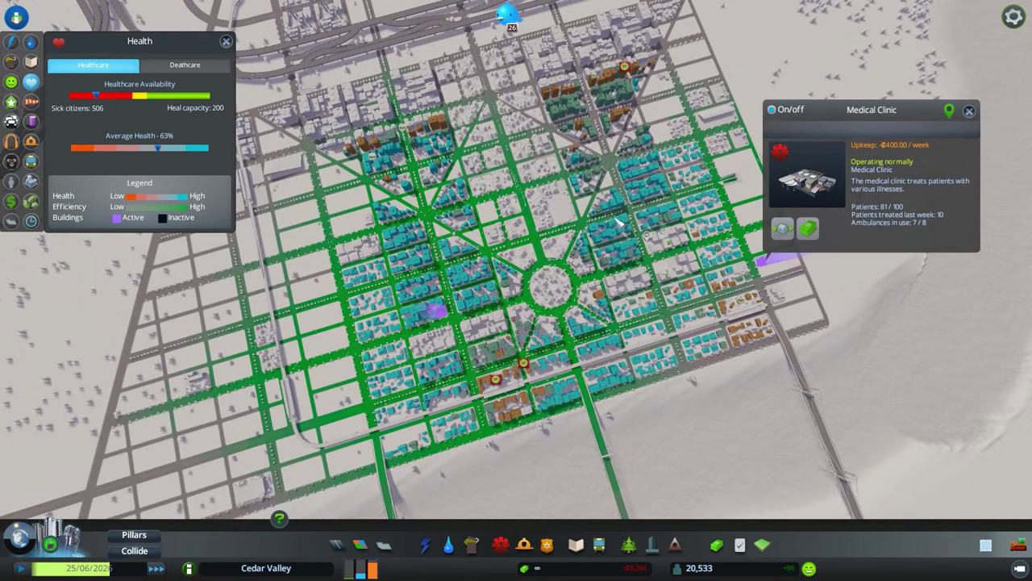
key(a)
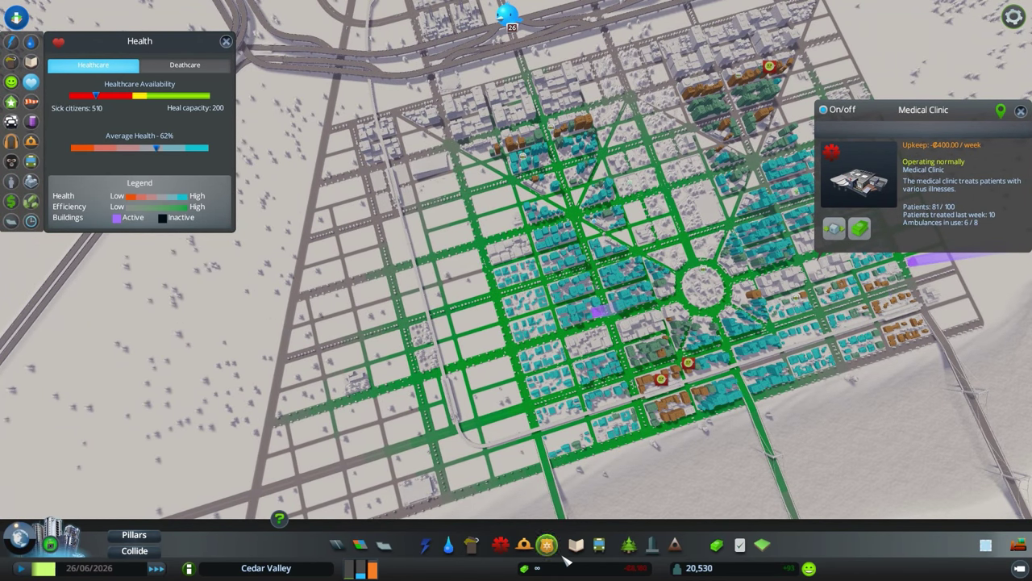
key(q)
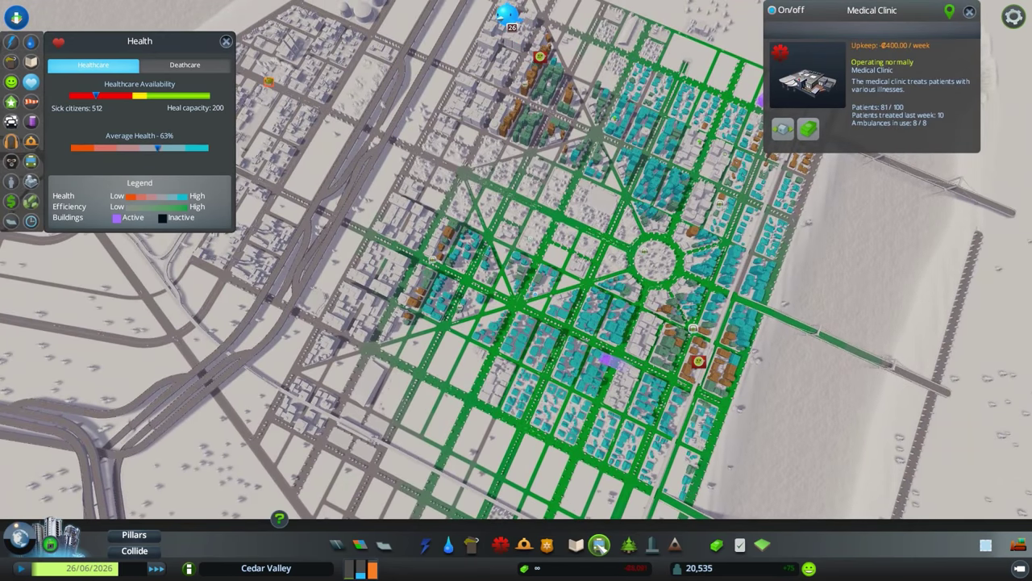
click(524, 547)
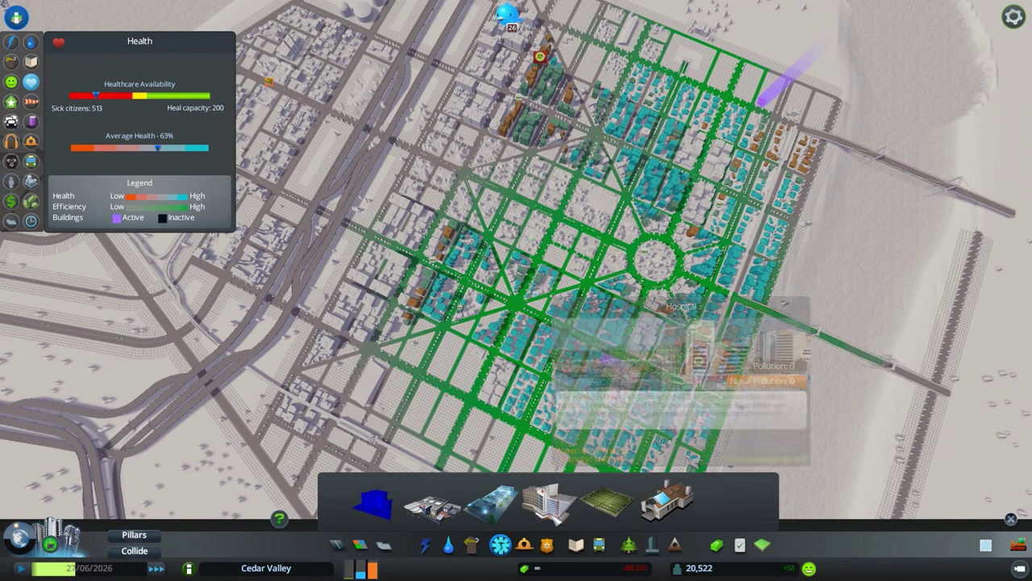
Step: Pick the 65,000 Hospital and move it over candidate downtown blocks
click(548, 502)
scroll(451, 288, up, 5)
scroll(517, 274, up, 5)
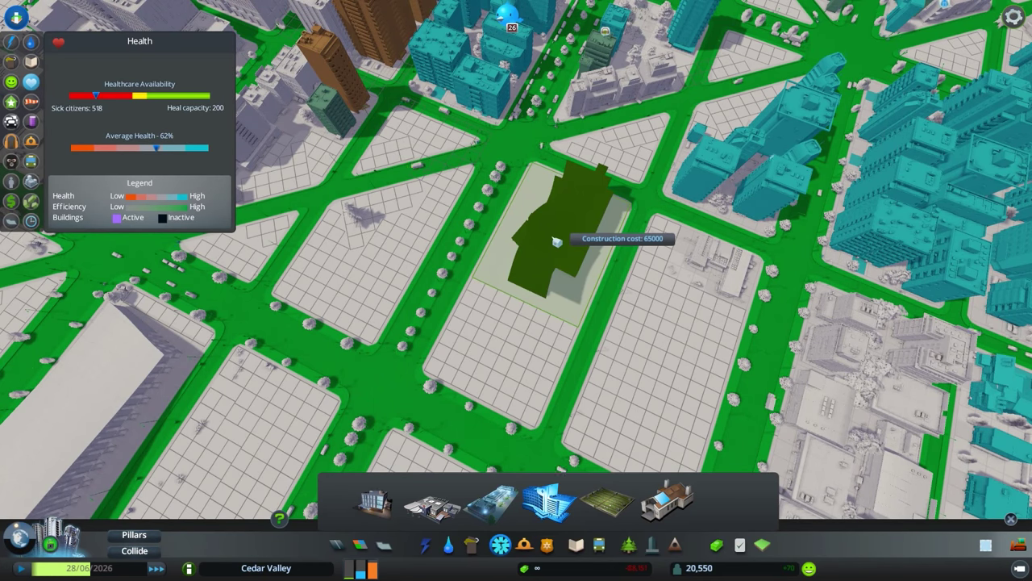
scroll(557, 242, down, 5)
scroll(533, 291, down, 3)
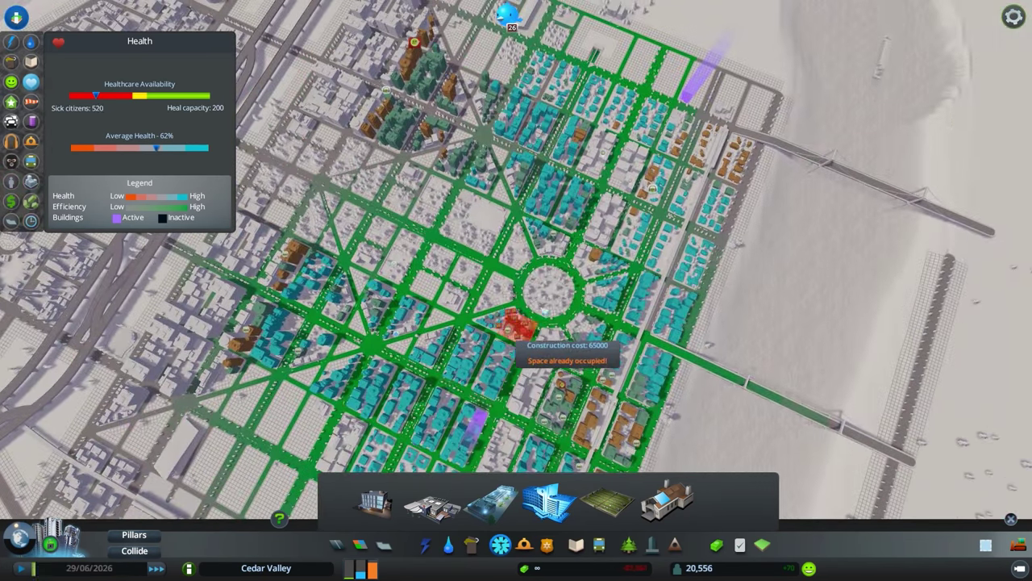
scroll(523, 343, up, 5)
scroll(557, 290, up, 5)
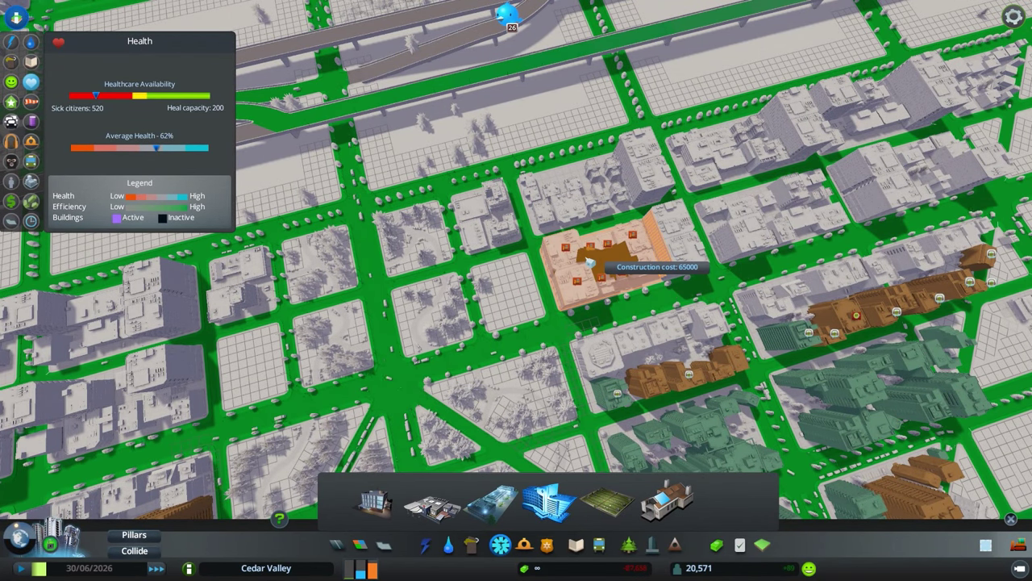
scroll(578, 322, up, 3)
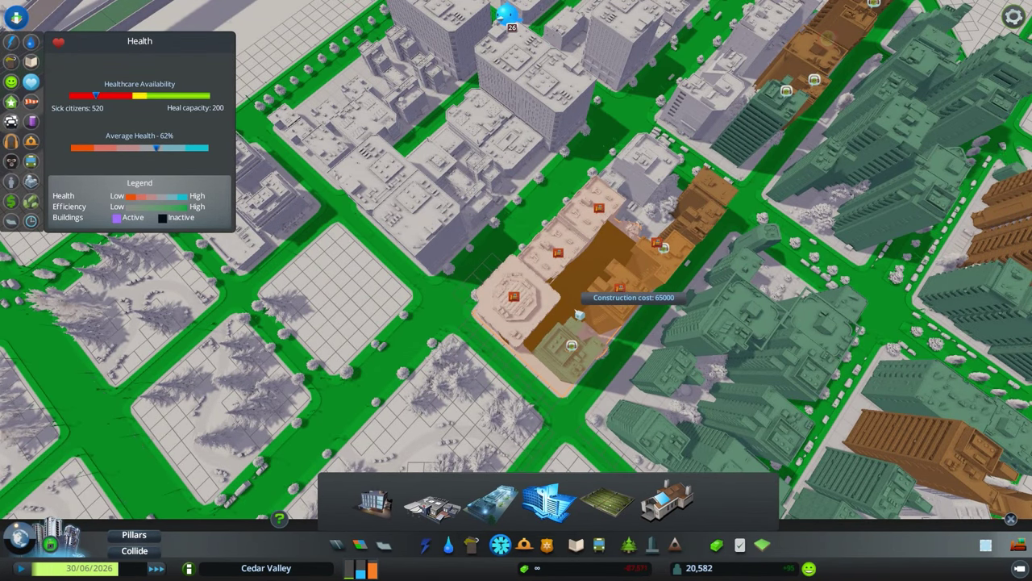
scroll(579, 314, down, 5)
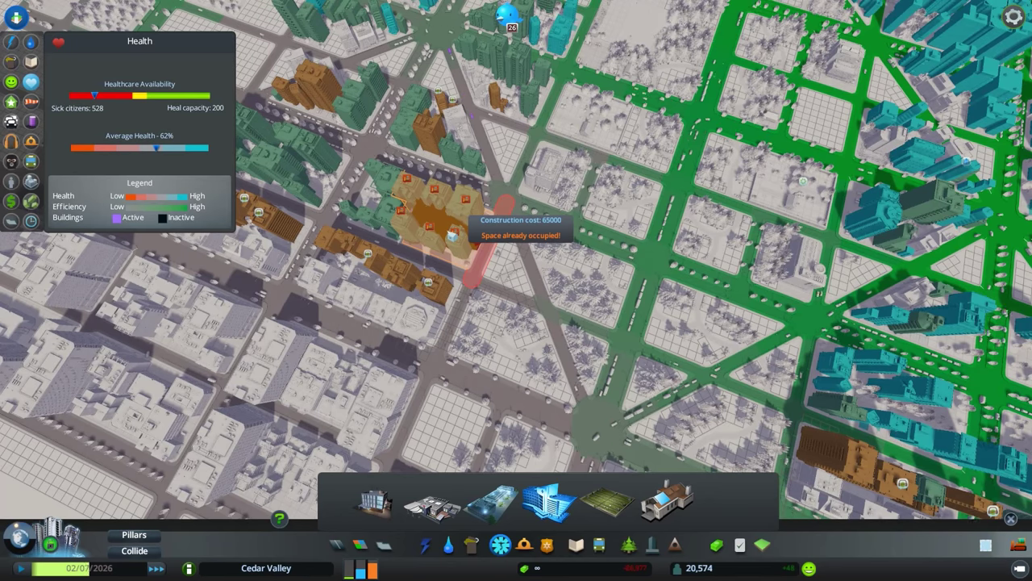
Step: Leave hospital placement and orbit low over the downtown intersection and parks
key(Escape)
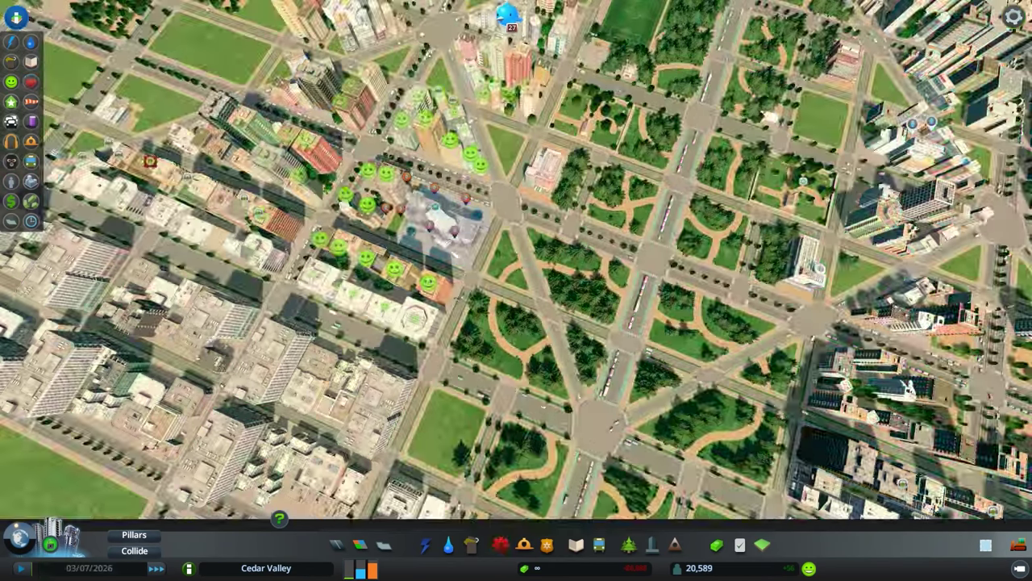
scroll(448, 235, up, 10)
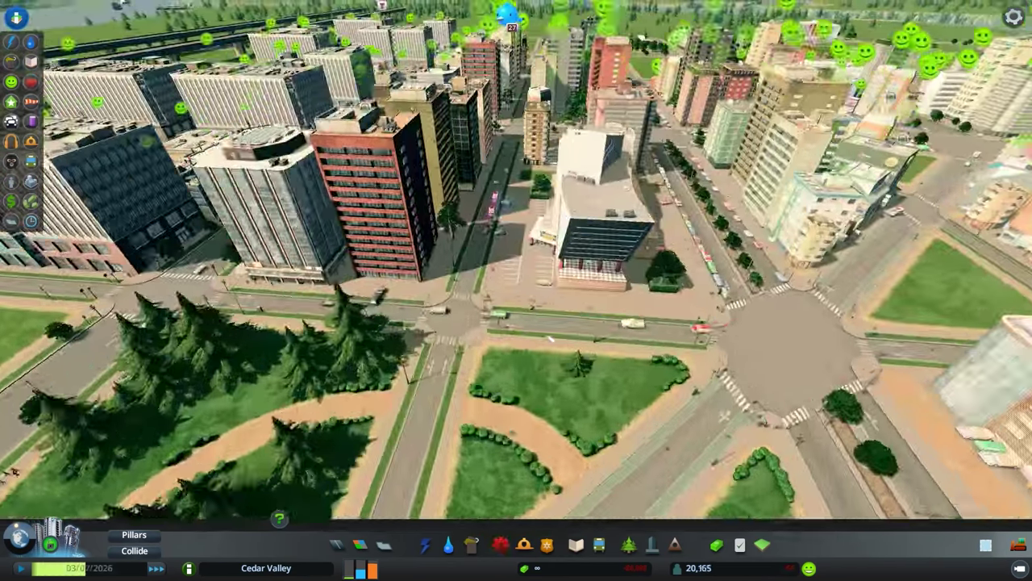
scroll(549, 339, up, 5)
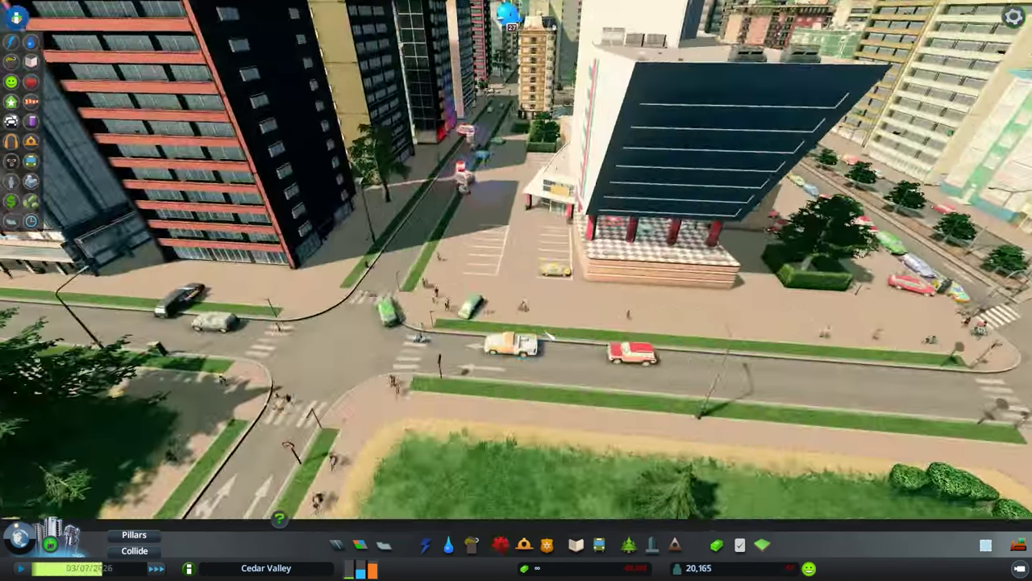
key(q)
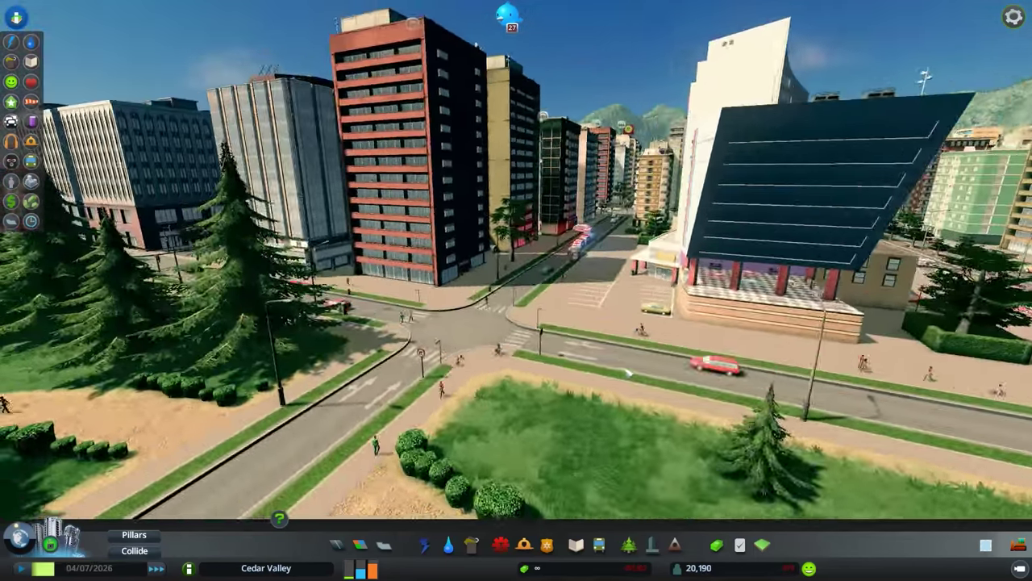
key(q)
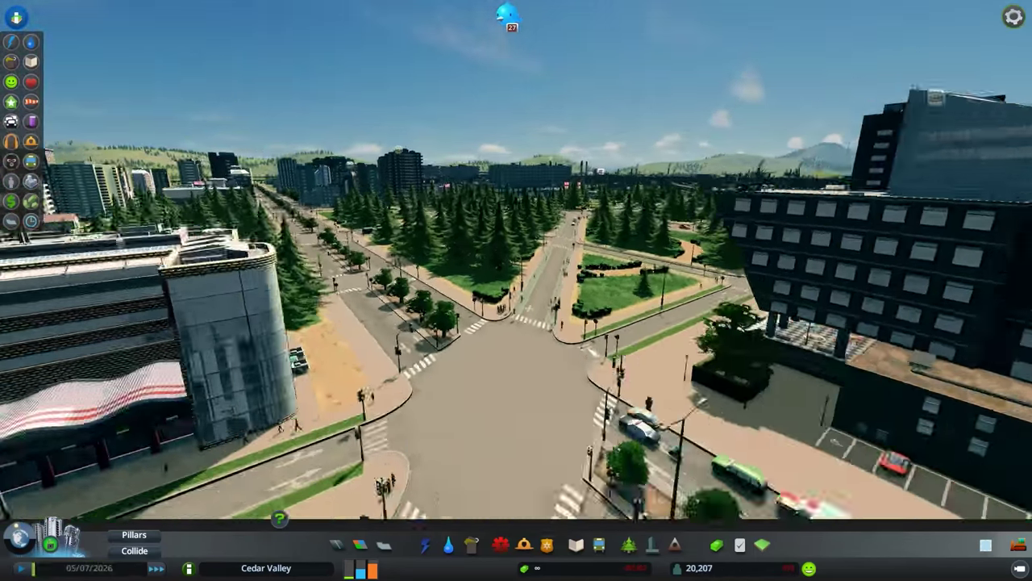
scroll(516, 290, up, 3)
scroll(516, 290, down, 5)
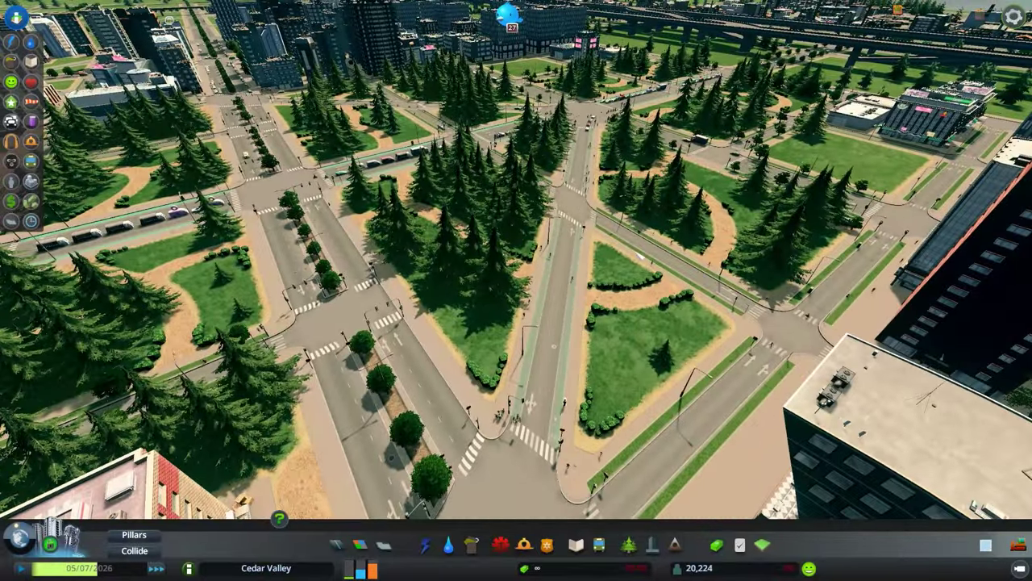
scroll(516, 291, down, 2)
key(w)
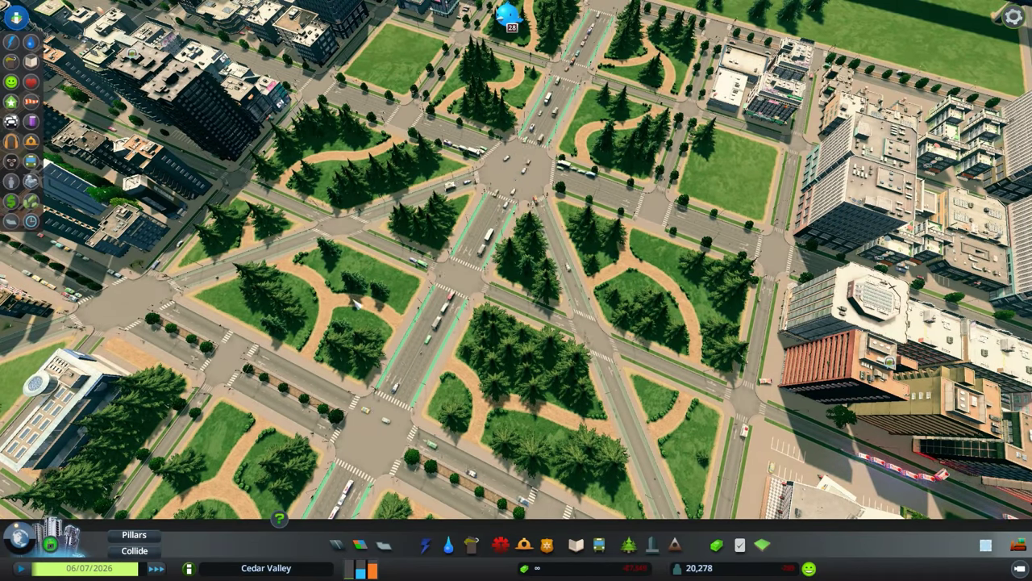
Step: Check the building Levels and Wind overviews, then return to the Health overview
click(12, 101)
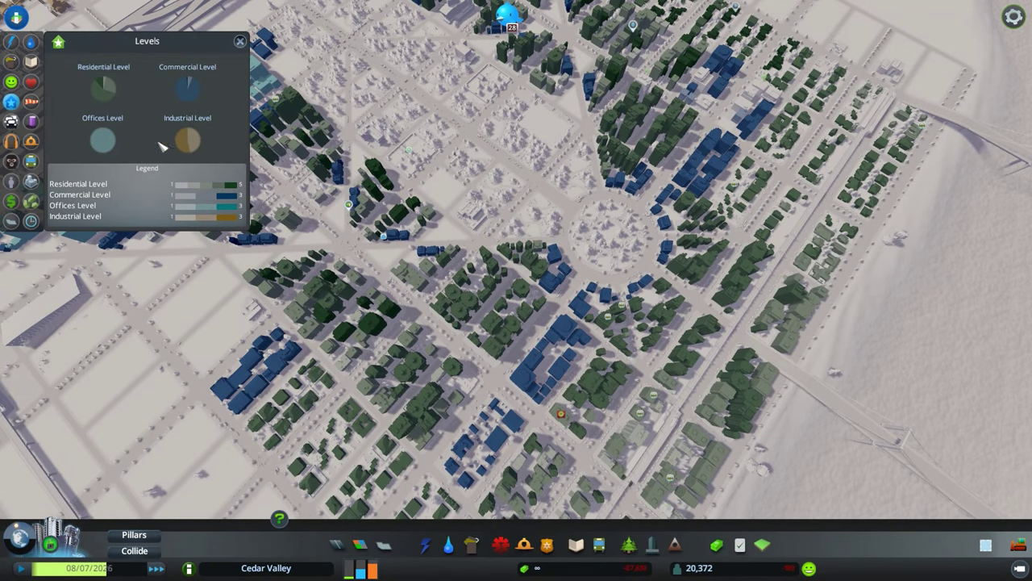
click(30, 100)
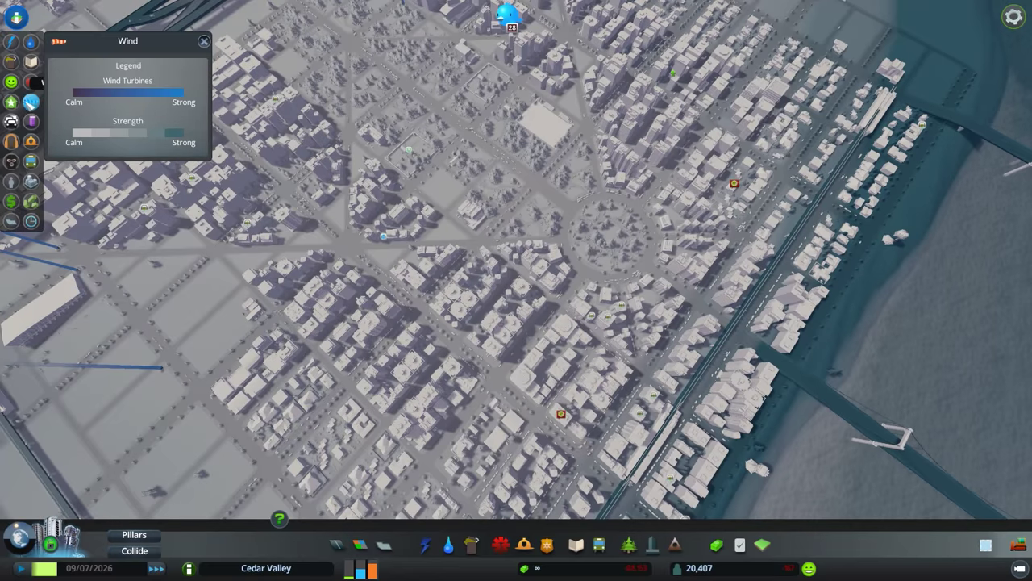
click(11, 82)
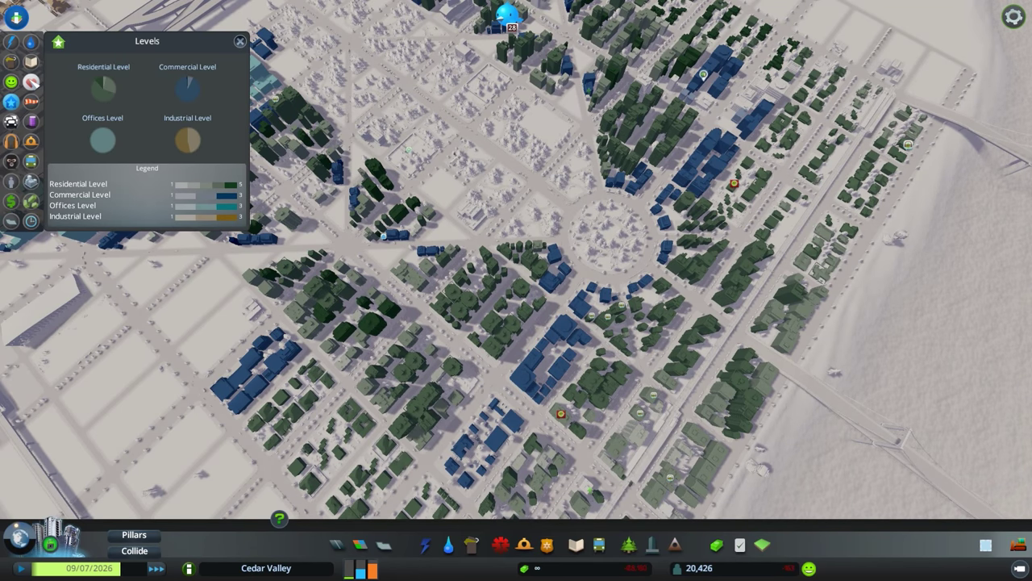
click(31, 82)
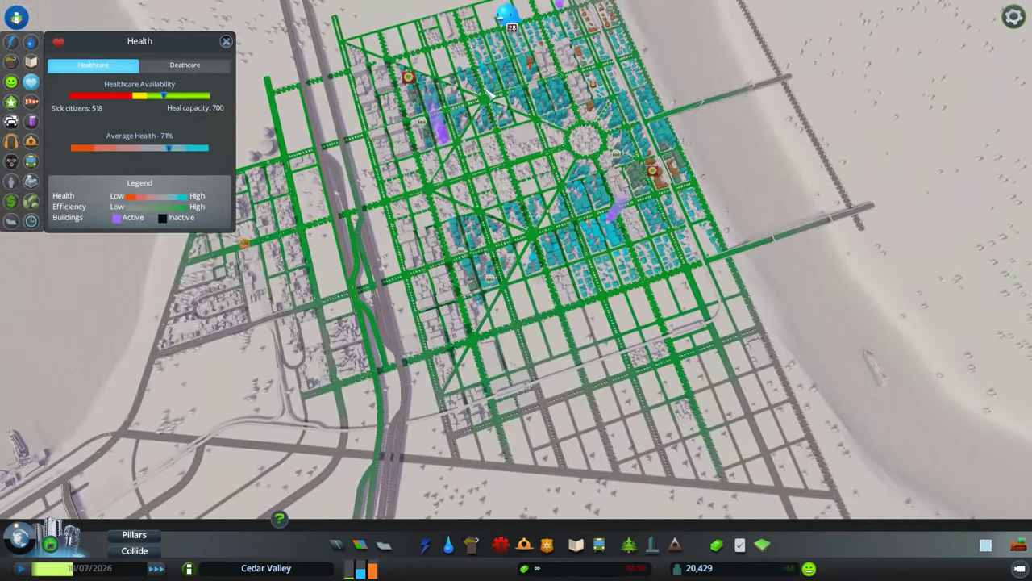
scroll(426, 105, up, 3)
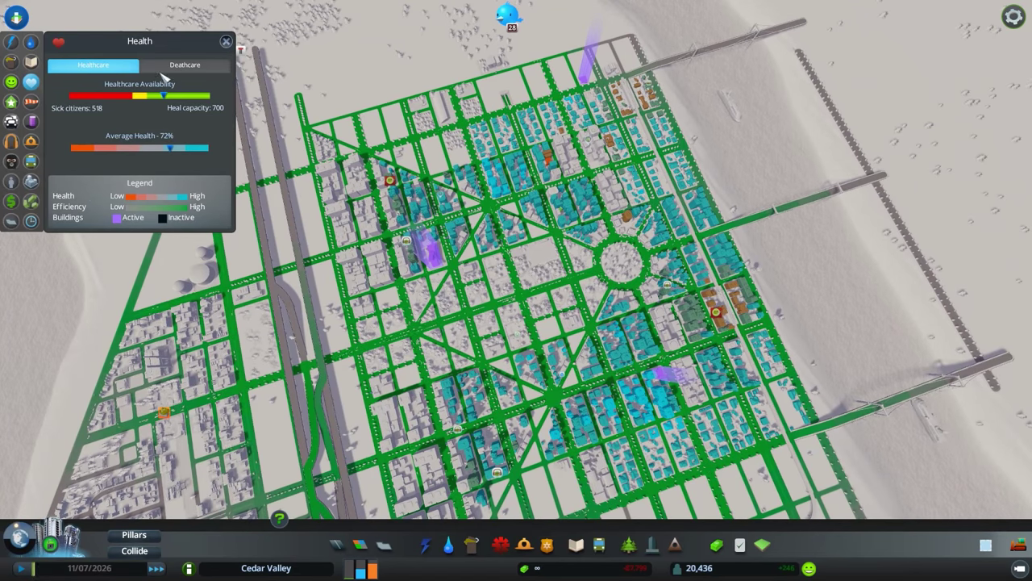
Step: Switch to deathcare coverage, stop the cemetery emptying, and check the upper-left cemetery
click(184, 66)
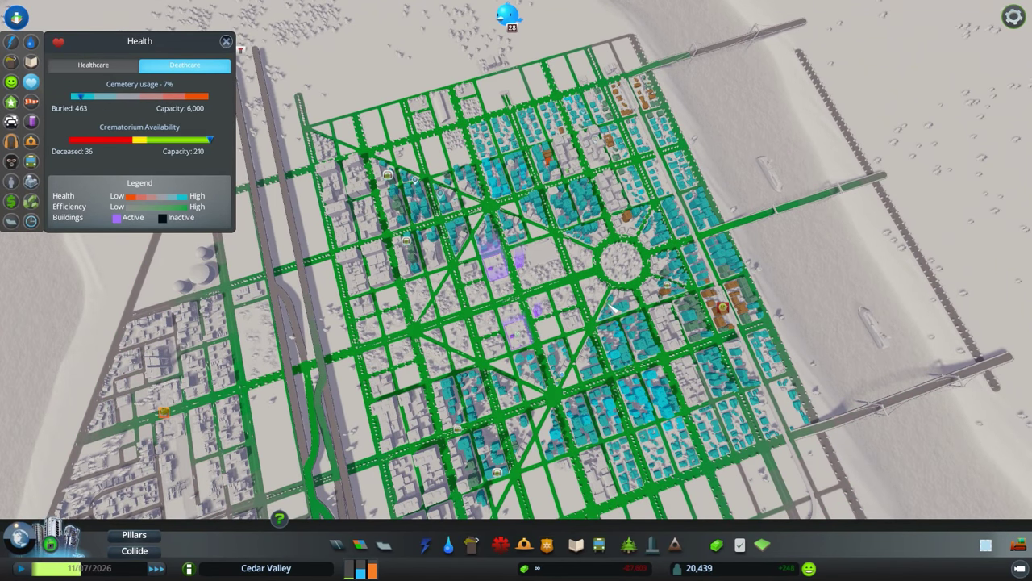
scroll(612, 308, up, 5)
click(497, 363)
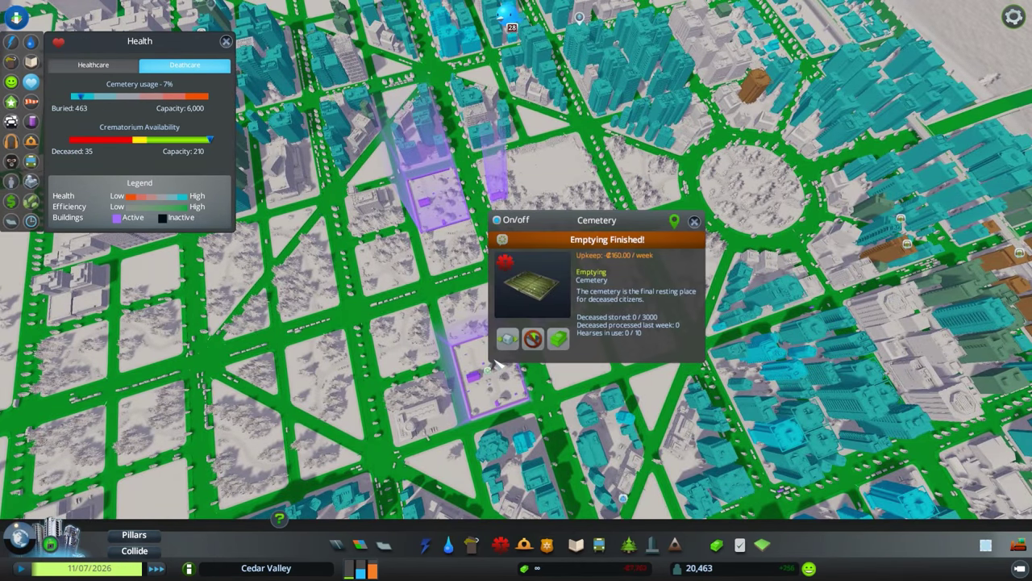
click(526, 339)
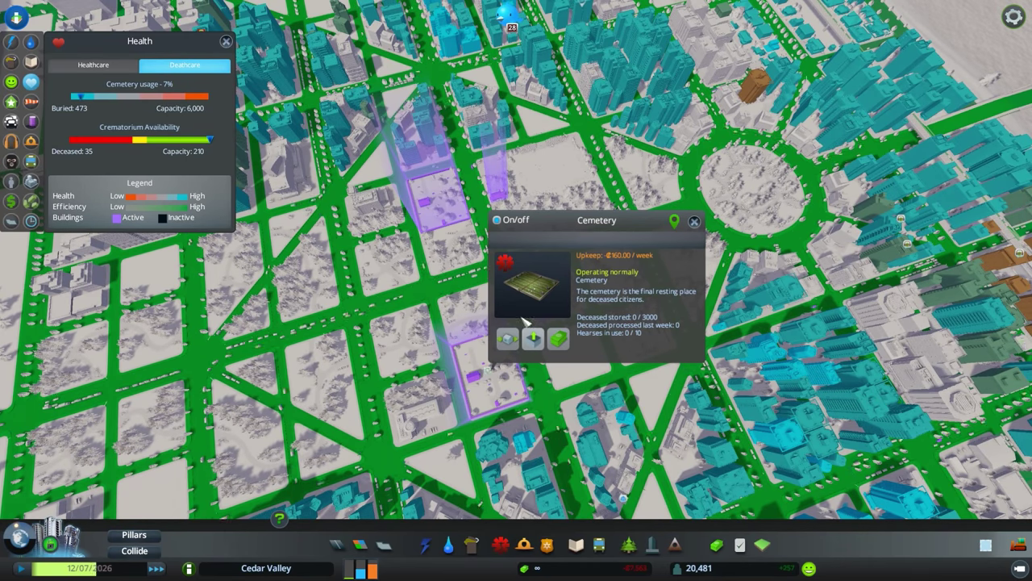
click(445, 198)
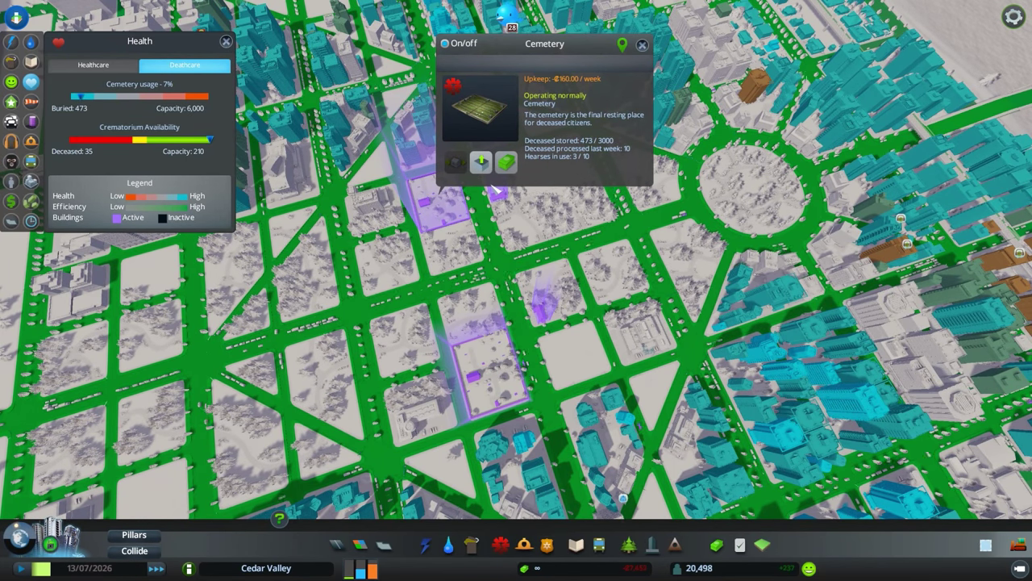
click(528, 228)
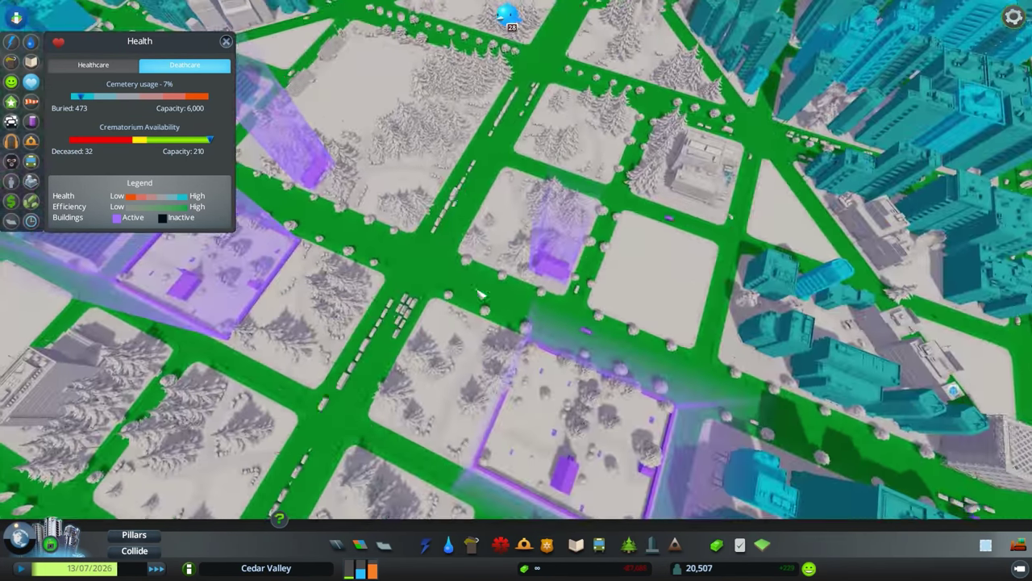
scroll(516, 404, up, 5)
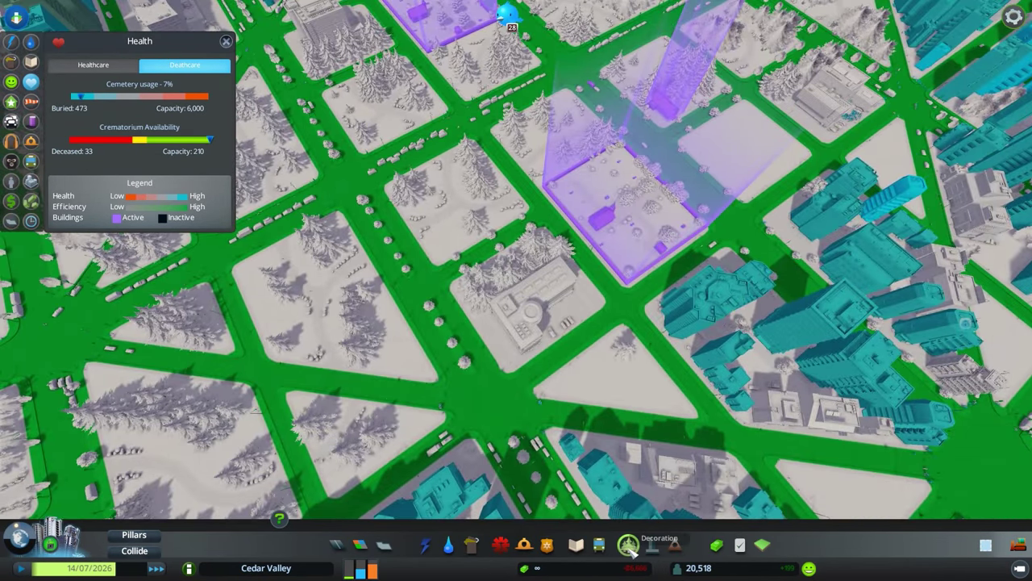
click(516, 542)
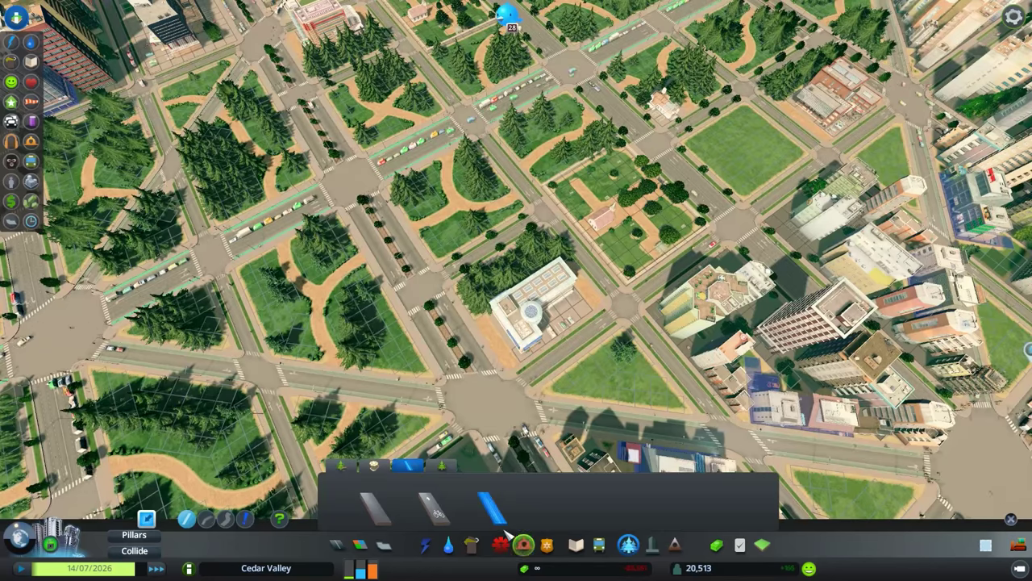
Step: Place a crematorium beside the park block, raising crematorium capacity from 210 to 315
click(524, 544)
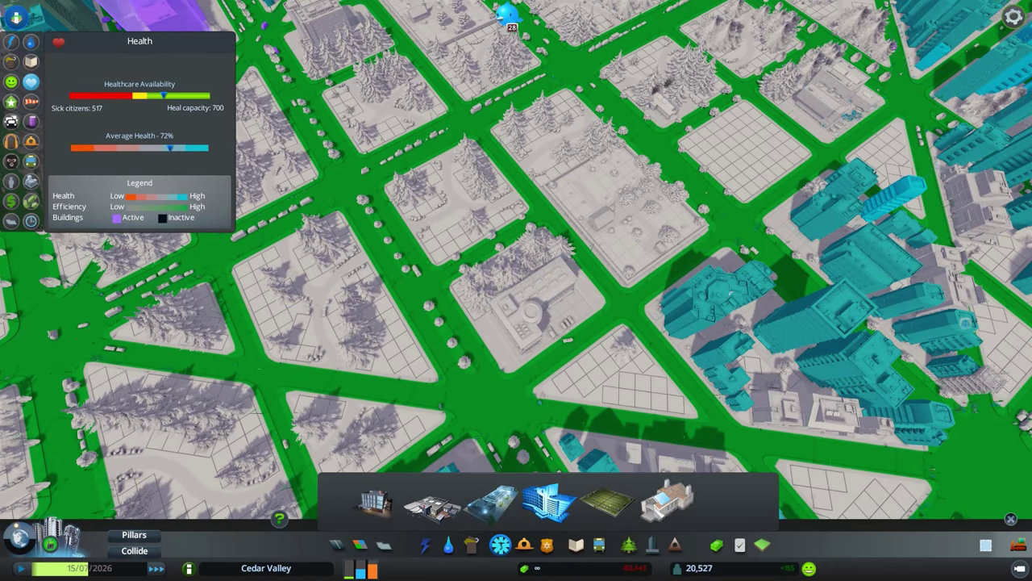
click(667, 500)
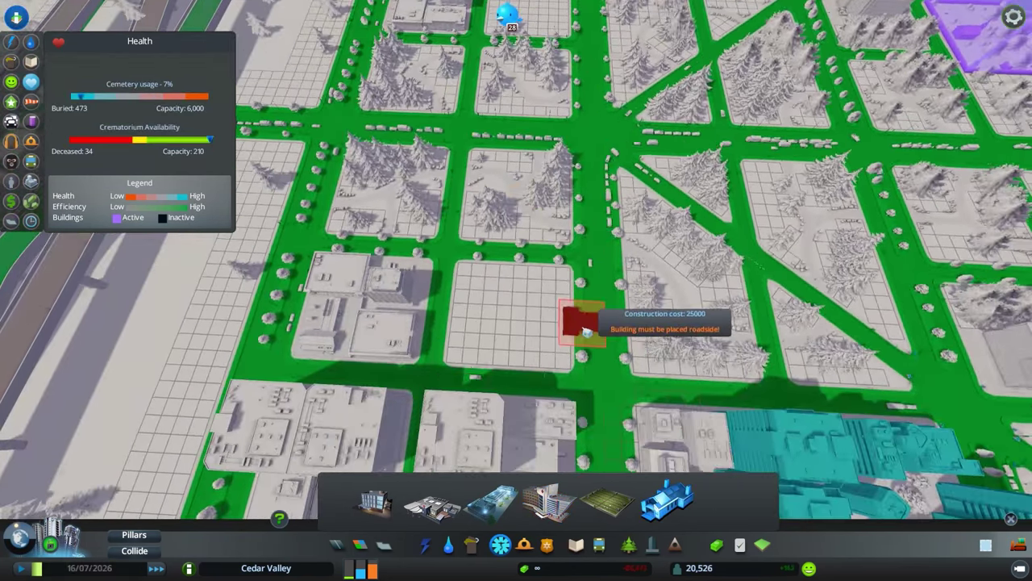
scroll(586, 331, up, 3)
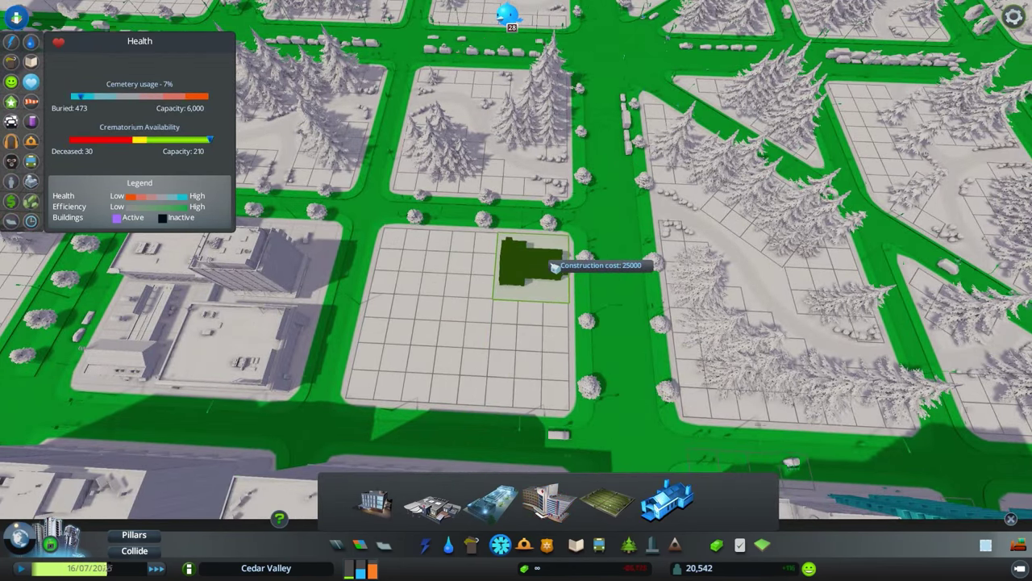
key(w)
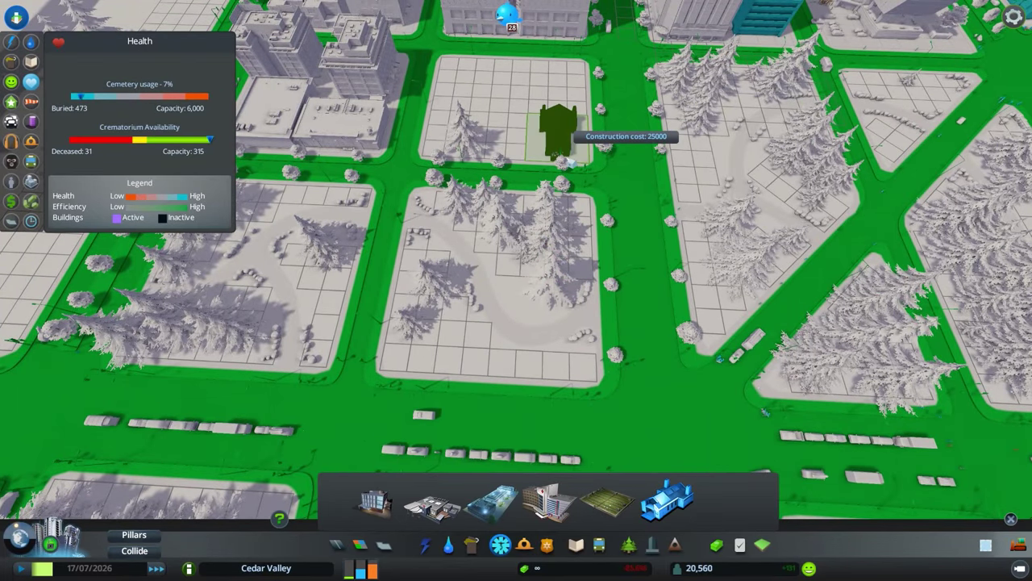
click(592, 152)
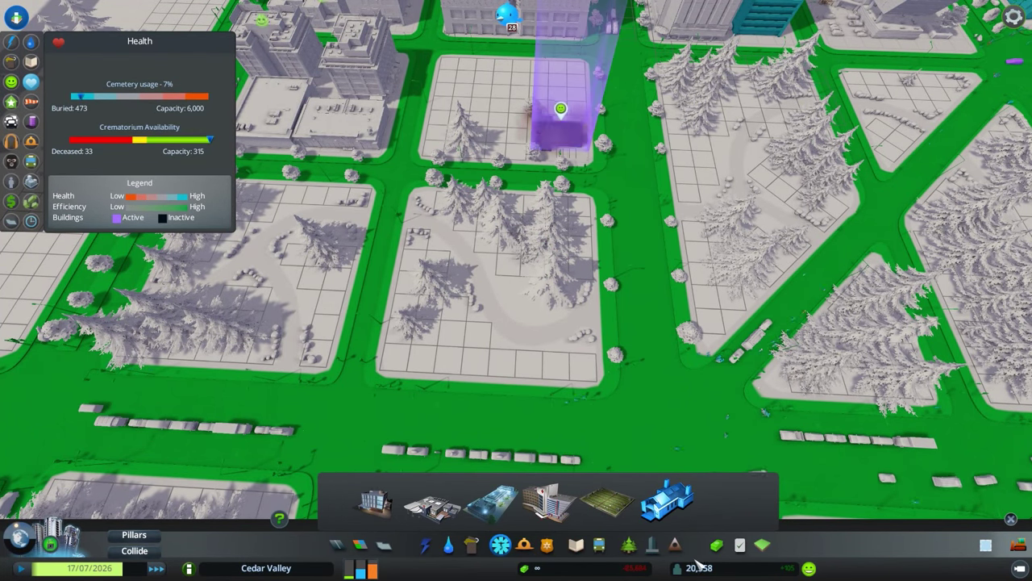
Step: Paint large pine trees across the park's open grass around the crematorium
click(628, 544)
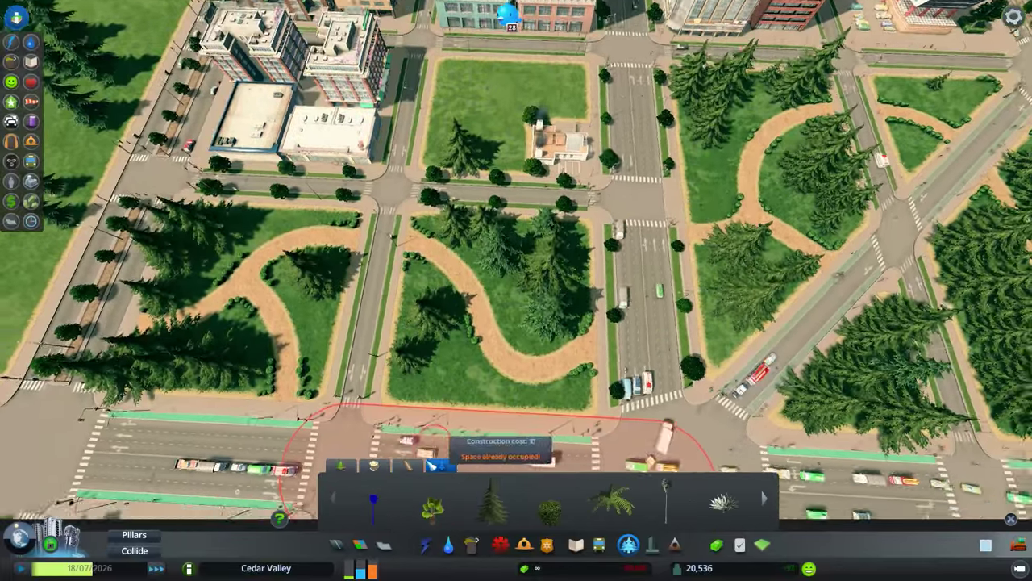
click(490, 500)
scroll(510, 145, up, 3)
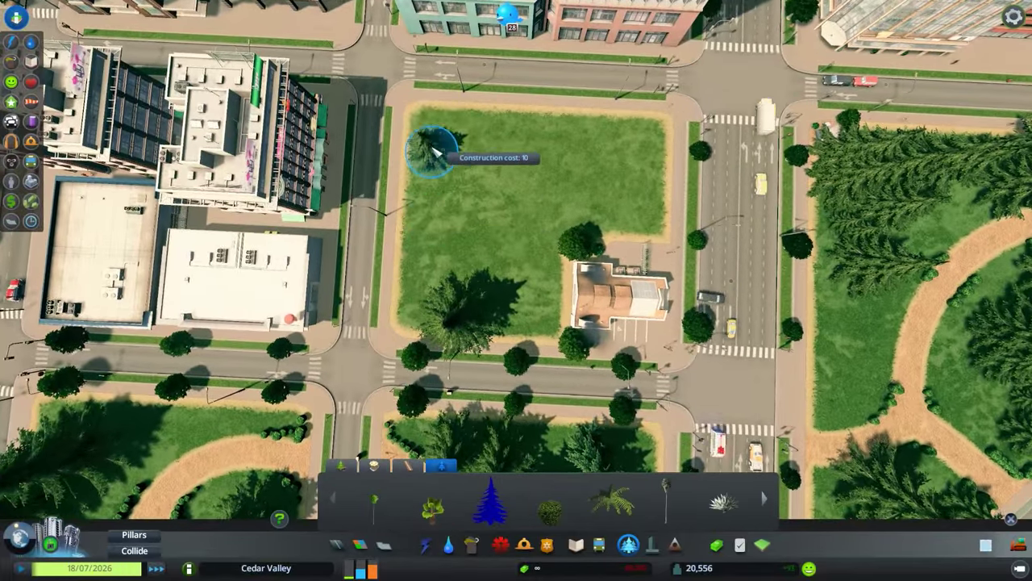
mouse_move(511, 145)
mouse_down()
mouse_move(691, 150)
mouse_move(541, 207)
mouse_move(507, 311)
mouse_move(442, 269)
mouse_move(468, 161)
mouse_move(491, 196)
mouse_move(438, 156)
mouse_up()
mouse_move(601, 208)
mouse_down()
mouse_move(622, 196)
mouse_move(484, 143)
mouse_move(404, 145)
mouse_move(406, 222)
mouse_move(502, 125)
mouse_up()
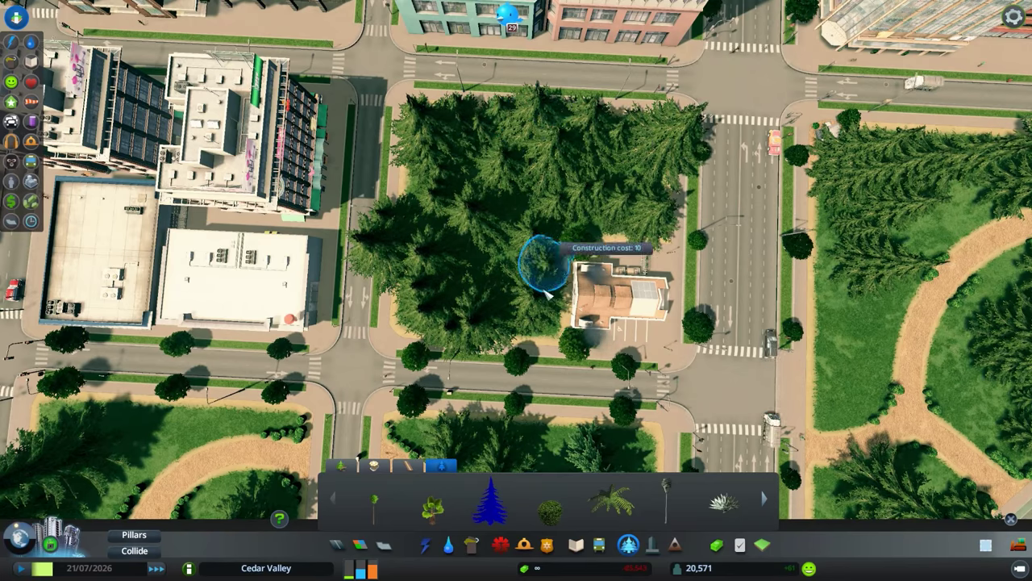
key(s)
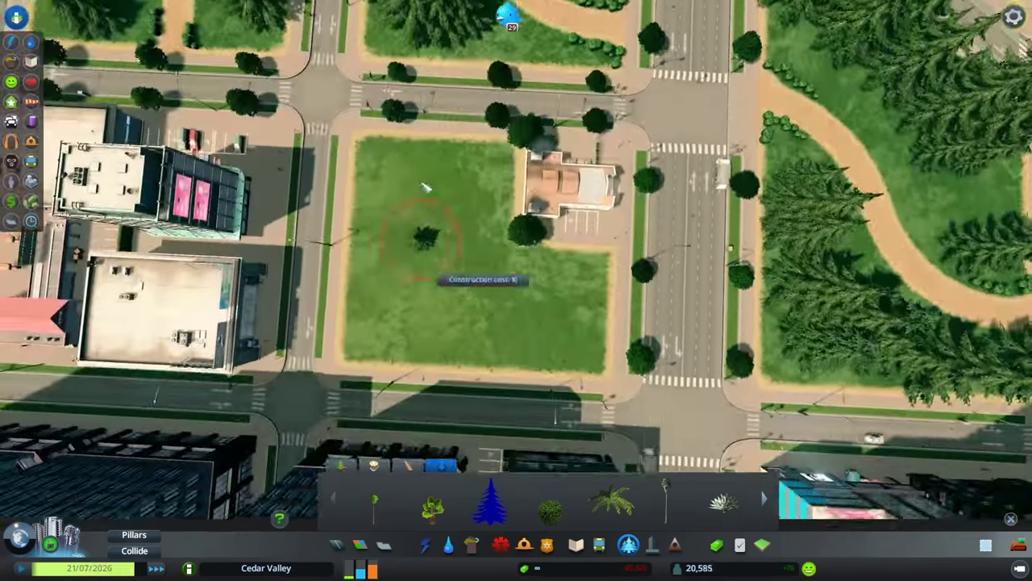
key(w)
mouse_move(426, 187)
mouse_down()
mouse_move(369, 161)
mouse_move(481, 197)
mouse_up()
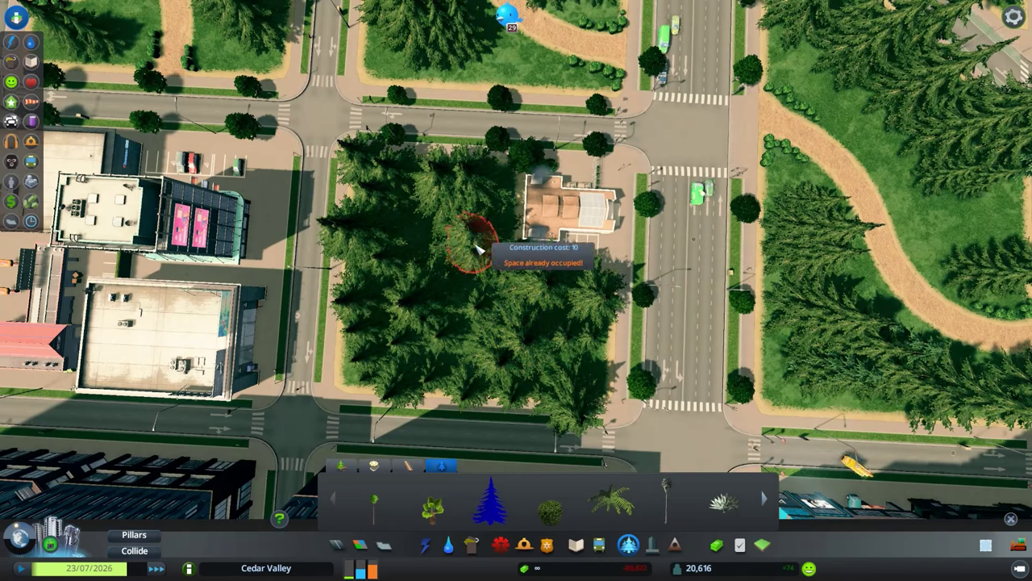
key(Escape)
key(r)
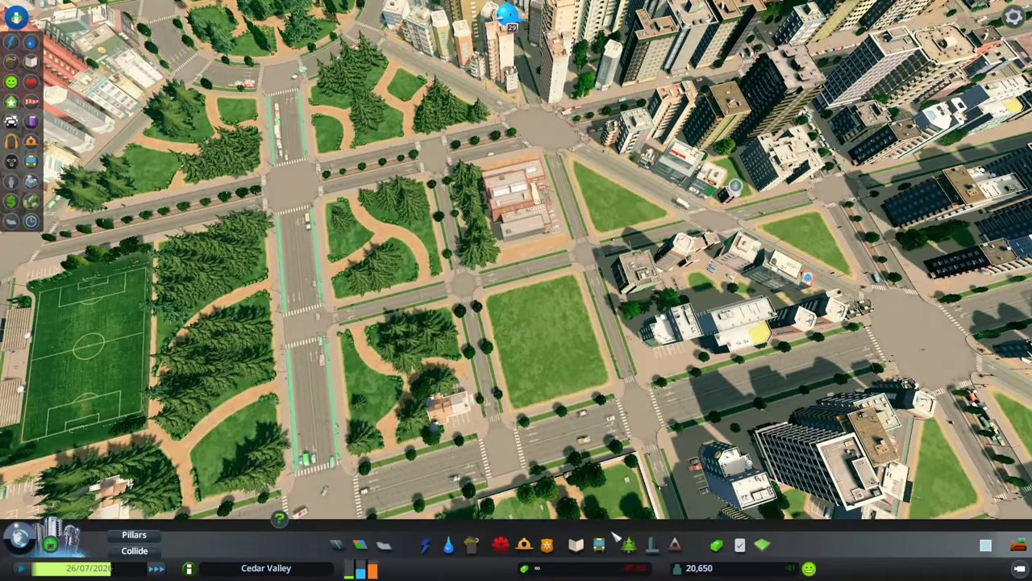
Step: Paint a diagonal strip of pines across the large downtown park
click(625, 546)
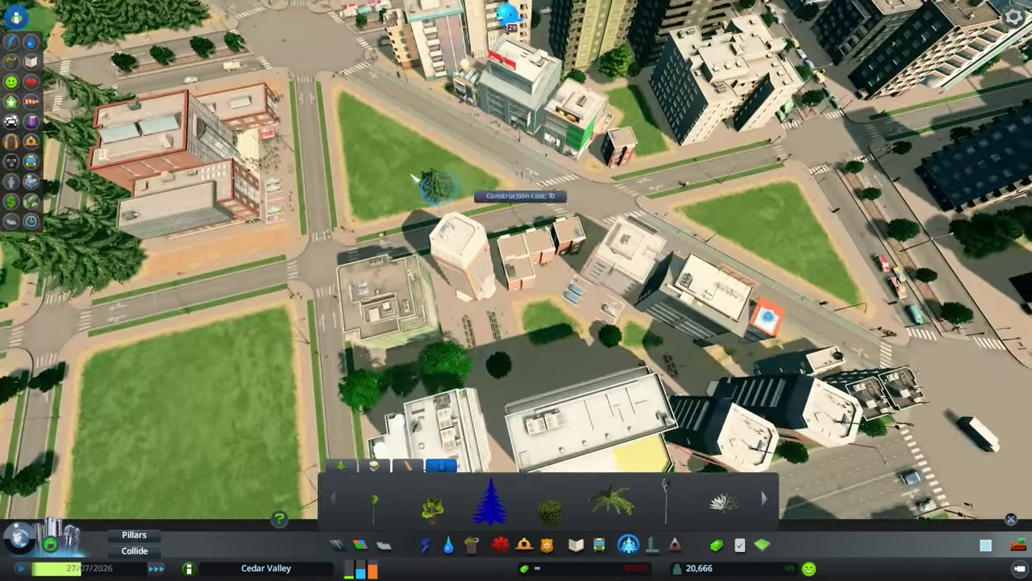
scroll(518, 196, up, 3)
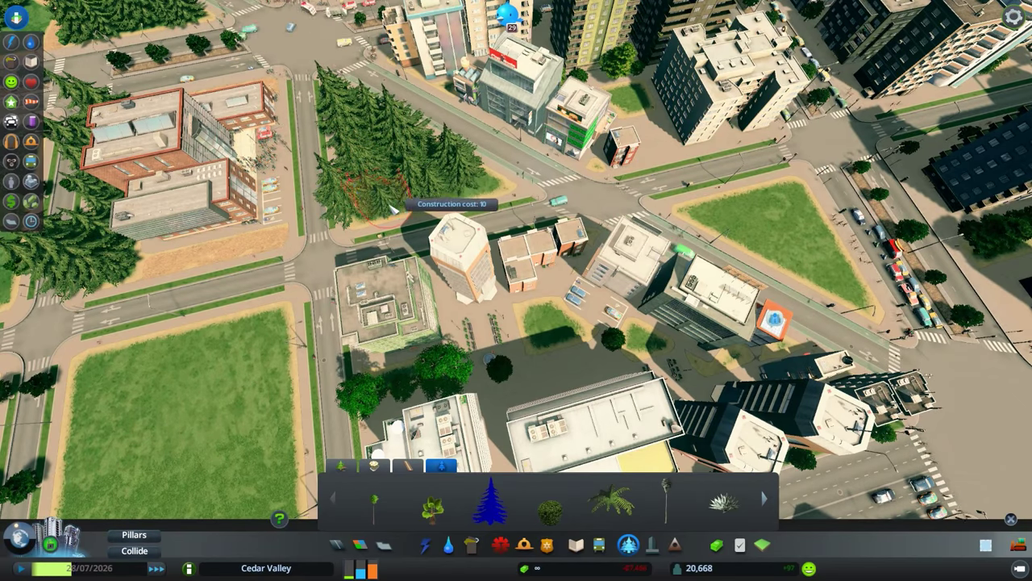
key(a)
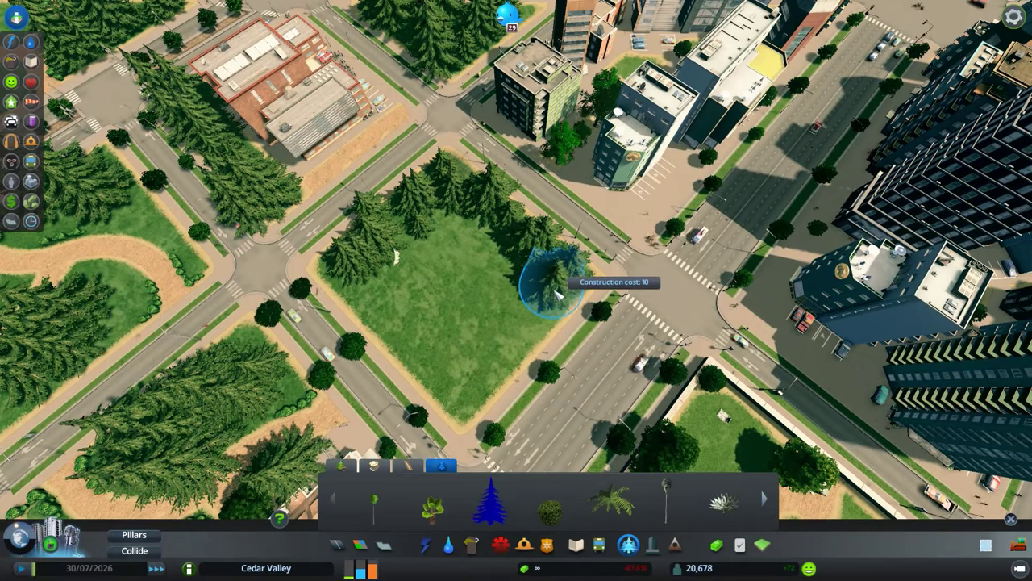
scroll(492, 323, up, 5)
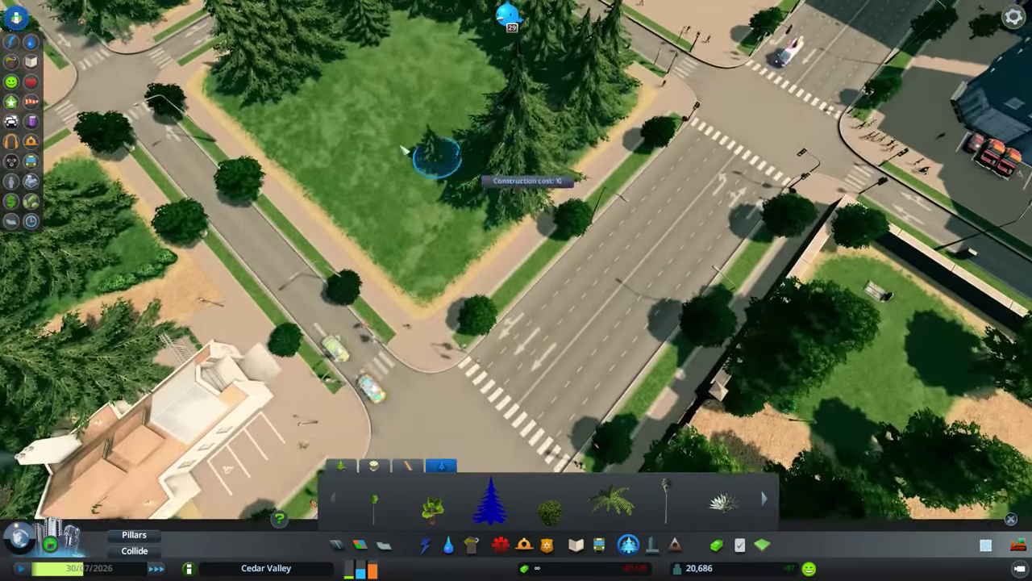
mouse_move(226, 40)
mouse_down()
mouse_move(265, 92)
mouse_move(427, 231)
mouse_up()
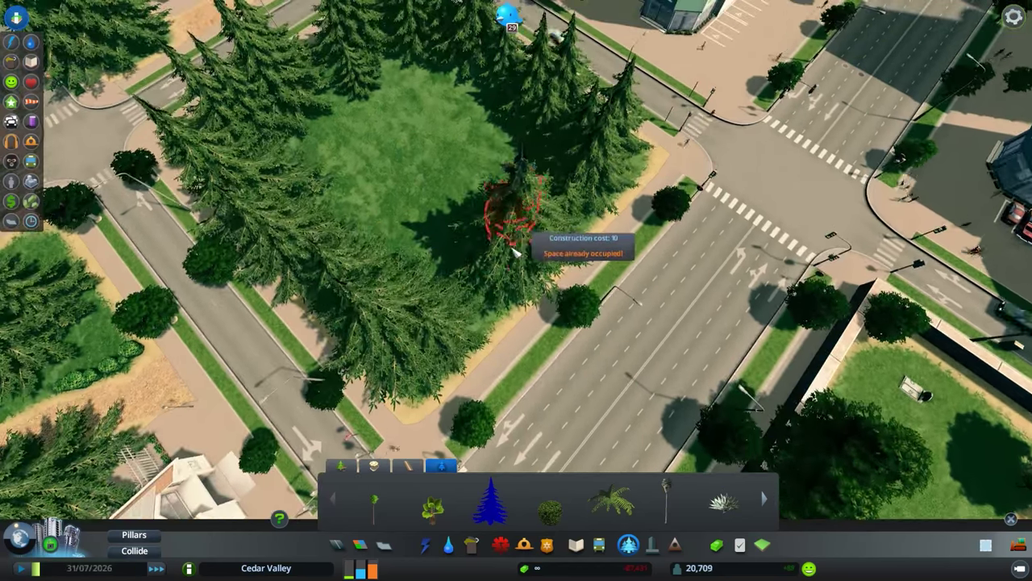
scroll(516, 242, down, 5)
scroll(484, 218, up, 3)
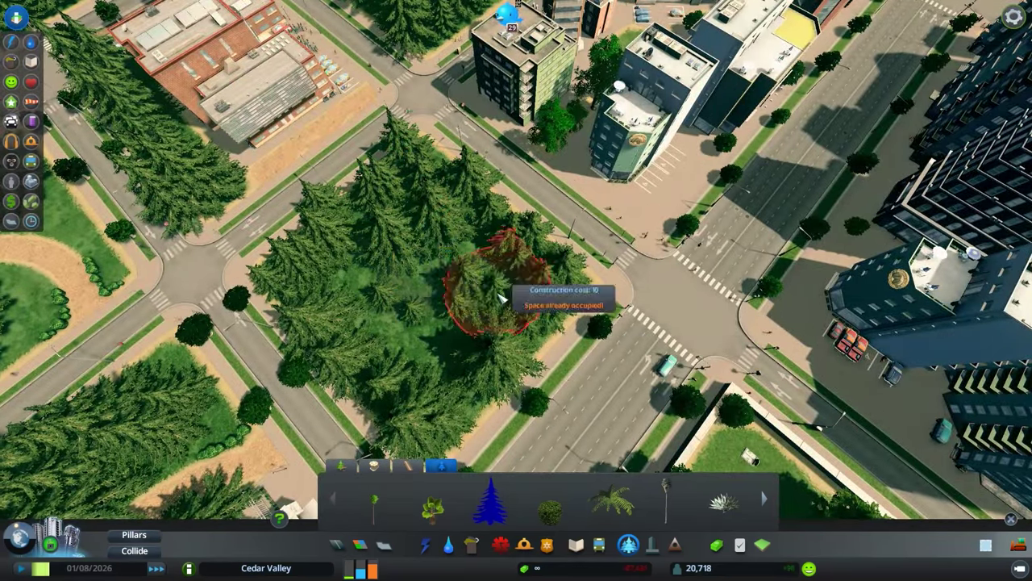
key(d)
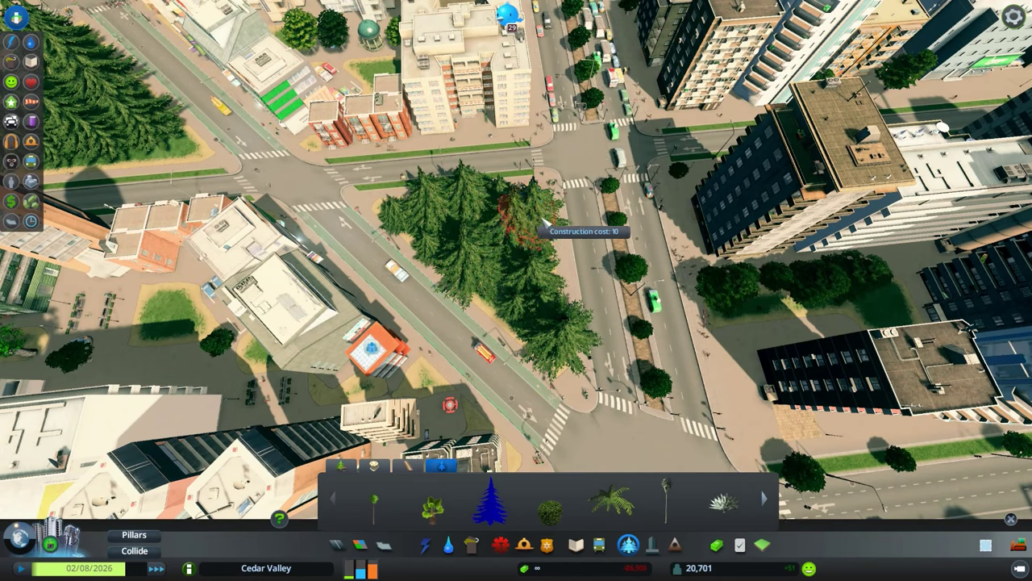
scroll(391, 210, down, 5)
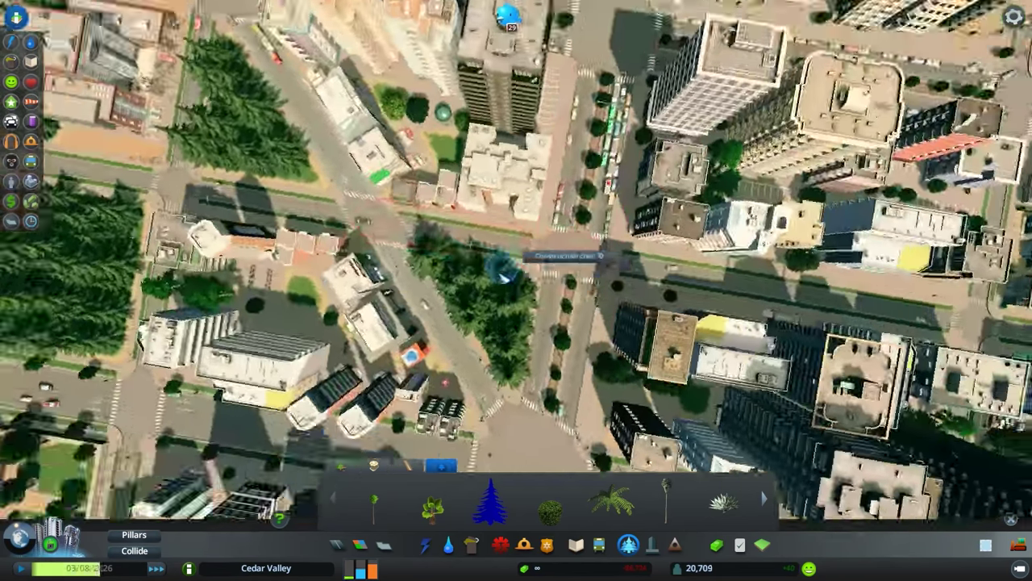
scroll(456, 283, up, 5)
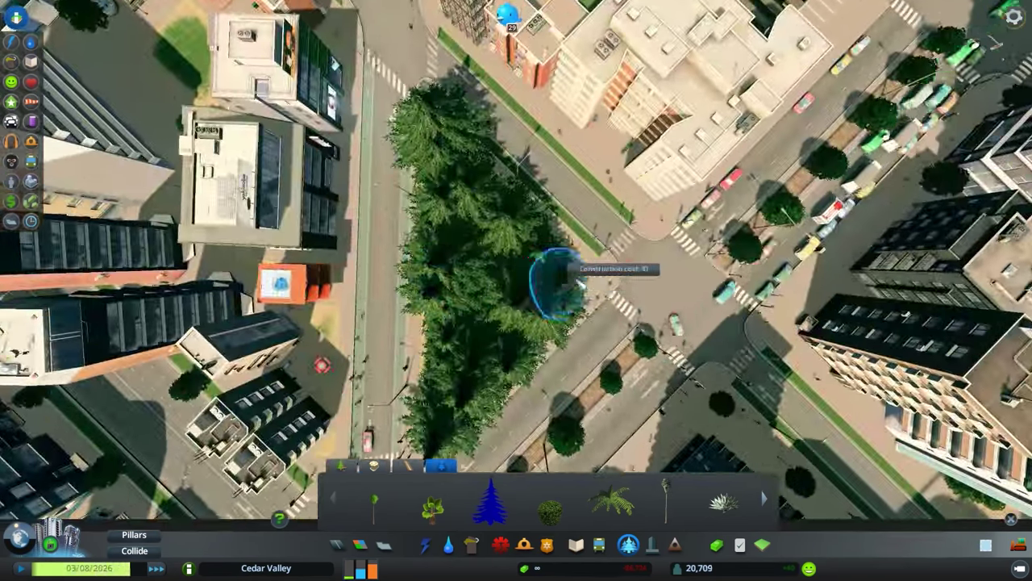
Step: Plant pines on the lot by the intersection and across the grass triangle
key(w)
key(a)
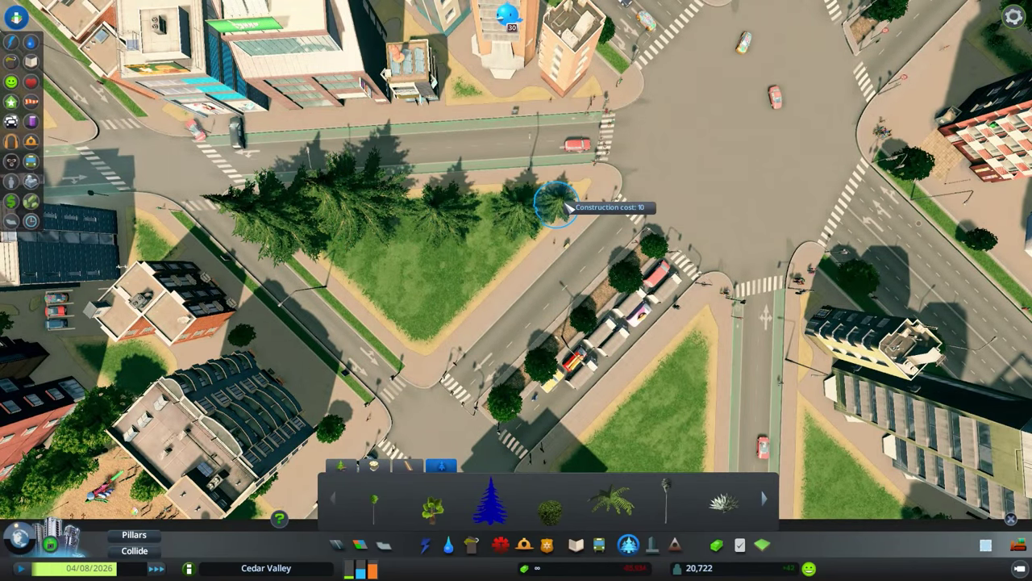
drag(567, 206, 469, 209)
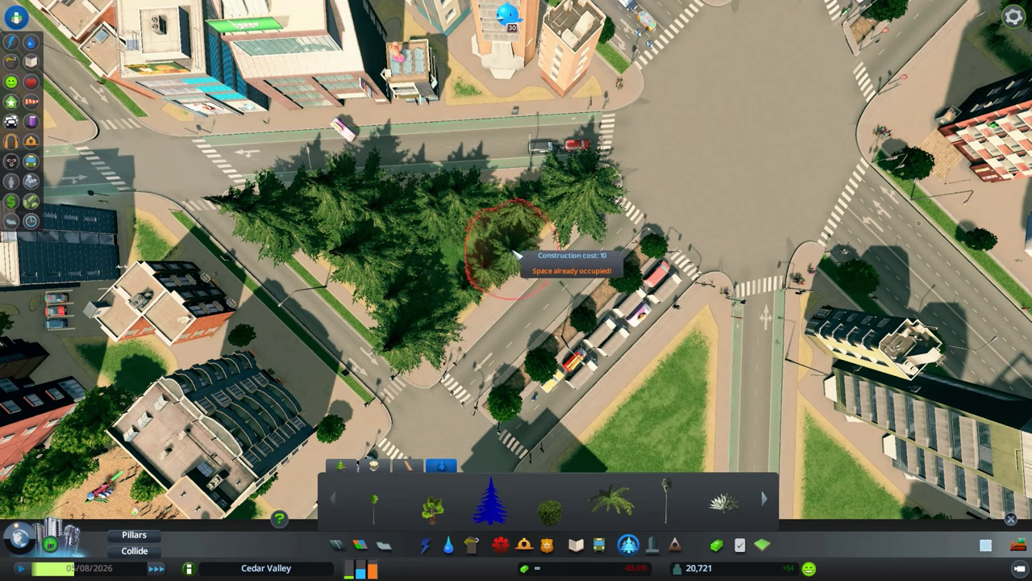
key(s)
key(d)
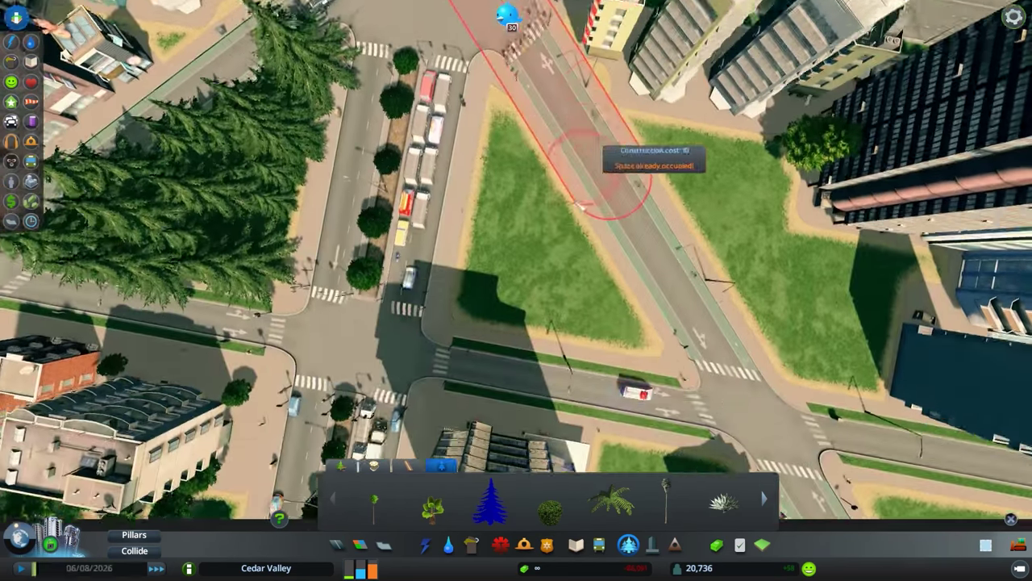
click(495, 115)
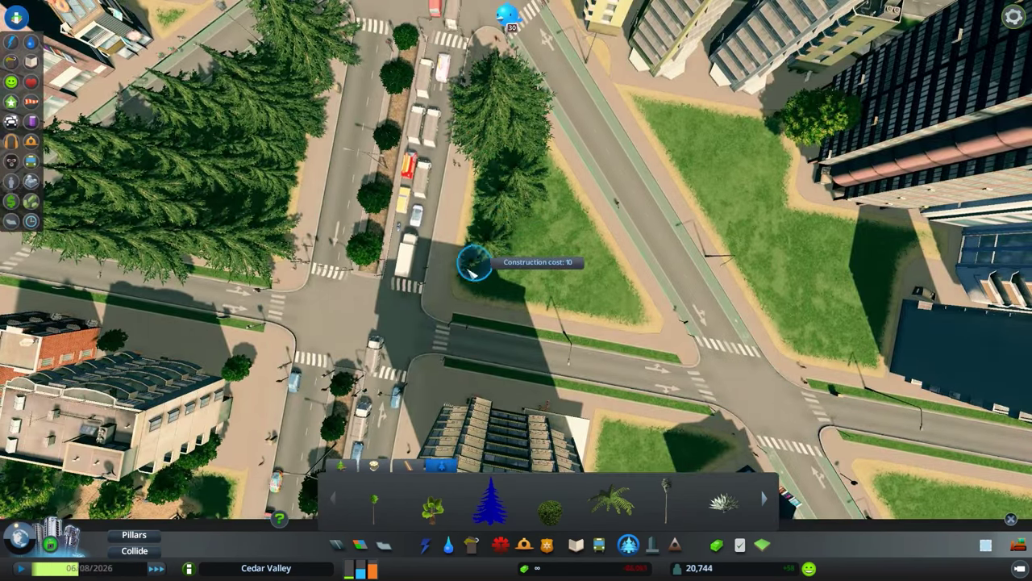
mouse_move(472, 270)
mouse_down()
mouse_move(622, 288)
mouse_move(559, 212)
mouse_move(492, 295)
mouse_up()
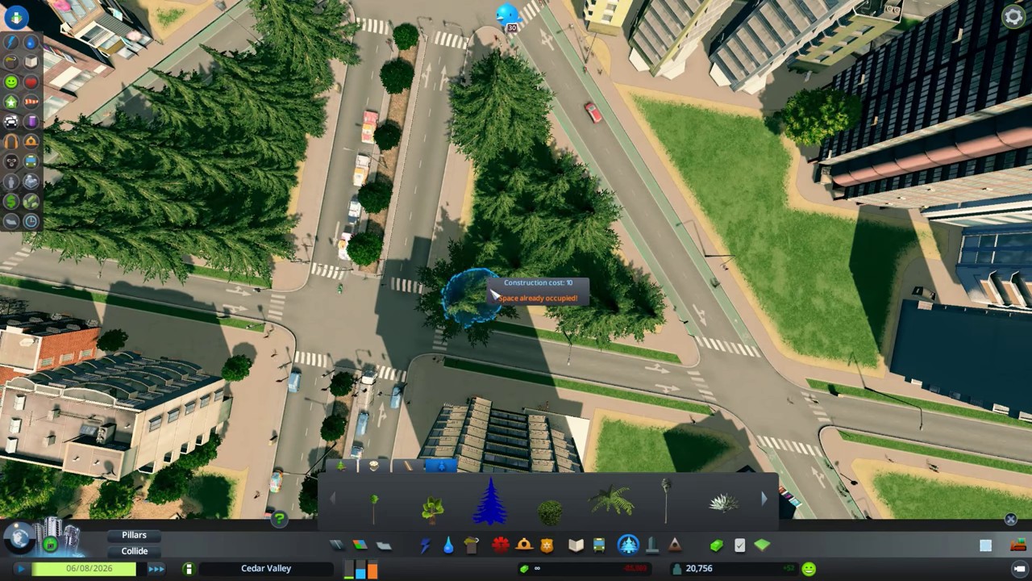
Step: Paint pines over the upper grass of another park block
key(s)
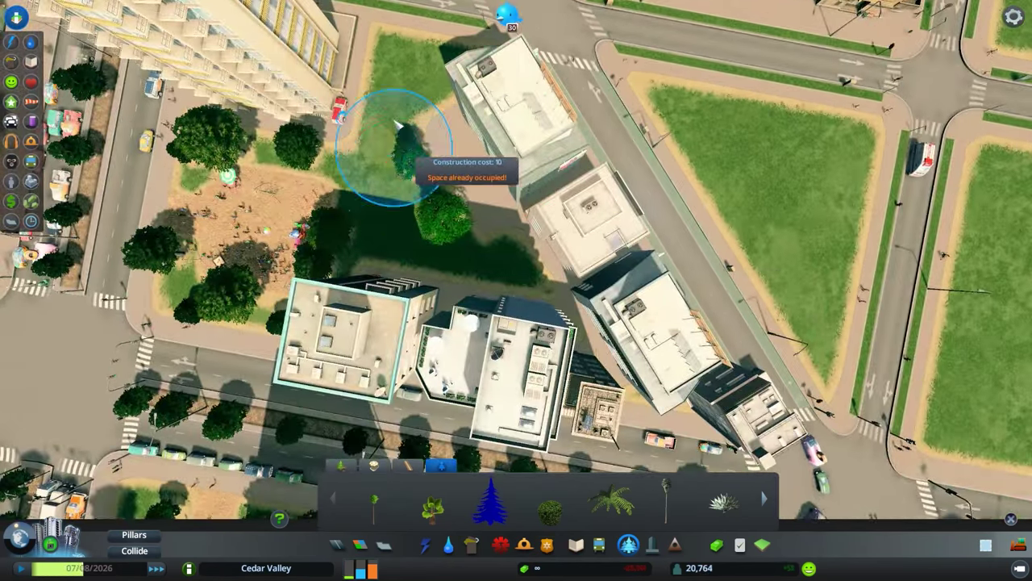
drag(395, 125, 426, 69)
drag(357, 166, 410, 218)
key(d)
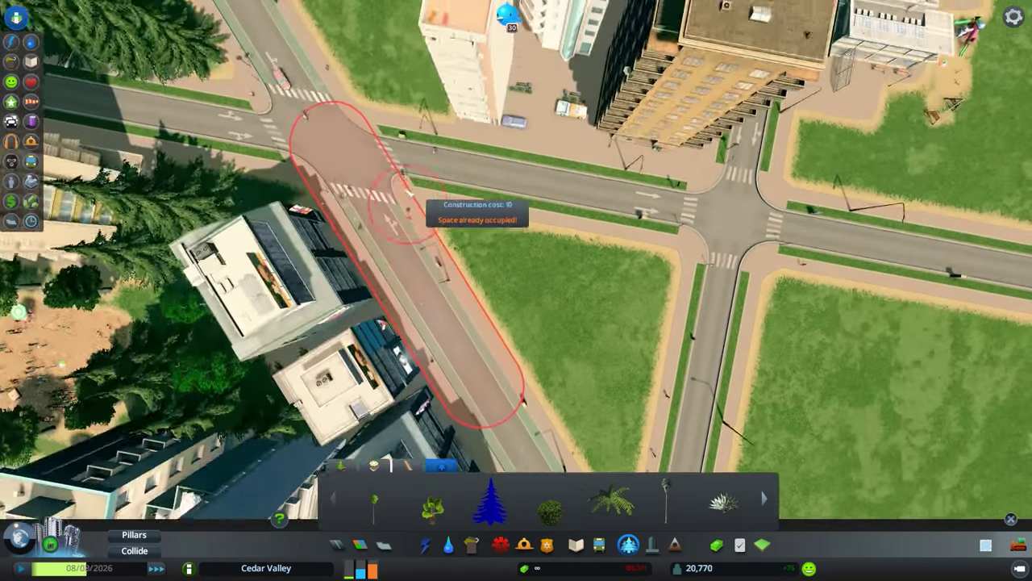
key(w)
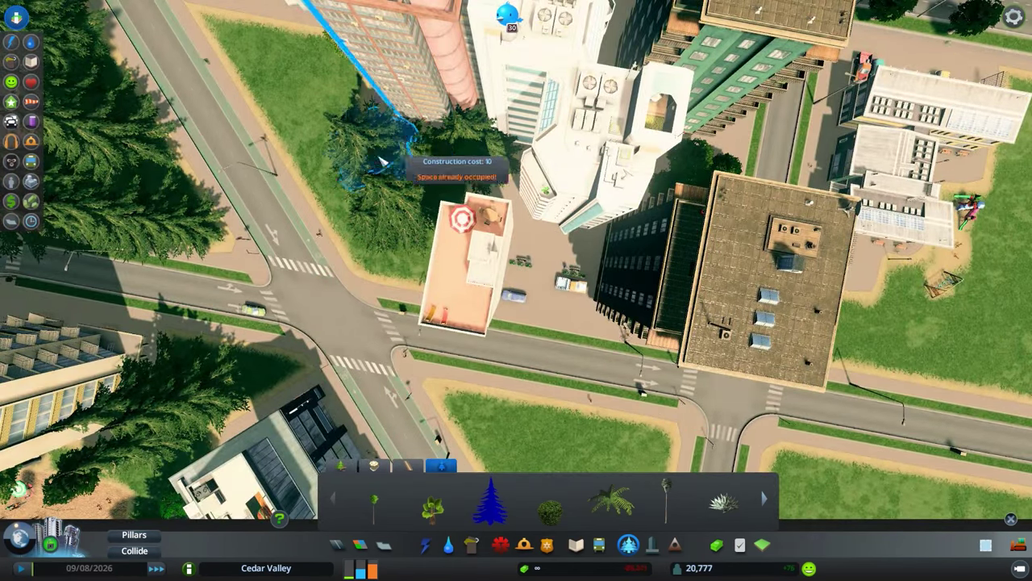
drag(383, 161, 389, 212)
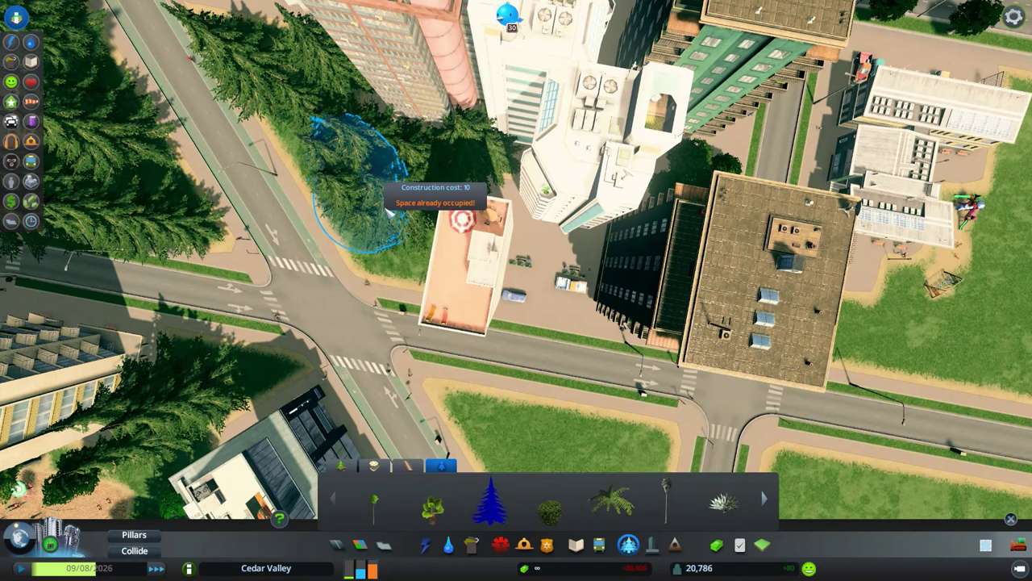
Step: Paint two lines of pines along the triangular grass strip
key(s)
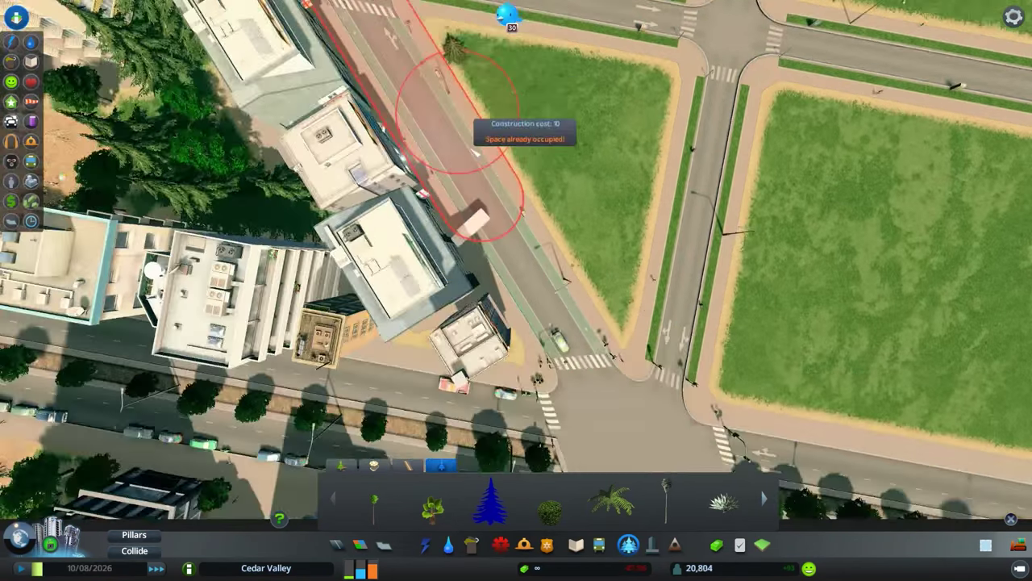
key(w)
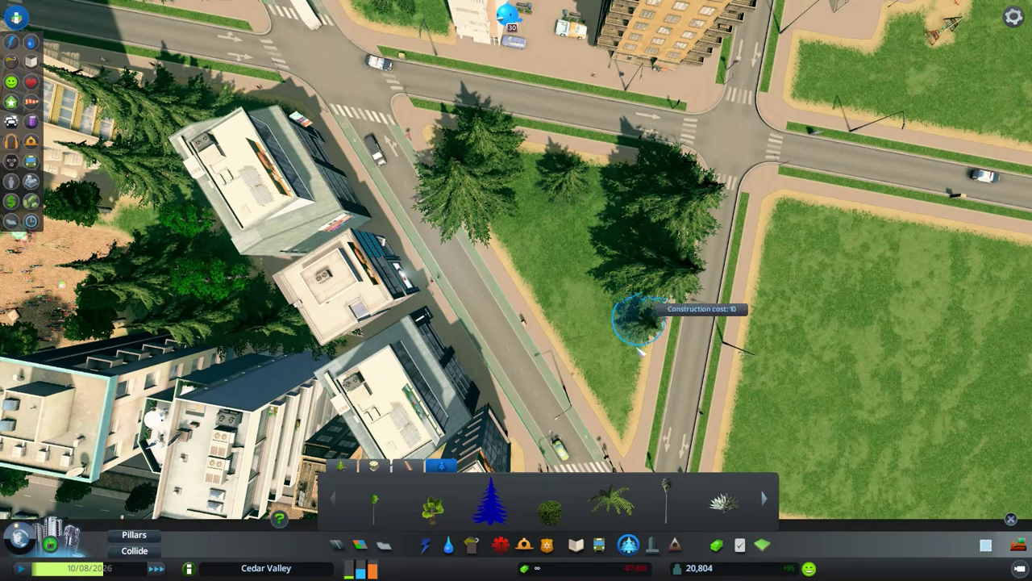
drag(641, 350, 523, 207)
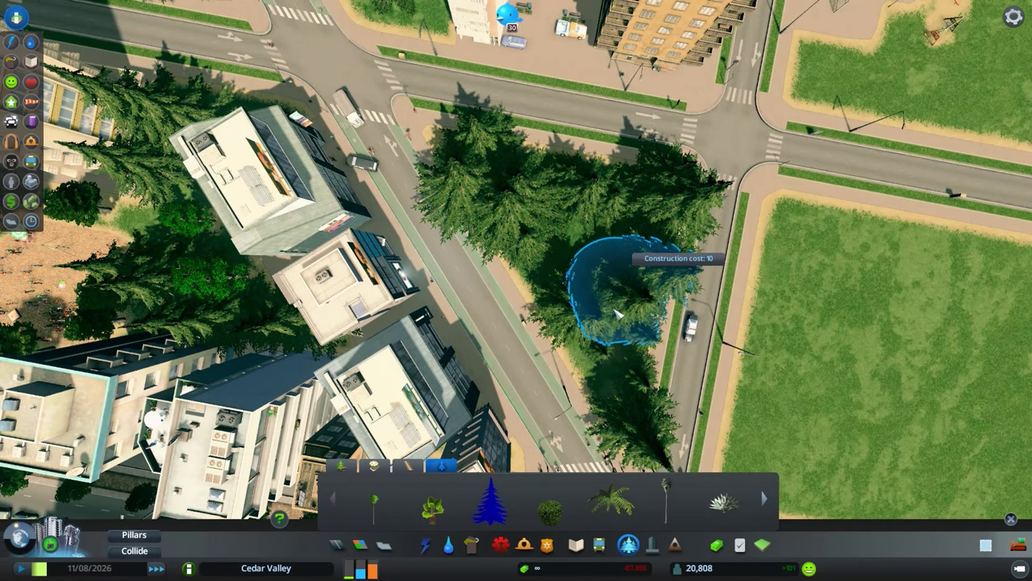
mouse_move(618, 314)
mouse_down()
mouse_move(588, 380)
mouse_move(478, 177)
mouse_up()
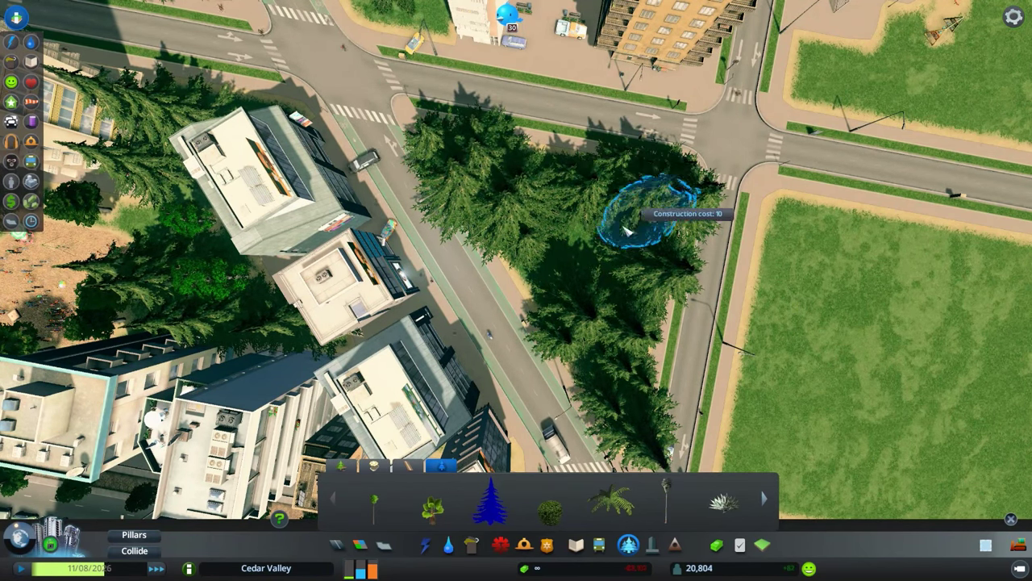
Step: Pick the Swing Park, then cancel placement and move to another intersection
click(360, 468)
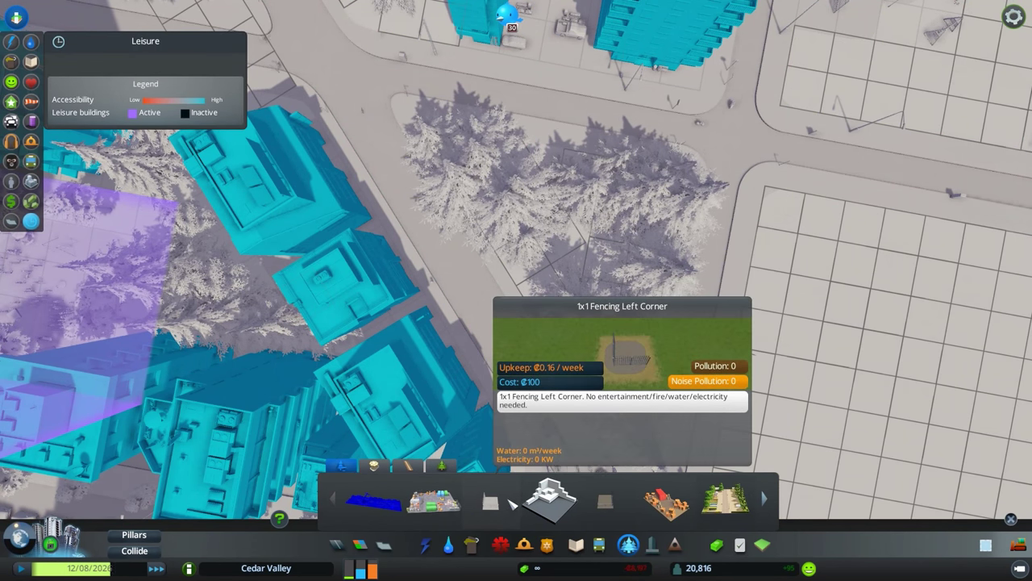
click(548, 496)
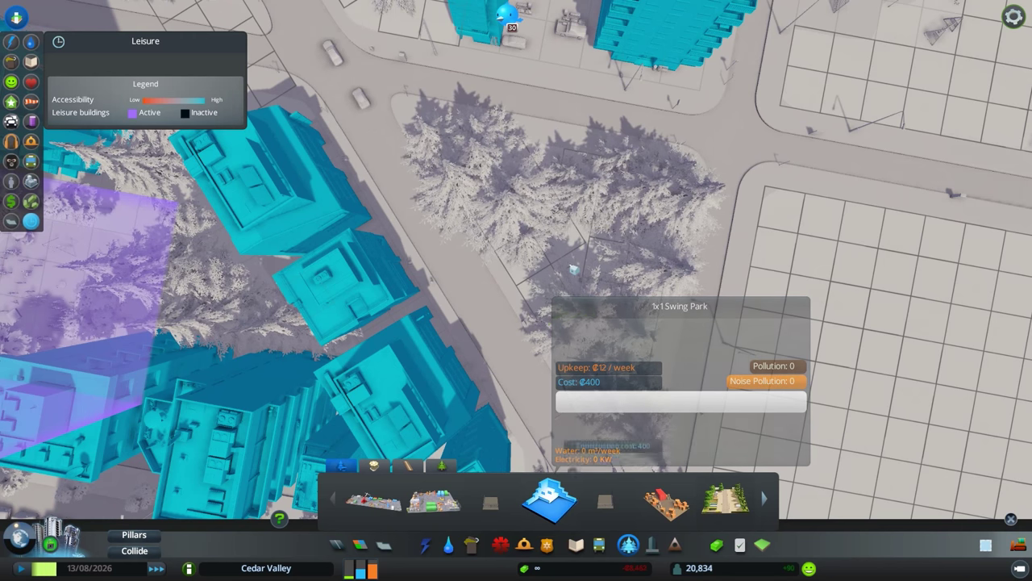
scroll(553, 300, up, 2)
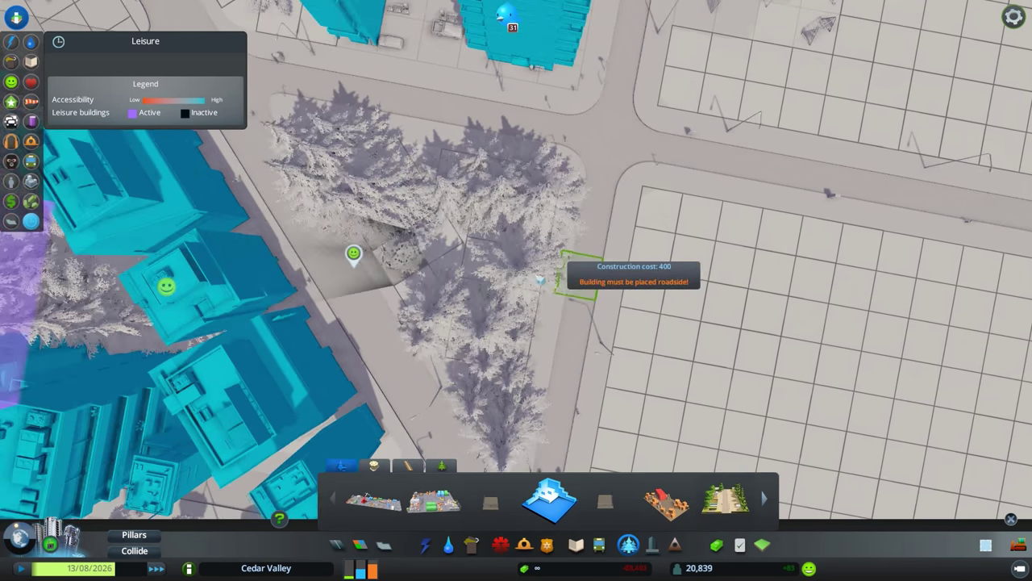
scroll(556, 274, up, 3)
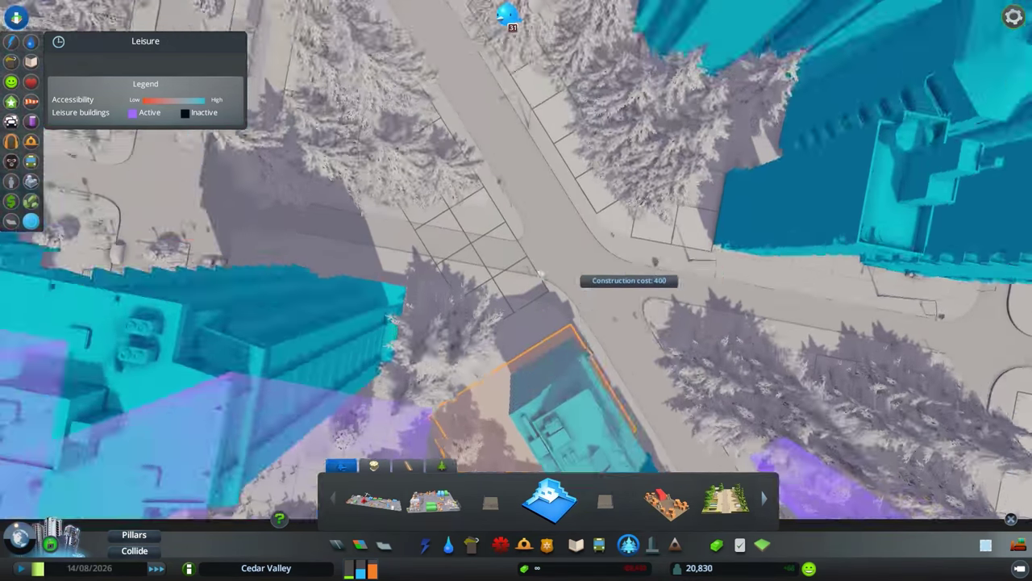
scroll(556, 270, down, 3)
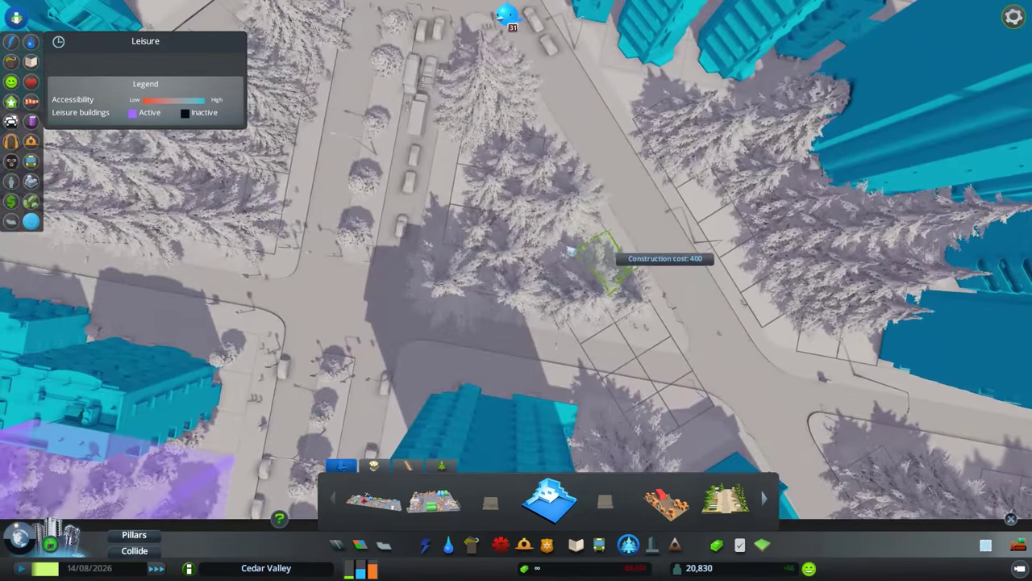
scroll(484, 121, up, 2)
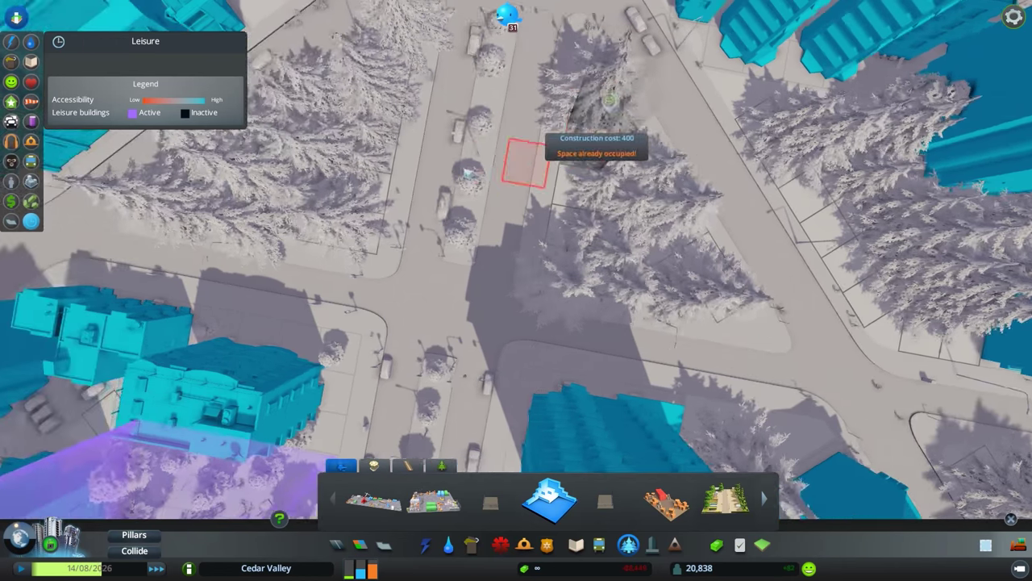
key(q)
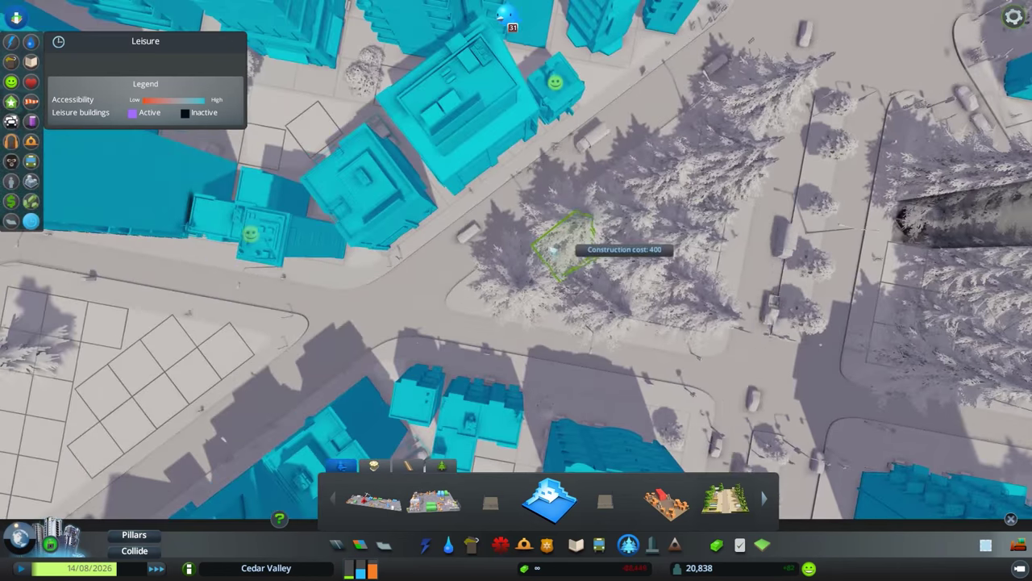
scroll(629, 161, down, 3)
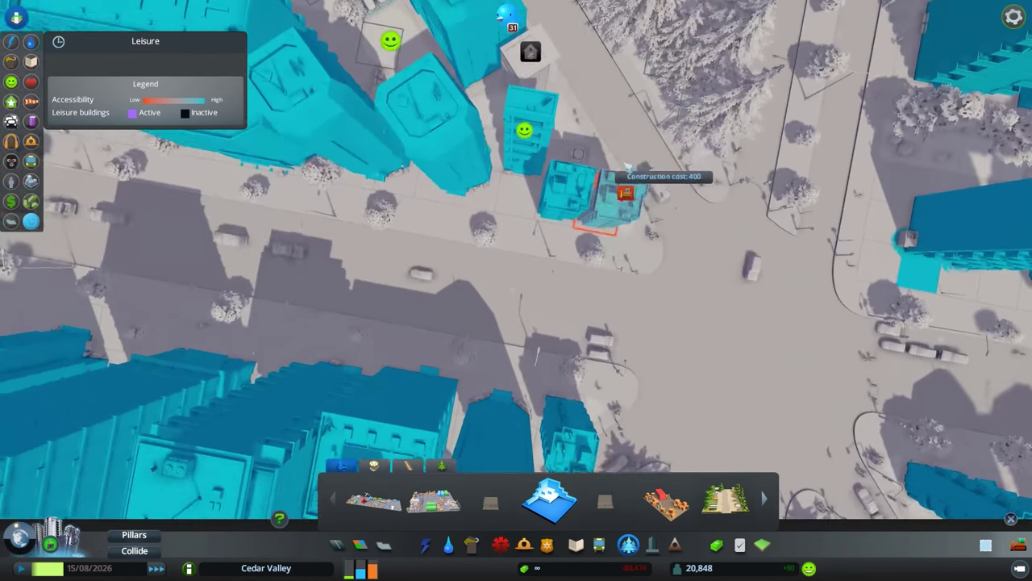
scroll(730, 214, up, 3)
key(w)
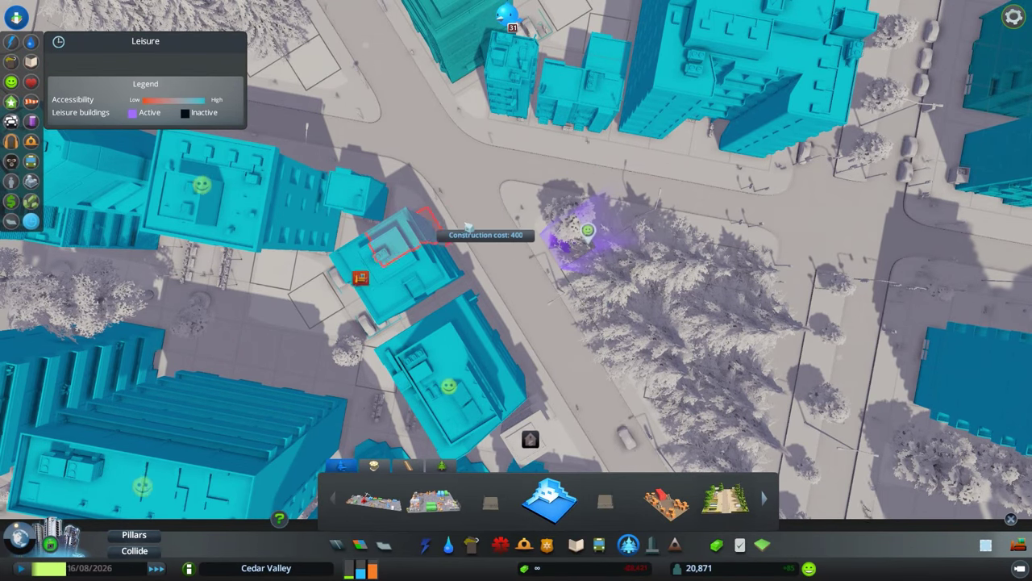
key(Escape)
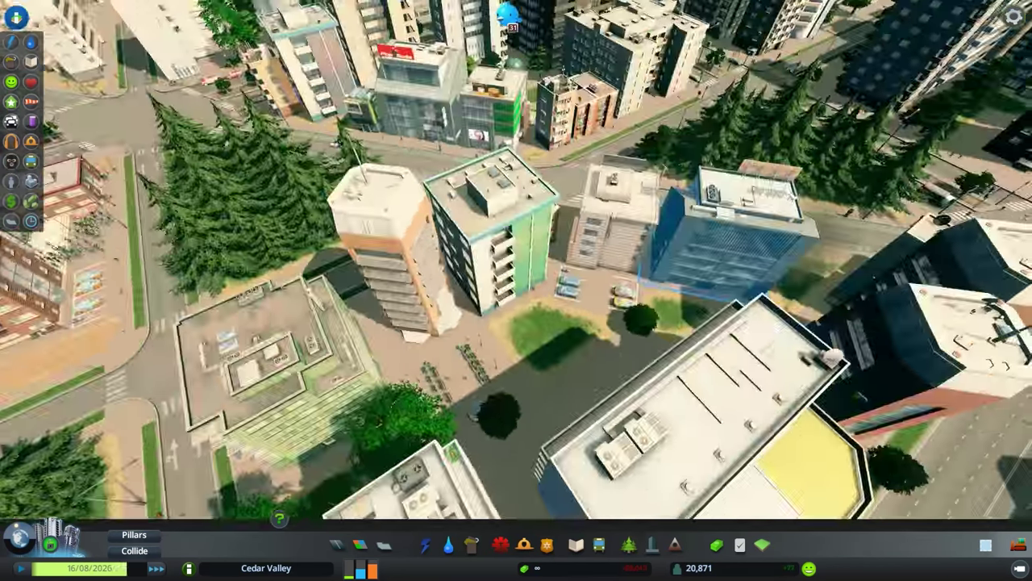
scroll(565, 210, up, 5)
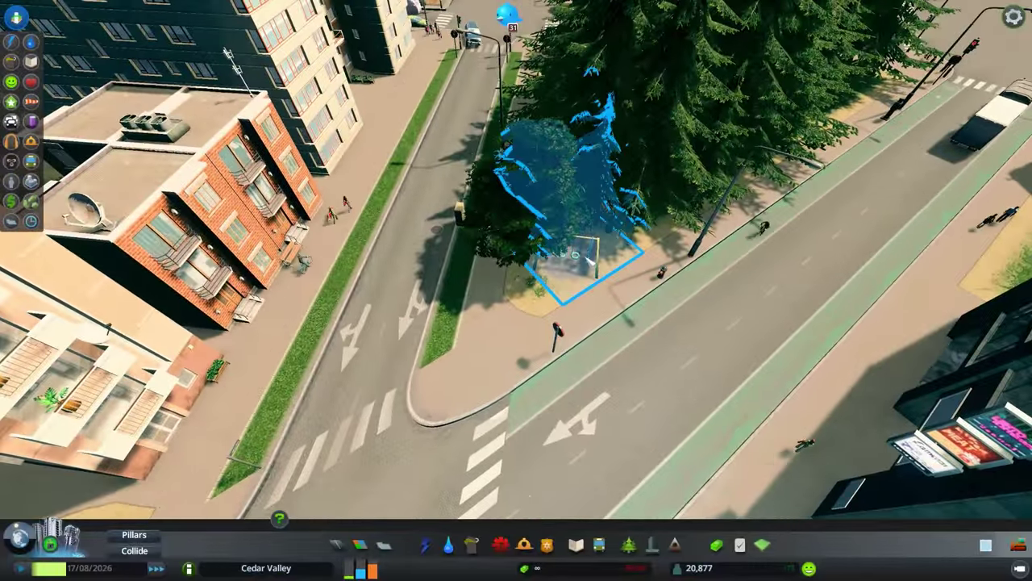
key(e)
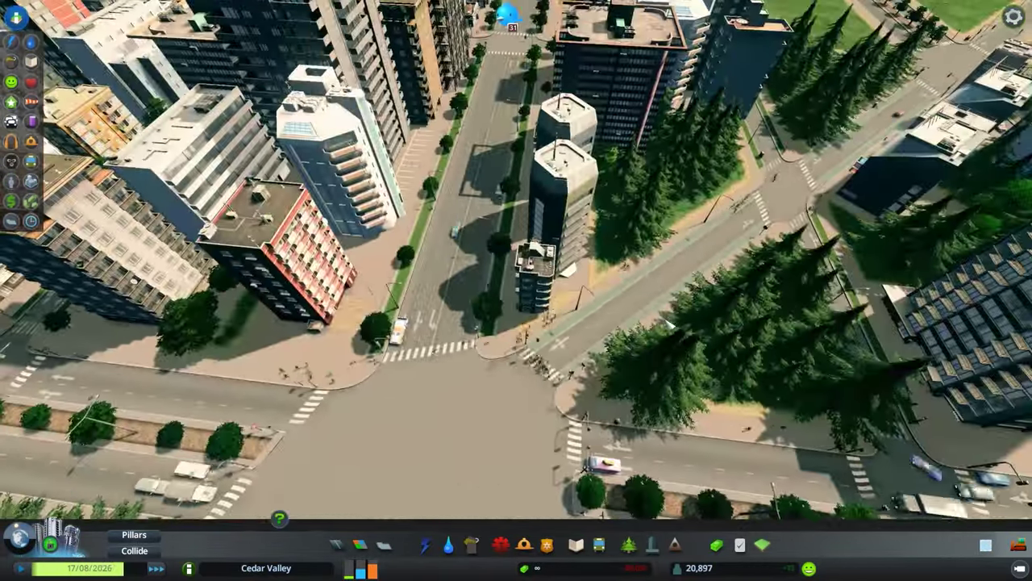
scroll(516, 261, down, 10)
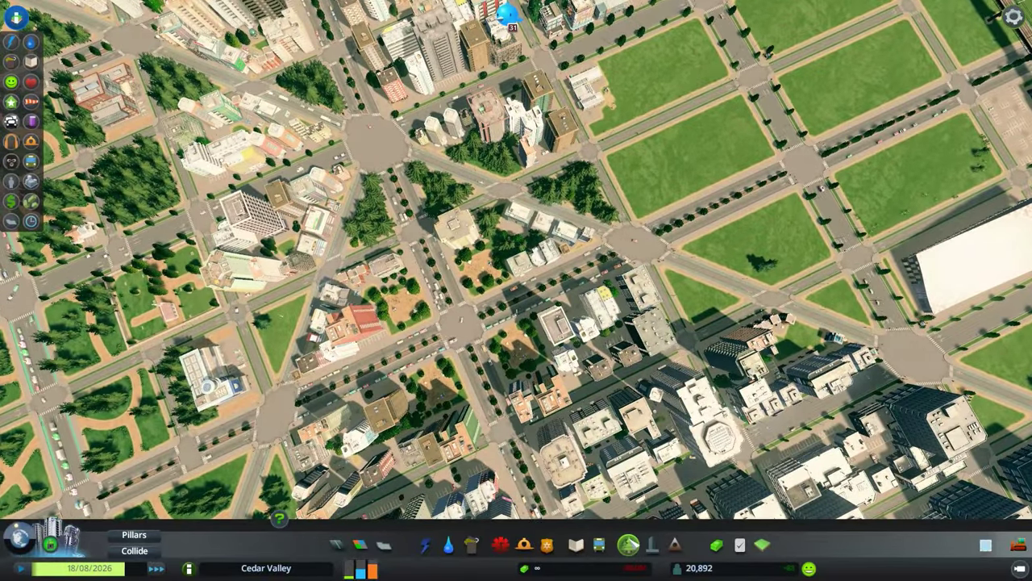
Step: Bring up the landscaping items
click(628, 544)
Step: Switch to a palm tree and plant one beside the pine grove
click(442, 468)
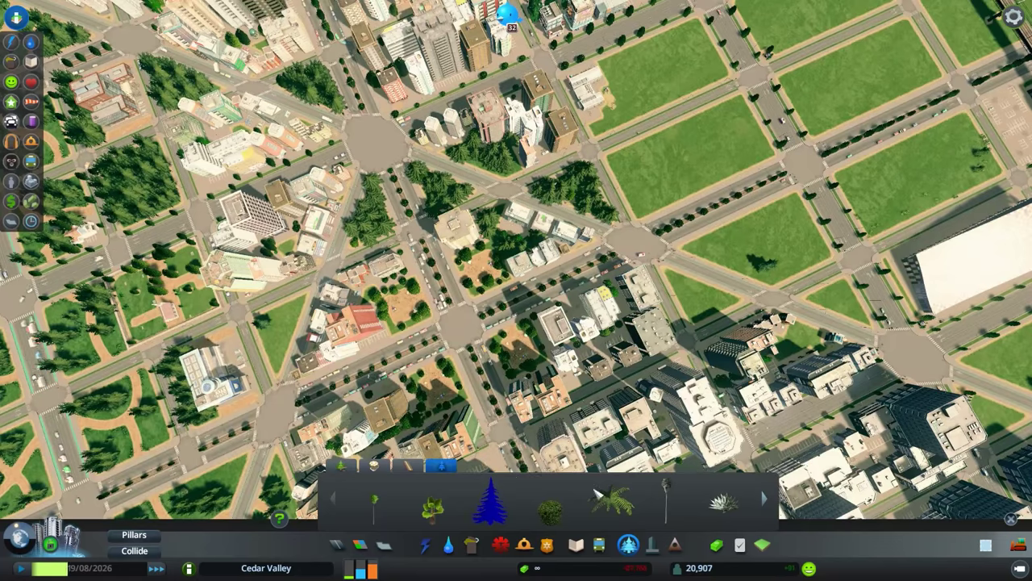
click(658, 500)
scroll(523, 160, up, 5)
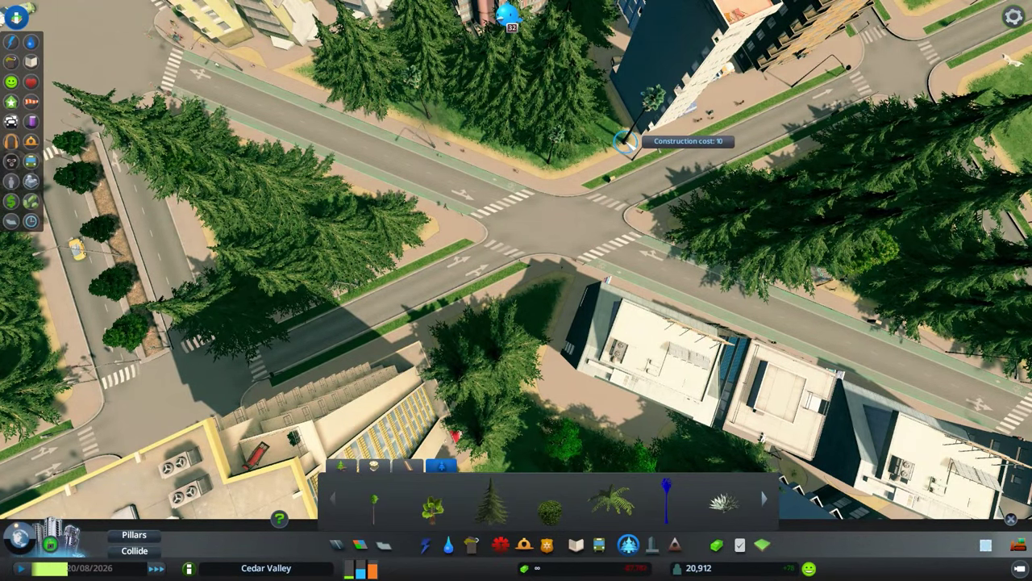
key(a)
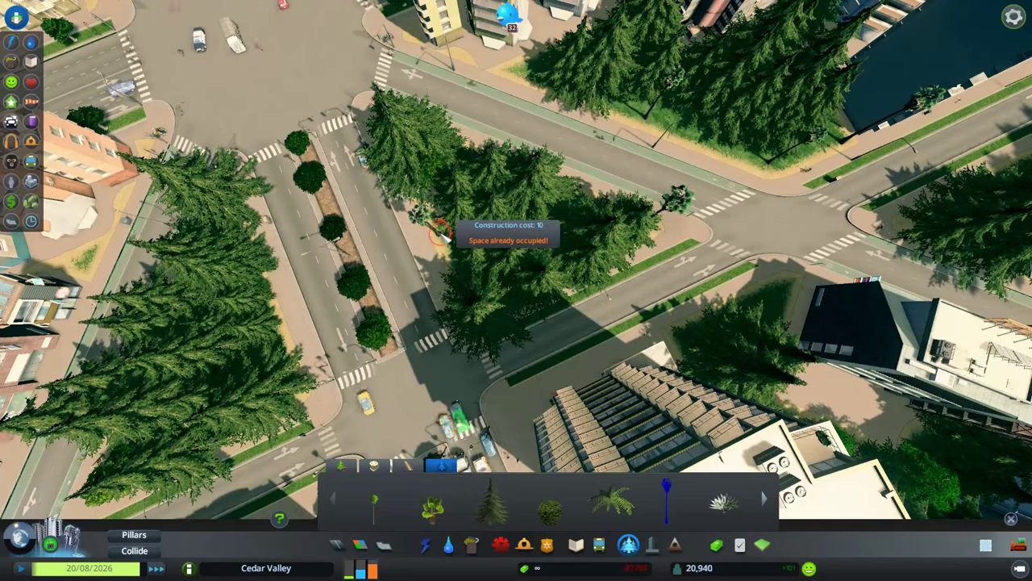
key(d)
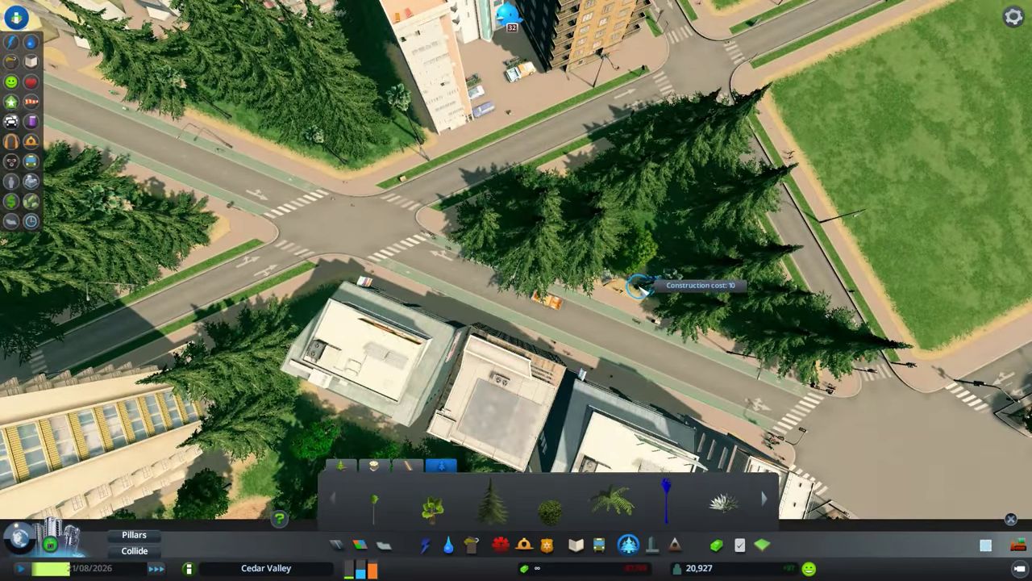
key(d)
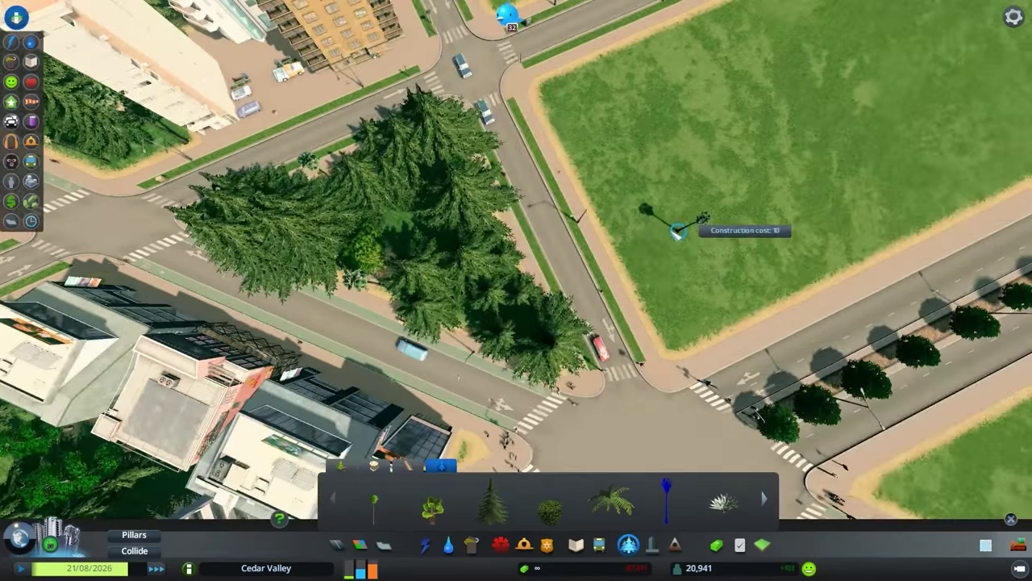
key(q)
scroll(601, 282, up, 3)
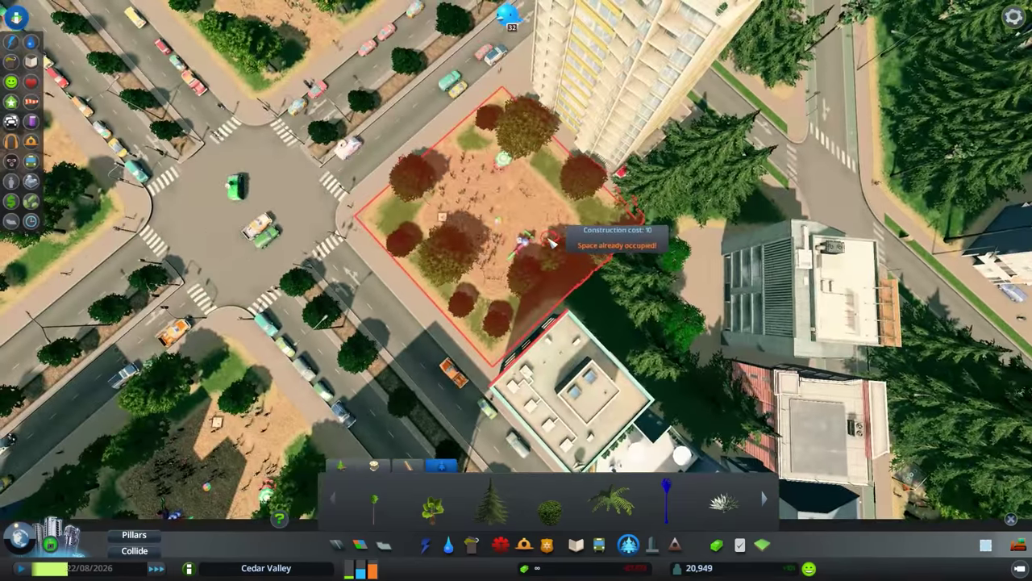
key(w)
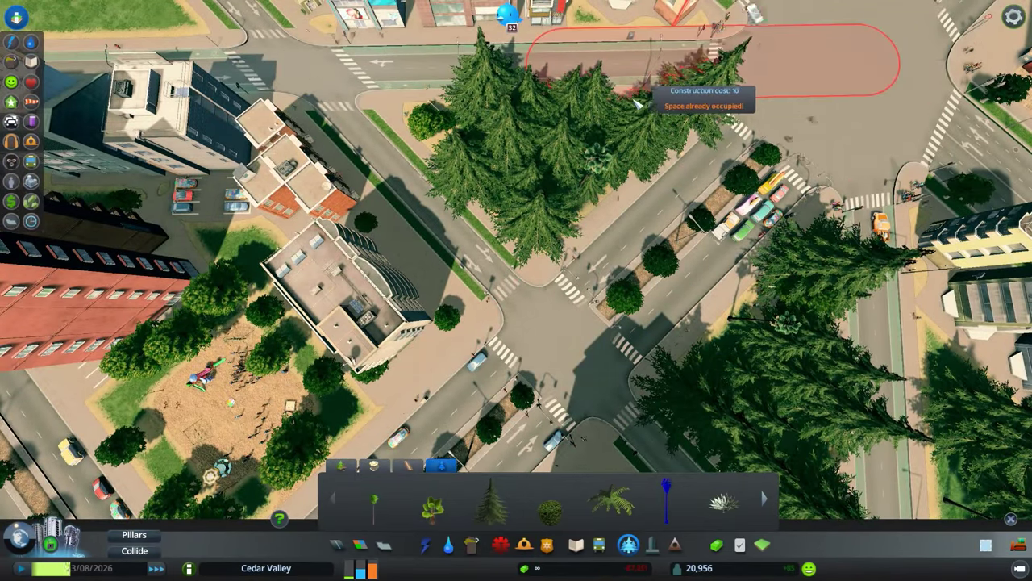
click(638, 104)
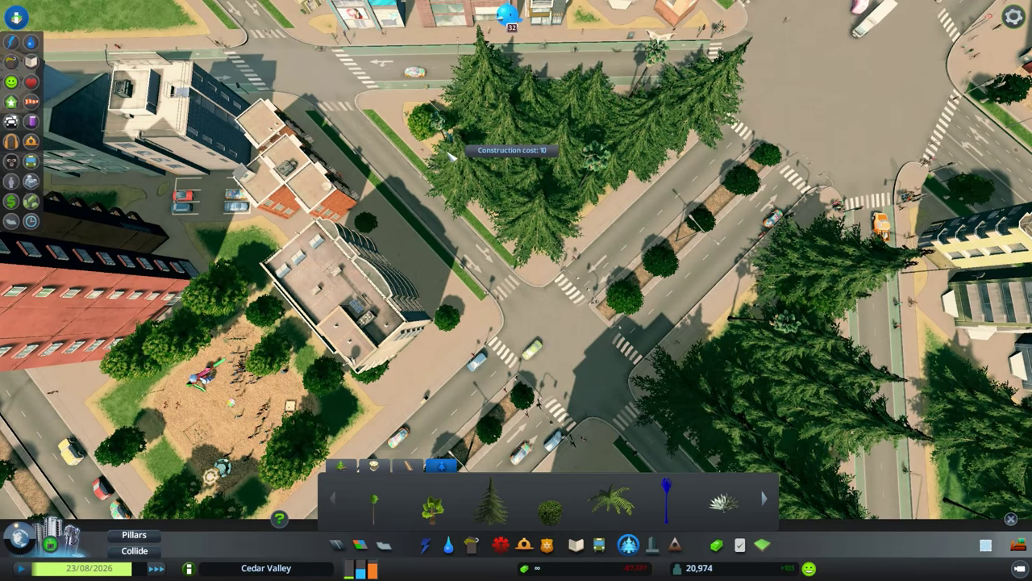
scroll(452, 154, down, 2)
scroll(452, 155, down, 2)
scroll(468, 149, down, 3)
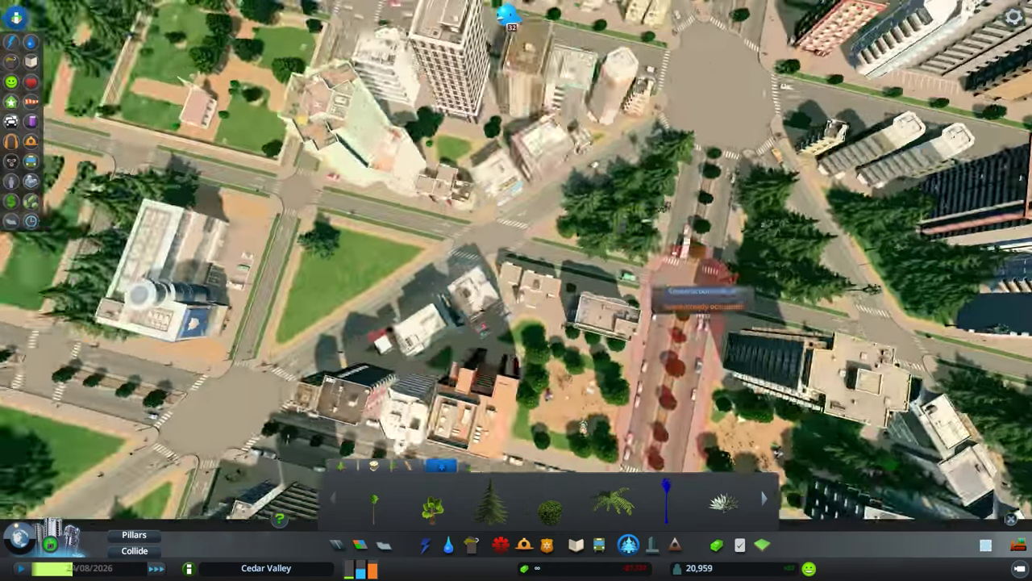
scroll(686, 333, up, 5)
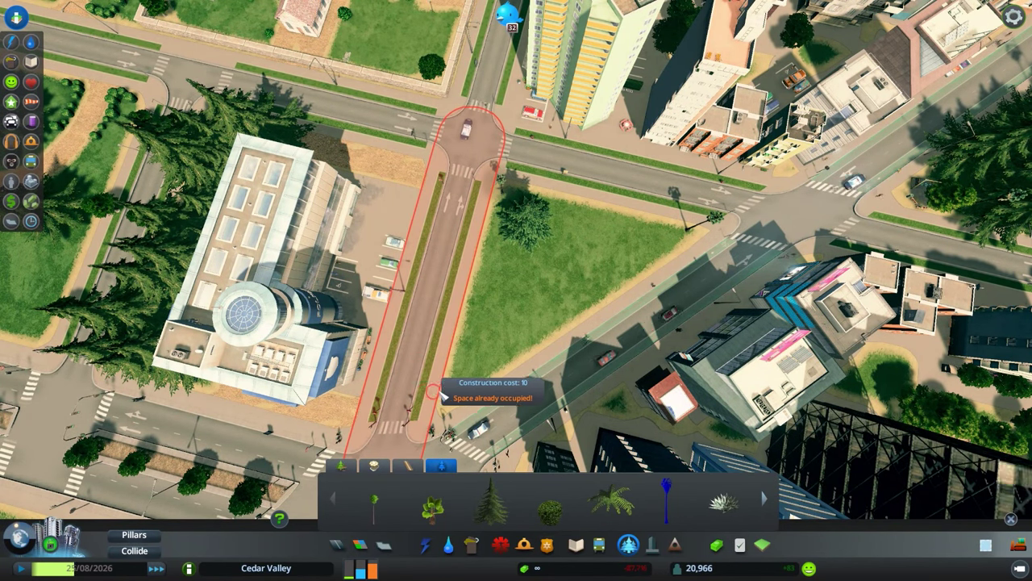
Step: Switch back to pines and fill two triangular grass plots with them
click(491, 500)
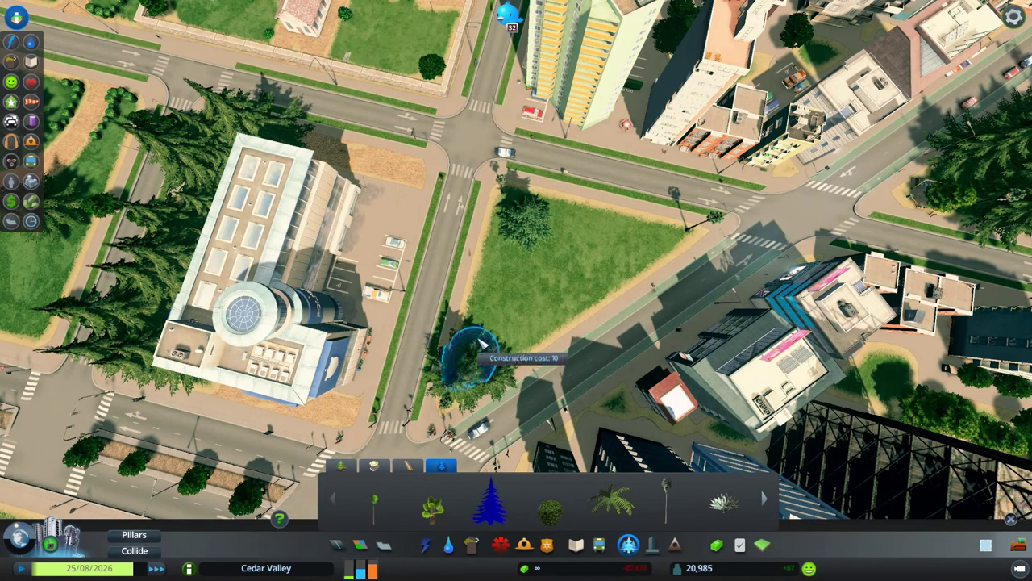
mouse_move(482, 343)
mouse_down()
mouse_move(525, 259)
mouse_move(528, 307)
mouse_move(617, 264)
mouse_move(626, 228)
mouse_up()
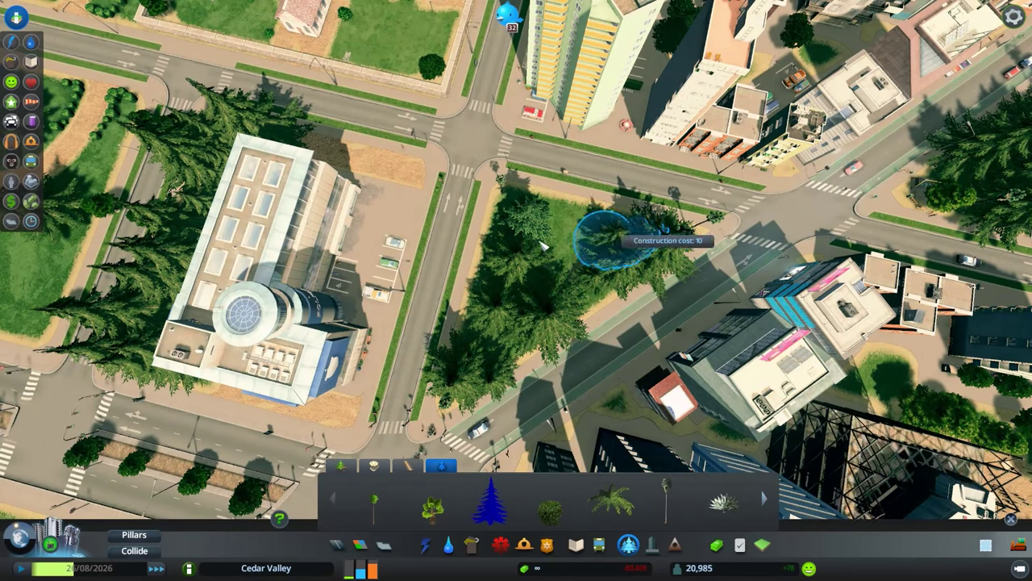
scroll(613, 271, down, 10)
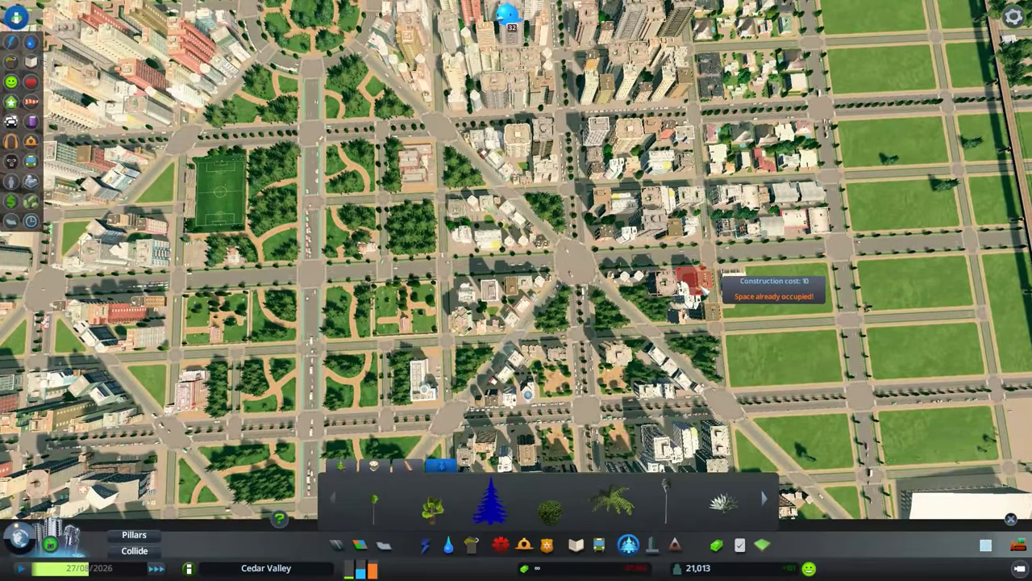
scroll(662, 274, up, 5)
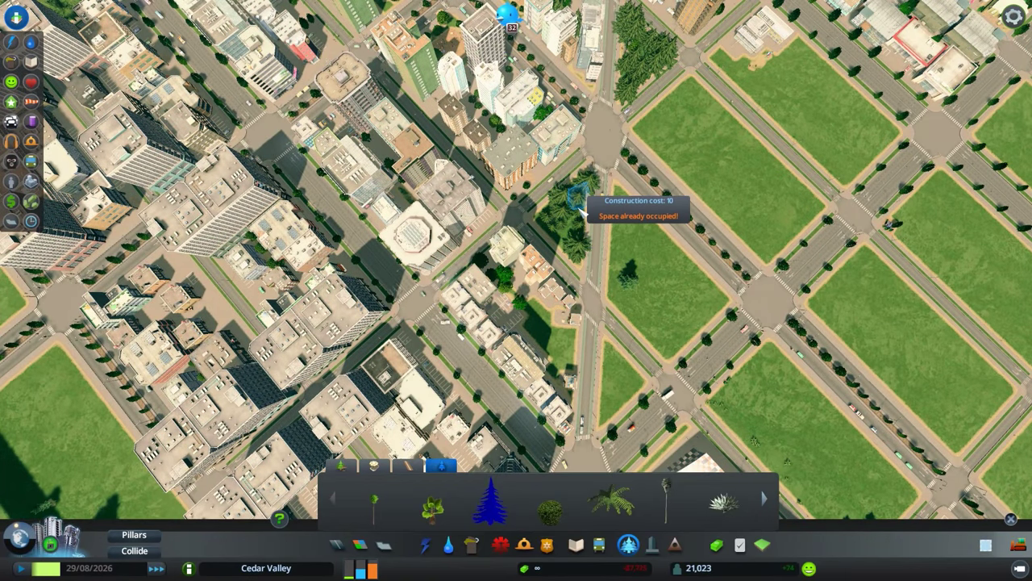
scroll(579, 204, up, 3)
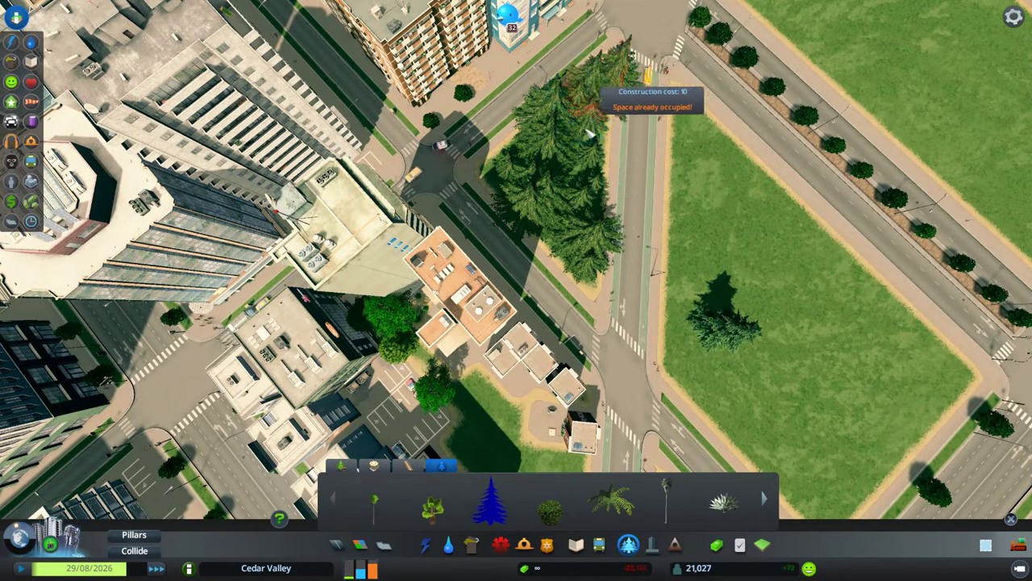
key(s)
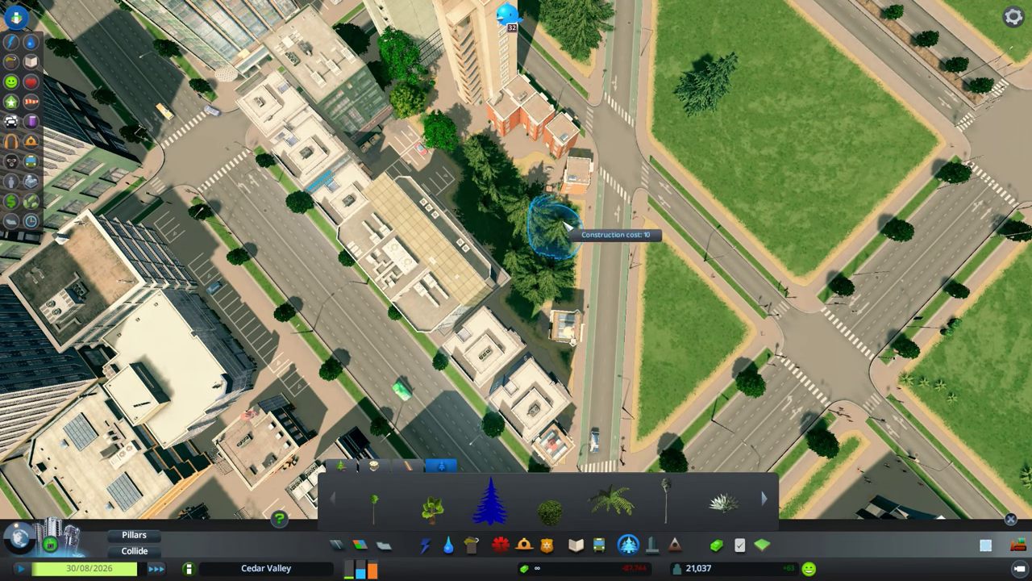
key(s)
key(d)
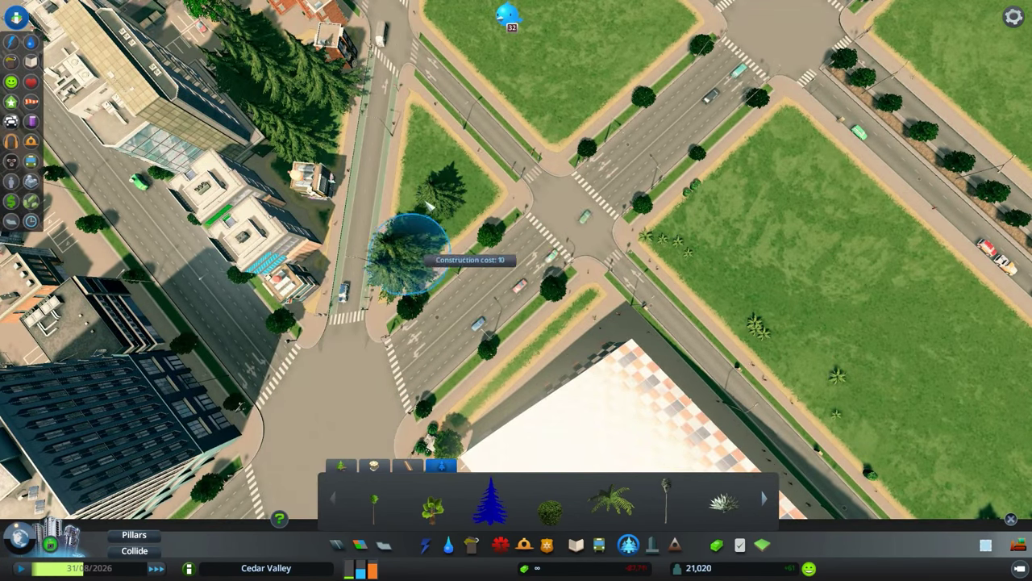
mouse_move(407, 257)
mouse_down()
mouse_move(428, 141)
mouse_move(412, 132)
mouse_move(428, 215)
mouse_move(473, 175)
mouse_move(441, 238)
mouse_up()
key(w)
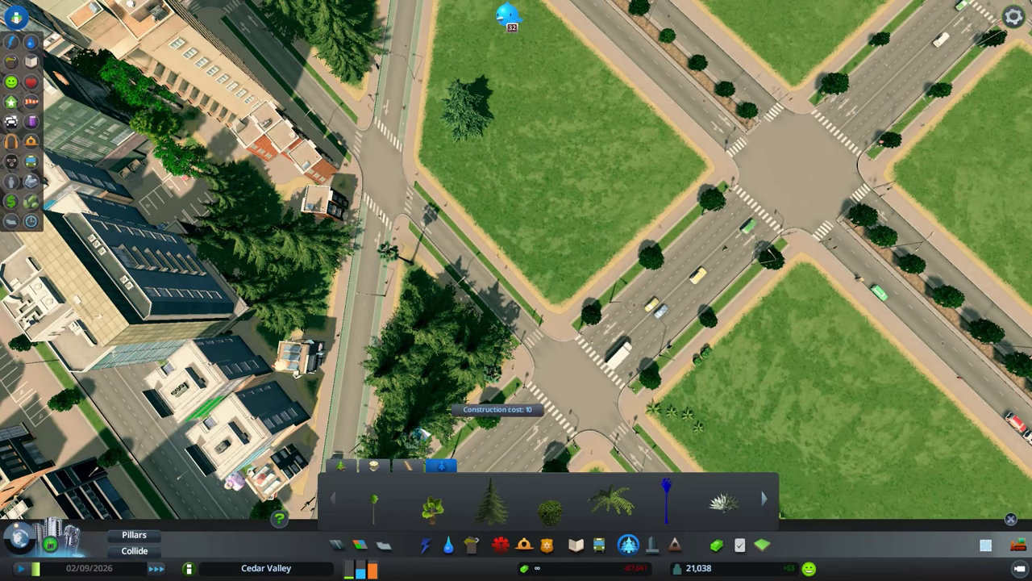
key(w)
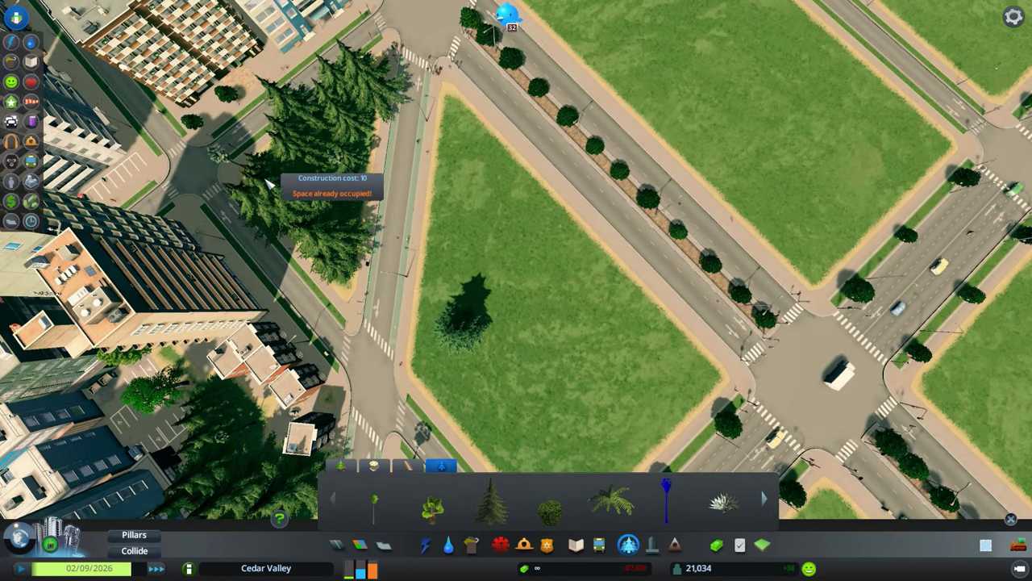
key(s)
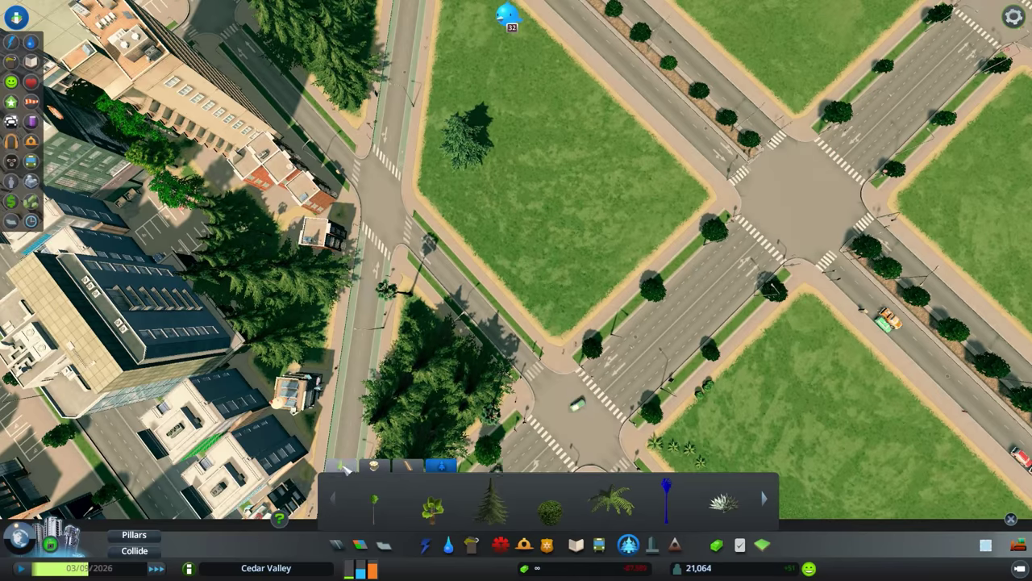
click(342, 467)
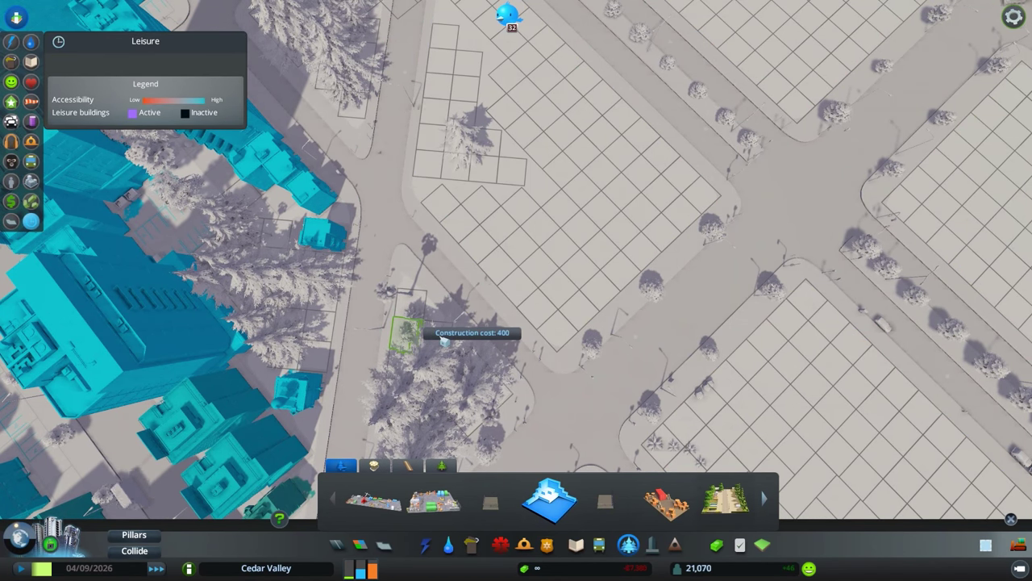
key(w)
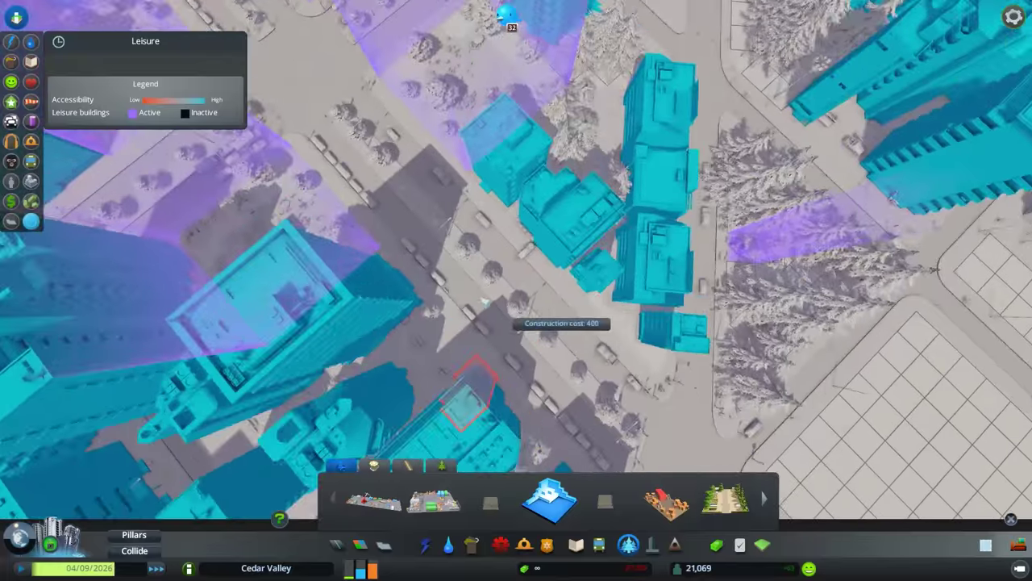
scroll(487, 302, down, 5)
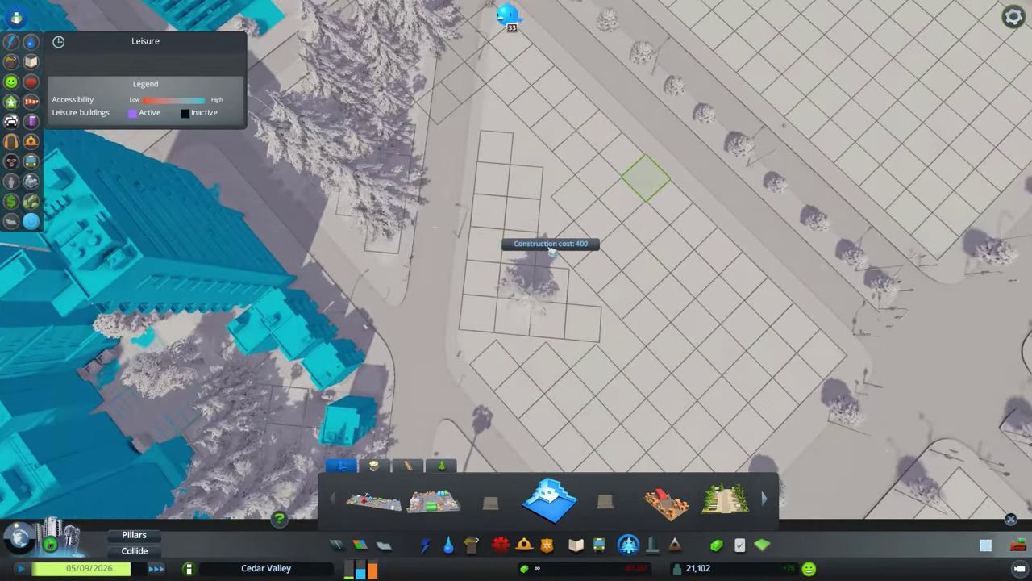
key(Escape)
scroll(564, 272, down, 5)
scroll(439, 339, up, 5)
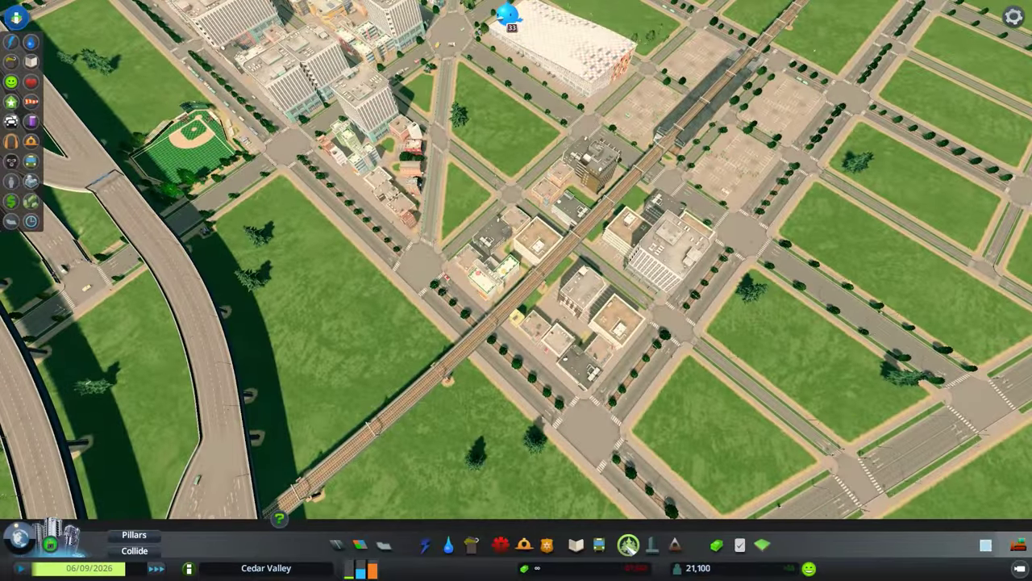
click(628, 544)
click(548, 500)
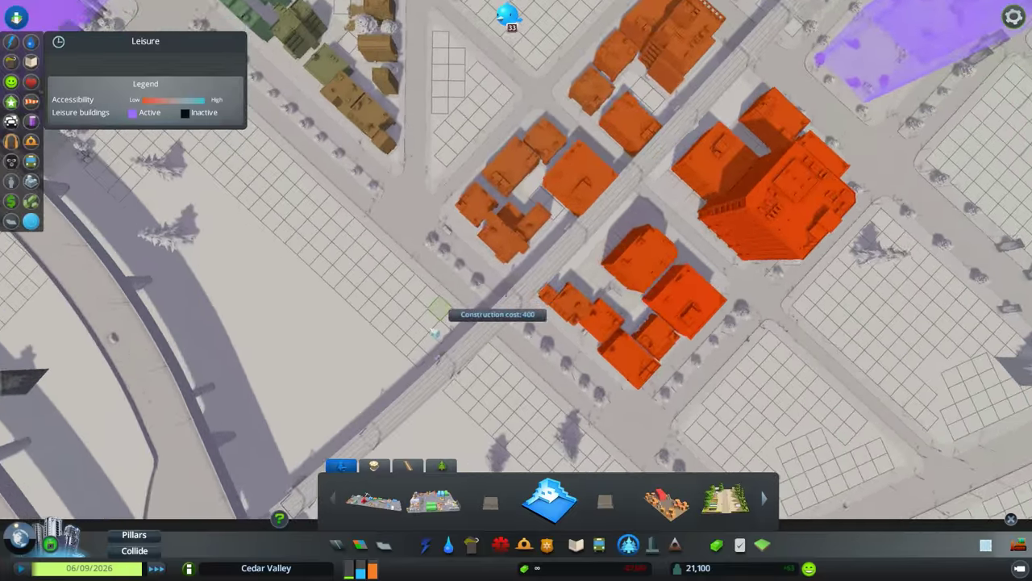
scroll(427, 440, up, 3)
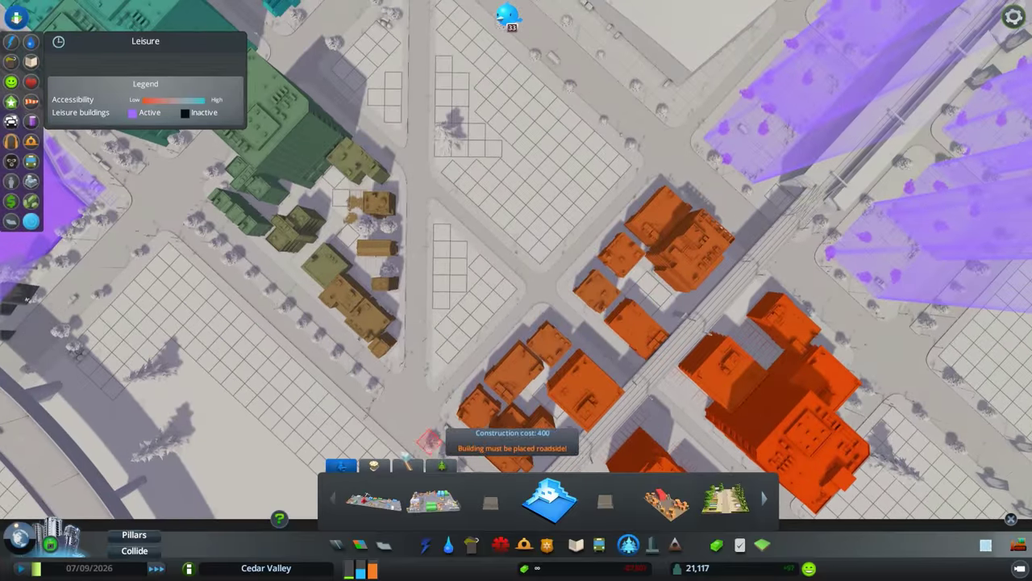
click(441, 467)
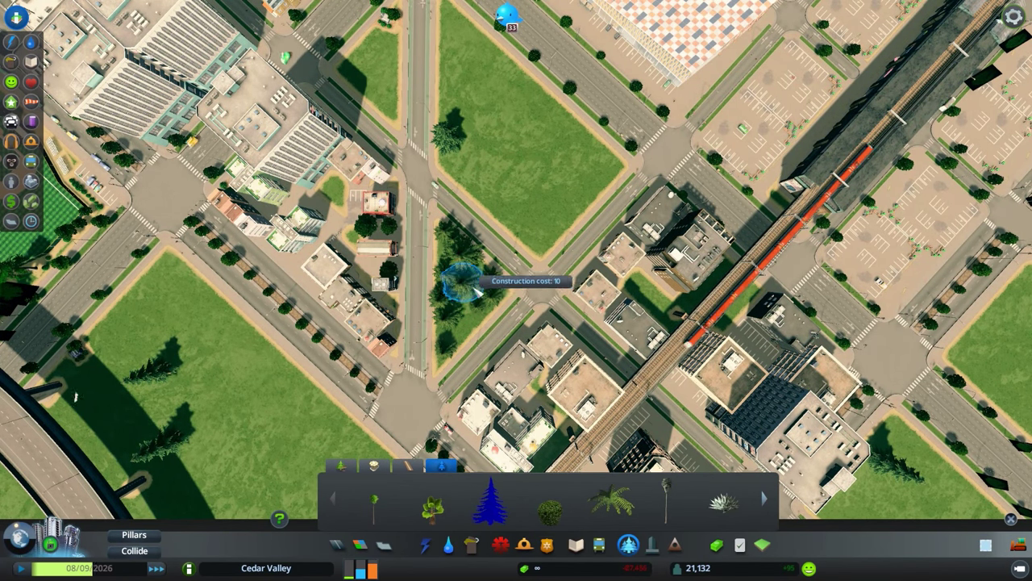
scroll(452, 260, up, 3)
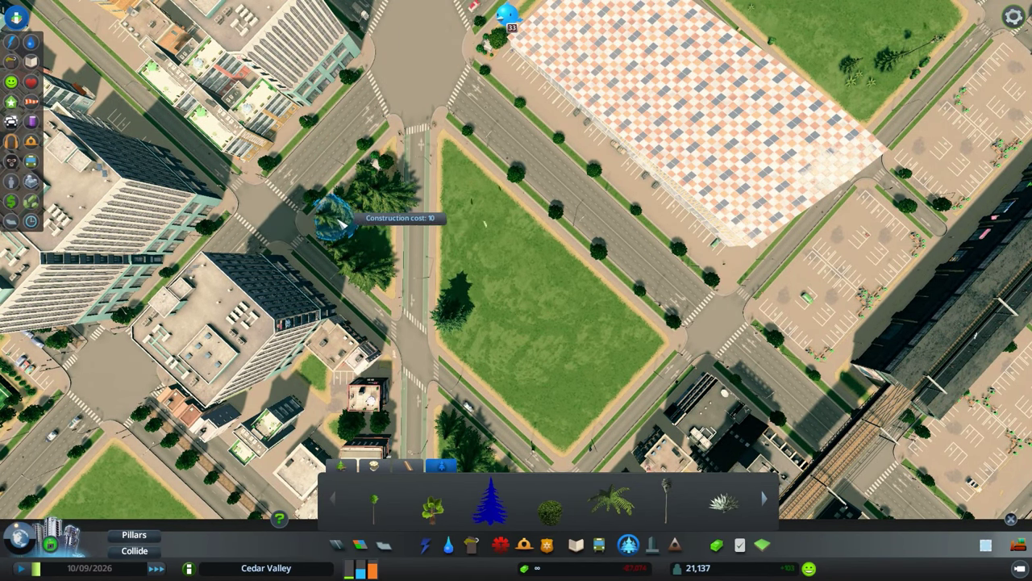
Step: Pick the slender tree, view the wooded triangular lot, and bring up the parks catalogue
key(s)
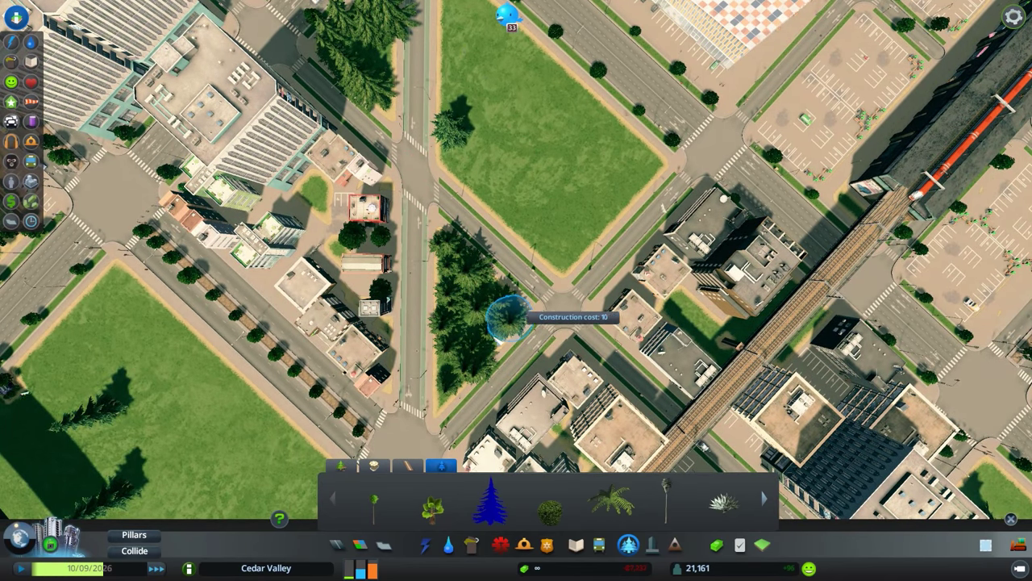
click(666, 500)
scroll(556, 371, up, 3)
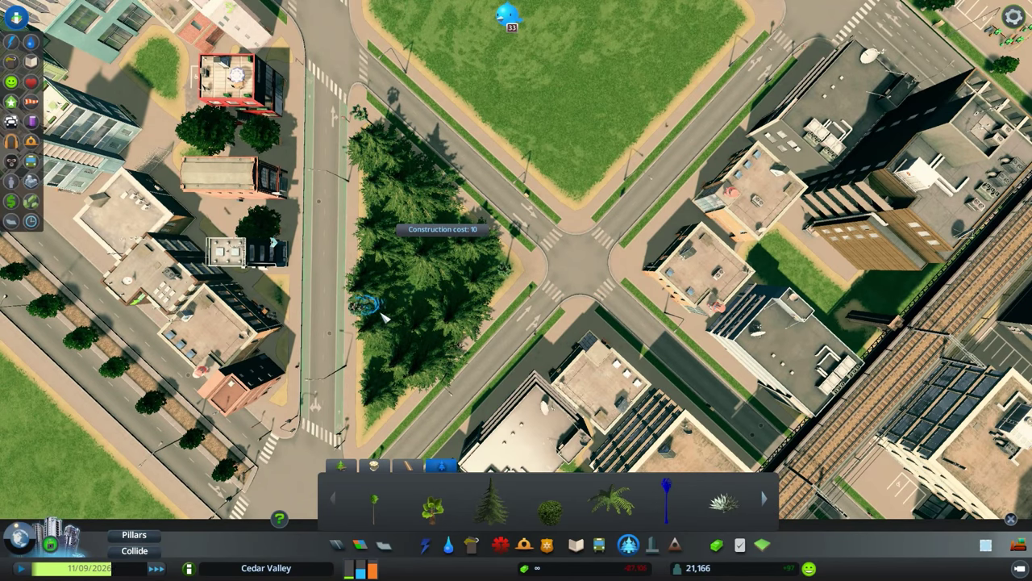
key(e)
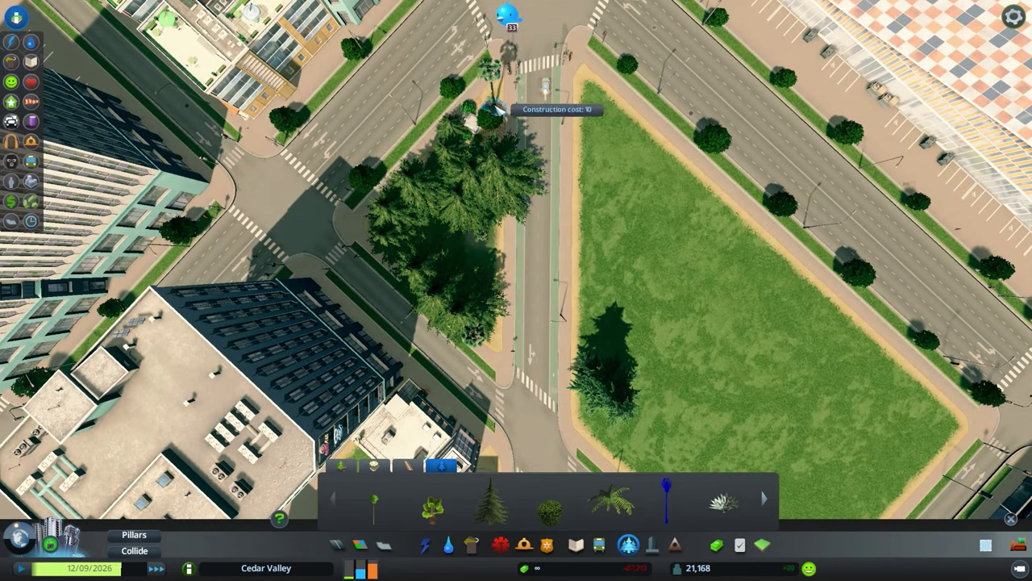
key(s)
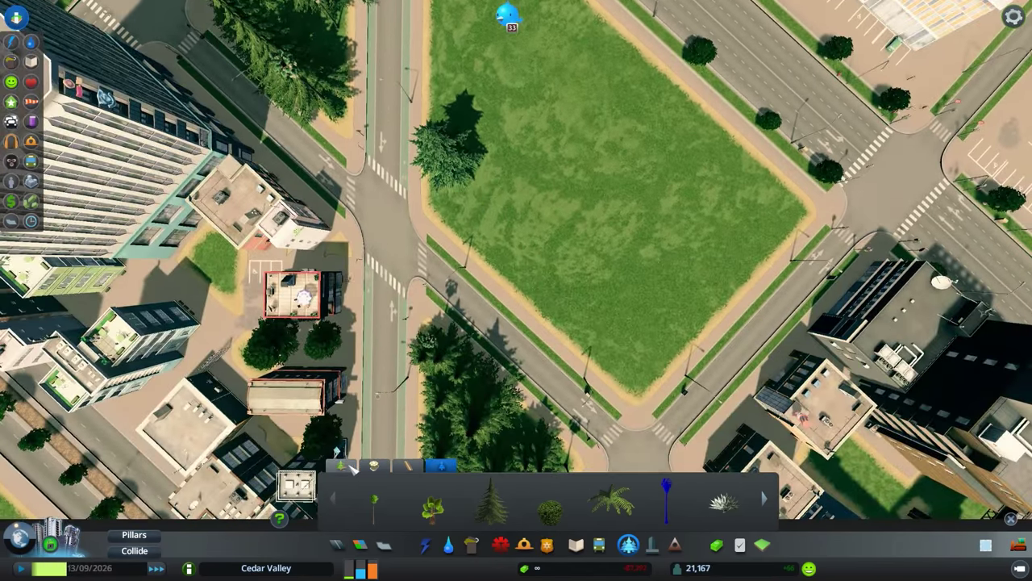
click(548, 500)
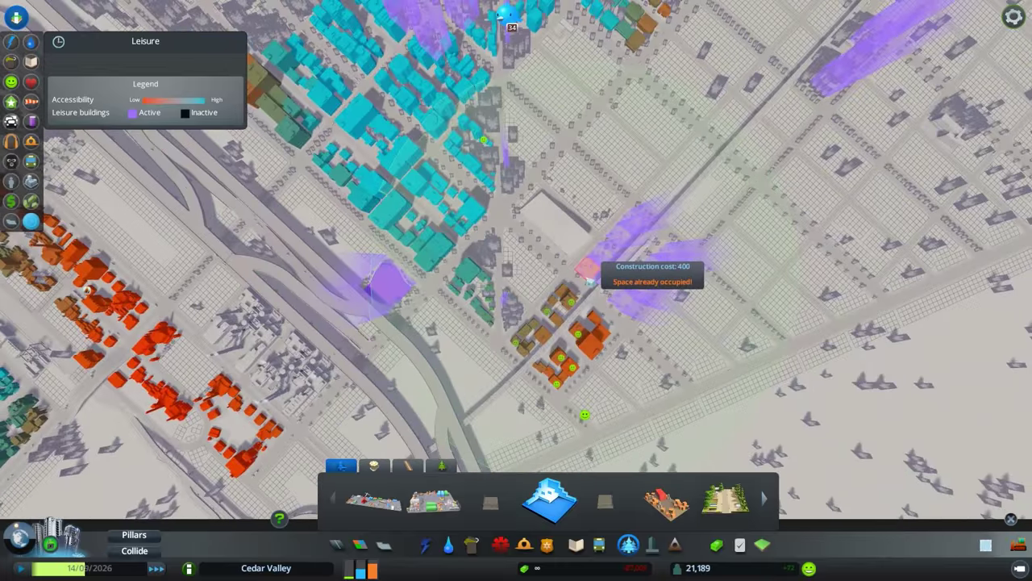
Step: Exit park placement and the leisure overlay, then turn toward the park district
key(Escape)
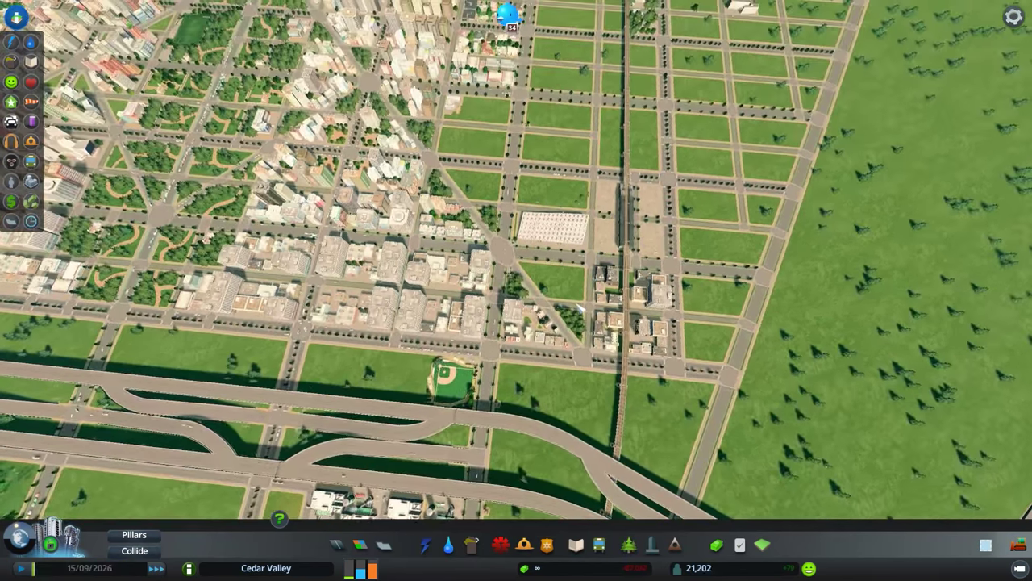
scroll(575, 308, up, 3)
scroll(575, 307, down, 5)
key(q)
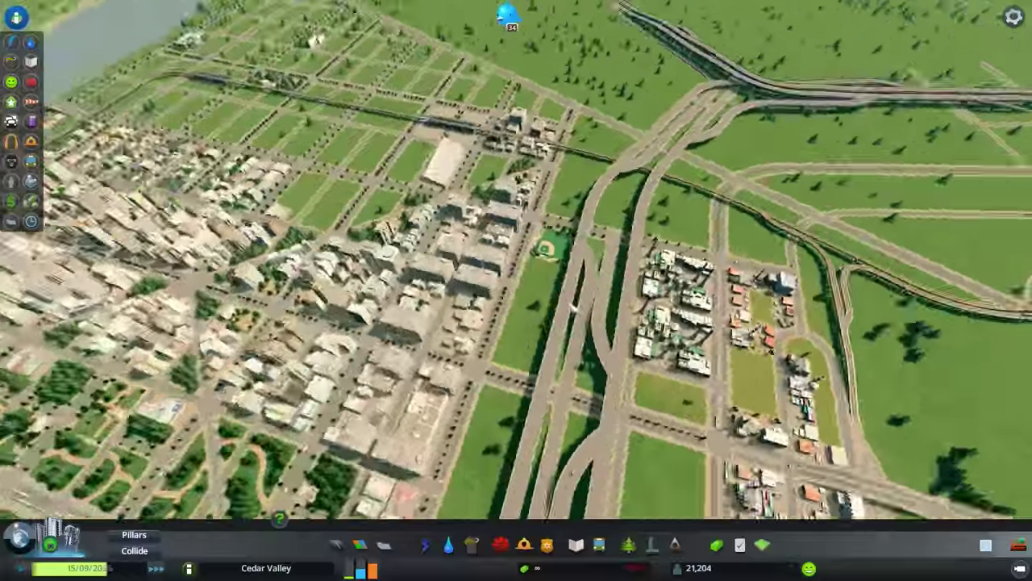
key(q)
key(s)
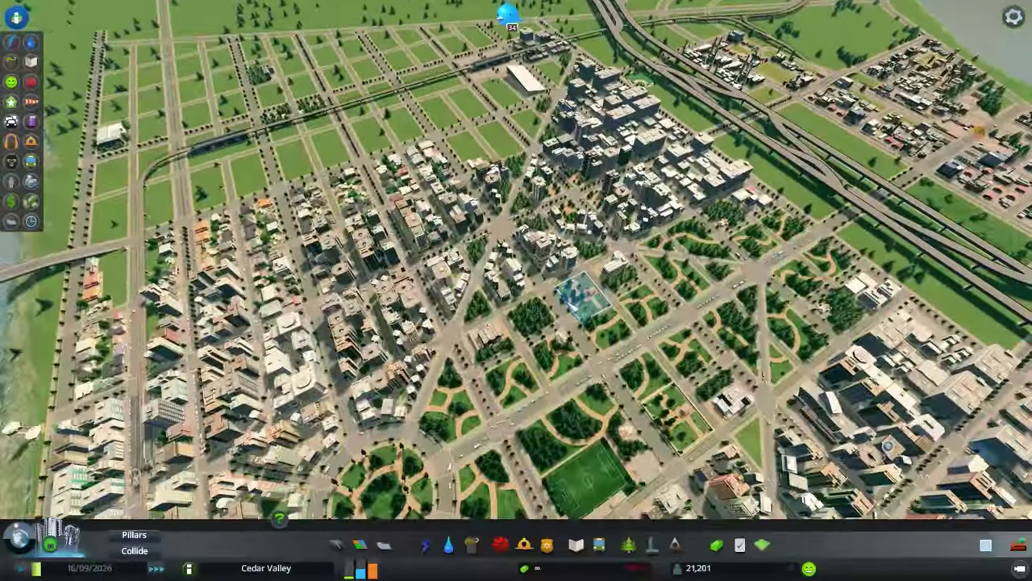
key(q)
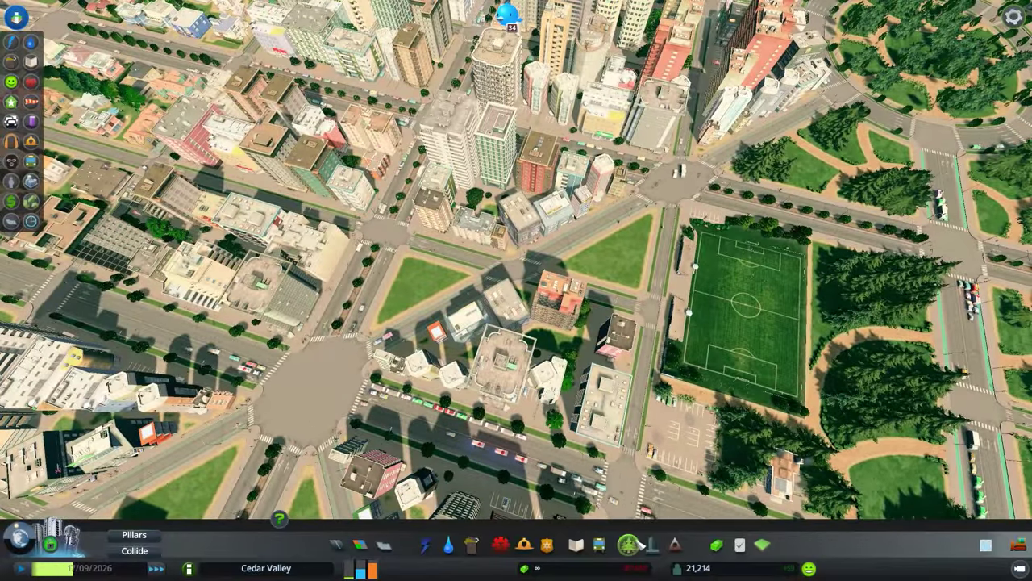
Step: Select the slender palm-style tree from the Parks and Plazas tree catalogue
click(631, 544)
click(442, 467)
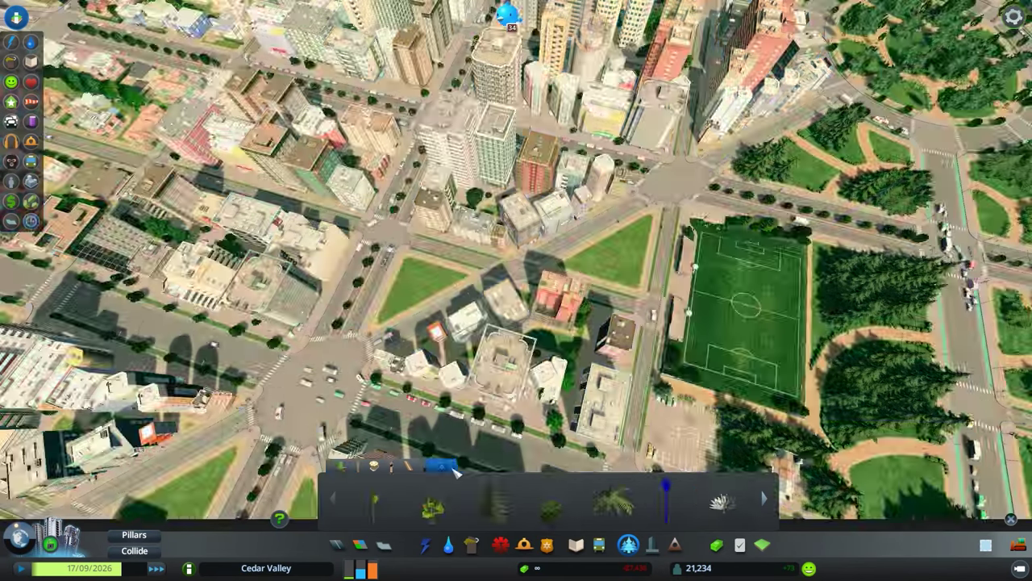
scroll(630, 238, up, 5)
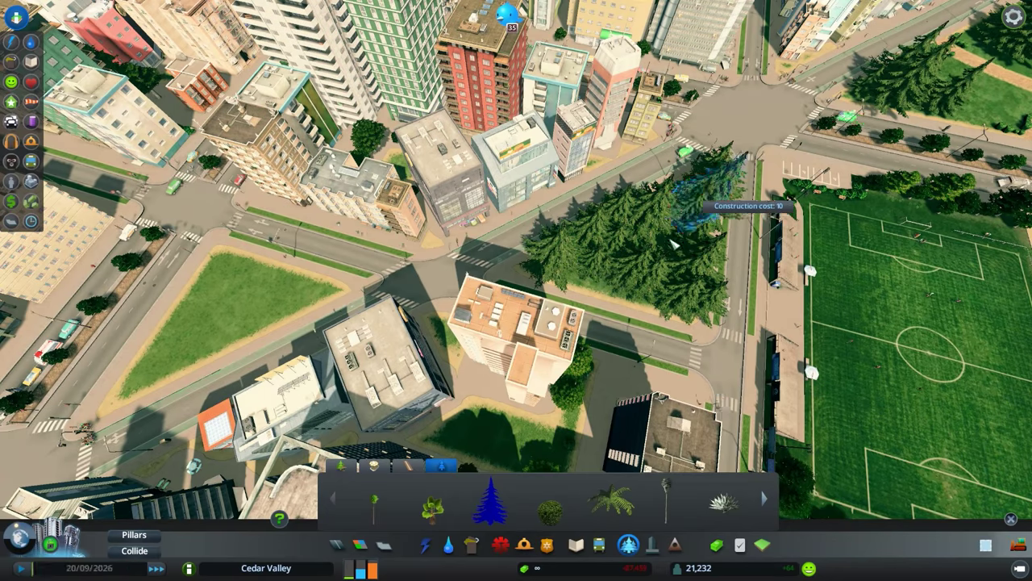
key(a)
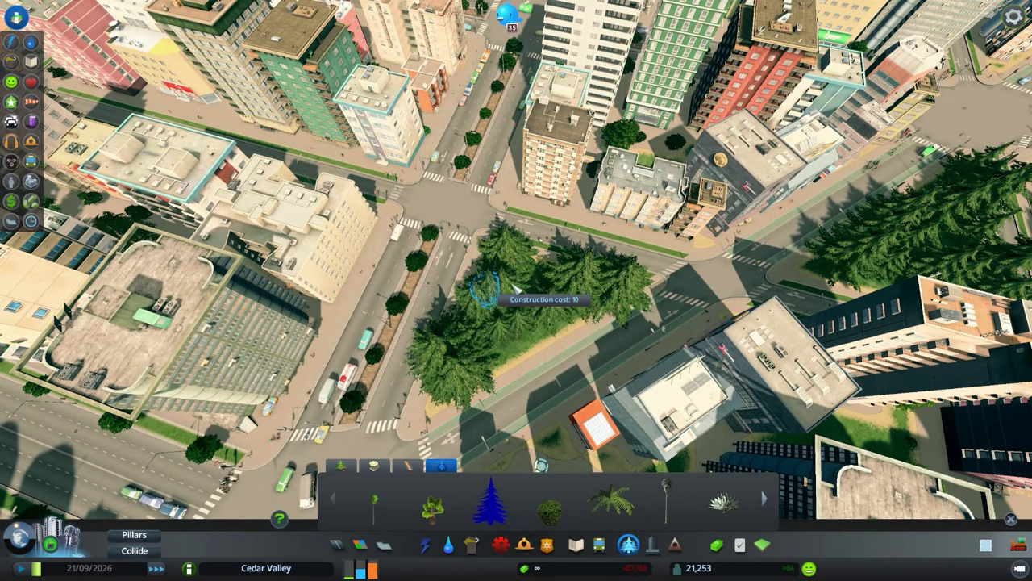
key(w)
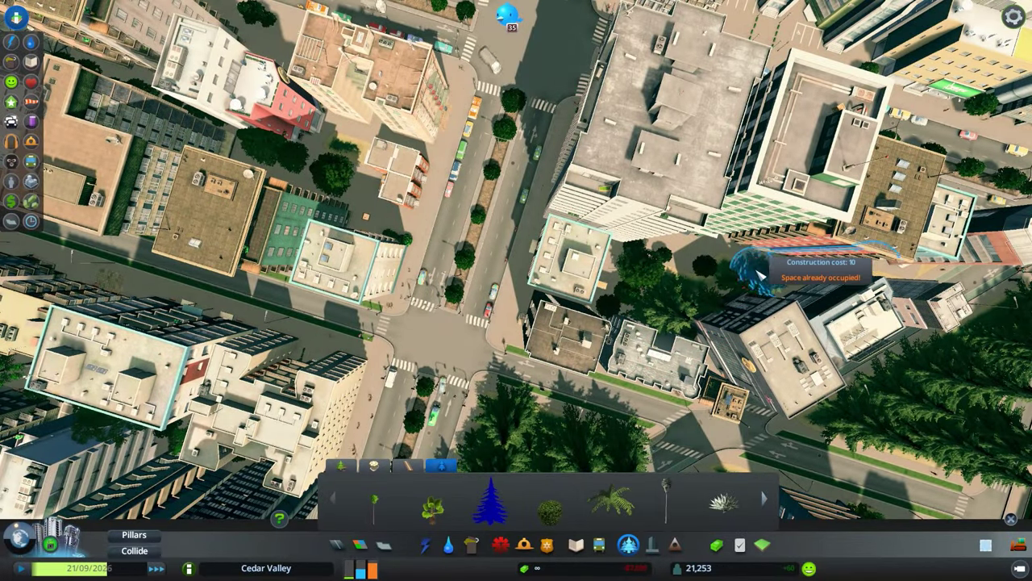
key(s)
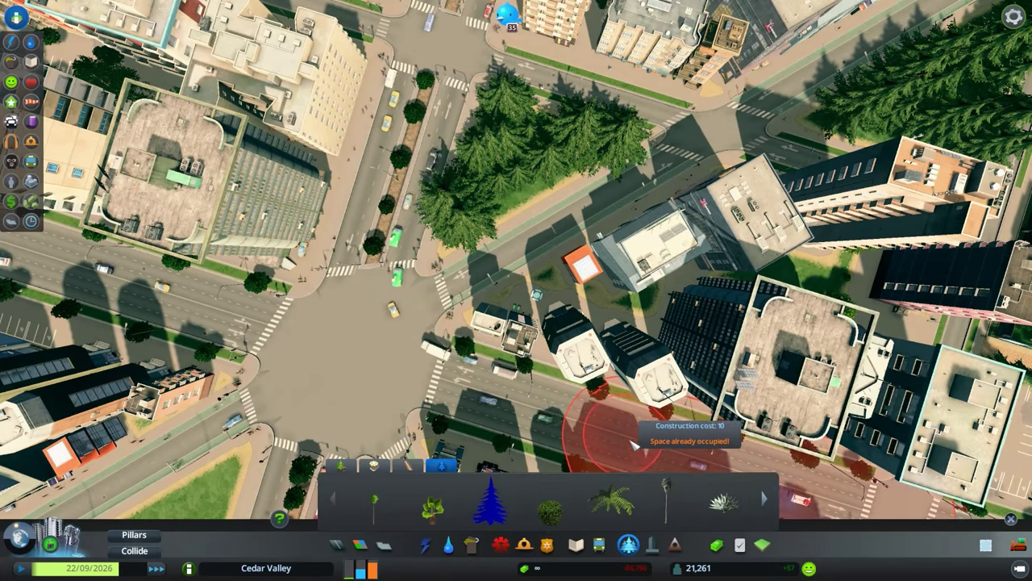
click(666, 496)
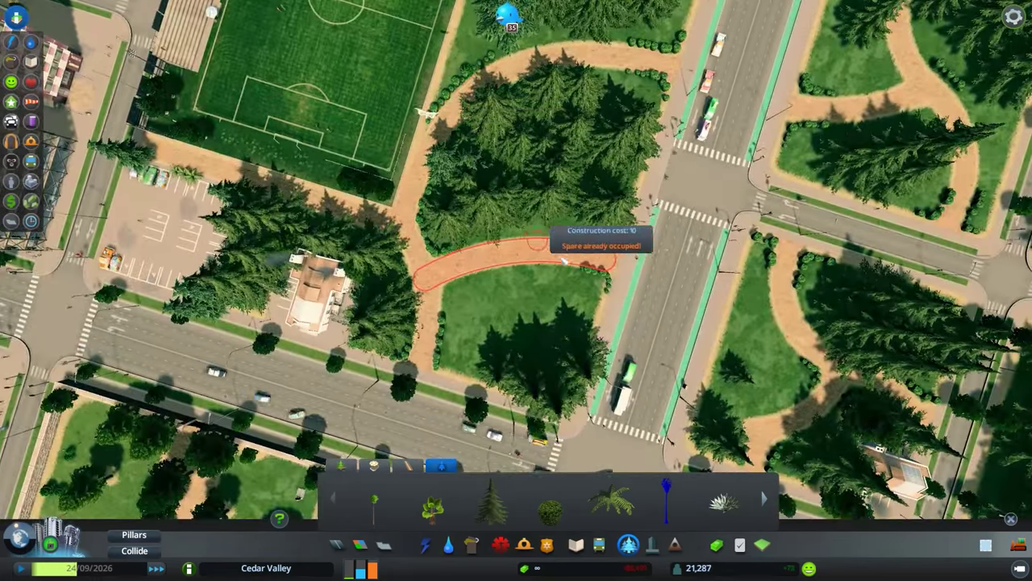
Step: Pan and rotate the camera across the quartered park blocks to find planting spots
key(q)
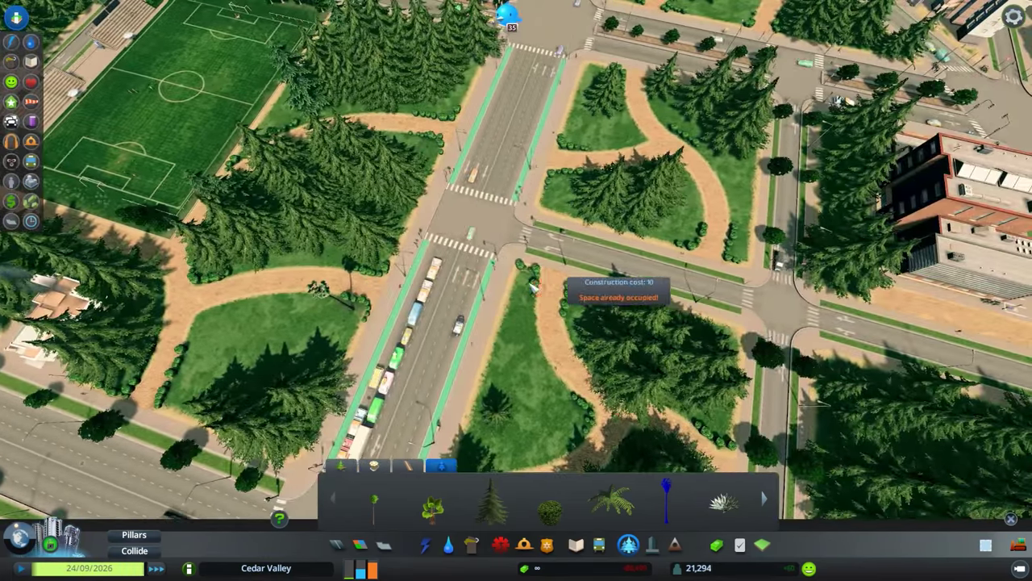
key(d)
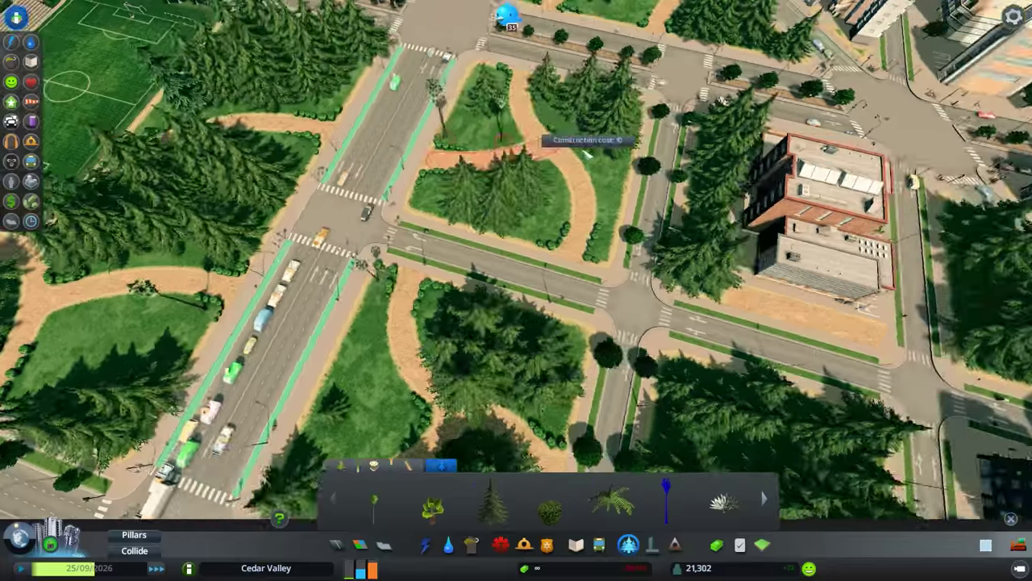
scroll(488, 169, up, 3)
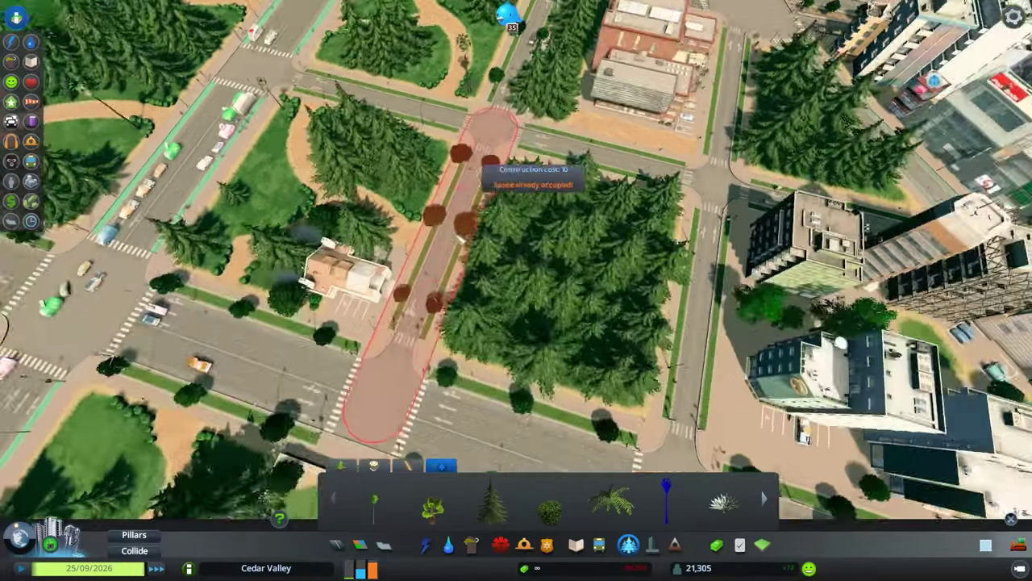
key(s)
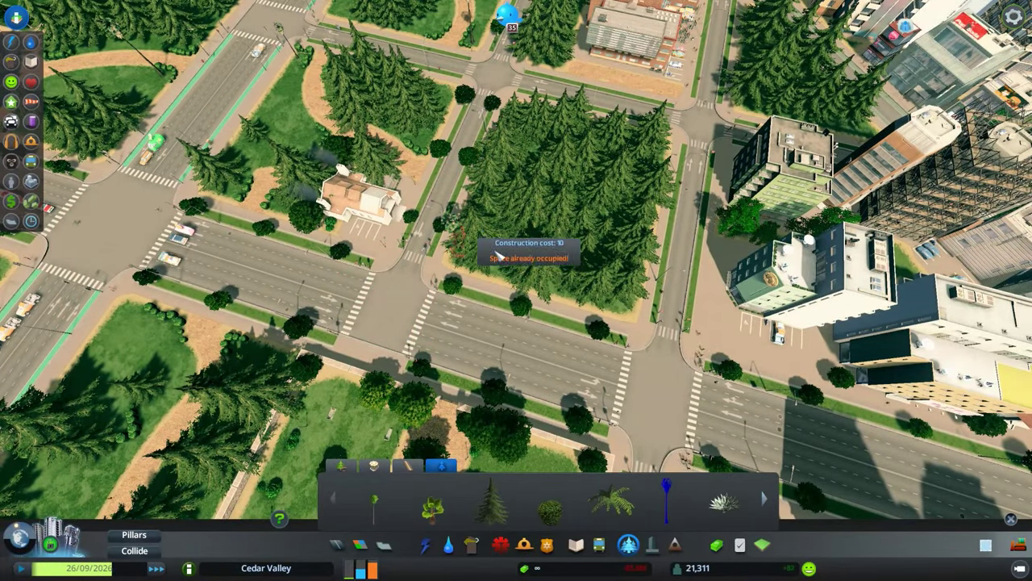
scroll(595, 250, down, 3)
scroll(611, 197, up, 4)
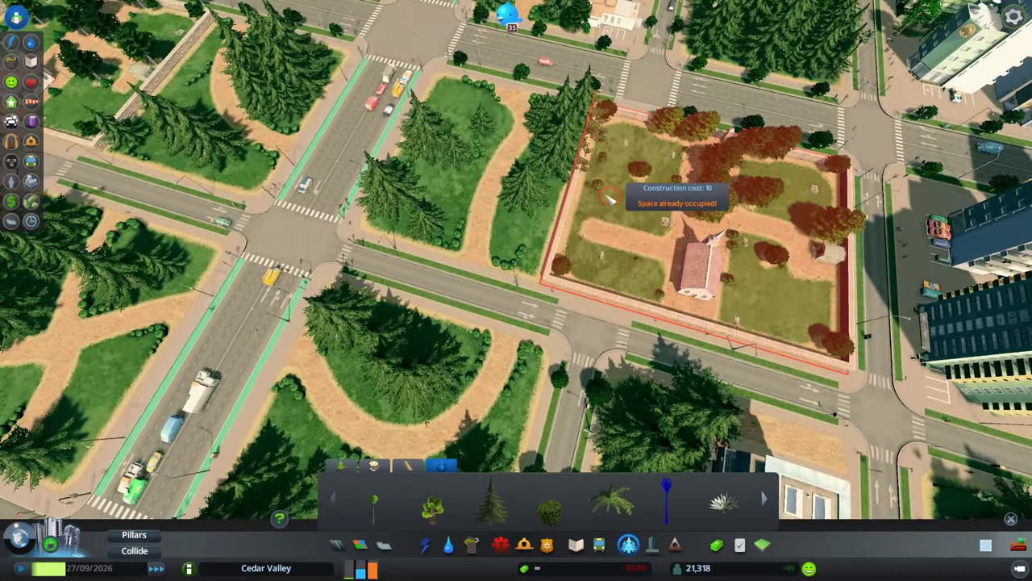
key(w)
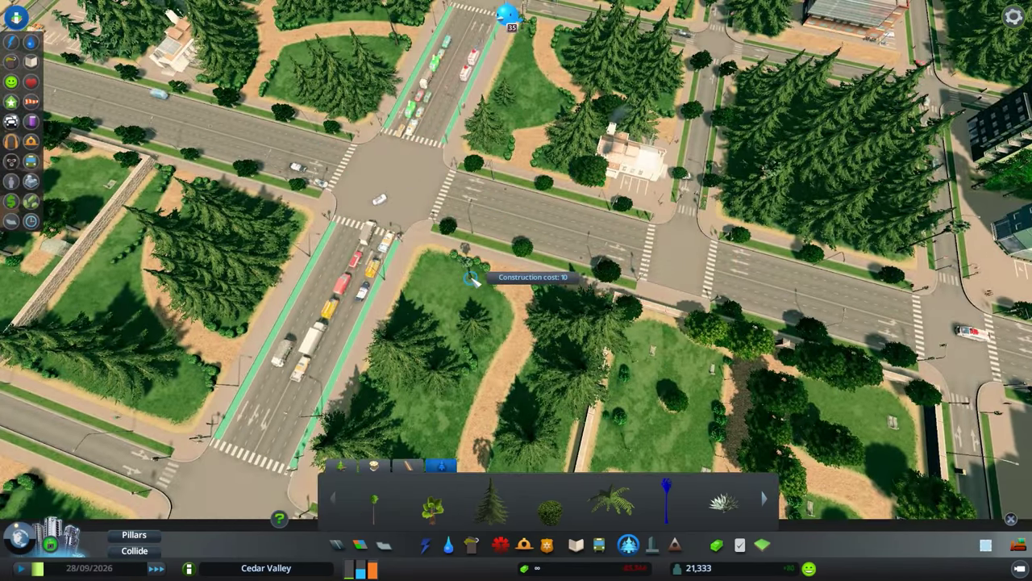
key(a)
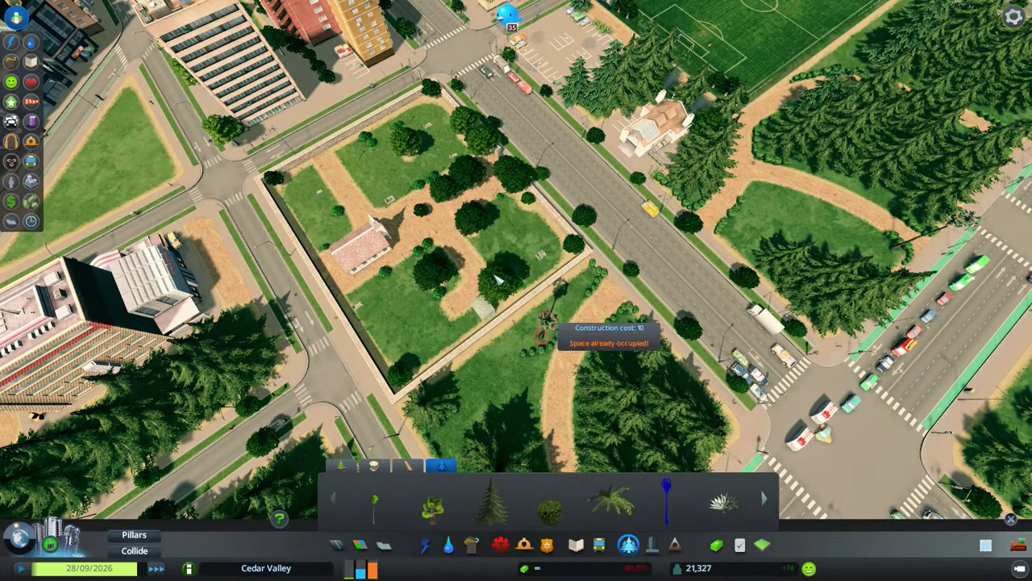
key(s)
key(a)
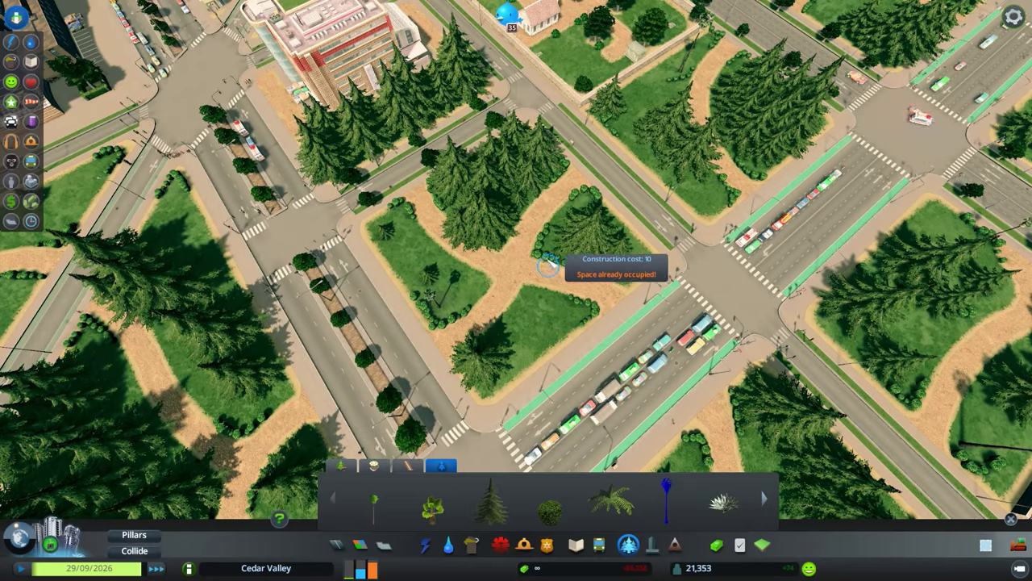
key(s)
key(d)
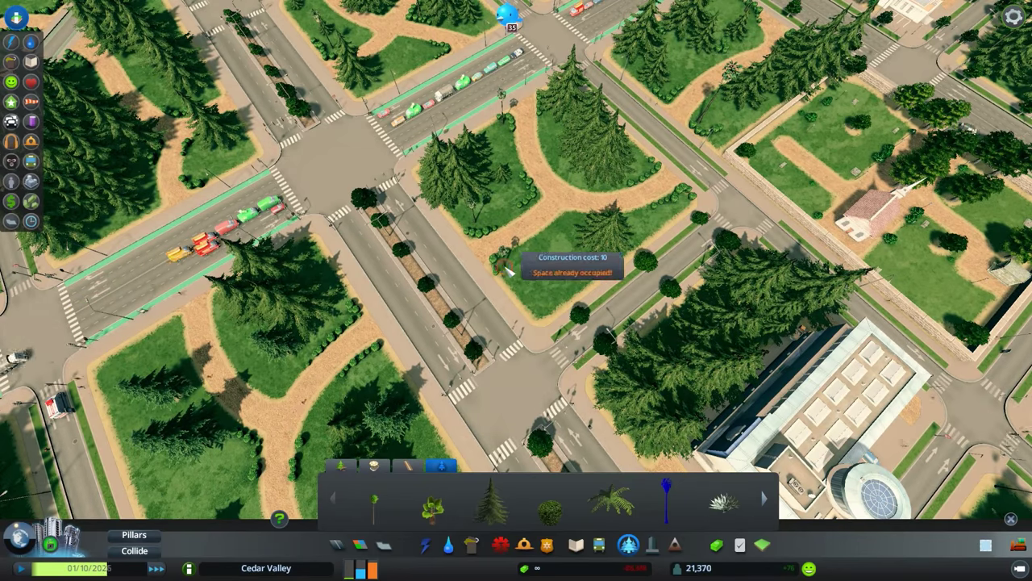
key(w)
key(a)
scroll(645, 264, up, 2)
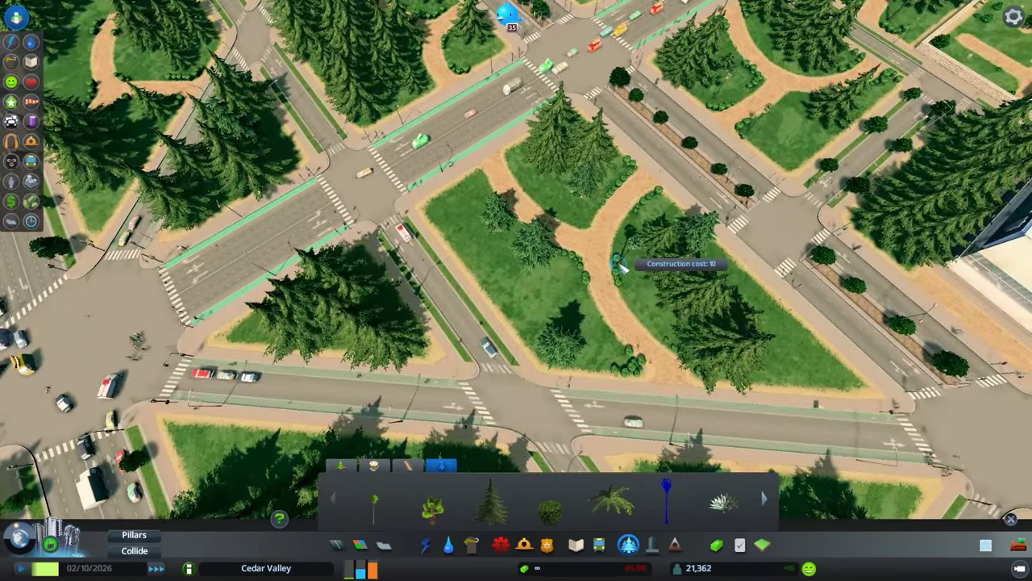
Step: Plant trees in the park block, cancelling the blocked spots near the intersection
click(622, 358)
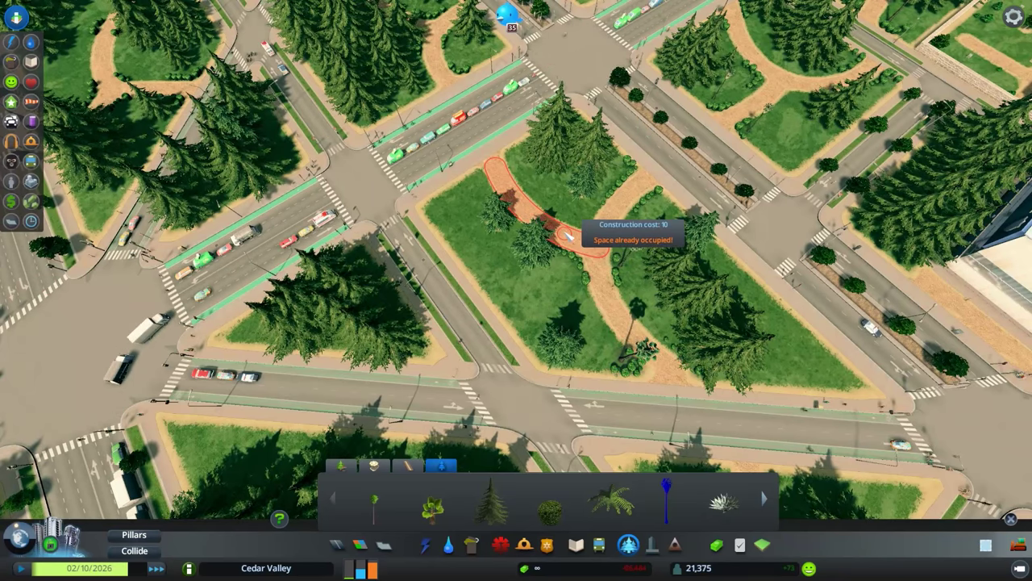
key(w)
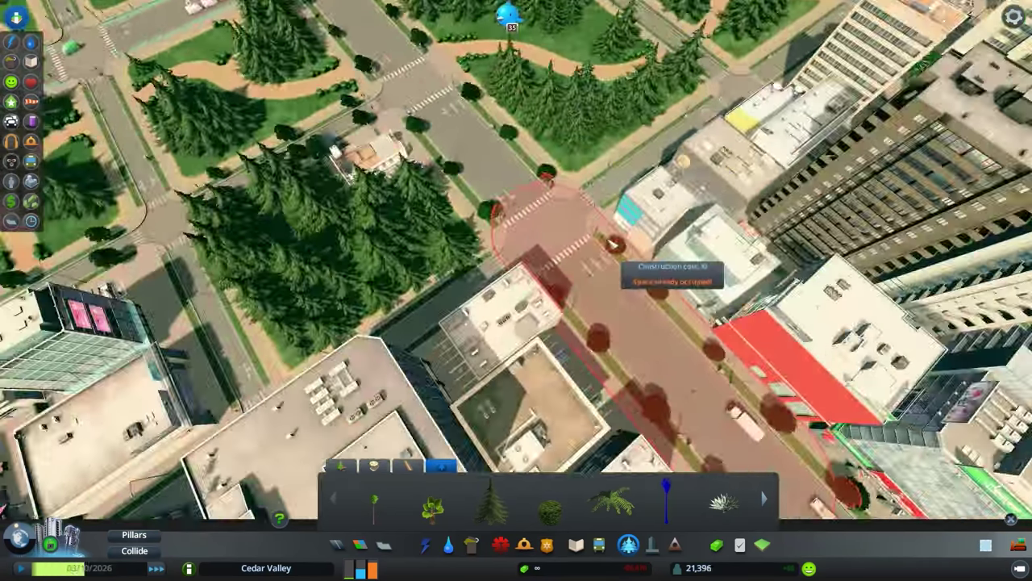
right_click(613, 241)
key(w)
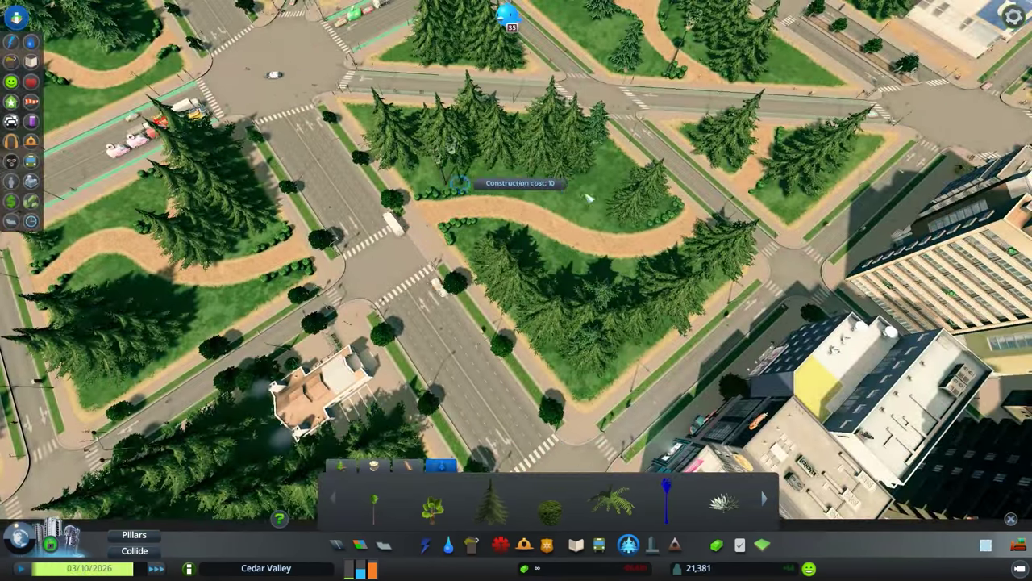
click(458, 183)
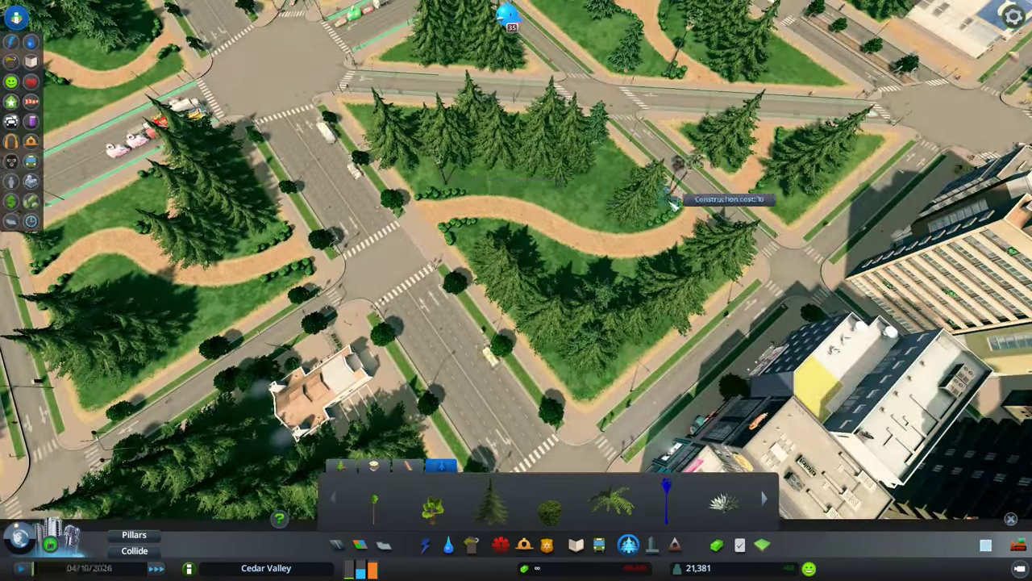
key(a)
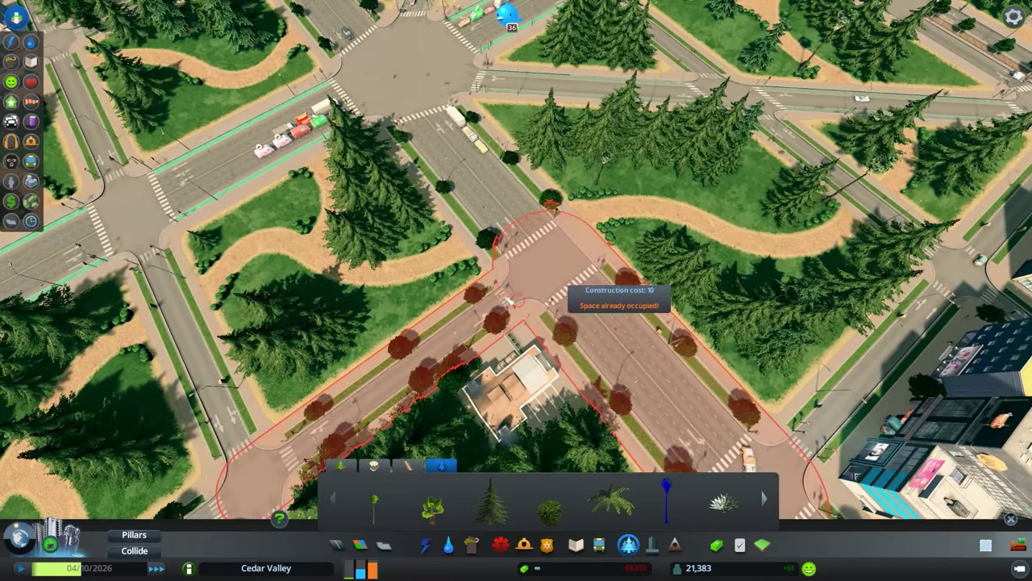
right_click(461, 269)
Step: Rotate and pan over the avenue park paths toward the football pitch
key(a)
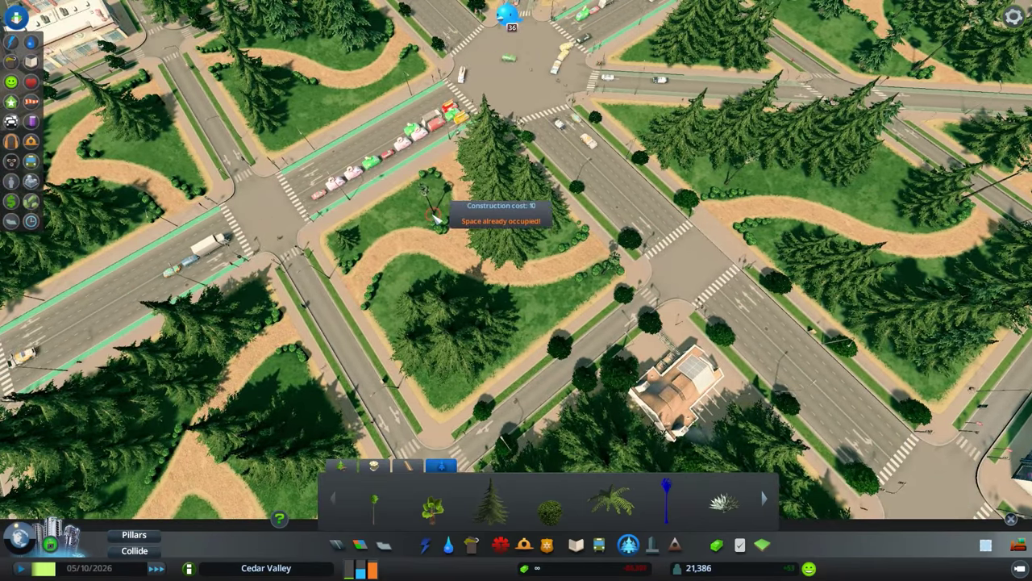
key(s)
key(a)
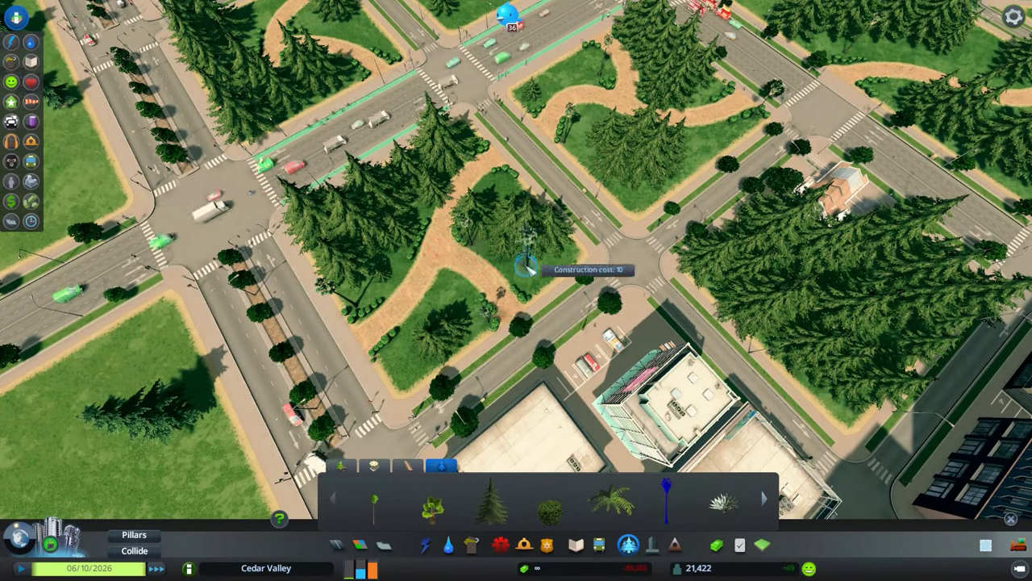
key(q)
key(w)
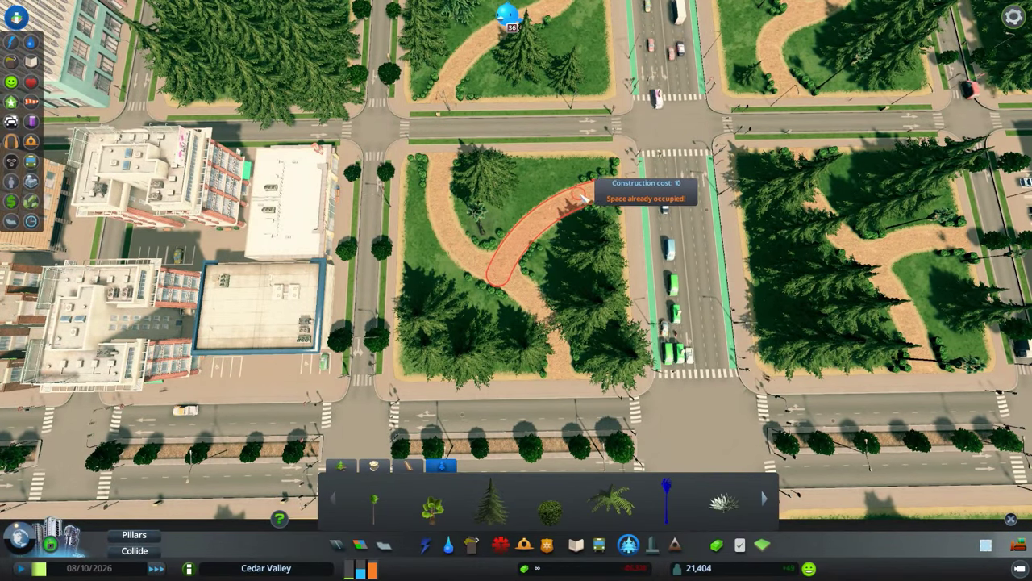
key(w)
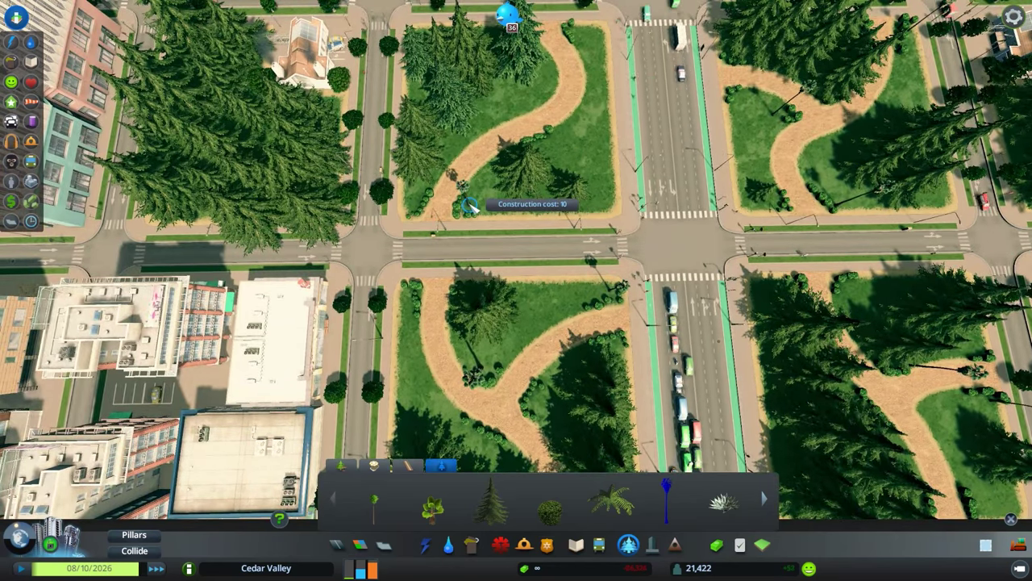
key(w)
scroll(588, 172, up, 3)
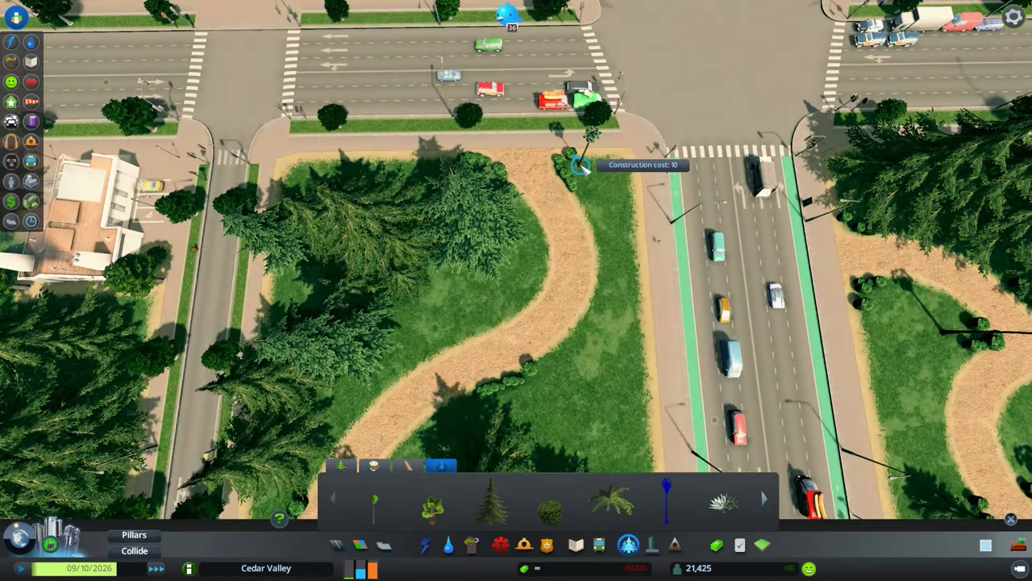
key(q)
scroll(565, 208, down, 3)
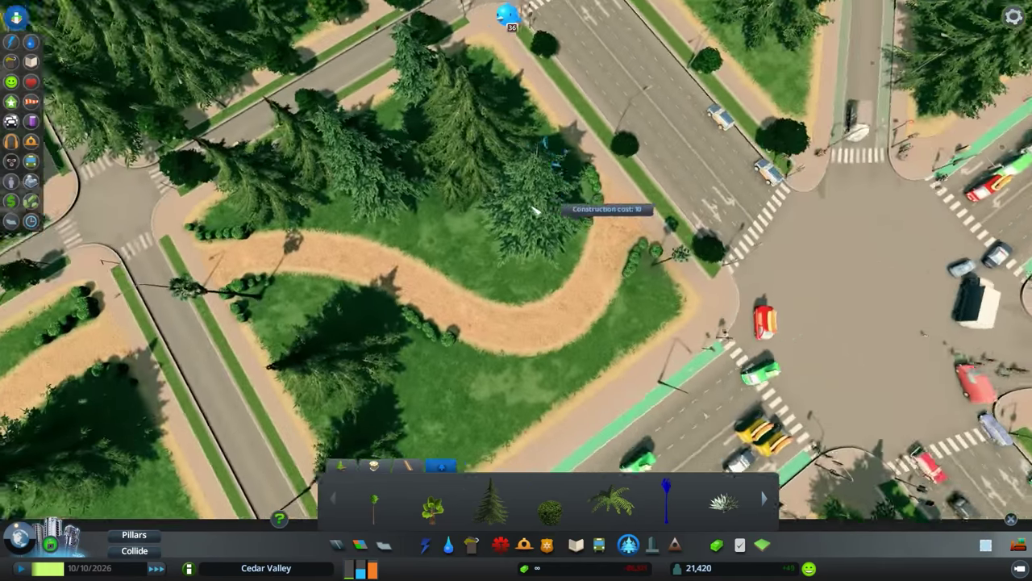
key(q)
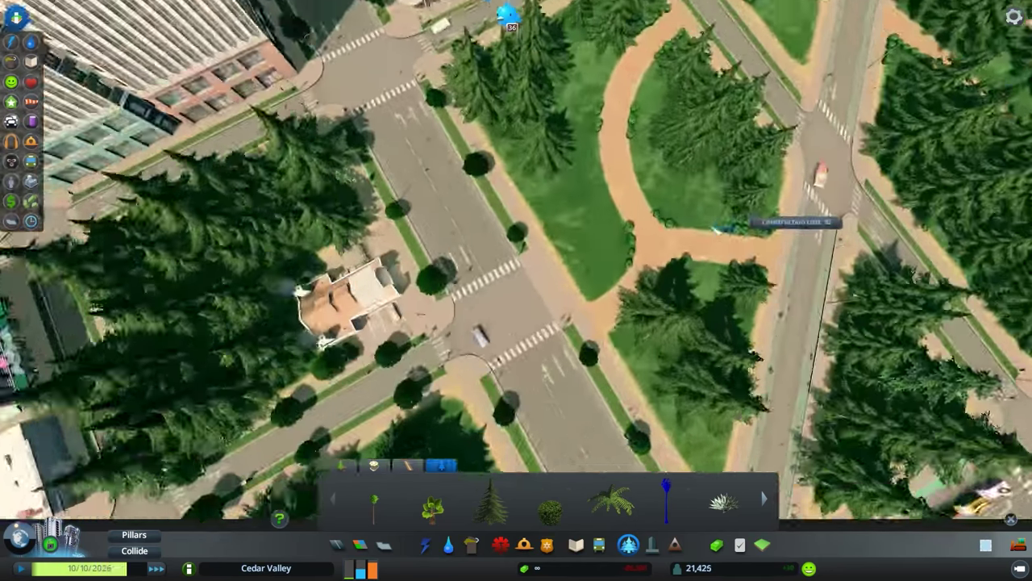
scroll(565, 242, up, 3)
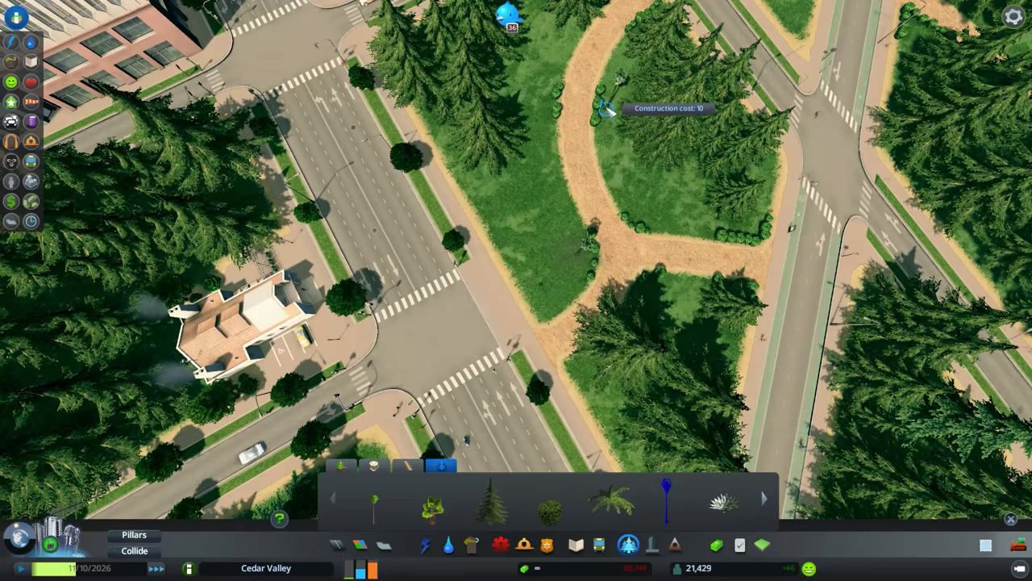
key(q)
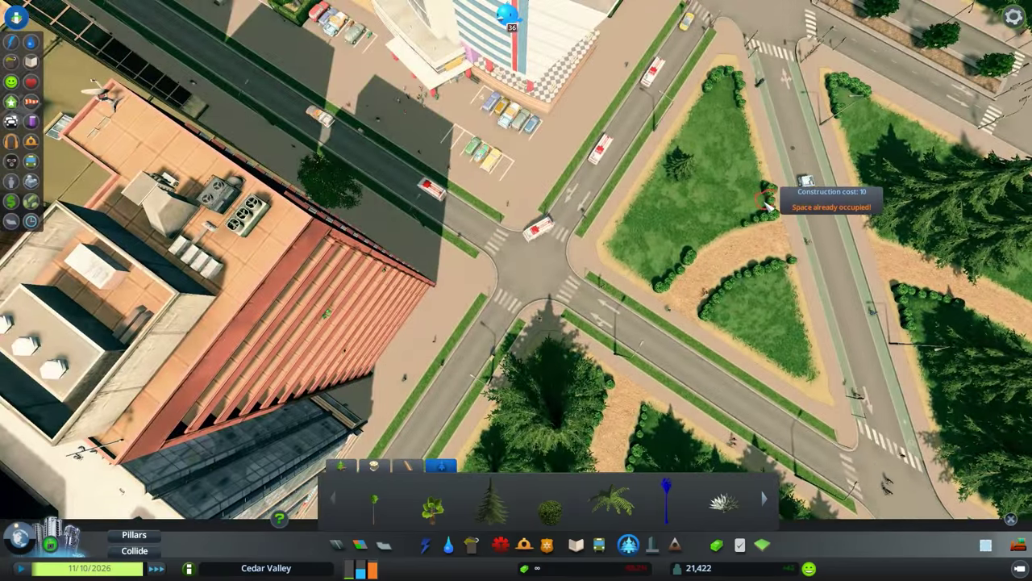
key(d)
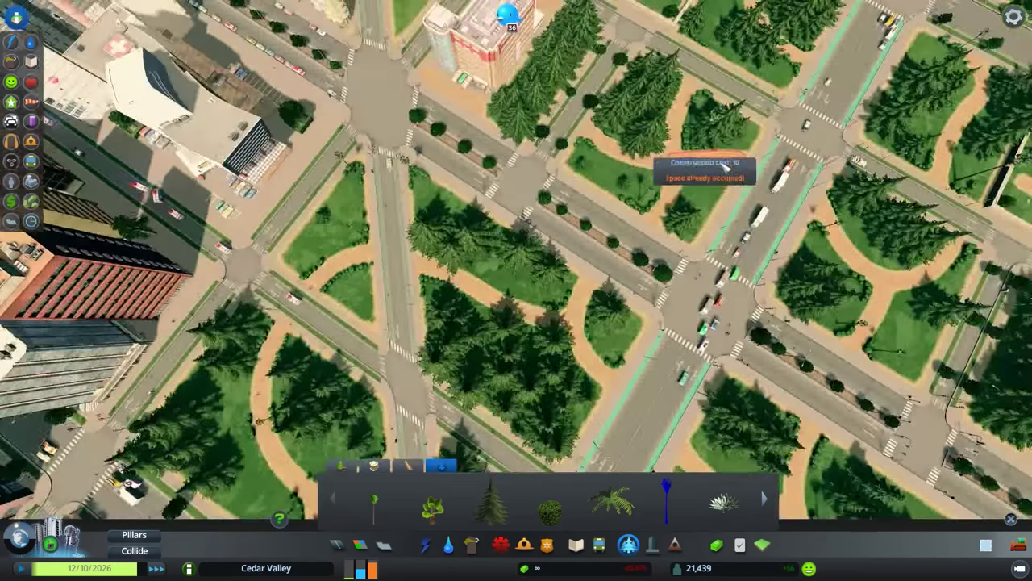
scroll(724, 166, up, 3)
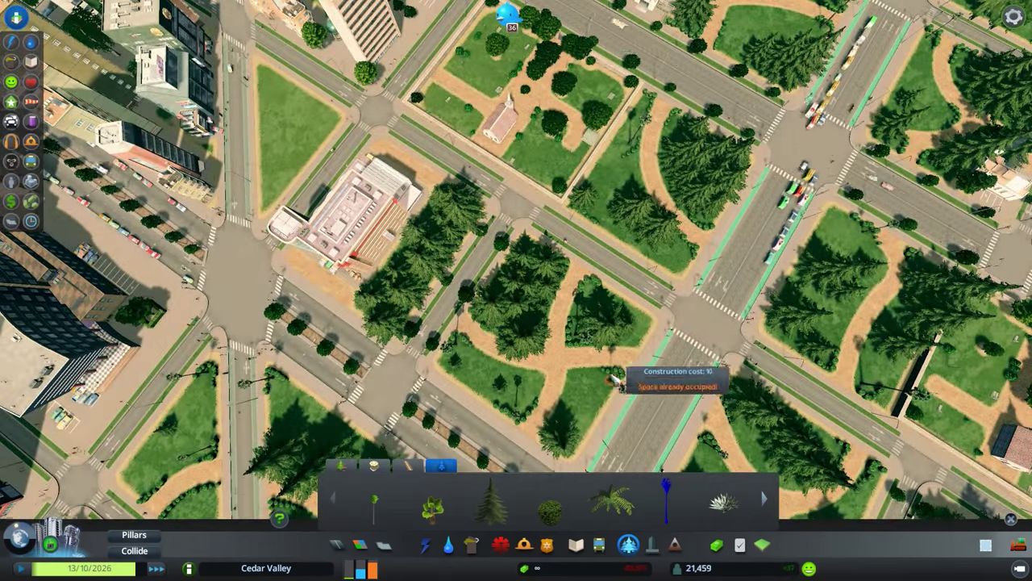
key(w)
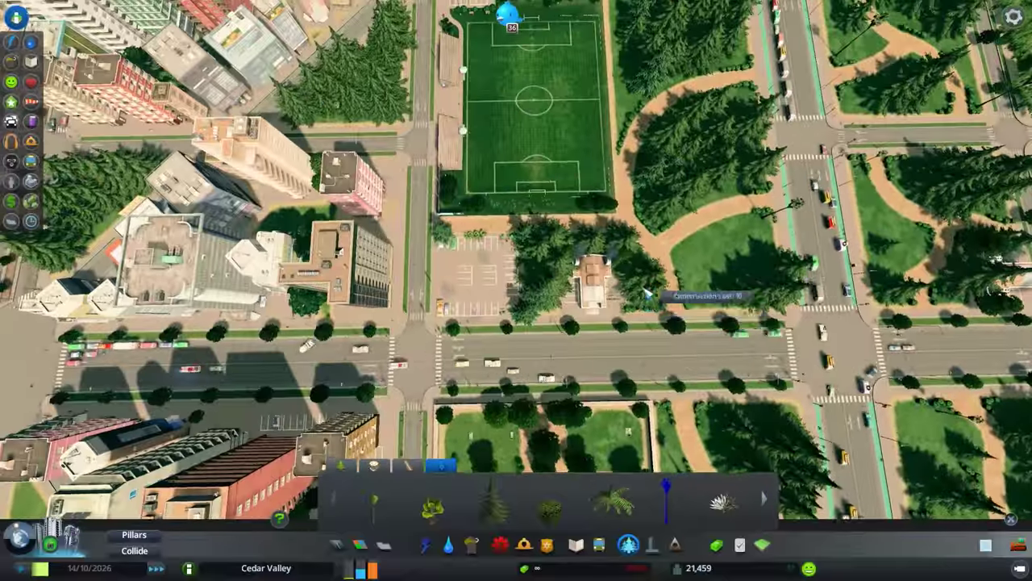
key(w)
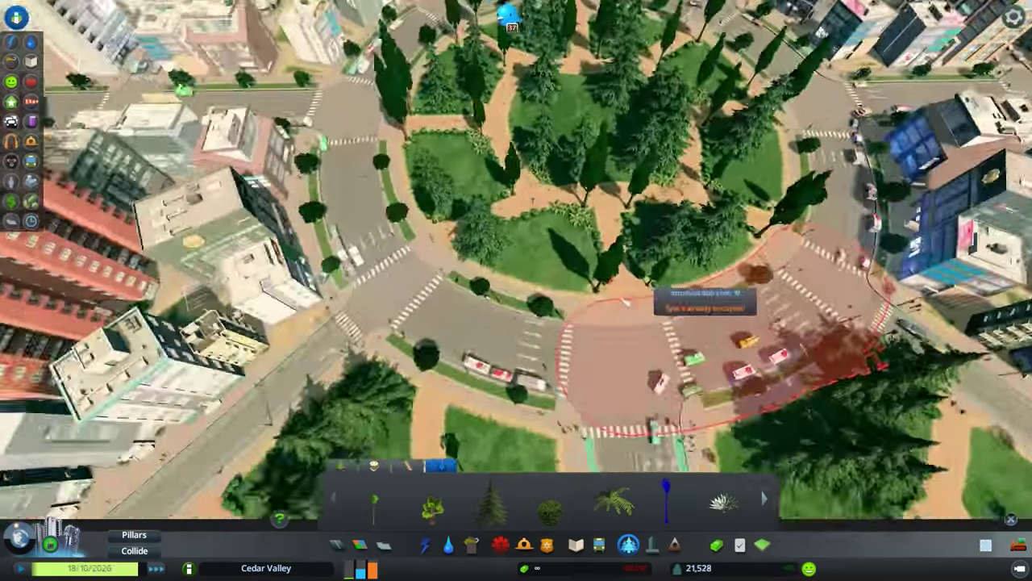
Step: Close the tree tool, then circle, tilt and drop to ground level over the avenue parks
key(Escape)
scroll(557, 249, down, 5)
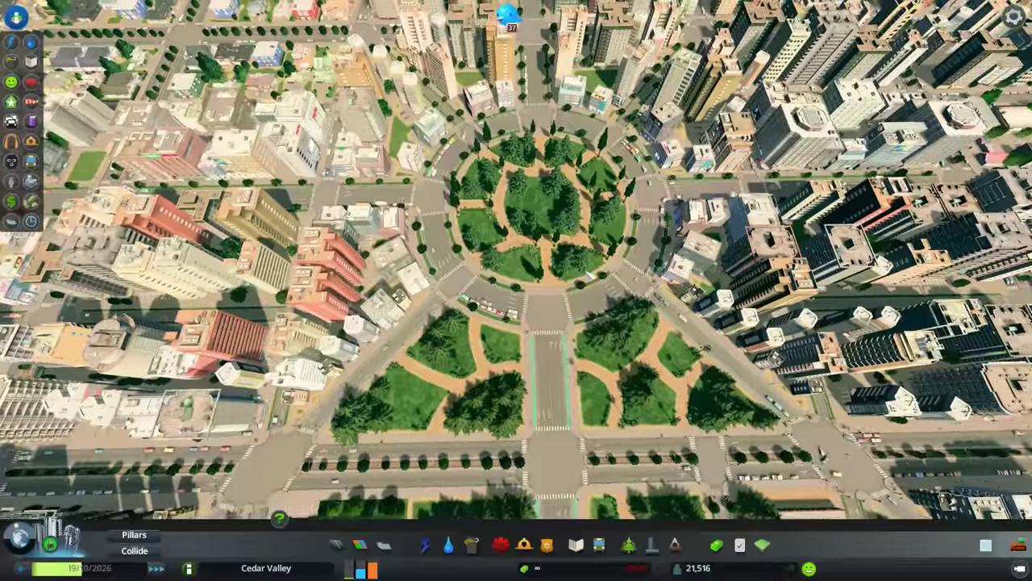
scroll(574, 298, up, 5)
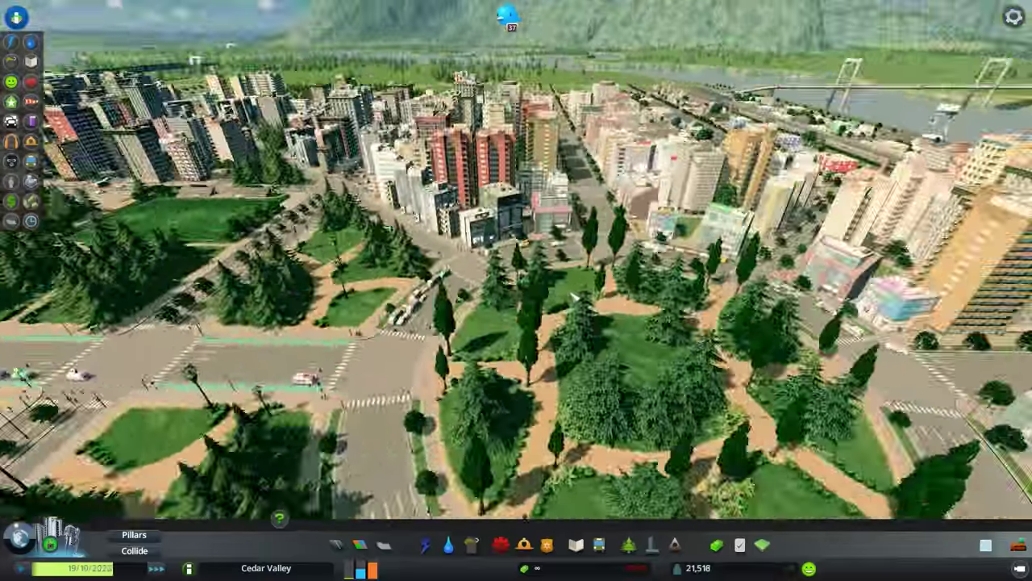
key(e)
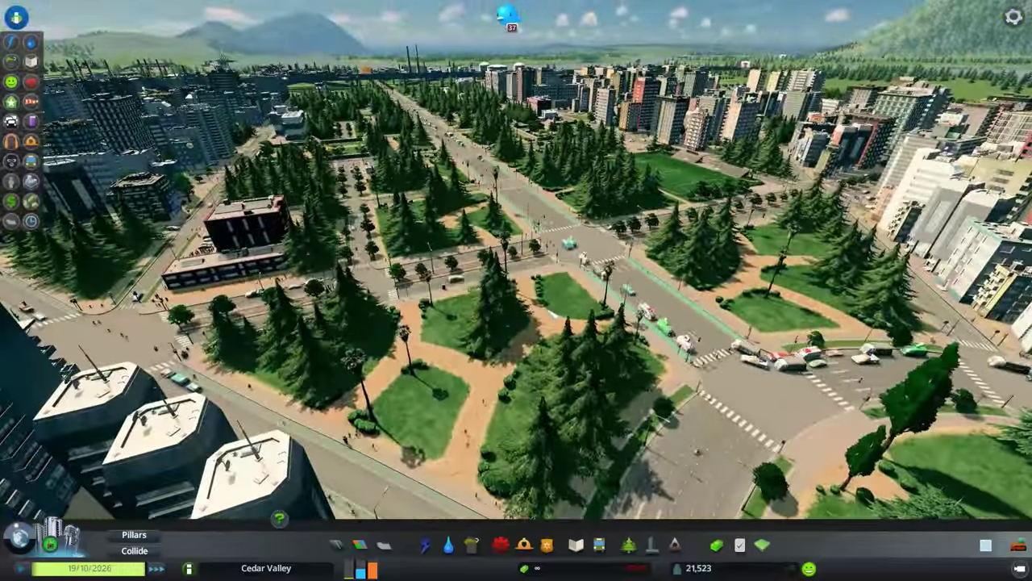
key(e)
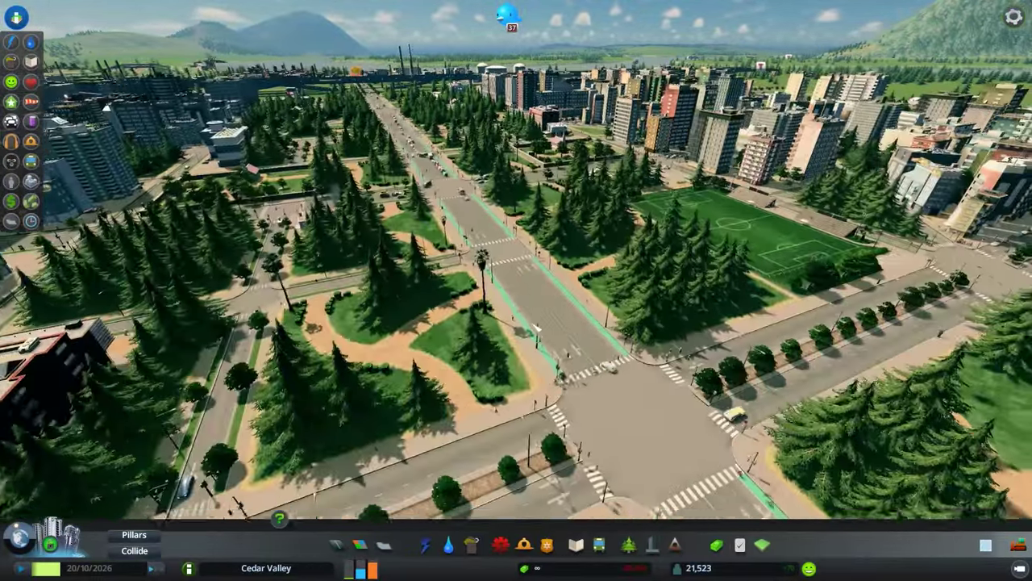
key(f)
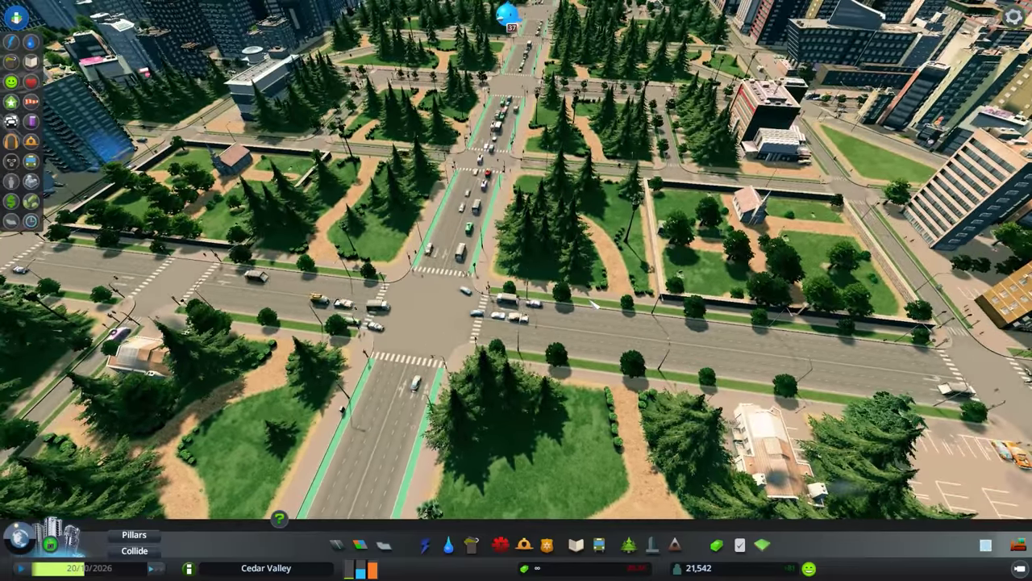
key(r)
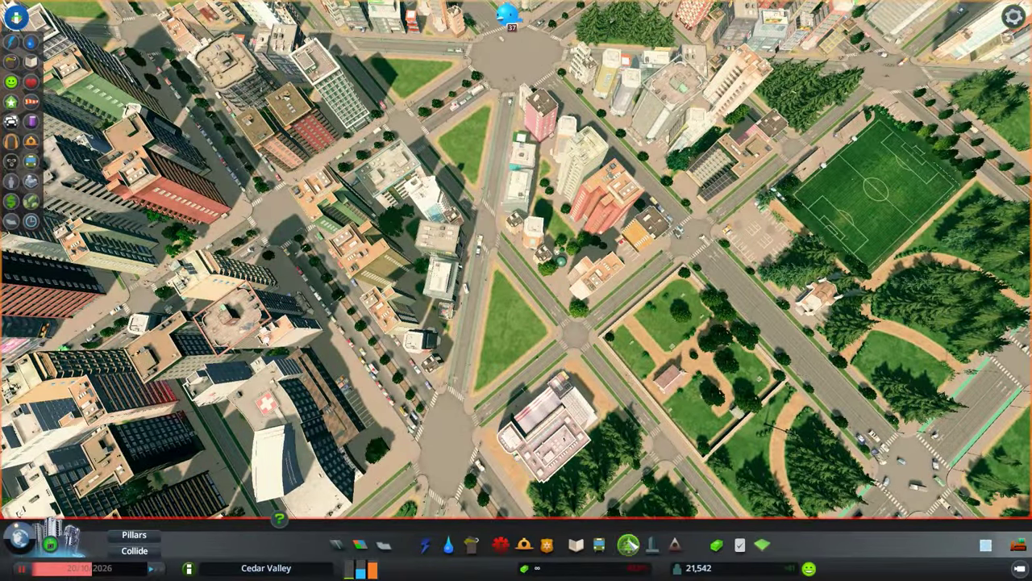
Step: Plant pine rows on the triangular green and near the intersection
click(628, 544)
click(491, 504)
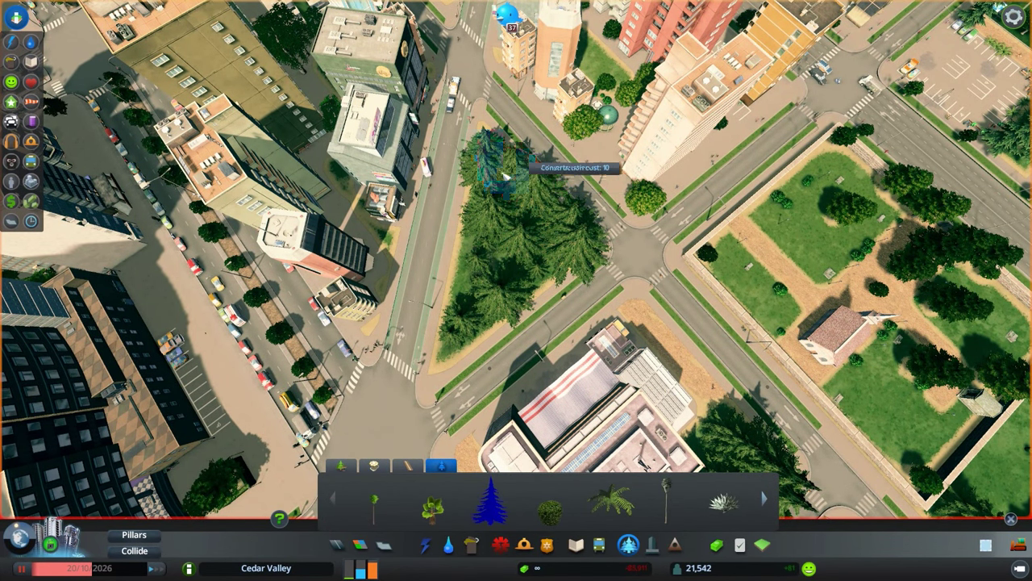
key(w)
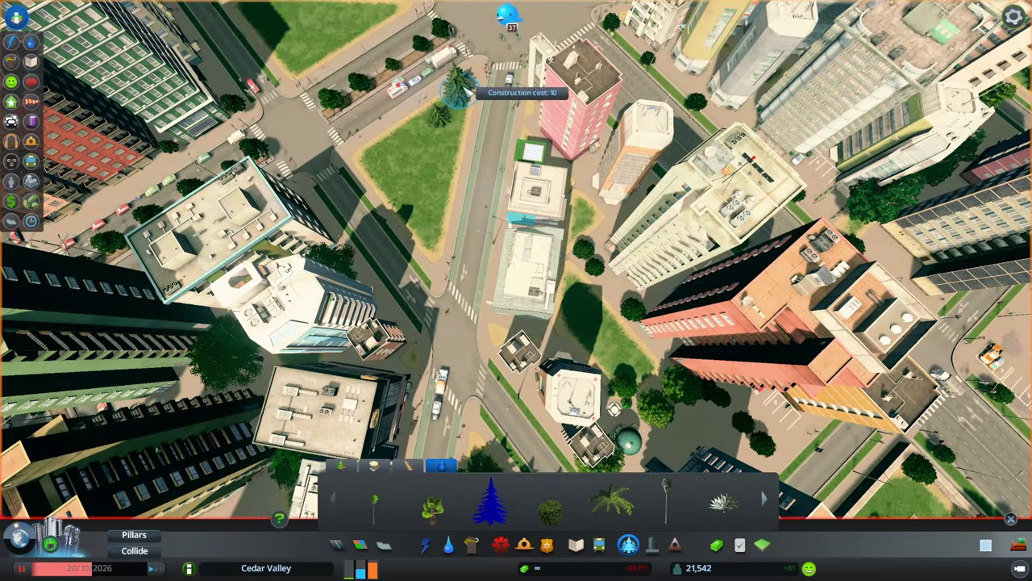
mouse_move(419, 100)
mouse_down()
mouse_move(388, 145)
mouse_move(414, 202)
mouse_move(426, 191)
mouse_move(410, 164)
mouse_up()
key(w)
mouse_move(288, 242)
mouse_down()
mouse_move(161, 218)
mouse_move(371, 230)
mouse_move(352, 260)
mouse_move(272, 301)
mouse_move(231, 281)
mouse_move(266, 276)
mouse_up()
Step: Fill another triangular green with pines, then bring up the park plazas
key(w)
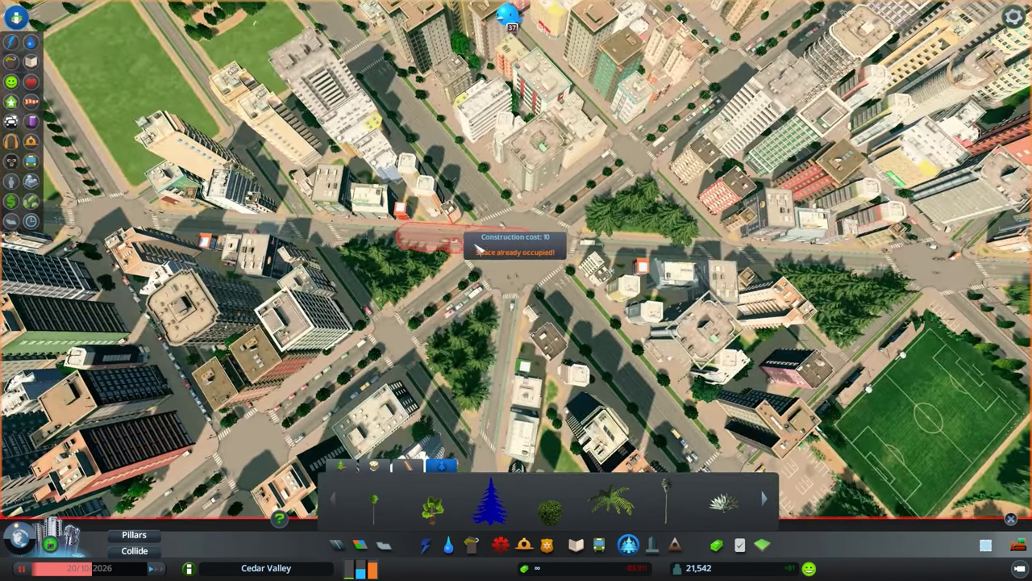
key(w)
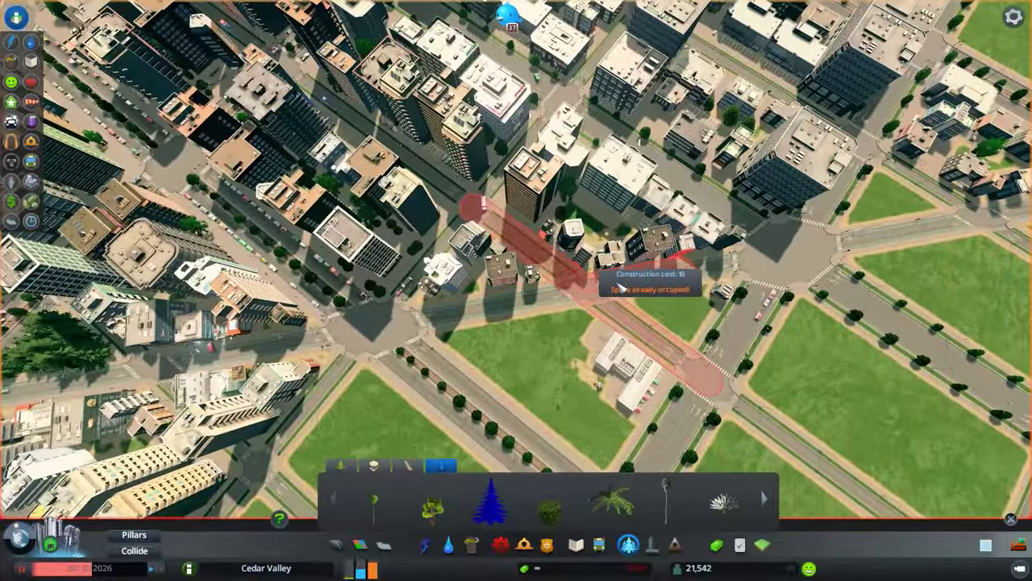
right_click(619, 287)
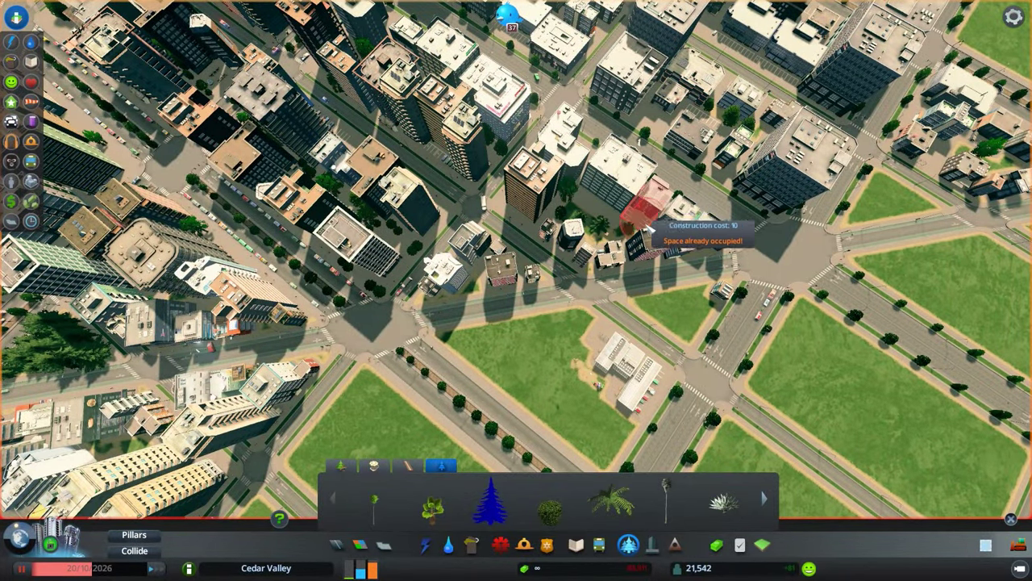
scroll(574, 216, up, 5)
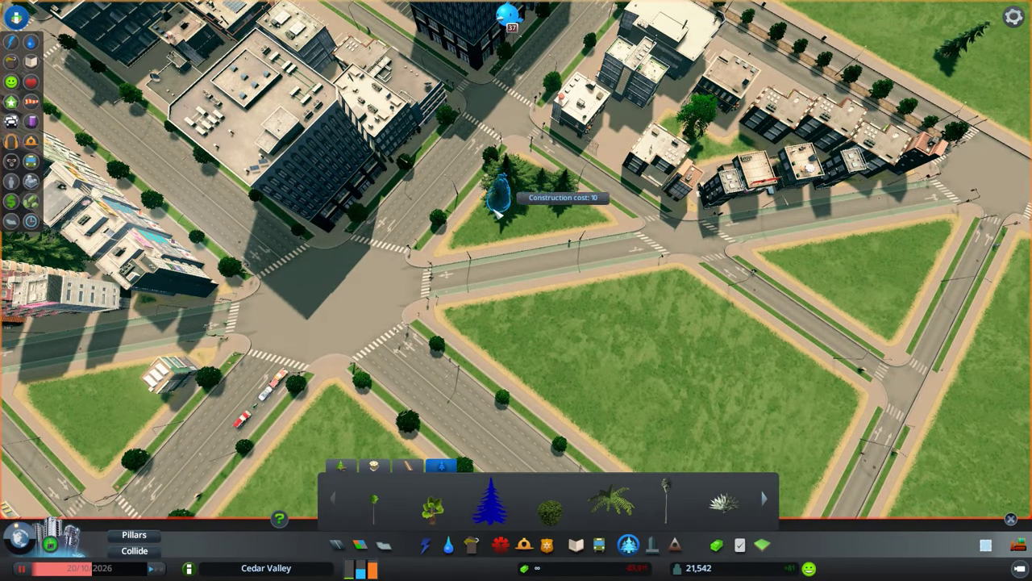
mouse_move(497, 214)
mouse_down()
mouse_move(442, 226)
mouse_move(565, 217)
mouse_move(510, 181)
mouse_move(657, 141)
mouse_up()
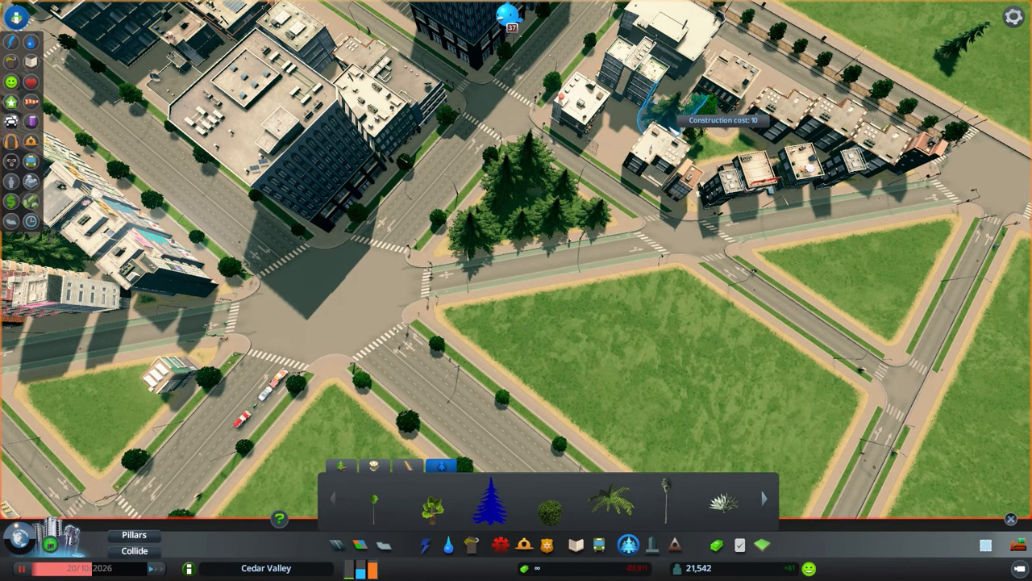
scroll(695, 240, down, 5)
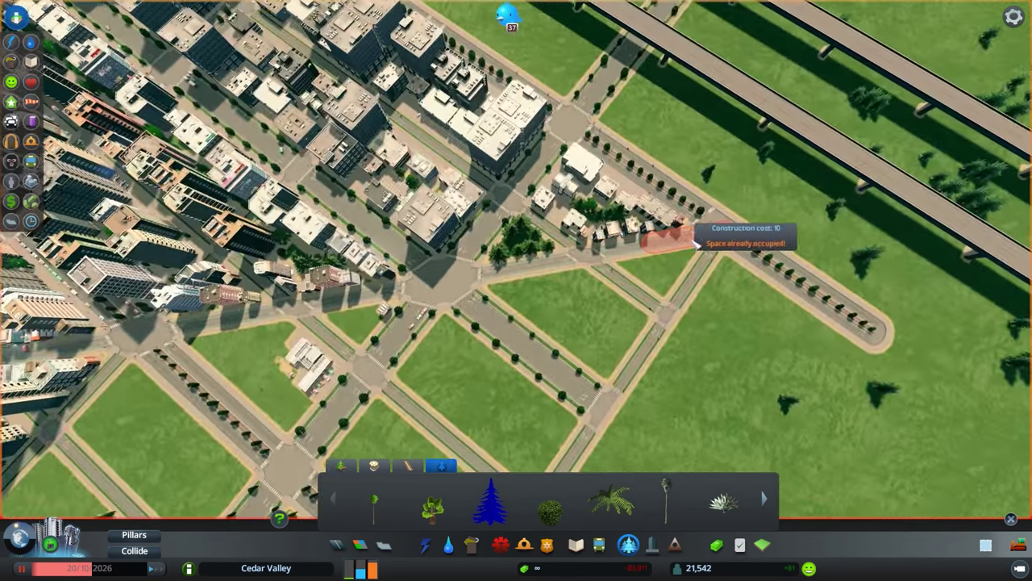
scroll(695, 240, up, 5)
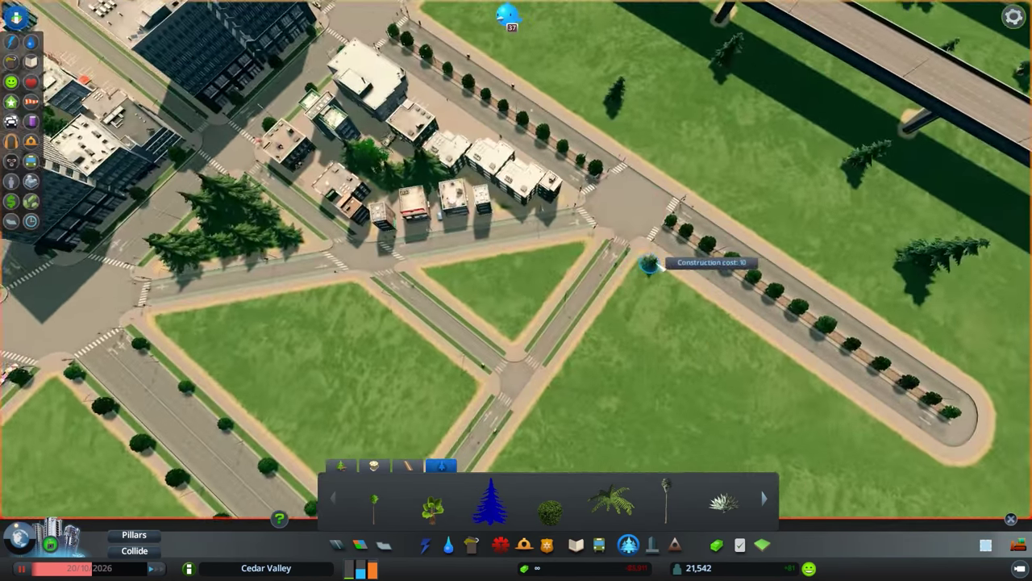
mouse_move(652, 261)
mouse_down()
mouse_move(475, 295)
mouse_move(407, 266)
mouse_move(528, 262)
mouse_up()
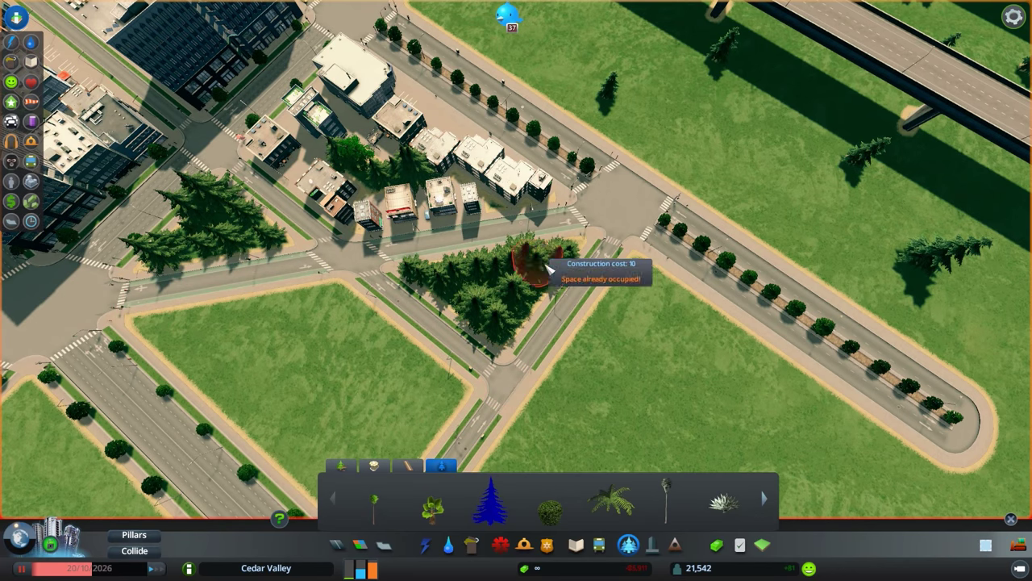
click(341, 465)
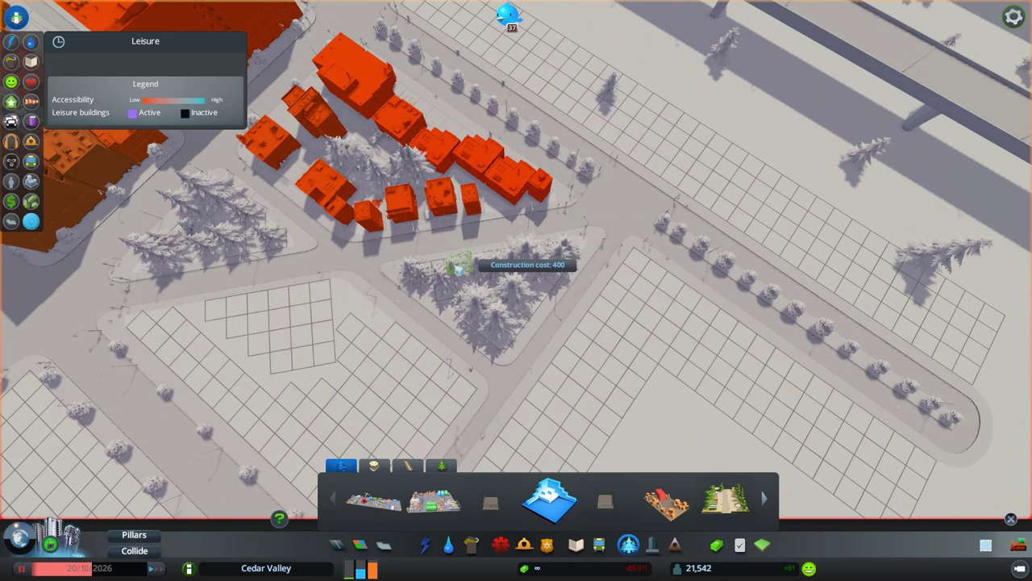
Step: Bulldoze the small tree-covered park beside the downtown buildings, confirming the demolition
key(a)
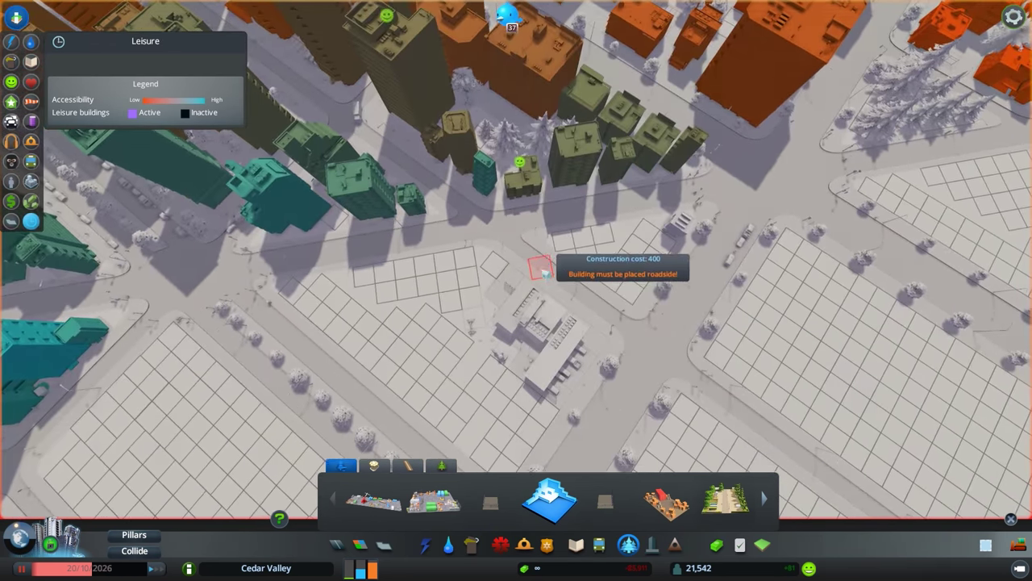
key(a)
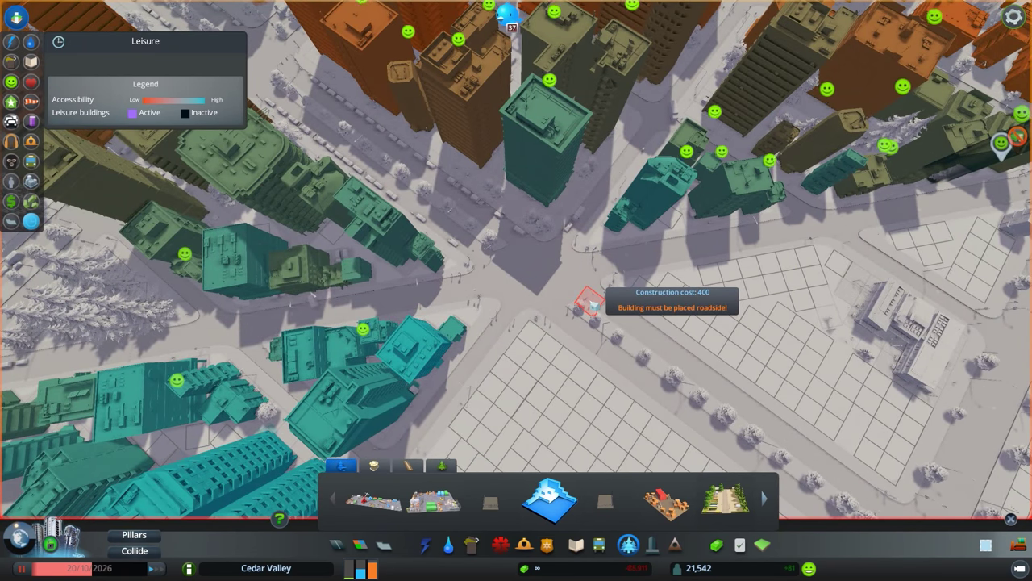
key(d)
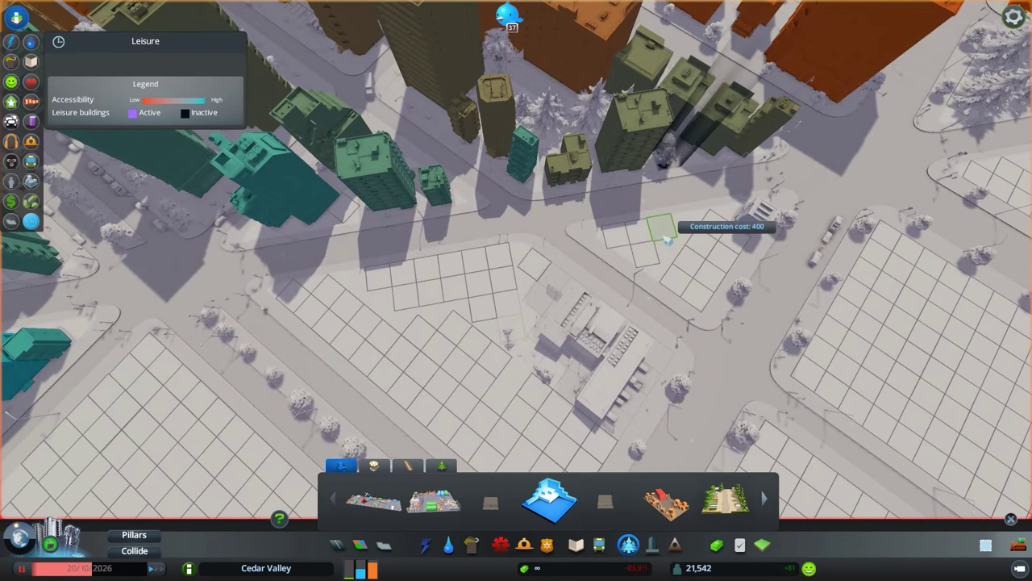
scroll(643, 234, up, 5)
key(b)
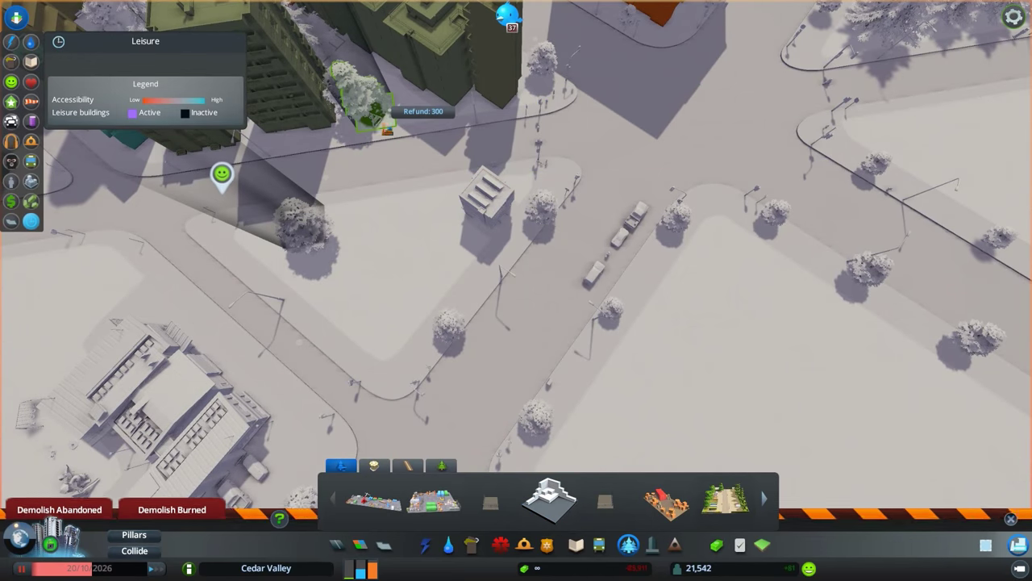
click(379, 105)
click(438, 327)
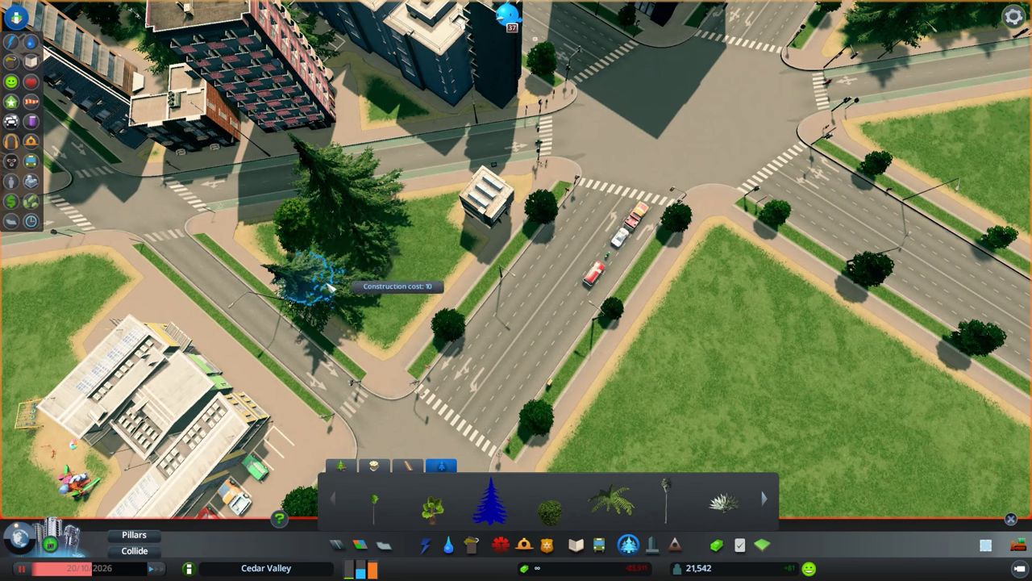
Step: Plant a spruce on the grass corner and pan north across the city
click(331, 288)
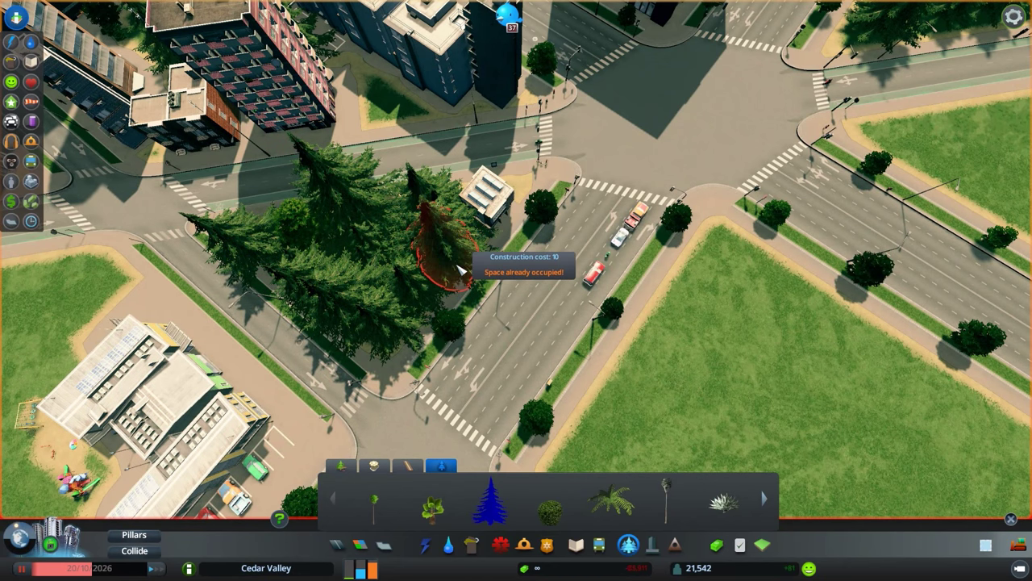
key(w)
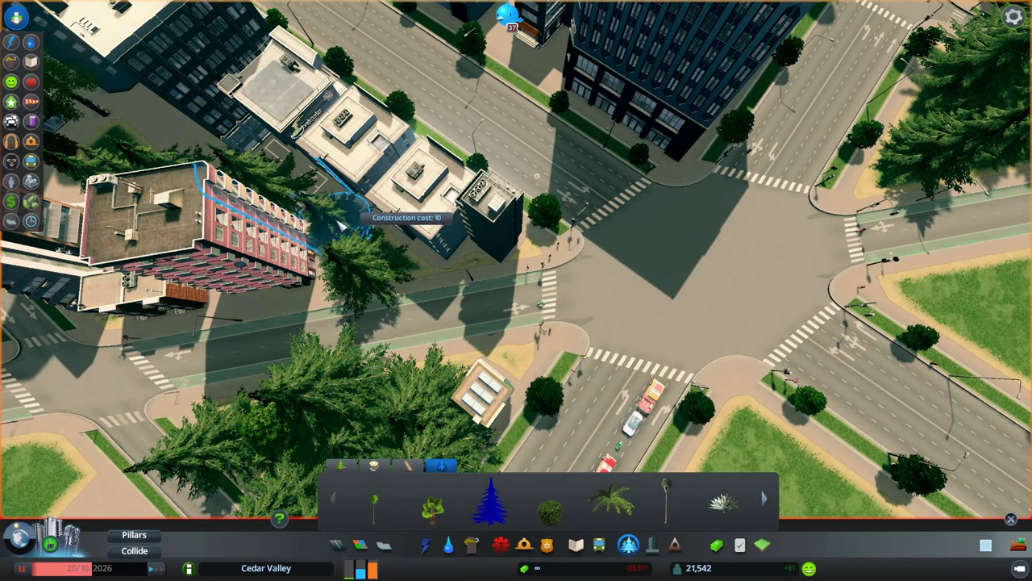
key(w)
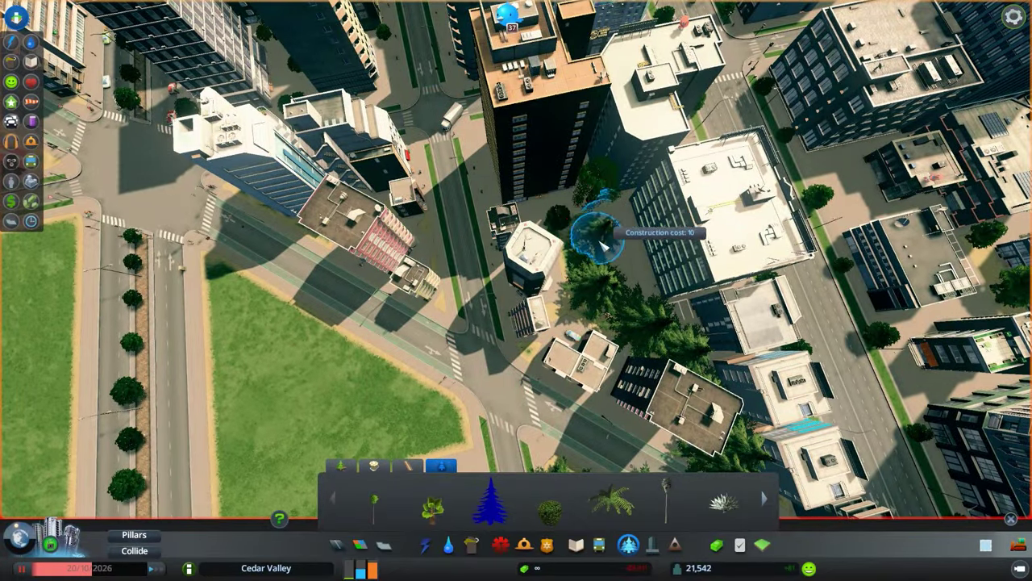
key(w)
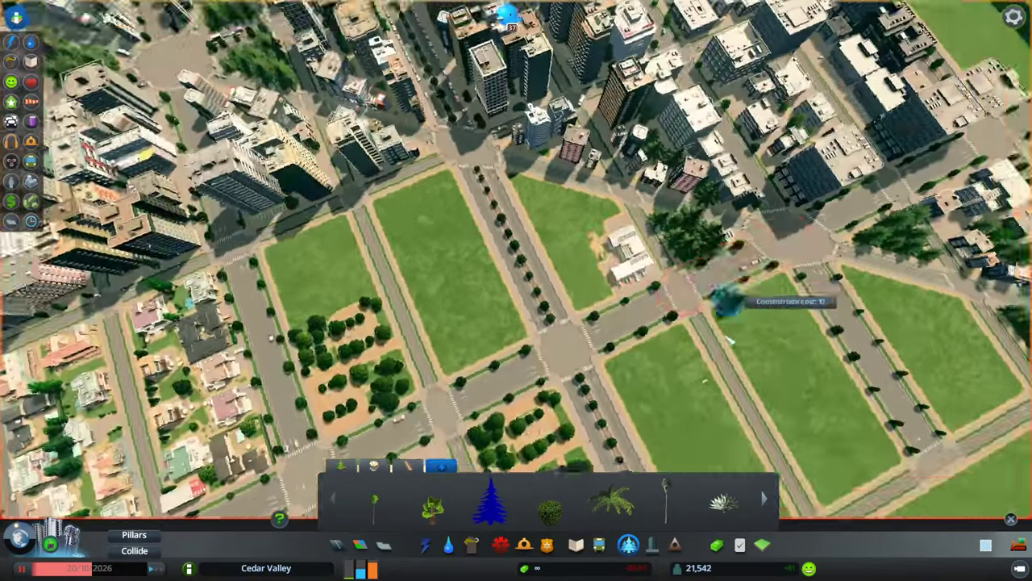
key(w)
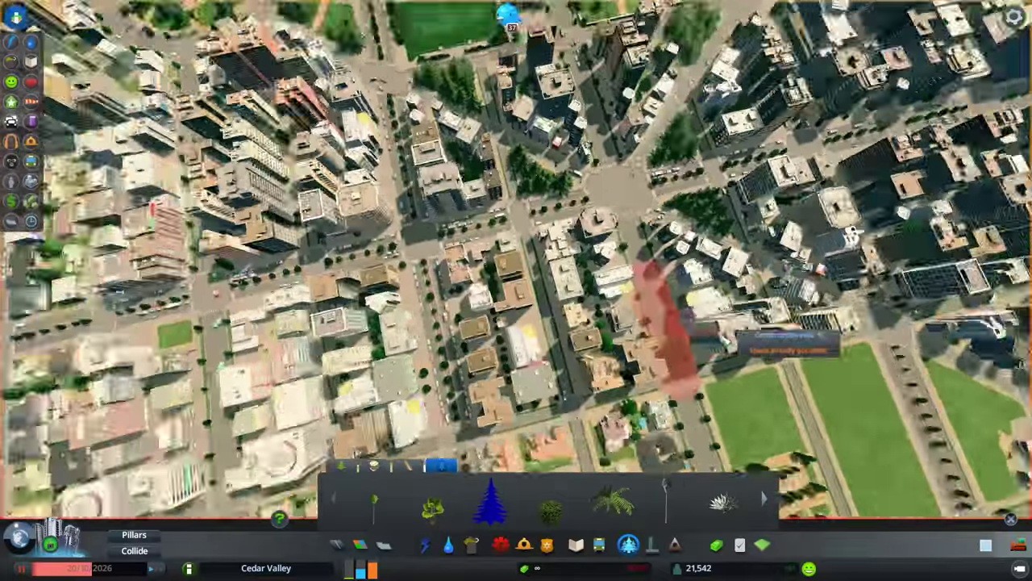
scroll(738, 342, down, 5)
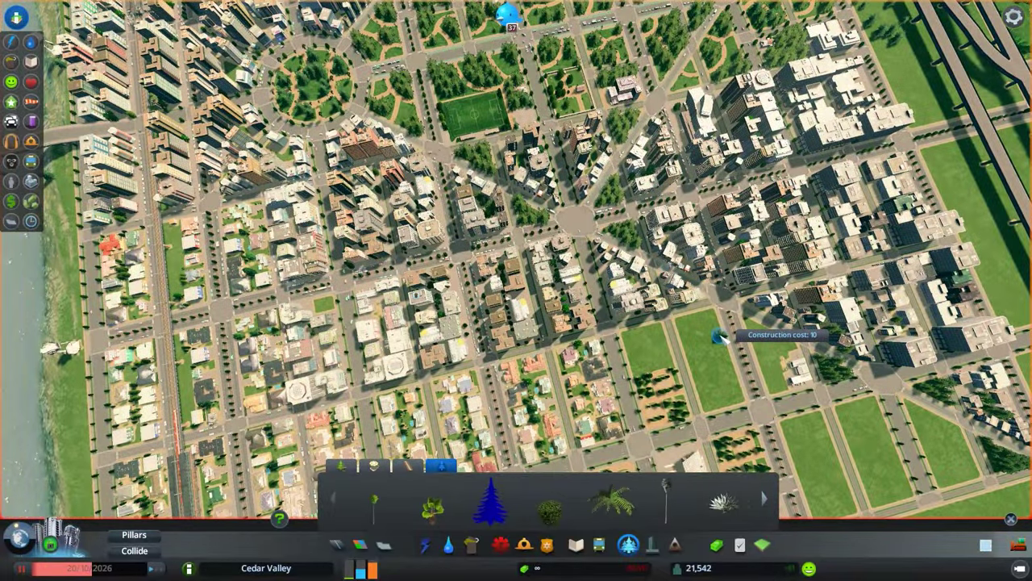
Step: Rotate over the downtown elevated rail line and bring up the district tools
key(e)
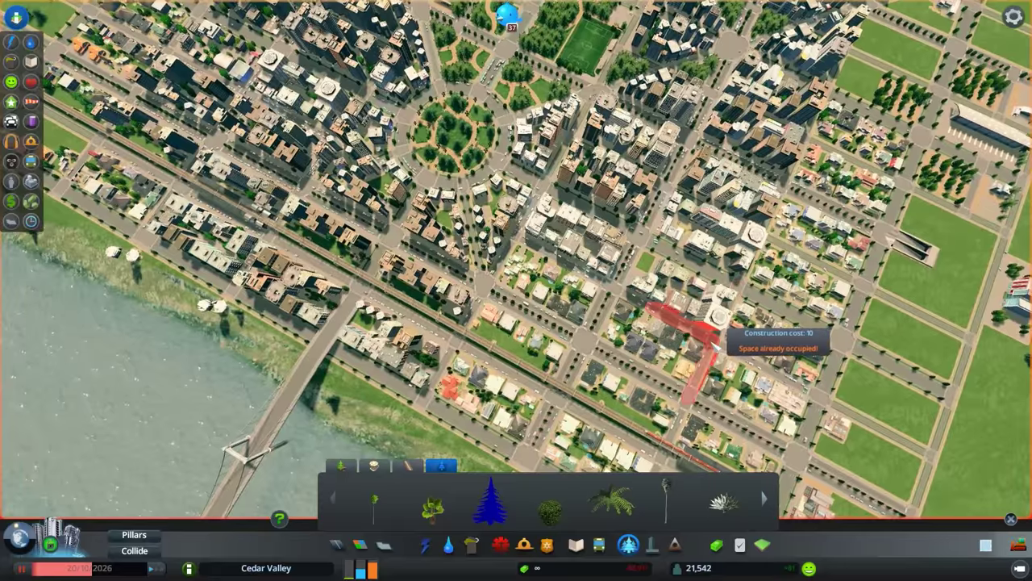
key(e)
scroll(669, 97, up, 5)
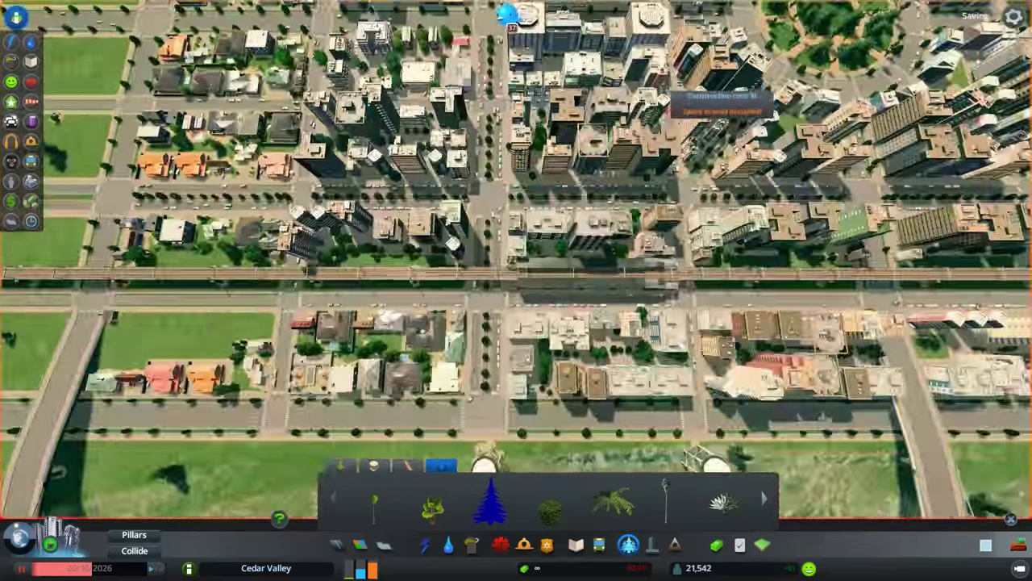
scroll(718, 101, up, 5)
key(b)
key(e)
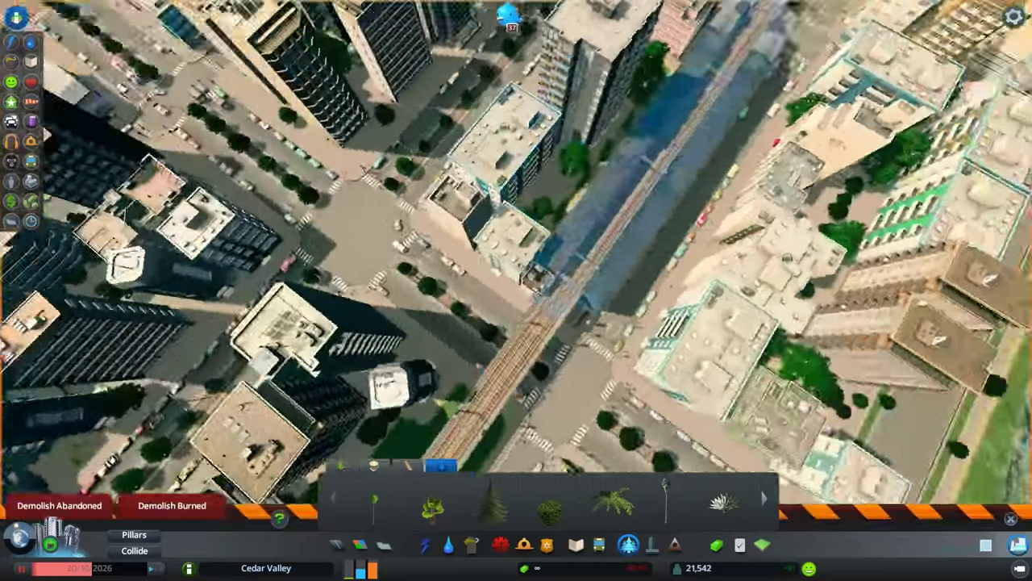
key(d)
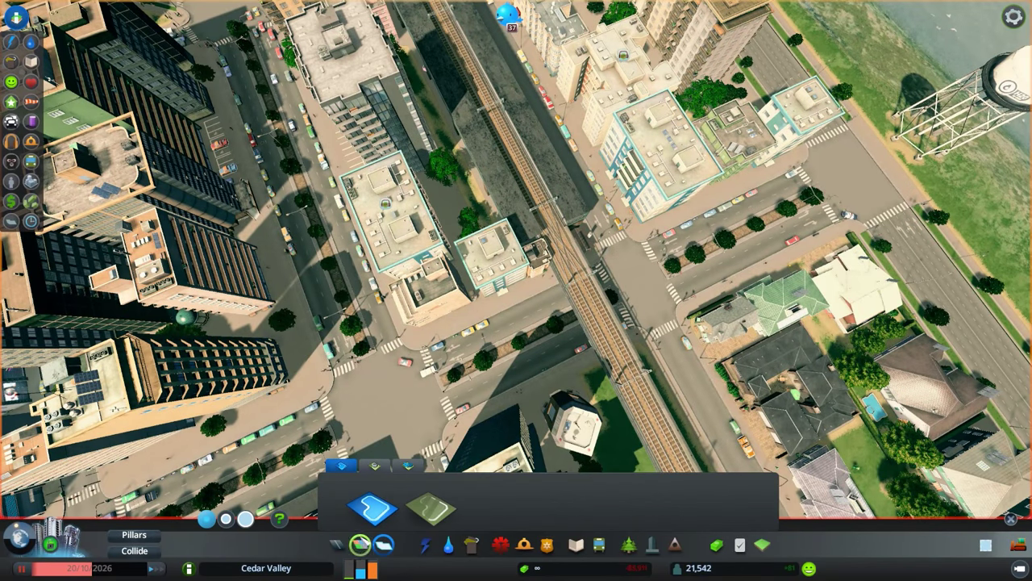
Step: Bulldoze the large building and the blocks north of the lot beside the rail
key(z)
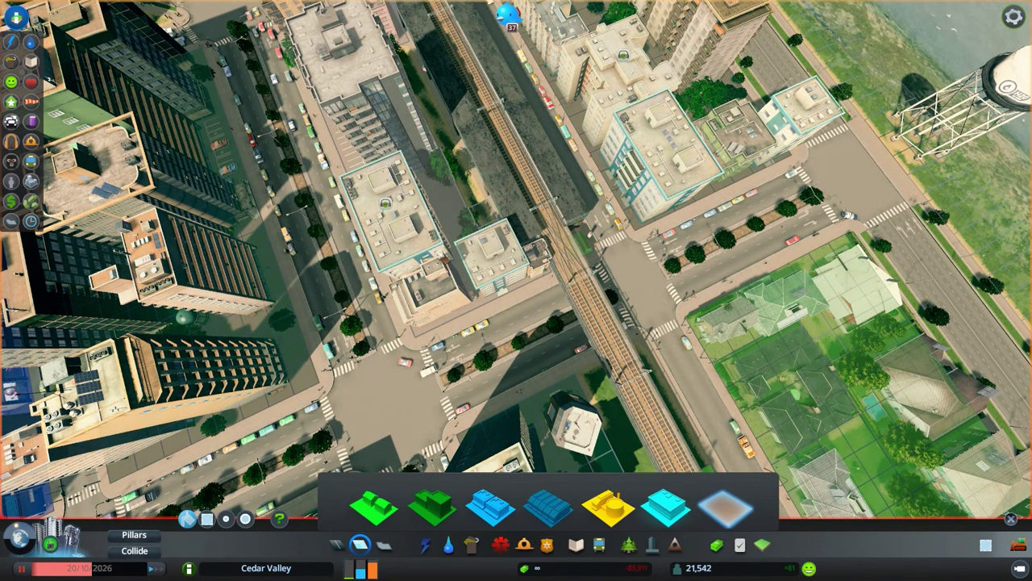
key(b)
click(403, 241)
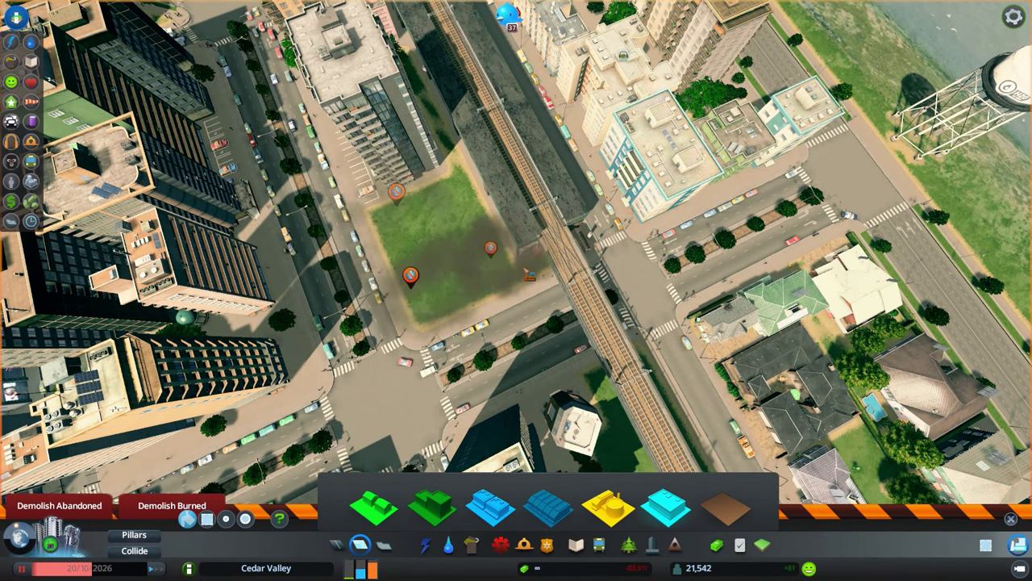
scroll(516, 291, up, 3)
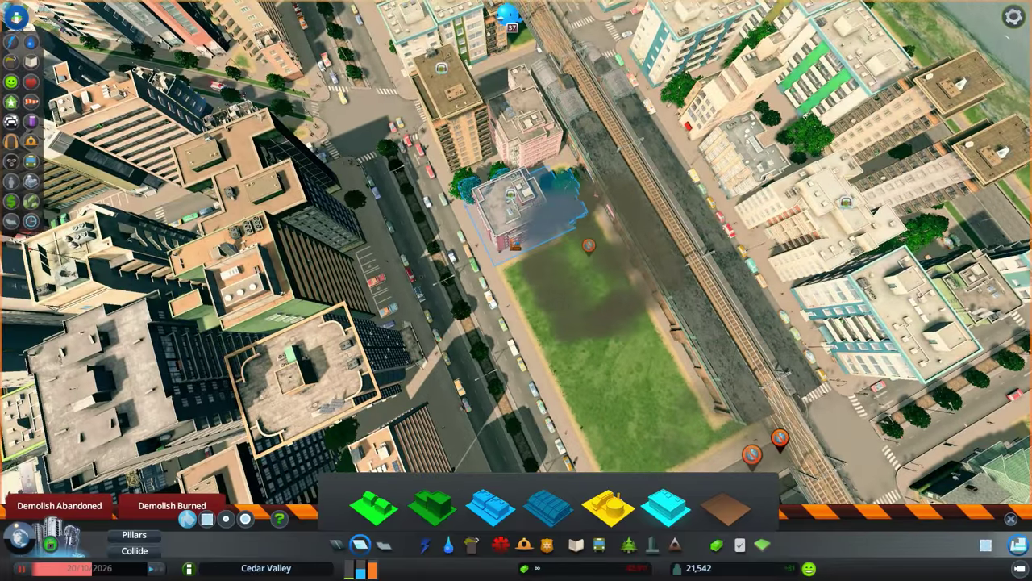
drag(515, 240, 468, 113)
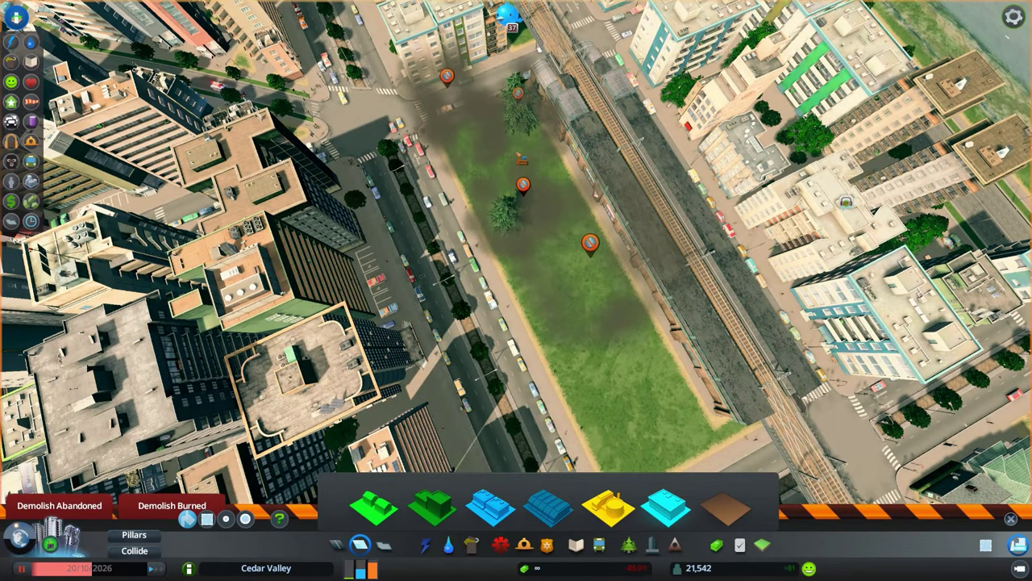
key(q)
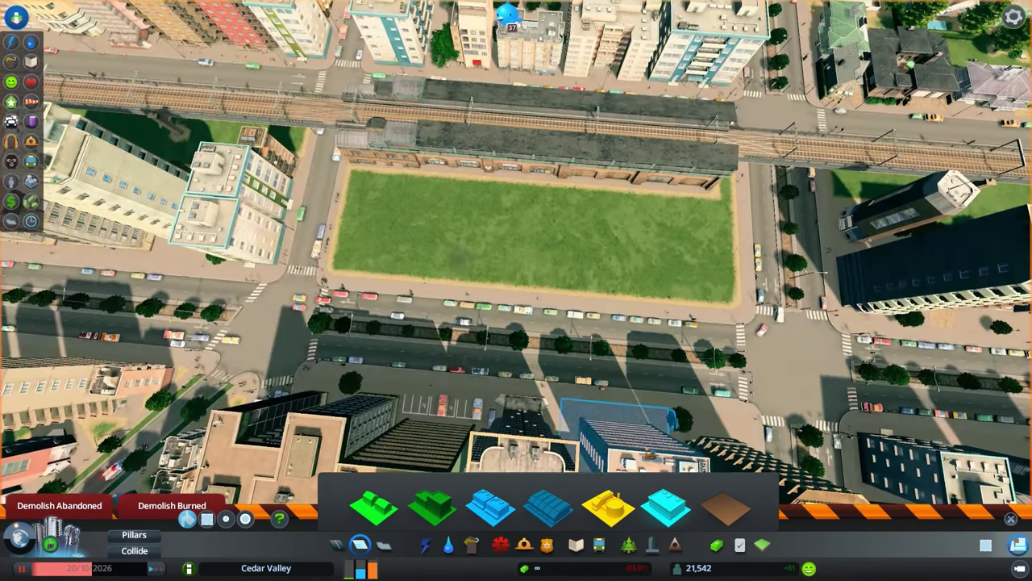
Step: Place a tree-lined park on each side of the cleared lot, with leisure accessibility shown
click(628, 544)
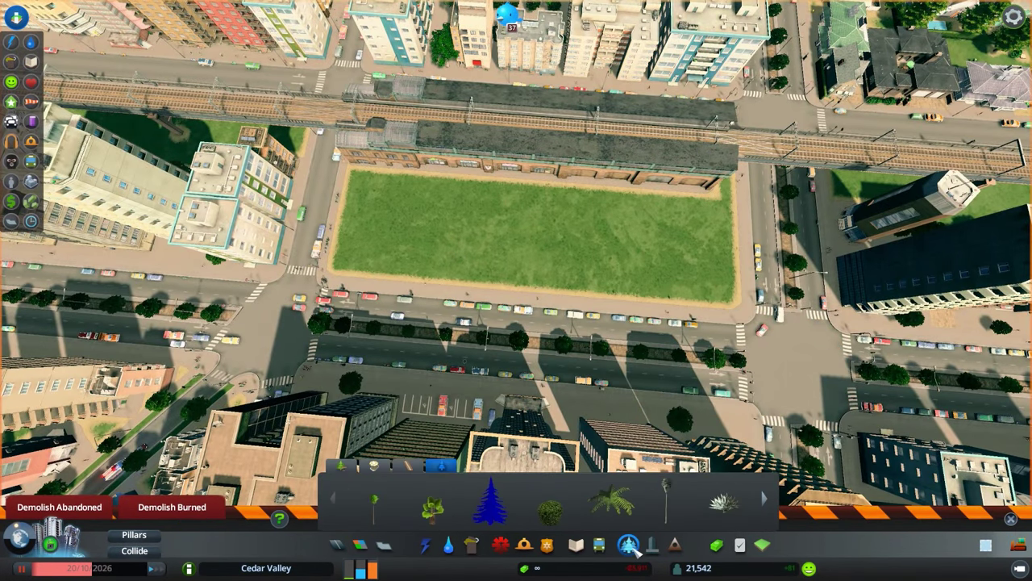
click(341, 466)
click(657, 505)
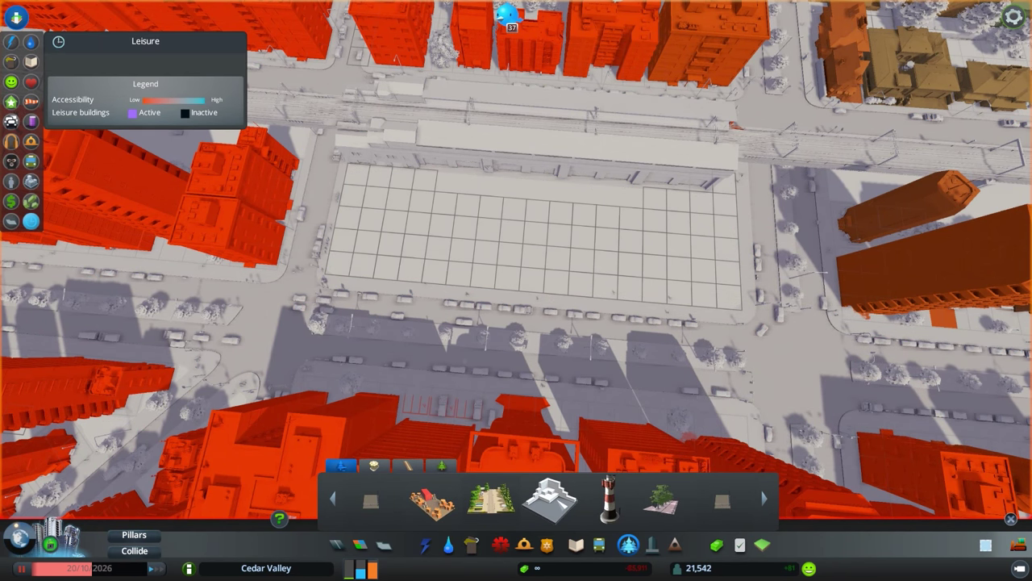
scroll(589, 505, down, 2)
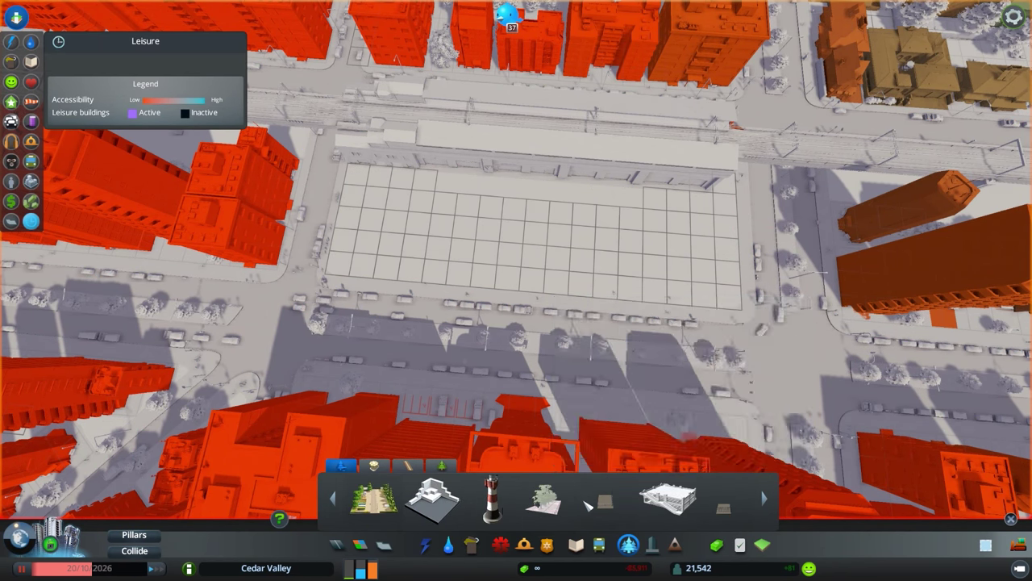
click(547, 499)
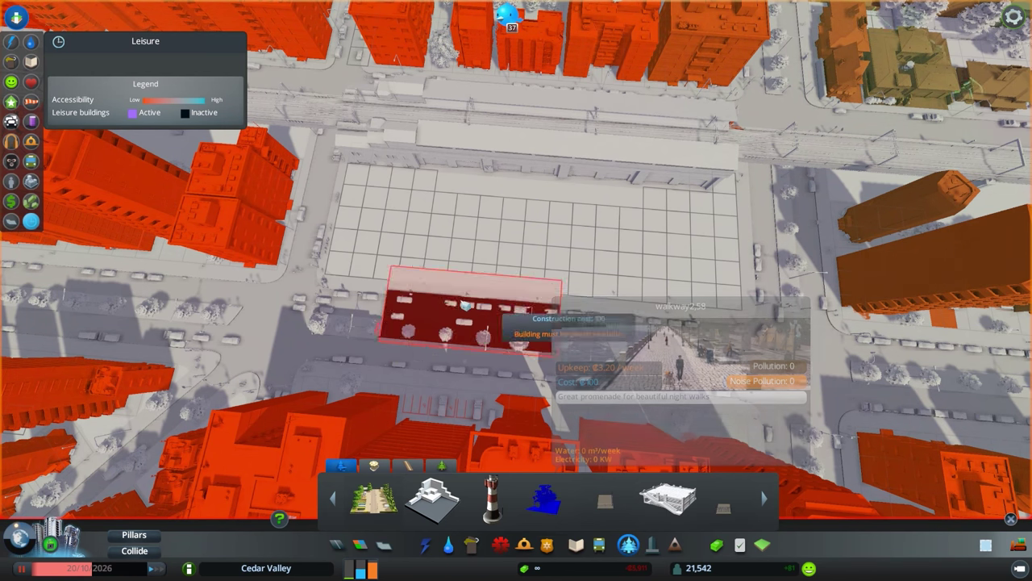
click(410, 253)
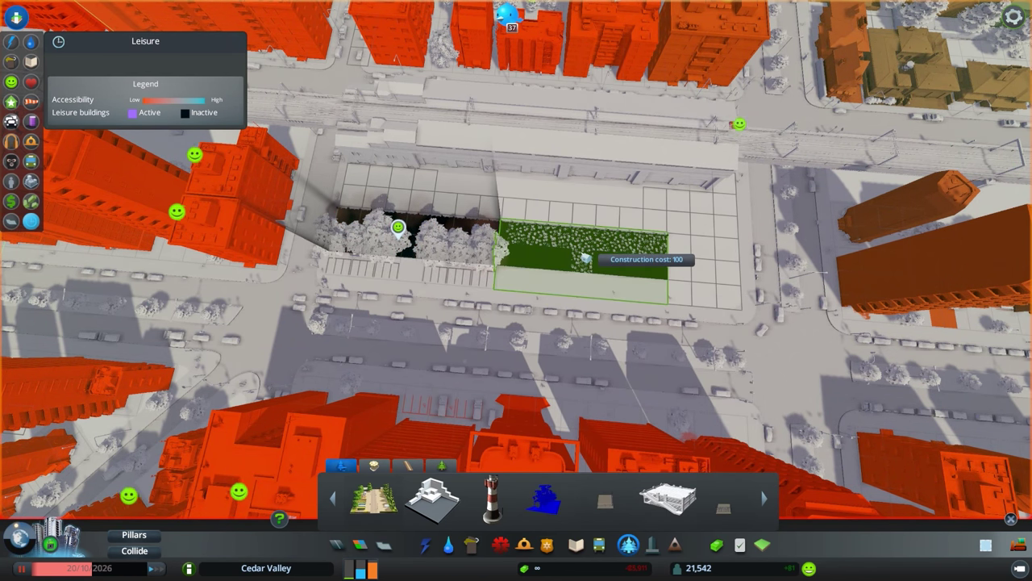
click(657, 259)
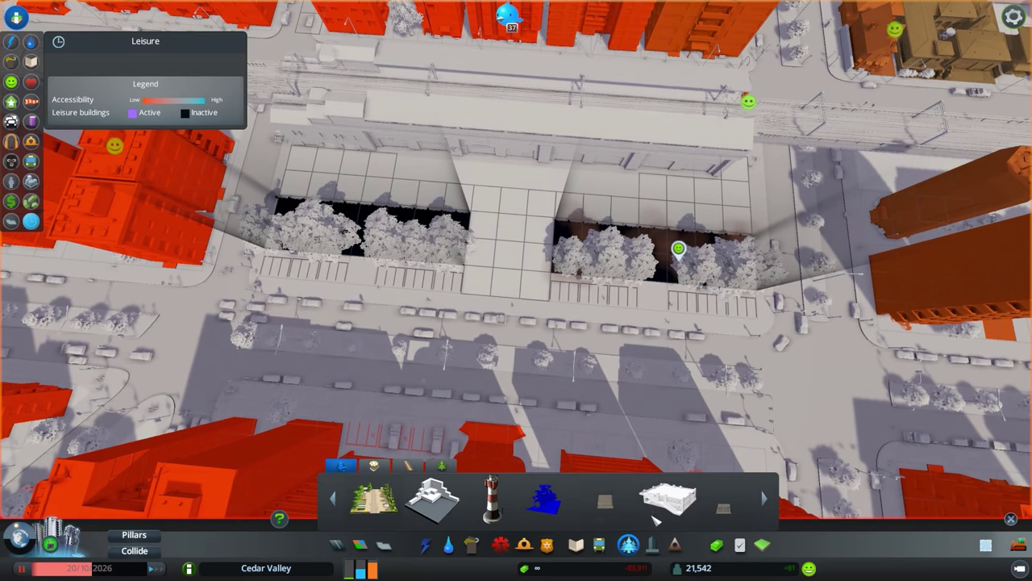
scroll(697, 509, down, 2)
scroll(686, 512, down, 2)
scroll(671, 517, down, 2)
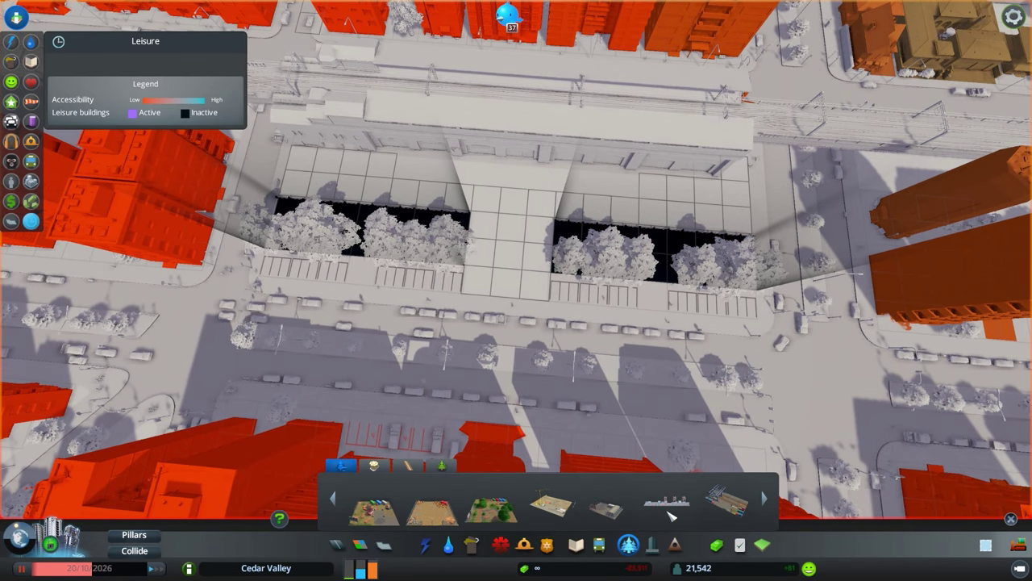
scroll(645, 513, down, 2)
scroll(645, 513, down, 2)
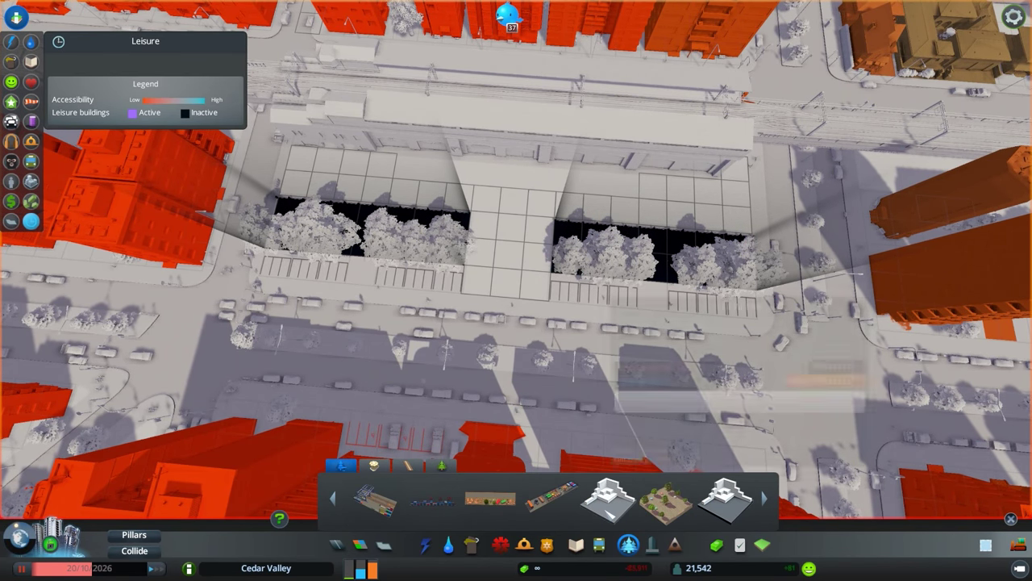
click(418, 471)
scroll(506, 281, up, 3)
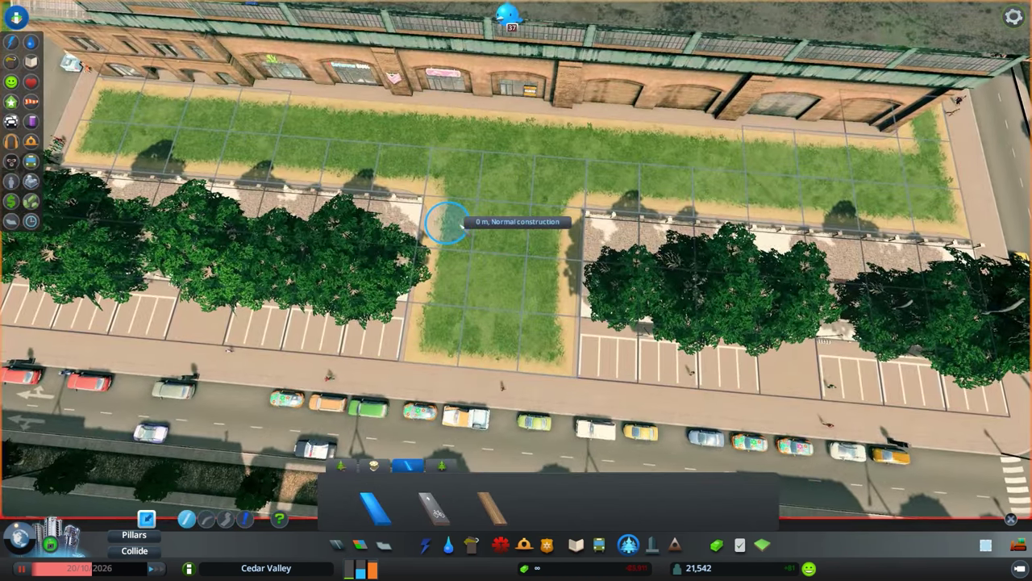
Step: Pave a path along the strip between the parking lots and start one along the station sidewalk
click(436, 507)
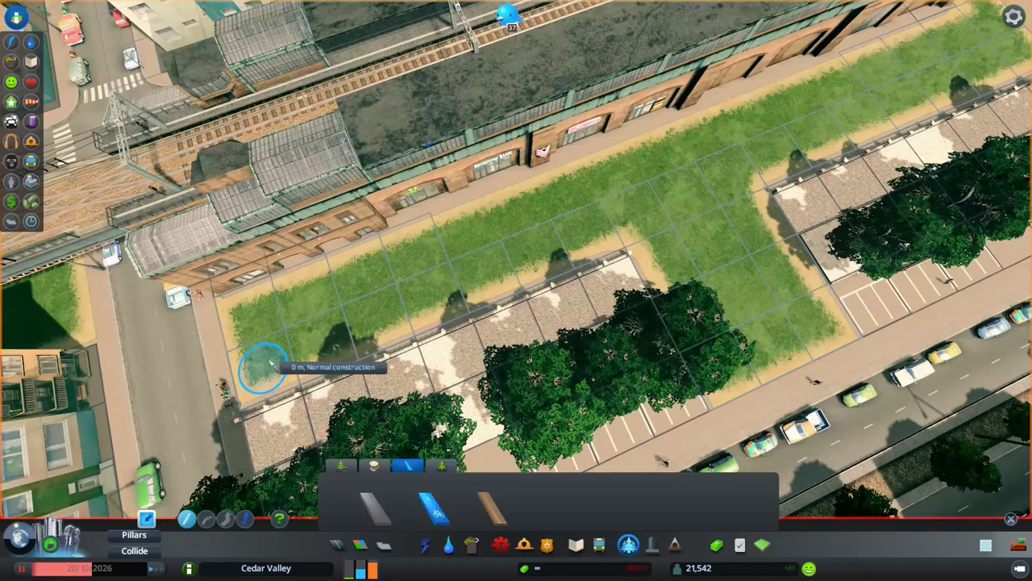
click(263, 367)
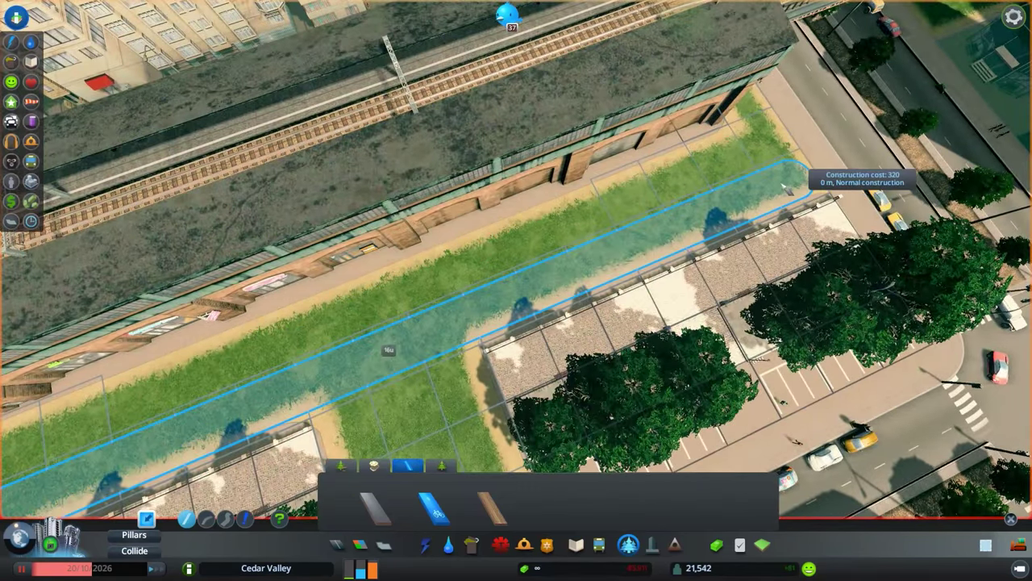
click(787, 187)
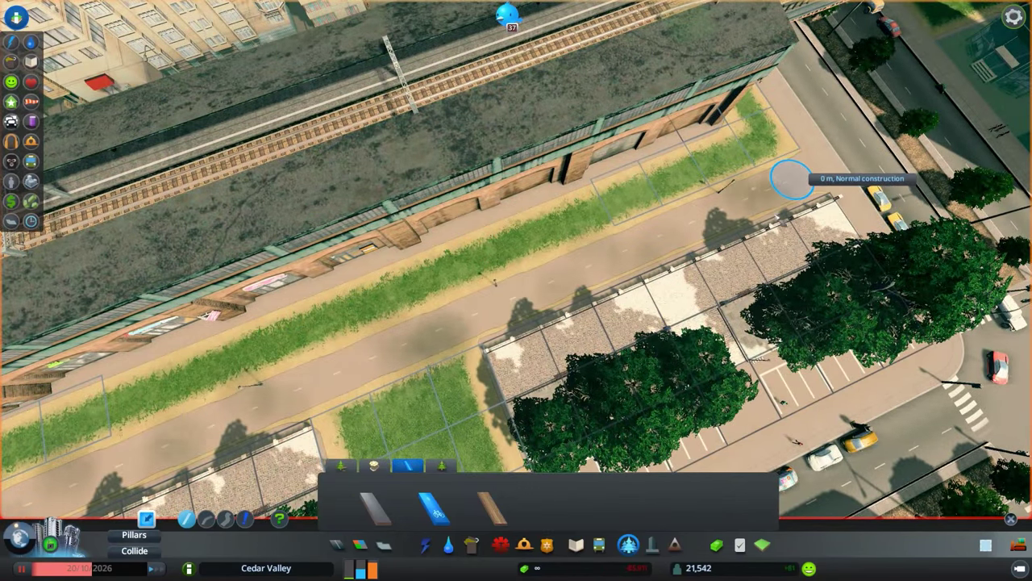
scroll(783, 173, down, 3)
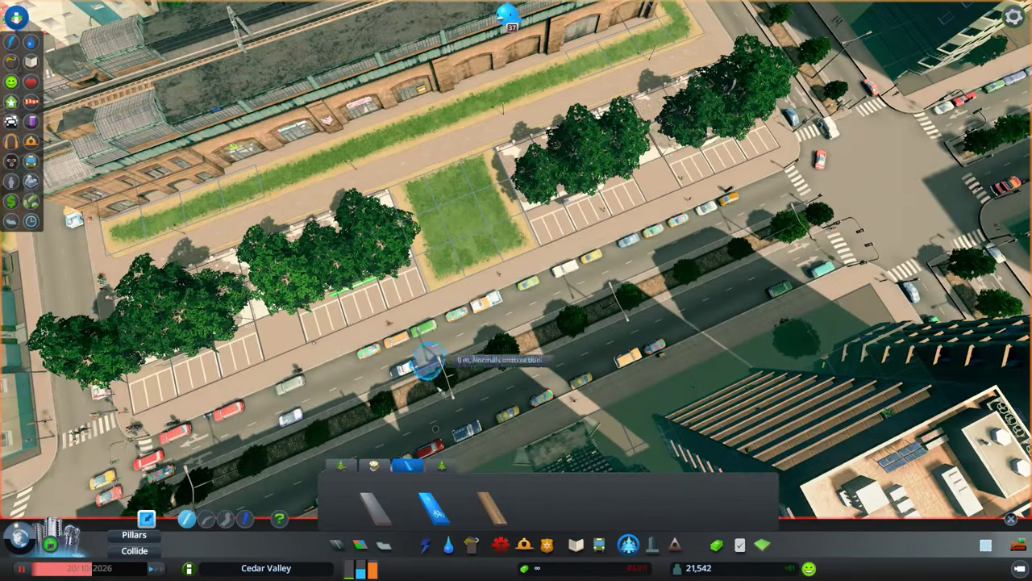
click(388, 500)
scroll(435, 242, up, 3)
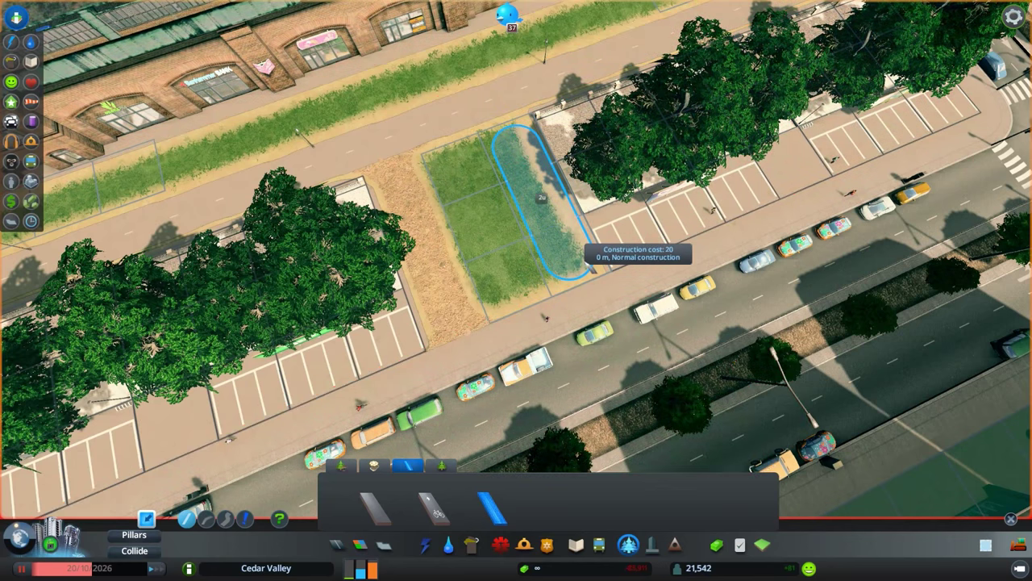
key(w)
key(a)
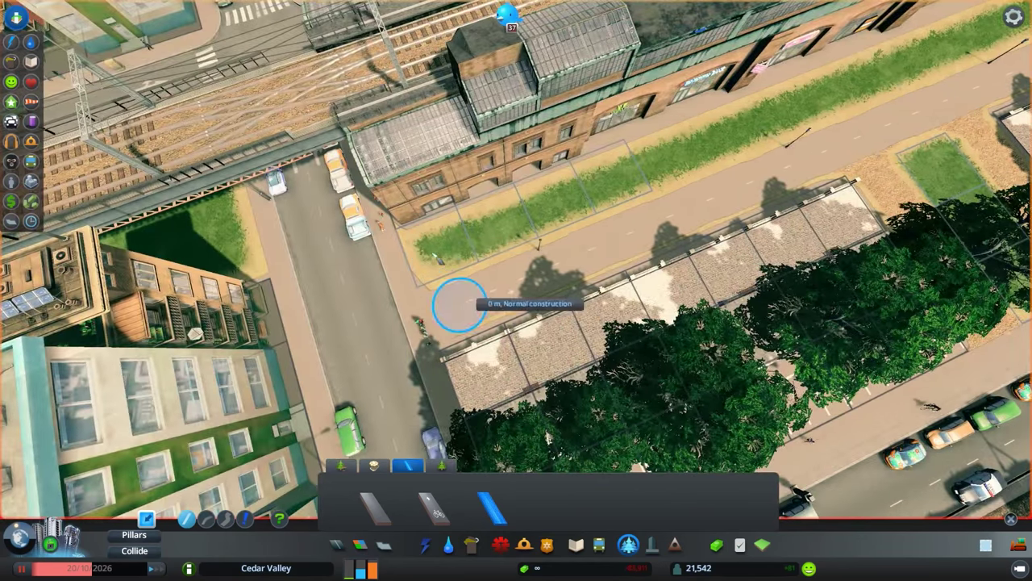
click(459, 304)
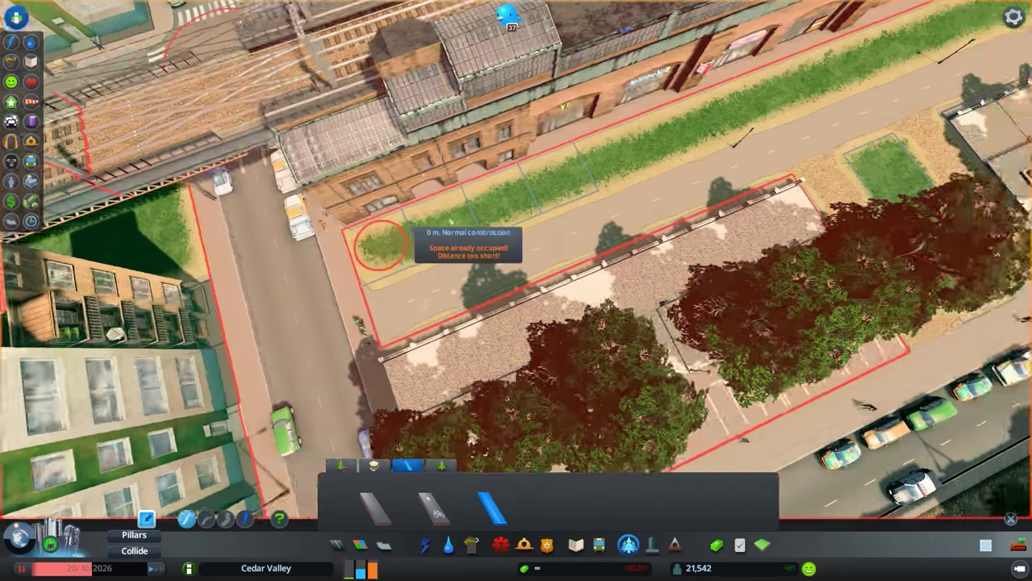
key(d)
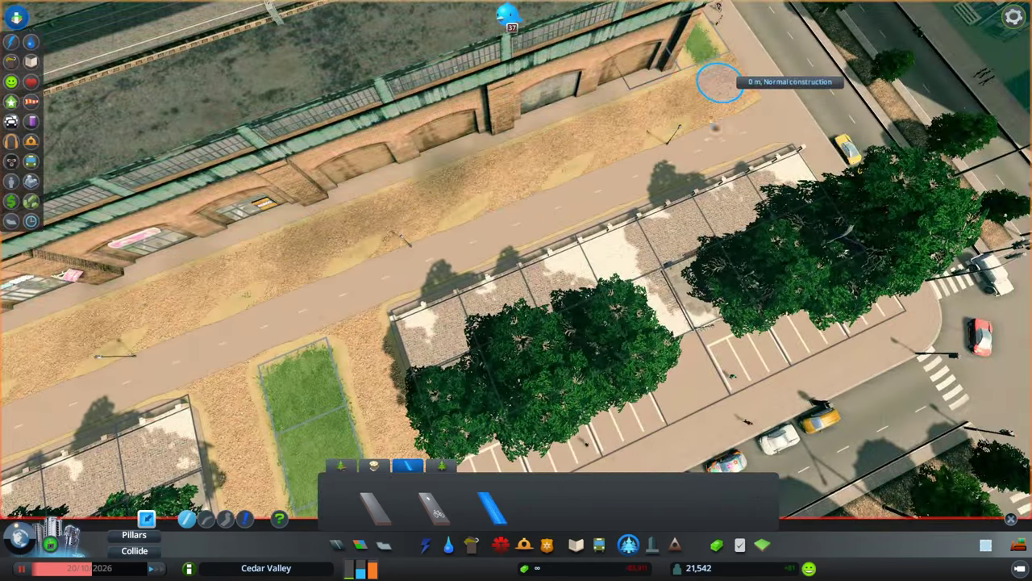
scroll(604, 329, down, 5)
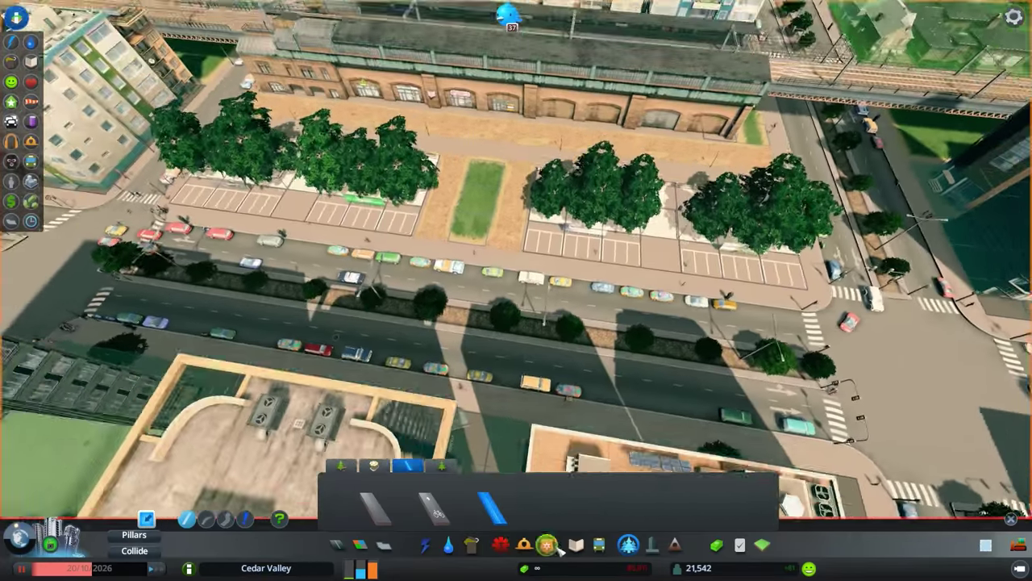
Step: Plant a spruce on the grass strip
click(441, 466)
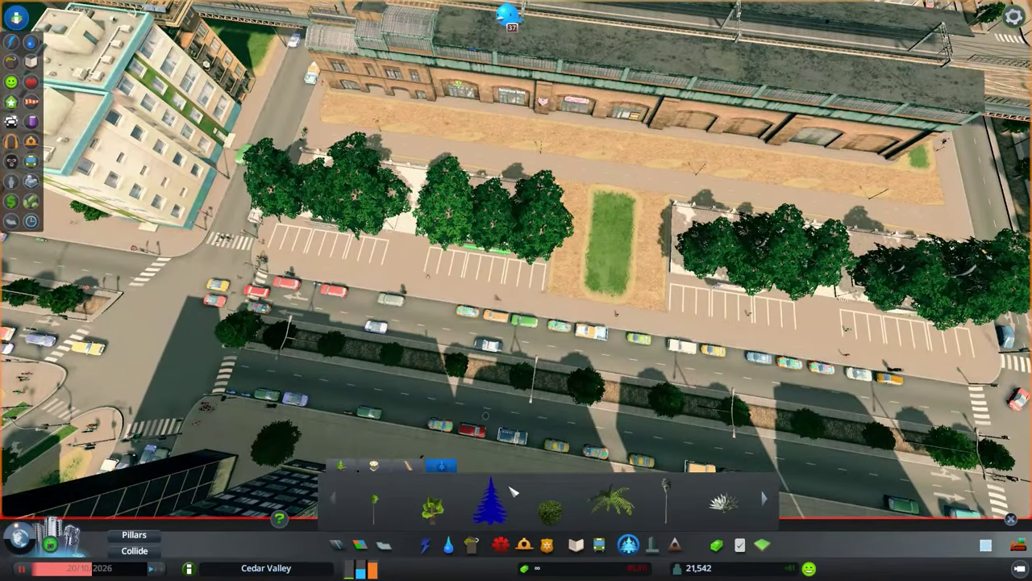
scroll(622, 276, up, 3)
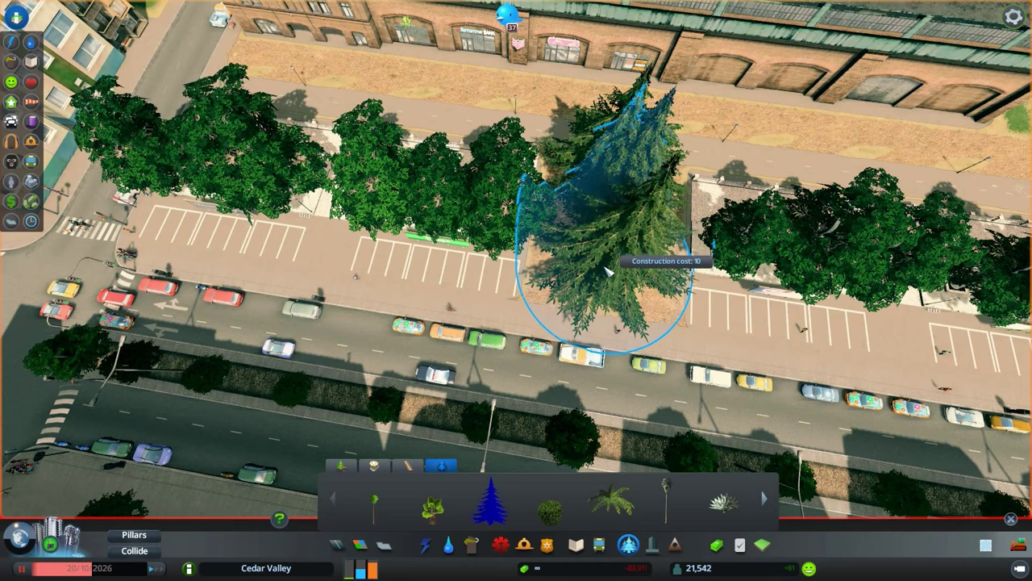
click(611, 274)
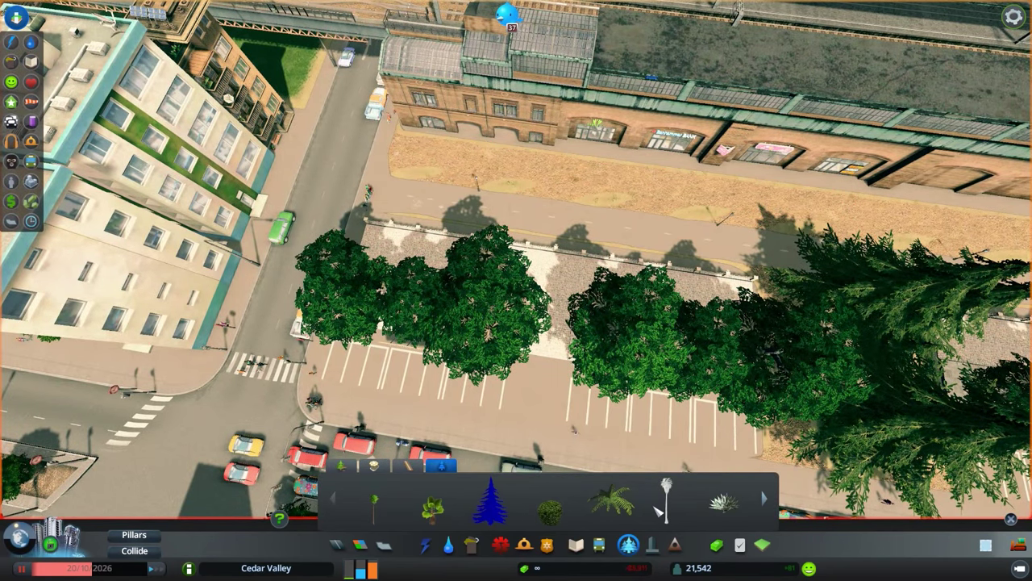
Step: Plant three palm trees in a row along the station front
click(657, 506)
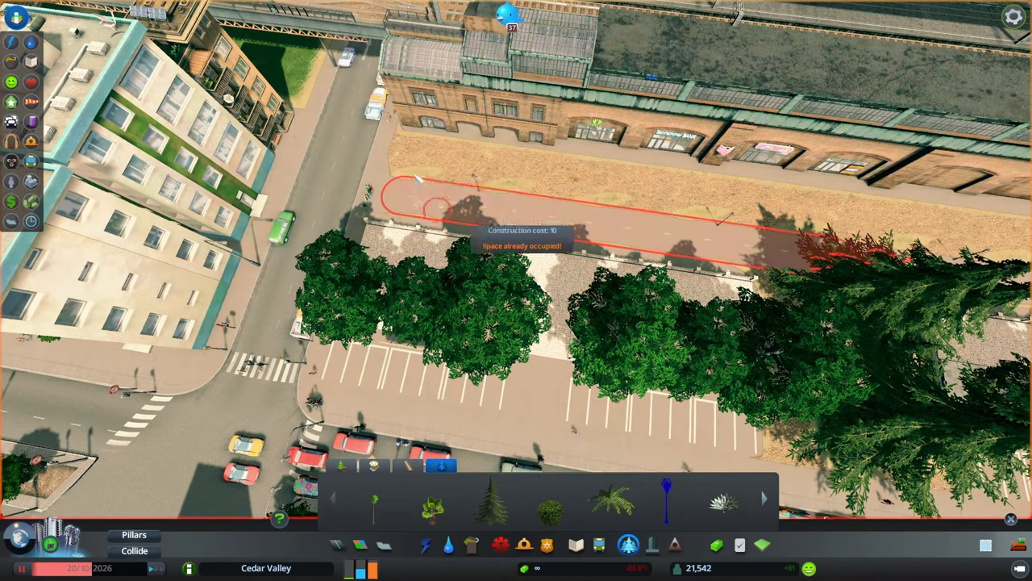
click(482, 184)
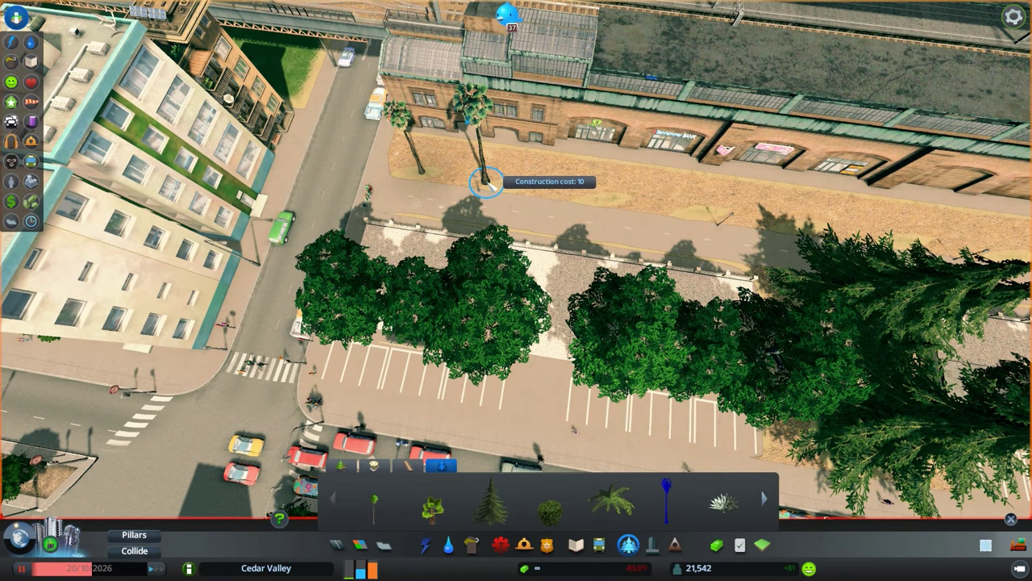
click(568, 195)
key(d)
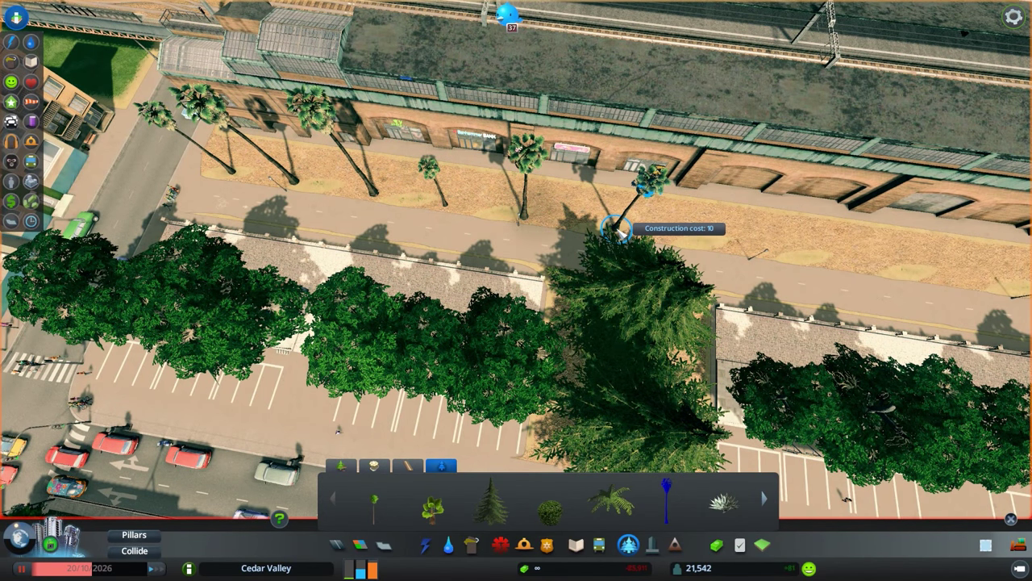
key(d)
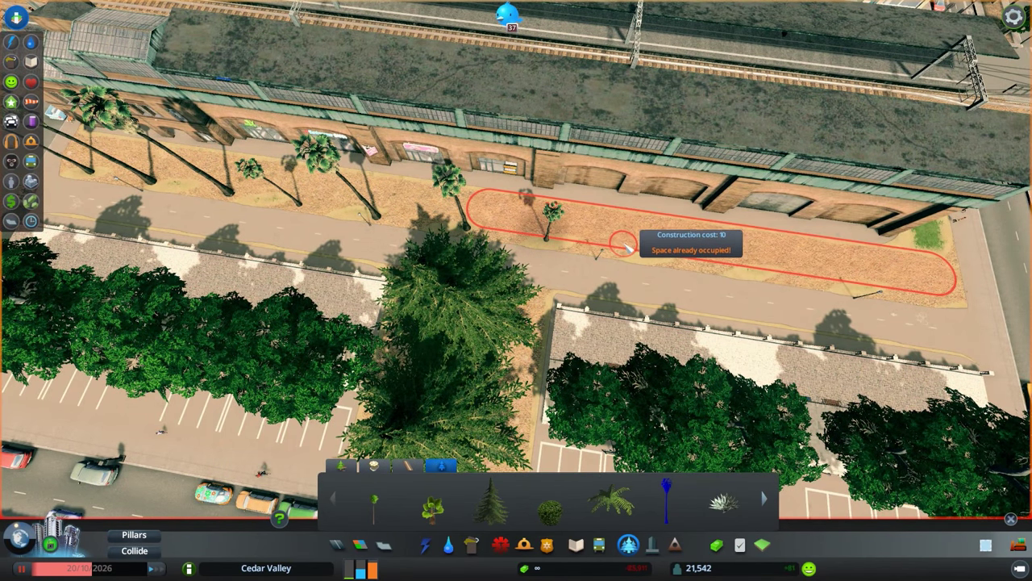
click(632, 247)
key(d)
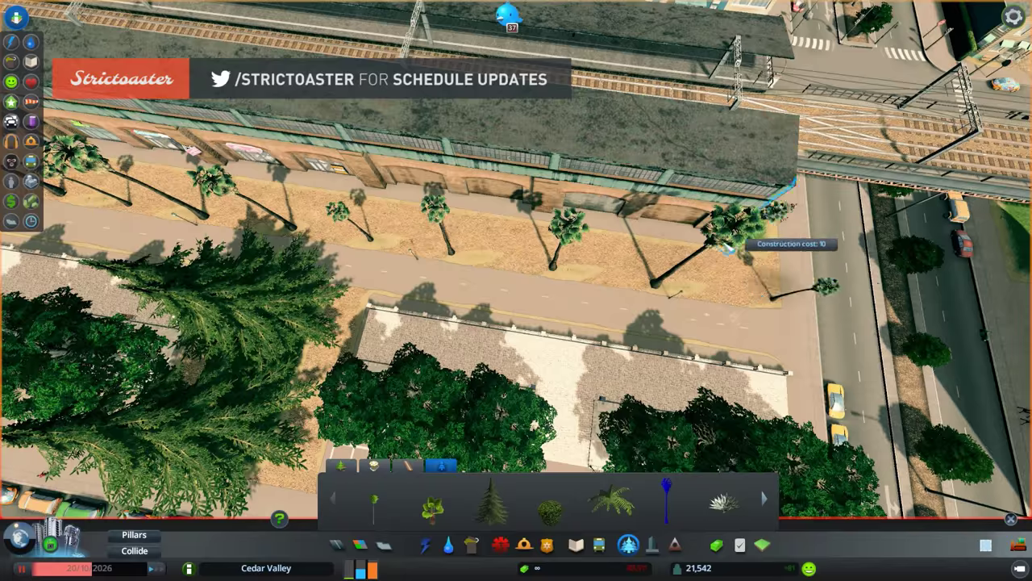
scroll(730, 247, down, 5)
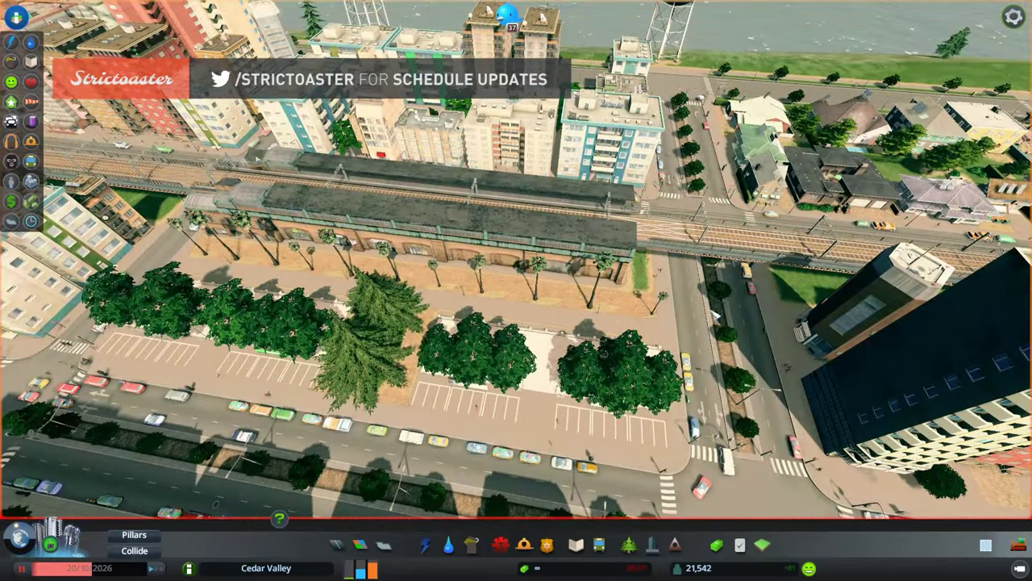
Step: Close the tree panel and swing the view around the rail station
key(Escape)
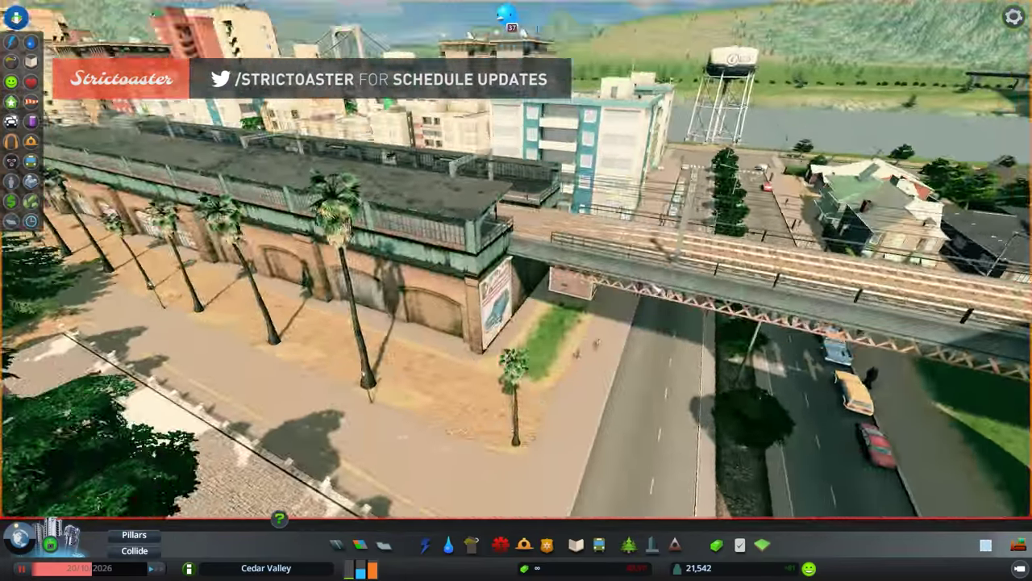
key(q)
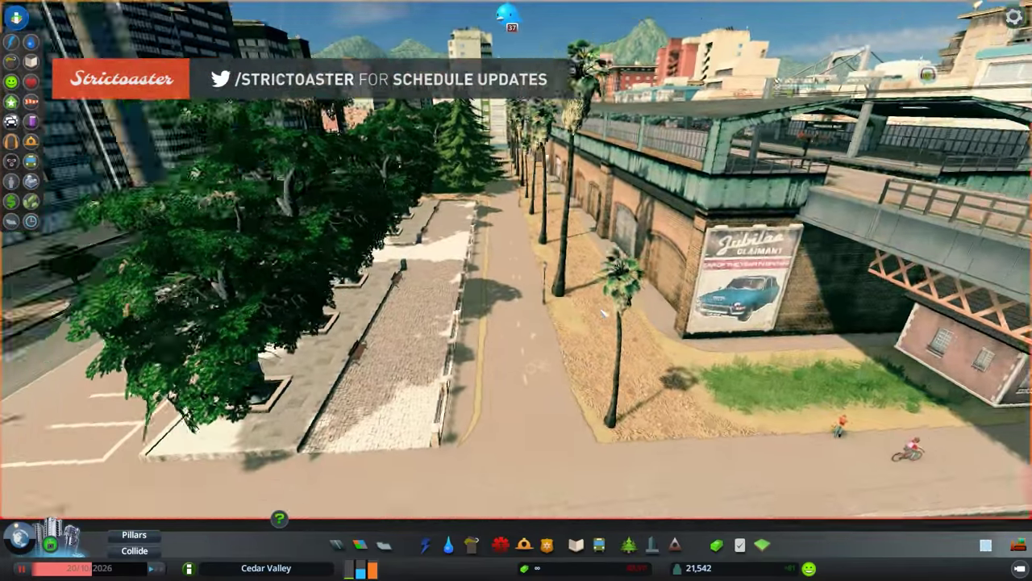
scroll(603, 310, down, 5)
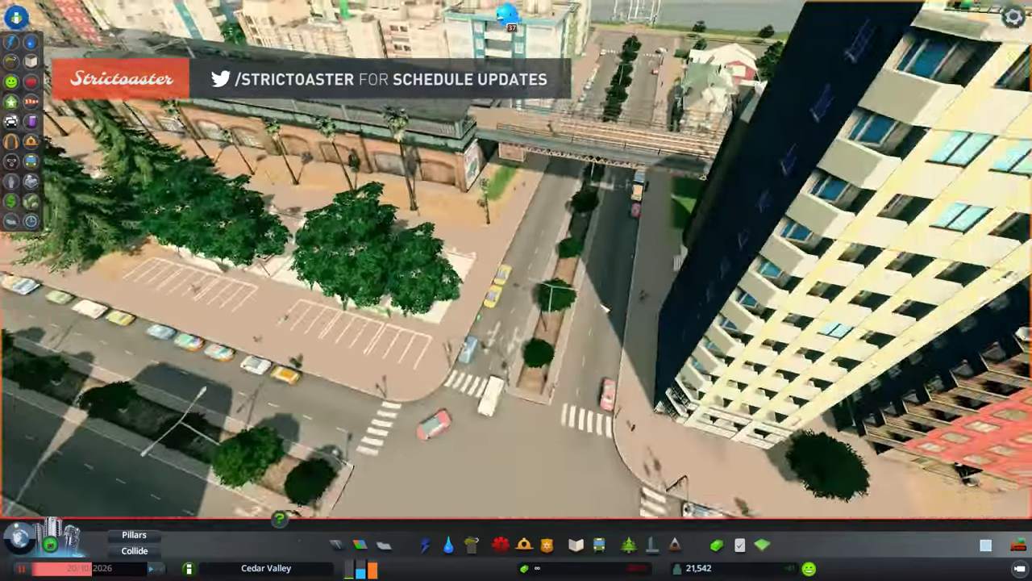
scroll(604, 309, down, 5)
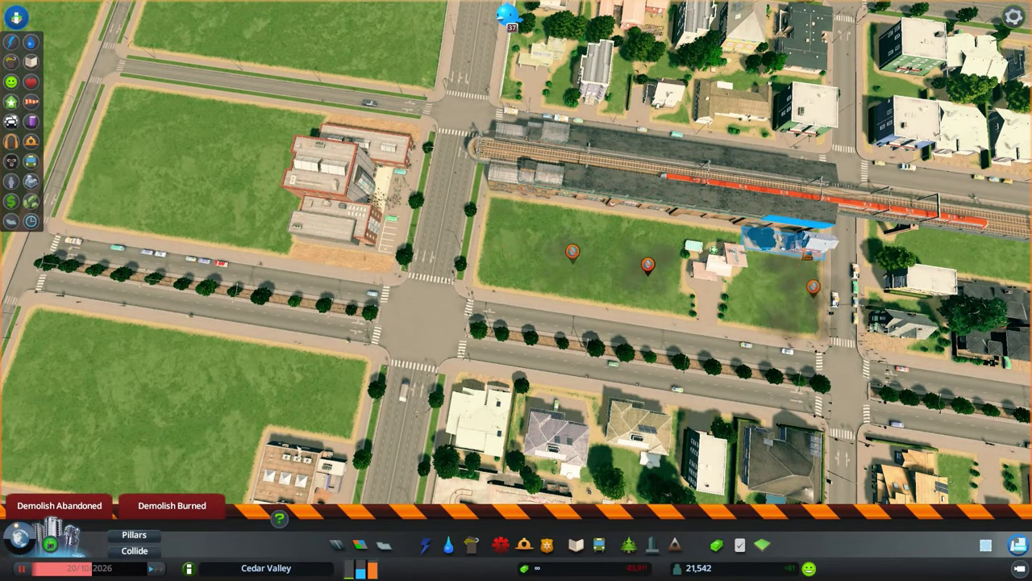
Step: Demolish the small house and place tree parking parks in the left and right lots
click(710, 282)
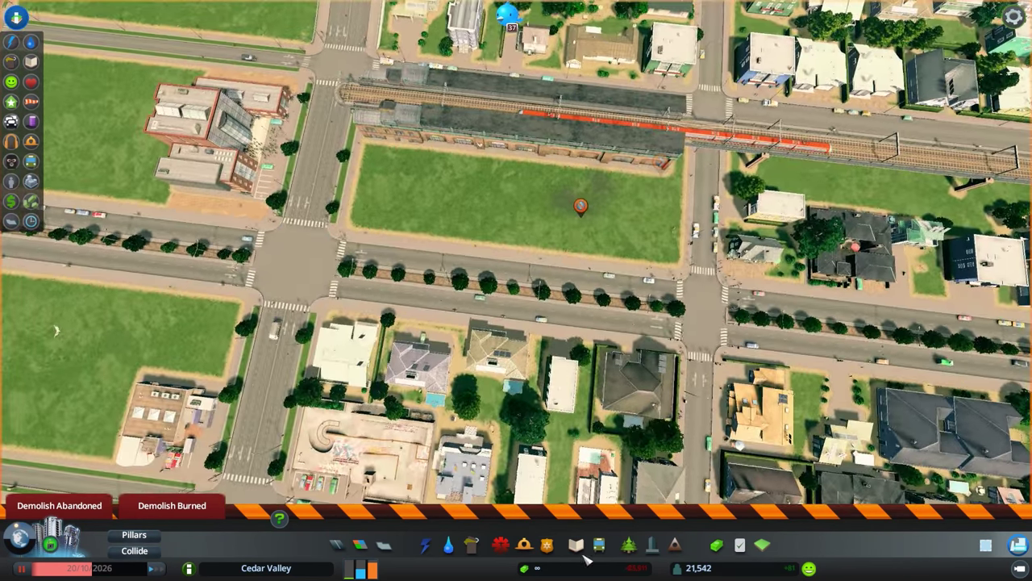
click(628, 545)
click(341, 466)
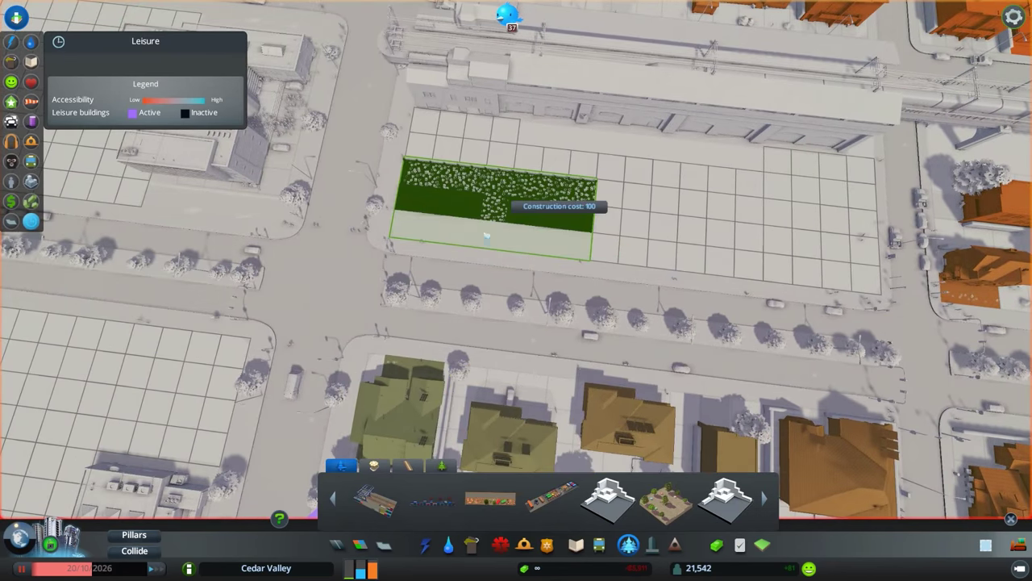
click(492, 189)
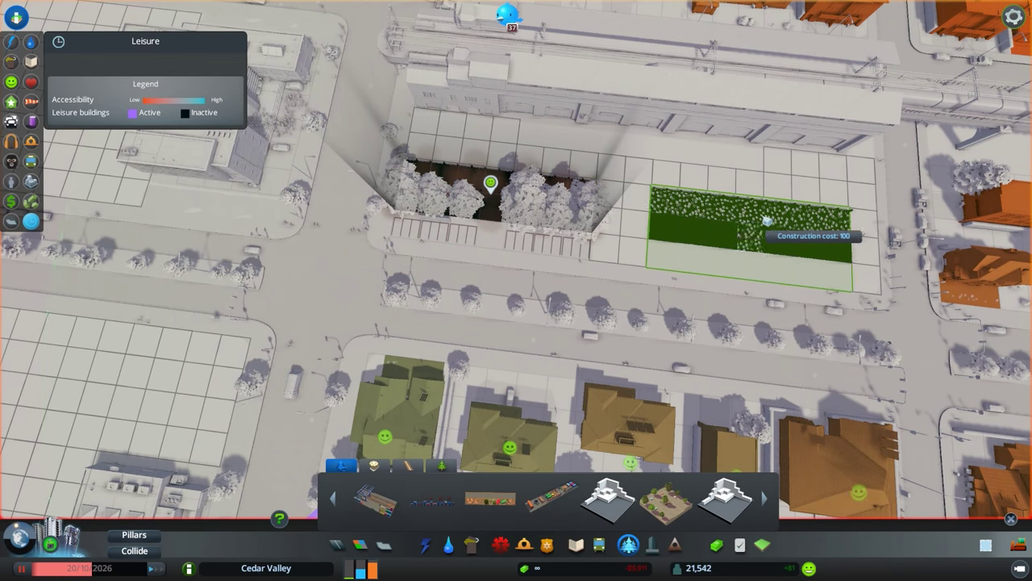
click(831, 222)
Step: Lay a footpath strip between the two parking parks
click(407, 466)
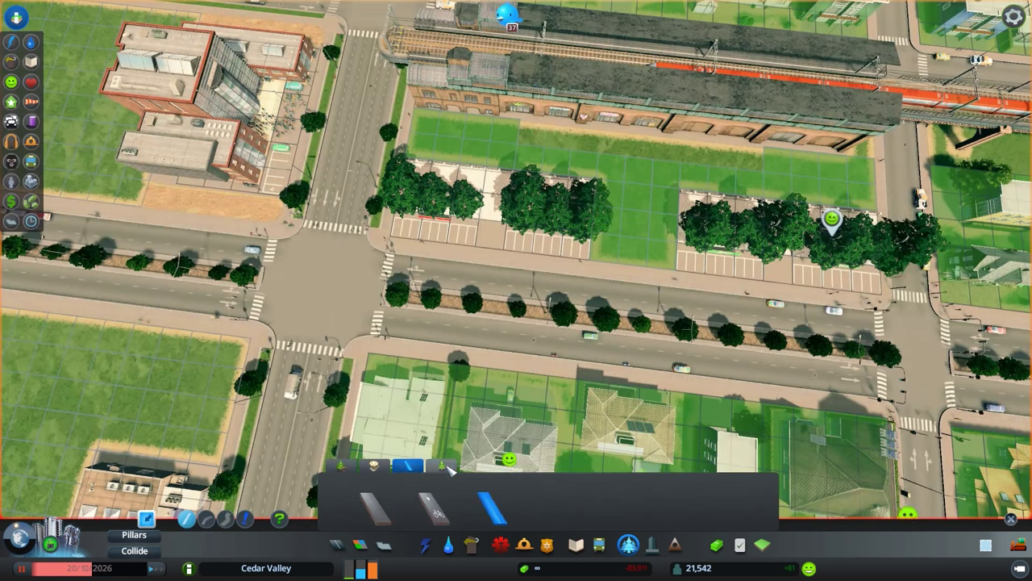
click(611, 181)
click(613, 257)
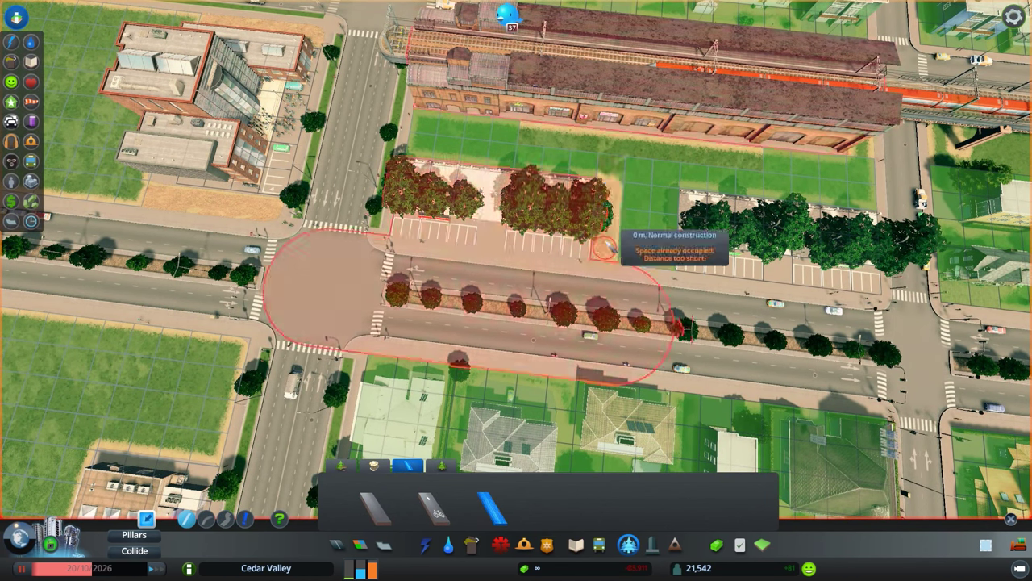
Step: Lay two paths along the station front, the second with a different path type
click(668, 196)
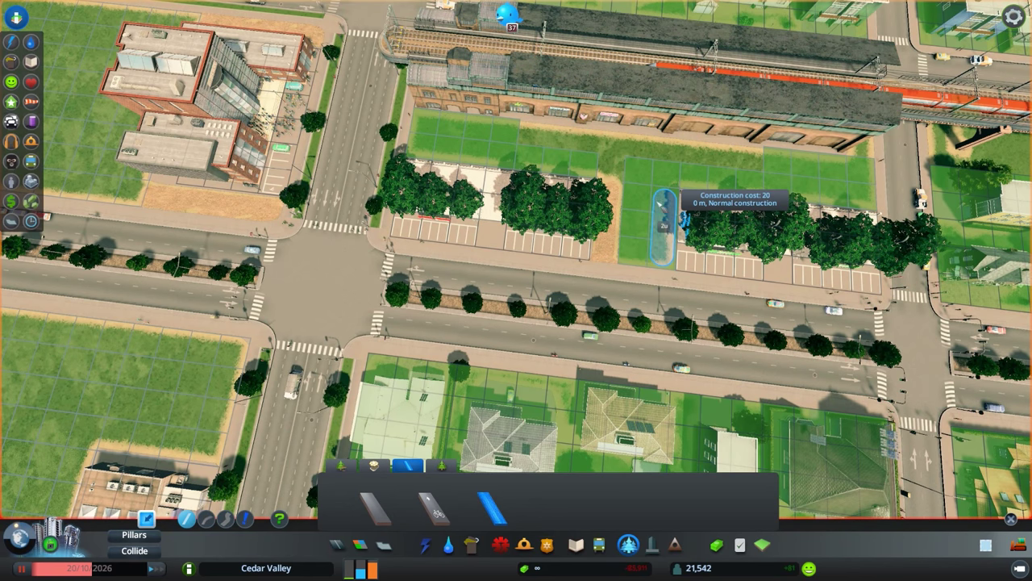
click(424, 119)
click(879, 149)
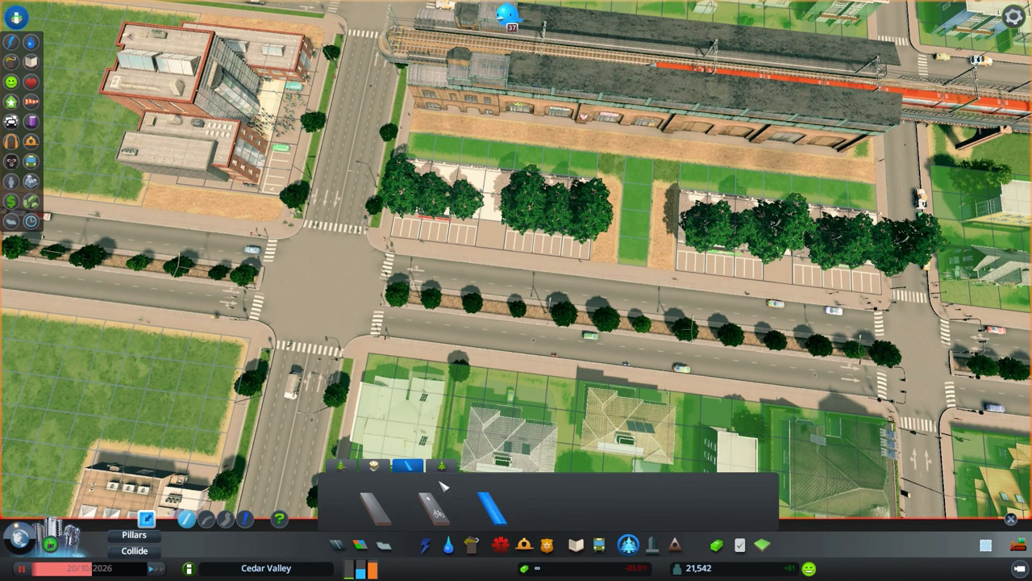
click(433, 507)
click(413, 148)
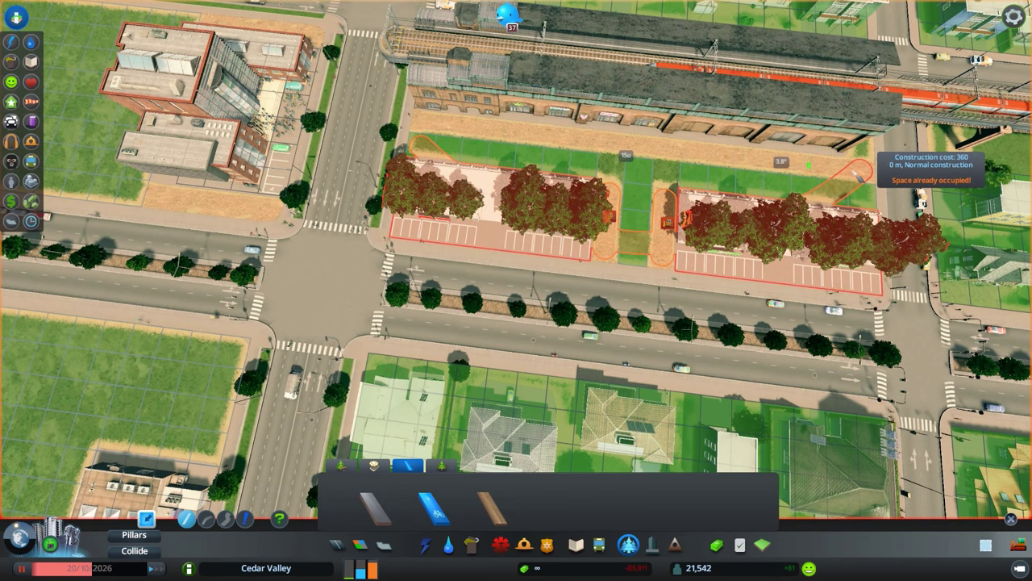
click(870, 197)
scroll(823, 311, down, 5)
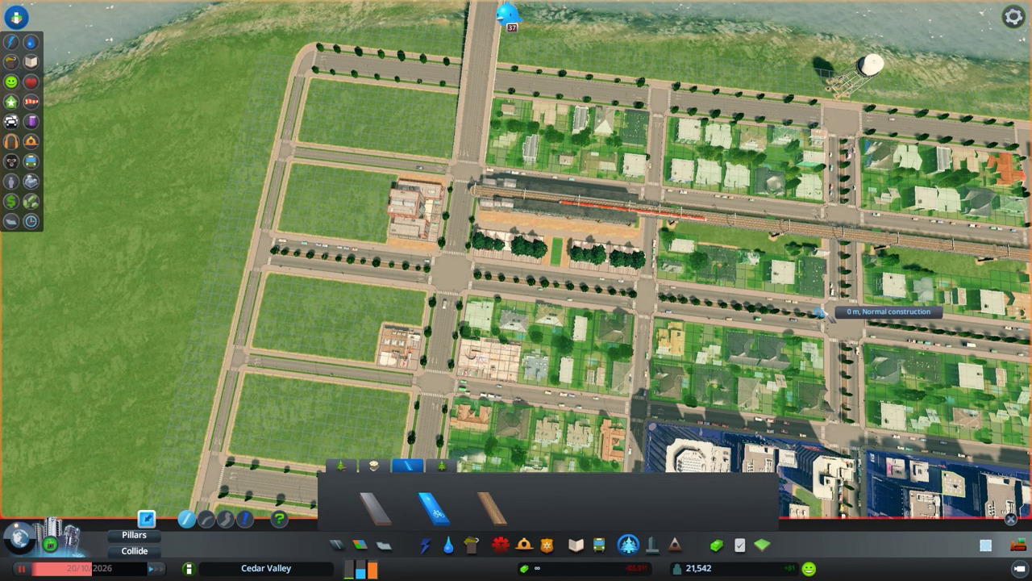
scroll(823, 311, up, 5)
scroll(691, 226, up, 3)
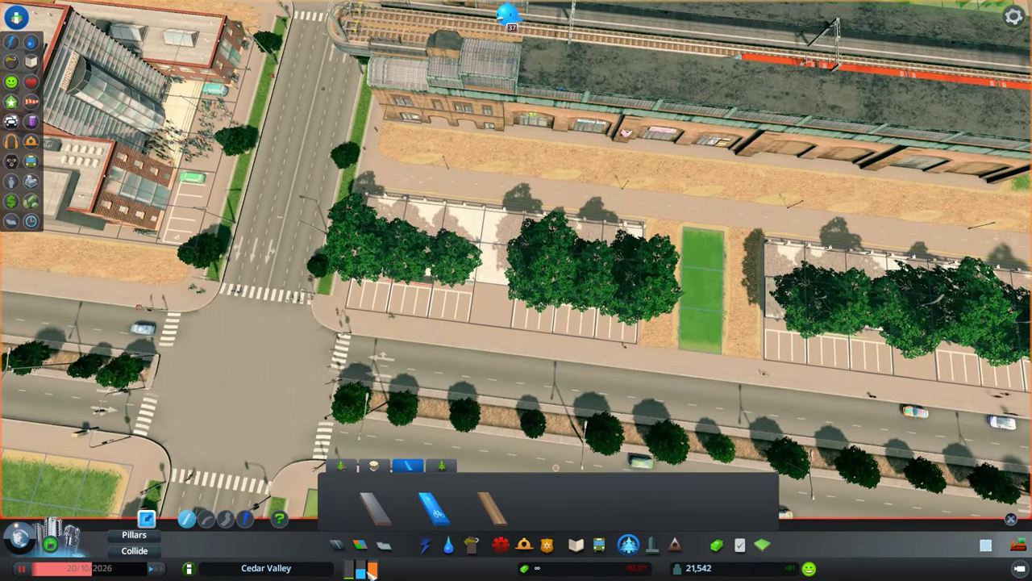
click(360, 544)
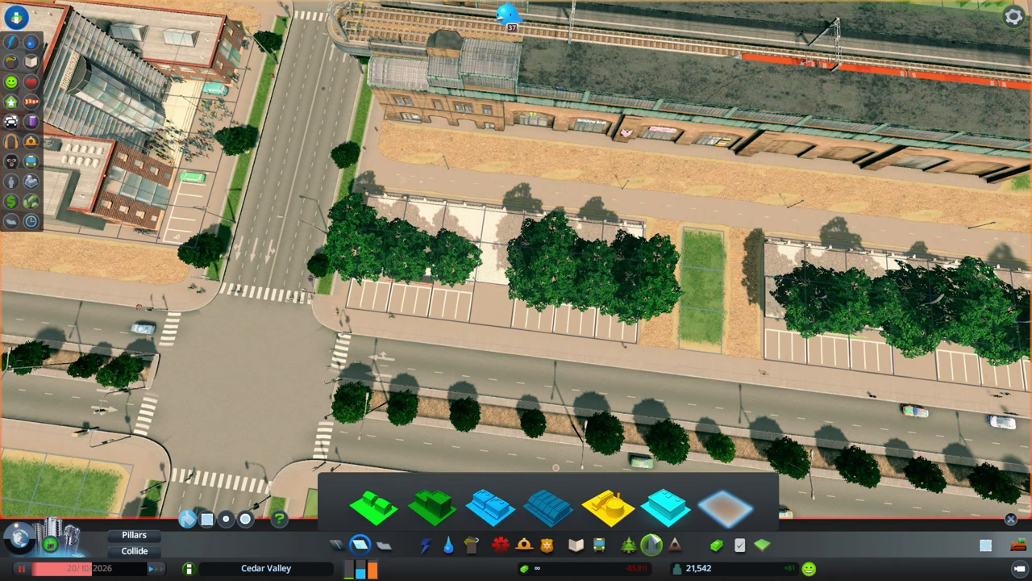
Step: Plant a conifer tree on the grass strip
click(628, 545)
click(441, 466)
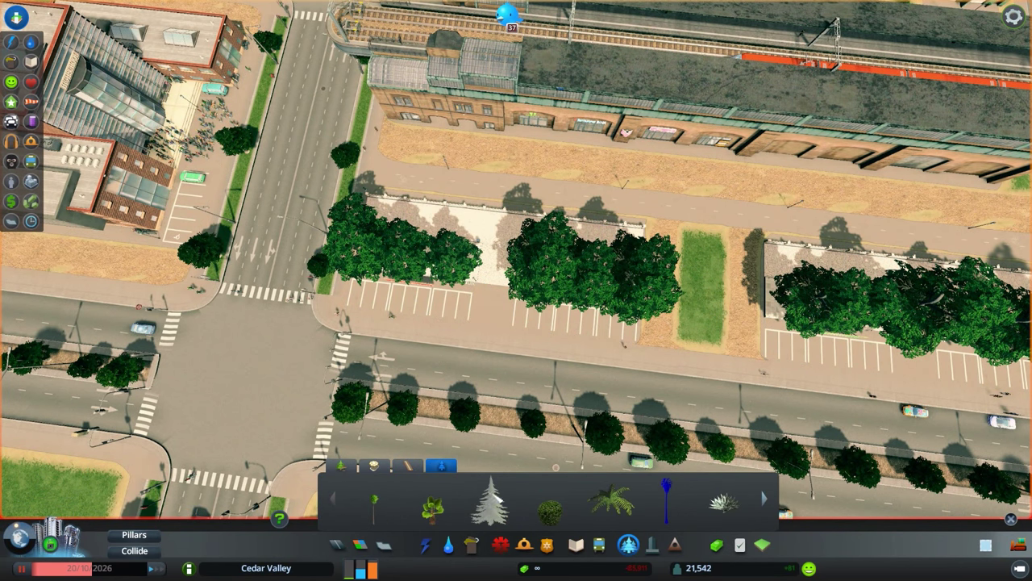
click(493, 501)
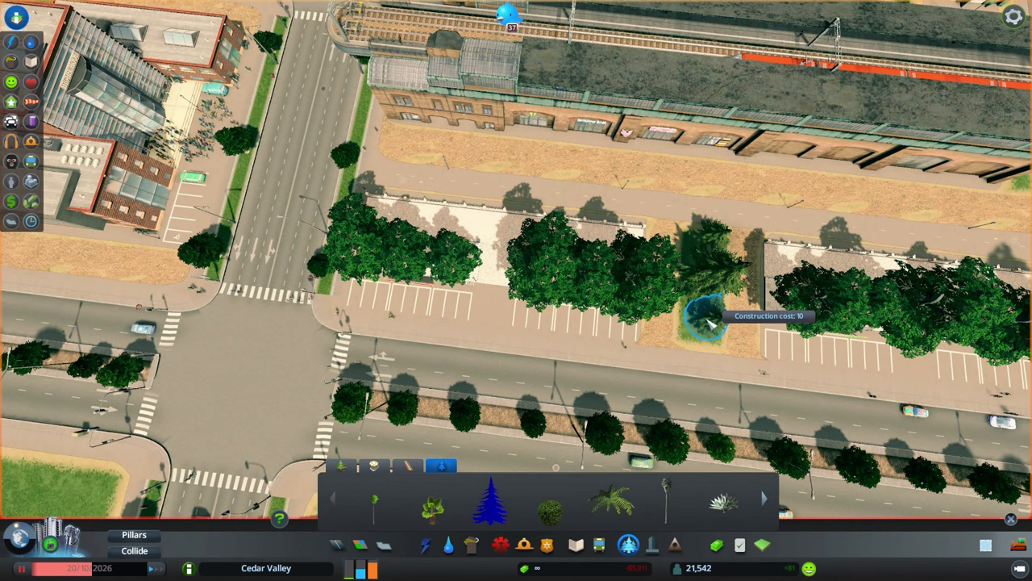
click(706, 318)
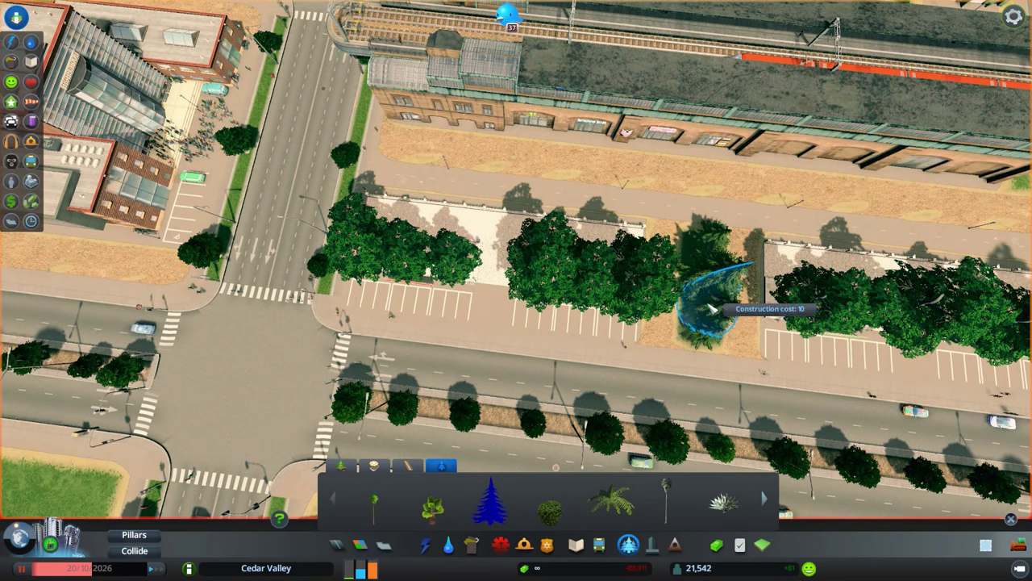
Step: Plant four palm trees along the station sidewalk, panning east past the station
click(666, 500)
click(409, 157)
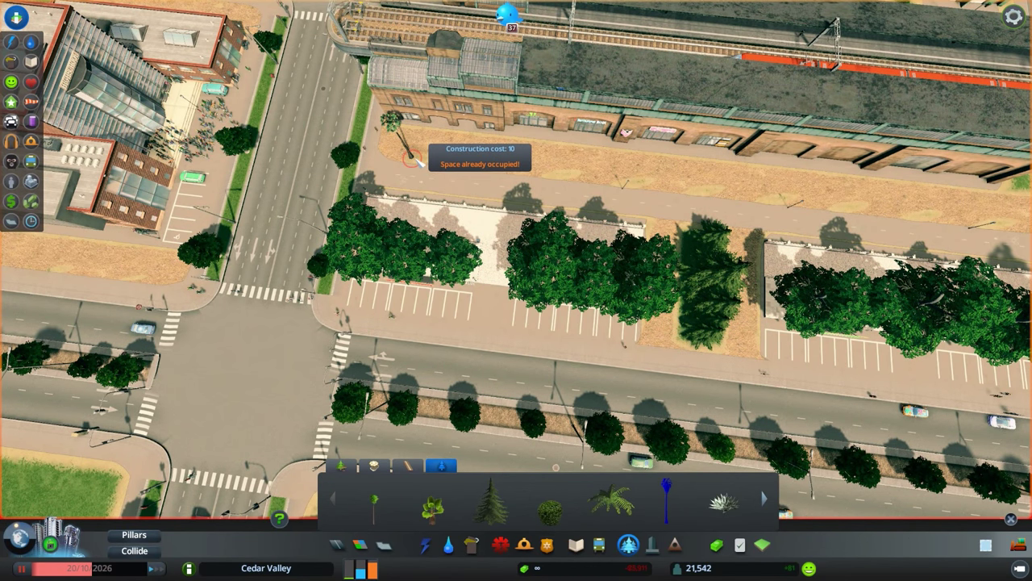
click(461, 165)
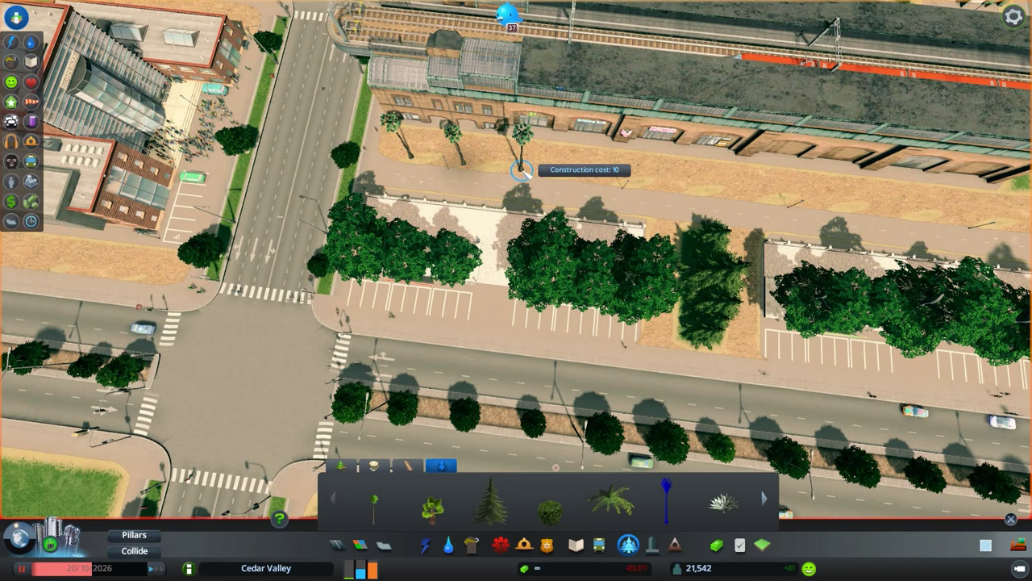
key(d)
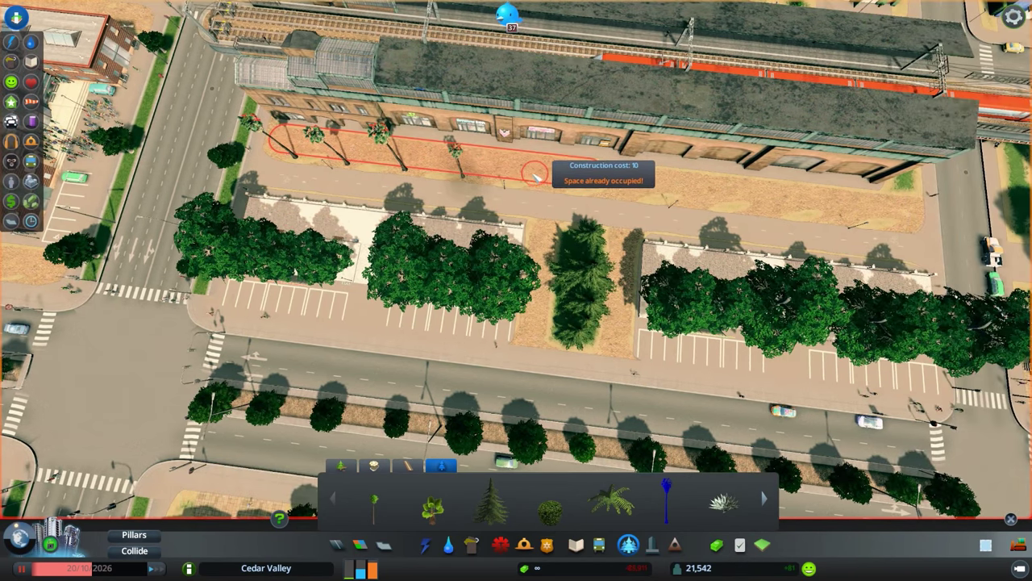
click(530, 174)
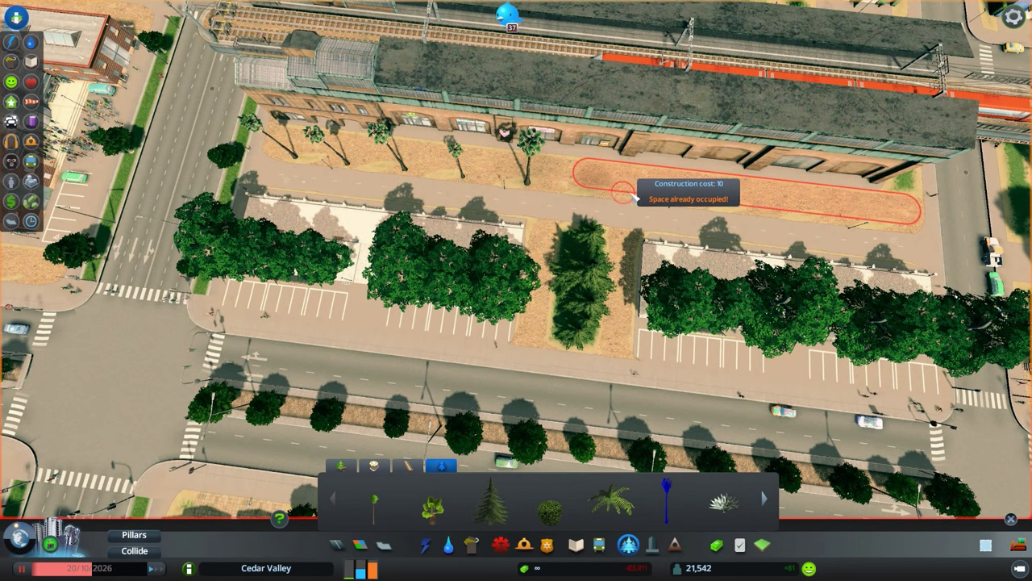
click(655, 199)
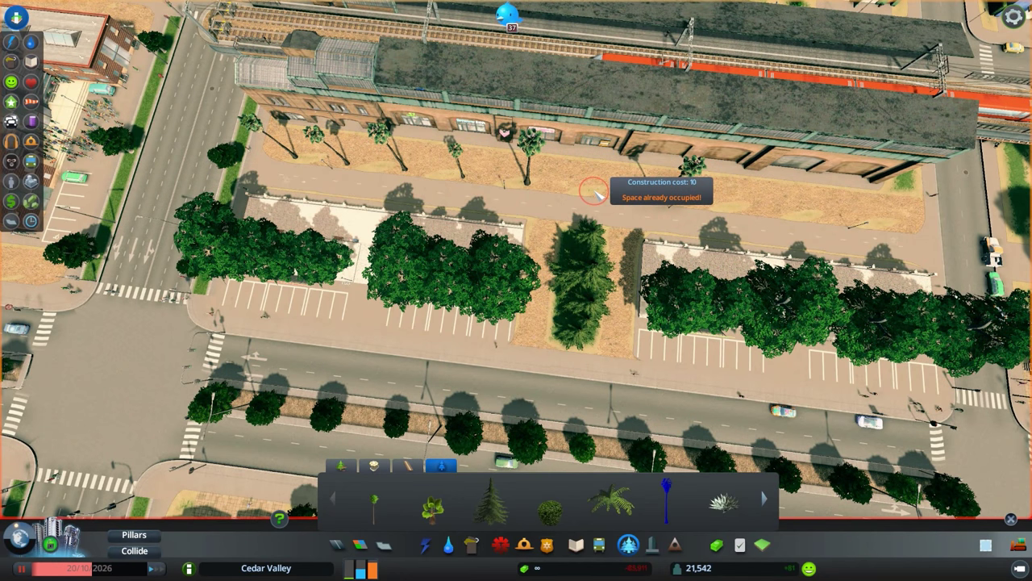
key(d)
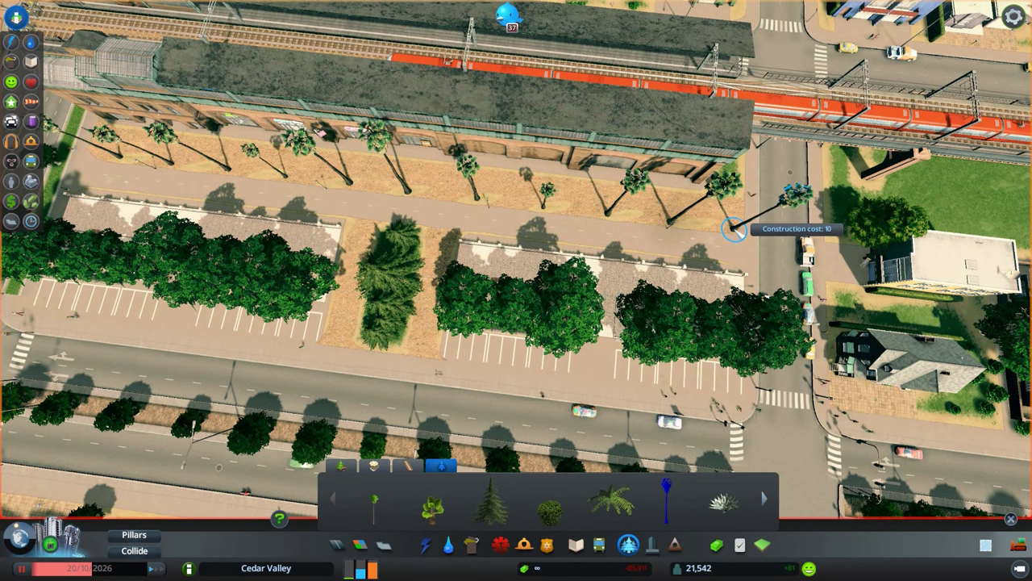
scroll(770, 218, down, 3)
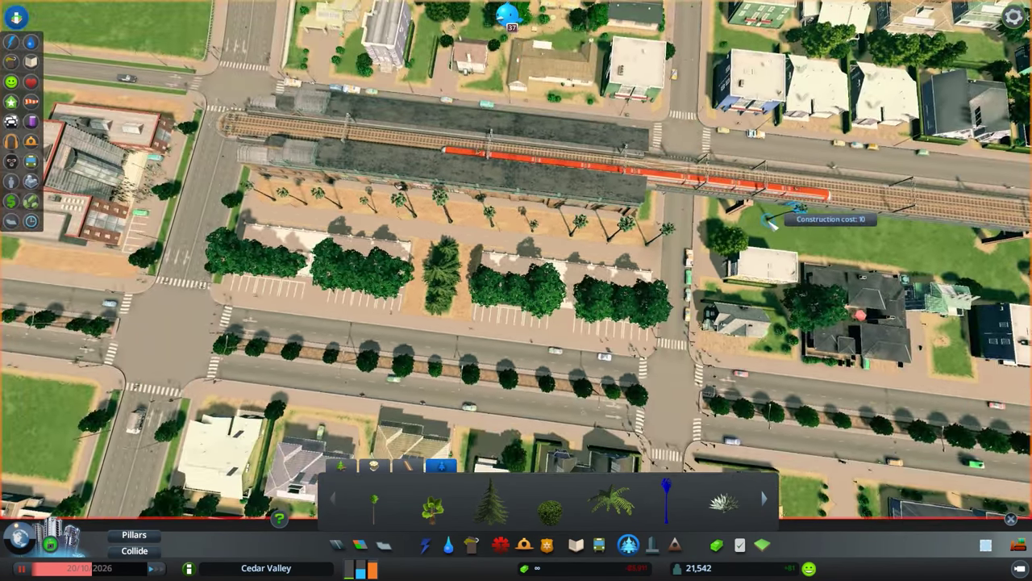
scroll(770, 218, up, 5)
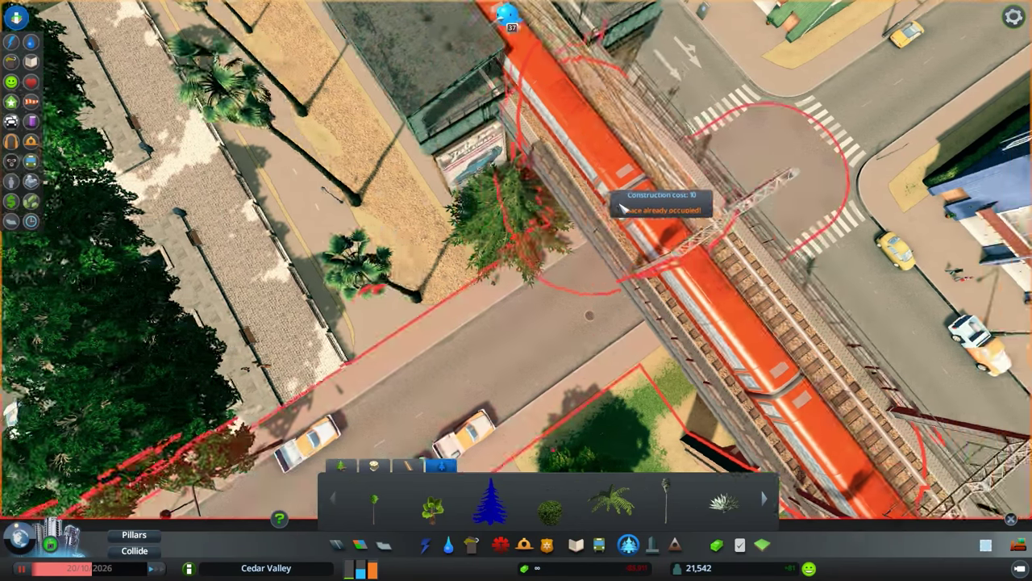
drag(553, 214, 407, 214)
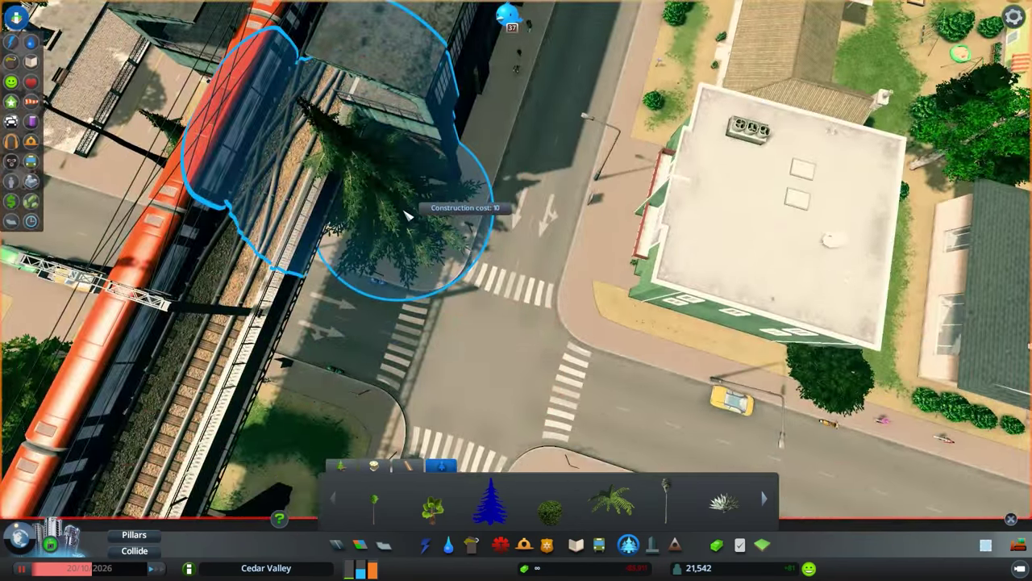
scroll(407, 214, down, 3)
scroll(564, 242, down, 3)
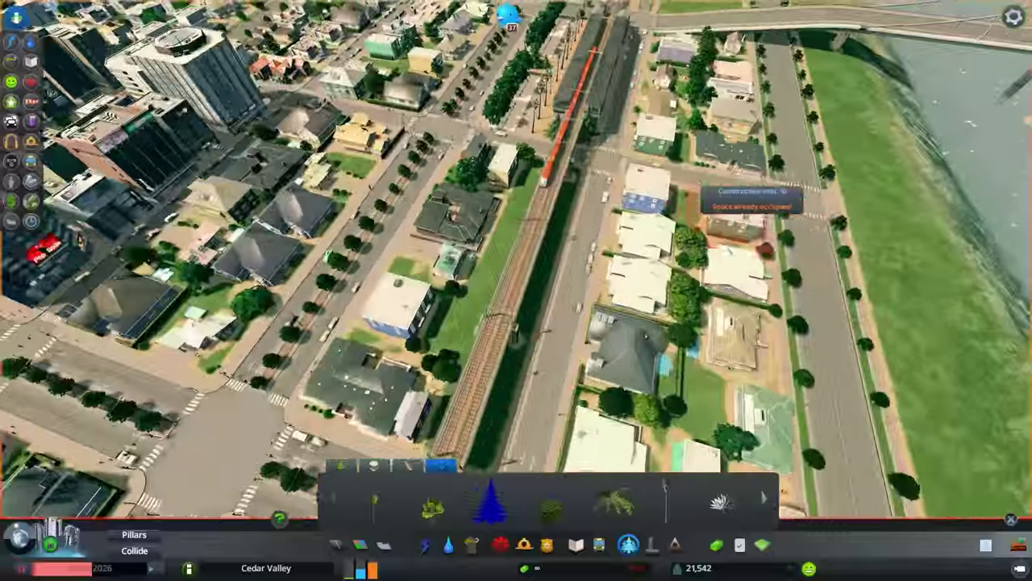
drag(626, 181, 596, 274)
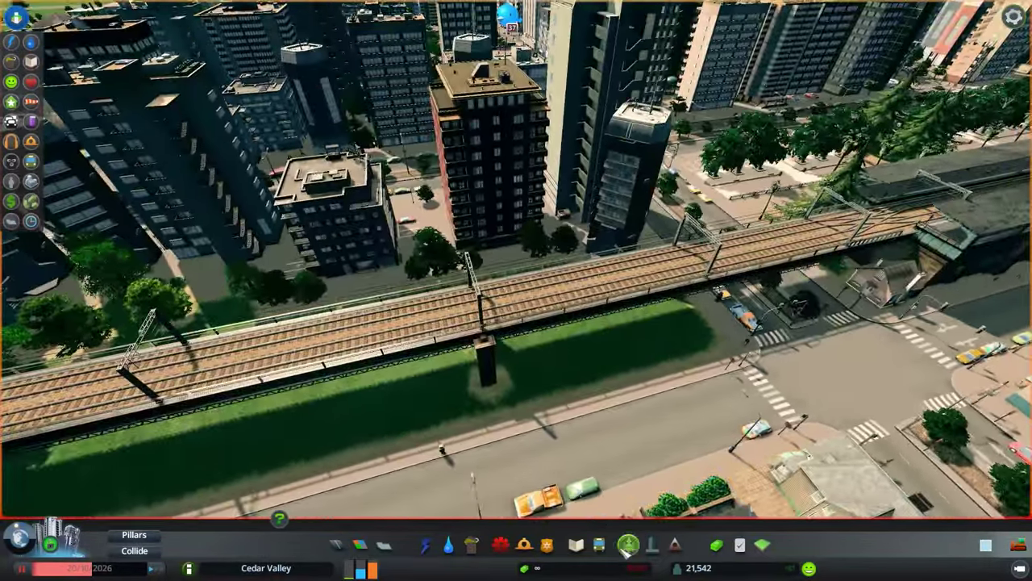
Step: Pick a pedestrian path type and pan along the road under the railway
click(628, 545)
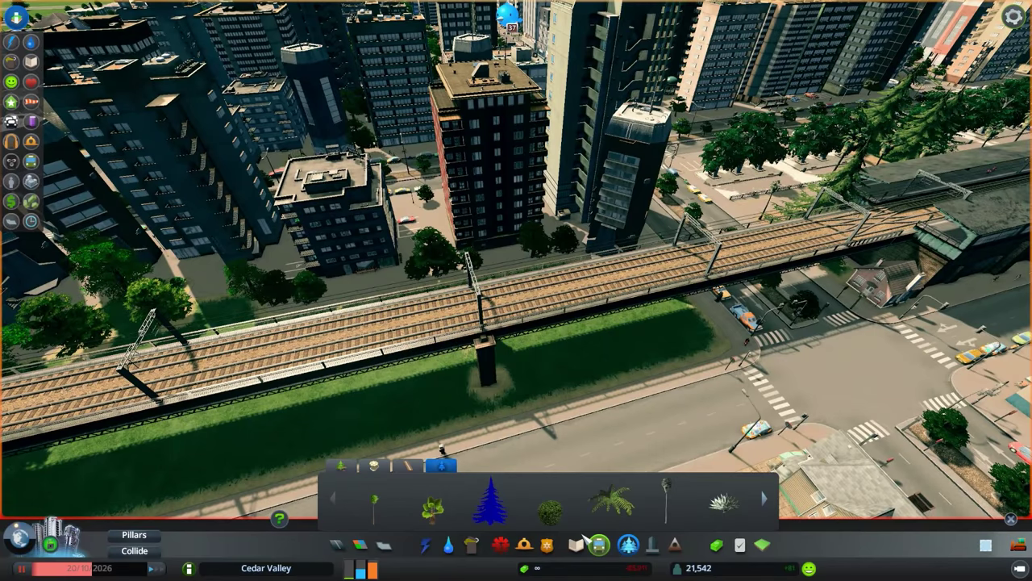
click(409, 466)
click(491, 508)
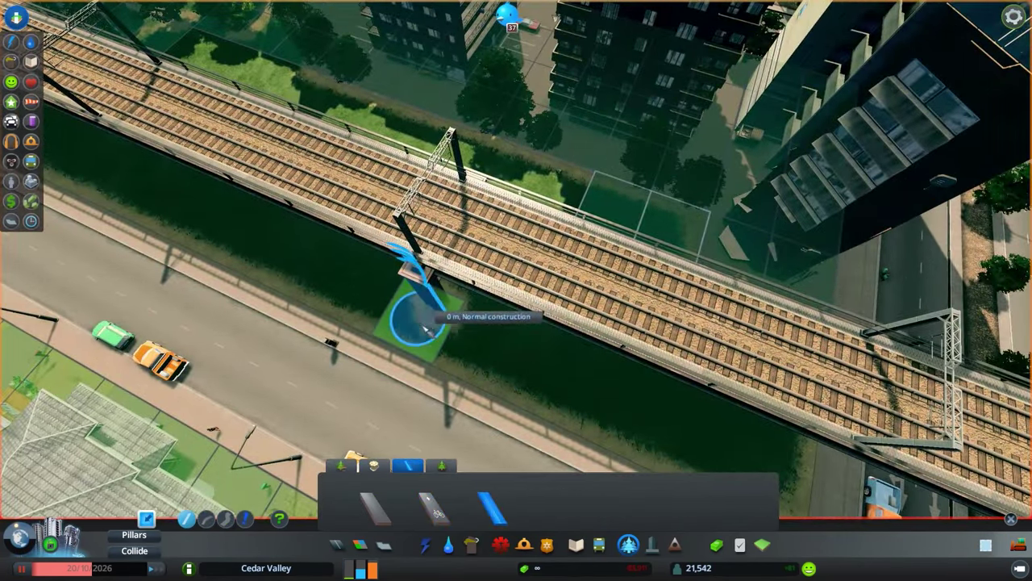
key(s)
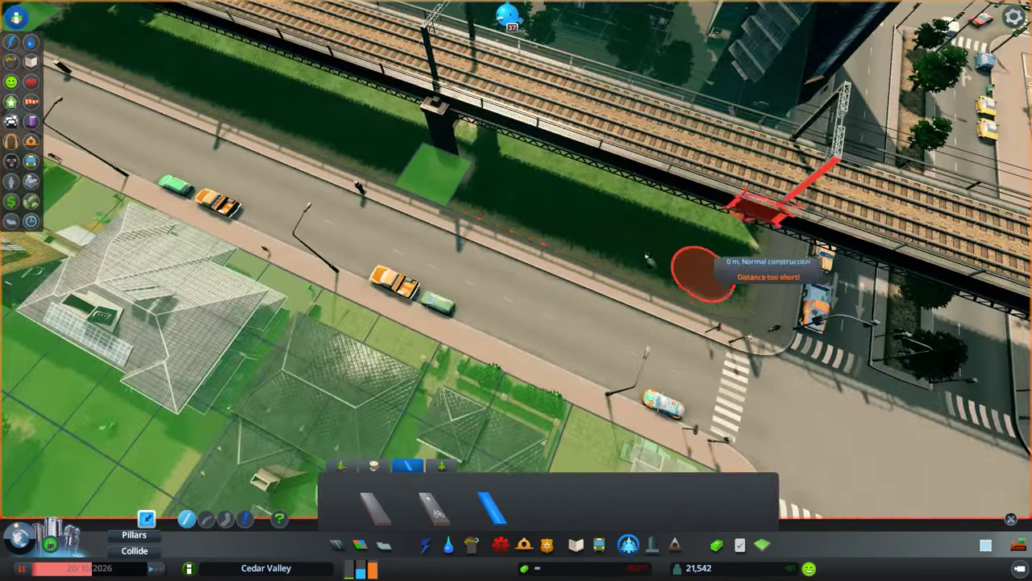
key(a)
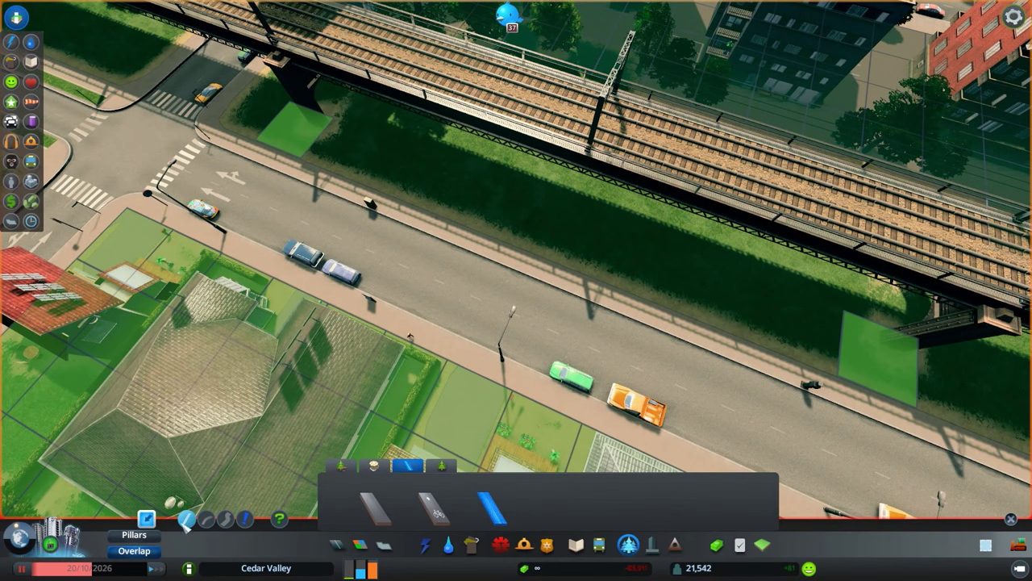
key(d)
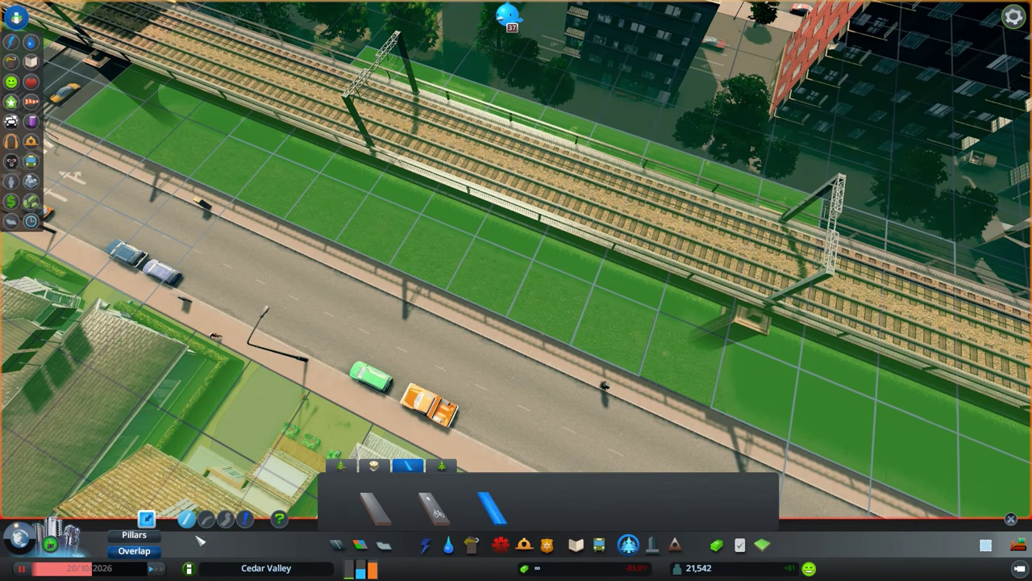
Step: Dezone the lots beneath the elevated railway, then put the zoning tools away
click(387, 546)
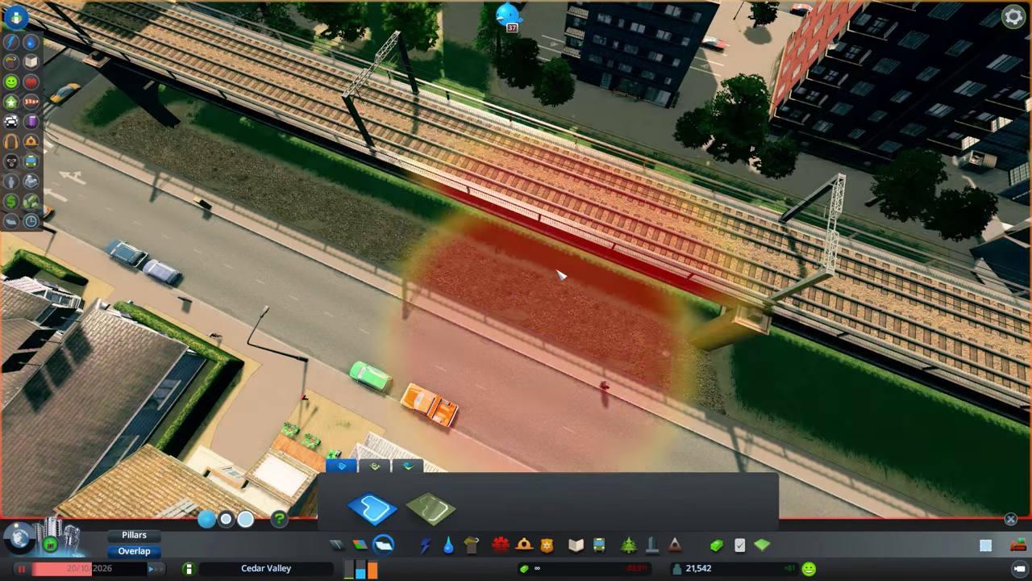
click(361, 544)
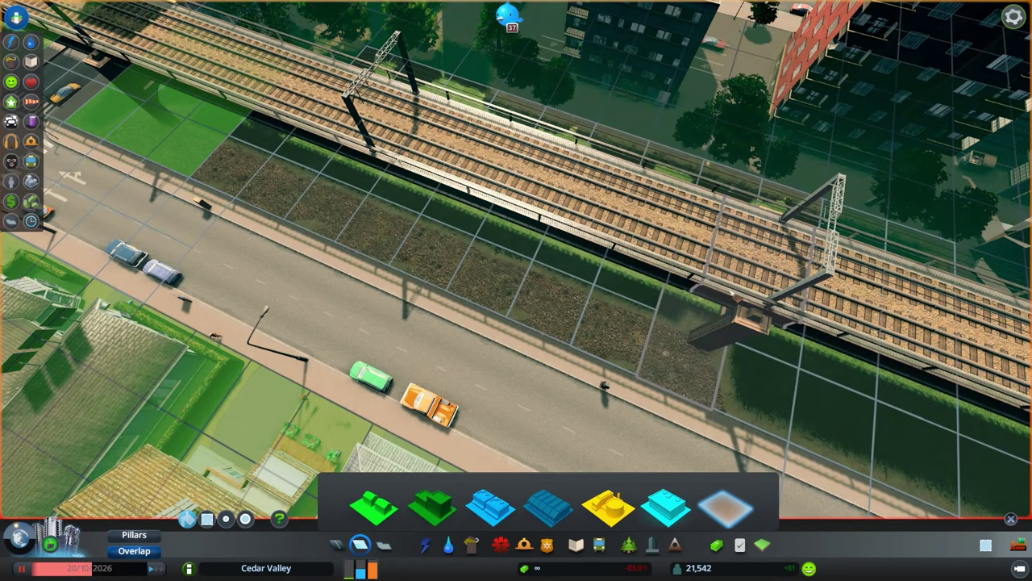
key(q)
key(e)
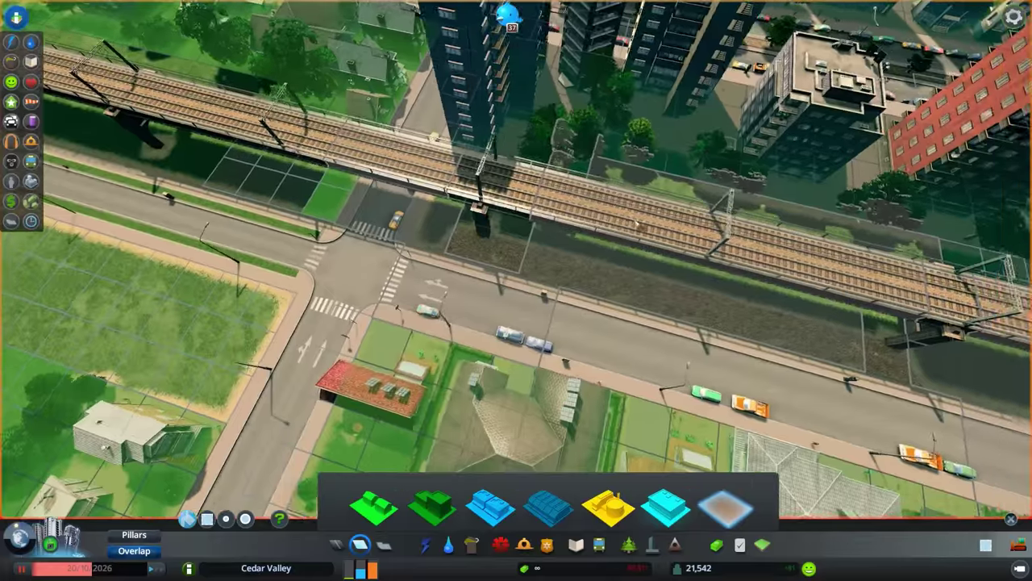
key(s)
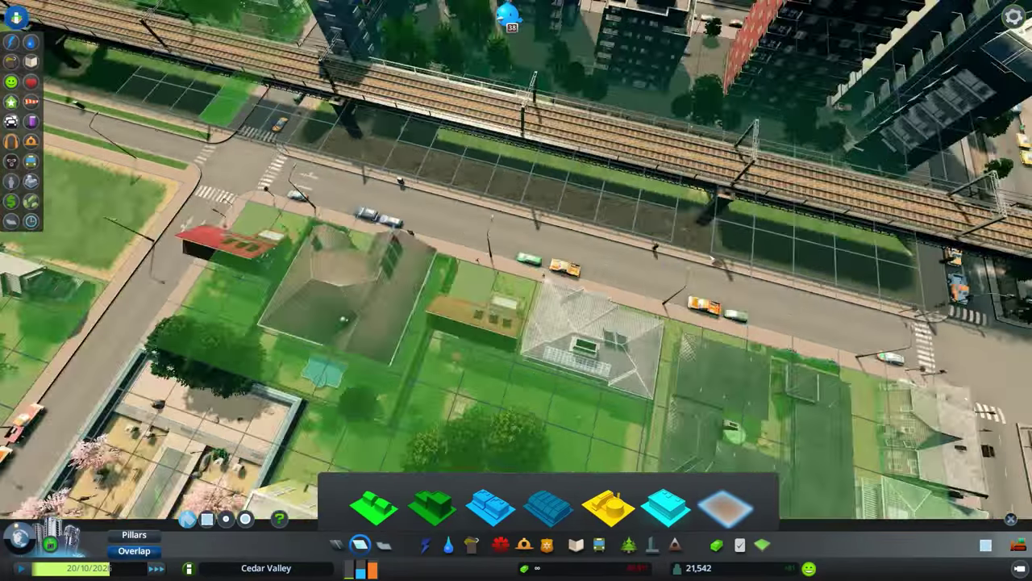
key(a)
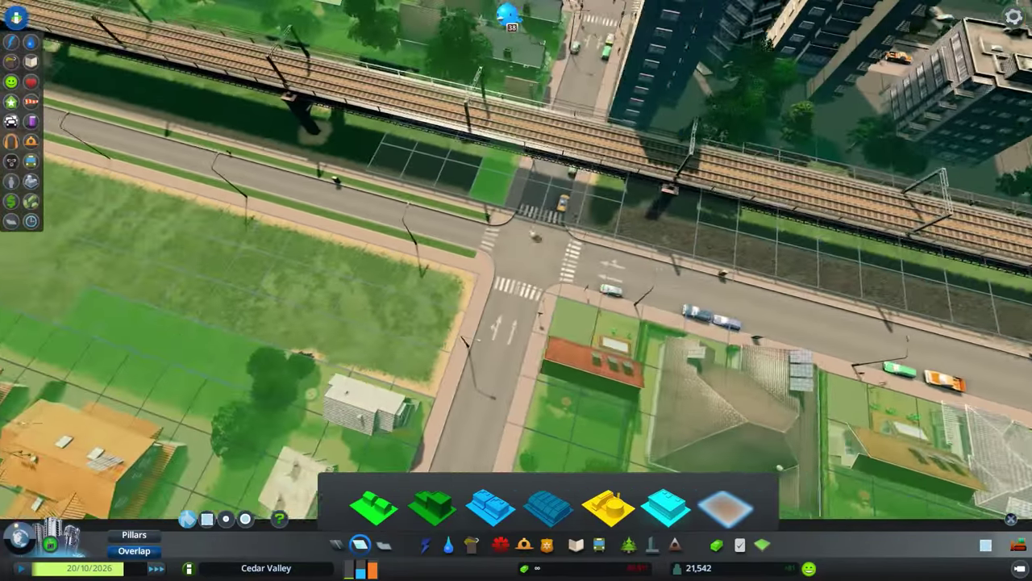
key(e)
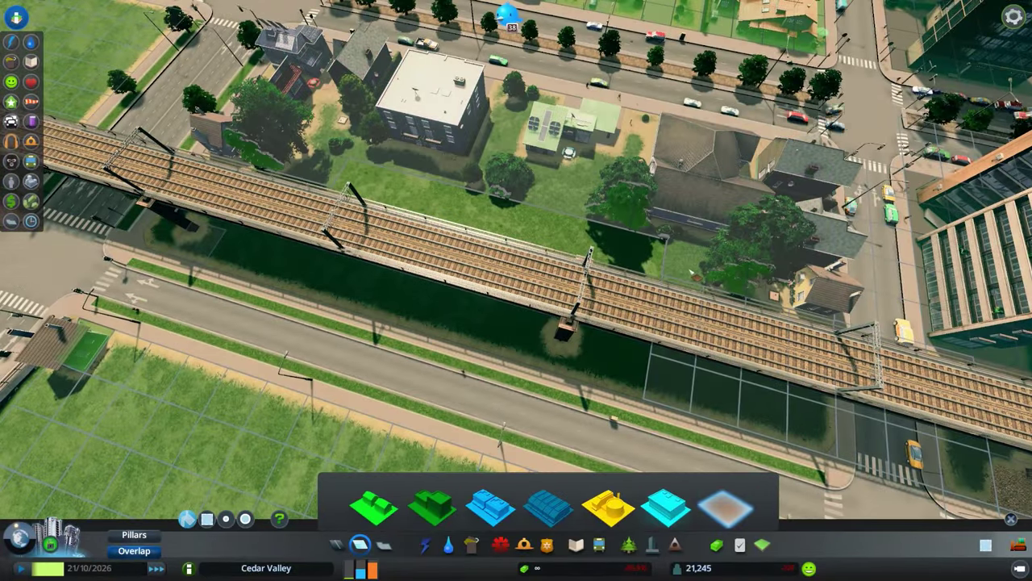
key(s)
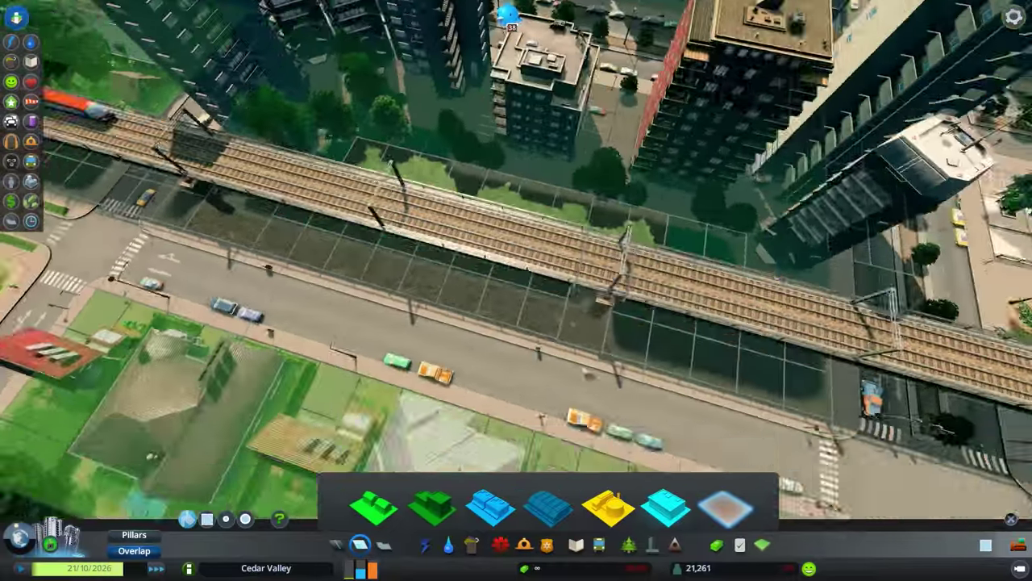
key(d)
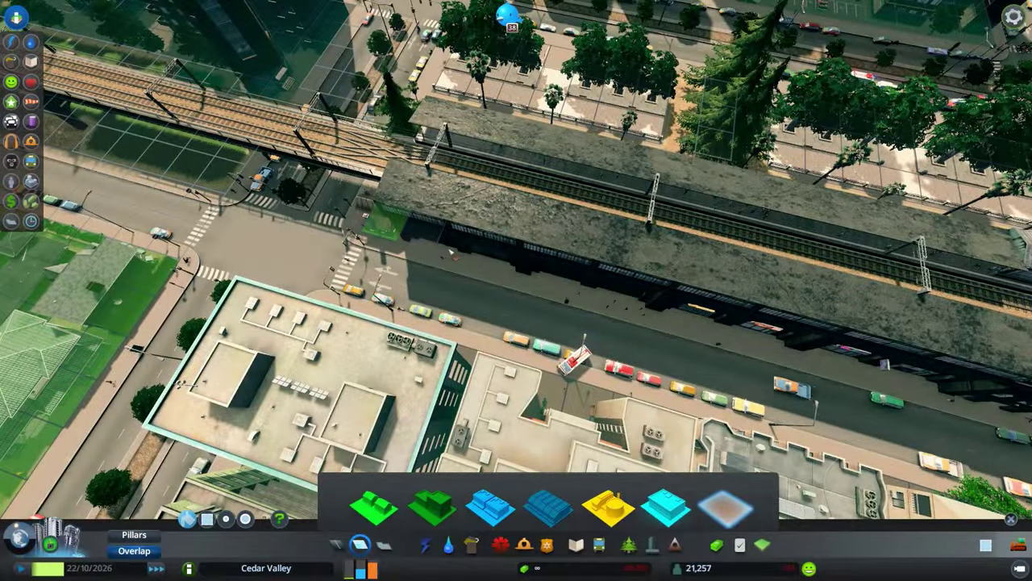
key(Escape)
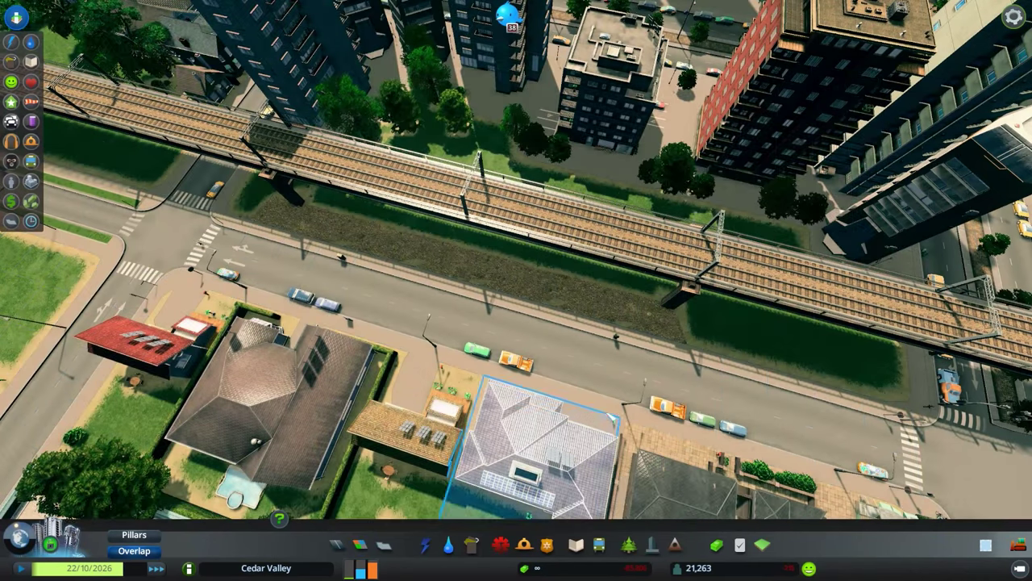
scroll(533, 419, up, 5)
scroll(561, 273, up, 3)
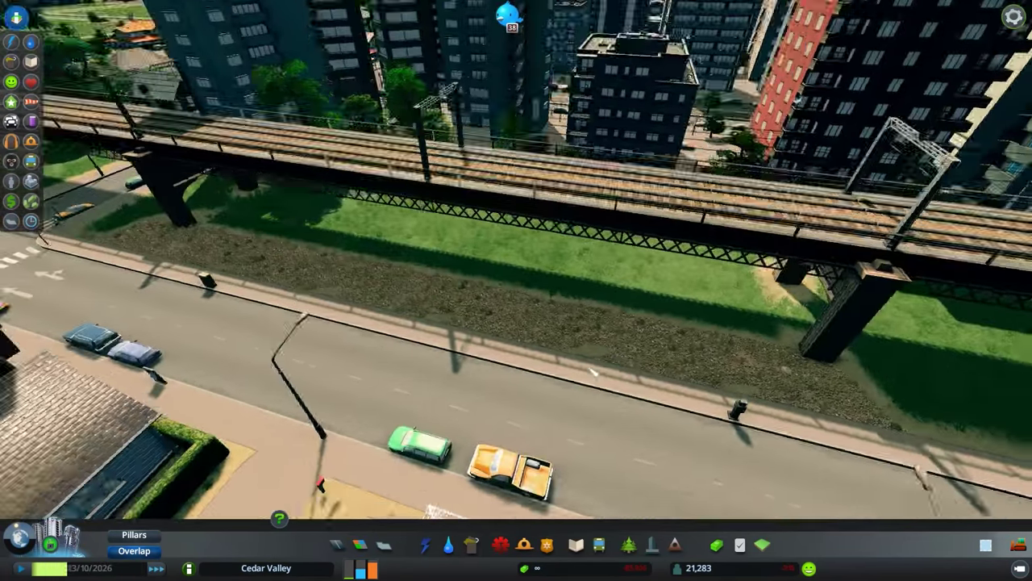
scroll(561, 272, down, 5)
click(628, 545)
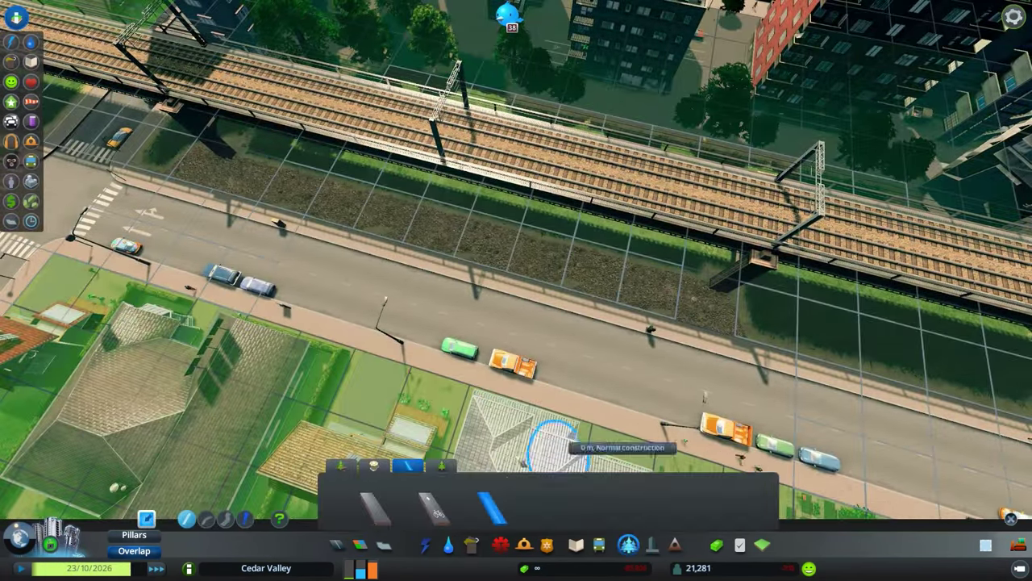
key(a)
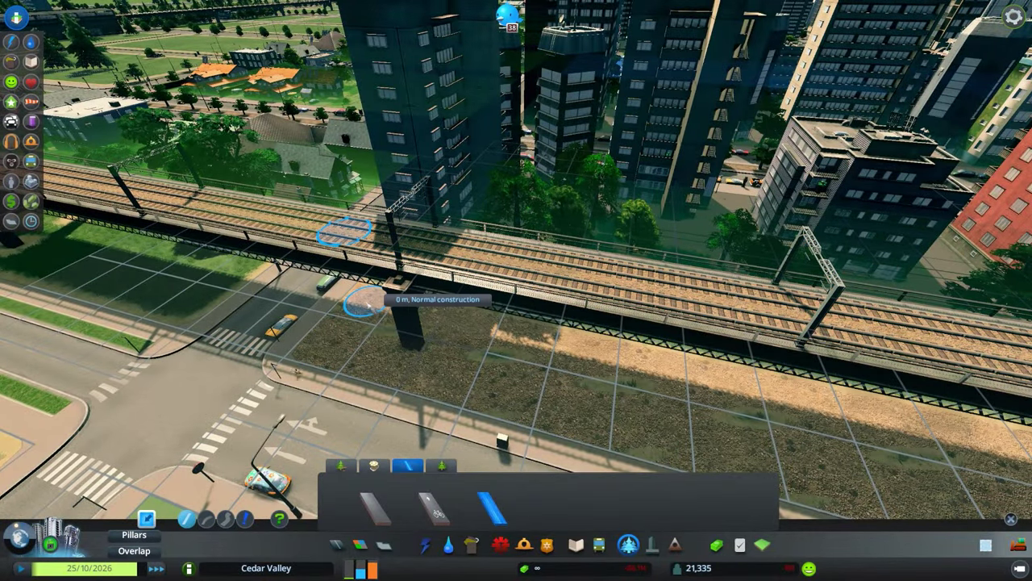
key(f)
key(d)
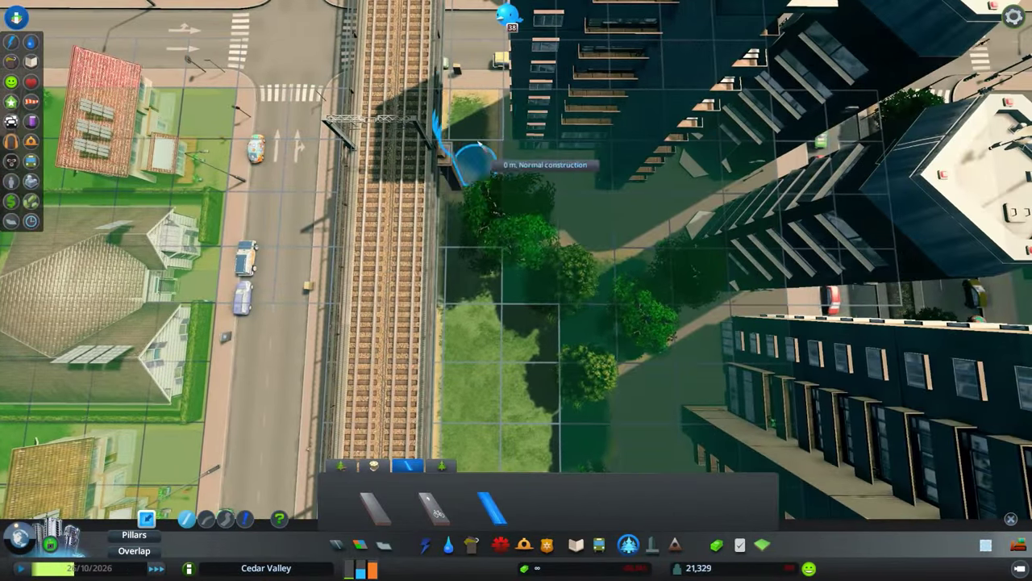
click(484, 105)
key(s)
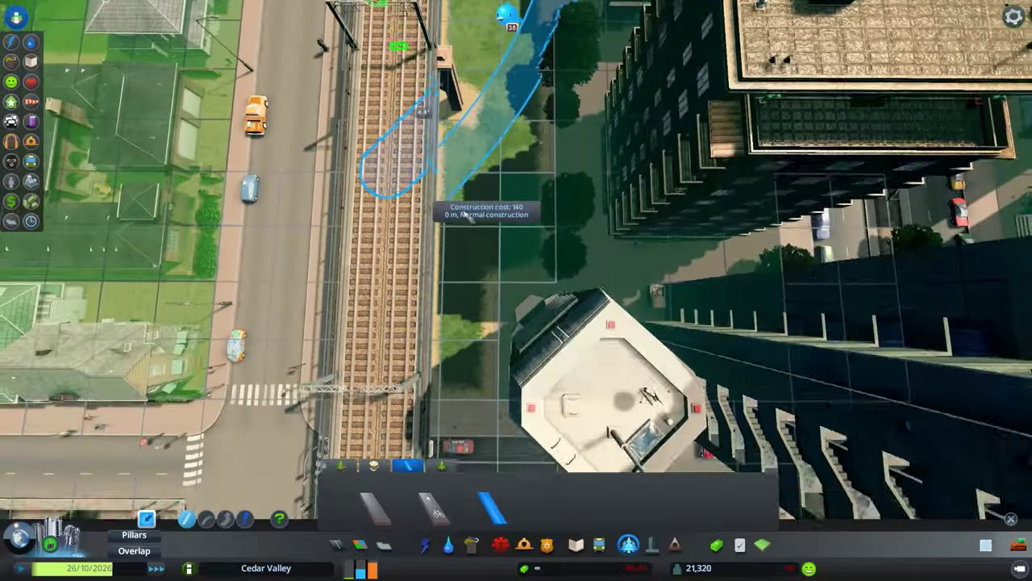
key(s)
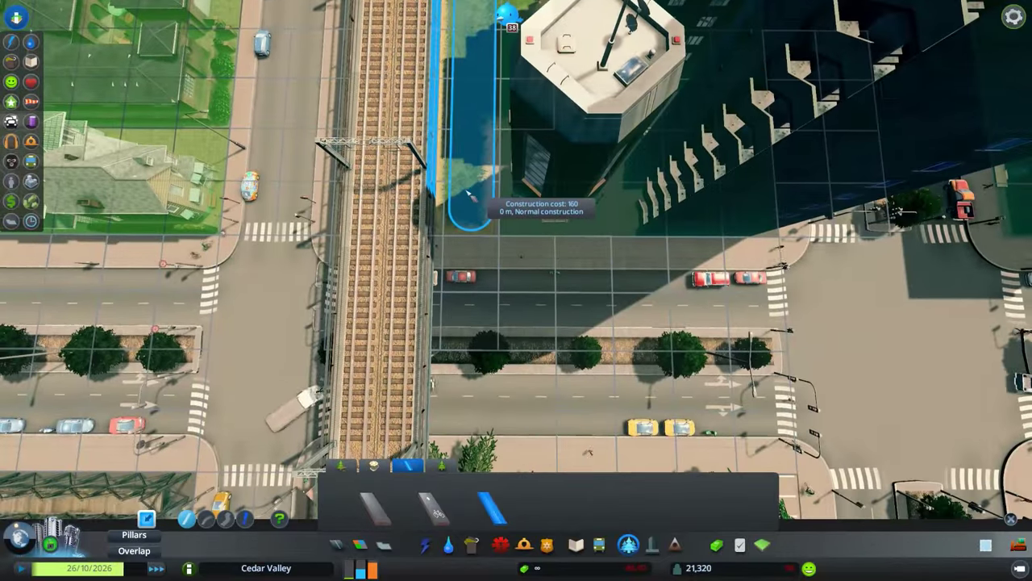
key(r)
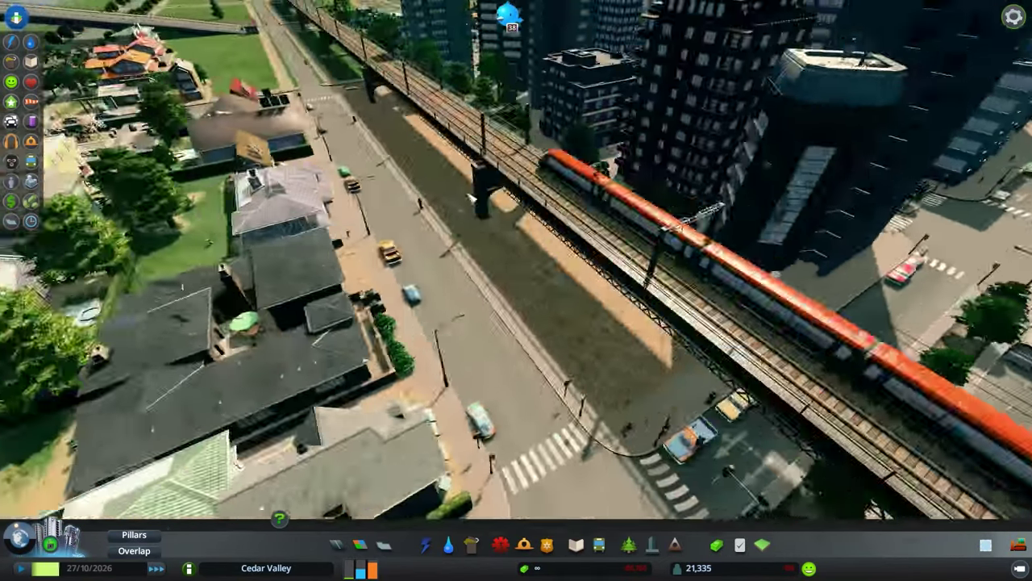
key(Escape)
key(w)
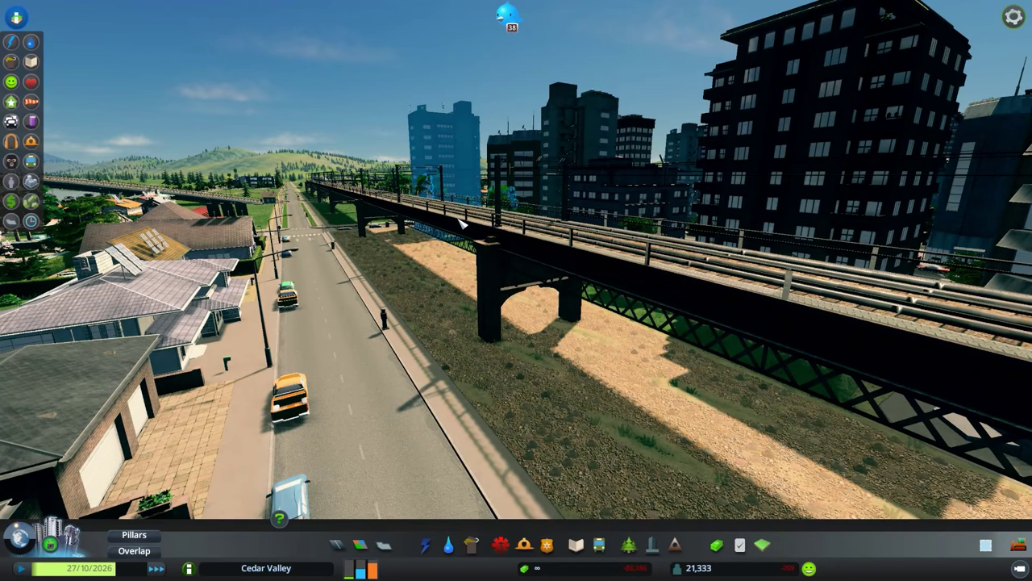
key(f)
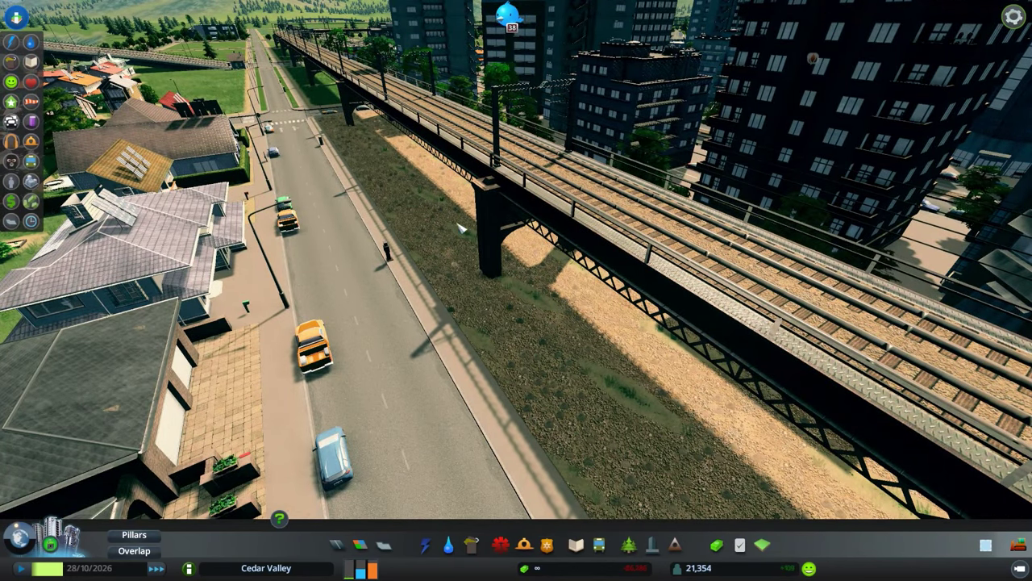
key(r)
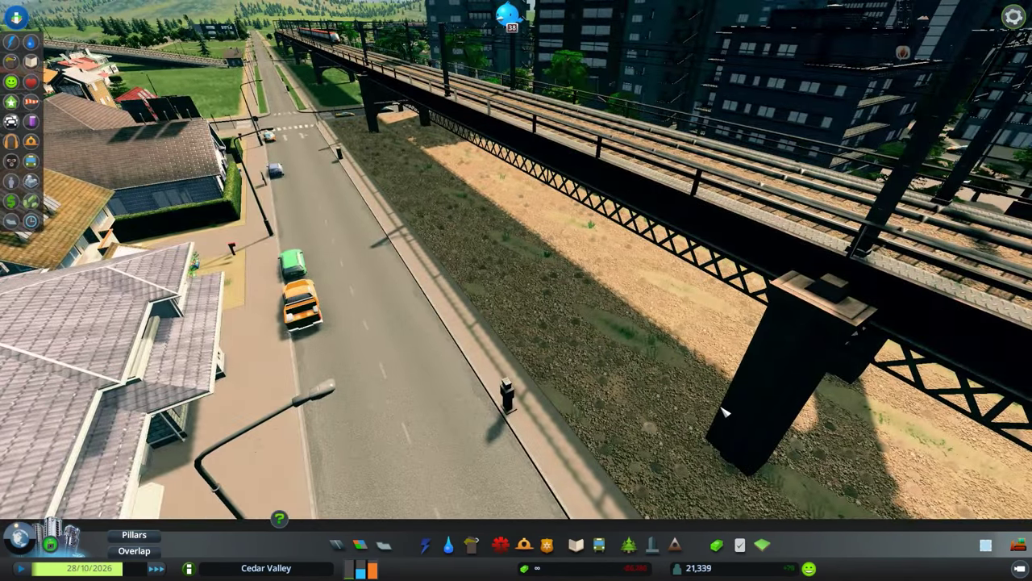
key(f)
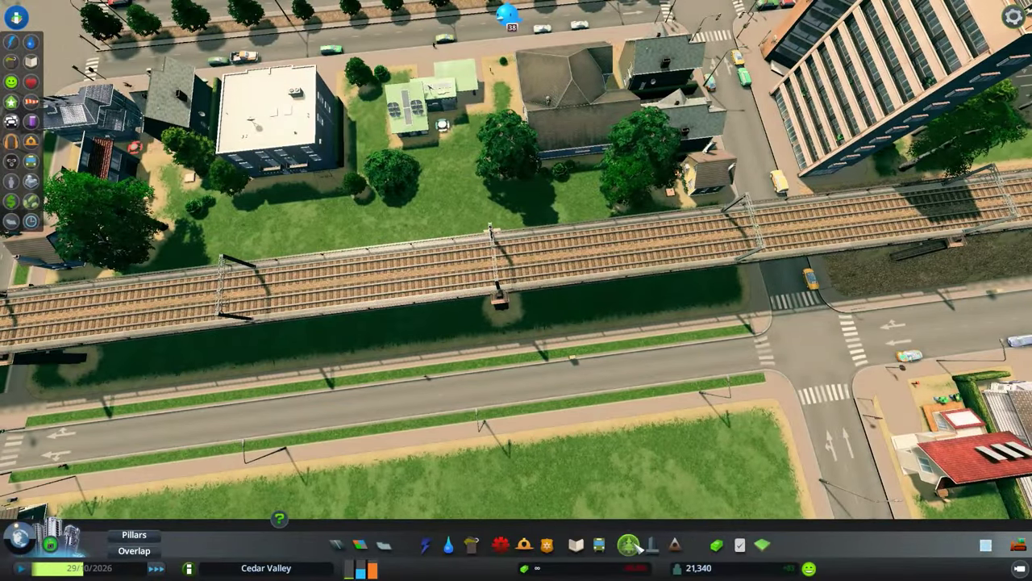
click(633, 546)
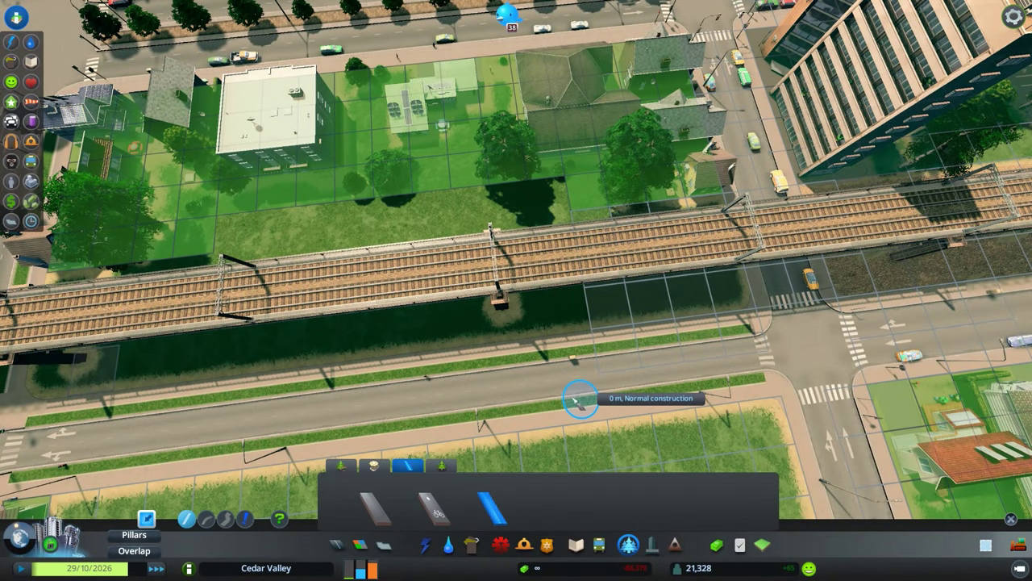
click(713, 300)
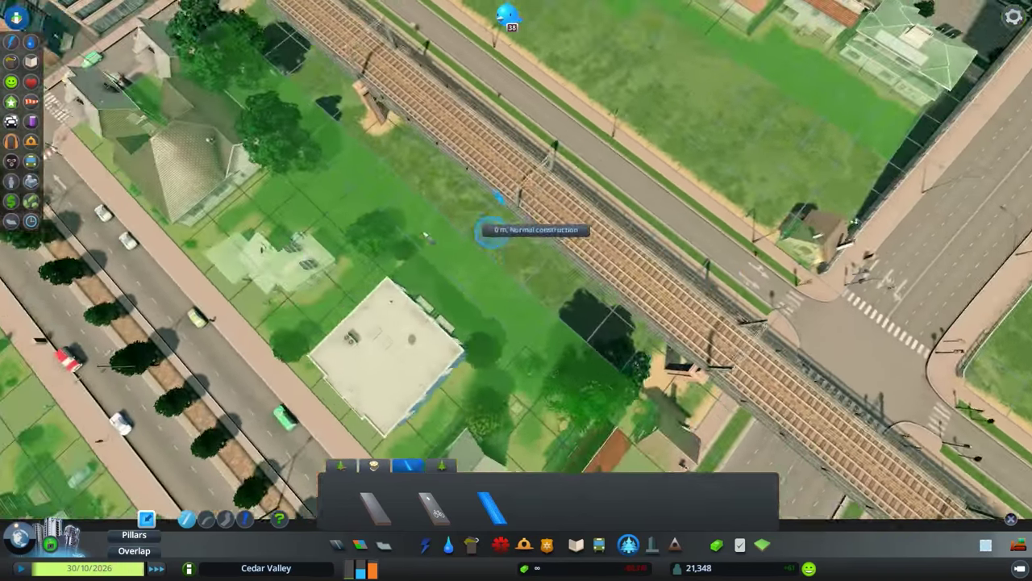
key(w)
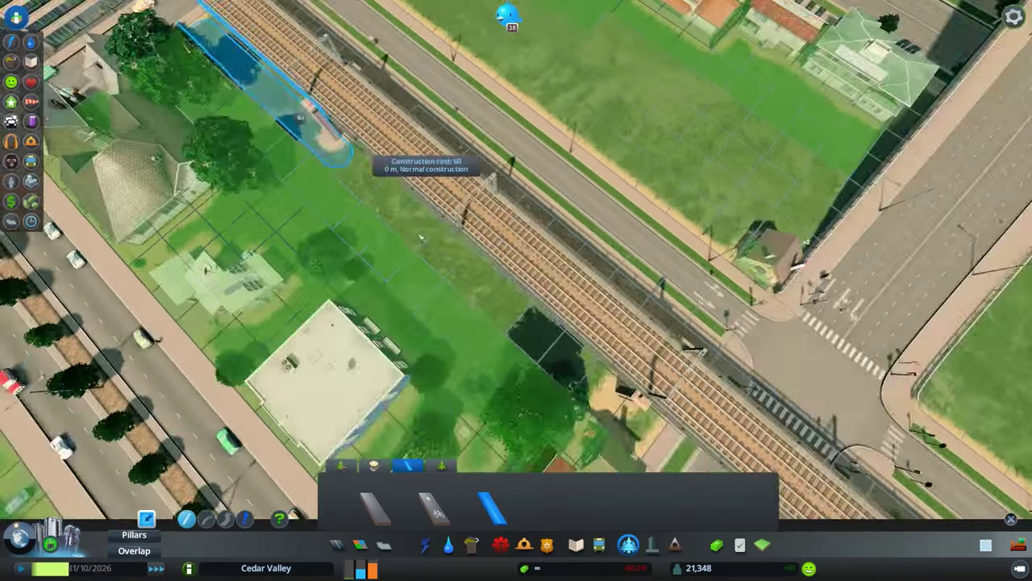
key(r)
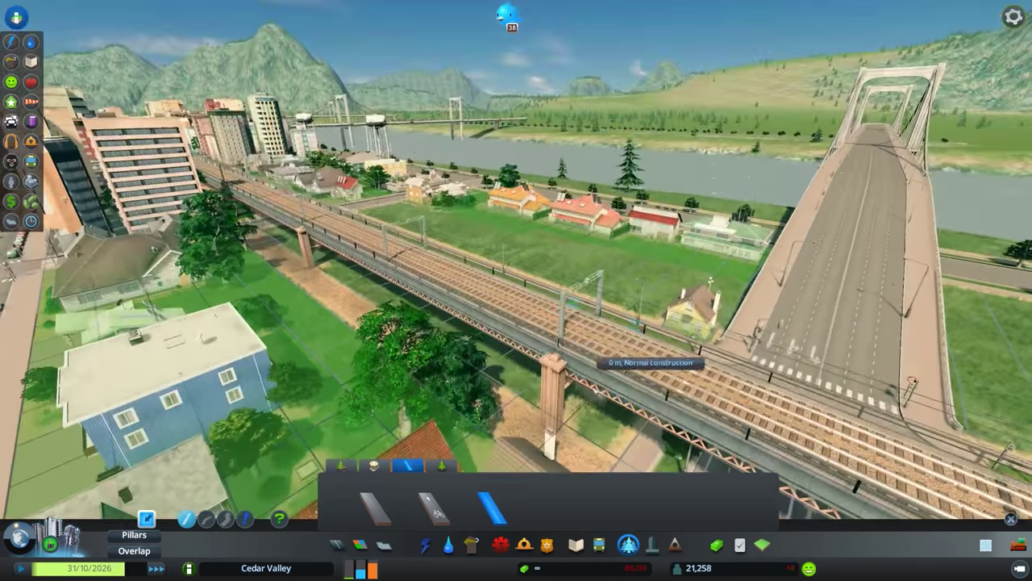
key(w)
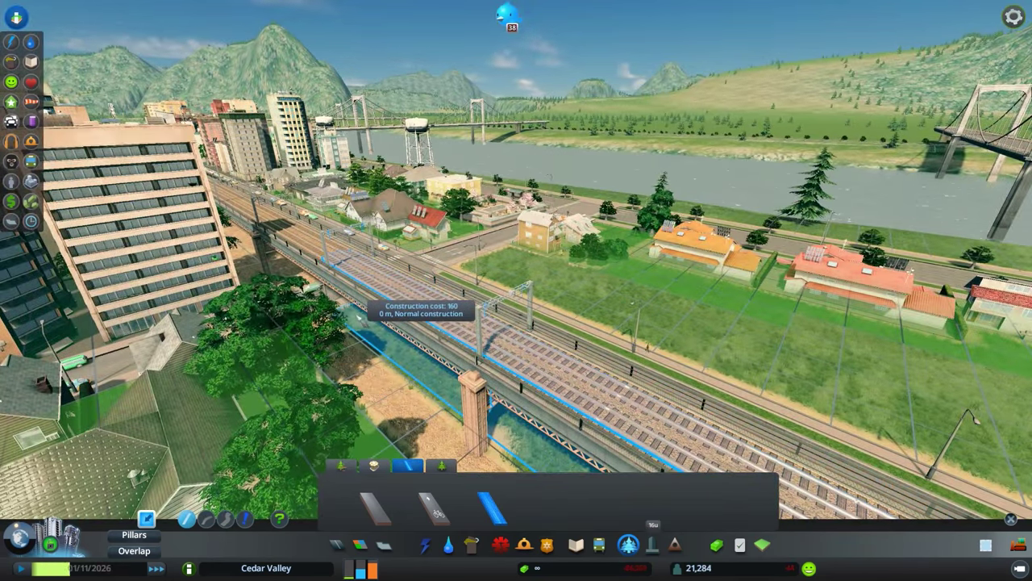
scroll(475, 331, up, 3)
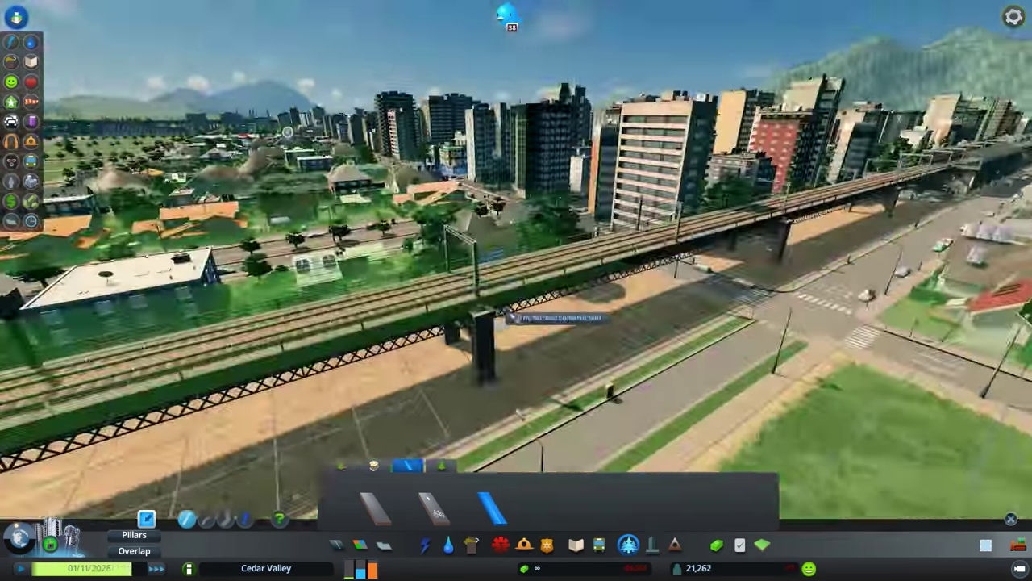
scroll(474, 331, down, 3)
key(f)
key(Escape)
scroll(534, 321, up, 3)
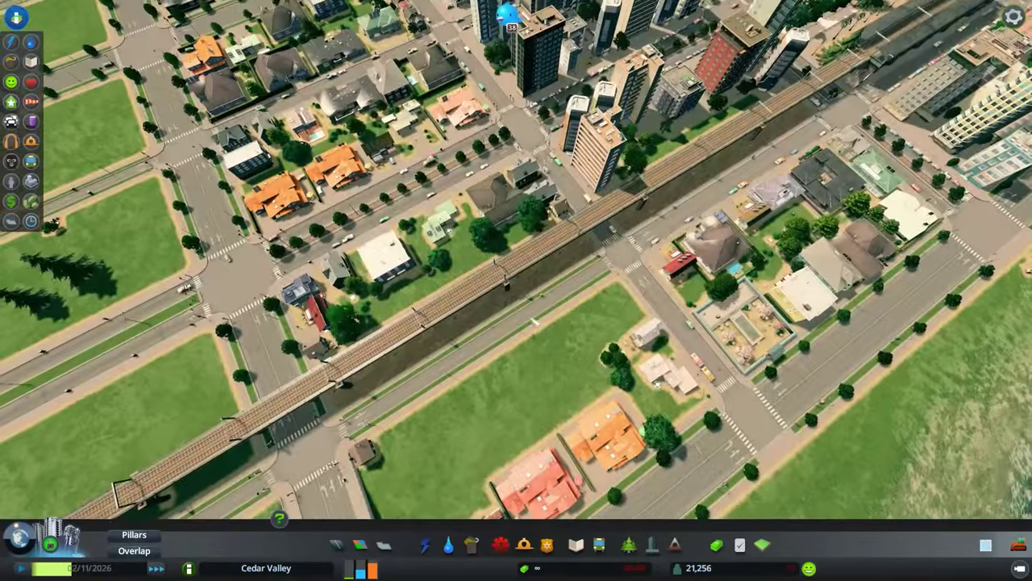
key(a)
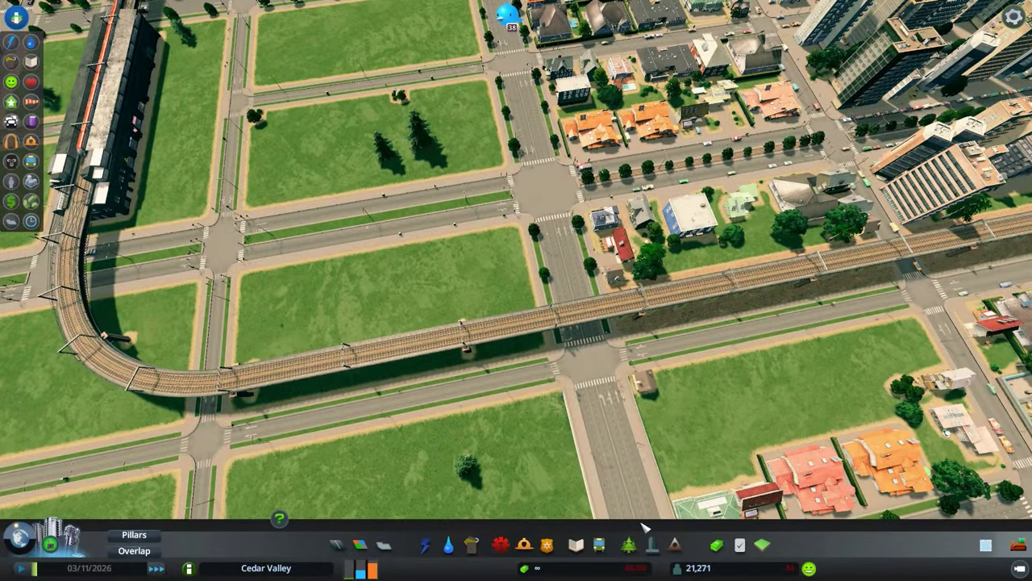
Step: Frame the elevated railway in road-building mode, cancelling a trial road beside it
click(626, 539)
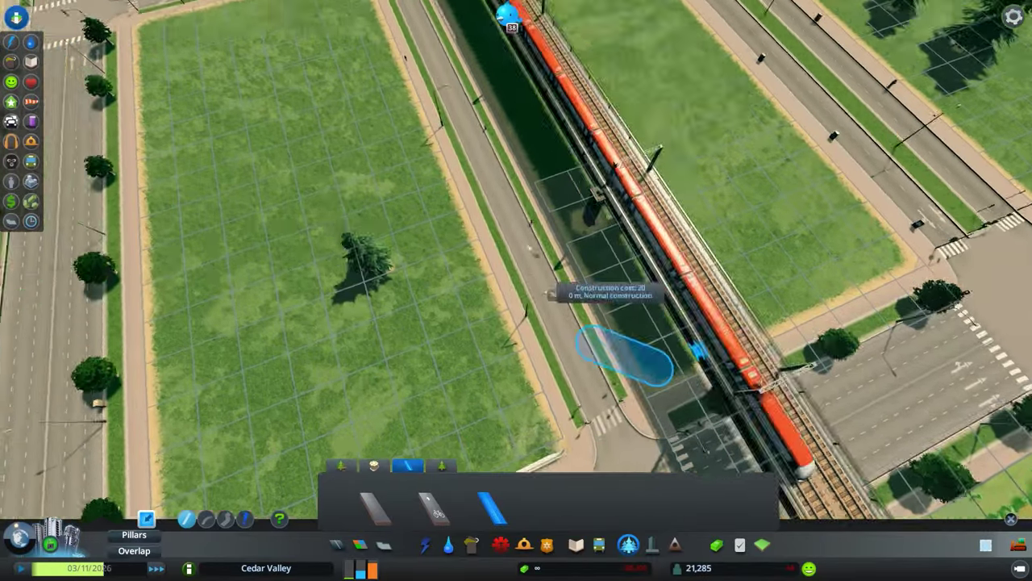
key(d)
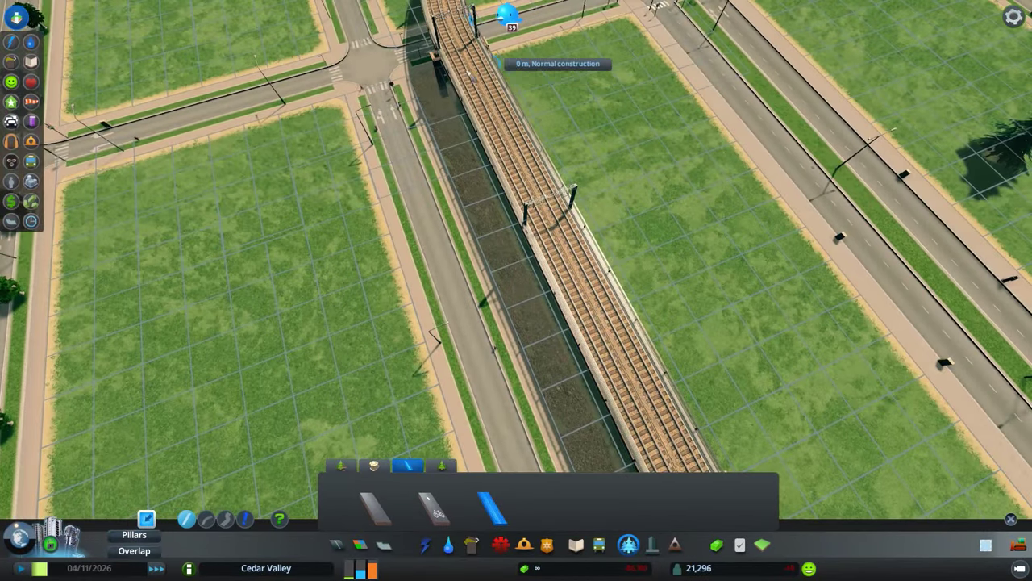
key(w)
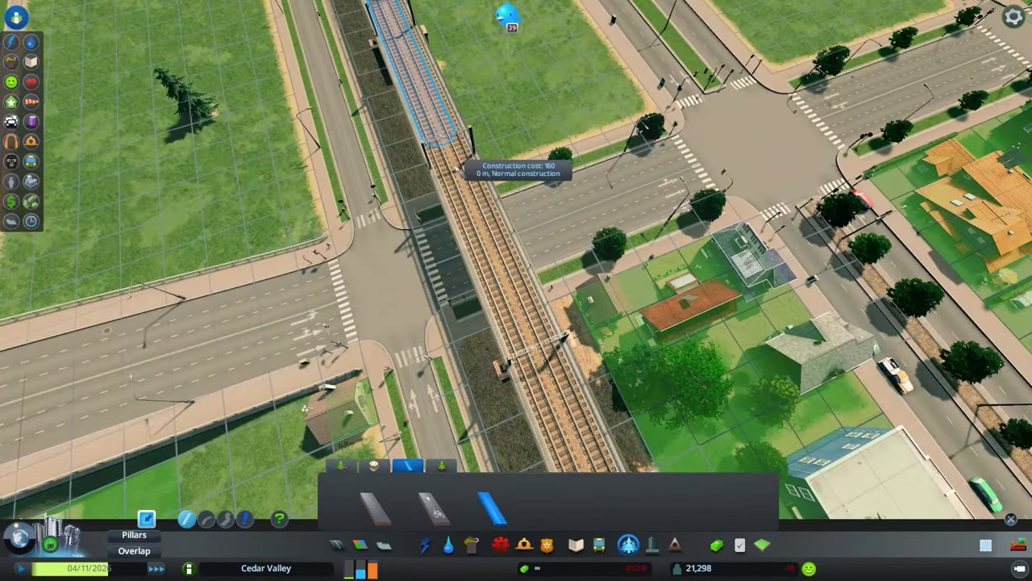
key(q)
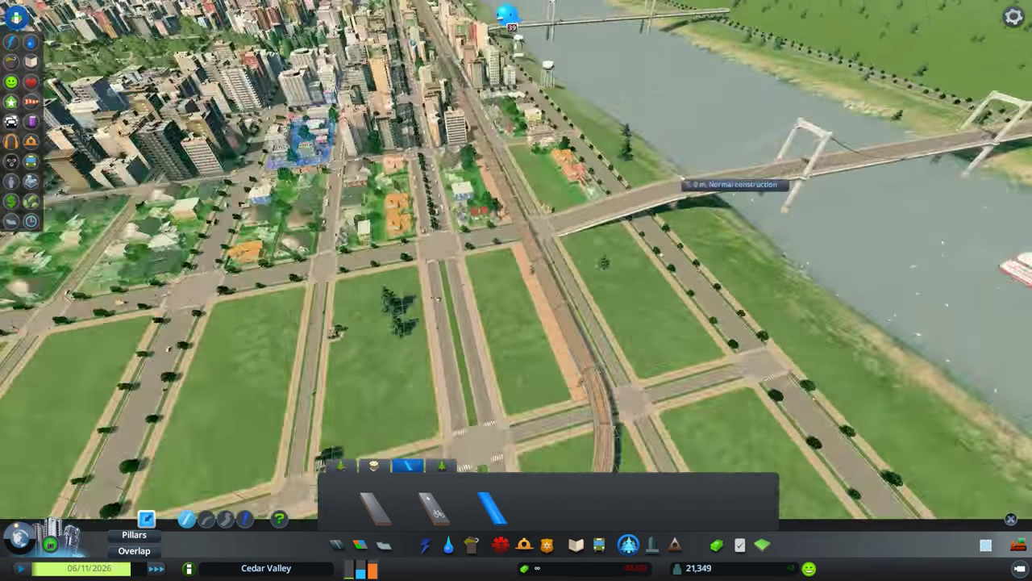
key(r)
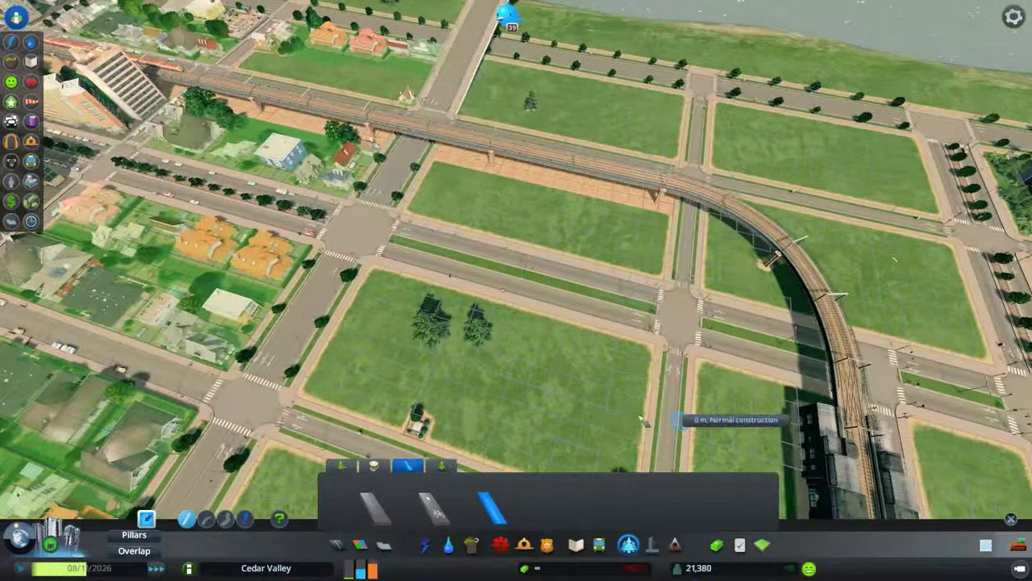
scroll(601, 256, up, 3)
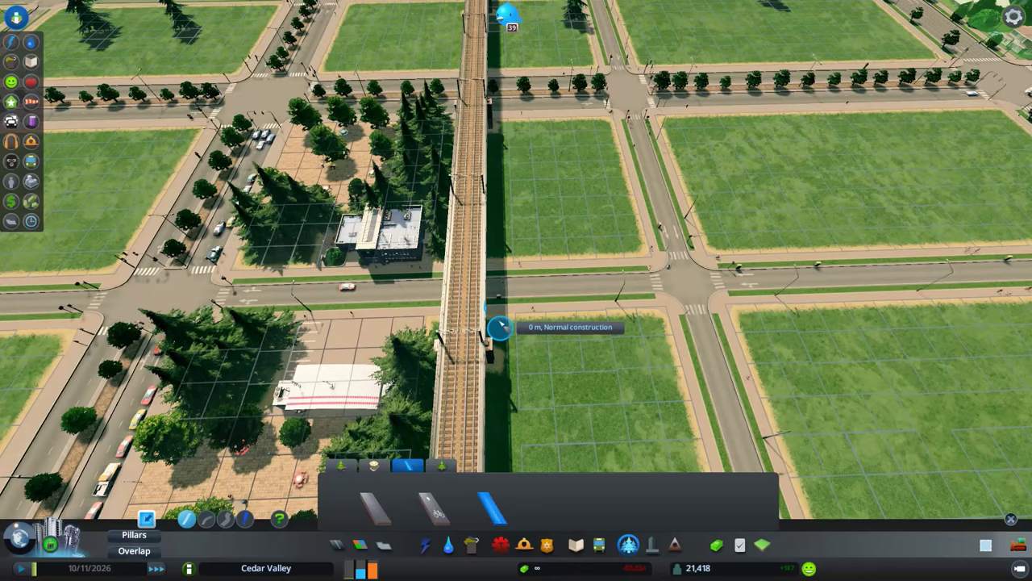
click(502, 167)
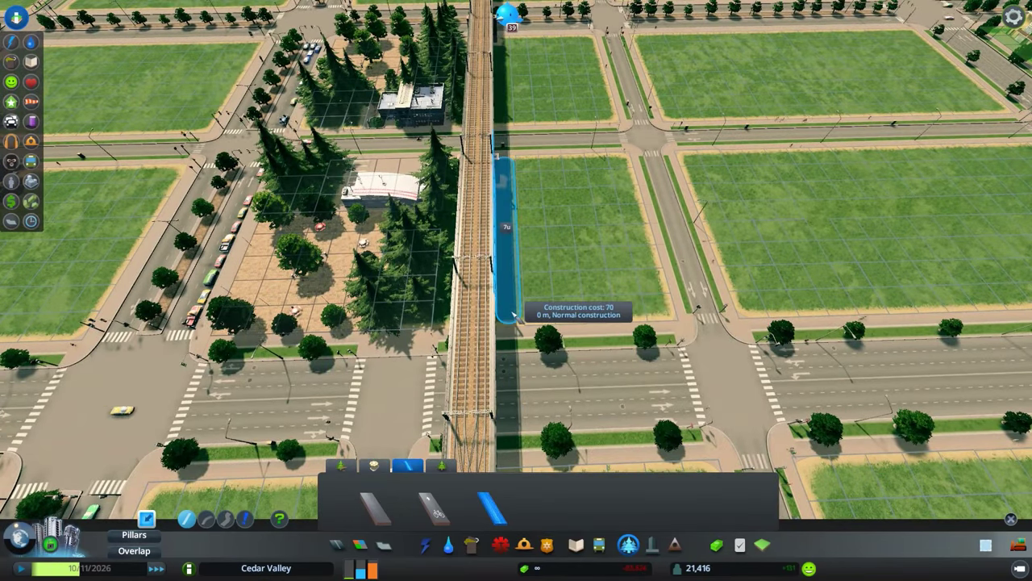
right_click(513, 314)
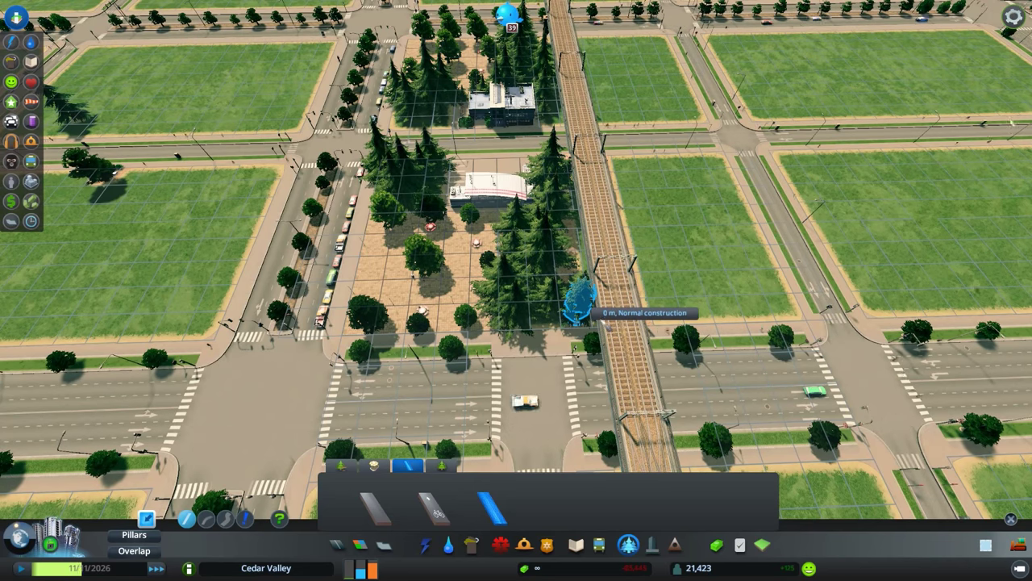
Step: Bulldoze the road segment under the rail bridge and preview a replacement road
key(q)
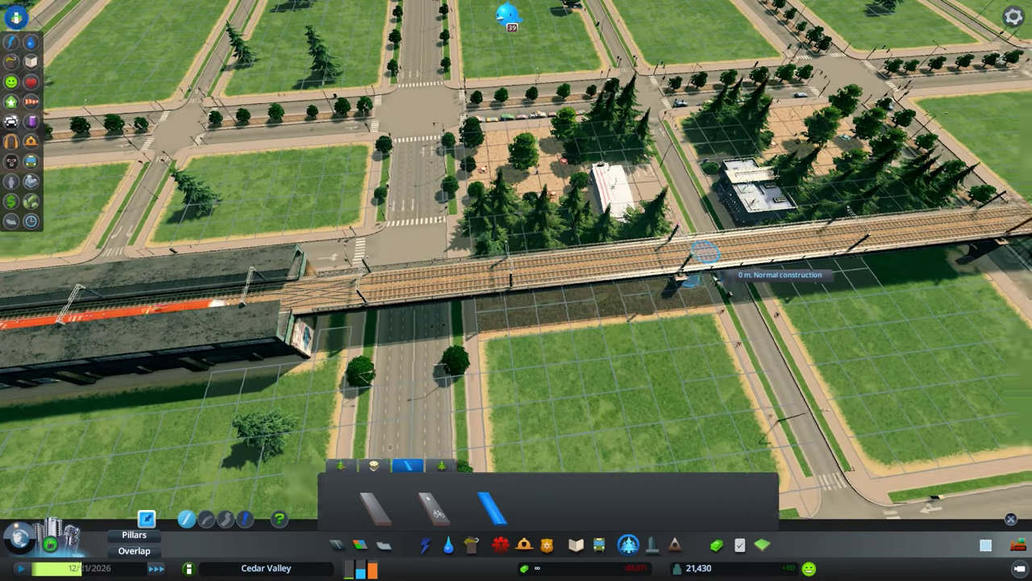
key(d)
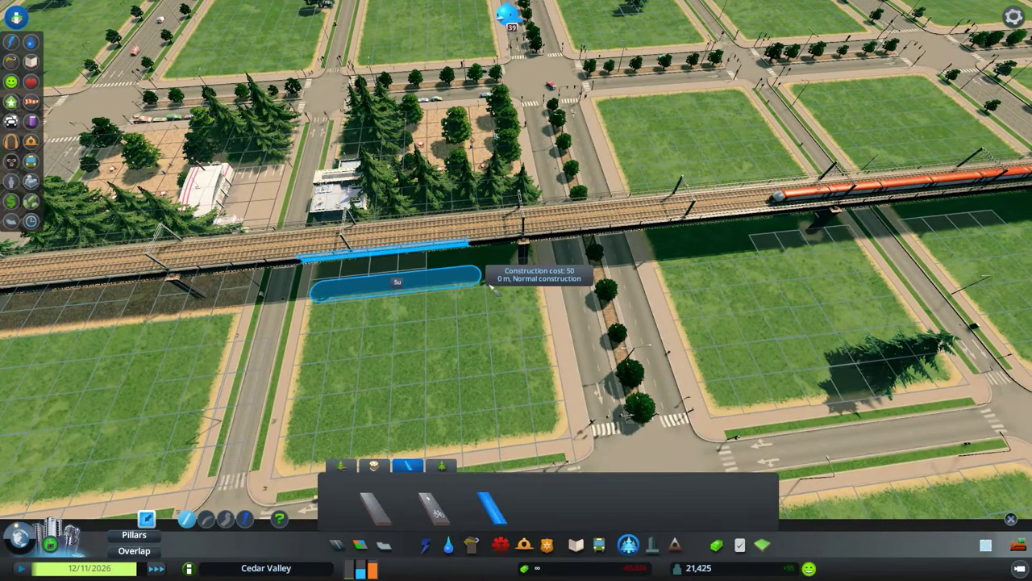
key(q)
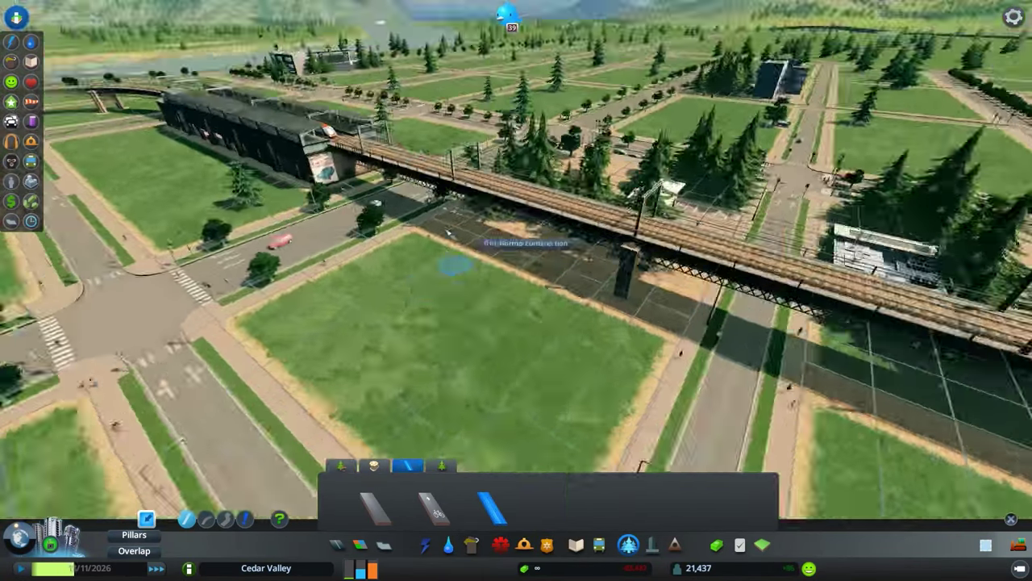
scroll(482, 230, up, 3)
key(b)
click(482, 232)
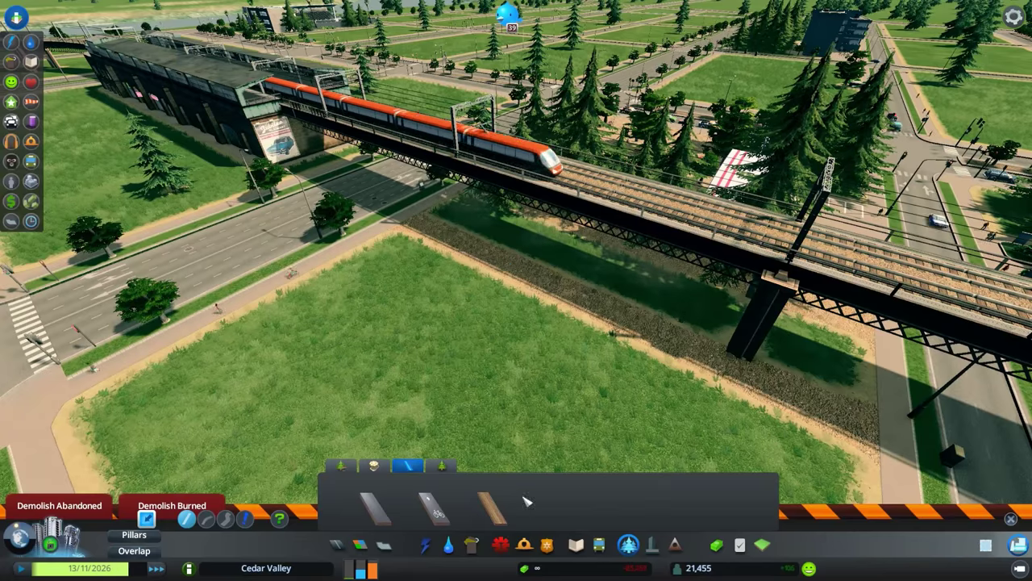
click(434, 507)
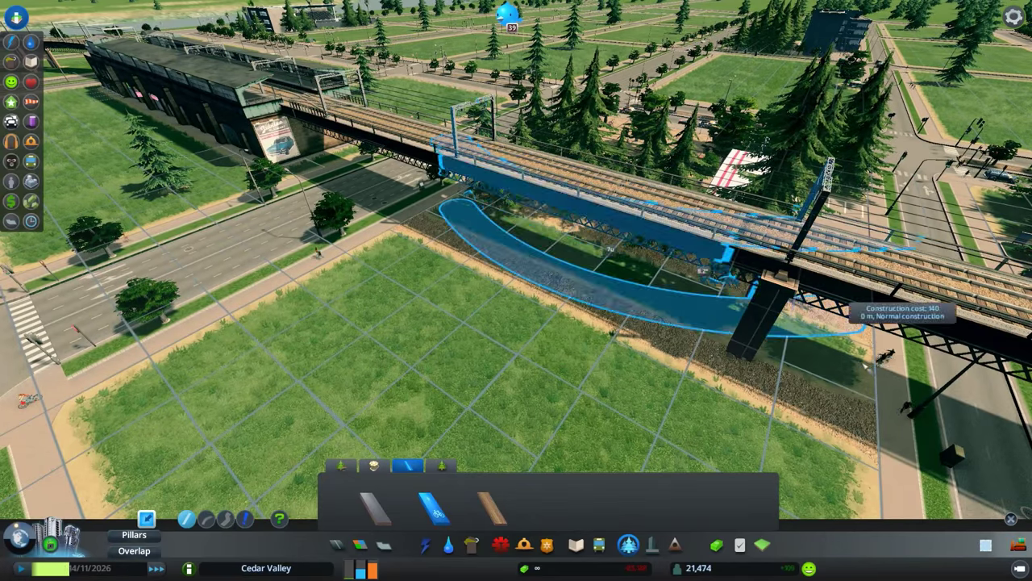
scroll(836, 364, down, 2)
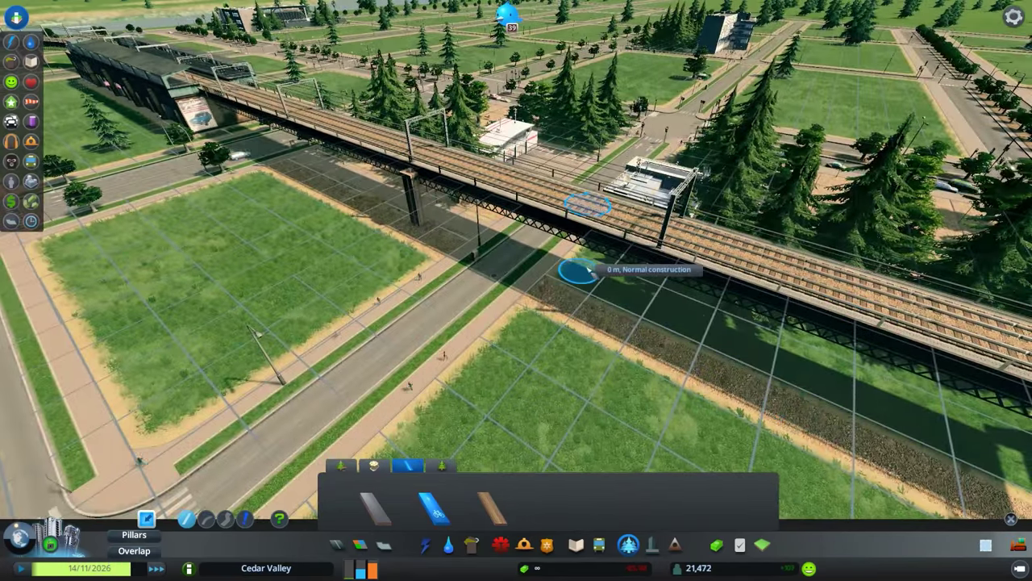
click(578, 271)
scroll(669, 311, up, 2)
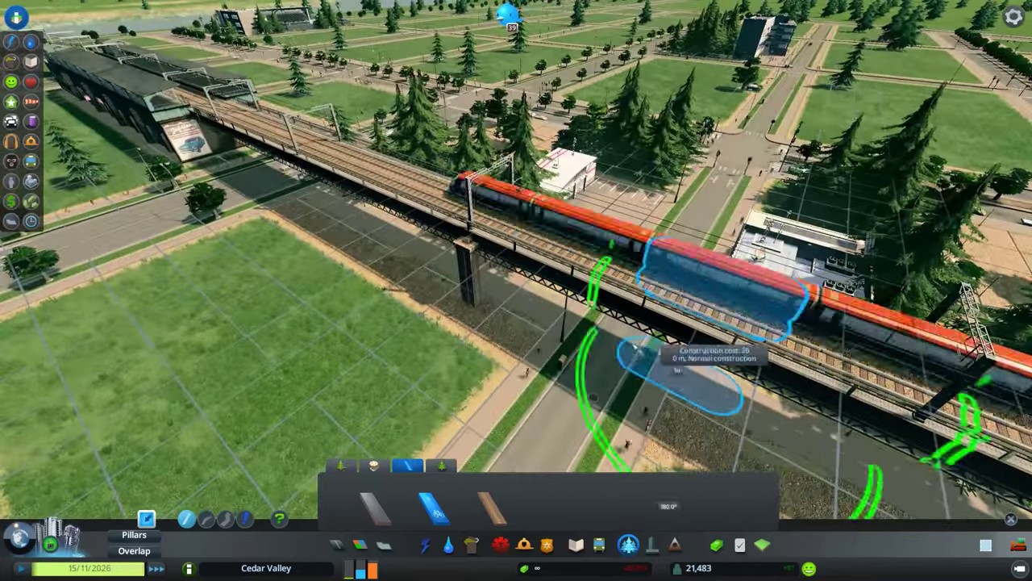
scroll(498, 339, down, 3)
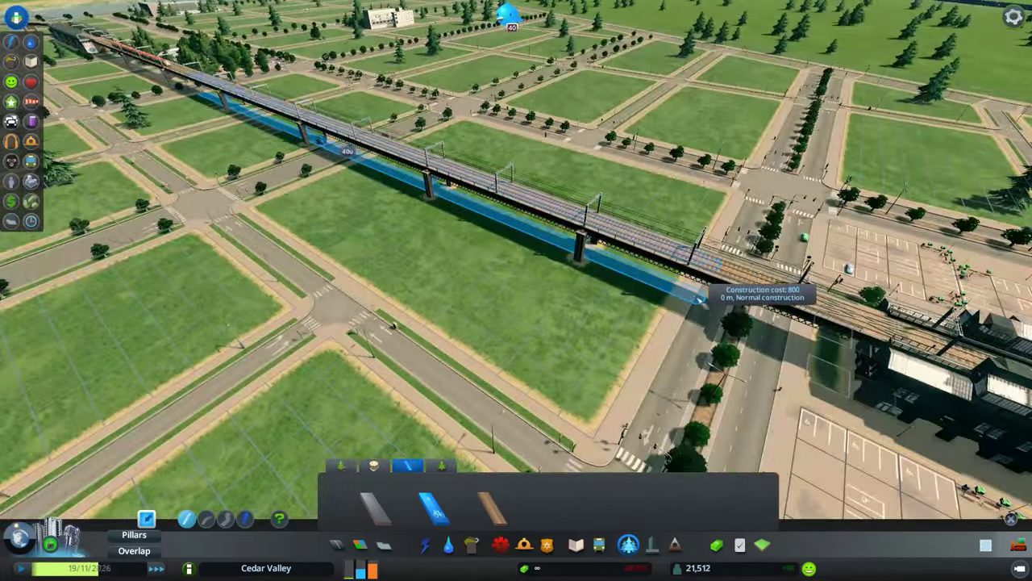
right_click(700, 298)
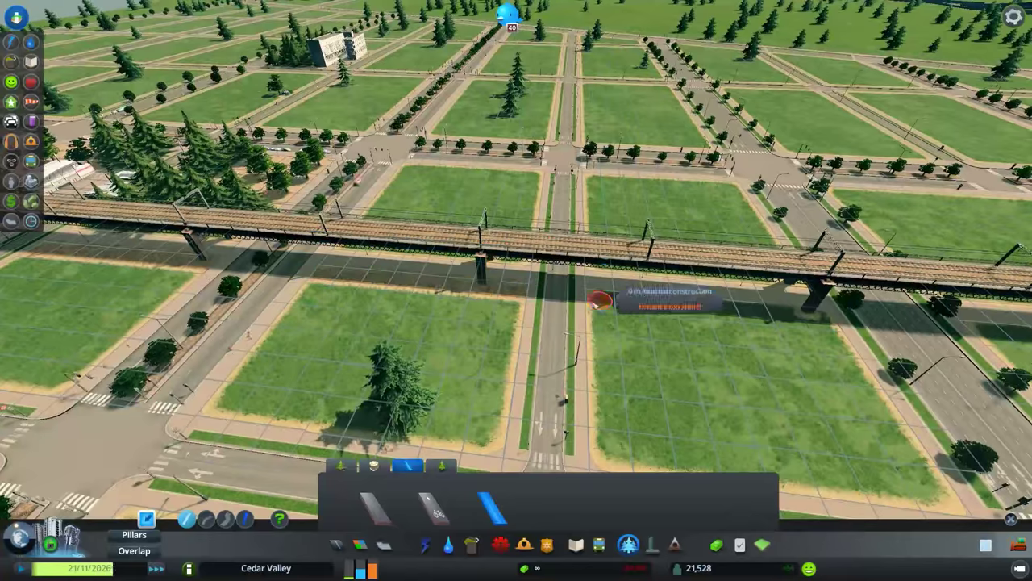
scroll(629, 310, up, 3)
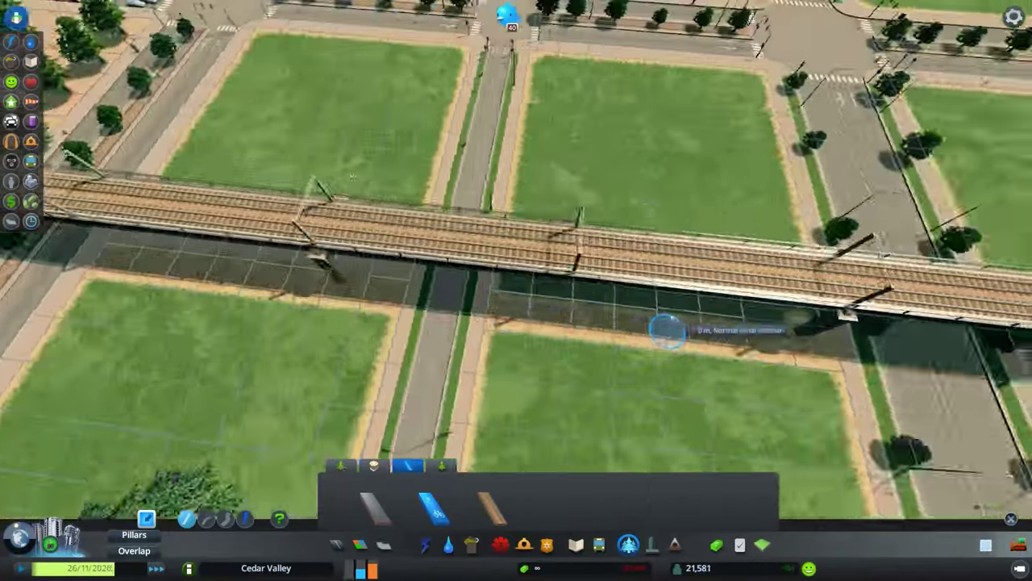
scroll(666, 329, up, 3)
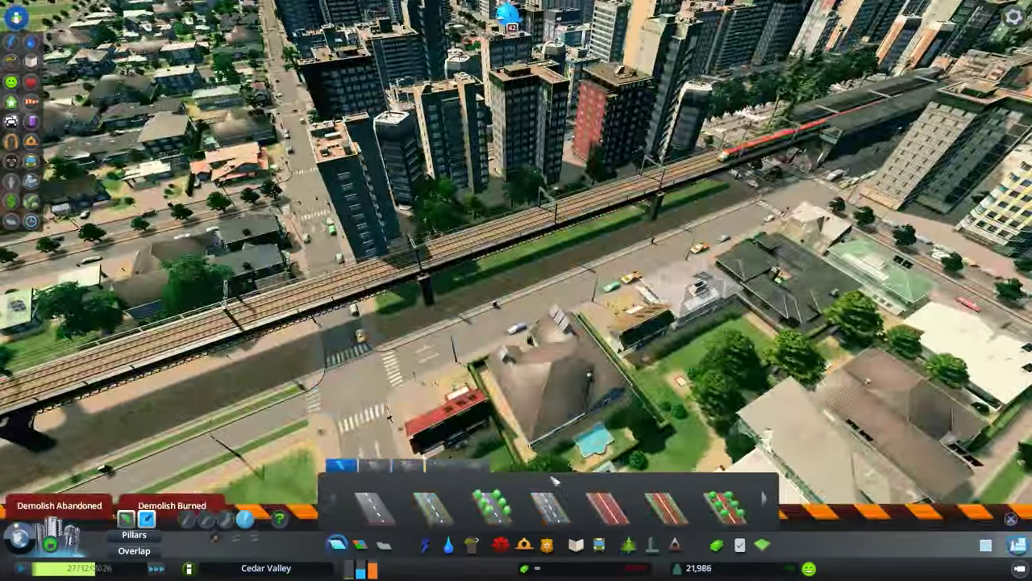
Step: Check zoning along the elevated rail line, then pick a pedestrian path from Landscaping
click(628, 545)
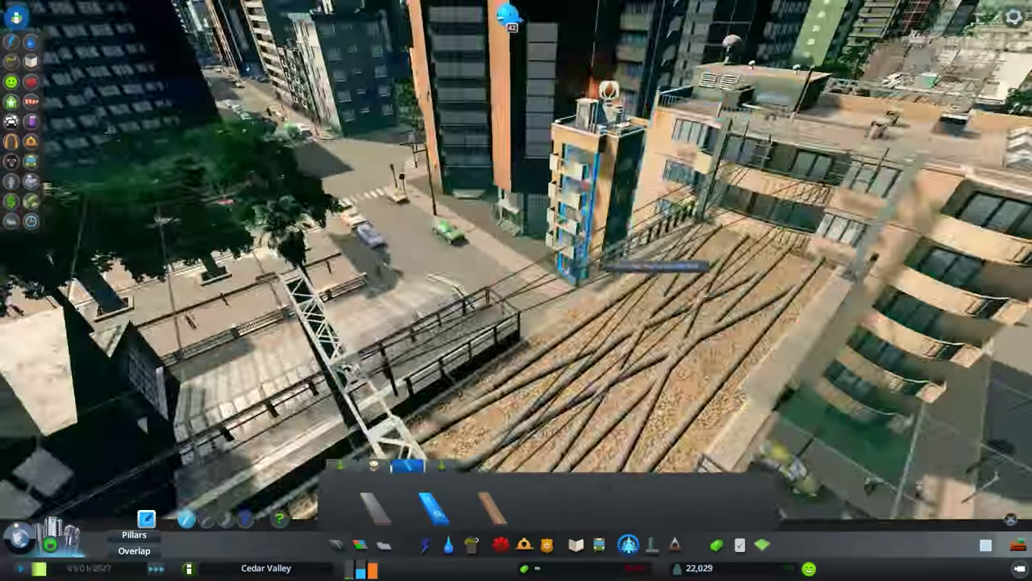
key(d)
click(360, 544)
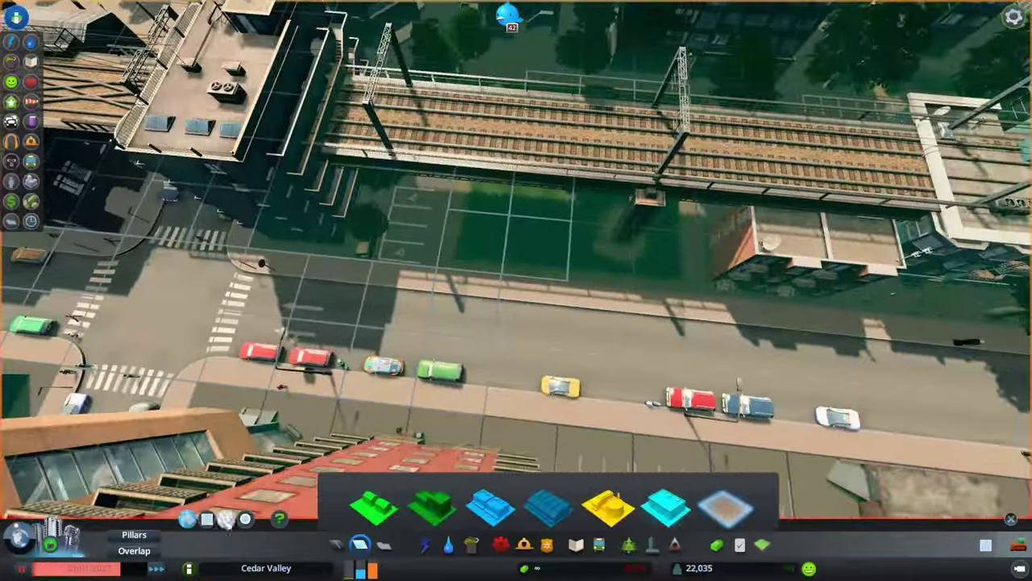
key(b)
key(q)
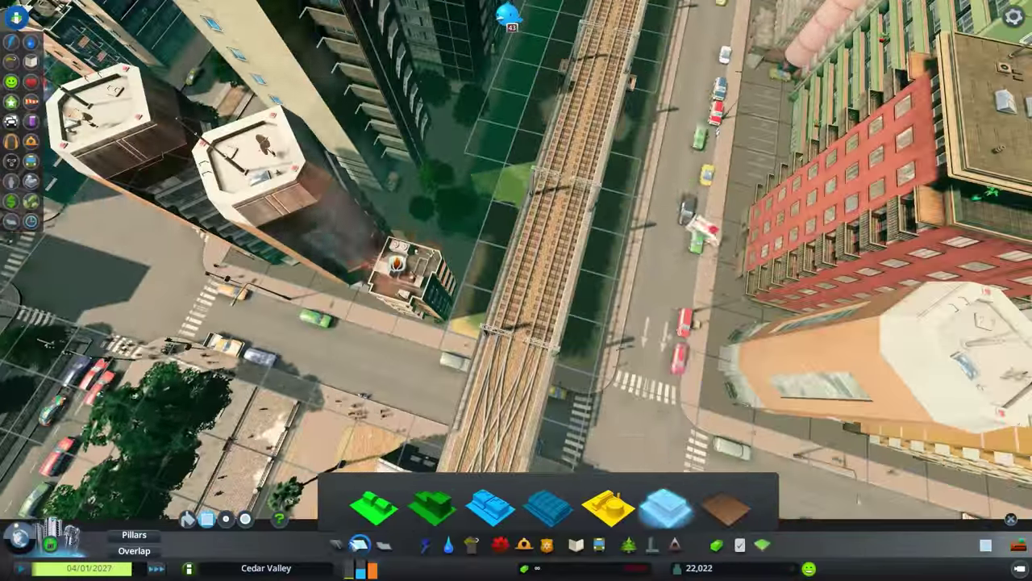
click(628, 545)
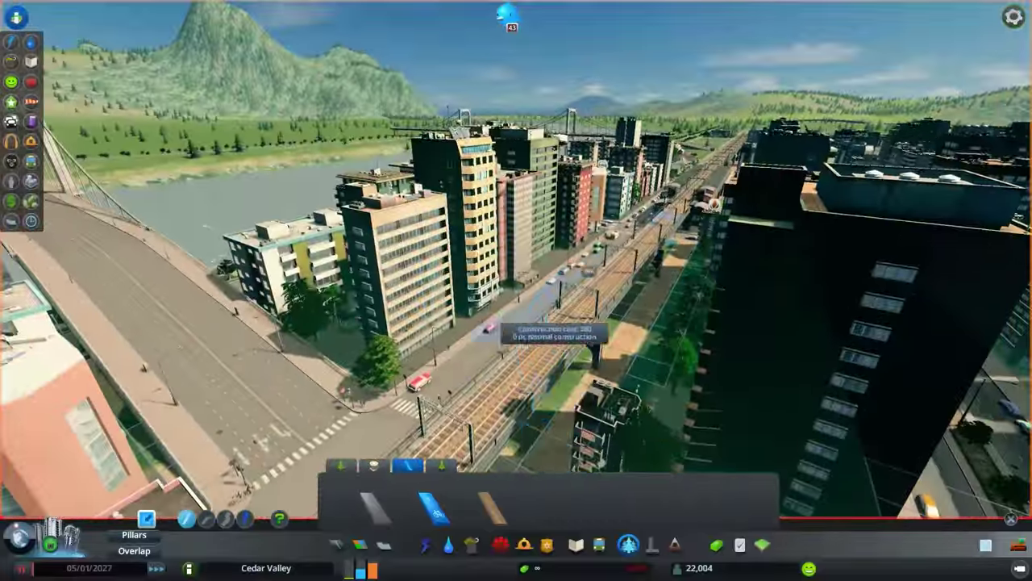
scroll(673, 444, down, 5)
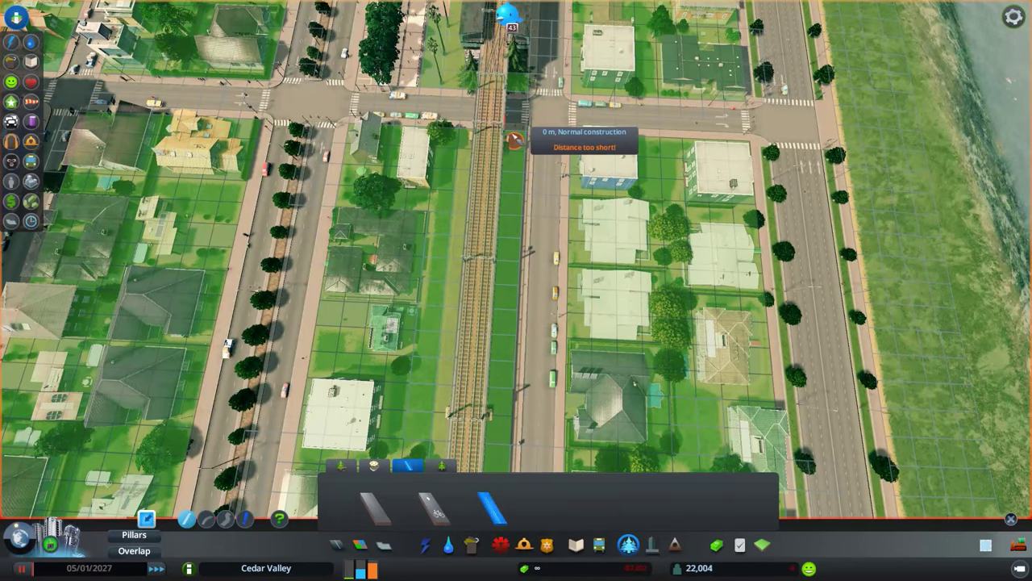
Step: Select the dezone tool and pan north, west and south along the rail line
key(z)
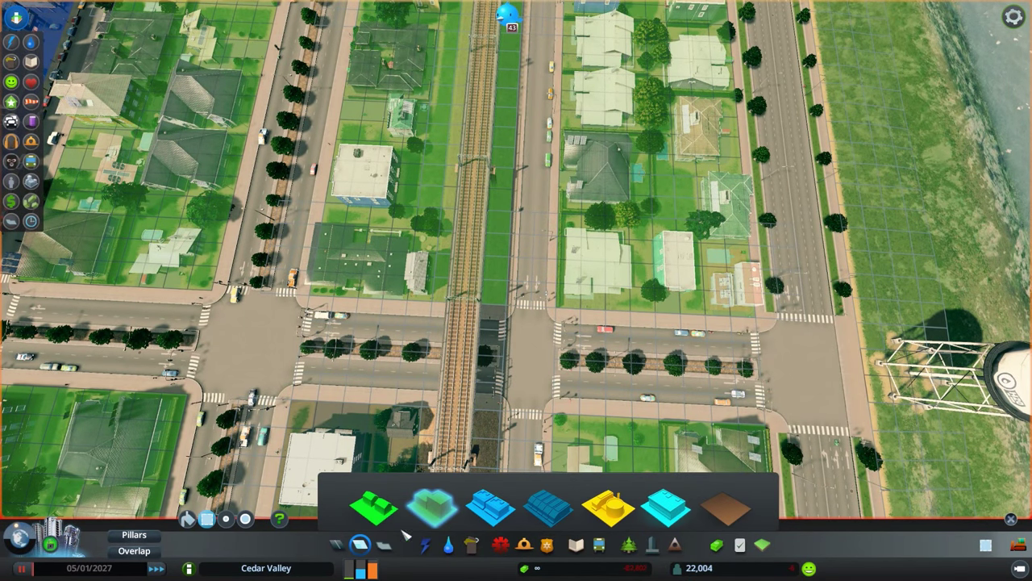
click(726, 506)
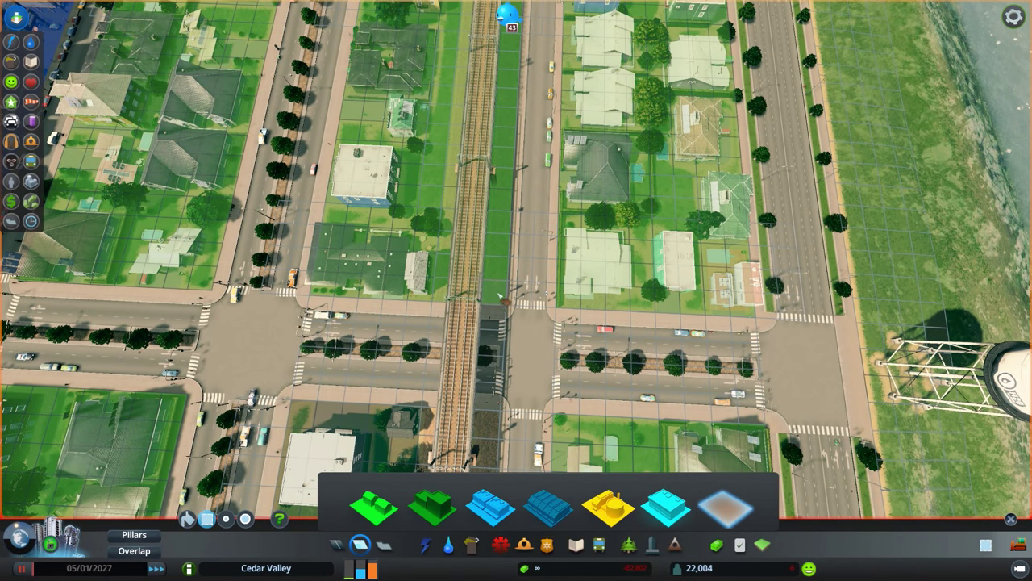
key(w)
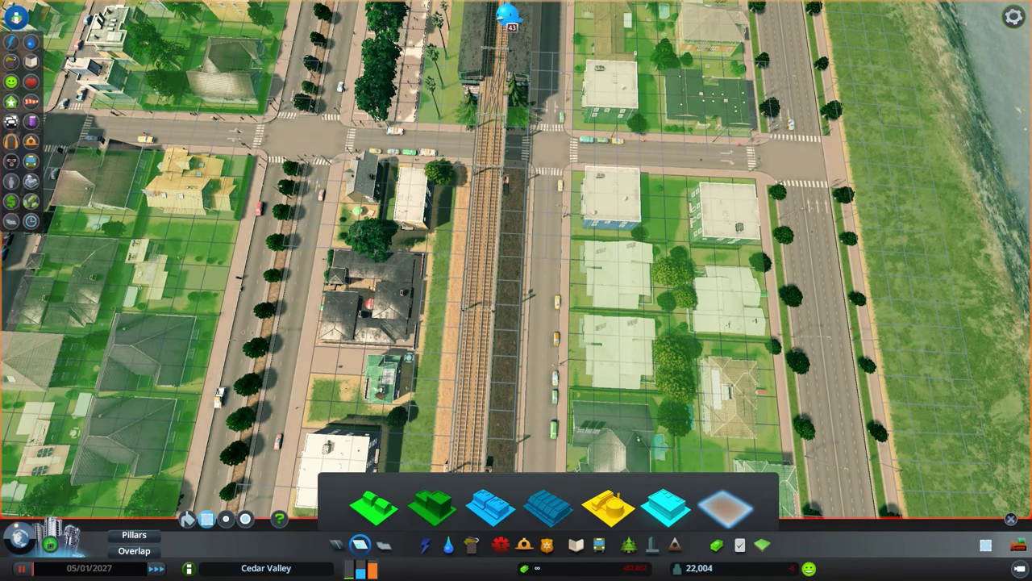
key(a)
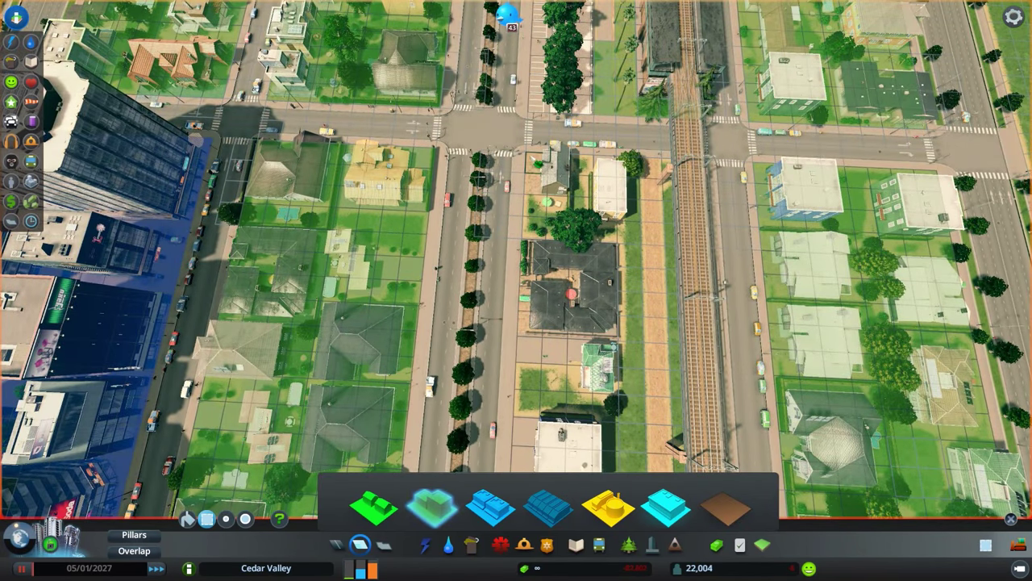
key(s)
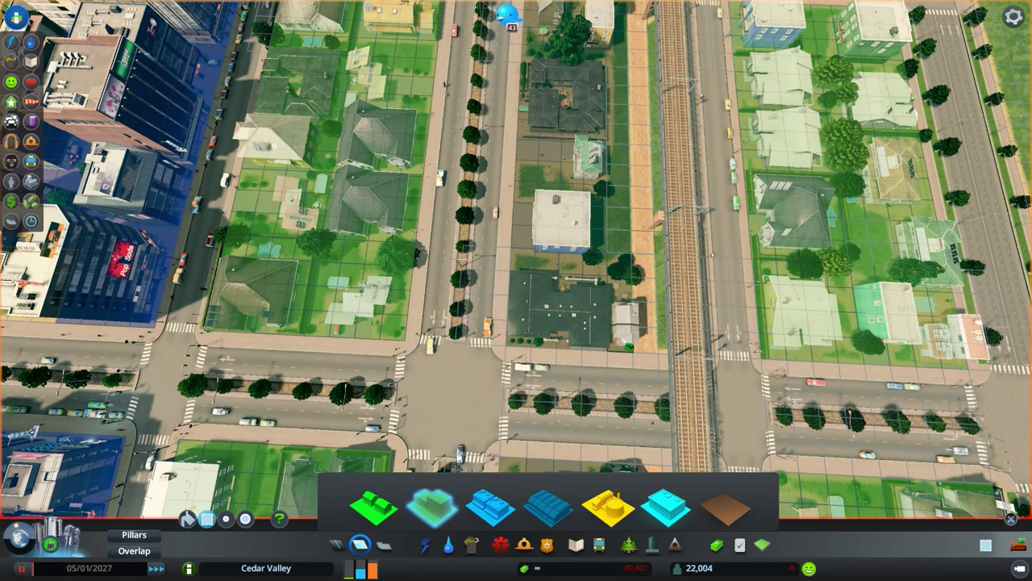
key(w)
key(s)
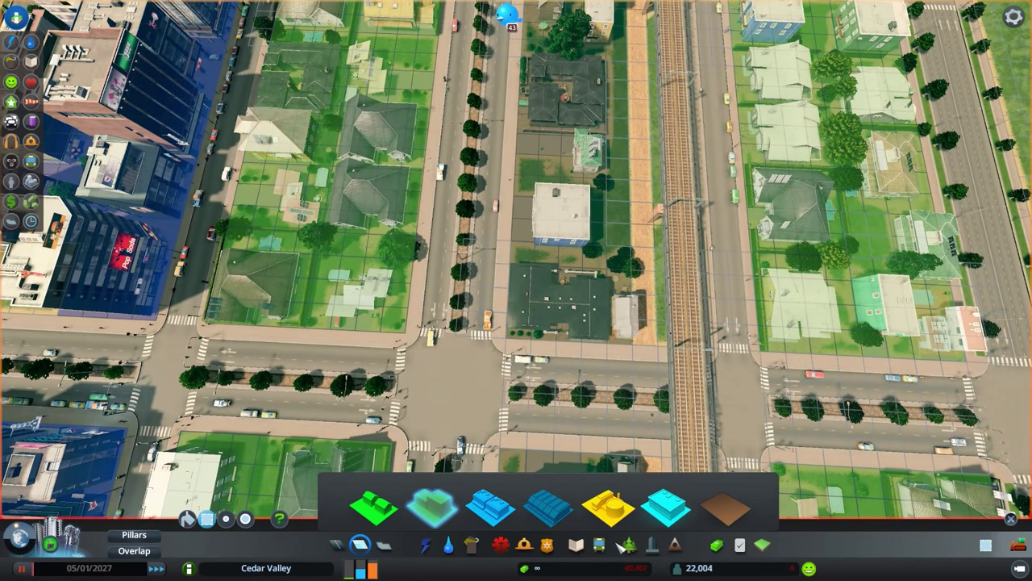
Step: Start a footpath beside the elevated rail, cancel it, and pan across the station street
click(627, 546)
click(435, 508)
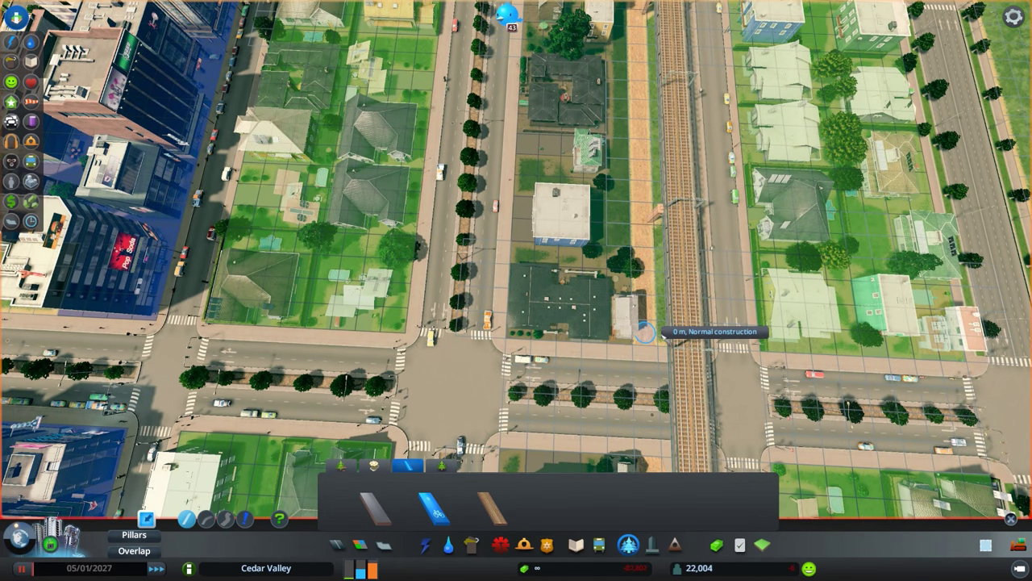
click(680, 331)
key(w)
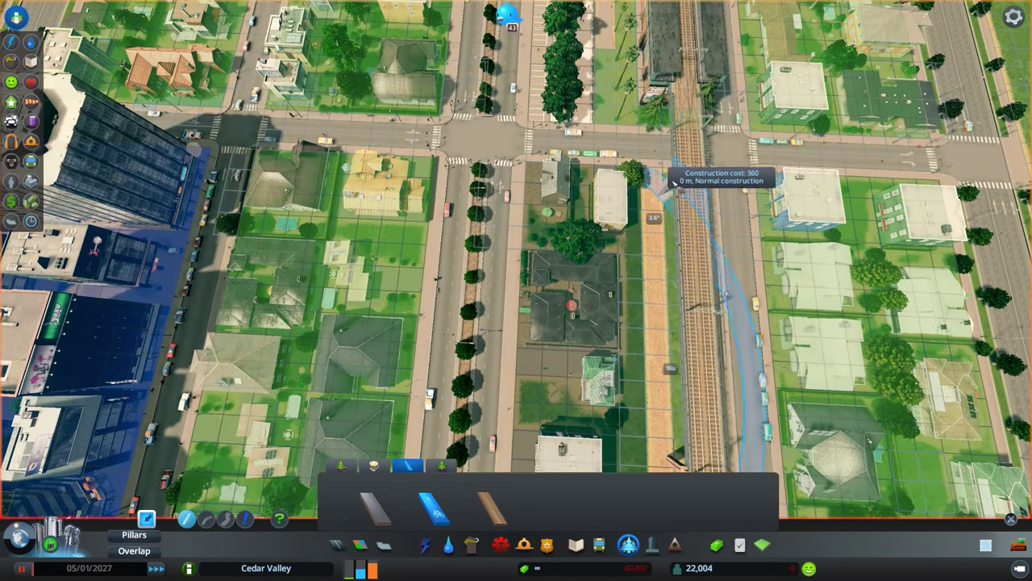
key(e)
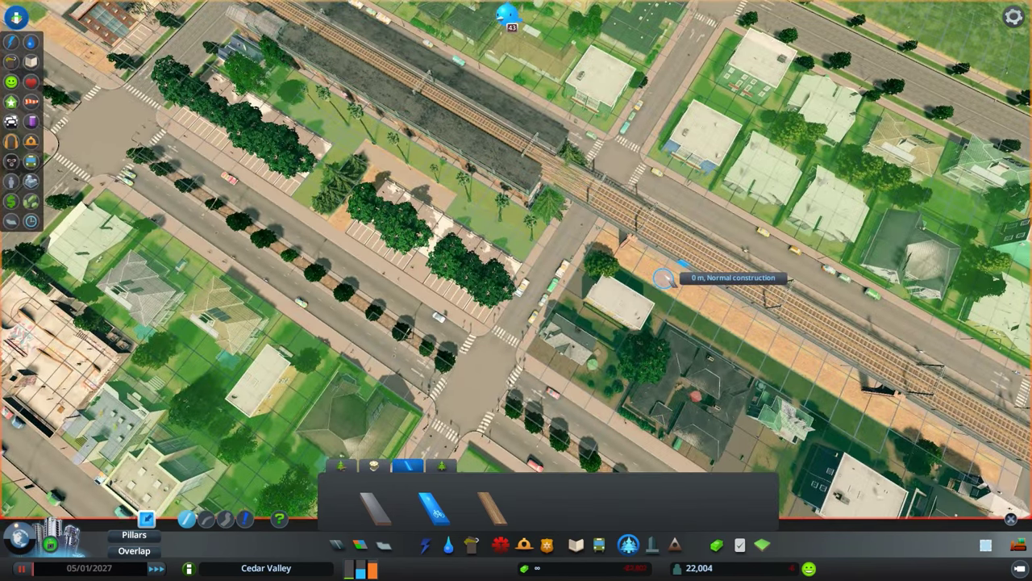
key(Escape)
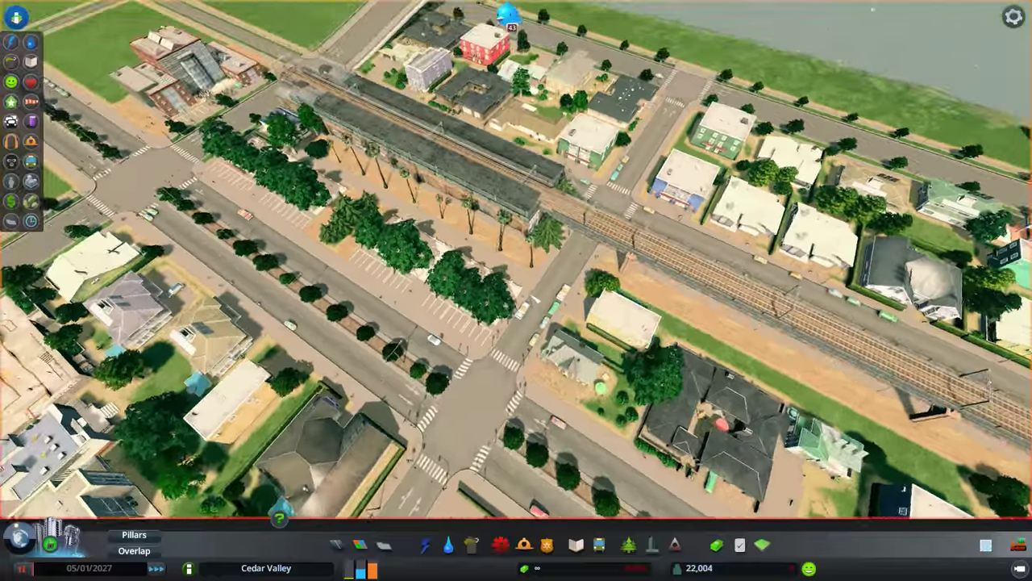
scroll(516, 290, up, 5)
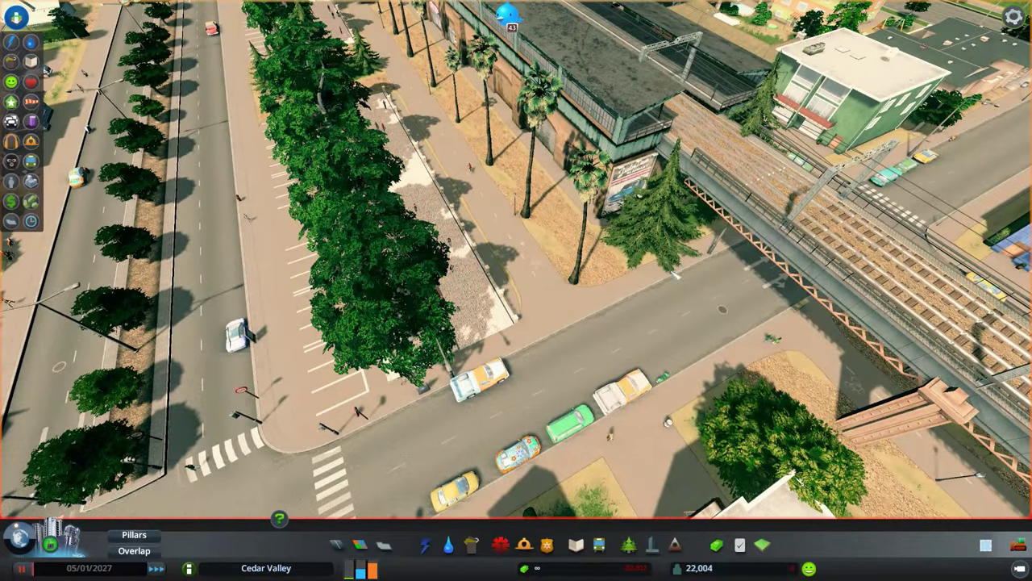
key(d)
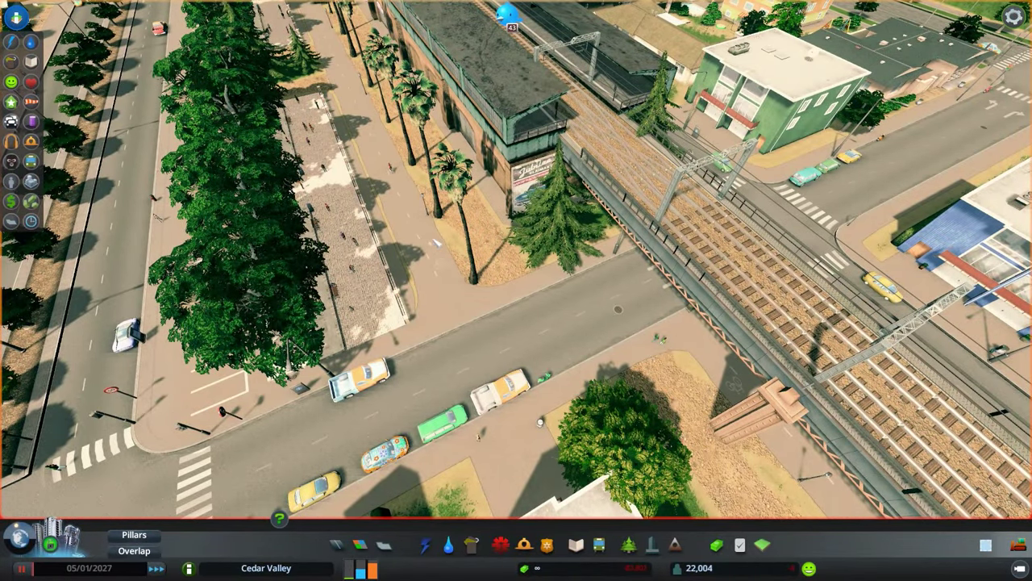
scroll(516, 291, down, 5)
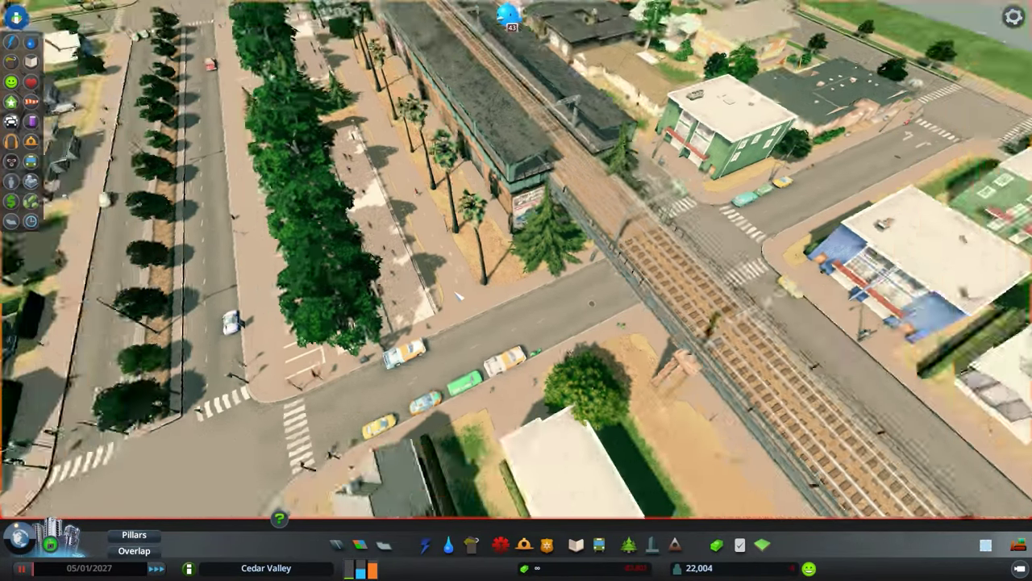
scroll(516, 290, down, 5)
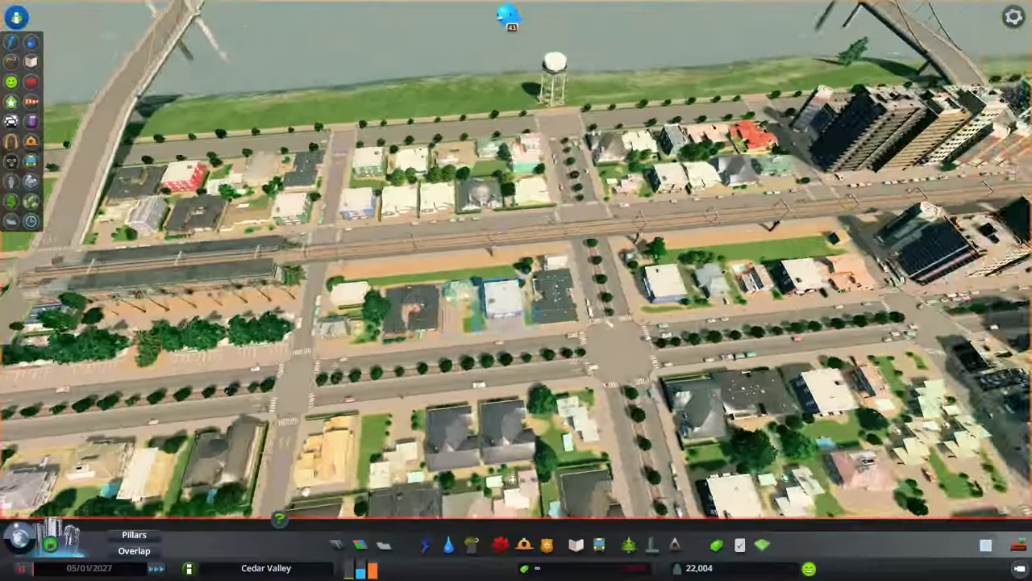
scroll(606, 323, up, 5)
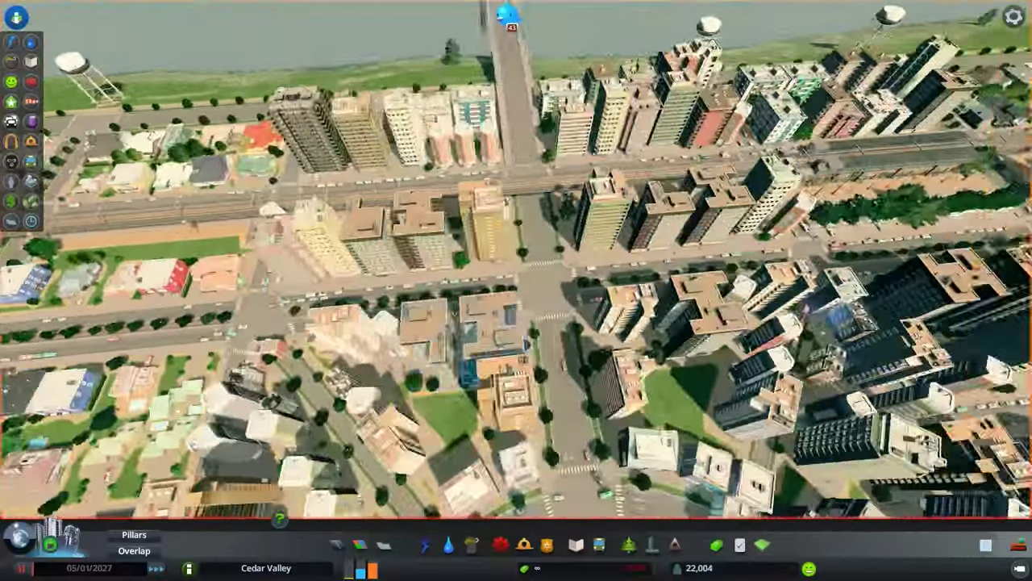
scroll(607, 323, up, 5)
scroll(606, 323, up, 3)
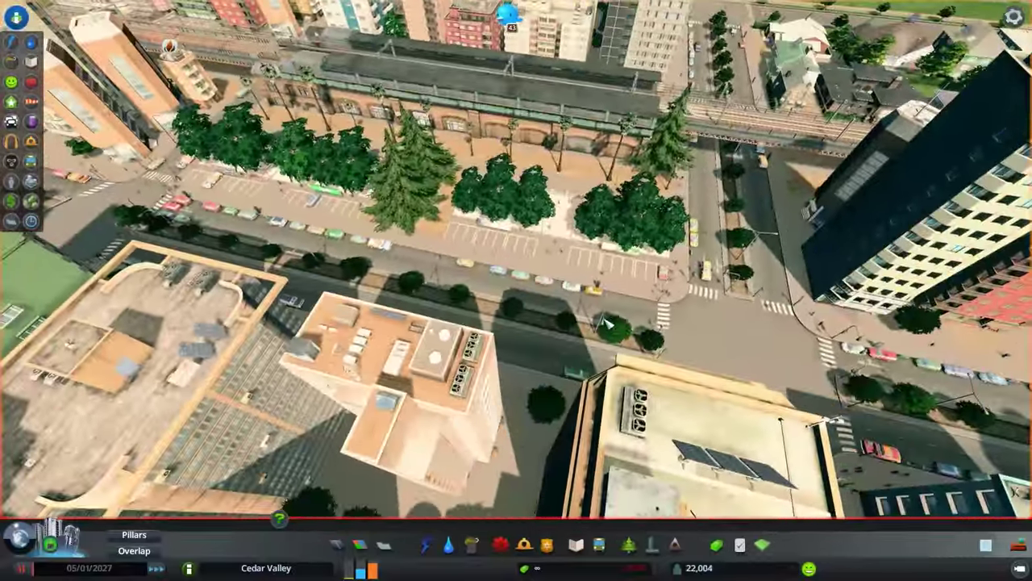
scroll(606, 323, down, 3)
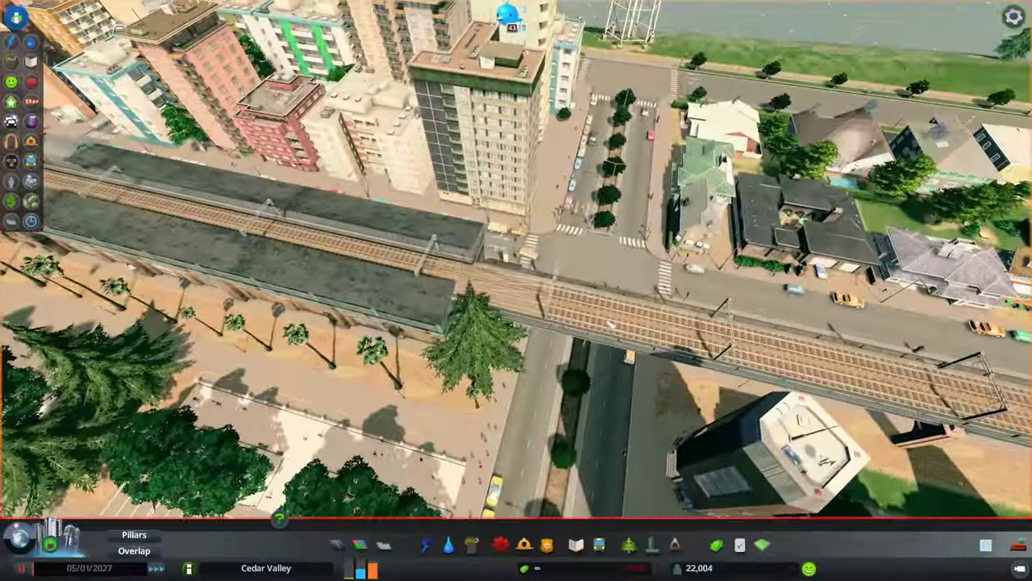
scroll(607, 322, down, 3)
scroll(607, 322, down, 3)
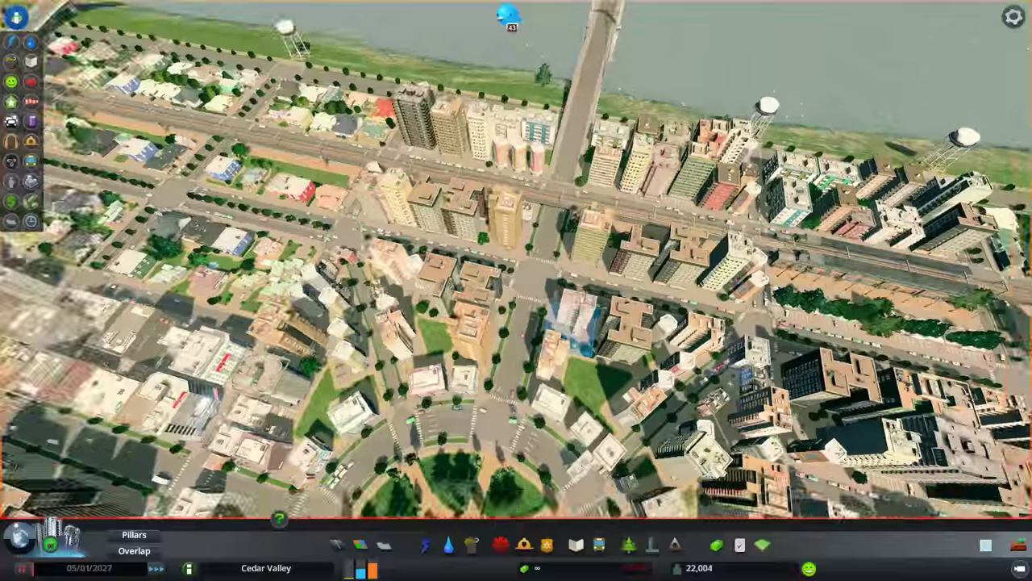
scroll(496, 496, up, 3)
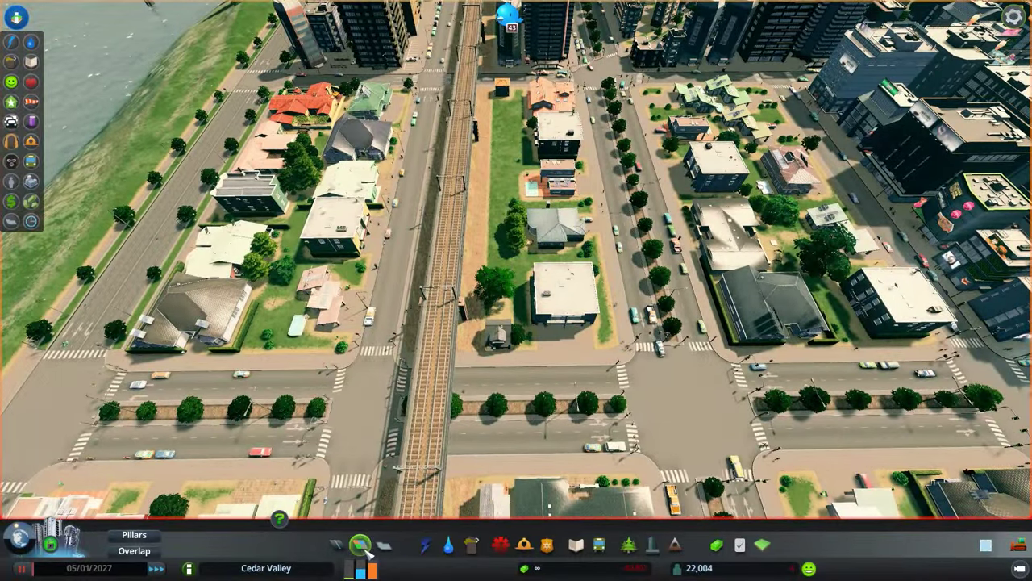
click(360, 545)
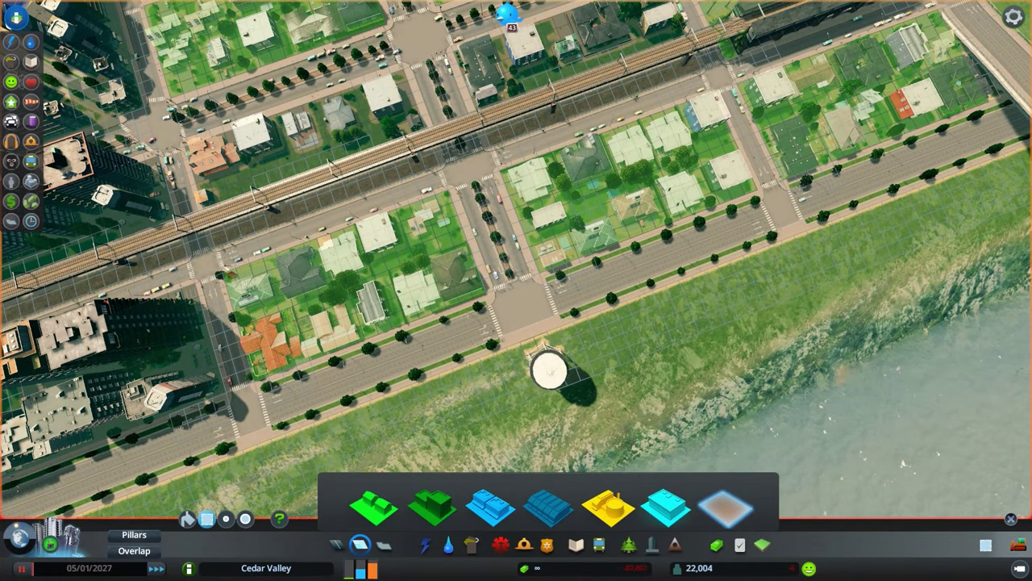
Step: Dezone two house blocks and repaint them as high-density residential
drag(427, 194, 250, 375)
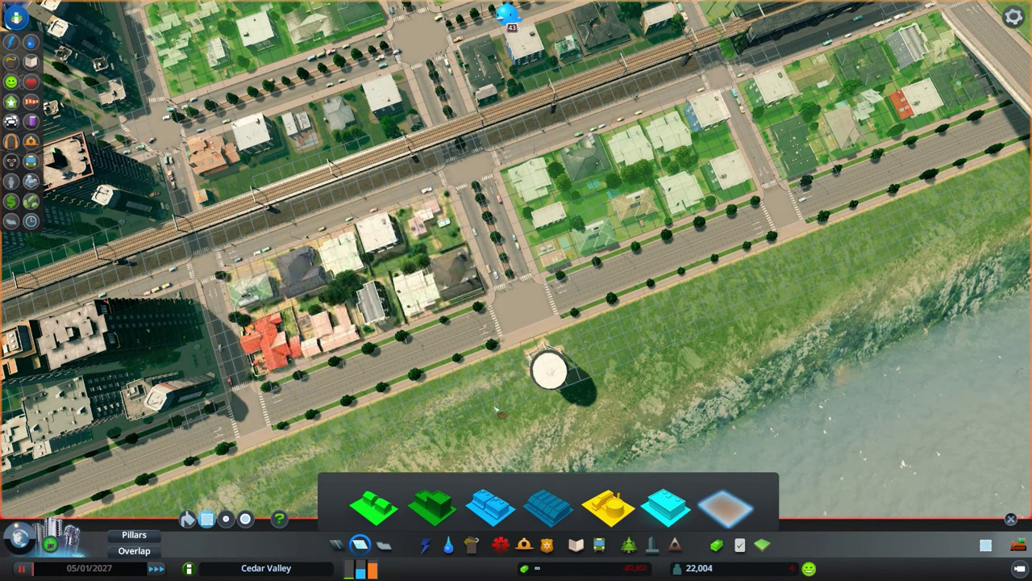
click(433, 507)
key(a)
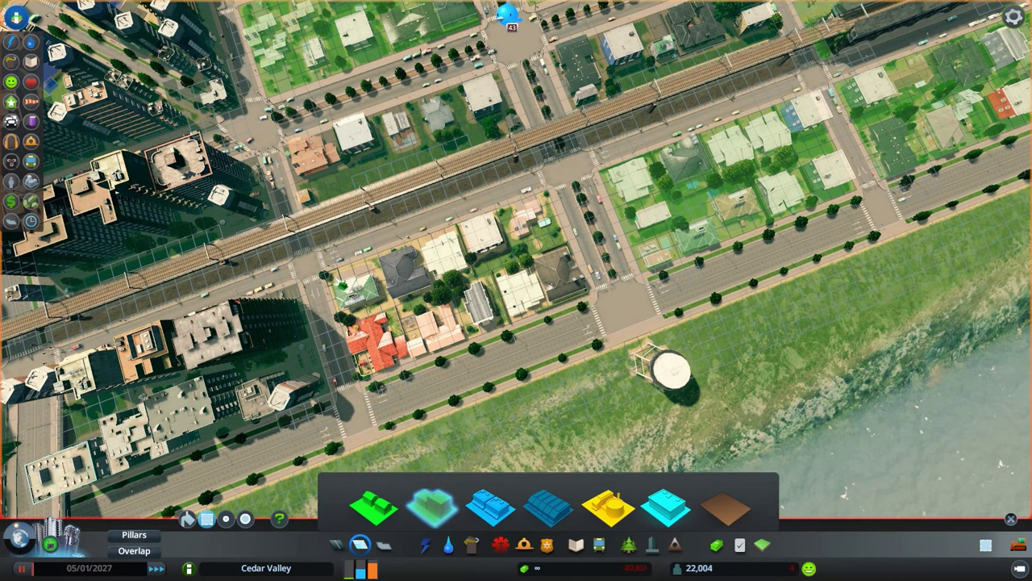
drag(323, 266, 554, 245)
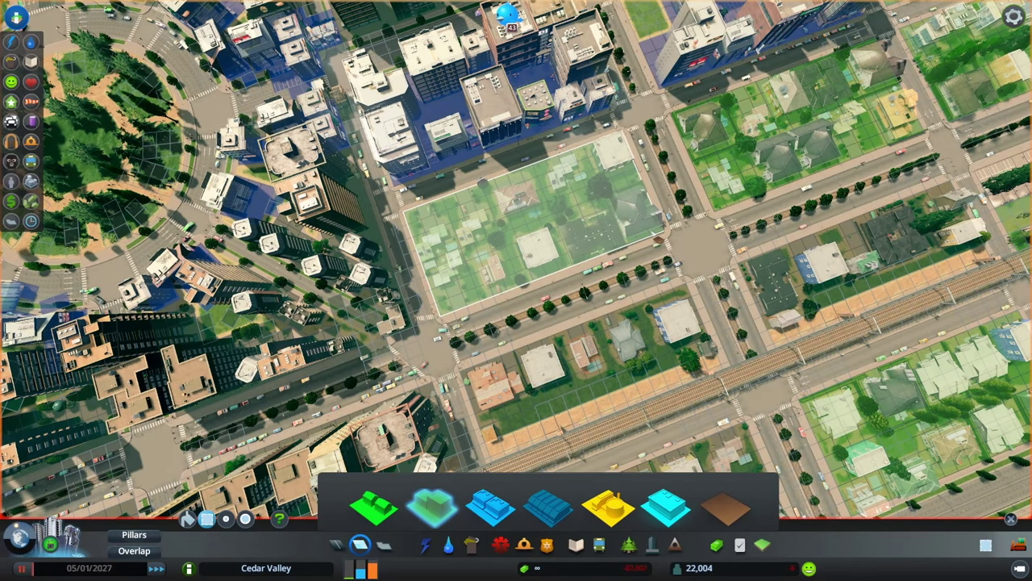
drag(645, 145, 423, 318)
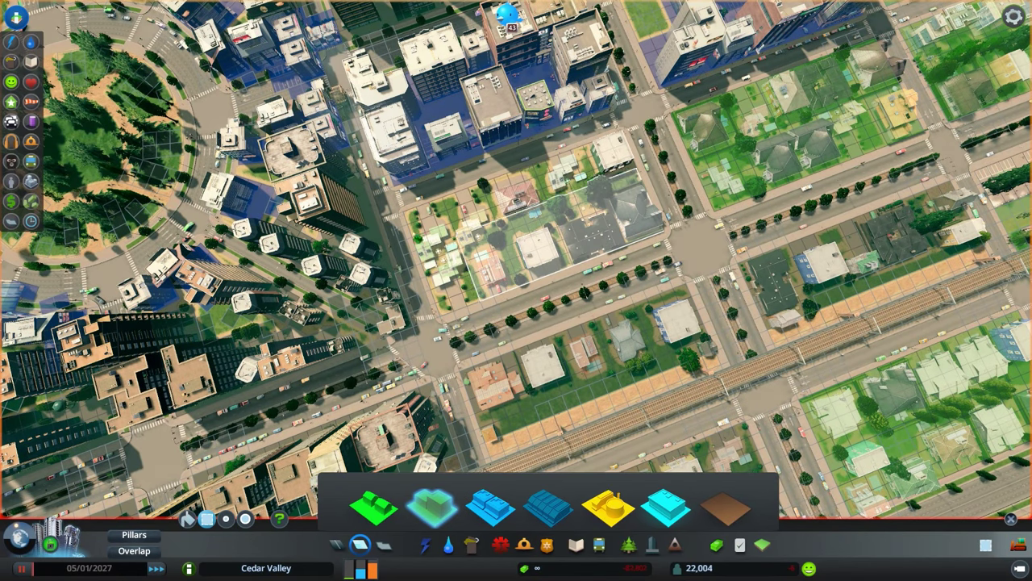
key(d)
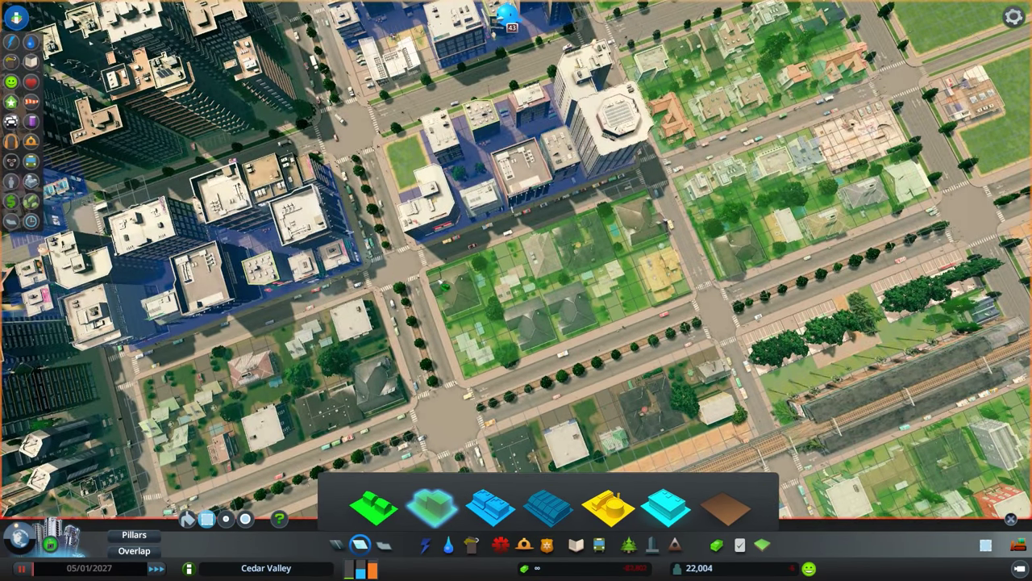
drag(471, 240, 510, 363)
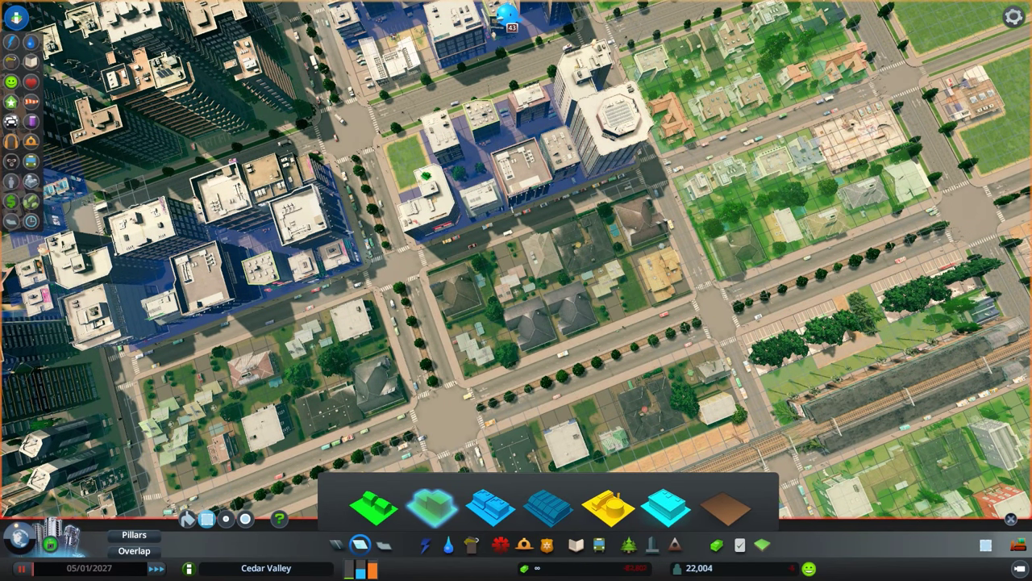
Step: Zone the small central green lot as high-density commercial and close zoning
key(e)
click(548, 506)
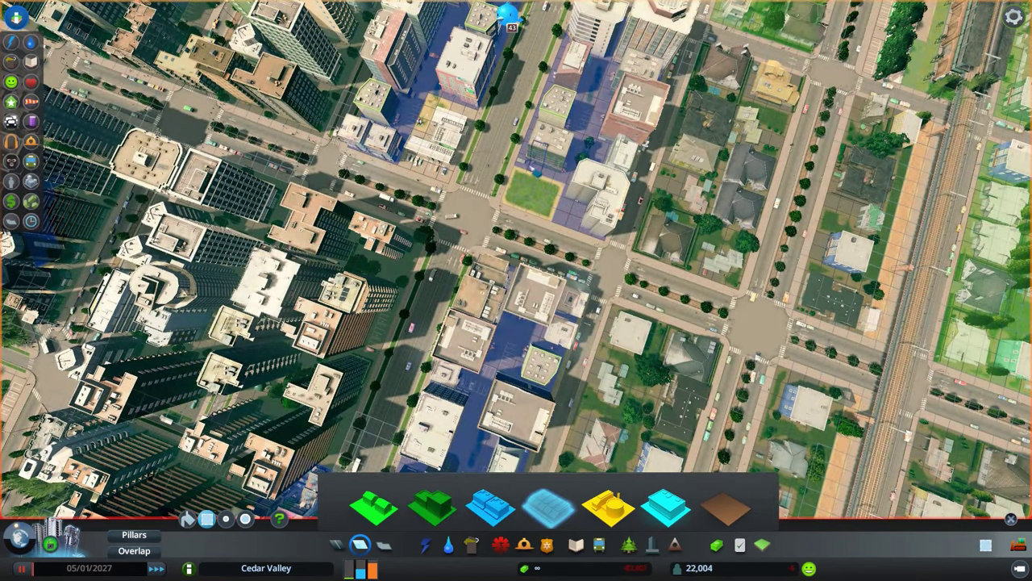
click(533, 189)
scroll(516, 258, down, 2)
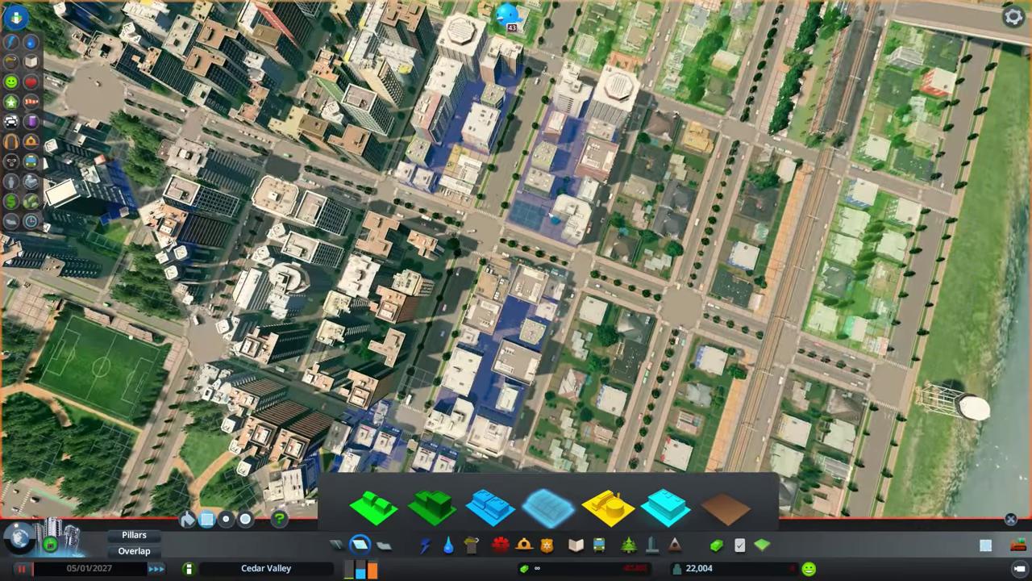
key(Escape)
key(e)
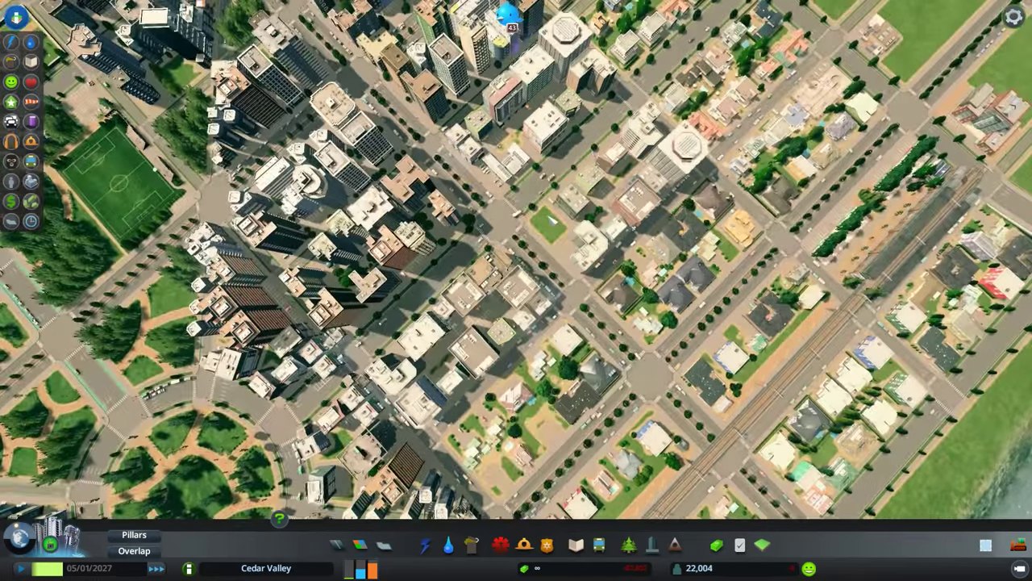
key(e)
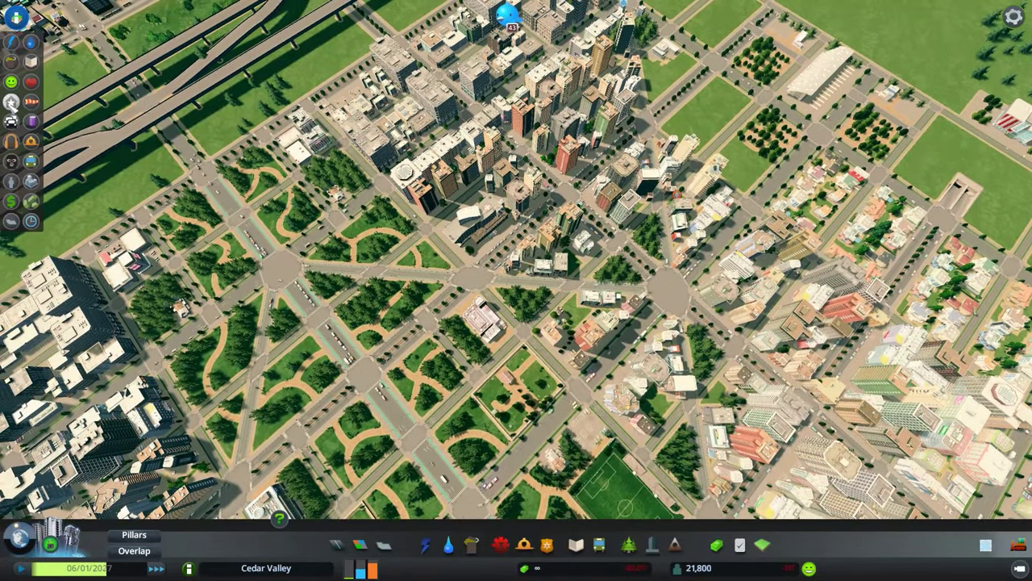
Step: Check the pollution and fire safety overviews around the industrial area
click(12, 102)
click(31, 121)
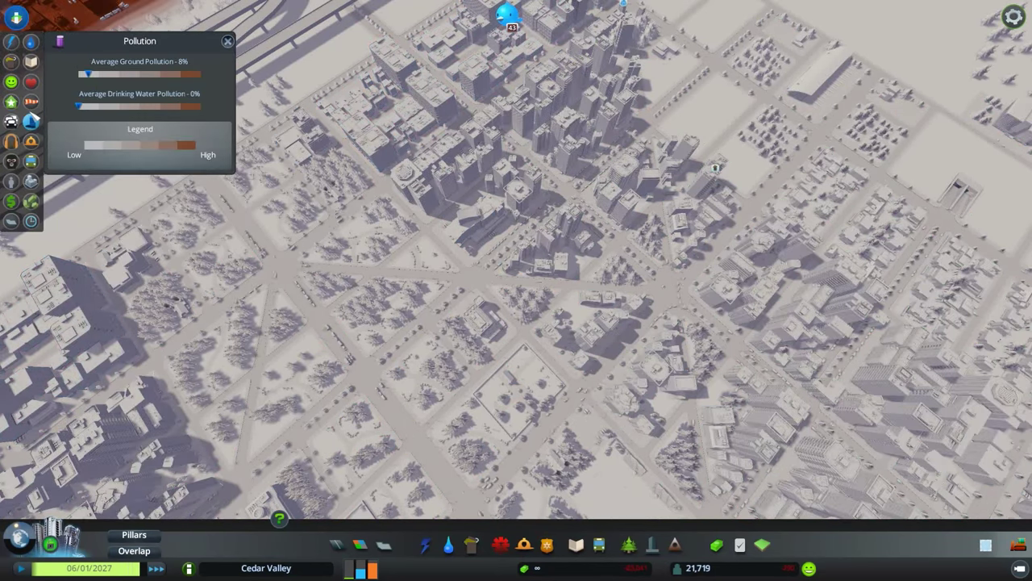
key(w)
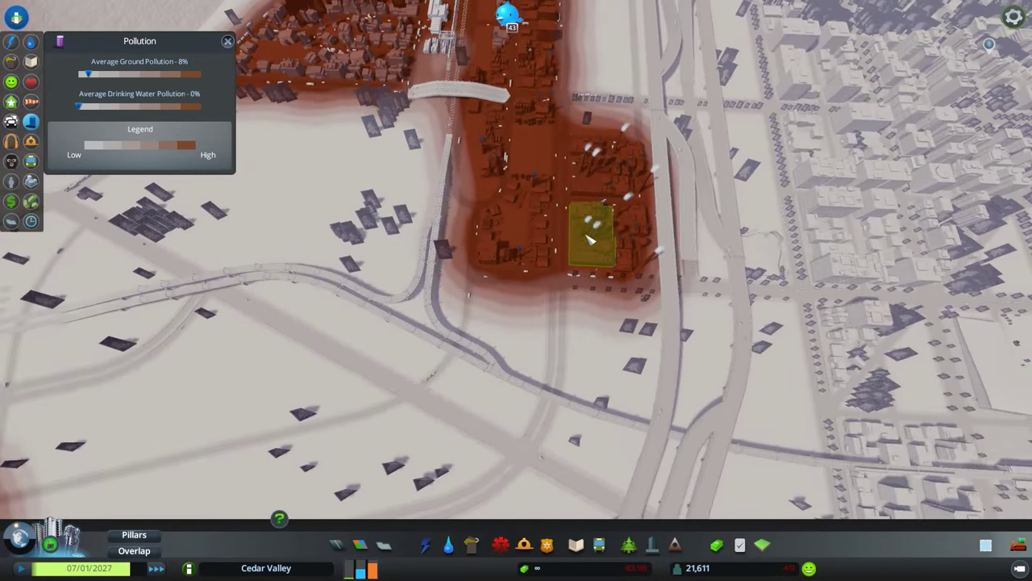
key(d)
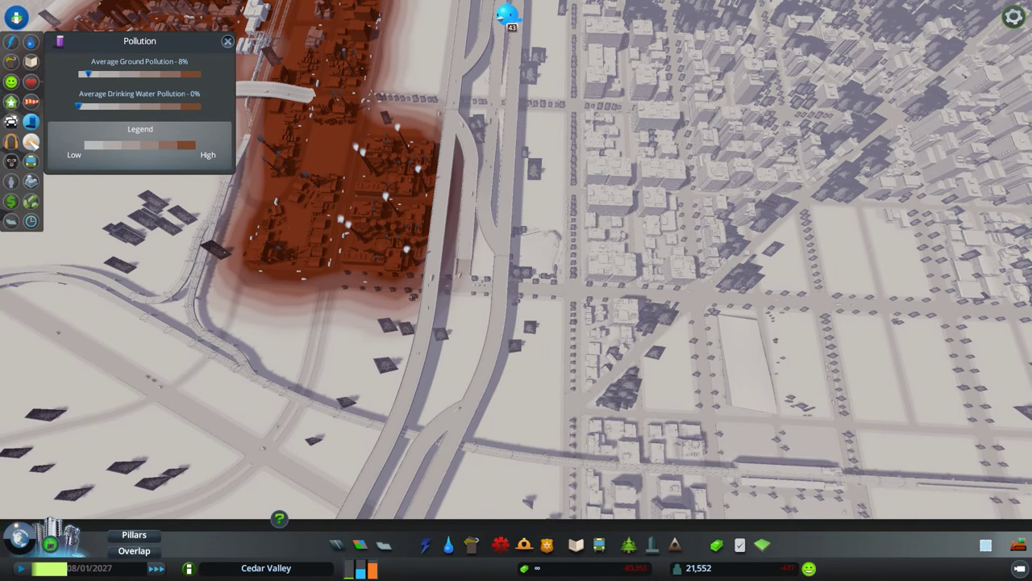
click(31, 141)
key(q)
scroll(579, 259, down, 5)
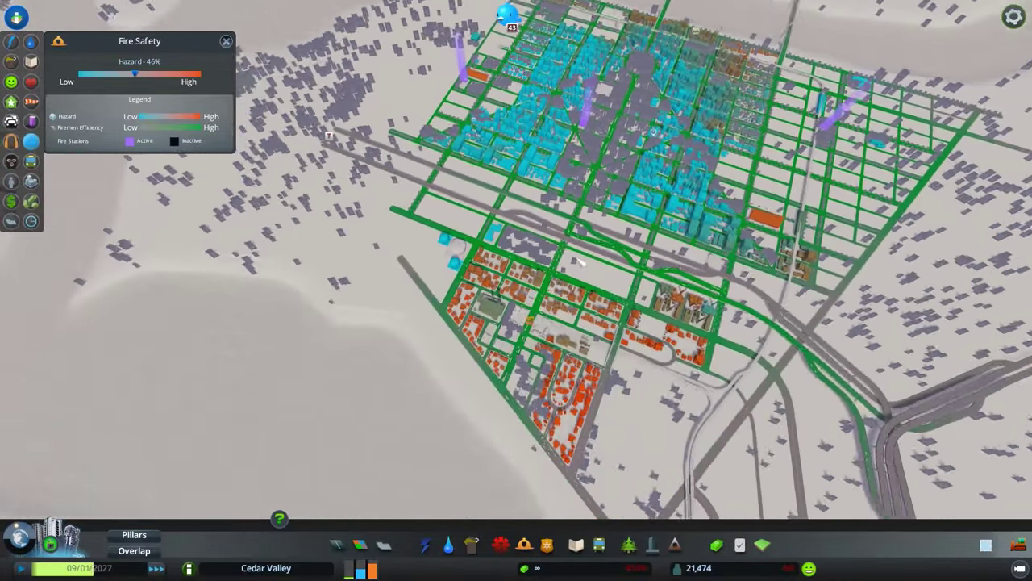
key(s)
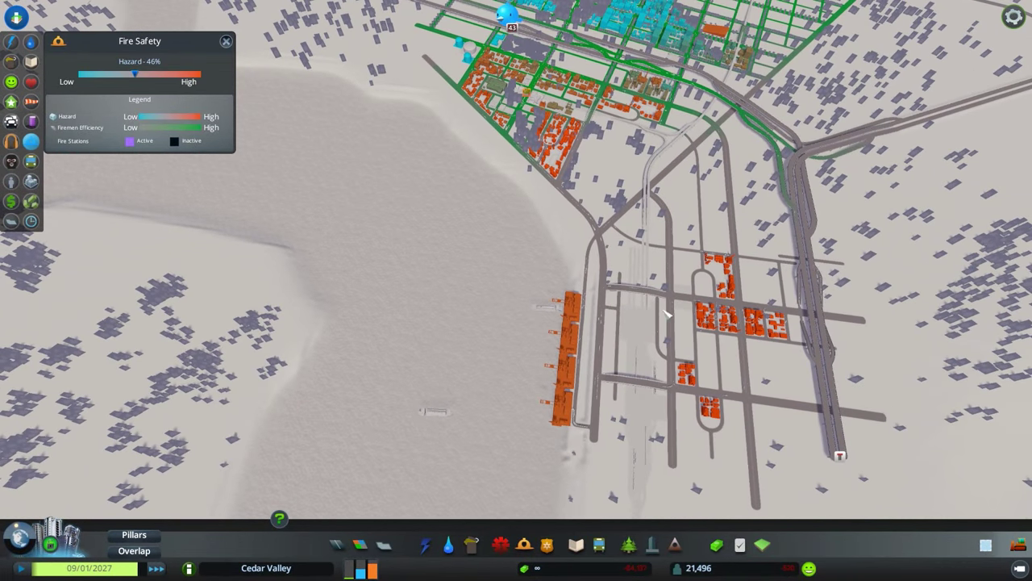
key(q)
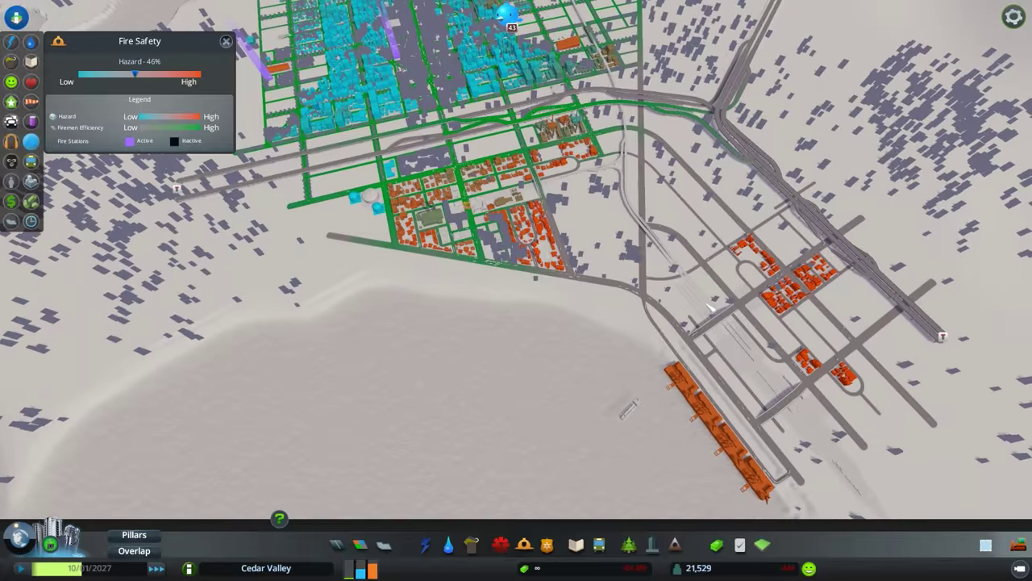
scroll(720, 256, up, 5)
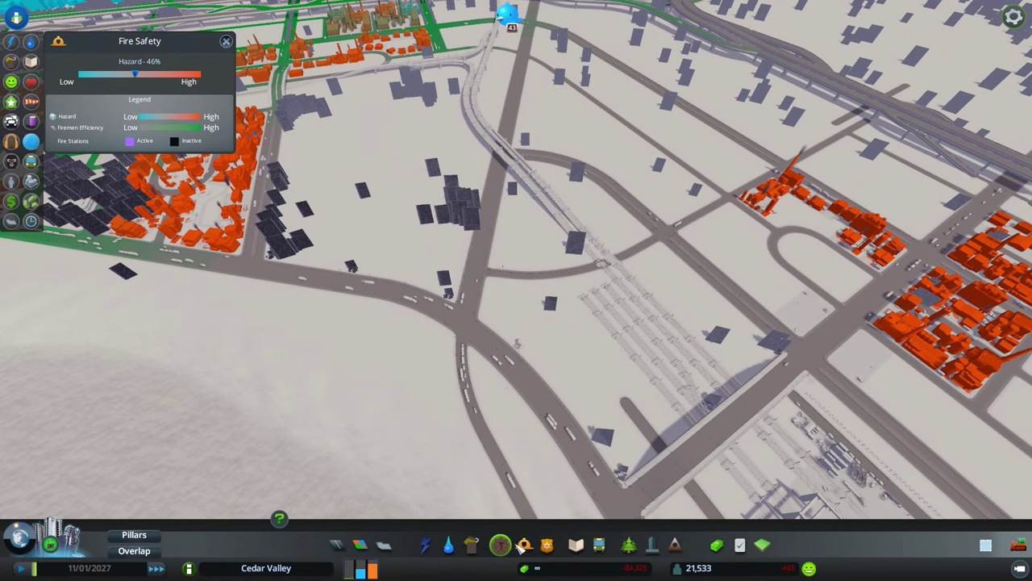
Step: Place a Fire Station on the corner lot beside the industrial blocks
click(523, 544)
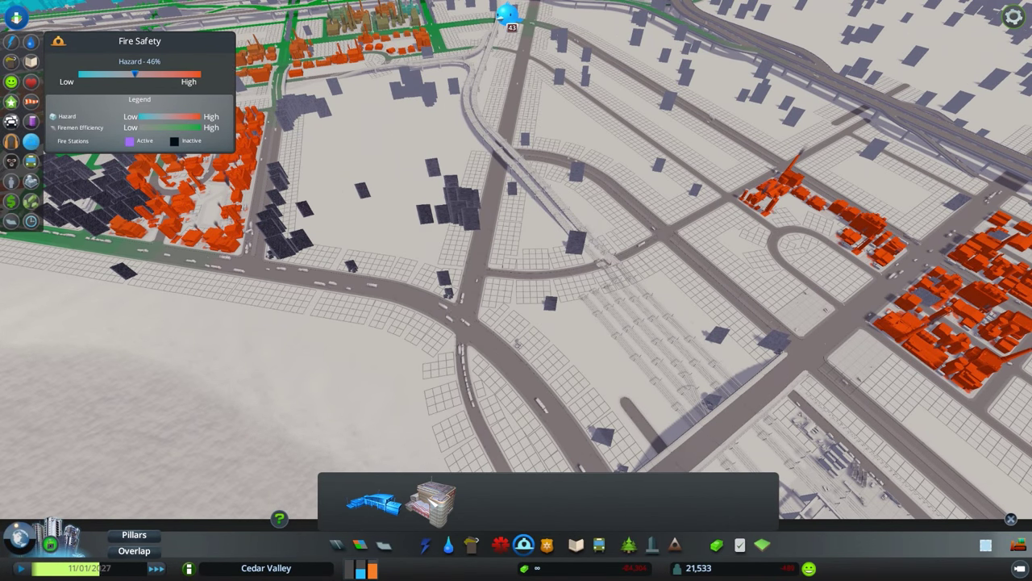
click(447, 488)
scroll(554, 412, up, 5)
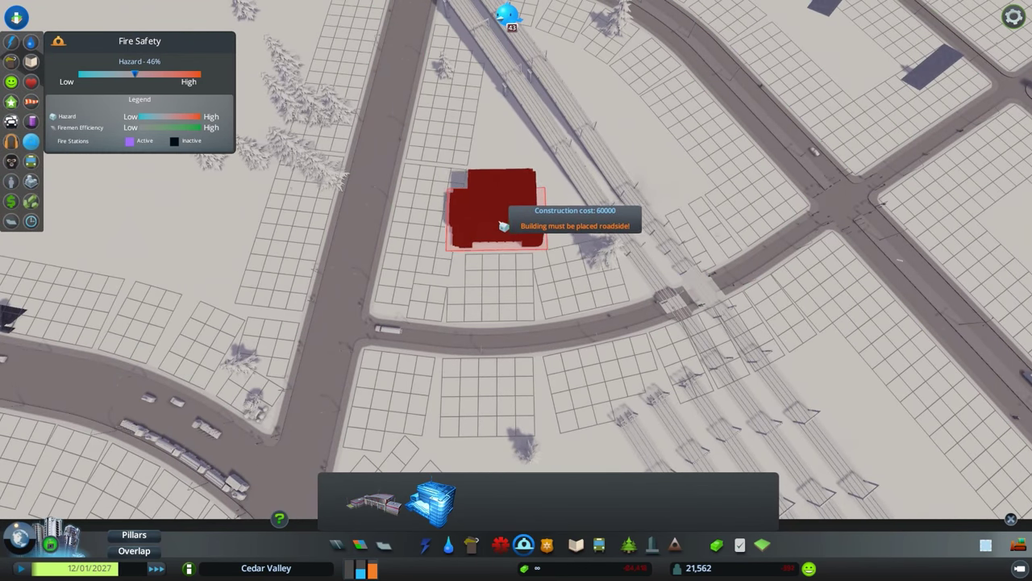
scroll(712, 246, up, 3)
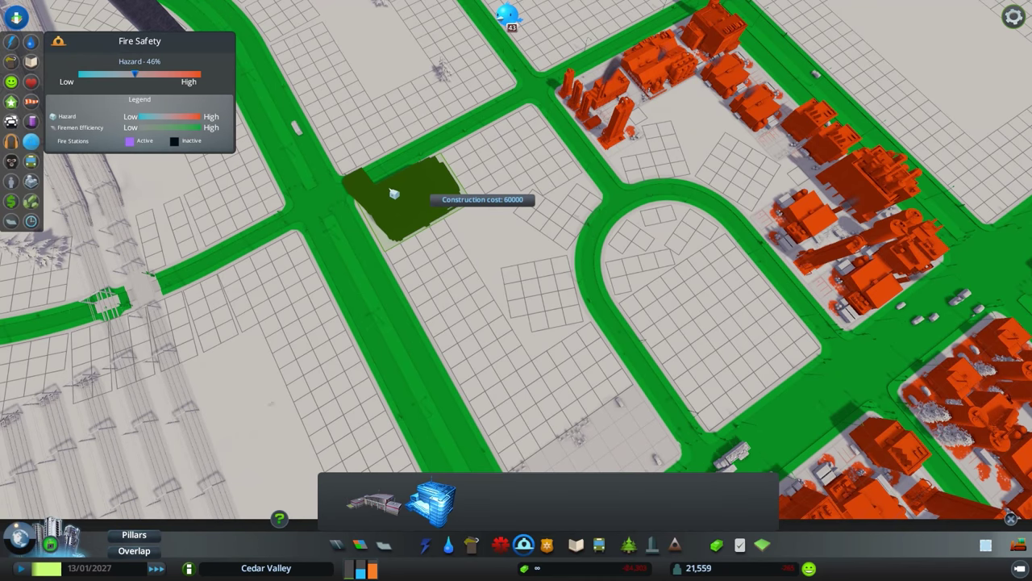
key(q)
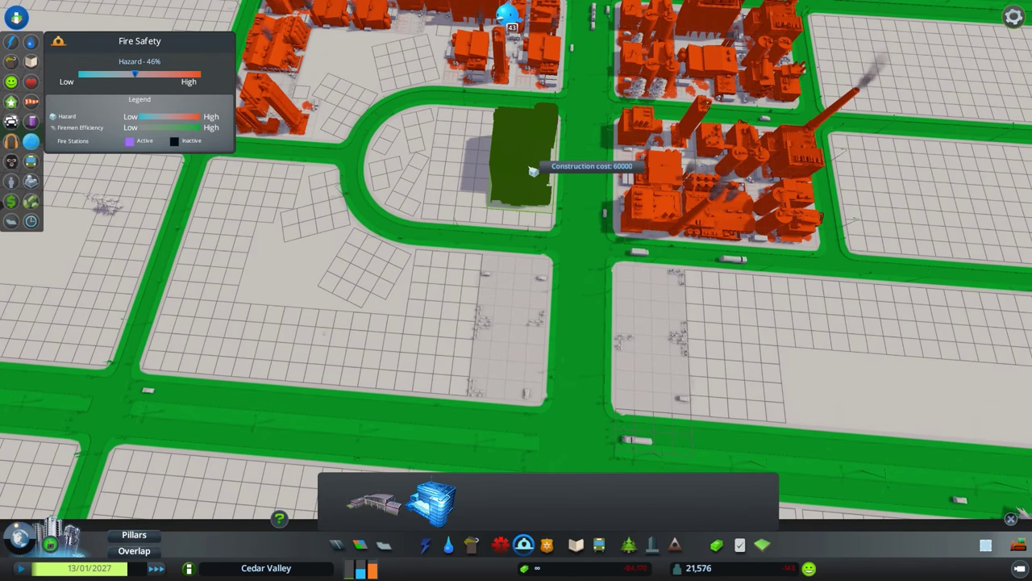
key(a)
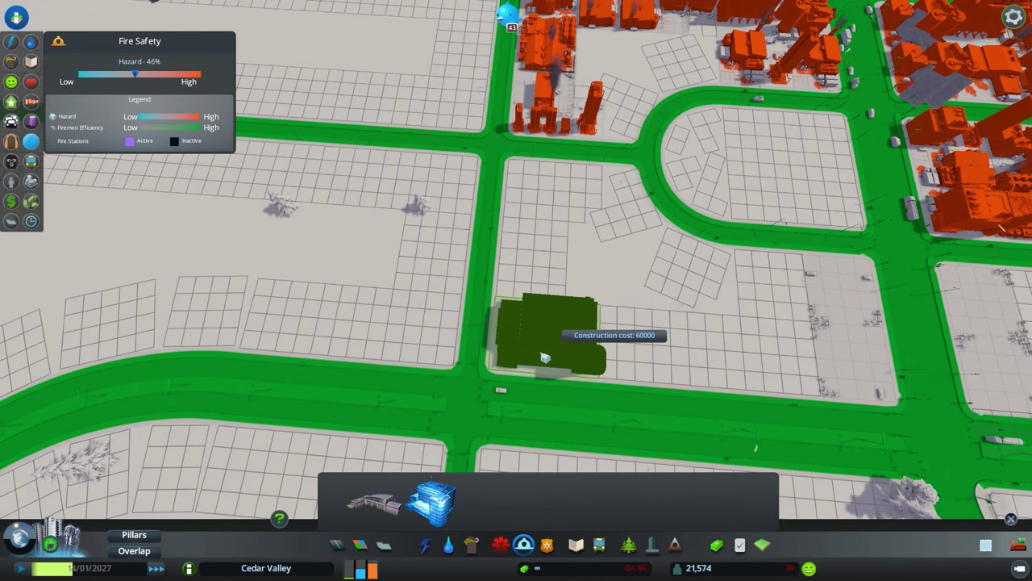
key(Escape)
click(545, 361)
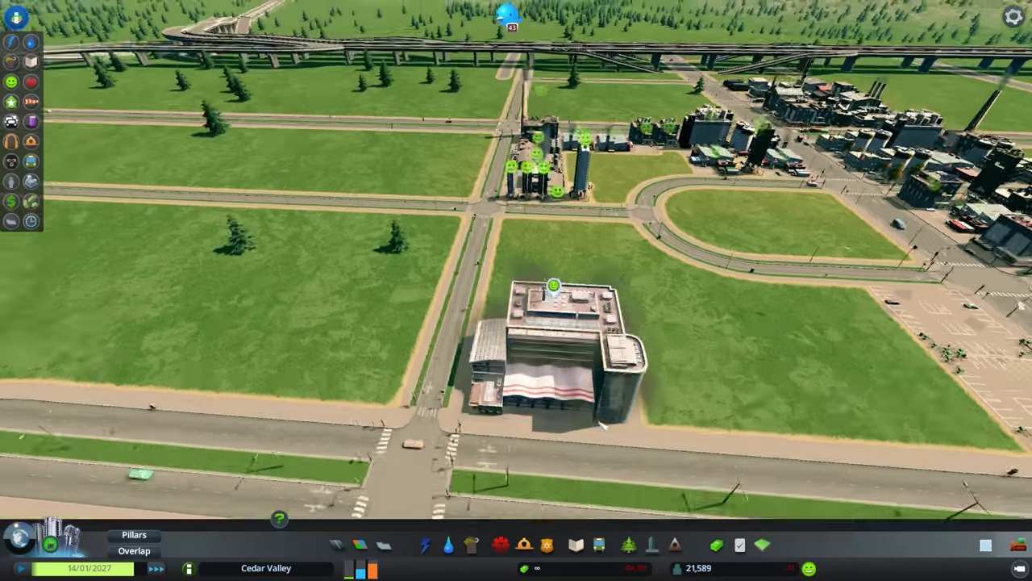
scroll(545, 361, up, 3)
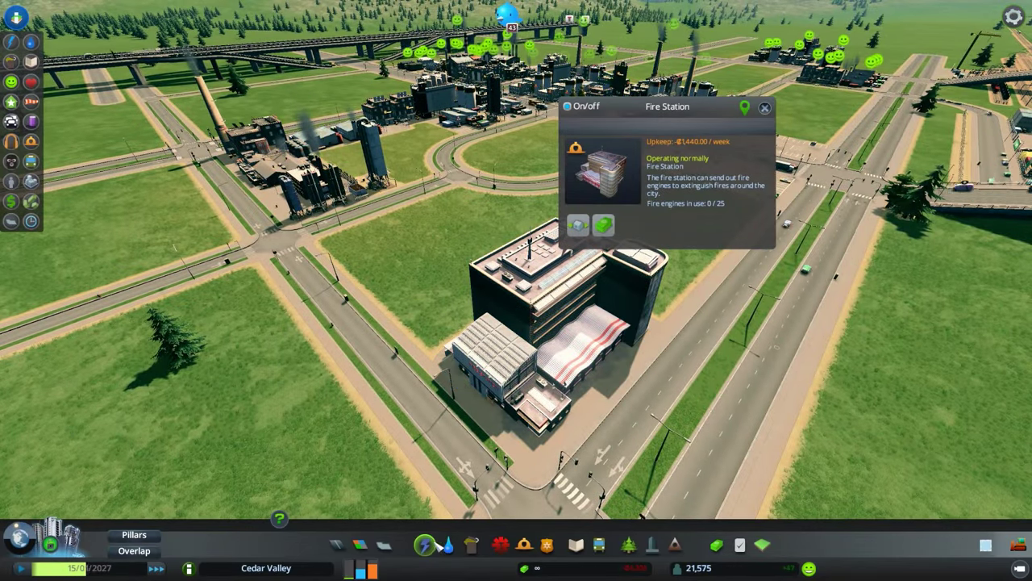
click(434, 545)
key(Escape)
scroll(565, 307, down, 3)
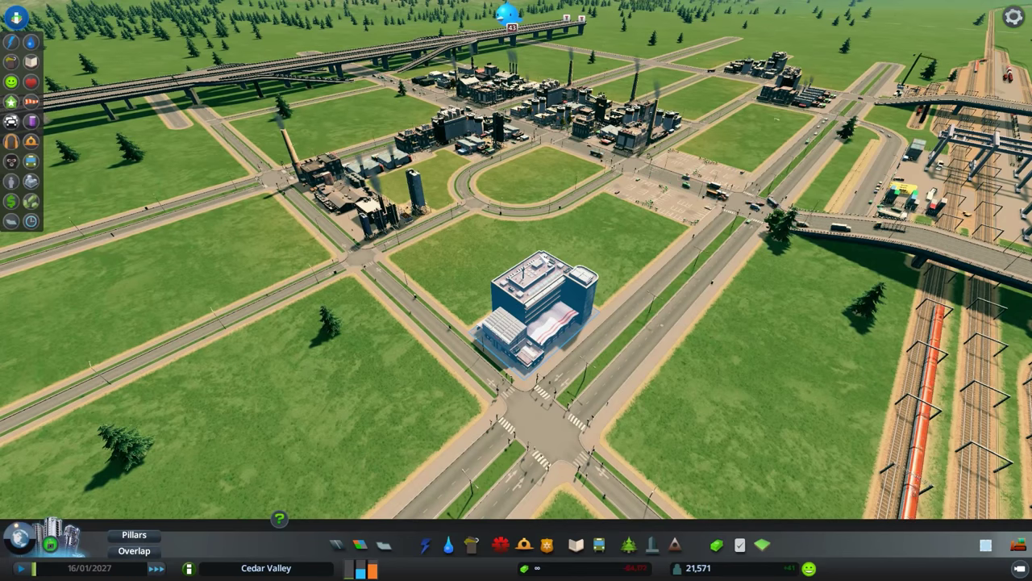
scroll(539, 266, up, 3)
scroll(538, 266, up, 2)
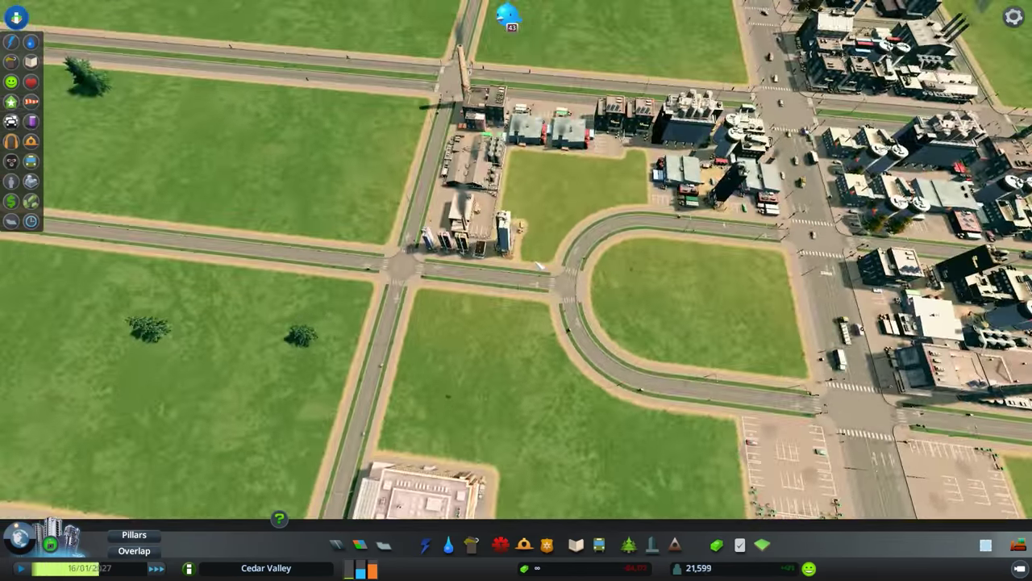
scroll(538, 266, down, 3)
scroll(539, 266, down, 2)
scroll(539, 266, down, 1)
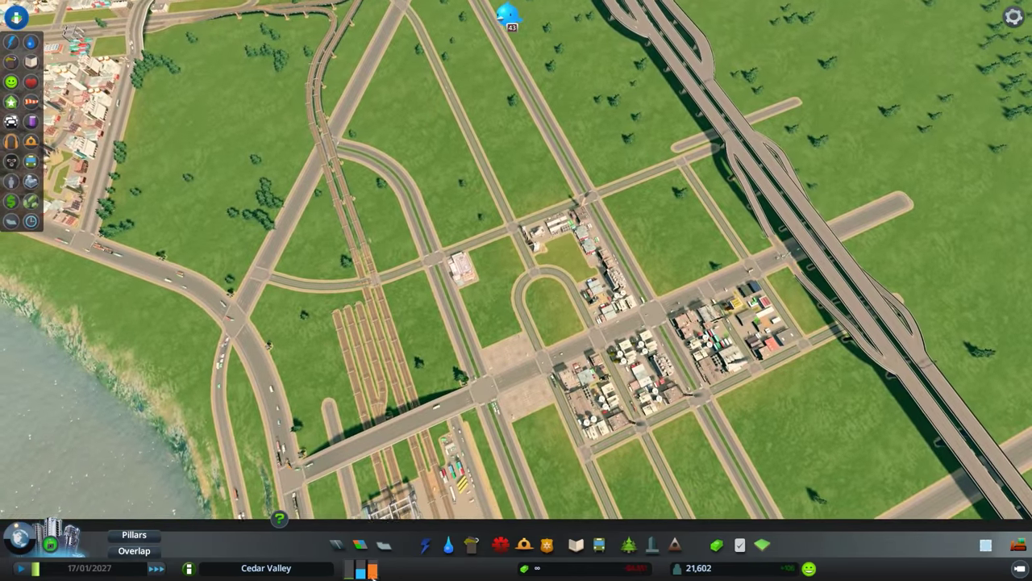
key(z)
Step: Fill the block between the curved road and the avenue with industrial zoning
key(w)
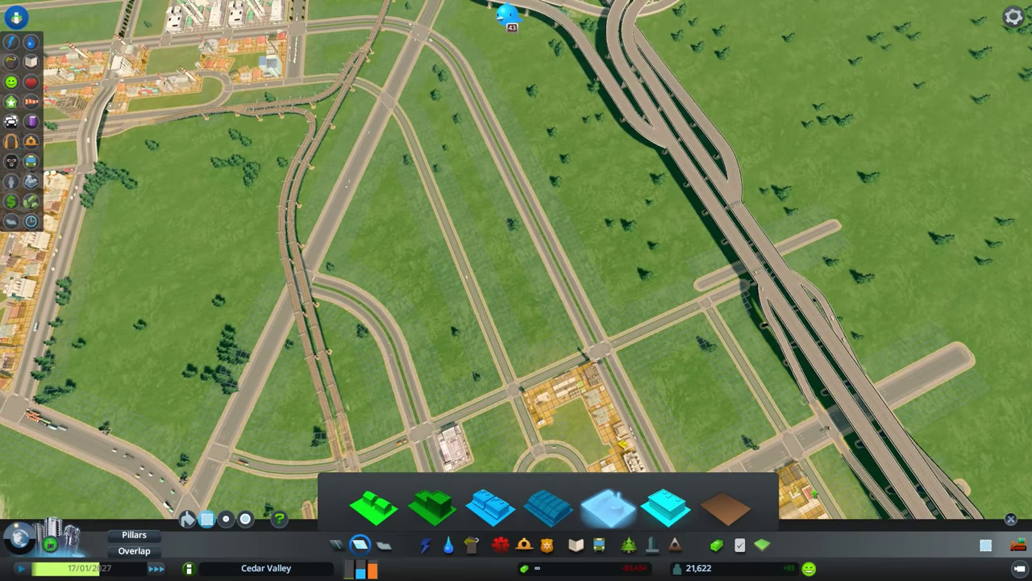
scroll(630, 402, up, 5)
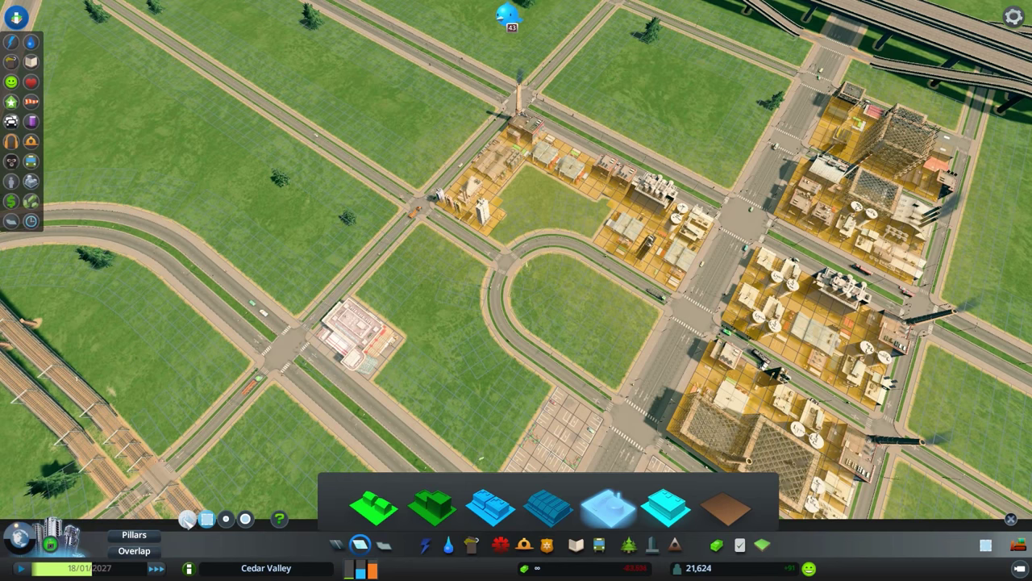
key(e)
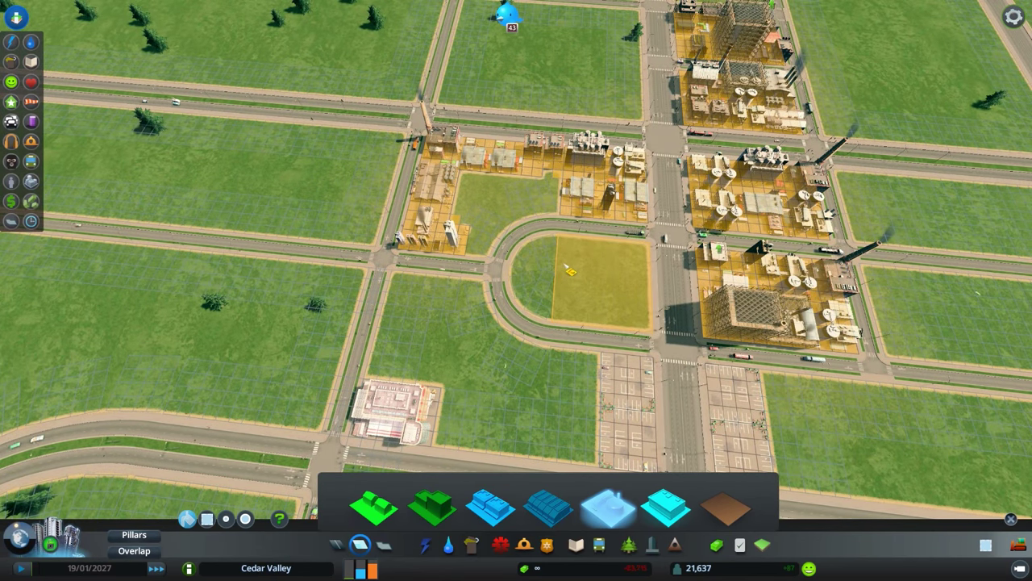
click(570, 271)
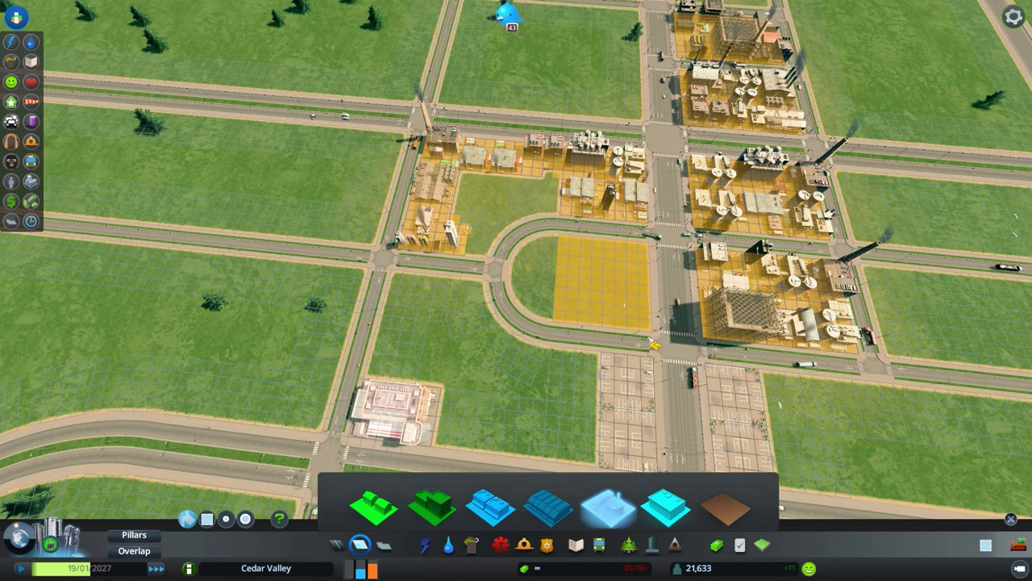
key(w)
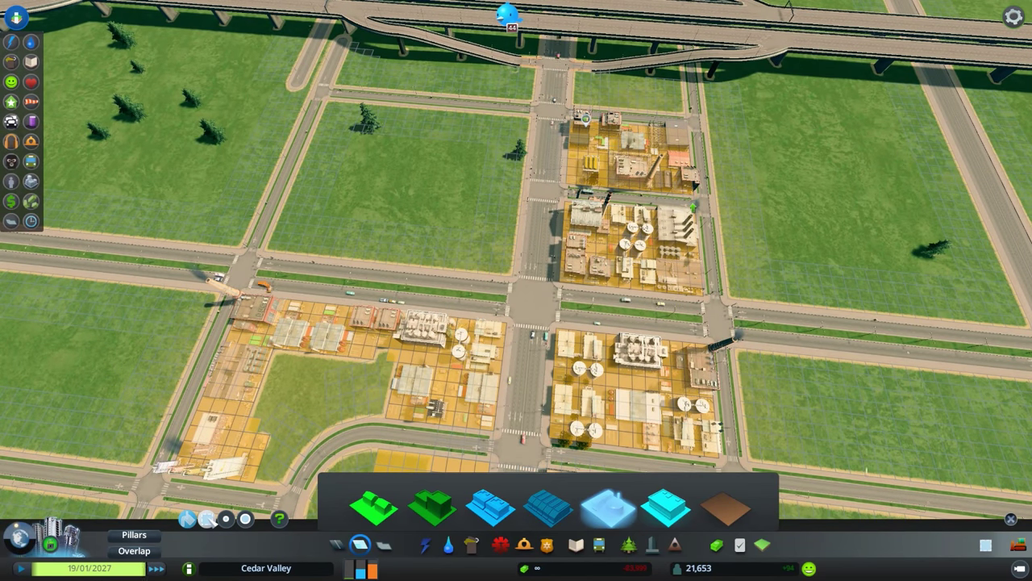
key(s)
key(w)
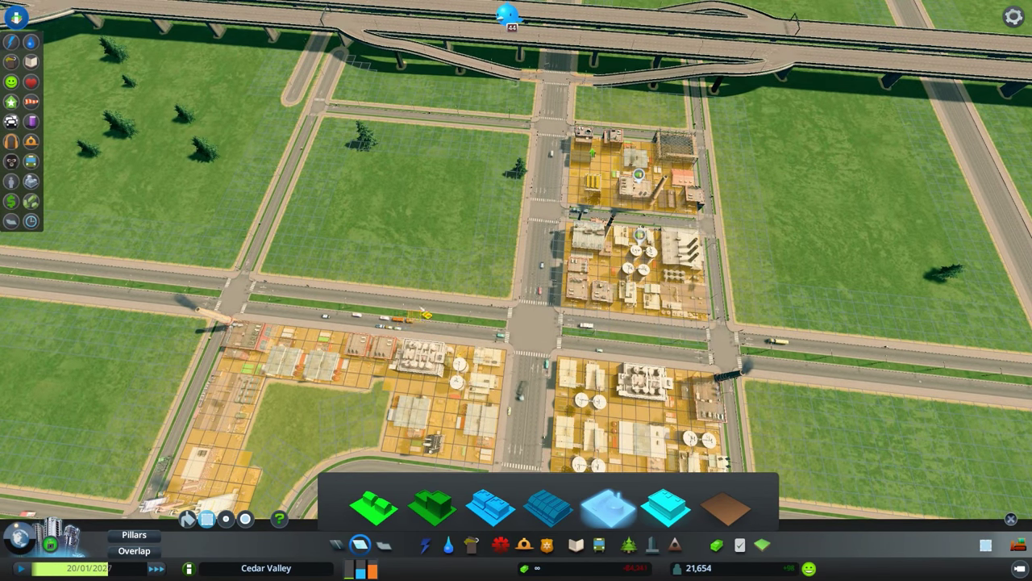
scroll(516, 290, up, 3)
Step: Marquee-zone industrial from the road corner and the strip west of the avenue, then close zoning
mouse_move(564, 311)
mouse_down()
mouse_move(439, 193)
mouse_move(447, 145)
mouse_move(446, 167)
mouse_up()
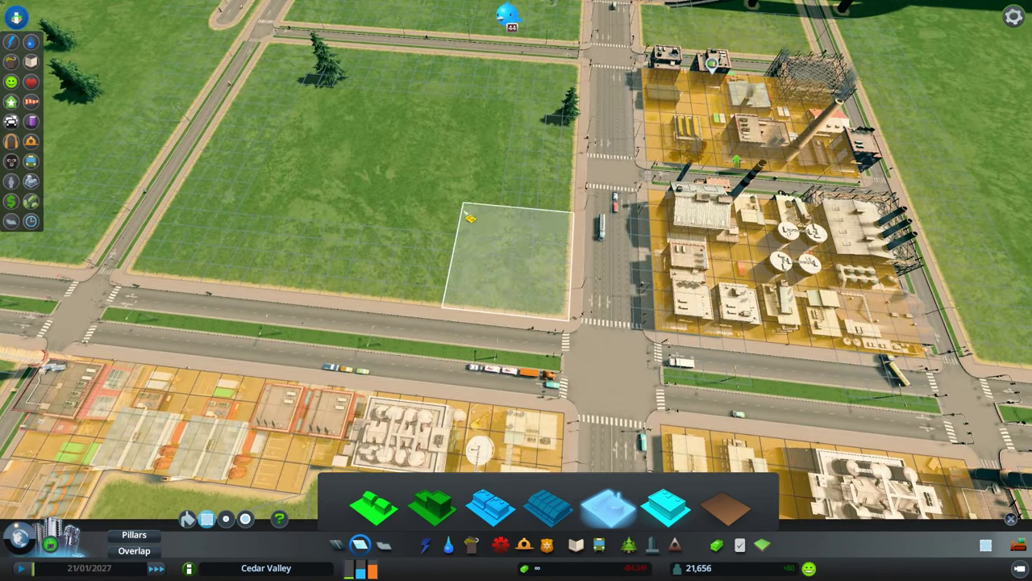
key(s)
key(w)
scroll(473, 288, down, 5)
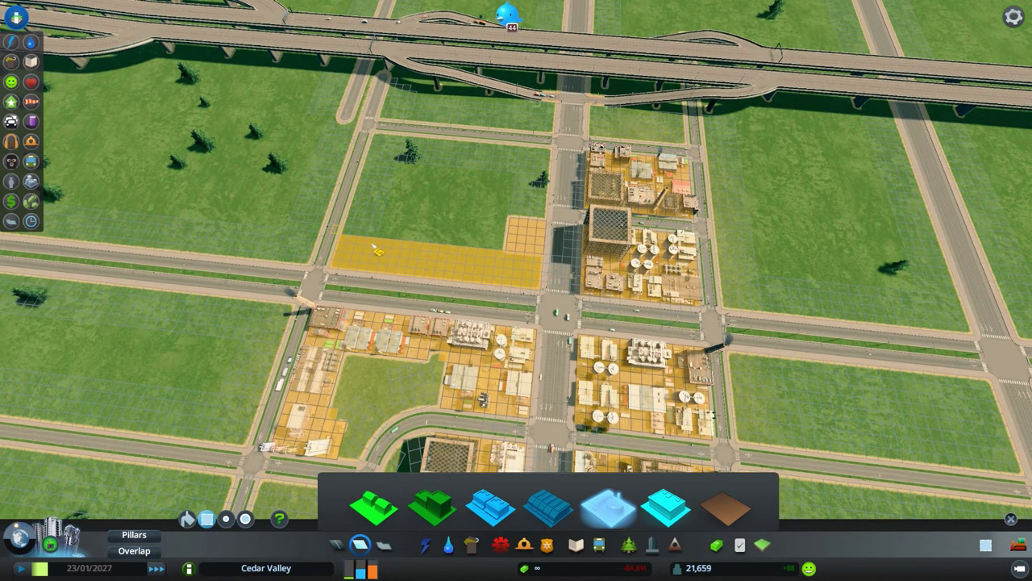
key(s)
key(w)
scroll(431, 231, up, 4)
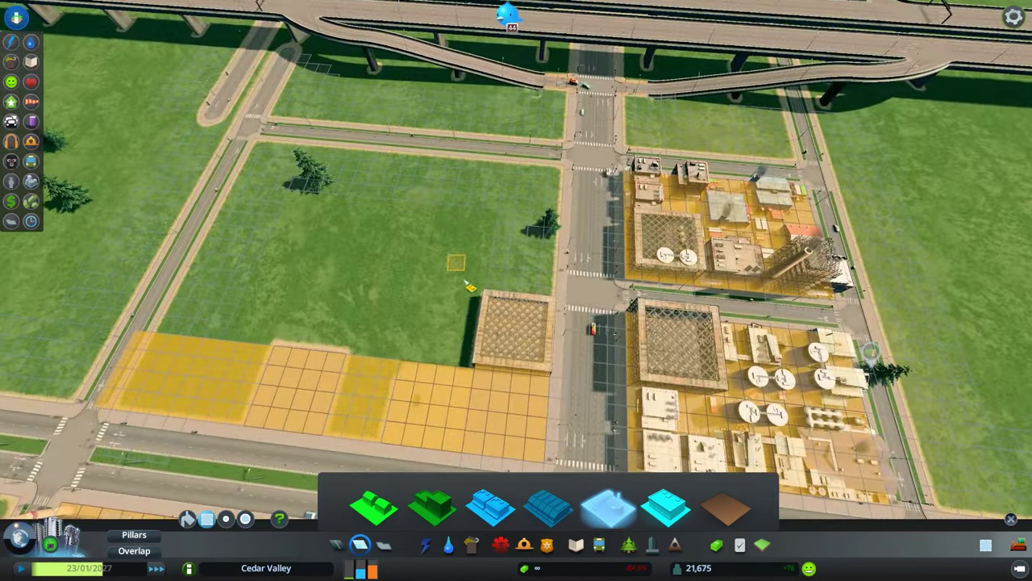
drag(493, 284, 558, 165)
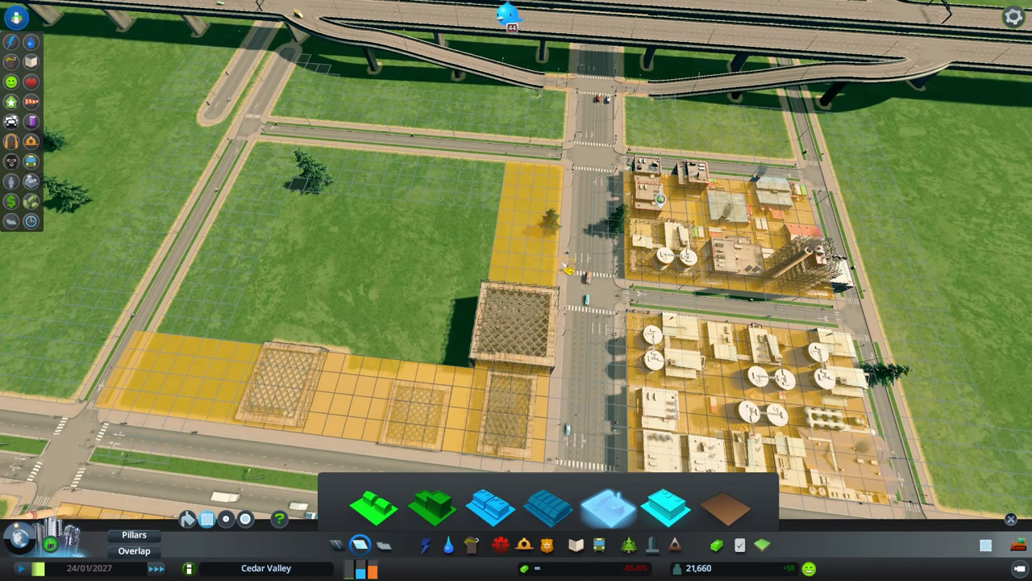
key(Escape)
scroll(567, 269, down, 5)
scroll(567, 270, down, 3)
key(q)
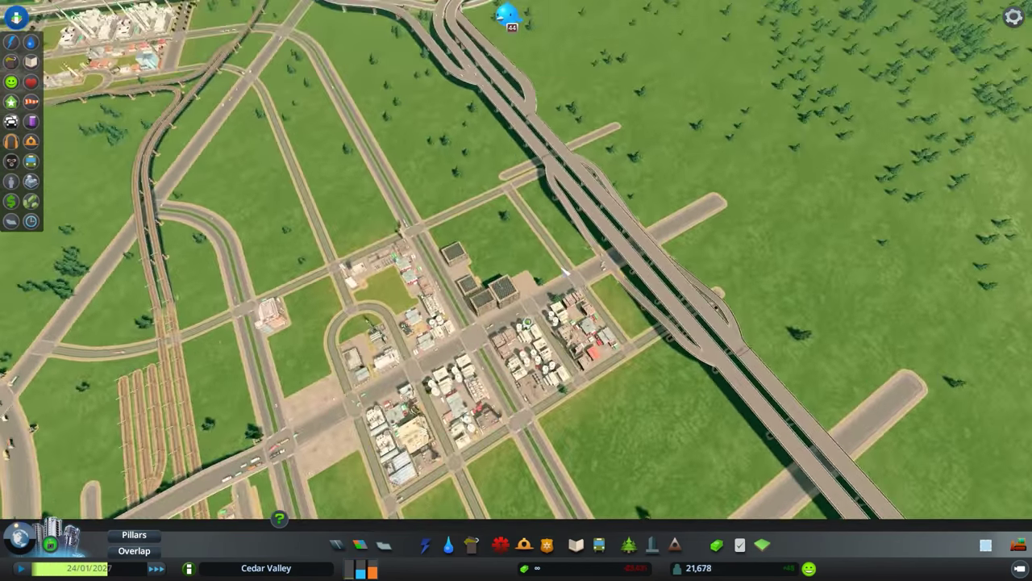
key(q)
scroll(567, 269, up, 5)
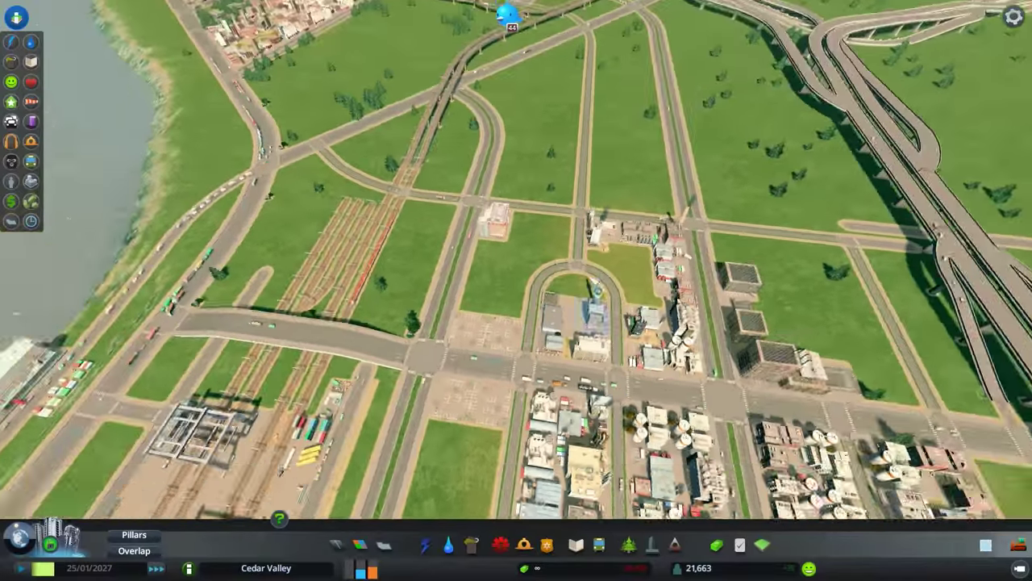
scroll(516, 258, down, 3)
scroll(516, 258, down, 2)
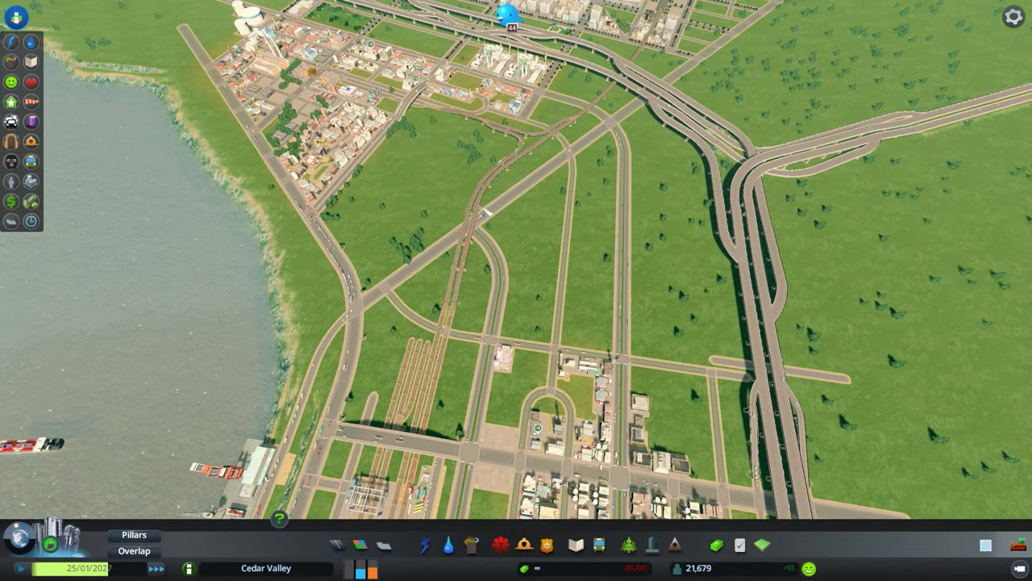
key(q)
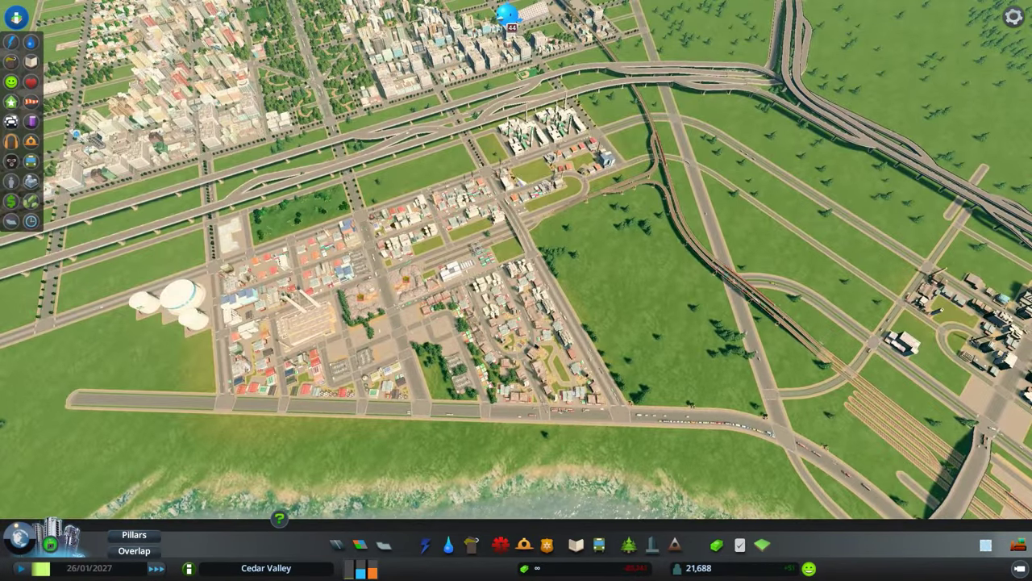
key(d)
scroll(634, 303, up, 3)
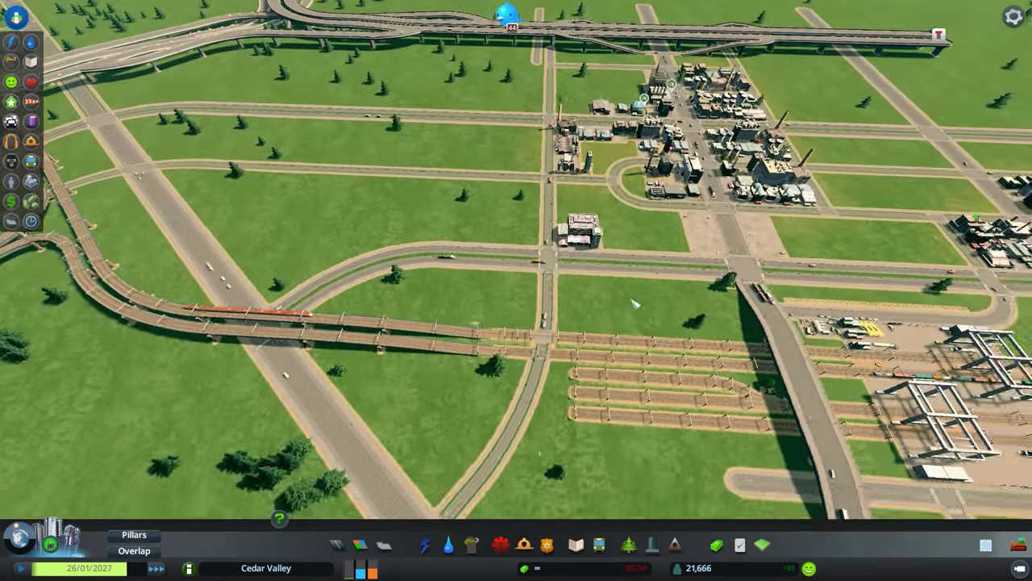
key(s)
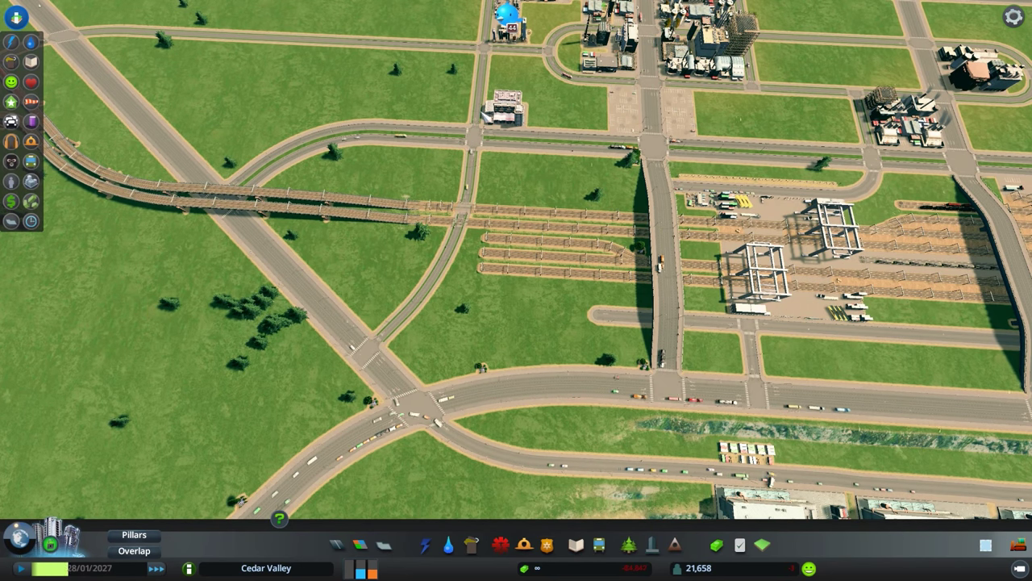
key(q)
key(r)
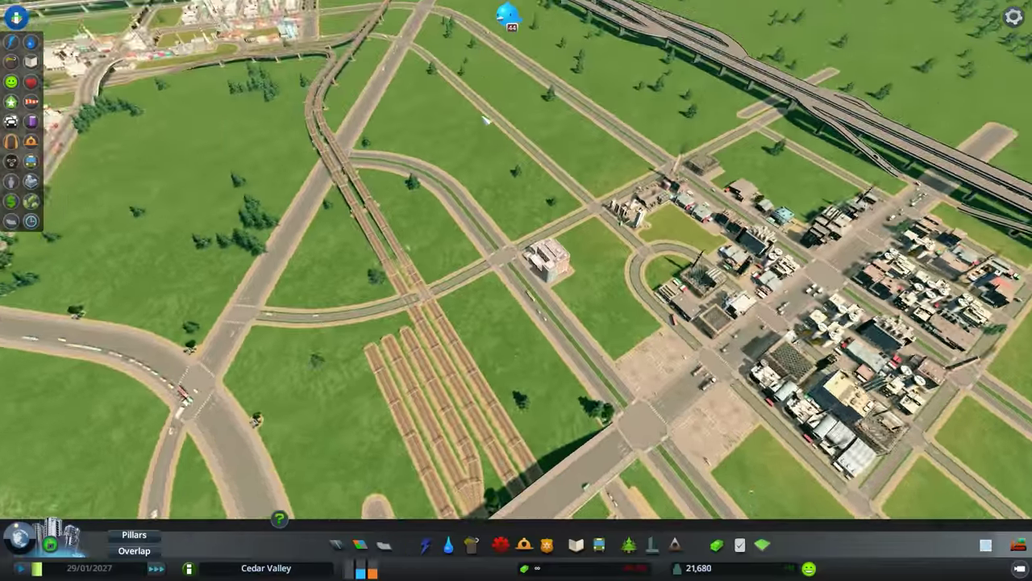
key(w)
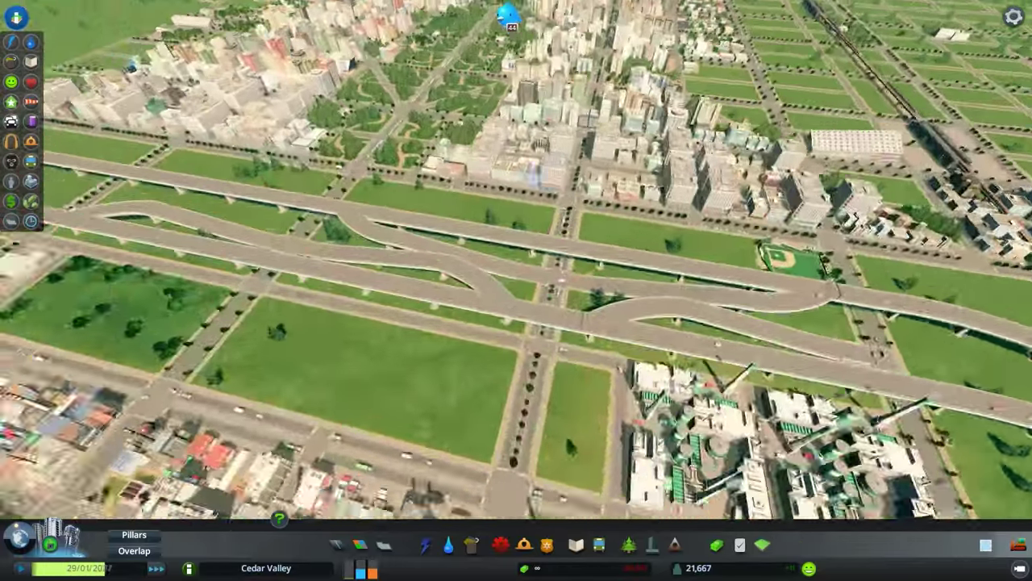
key(e)
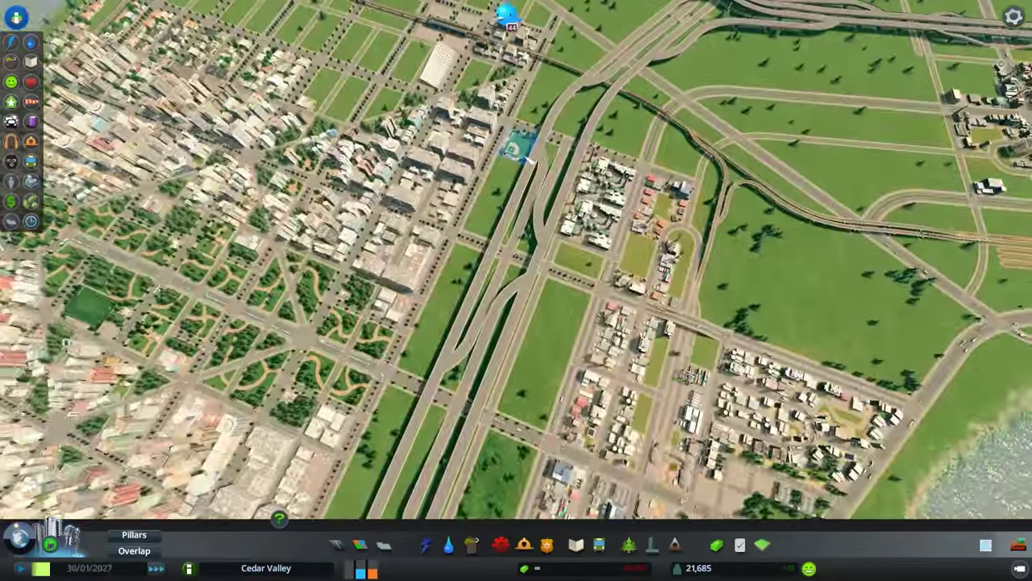
key(e)
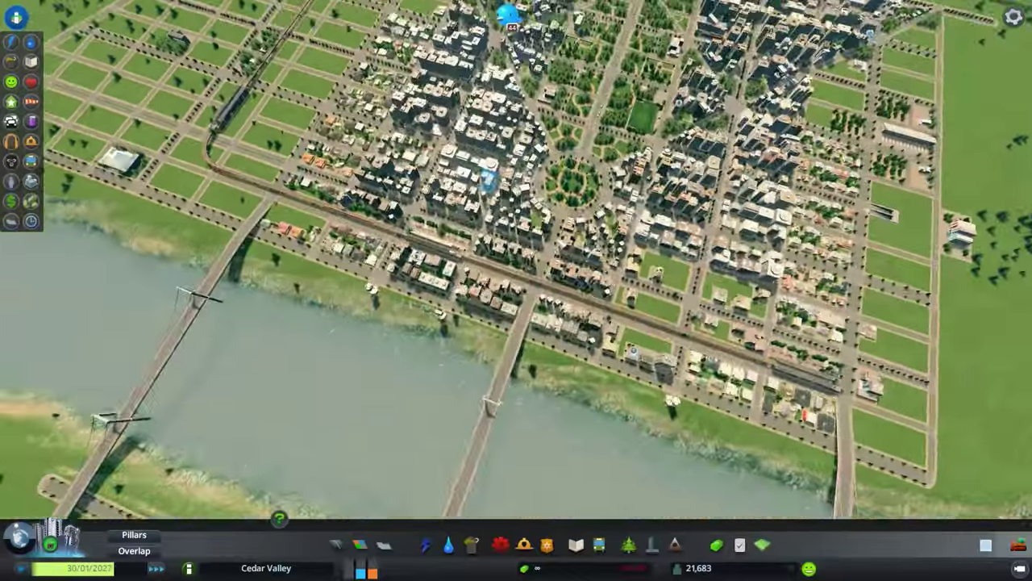
key(e)
key(w)
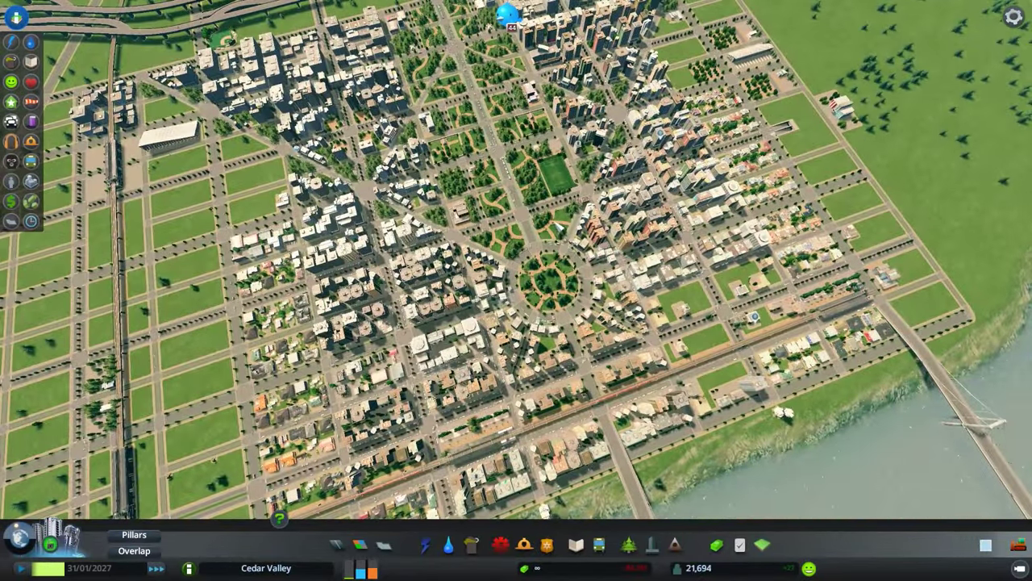
Step: Paint high-density commercial on the empty lot beside the low building, then select dezone
click(361, 544)
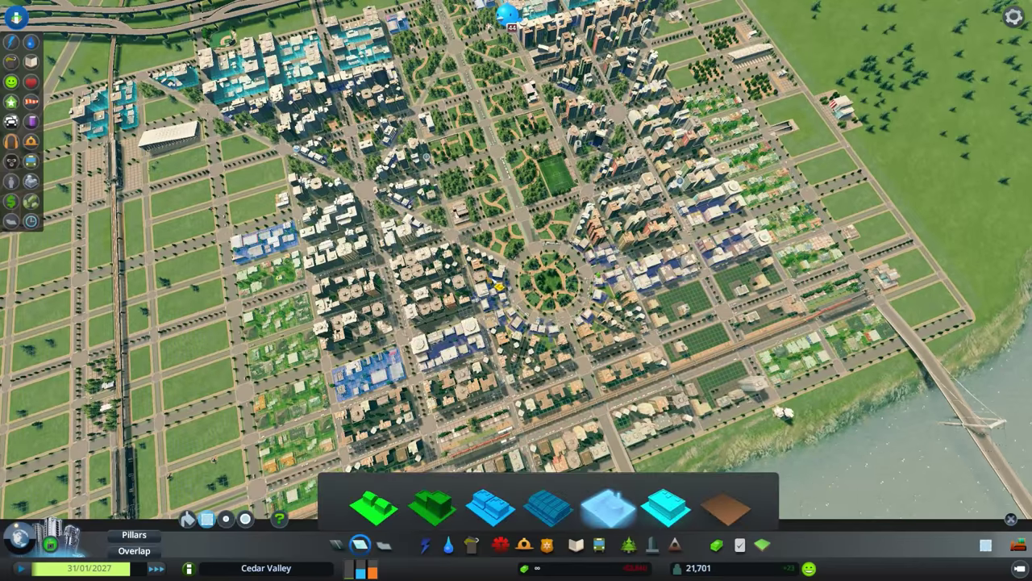
key(e)
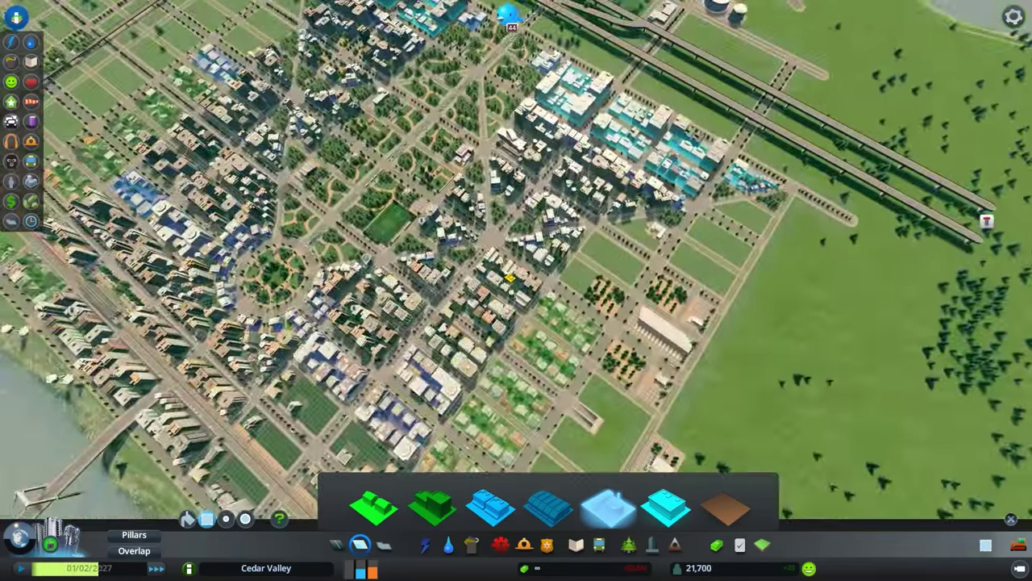
key(s)
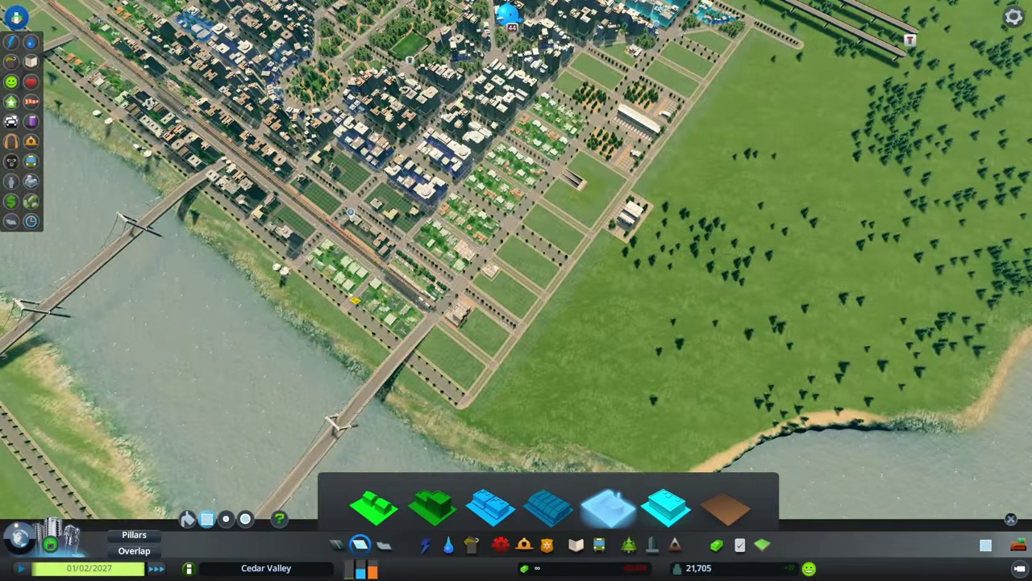
key(Page_Up)
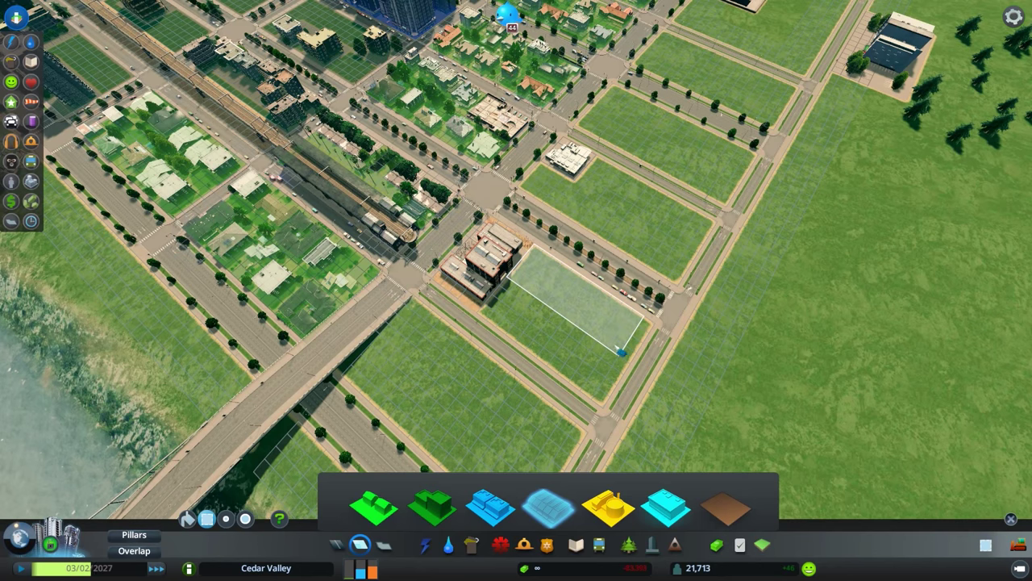
drag(633, 361, 633, 362)
key(e)
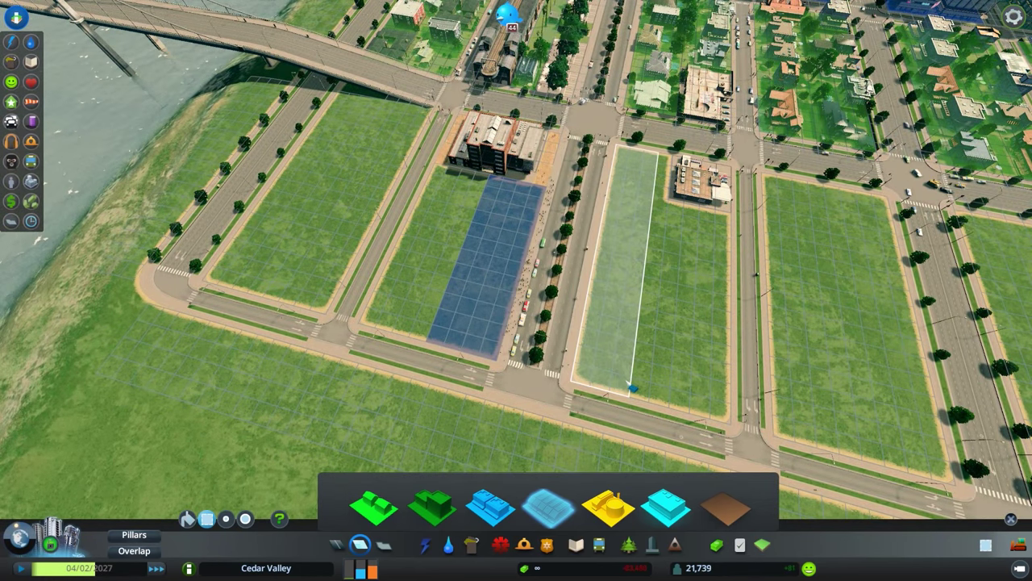
key(w)
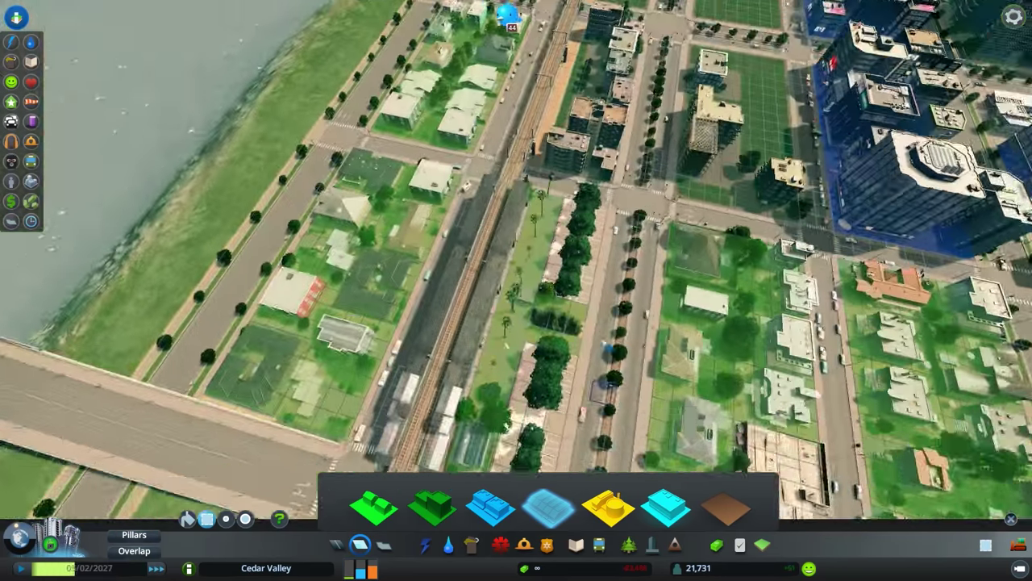
key(s)
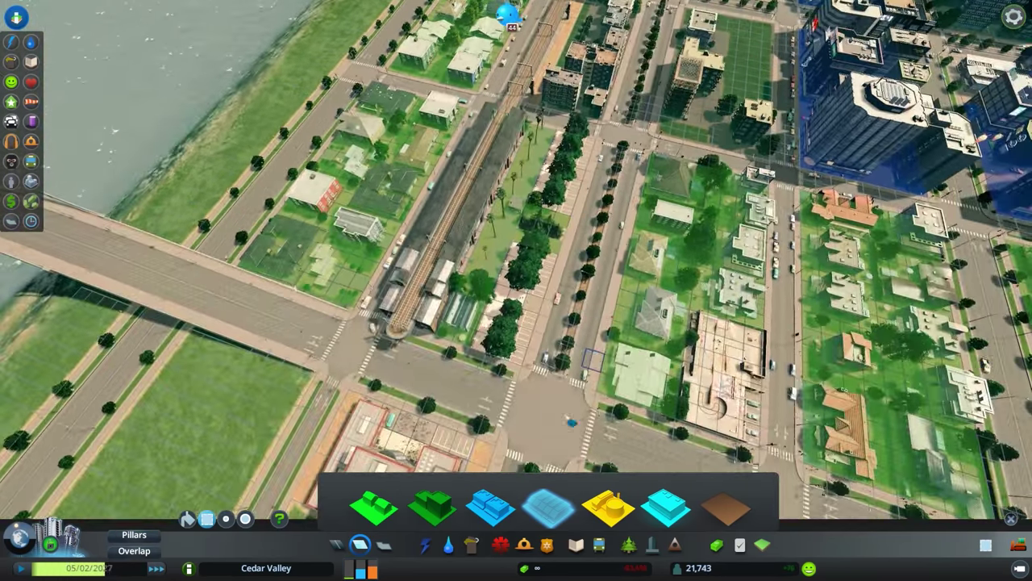
click(710, 505)
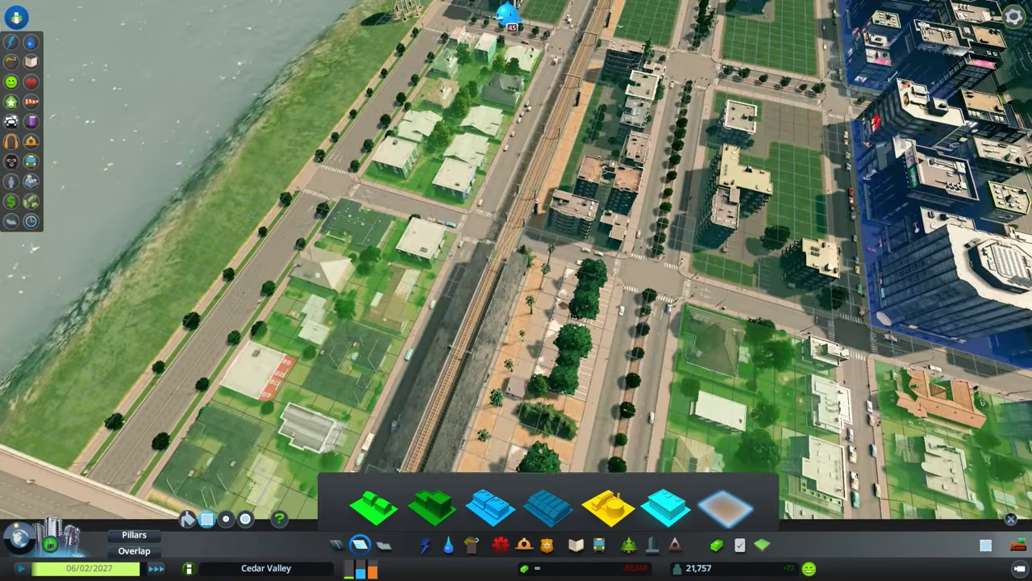
scroll(424, 194, up, 5)
Step: Activate the Bulldozer and orbit the camera around the elevated train station
key(b)
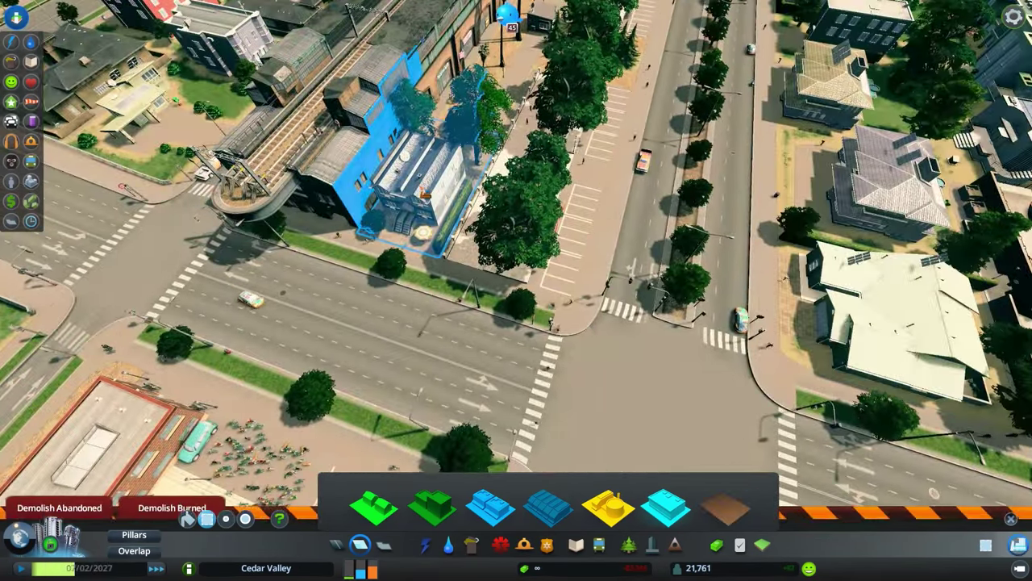
scroll(508, 254, down, 3)
key(w)
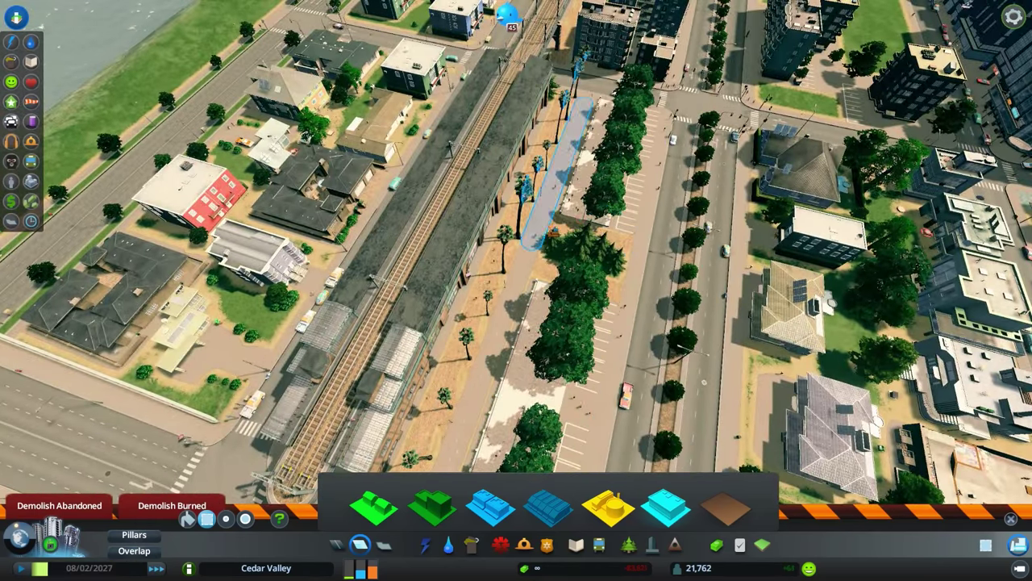
key(q)
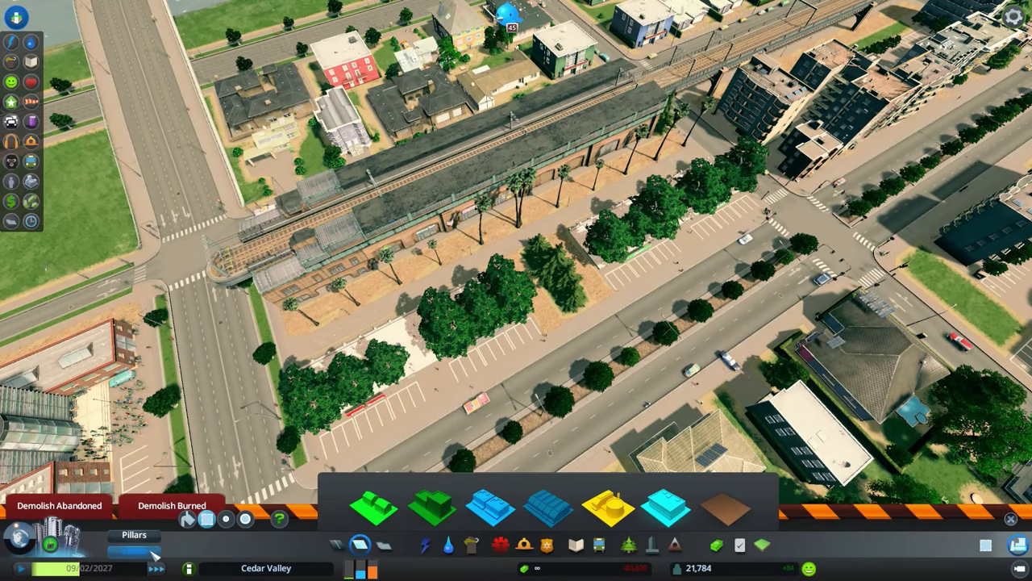
key(s)
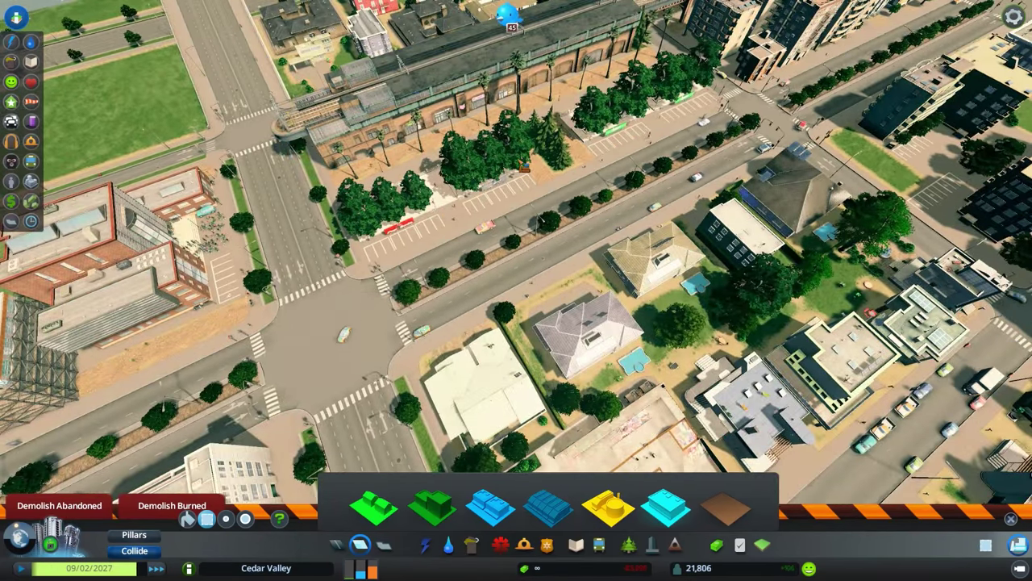
key(q)
scroll(516, 258, down, 5)
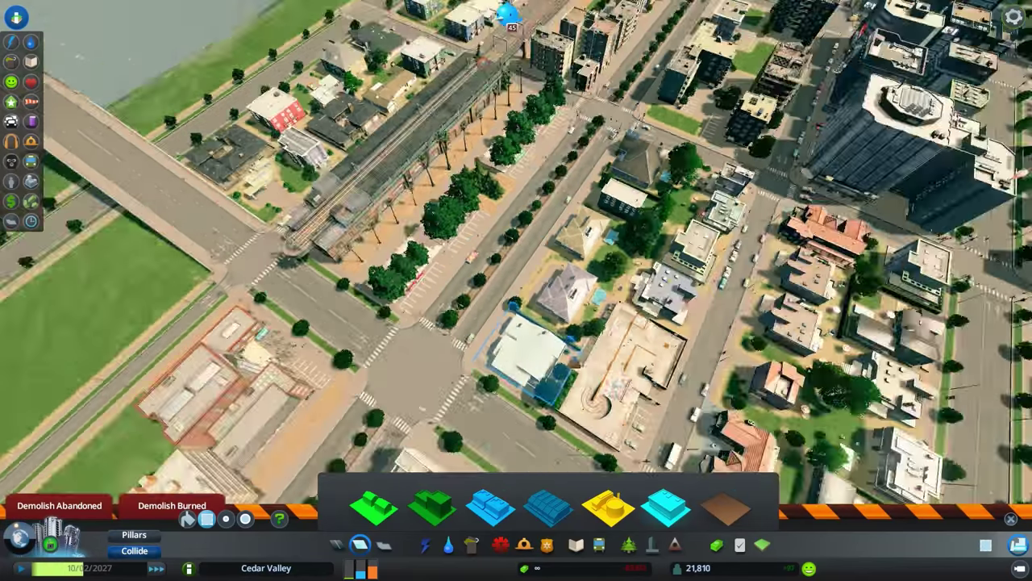
key(q)
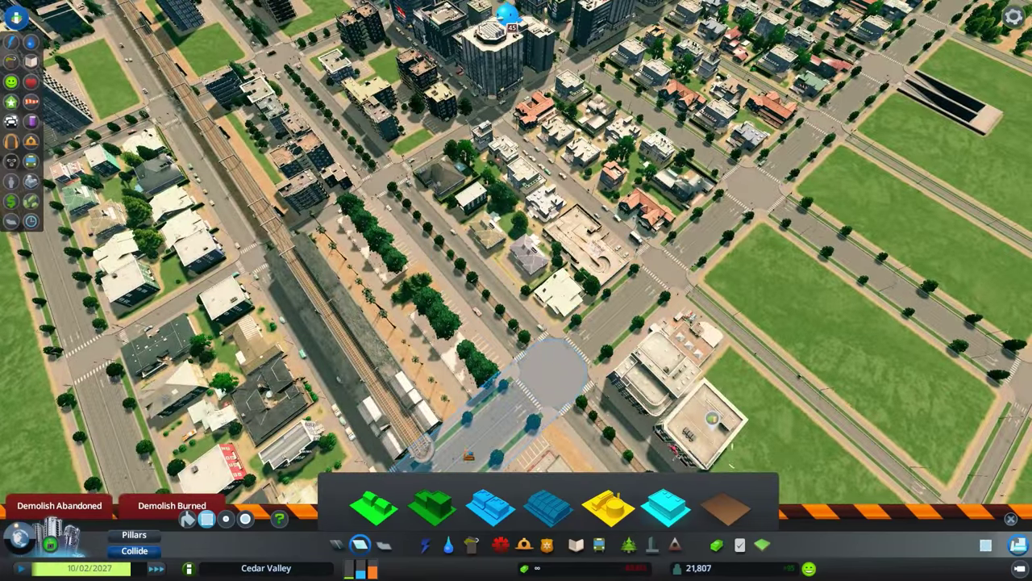
key(s)
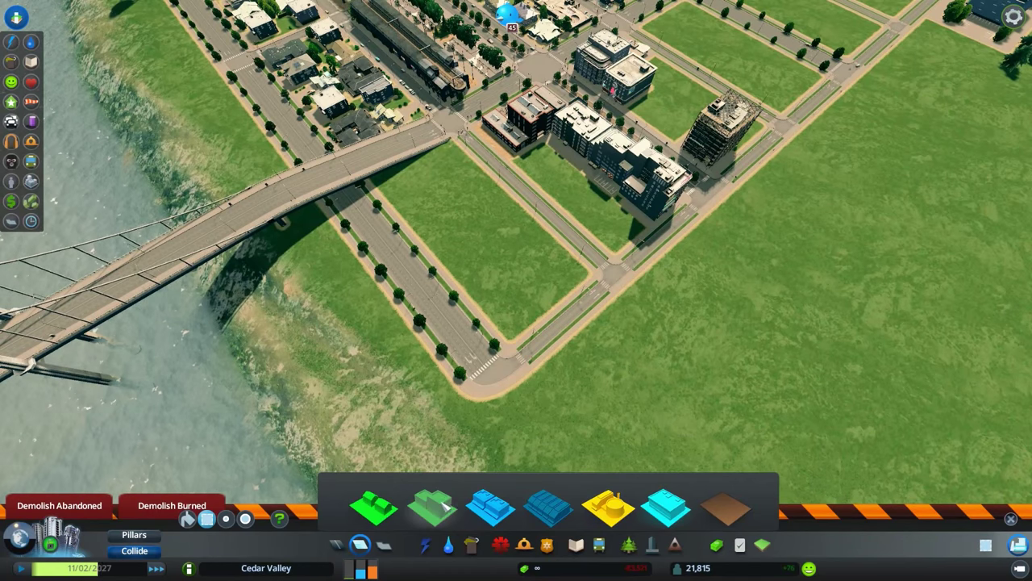
Step: Zone the empty lot next to the new blocks with the second zone type
click(436, 506)
key(w)
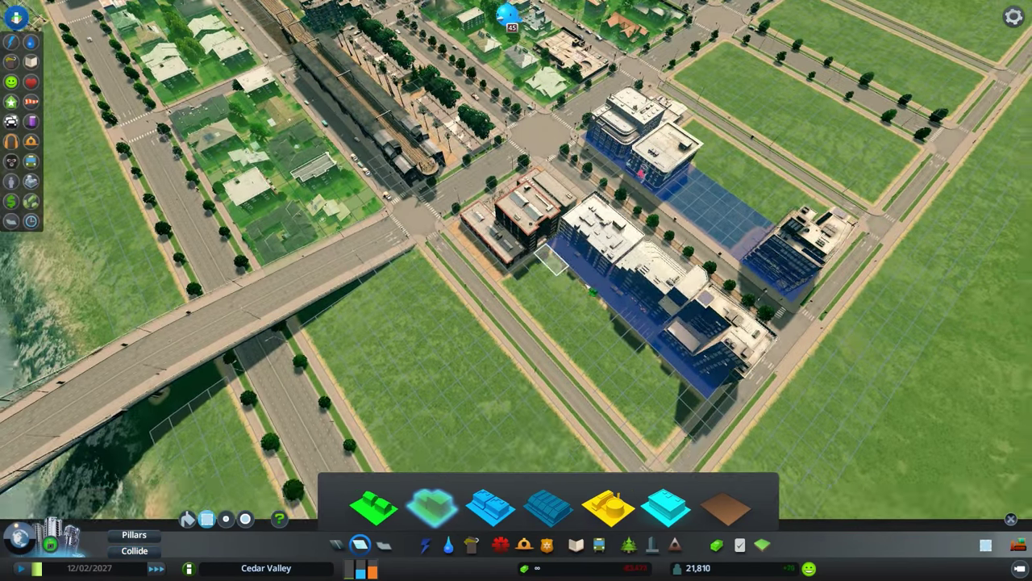
drag(551, 258, 617, 300)
key(s)
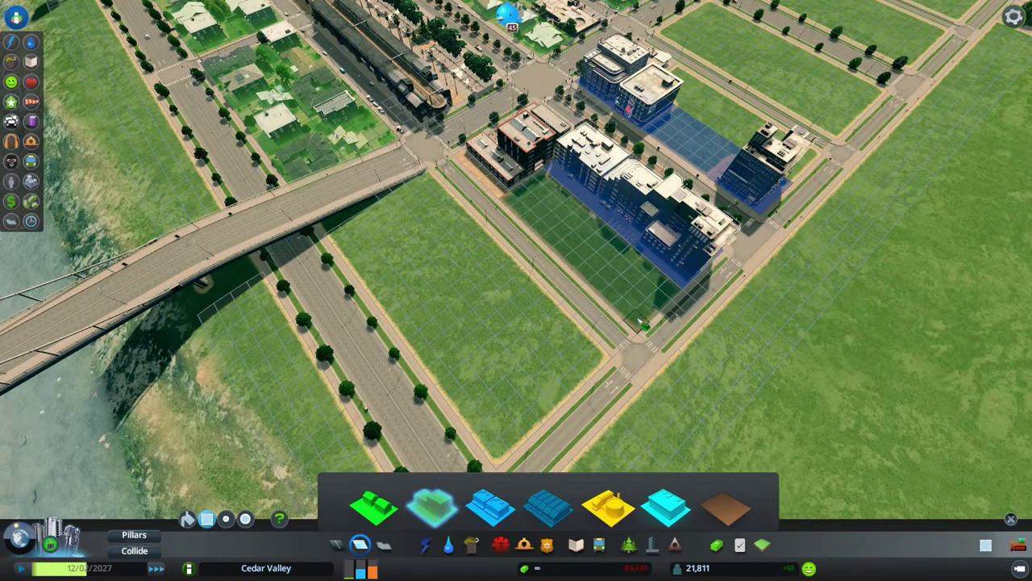
key(q)
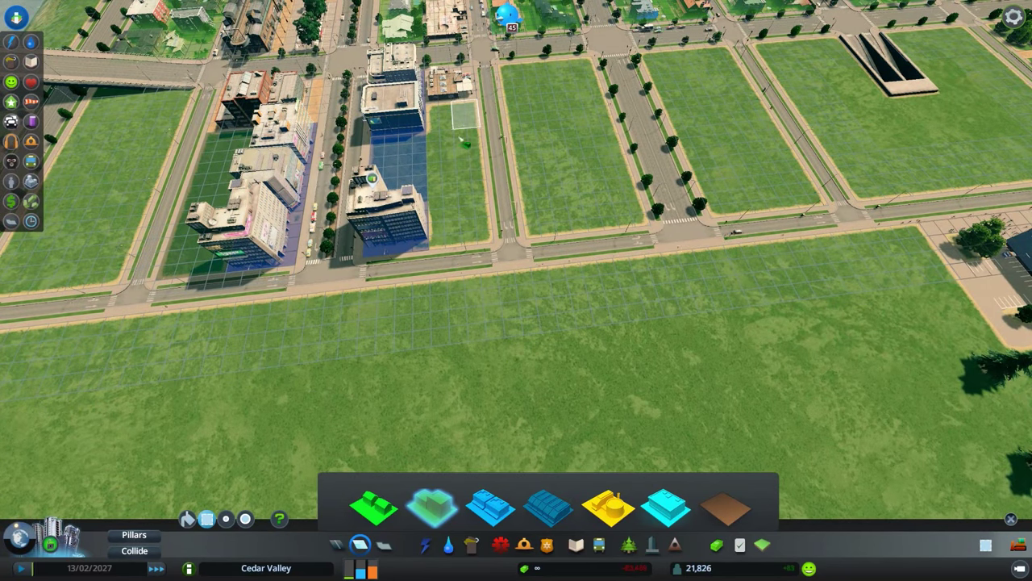
key(Escape)
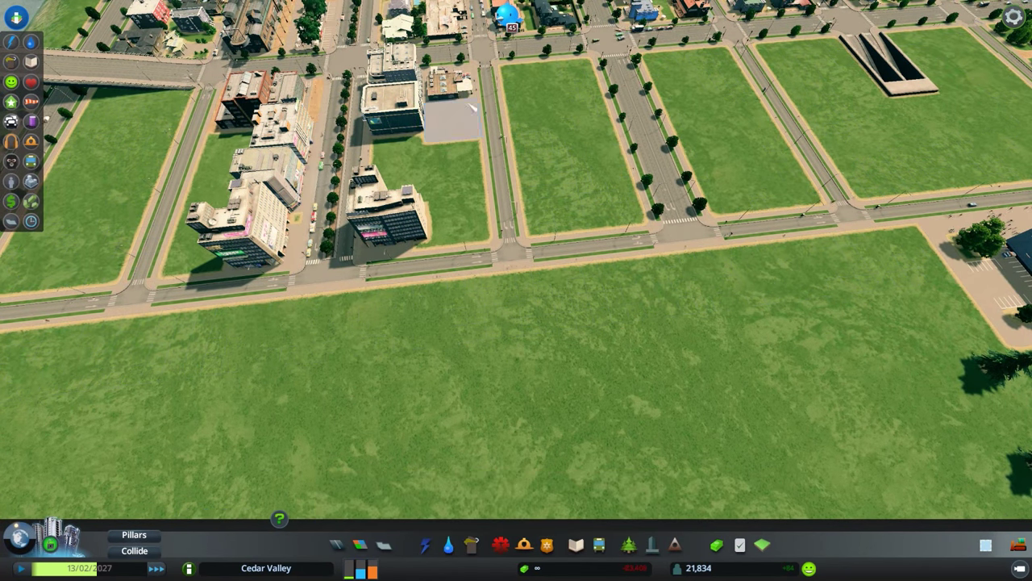
Step: Inspect the Medical Clinic, then swing the view toward the river
click(449, 81)
key(Escape)
scroll(516, 291, down, 5)
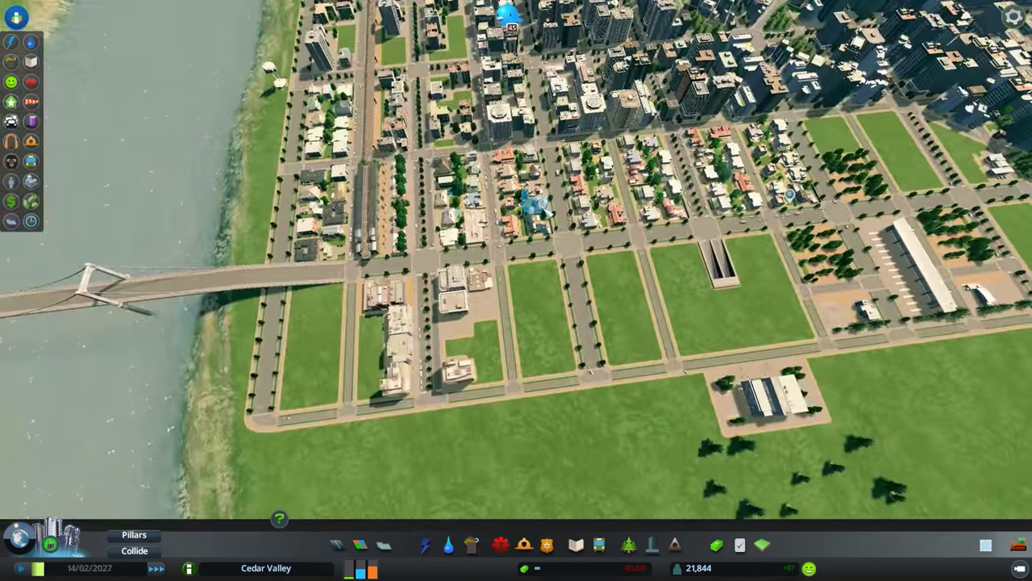
key(q)
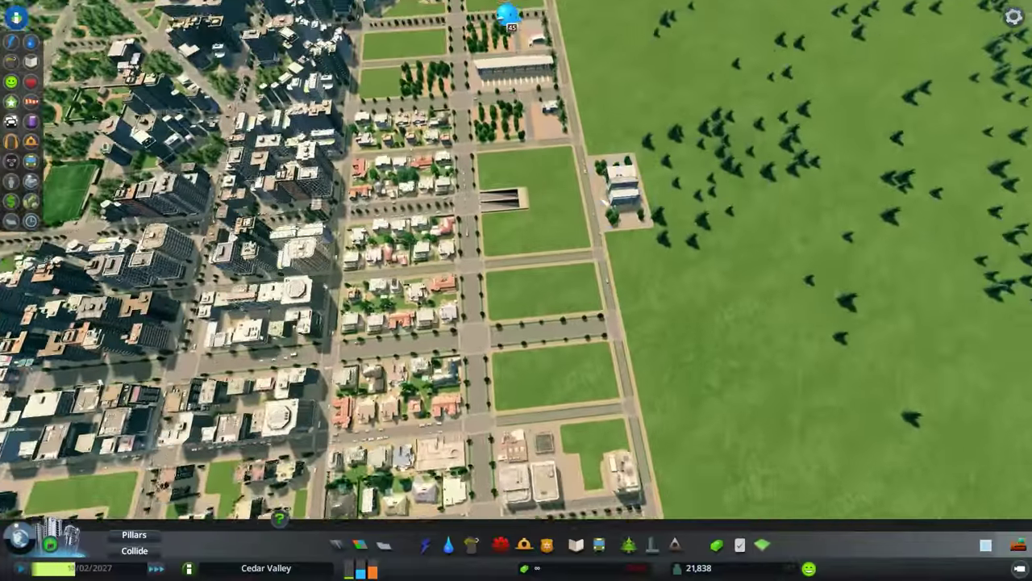
key(w)
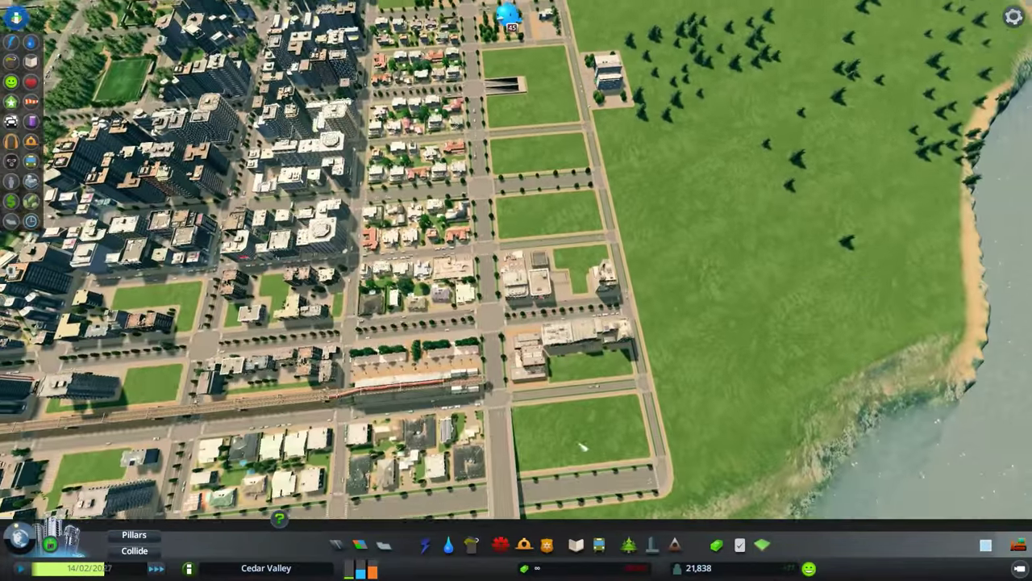
key(e)
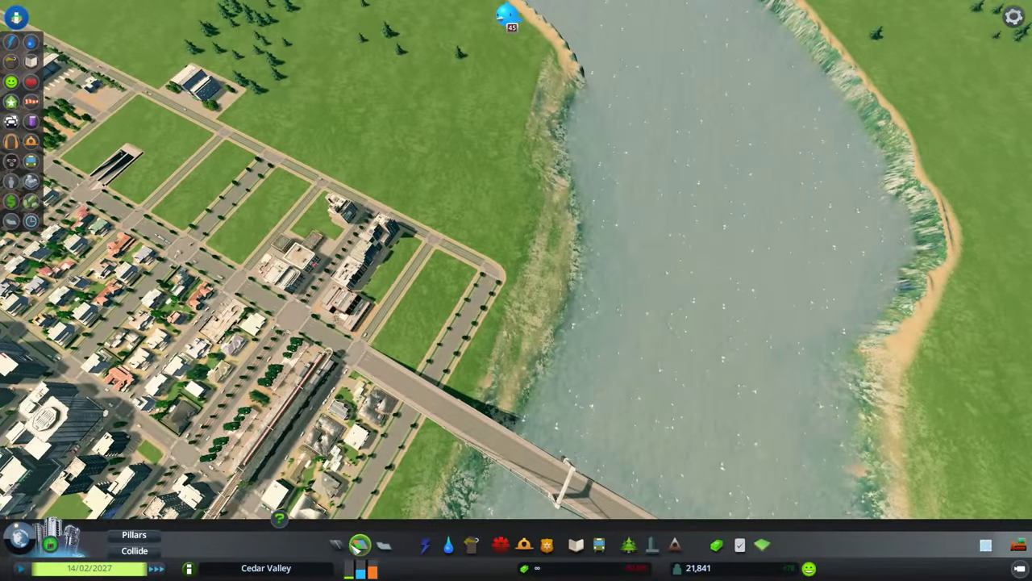
Step: Select a larger tree-lined road type in curved-road mode
click(337, 544)
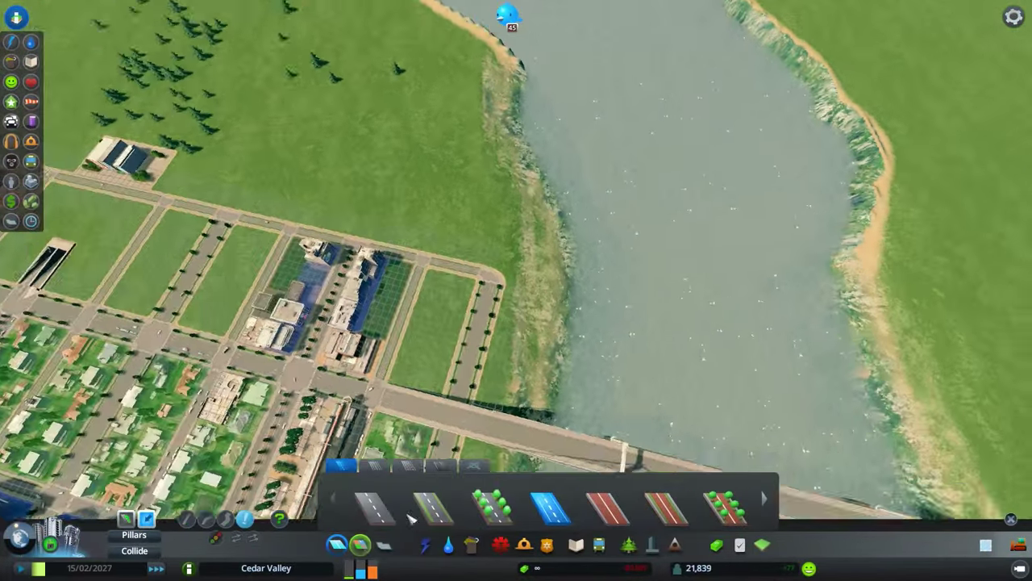
key(e)
click(407, 465)
key(s)
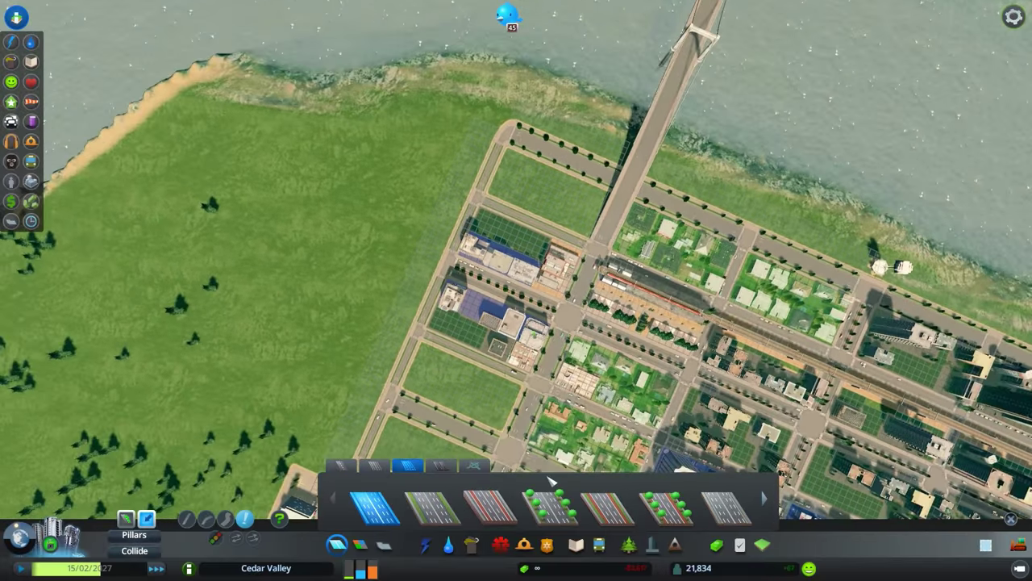
click(548, 507)
scroll(479, 153, up, 3)
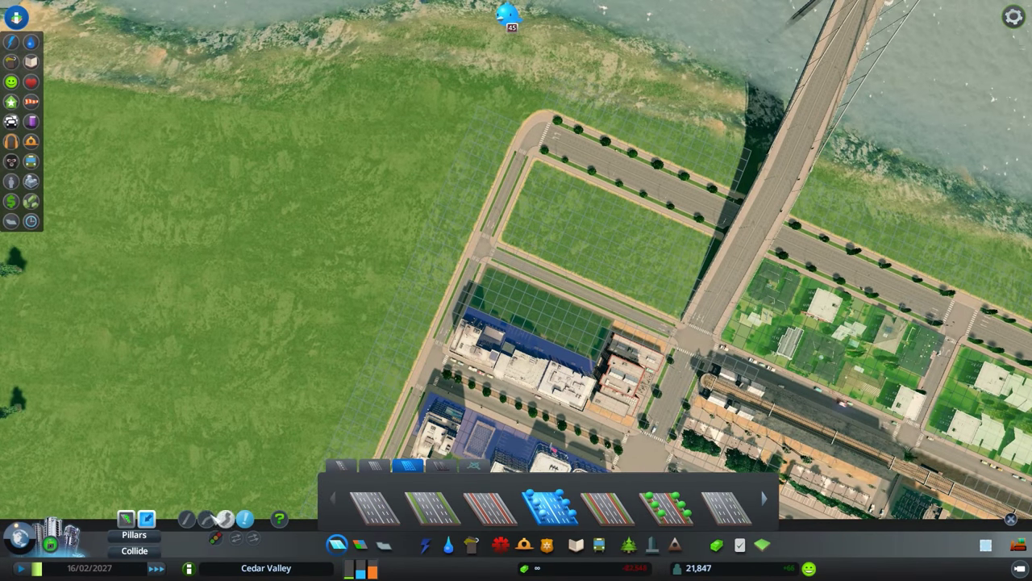
click(206, 519)
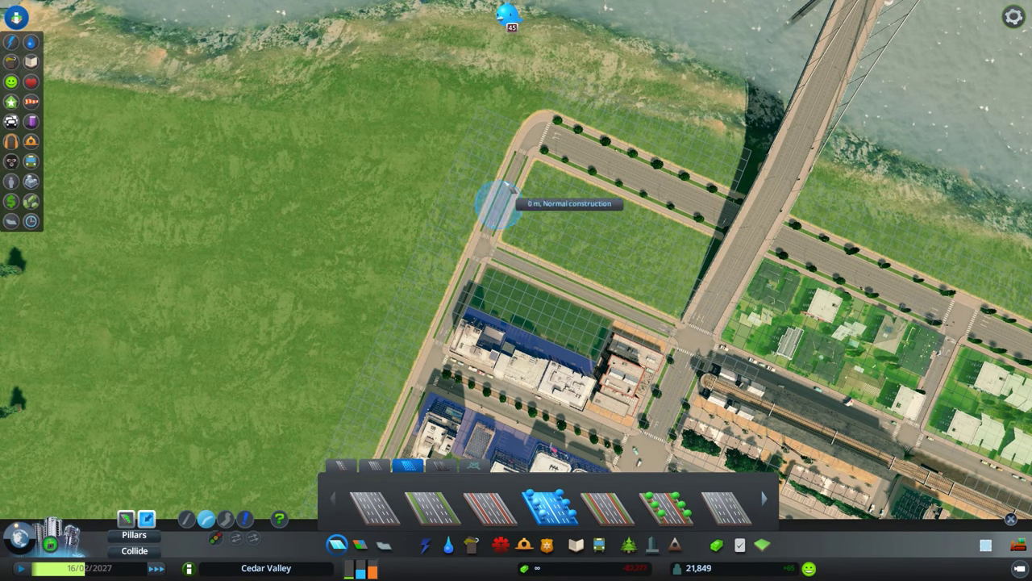
Step: Draw curved sections from the existing road end along the coast to the beach
click(532, 129)
click(428, 83)
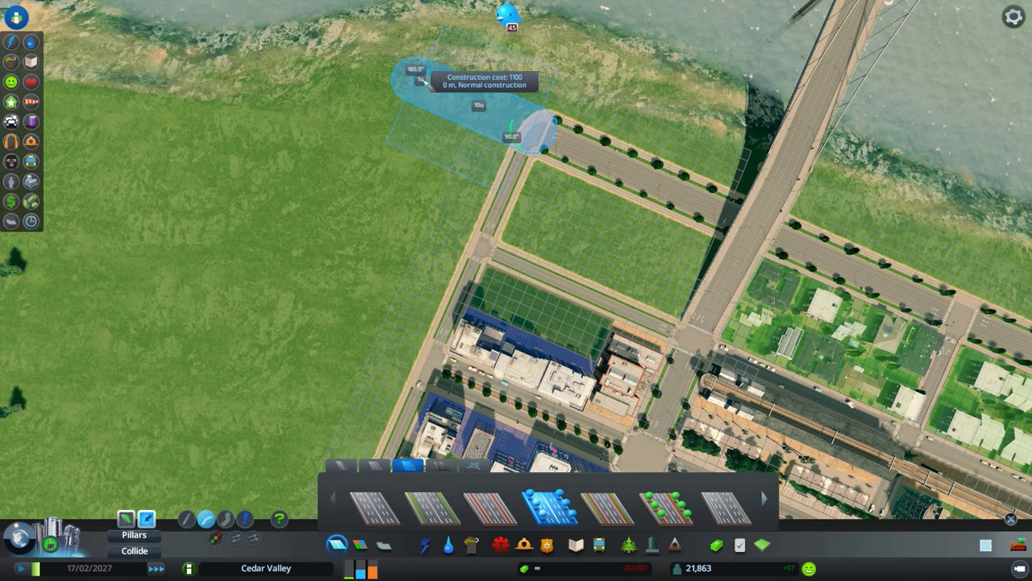
key(a)
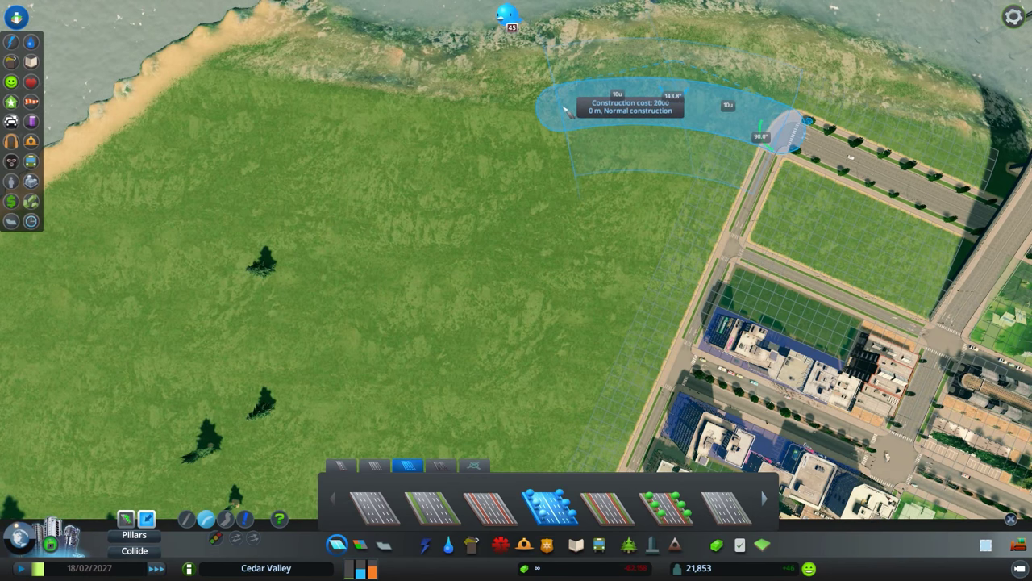
key(a)
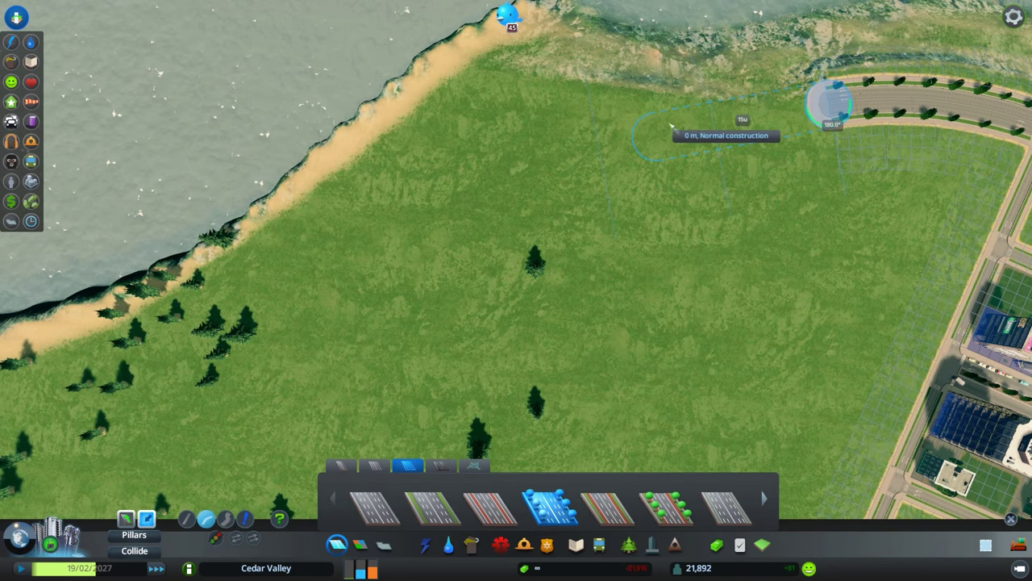
click(624, 101)
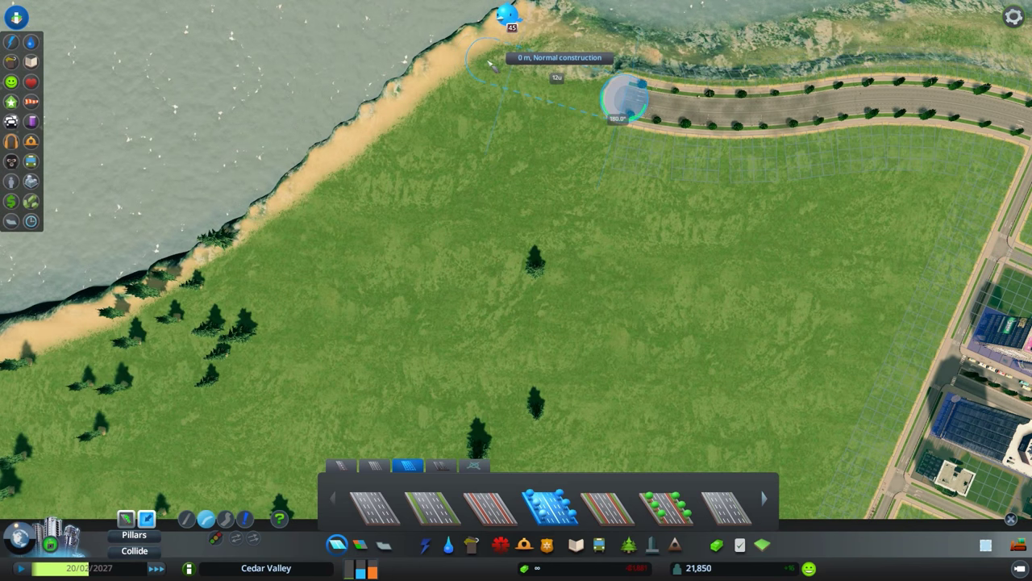
click(494, 65)
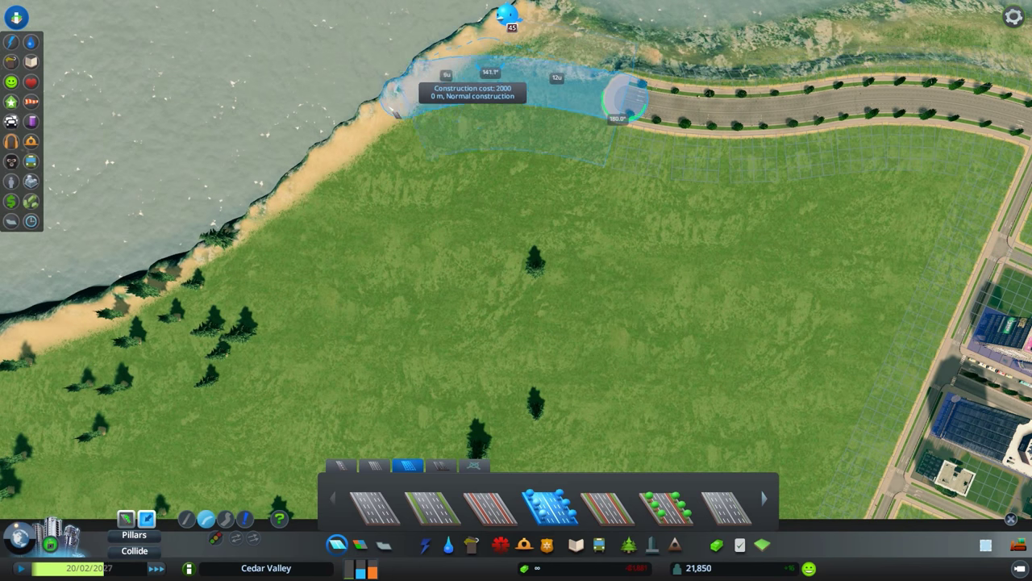
click(396, 155)
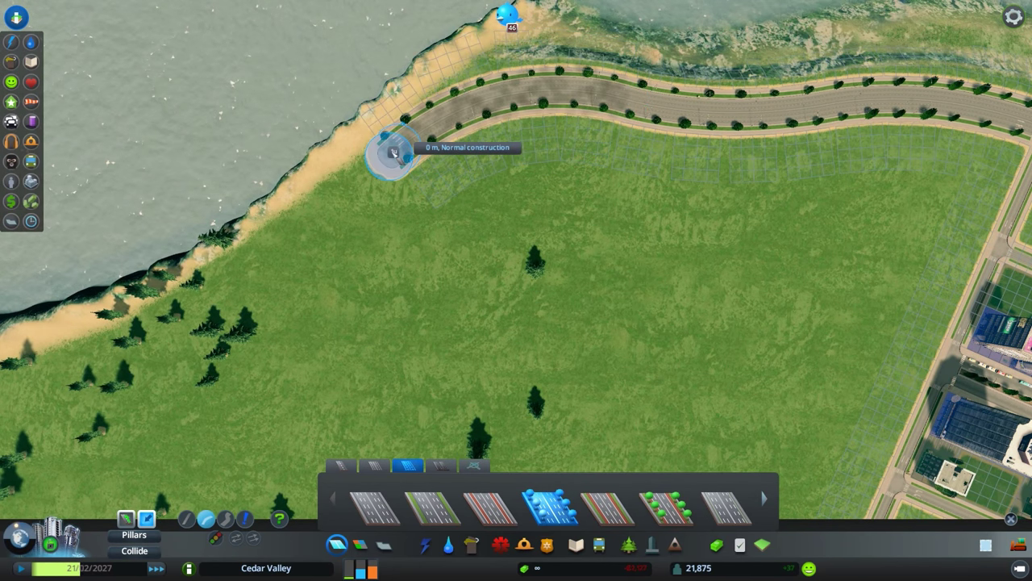
key(Escape)
Step: Tilt and rotate the camera along the coastal road, then return to a top-down view
key(r)
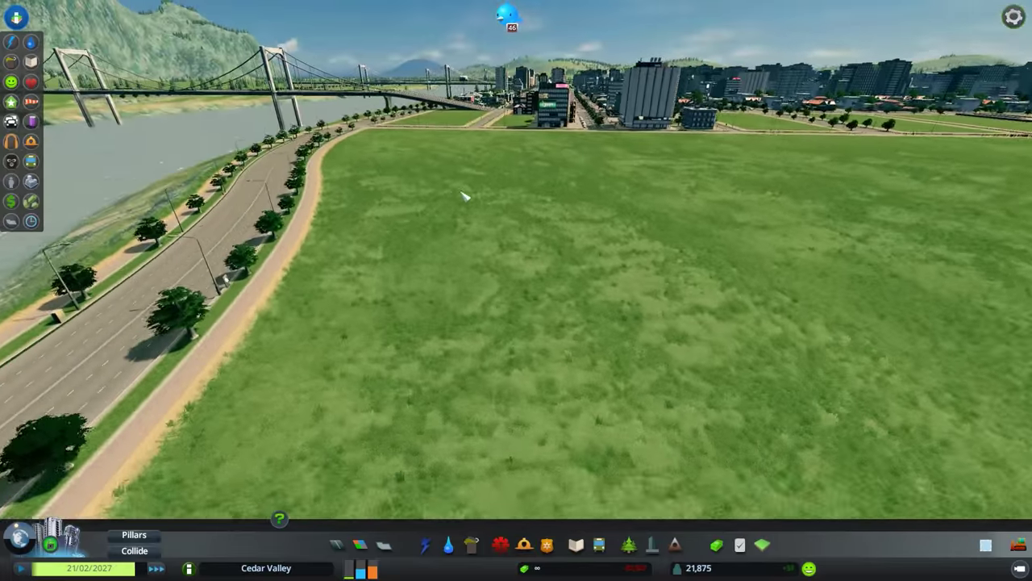
key(e)
key(e)
key(e)
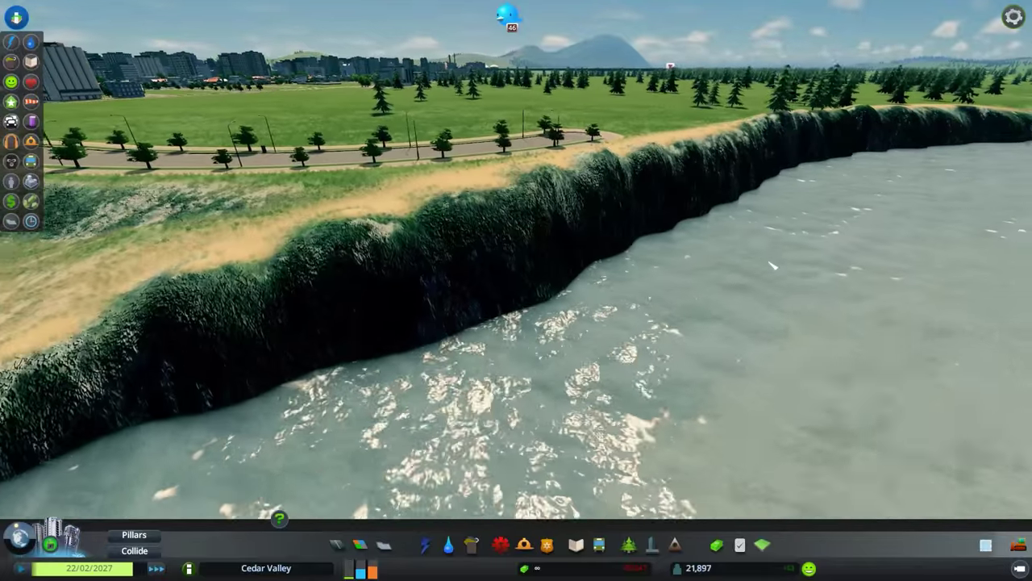
key(f)
scroll(691, 181, down, 5)
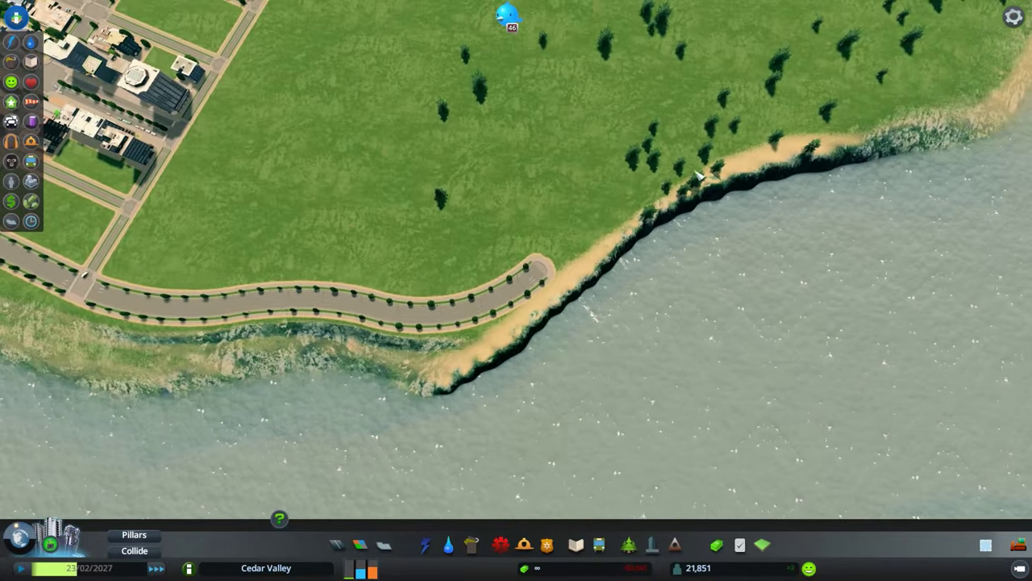
scroll(703, 173, down, 5)
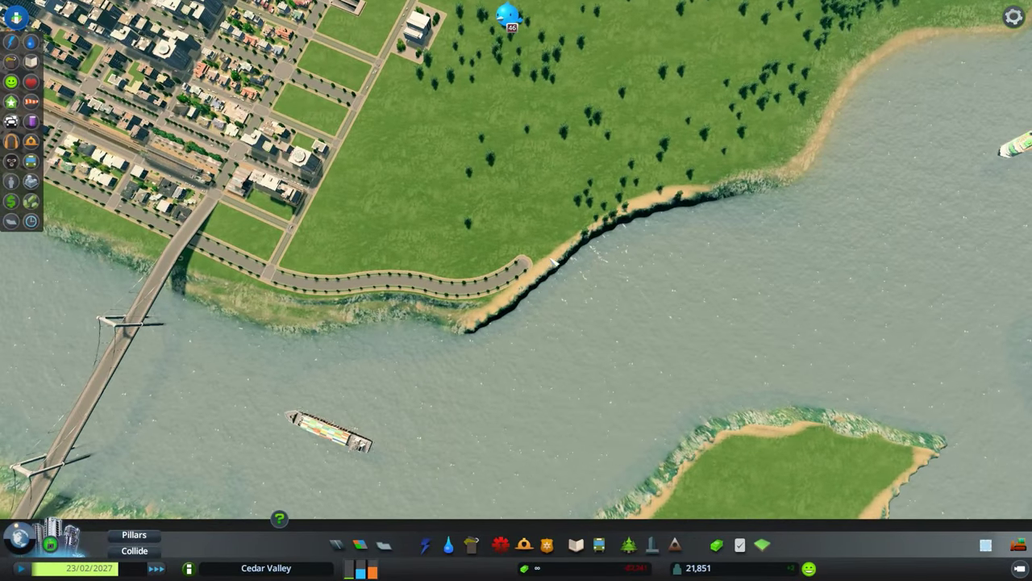
scroll(553, 263, up, 5)
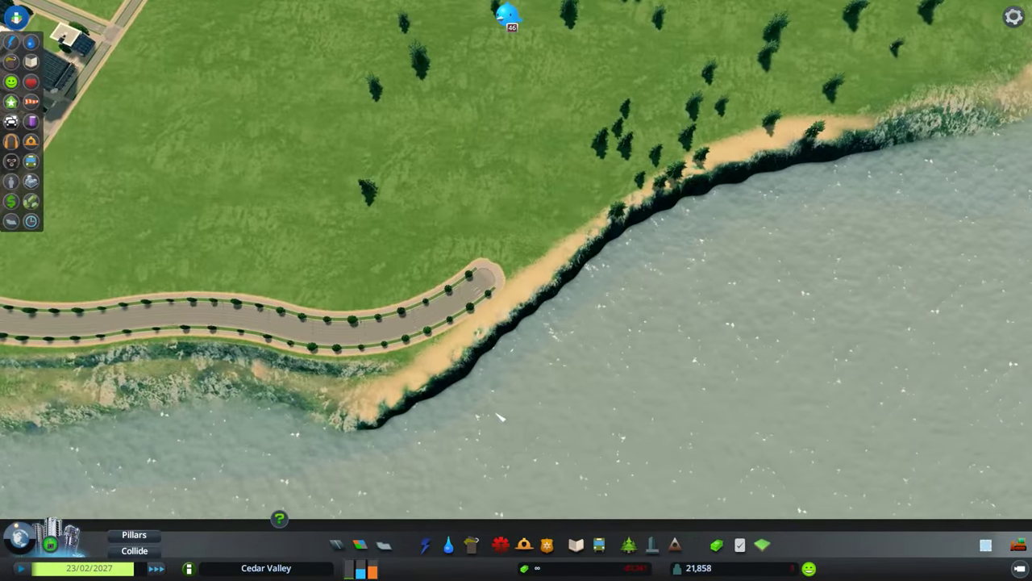
Step: Build another curved road section from the coastal road's end along the shore
click(337, 545)
scroll(568, 412, up, 3)
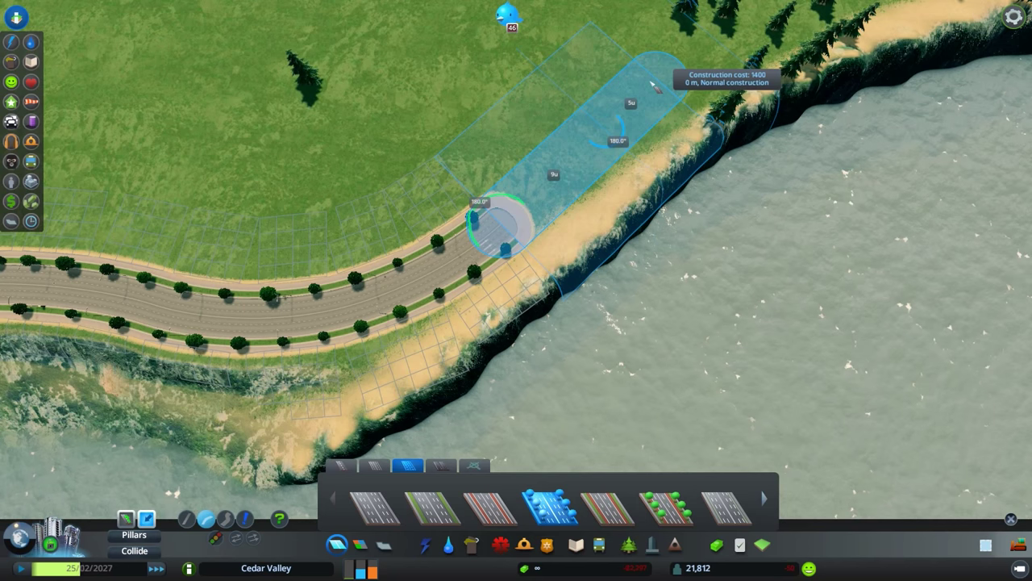
key(e)
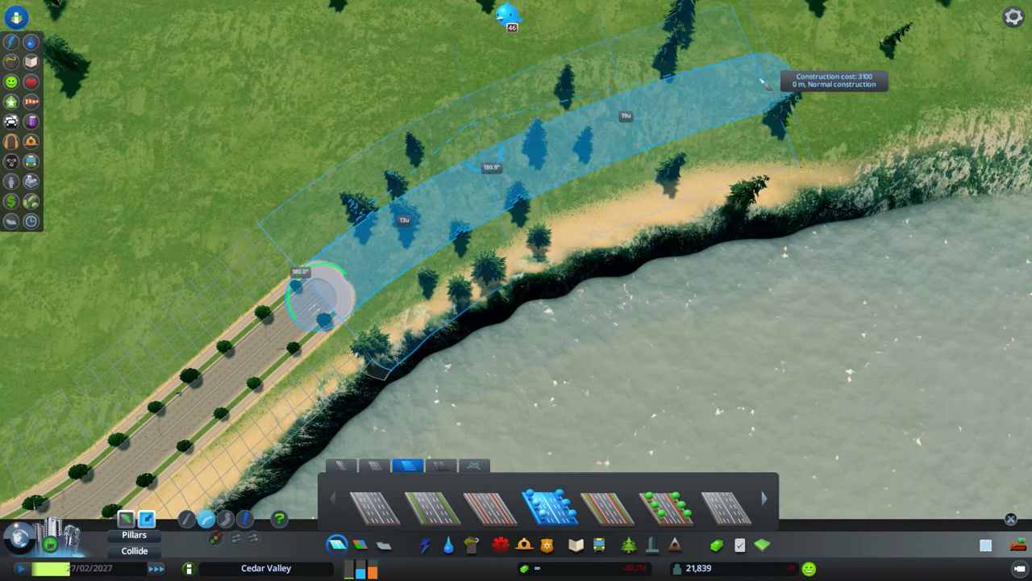
click(766, 121)
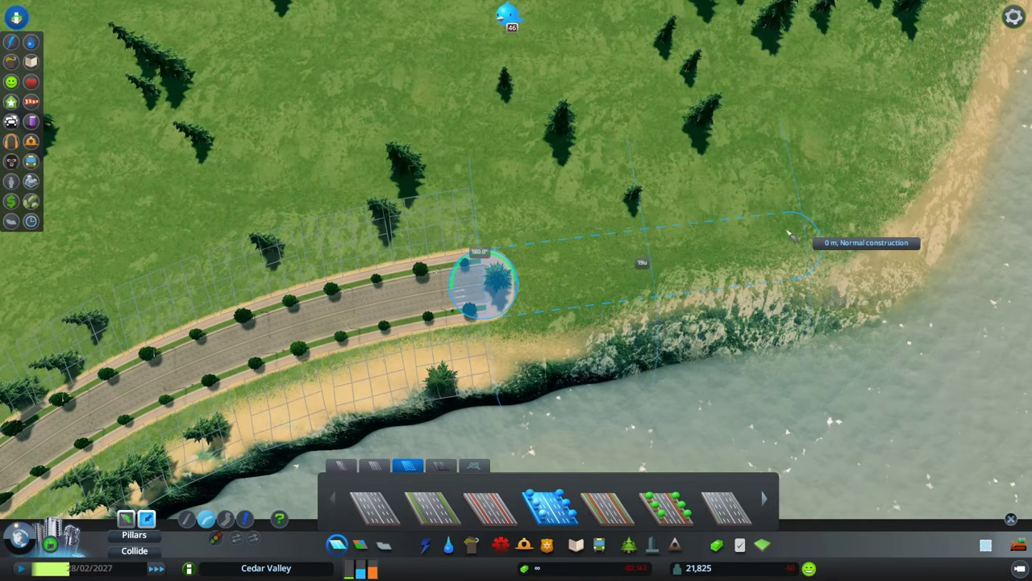
click(804, 237)
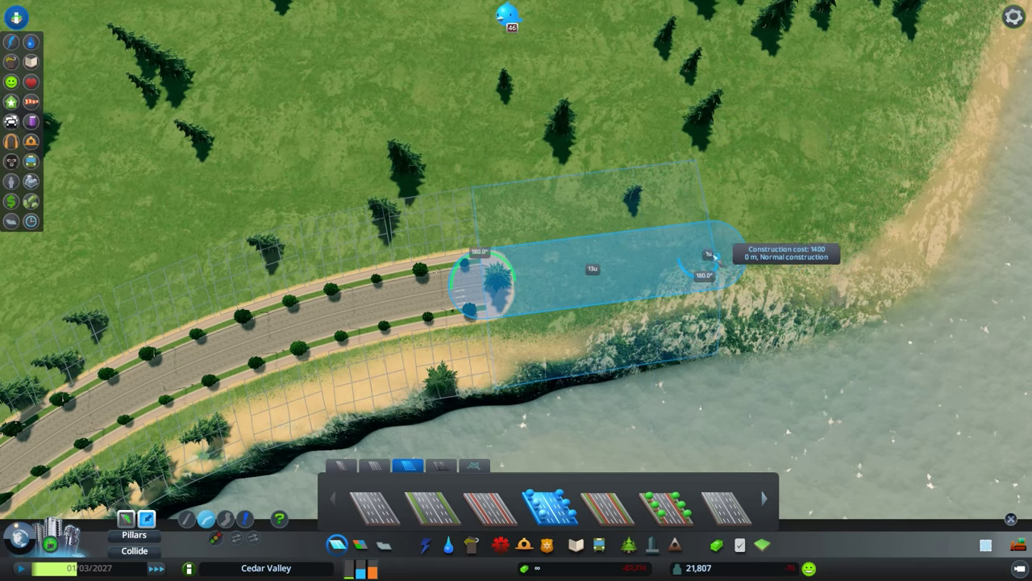
click(807, 111)
key(w)
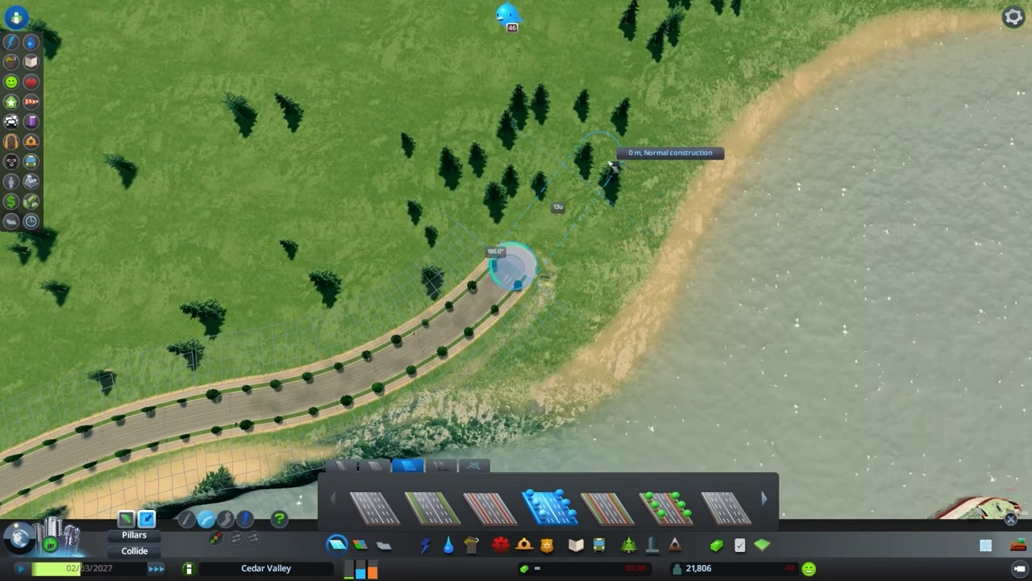
scroll(500, 267, down, 2)
scroll(504, 266, down, 3)
scroll(500, 258, down, 3)
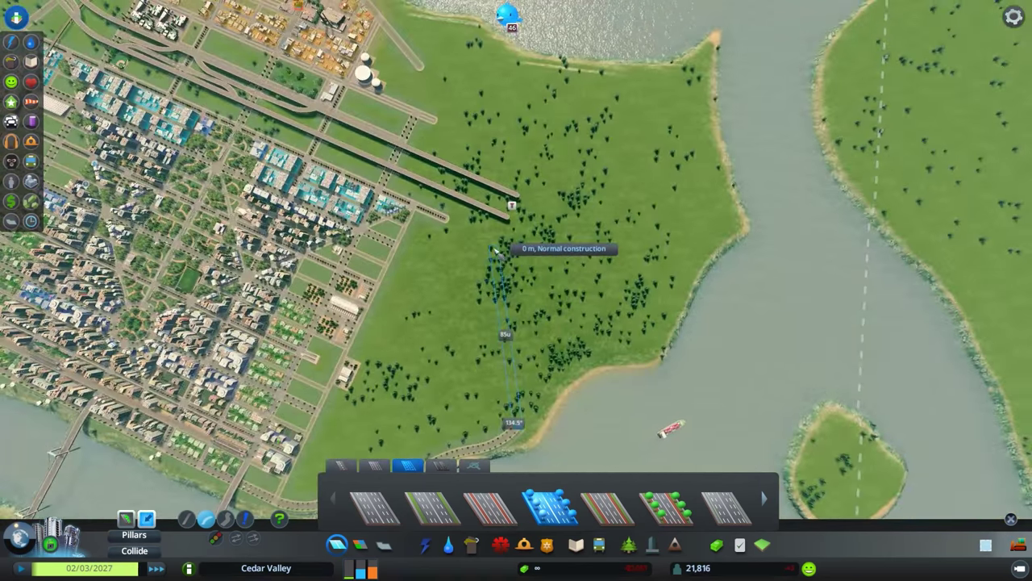
scroll(493, 294, down, 2)
key(Escape)
key(a)
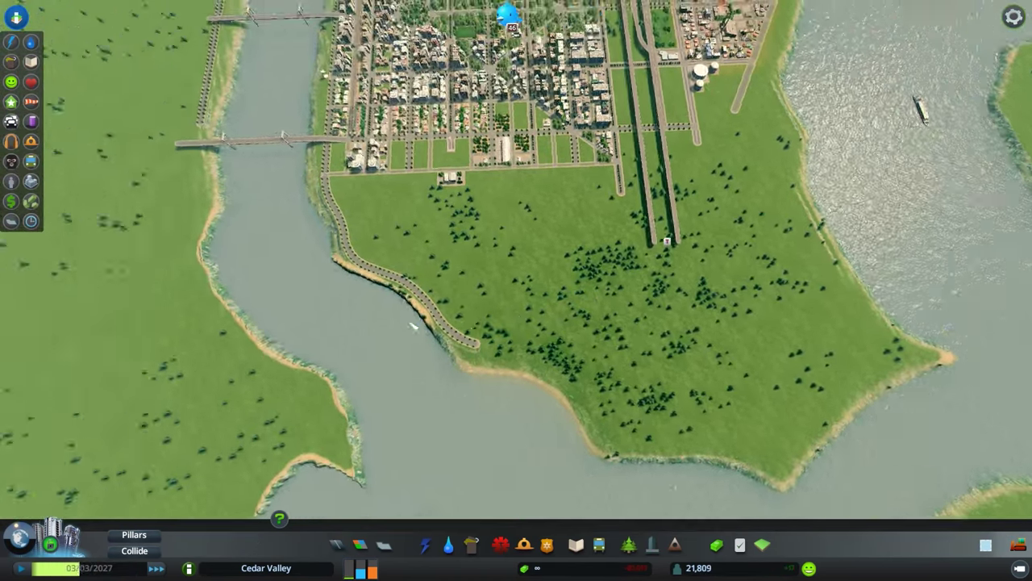
scroll(460, 295, up, 5)
key(w)
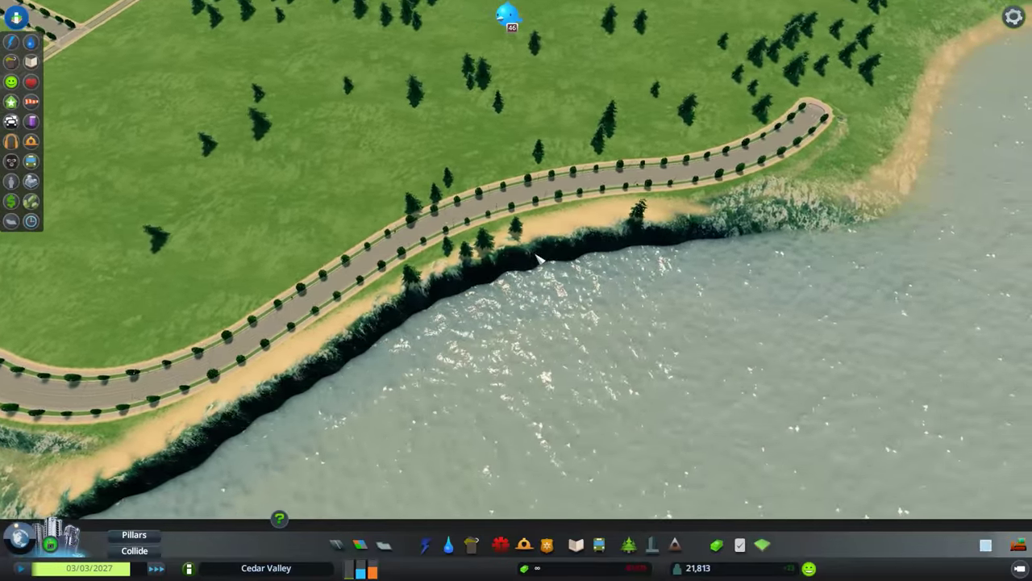
key(d)
key(w)
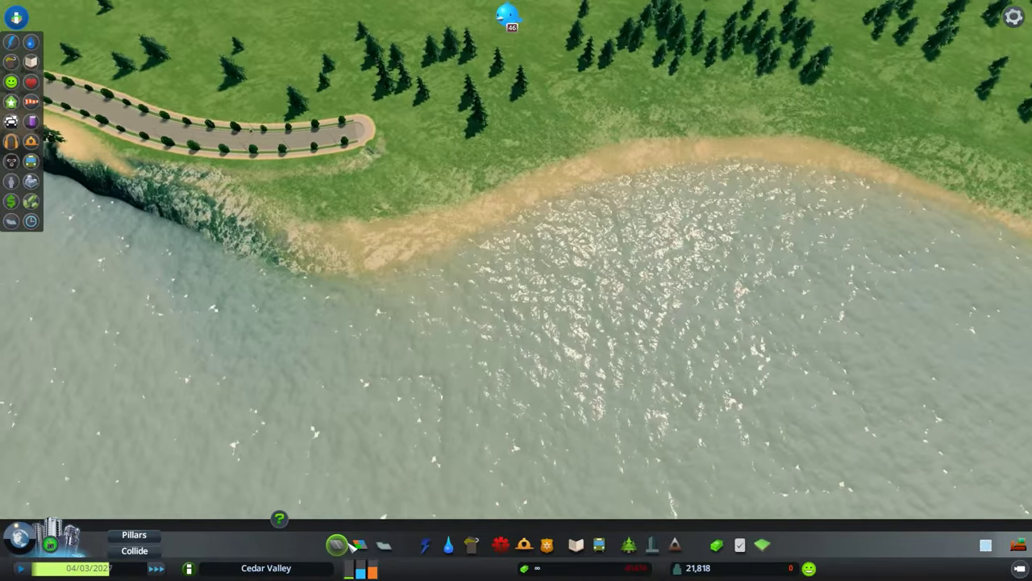
click(337, 544)
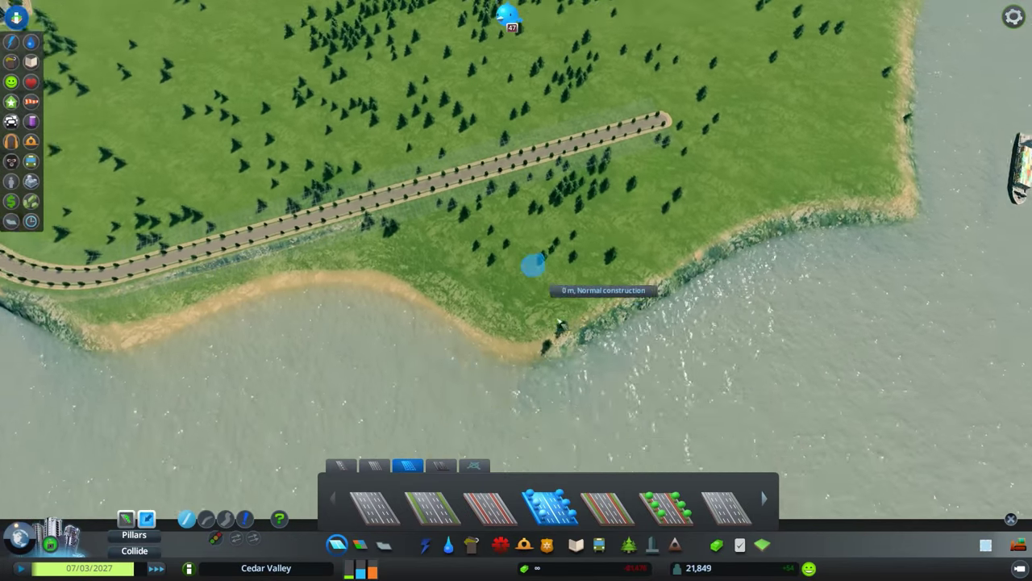
scroll(611, 145, down, 5)
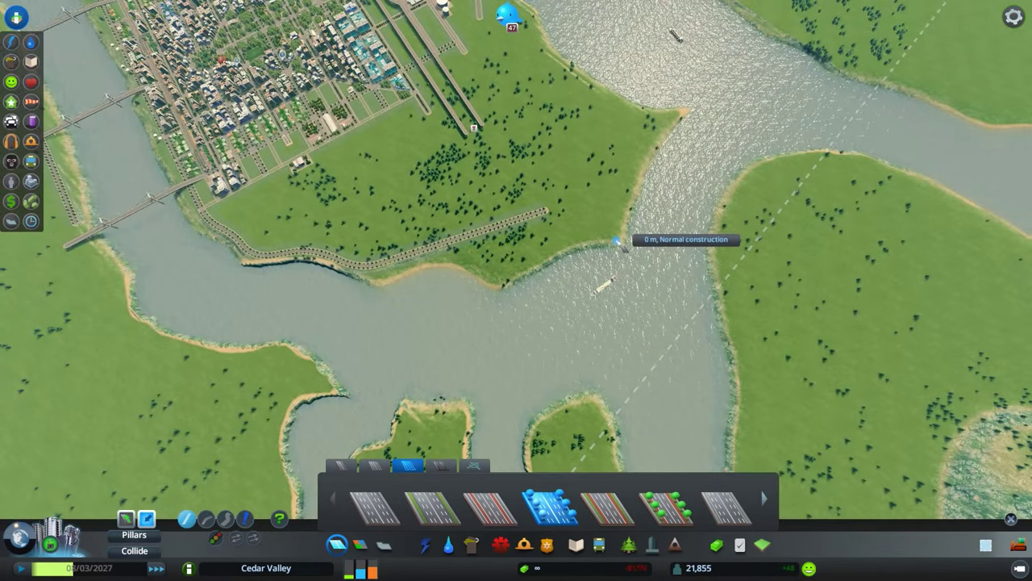
scroll(617, 242, up, 3)
scroll(576, 235, up, 3)
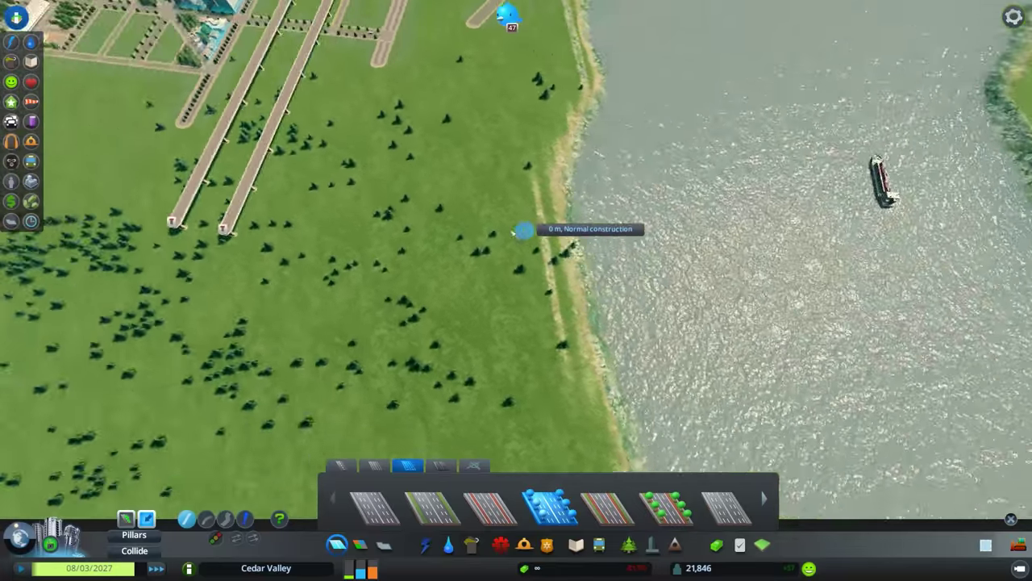
Step: Pick a medium road type and build a road from the city to the coastal road
key(a)
key(q)
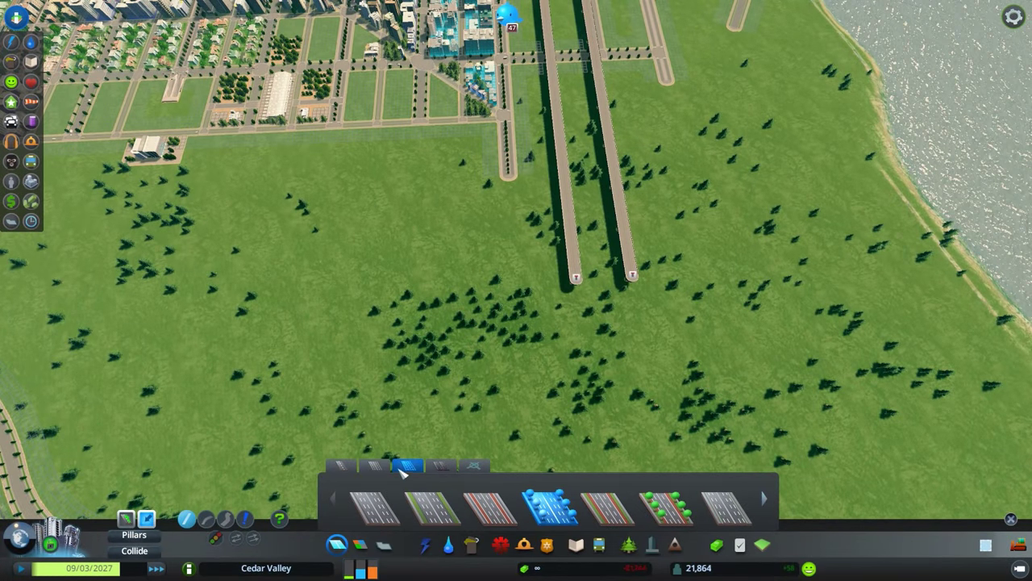
click(375, 466)
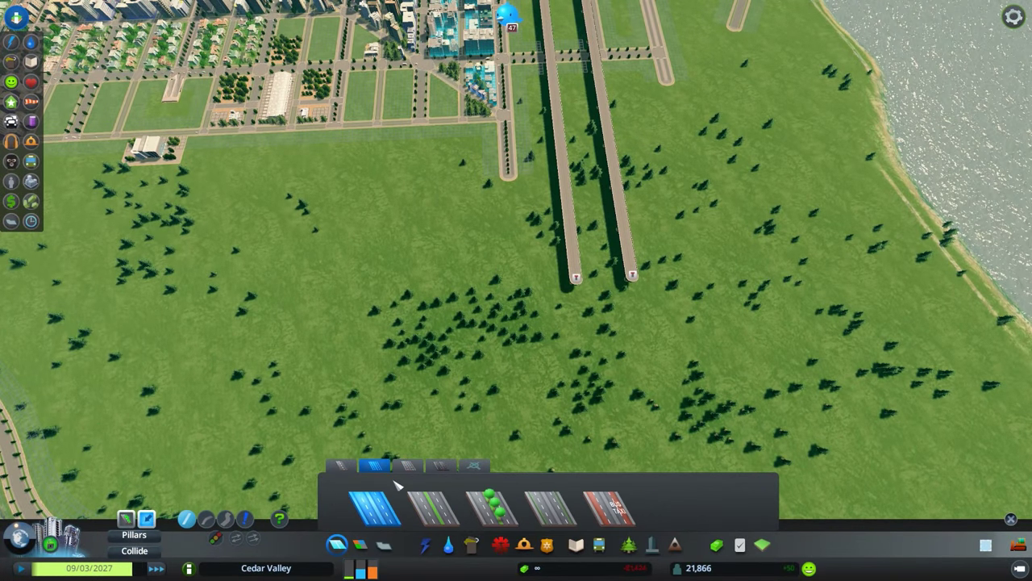
key(s)
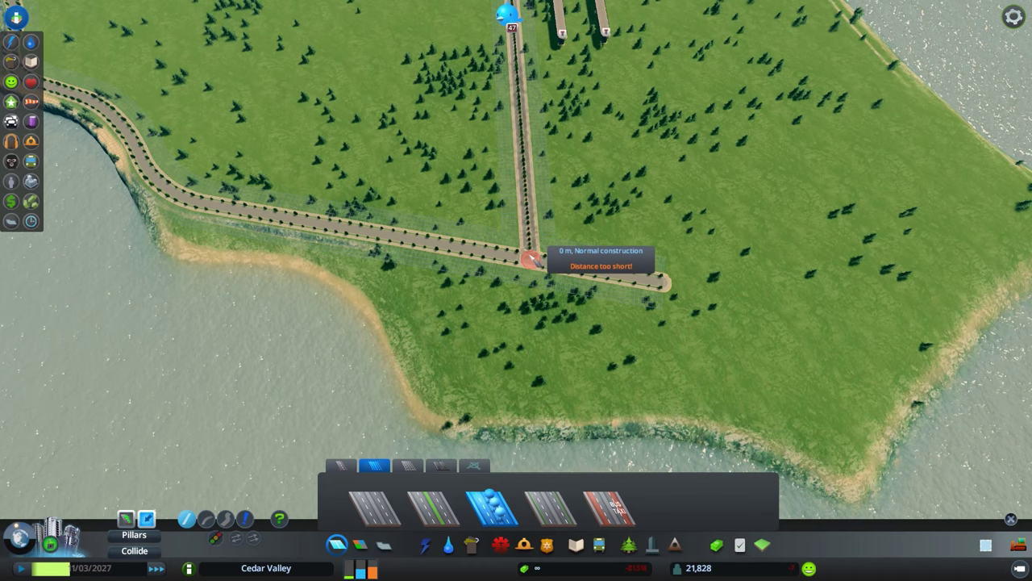
scroll(520, 254, down, 5)
key(w)
scroll(530, 226, up, 5)
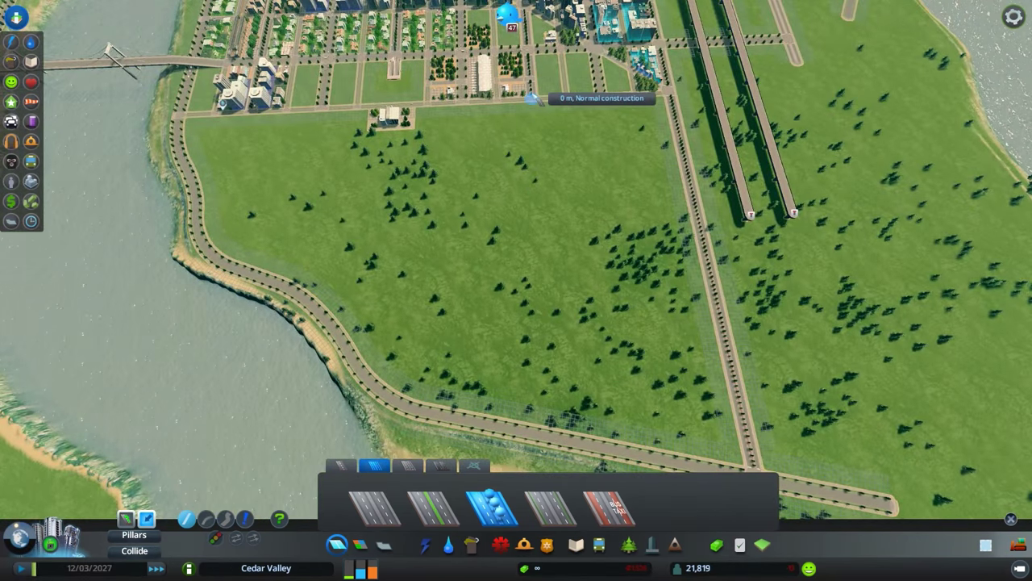
key(s)
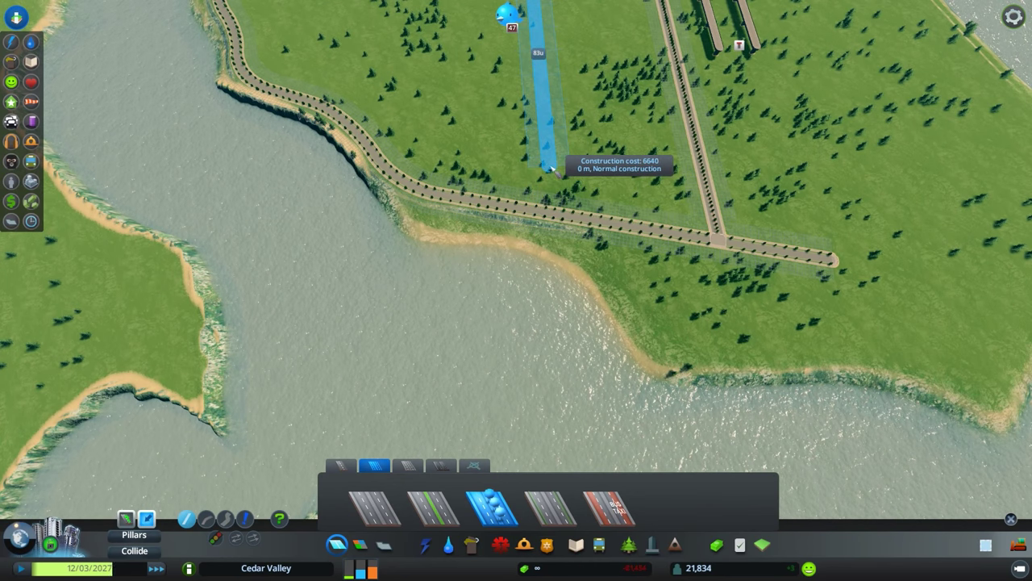
click(550, 165)
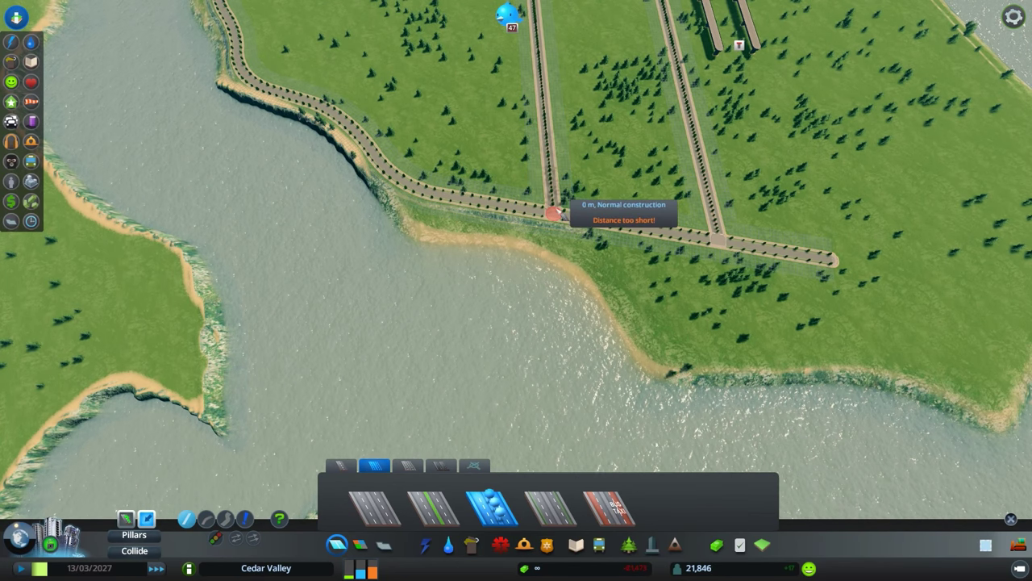
scroll(553, 212, up, 3)
Step: Build a second road of another category from the city to the coastal road
key(w)
right_click(552, 179)
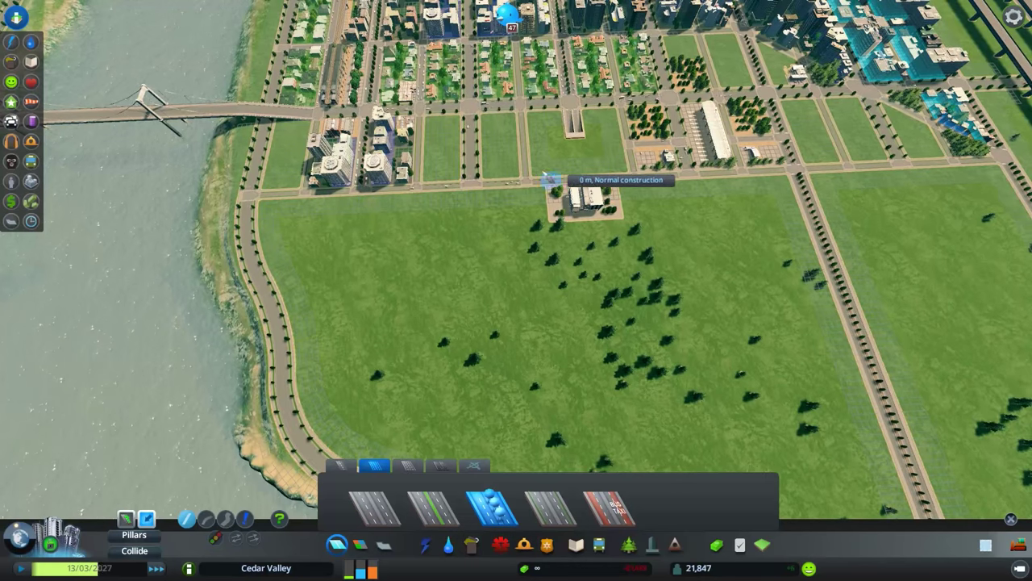
click(415, 467)
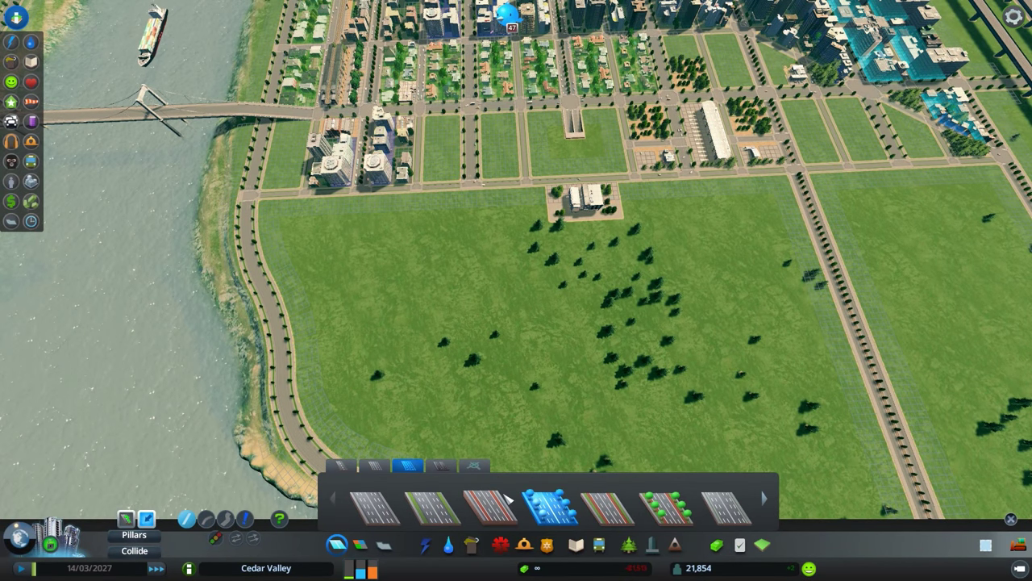
key(s)
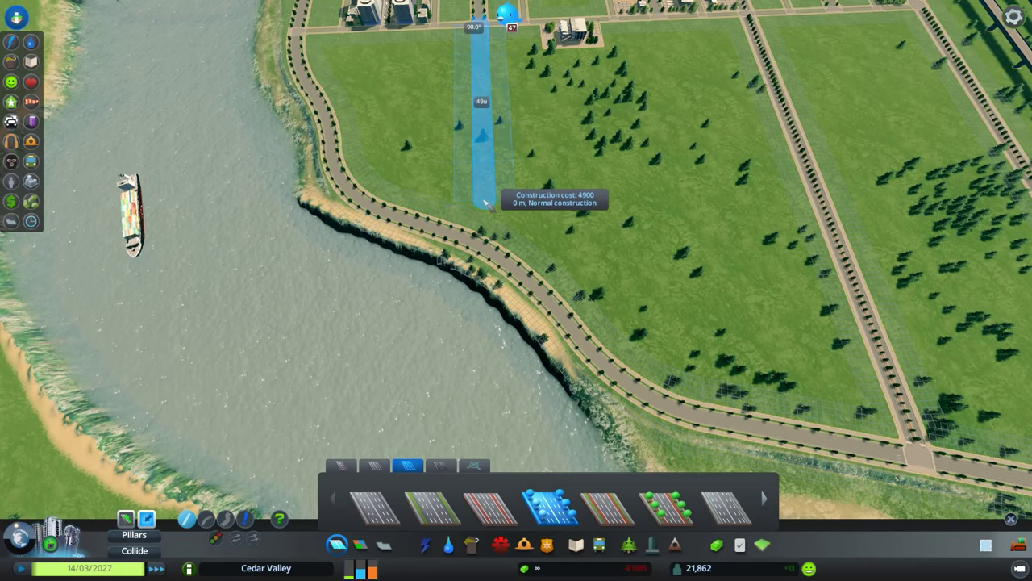
click(484, 232)
key(Escape)
scroll(484, 246, down, 5)
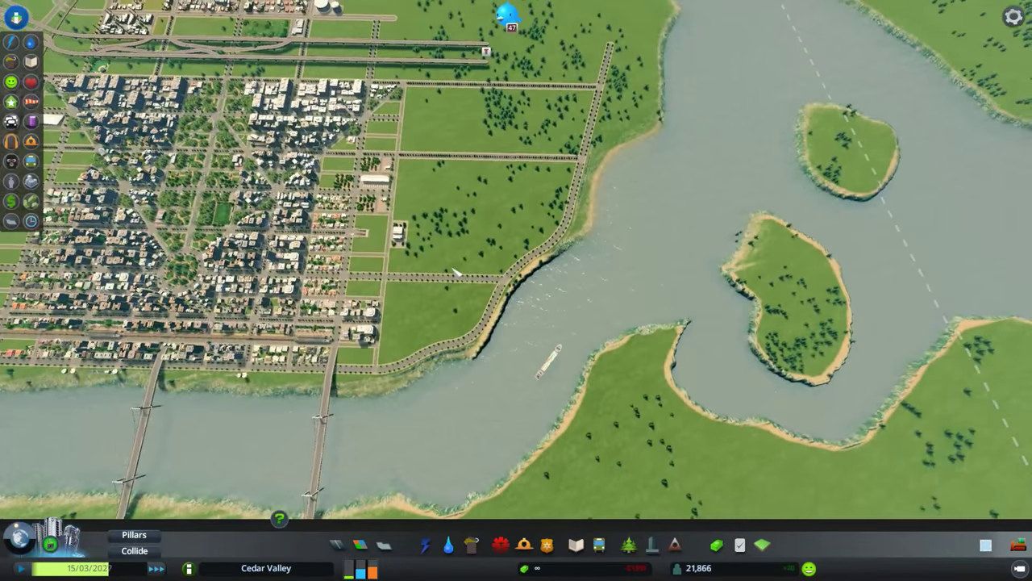
scroll(436, 263, up, 5)
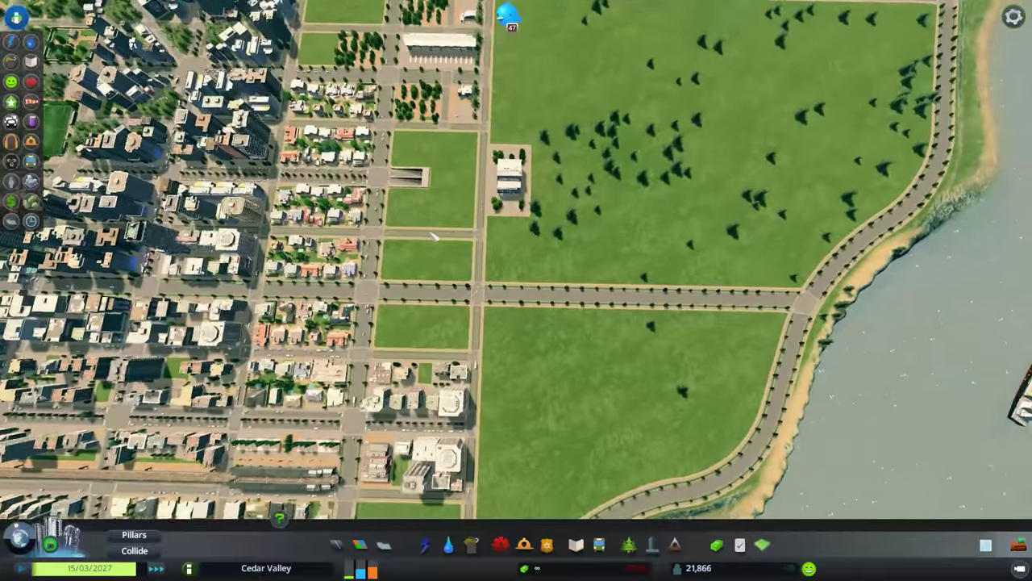
scroll(436, 182, up, 5)
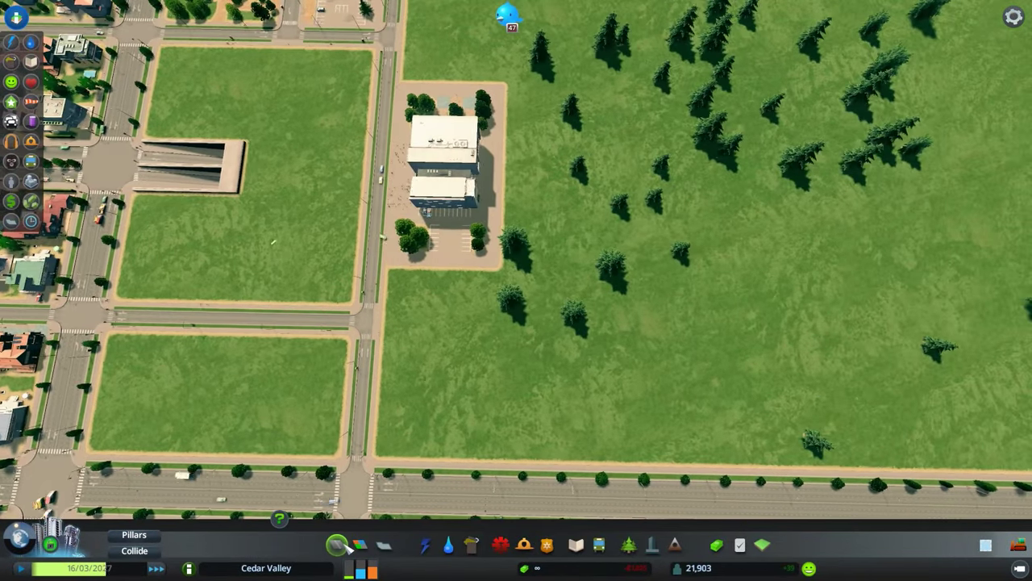
Step: Show the Roads panel's small and one-way road category
click(339, 546)
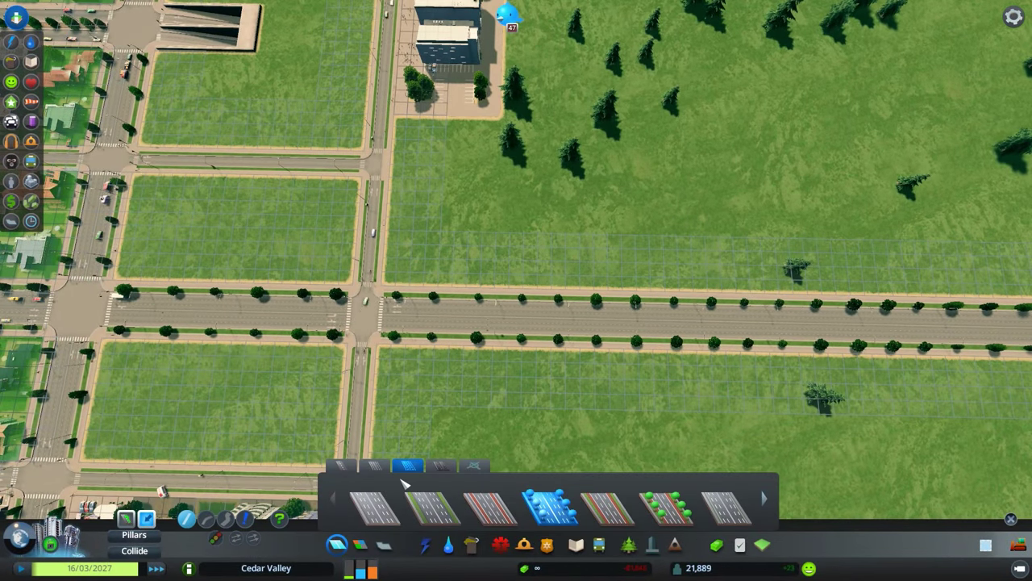
click(375, 465)
click(341, 465)
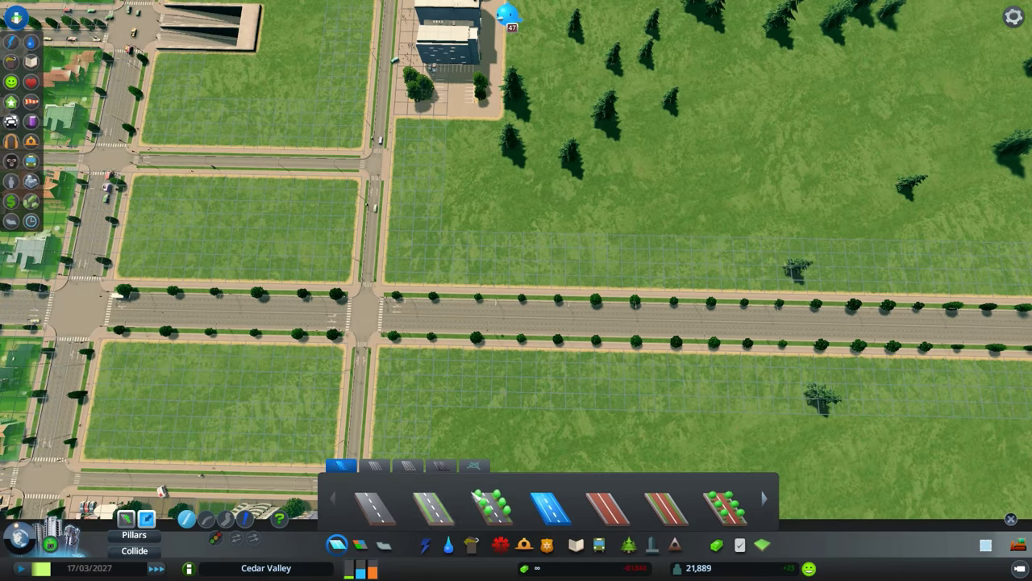
scroll(250, 433, down, 3)
scroll(250, 434, up, 3)
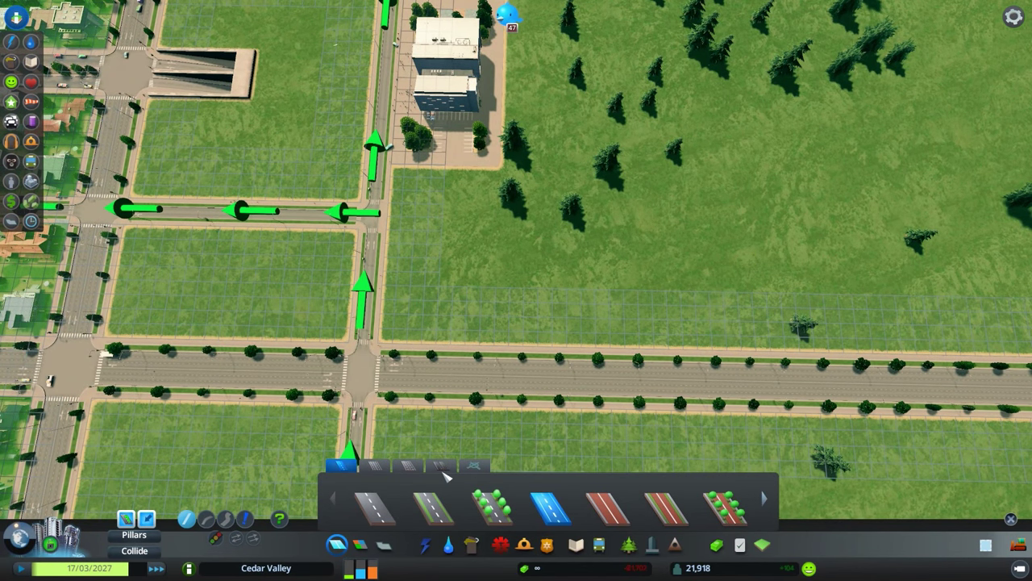
scroll(561, 506, down, 2)
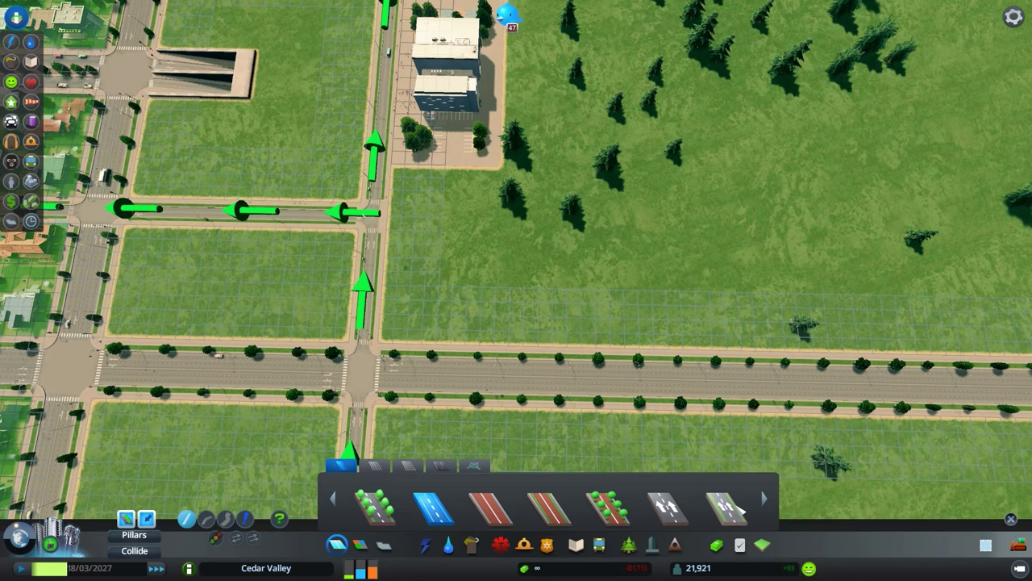
scroll(738, 508, down, 2)
Step: Select the one-way road and start it beside the office block after one cancelled attempt
click(607, 507)
key(s)
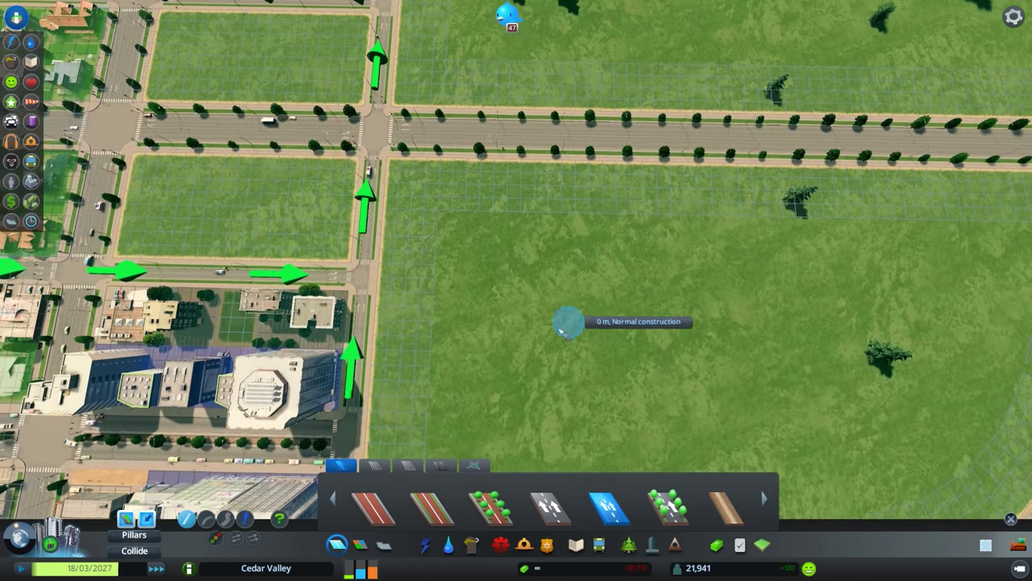
click(355, 276)
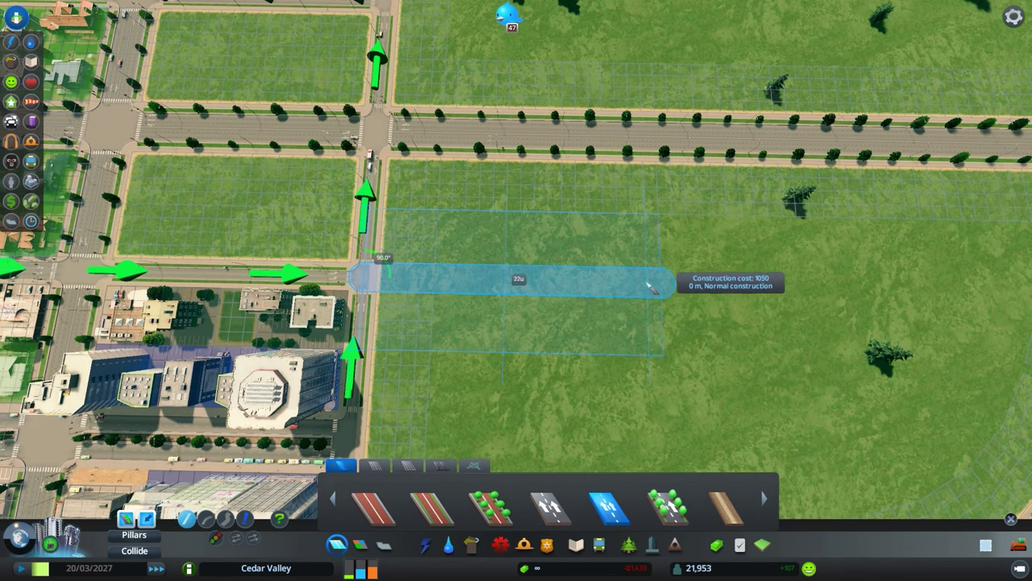
right_click(645, 286)
key(a)
click(306, 272)
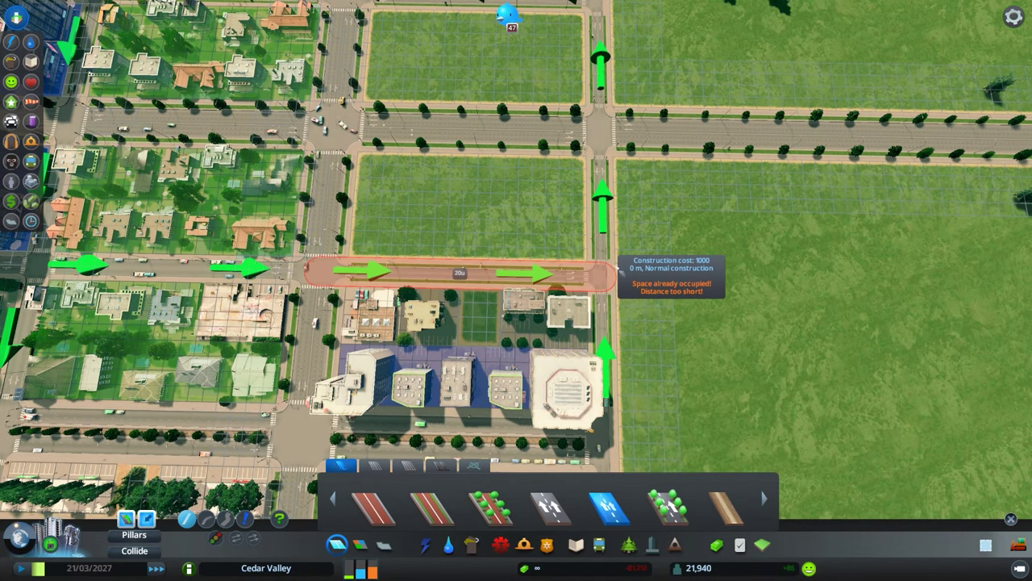
Step: Extend the one-way street east into the empty land as a dead end
right_click(569, 265)
key(d)
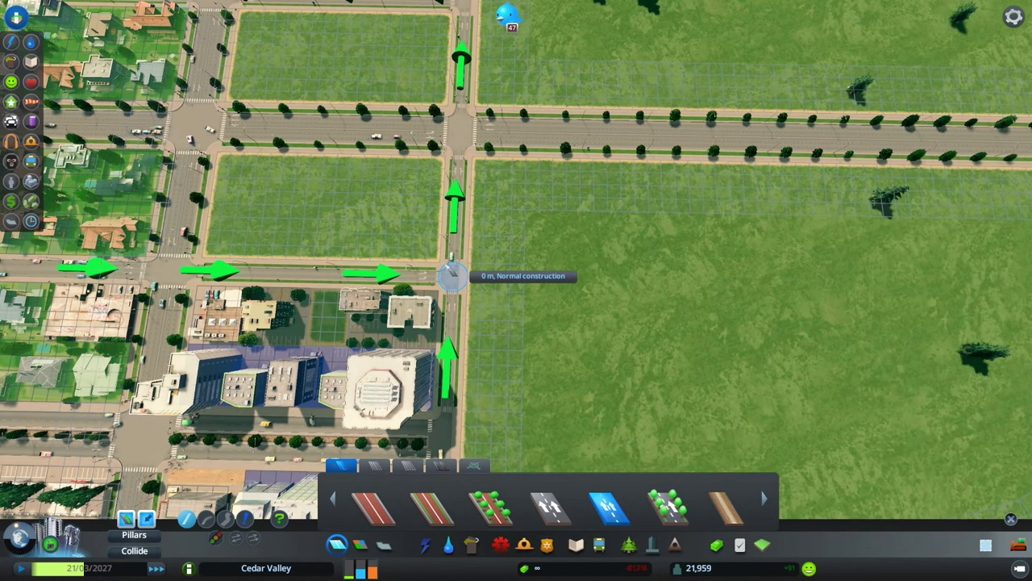
click(452, 275)
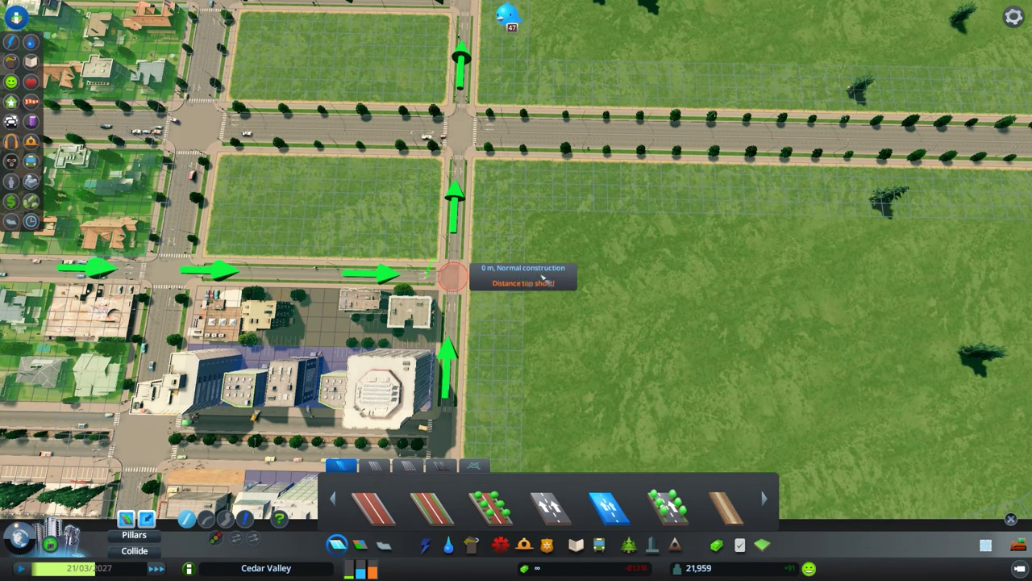
click(746, 277)
key(d)
key(w)
key(s)
scroll(565, 309, down, 3)
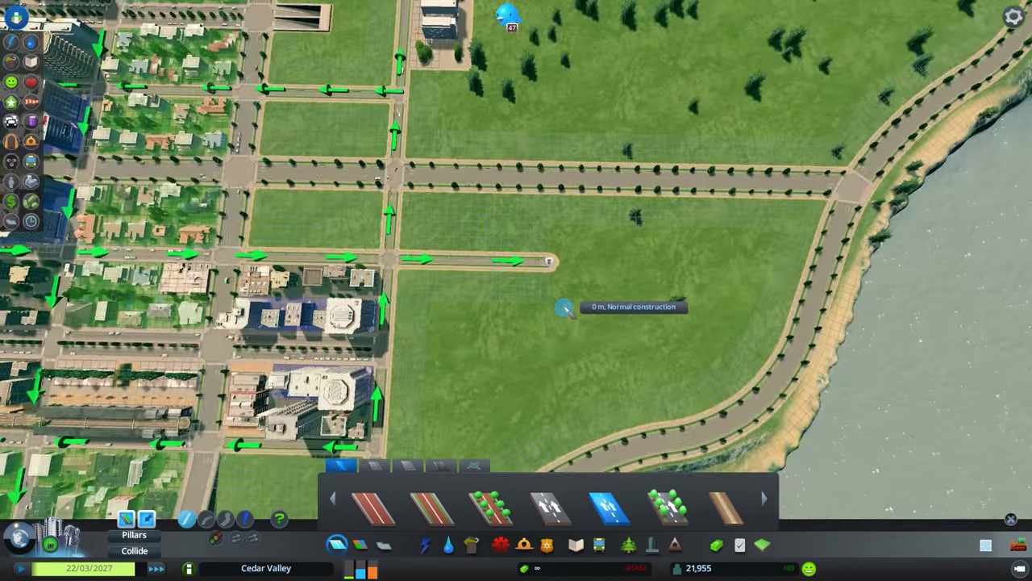
key(a)
scroll(465, 478, up, 1)
Step: Lay medium roads from the node: a short stub south and a road north to the avenue
click(375, 466)
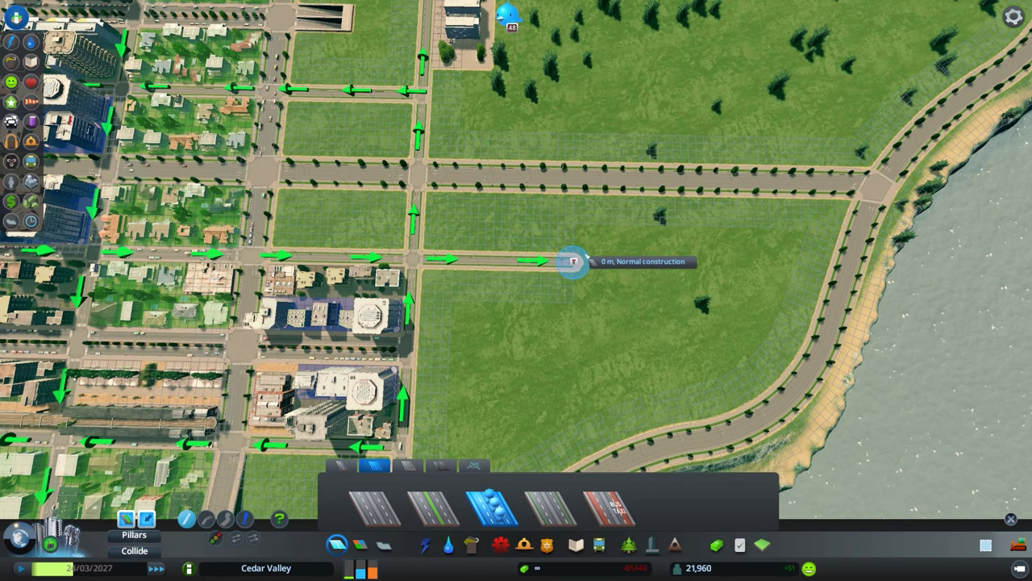
click(572, 367)
click(573, 261)
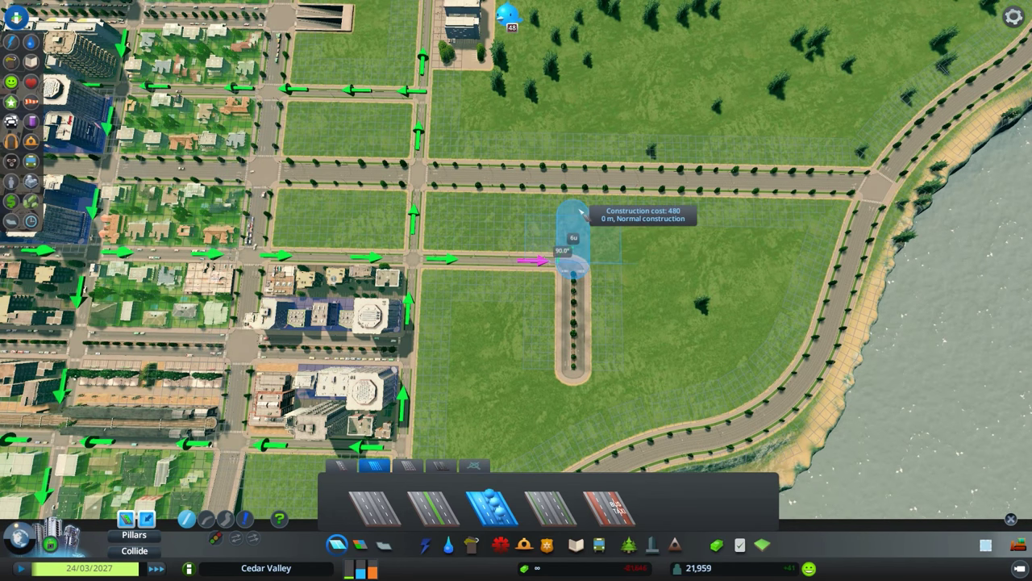
key(w)
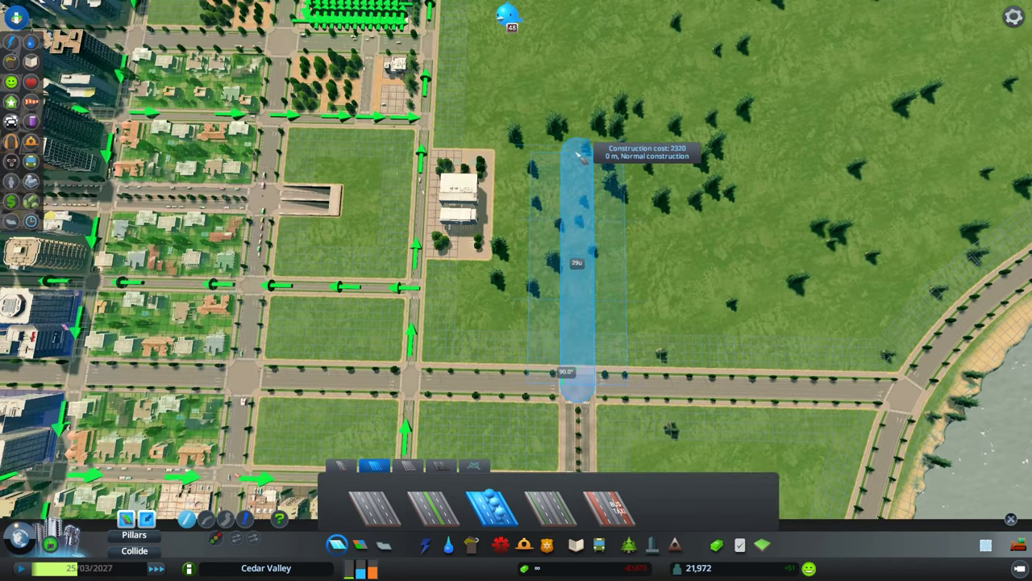
click(578, 121)
key(w)
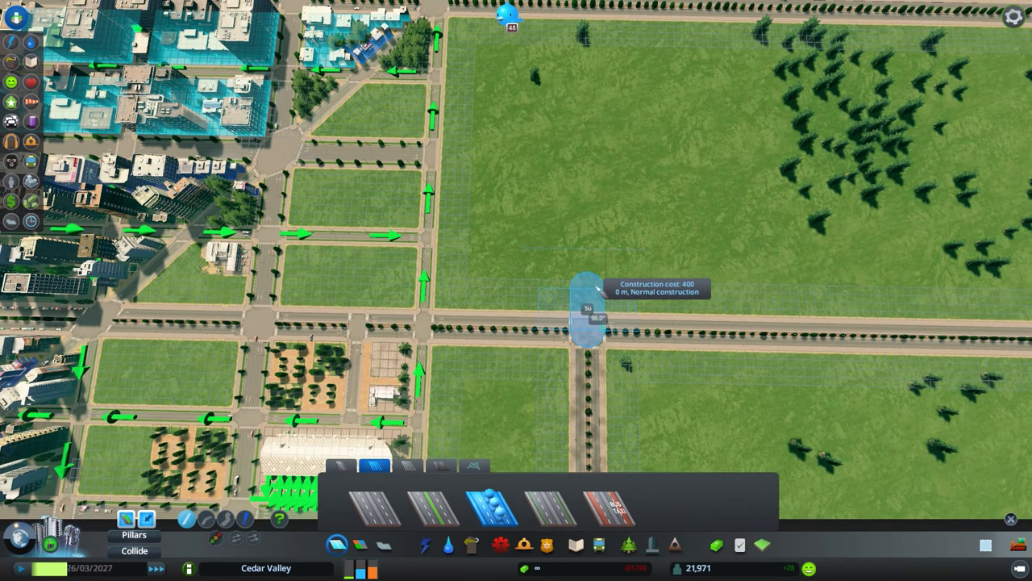
scroll(589, 298, up, 5)
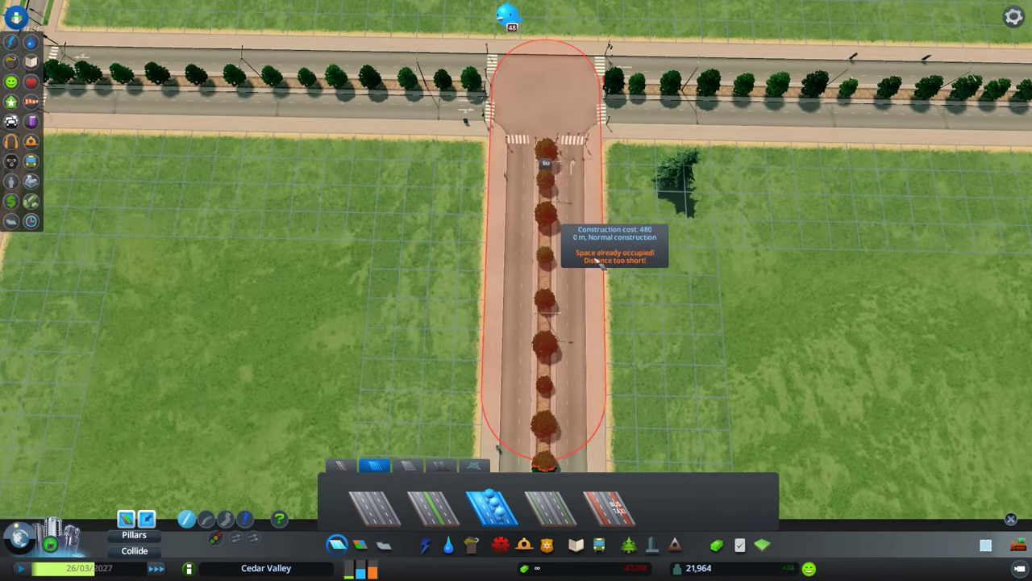
scroll(601, 263, down, 5)
key(w)
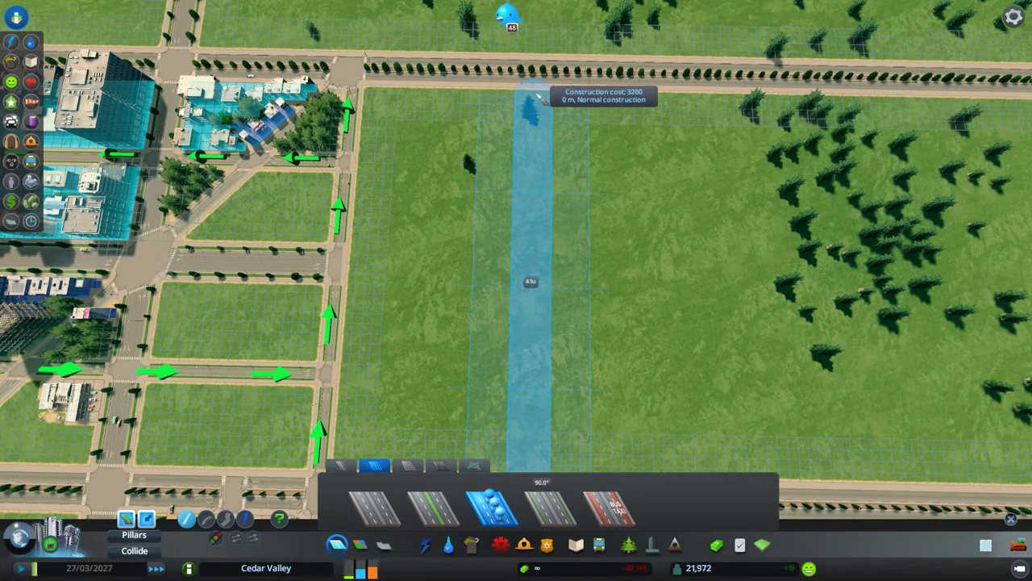
click(538, 96)
scroll(532, 121, down, 3)
scroll(525, 242, down, 3)
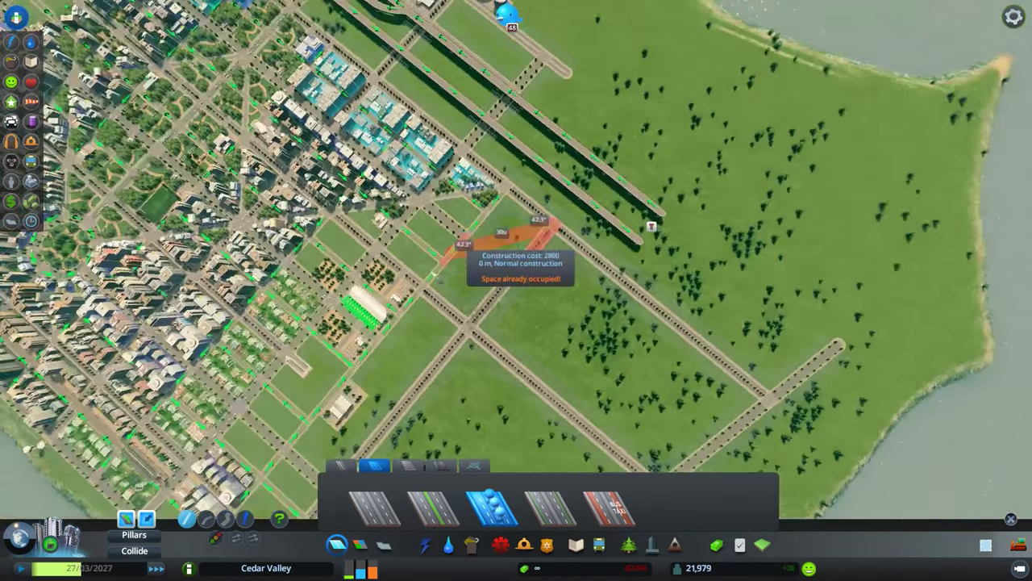
scroll(473, 362, up, 5)
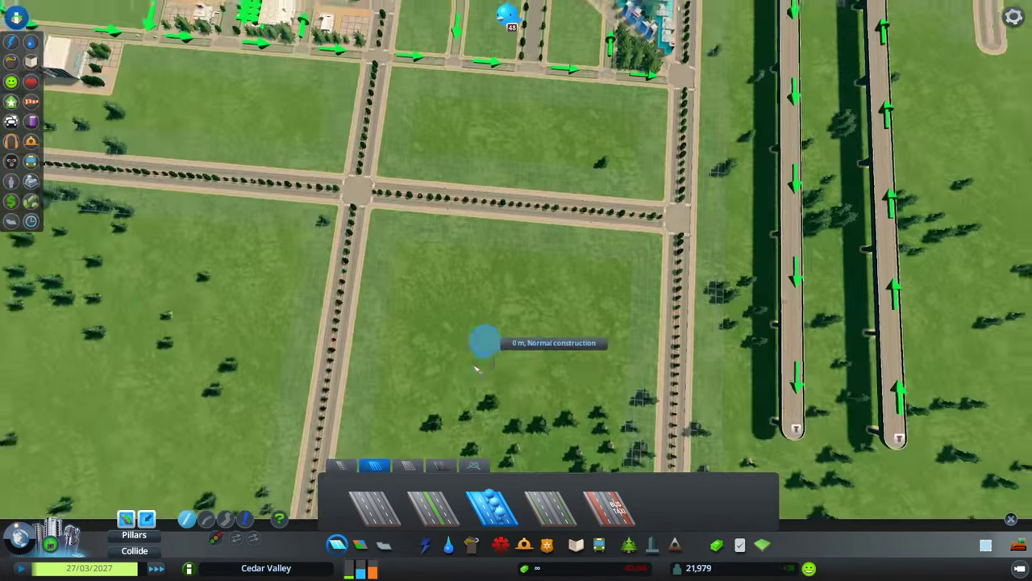
Step: Draw a large tree-lined road south across the peninsula to the shoreline avenue
click(408, 466)
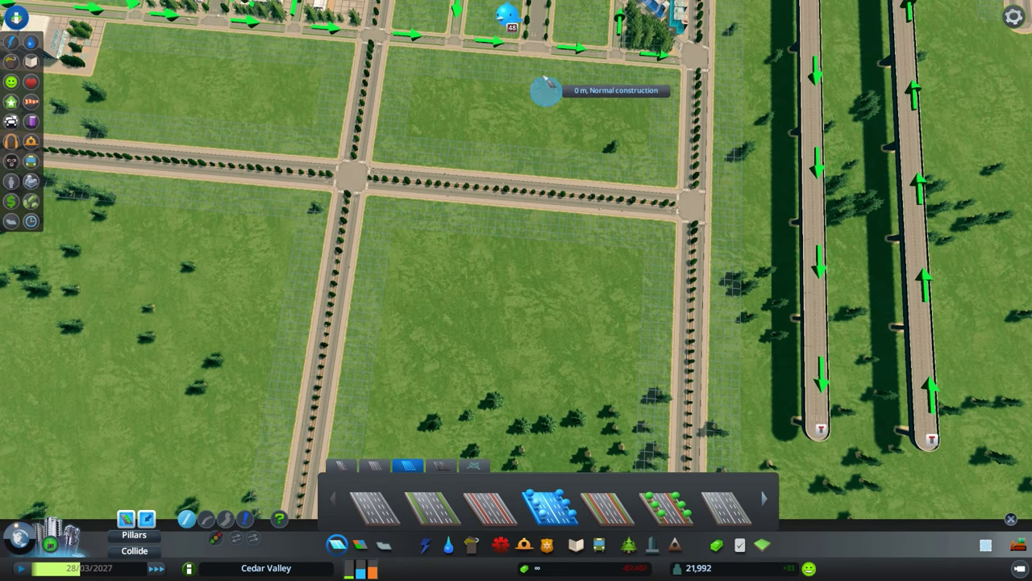
key(s)
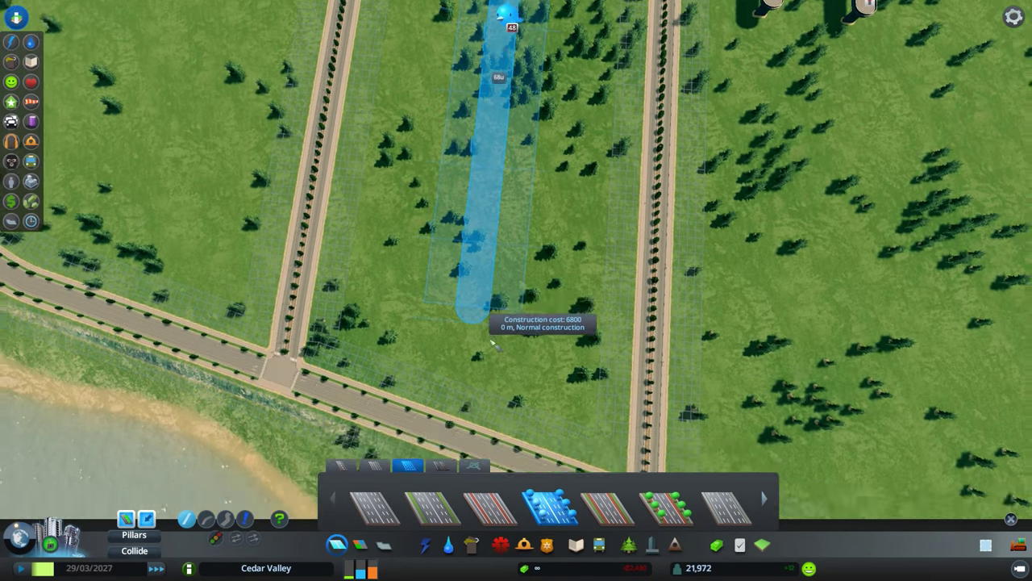
key(q)
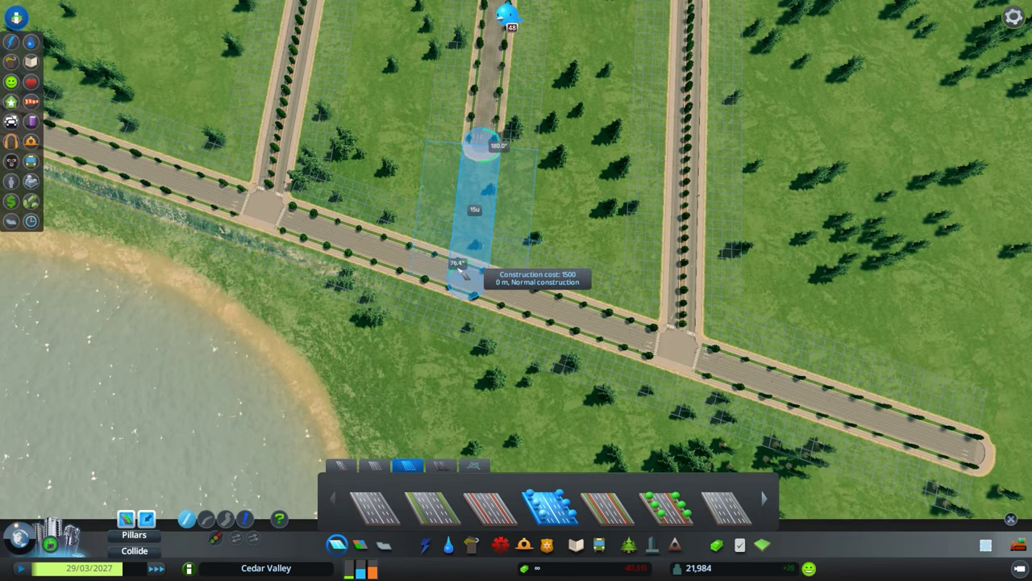
click(460, 272)
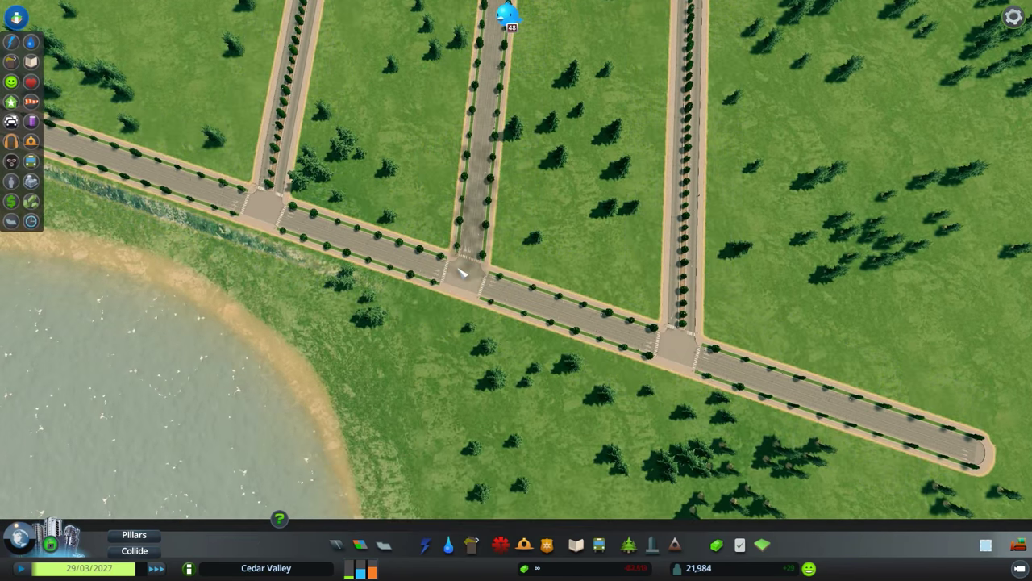
key(Escape)
scroll(476, 282, down, 5)
scroll(474, 282, up, 5)
key(w)
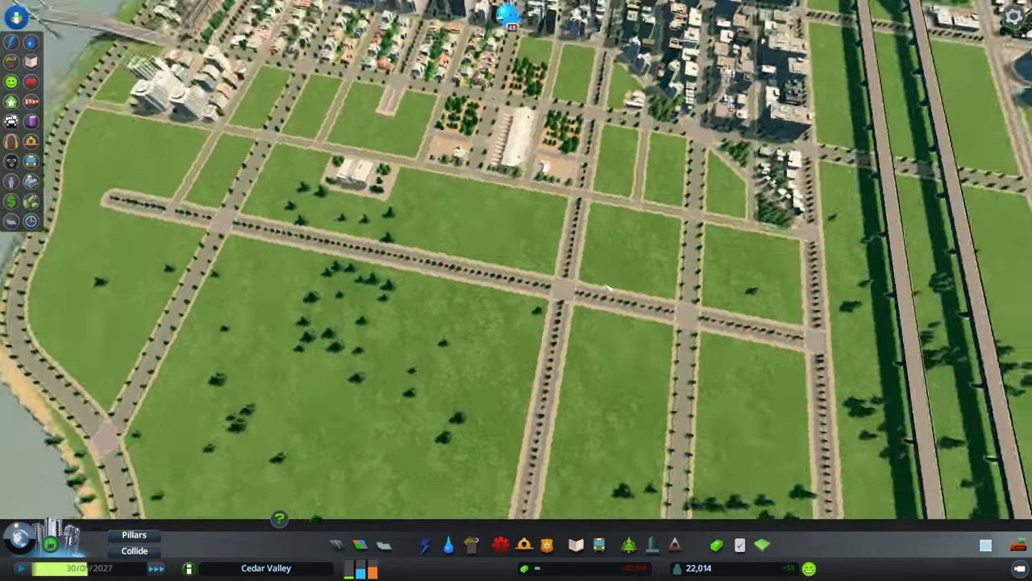
scroll(606, 287, up, 3)
key(e)
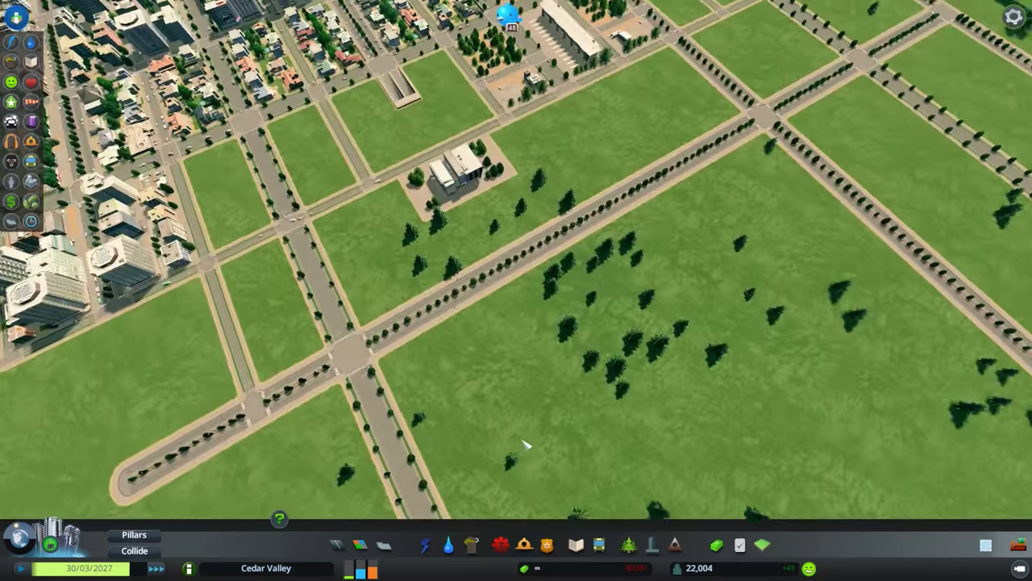
Step: Build a small one-way road east from the one-way road's end to the next road
click(337, 545)
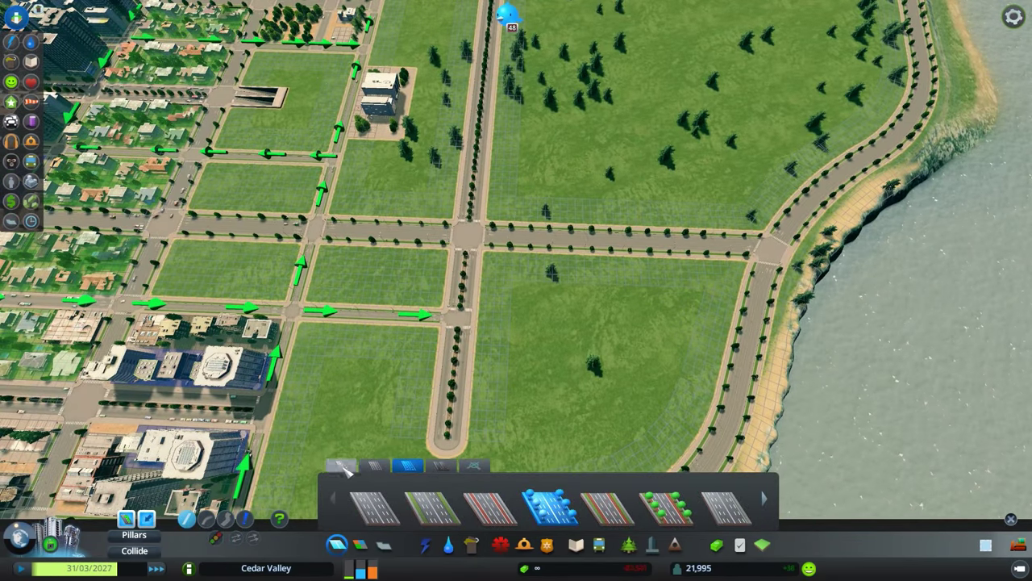
click(342, 467)
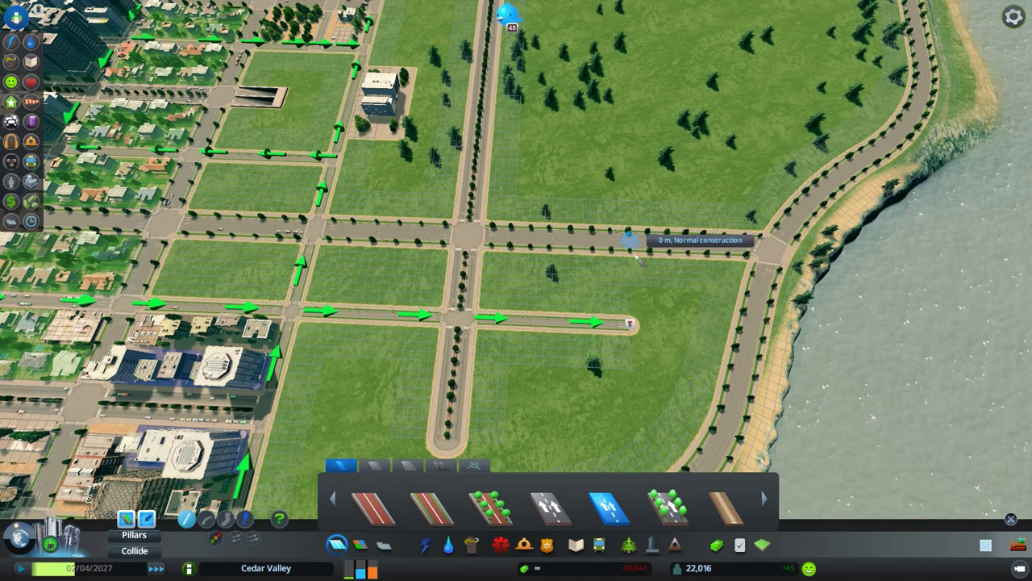
scroll(628, 325, up, 2)
scroll(633, 355, down, 2)
click(629, 355)
scroll(629, 355, up, 2)
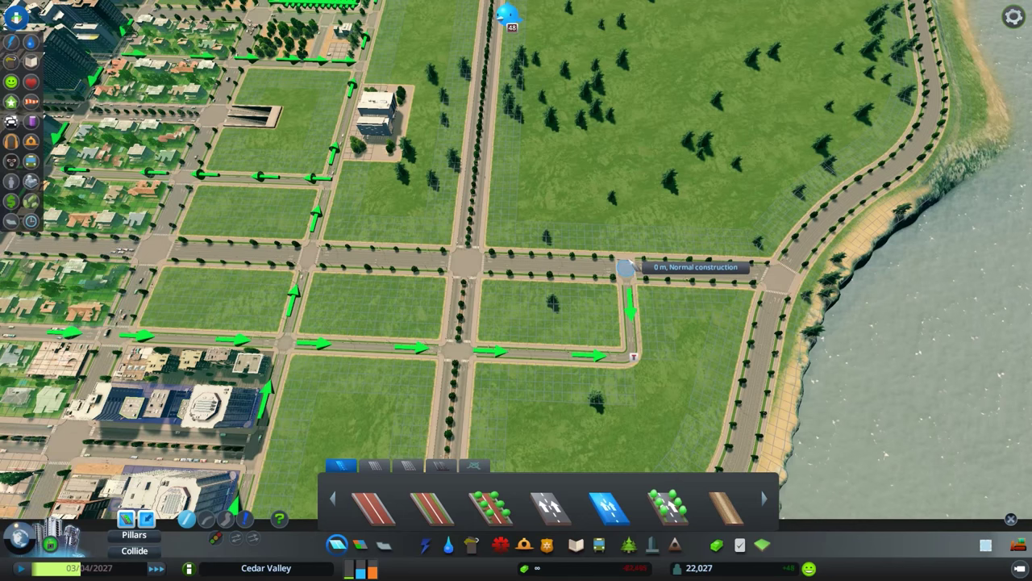
key(w)
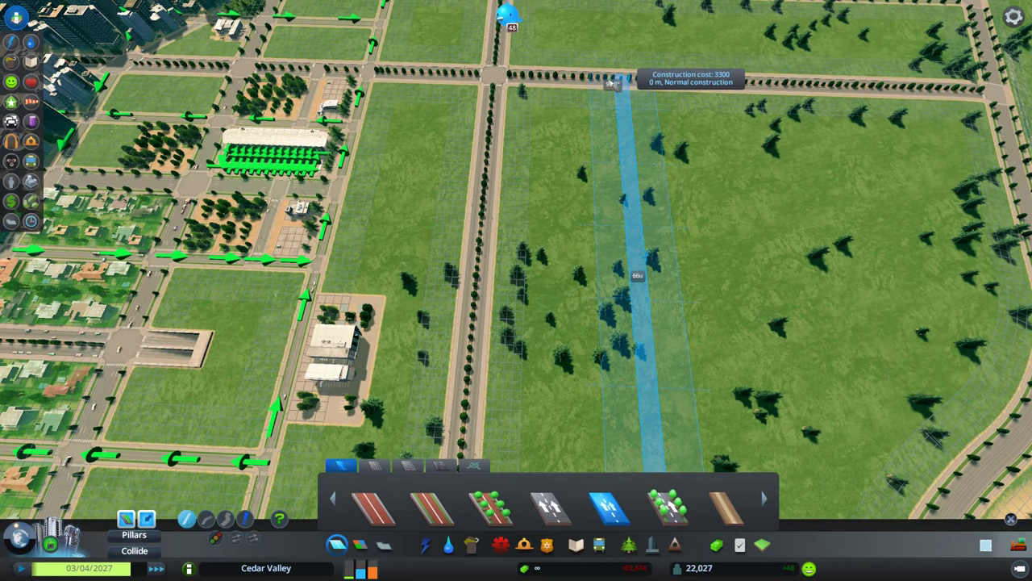
click(621, 79)
scroll(619, 169, down, 3)
scroll(618, 315, down, 3)
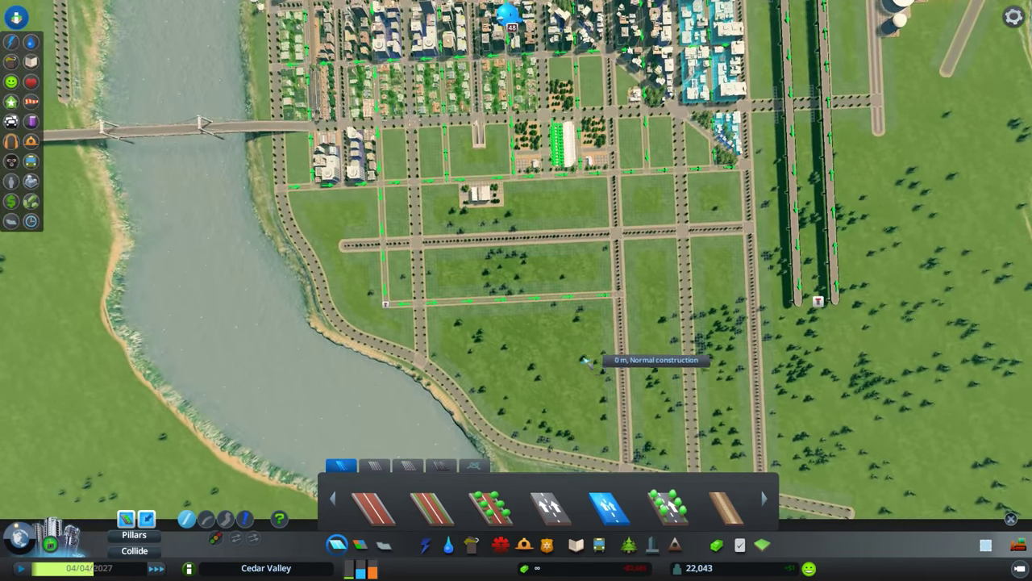
scroll(581, 354, up, 2)
scroll(578, 371, up, 2)
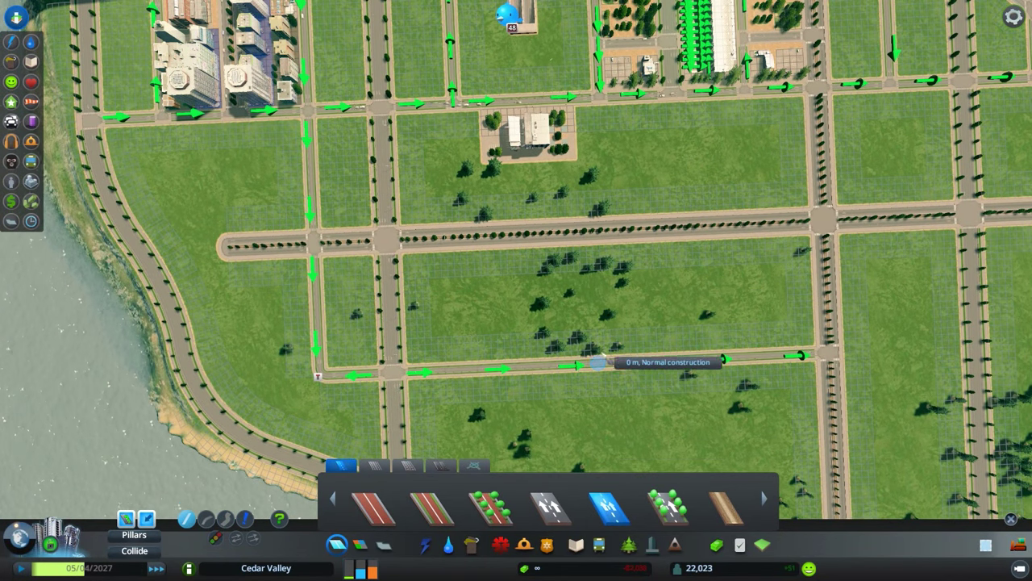
scroll(601, 361, down, 3)
scroll(603, 359, up, 3)
key(e)
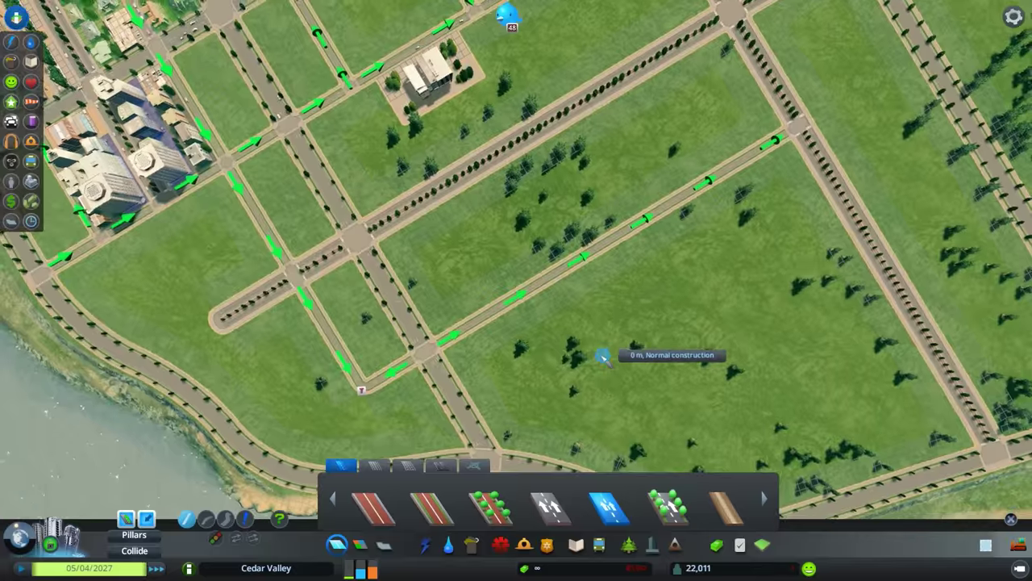
key(e)
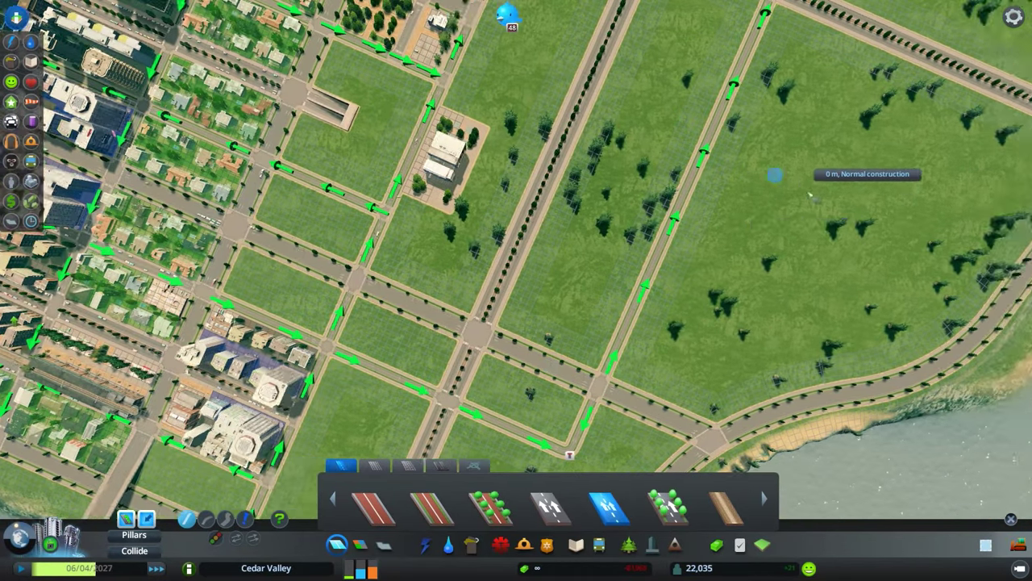
key(d)
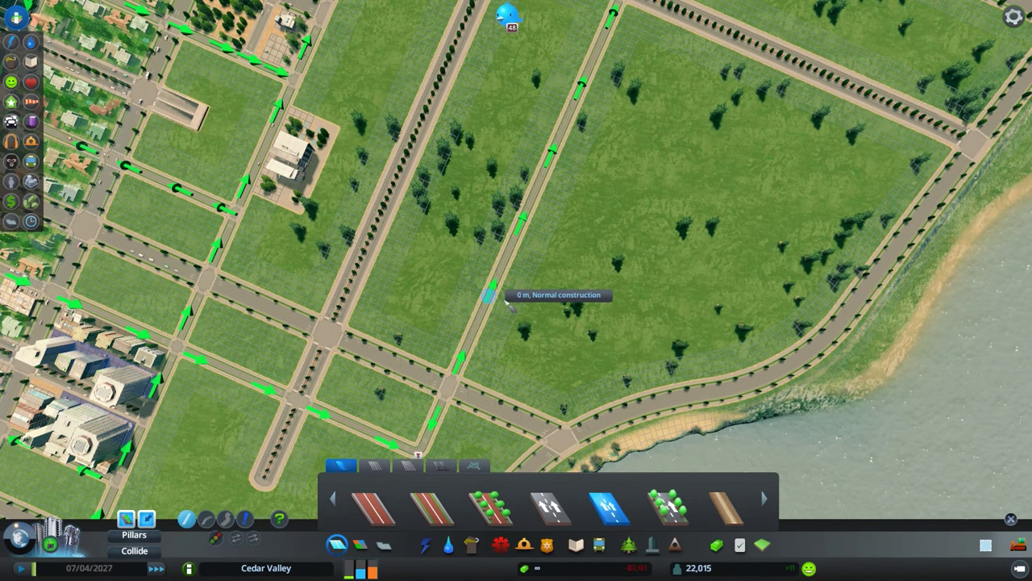
key(s)
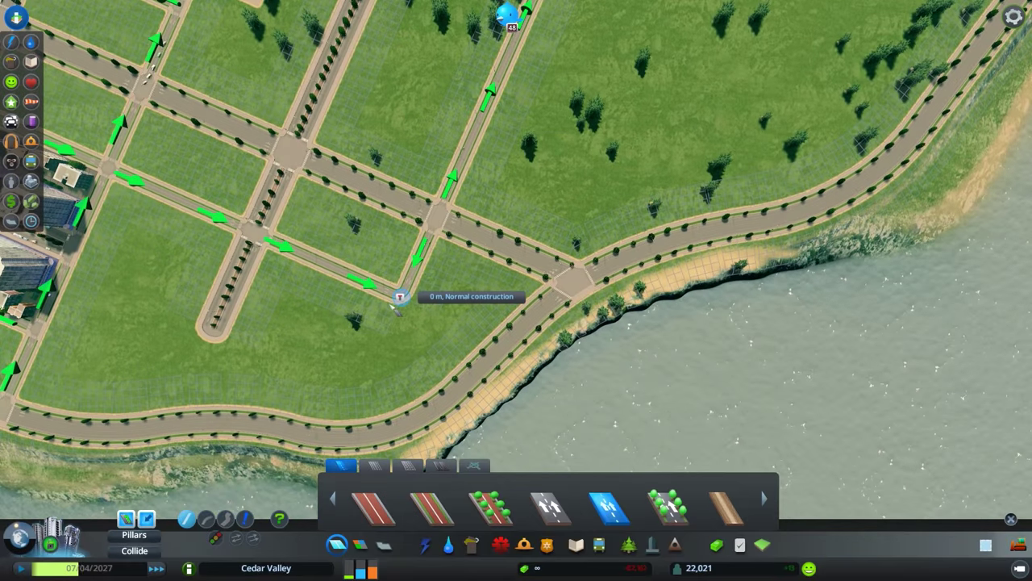
key(w)
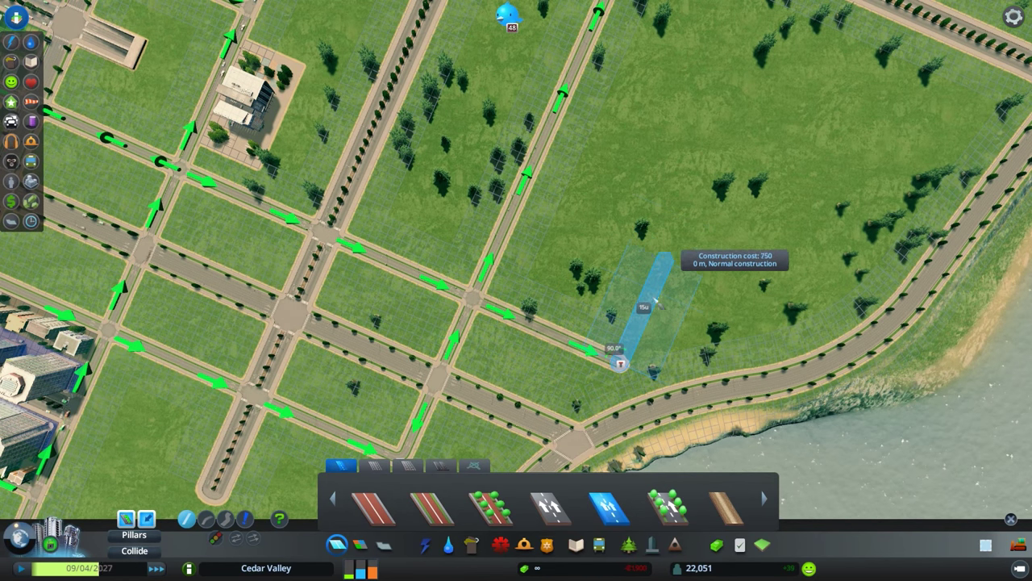
Step: Extend the large tree-lined avenue up to the far point beyond the blocks
click(376, 467)
click(409, 467)
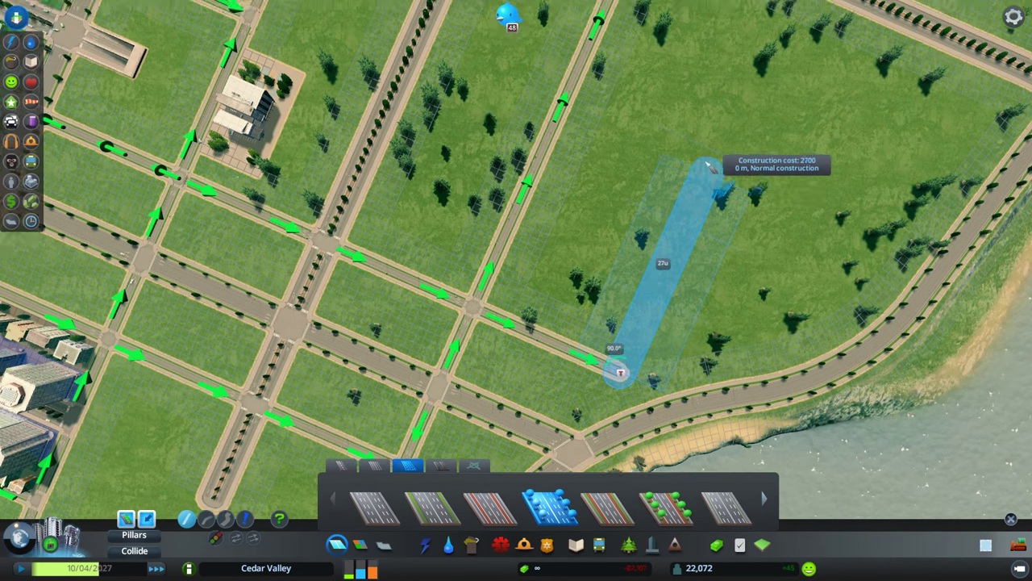
key(w)
click(798, 86)
key(w)
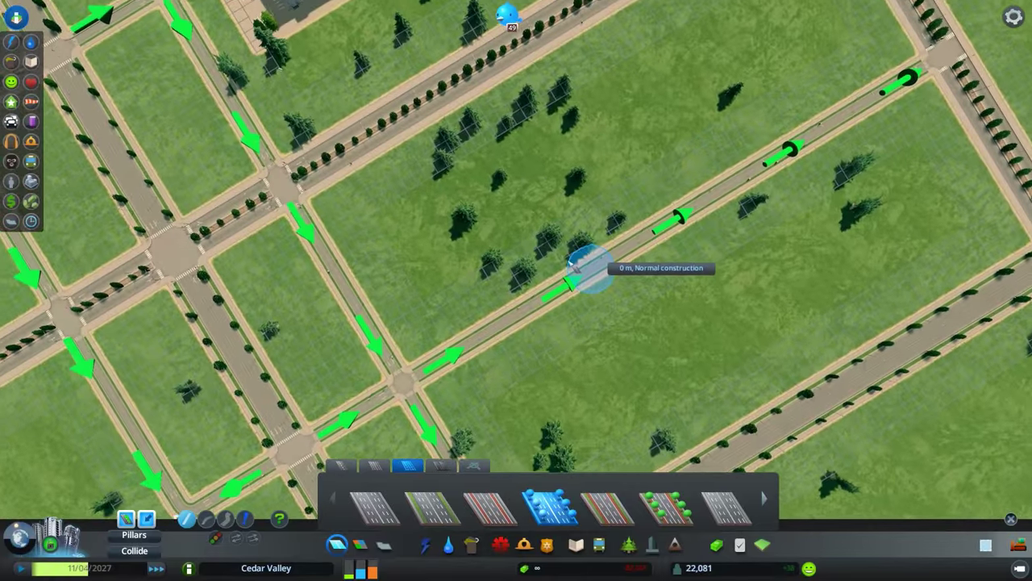
key(w)
scroll(512, 269, down, 3)
scroll(618, 346, up, 2)
key(q)
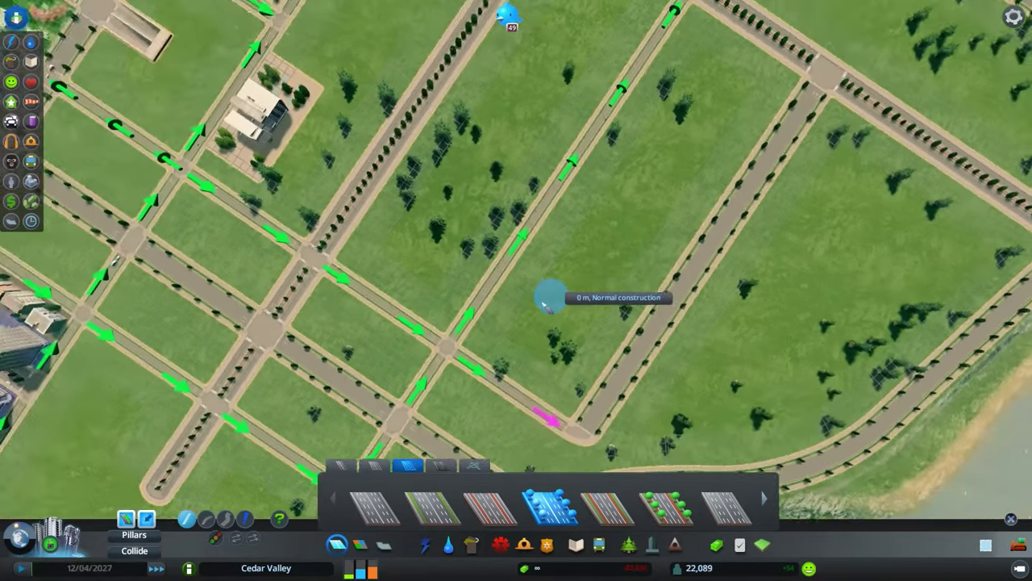
key(q)
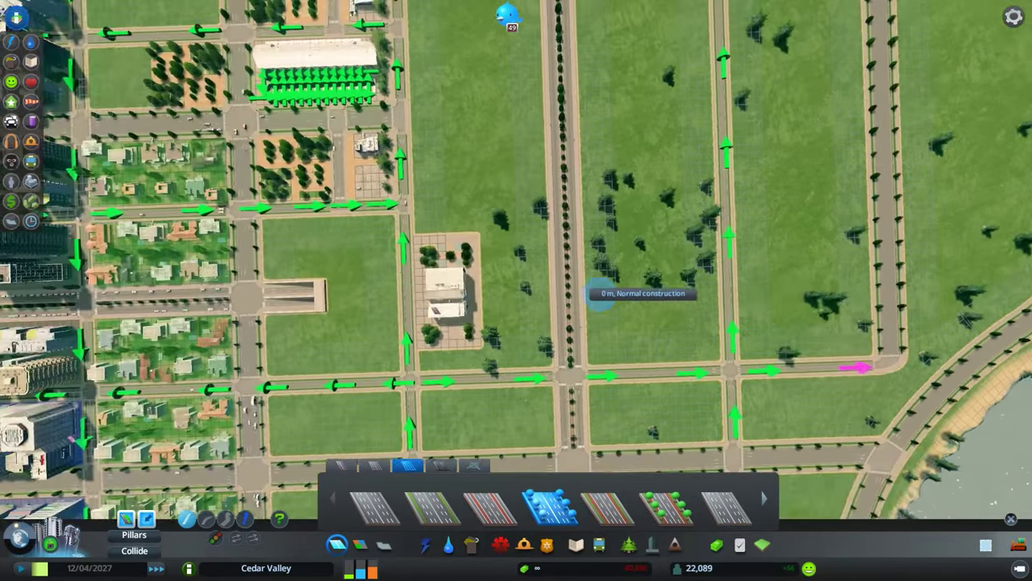
key(d)
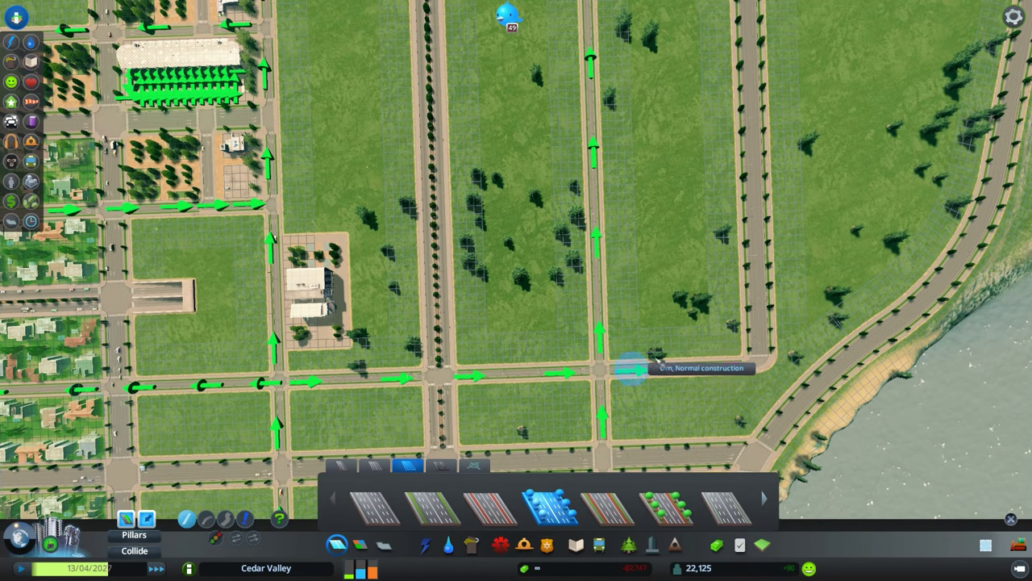
Step: Start a new medium road branching from the north-south road
click(386, 466)
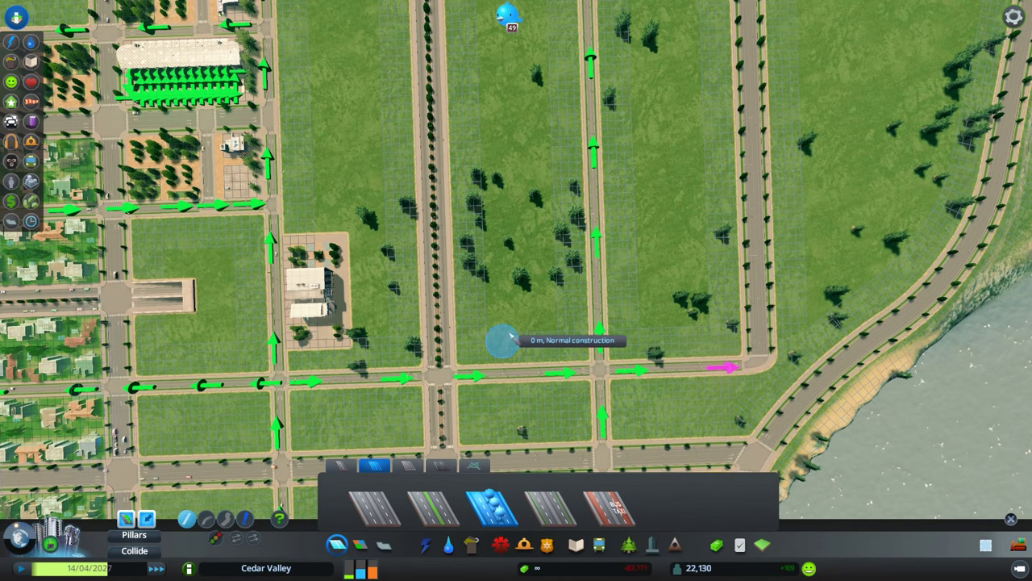
scroll(503, 338, up, 2)
key(a)
key(d)
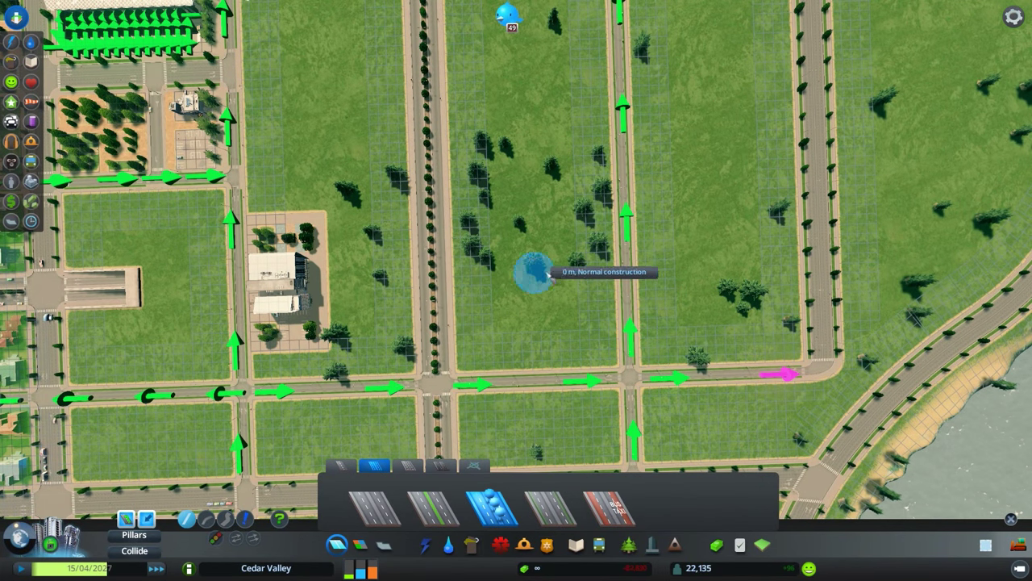
click(630, 275)
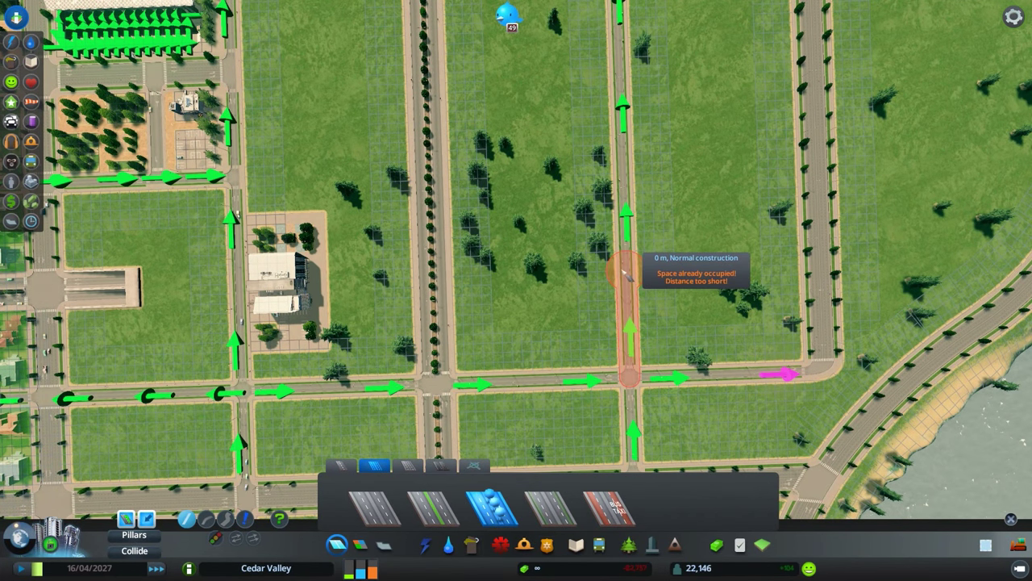
Step: Lower the new road to -12 m and tunnel it into the existing underground road
key(Page_Down)
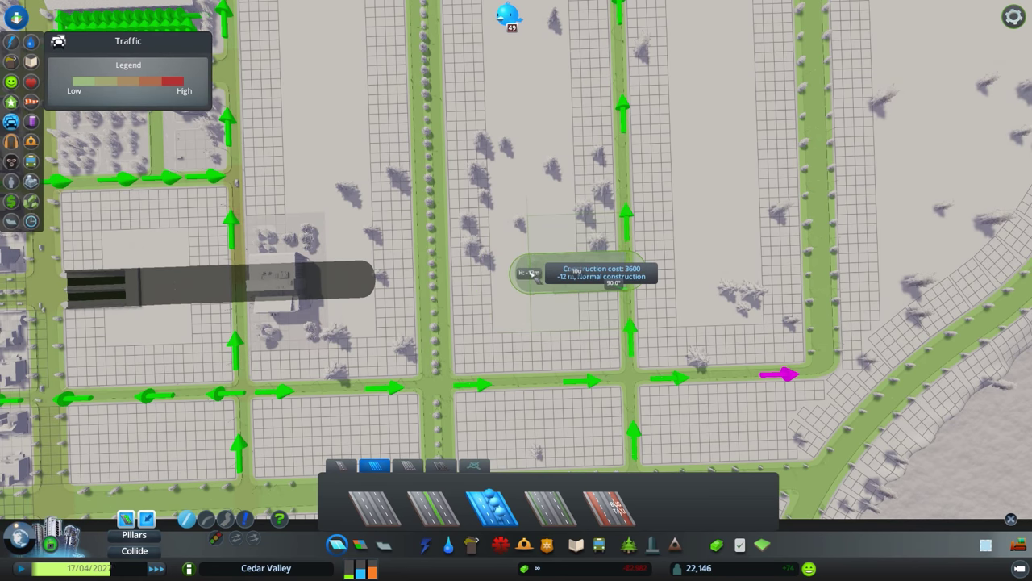
click(375, 278)
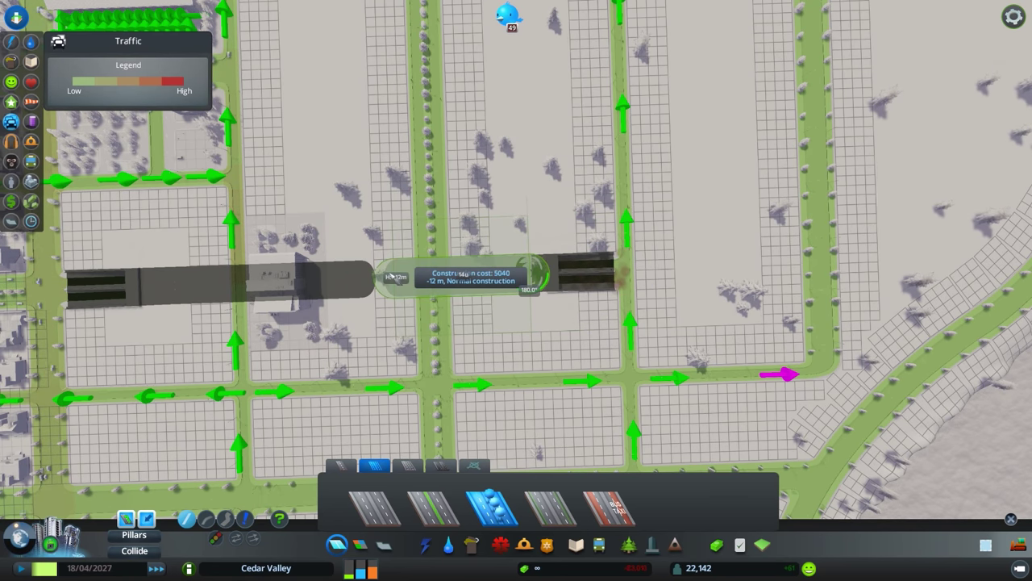
key(Escape)
scroll(375, 277, up, 5)
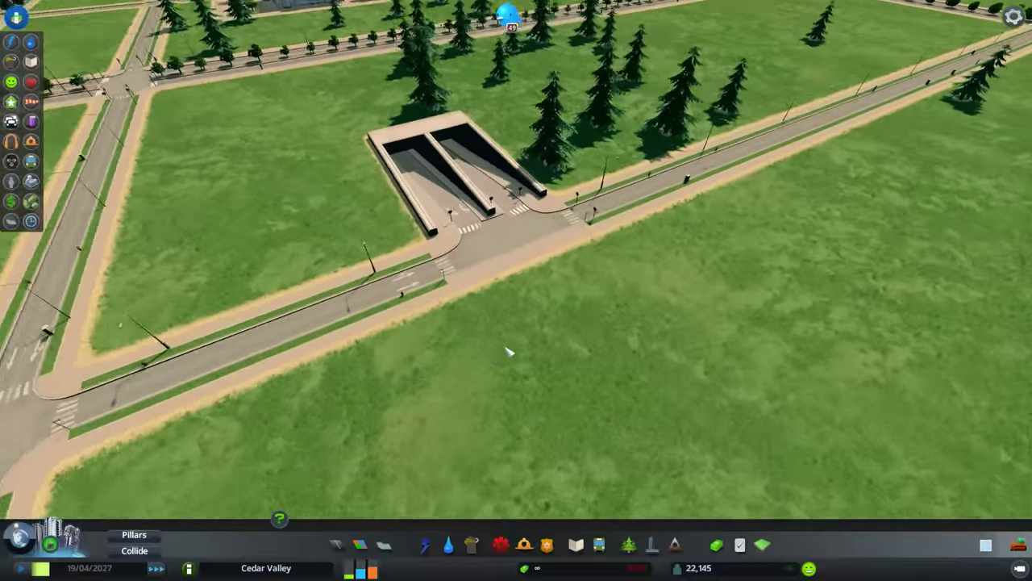
key(e)
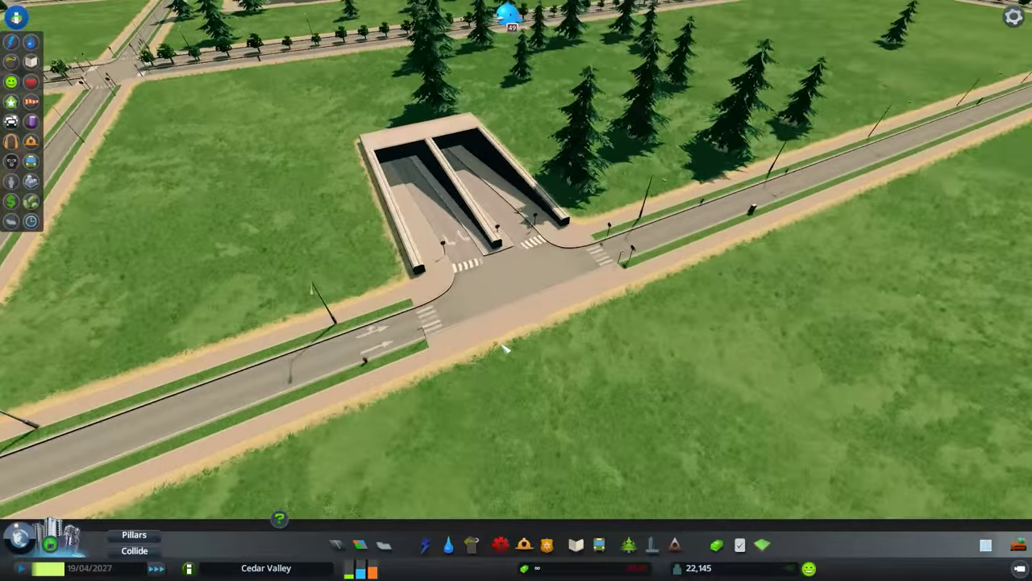
key(w)
scroll(503, 347, down, 5)
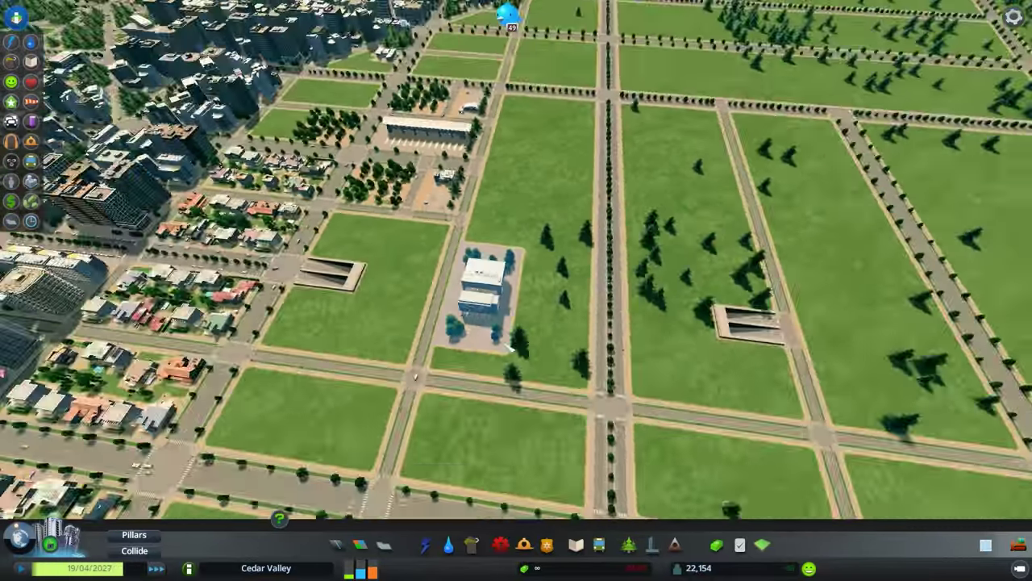
scroll(460, 513, up, 3)
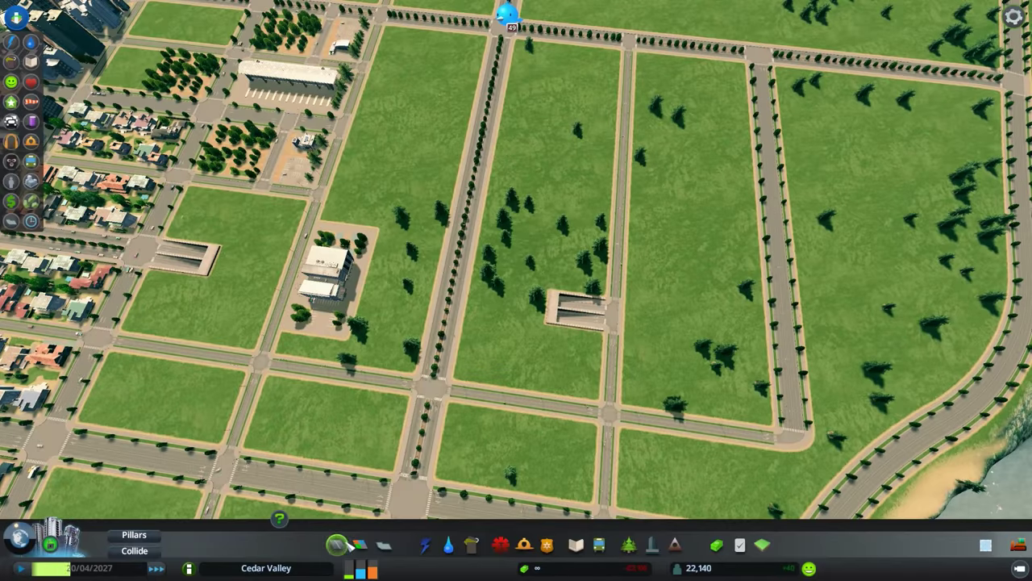
click(337, 545)
Step: Build small two-lane roads at ground level, linking successive avenues north of the tunnel
click(345, 466)
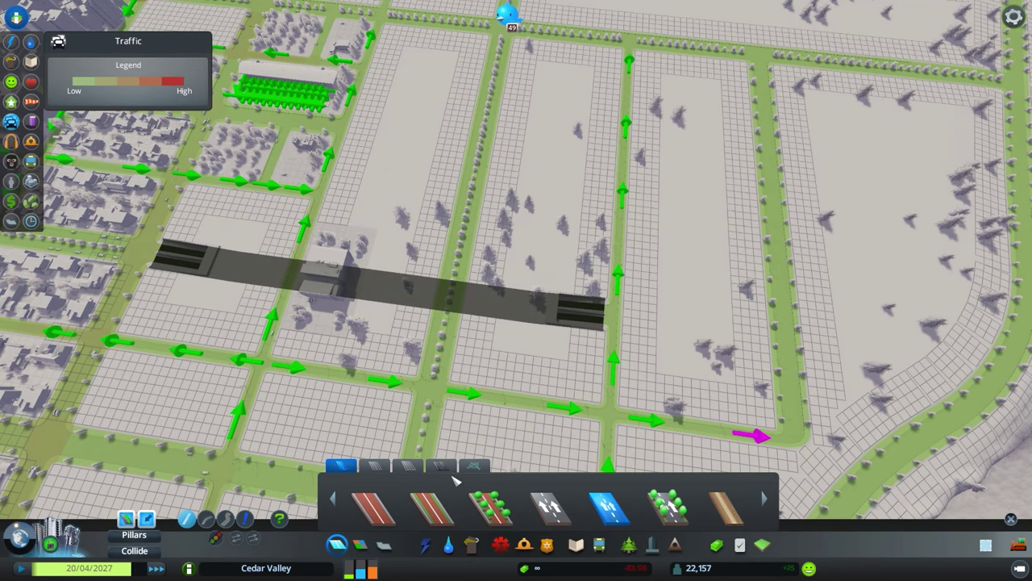
key(Page_Up)
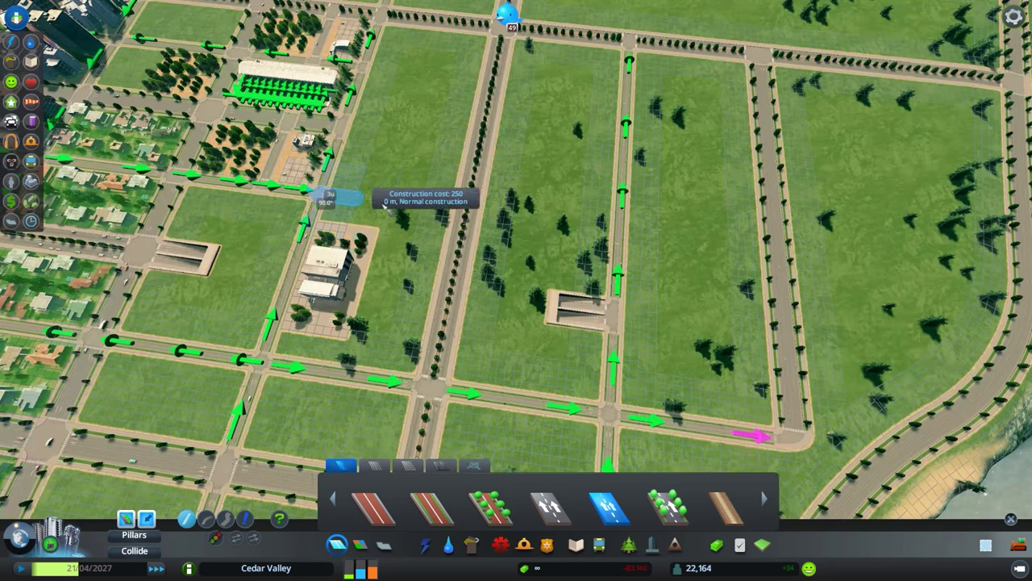
click(324, 201)
click(464, 212)
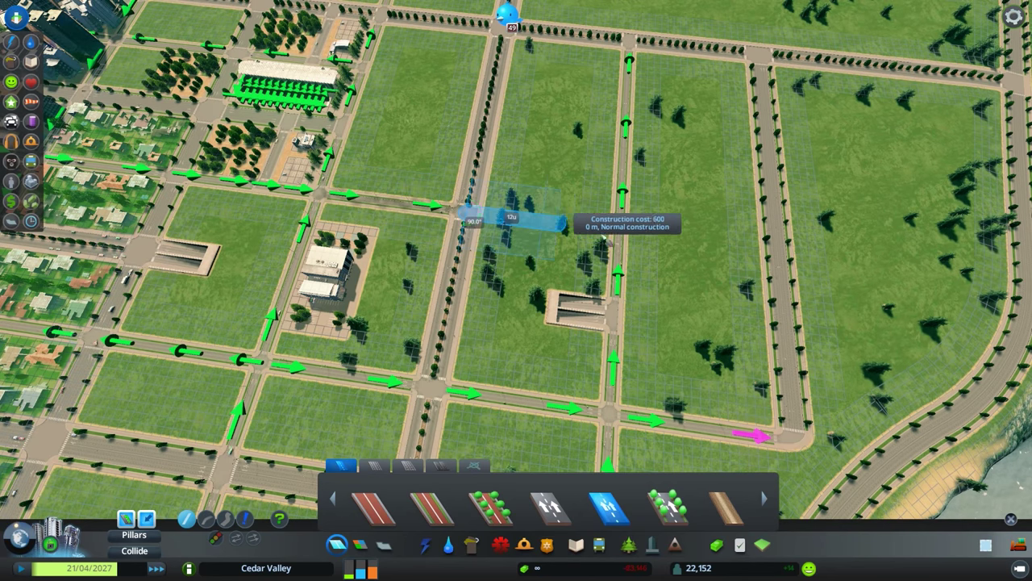
click(625, 240)
click(771, 246)
key(d)
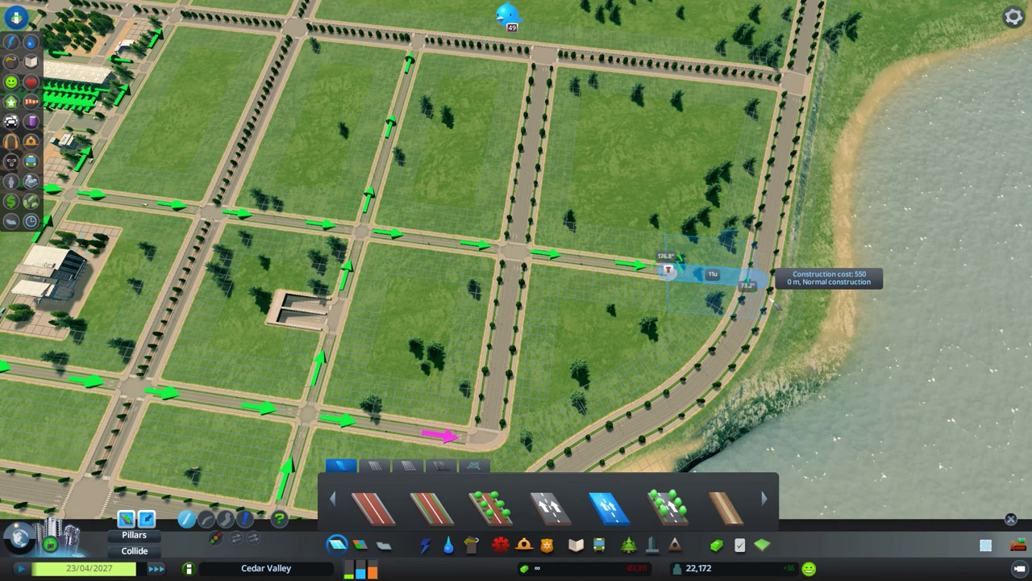
key(Escape)
key(q)
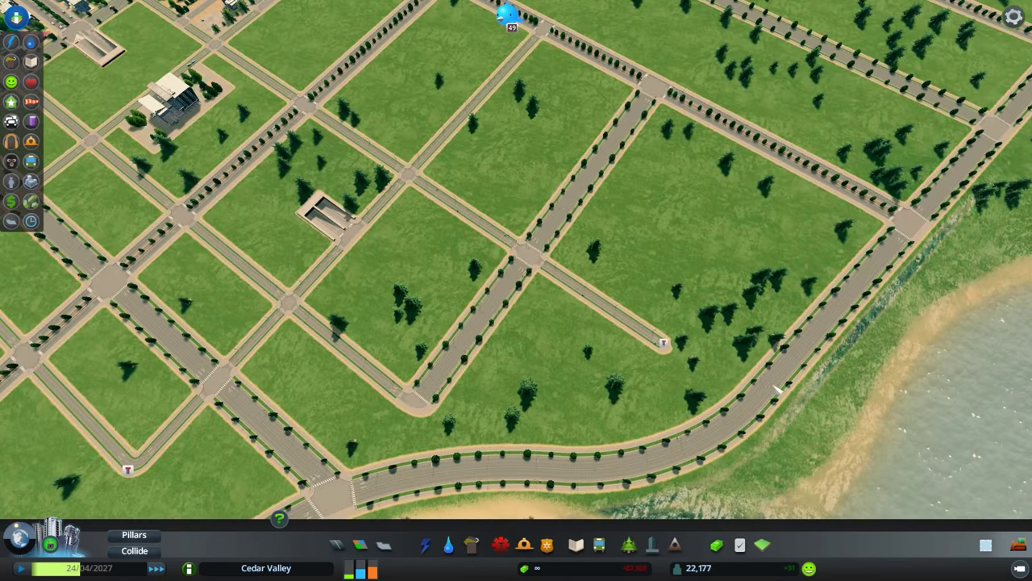
scroll(644, 372, down, 3)
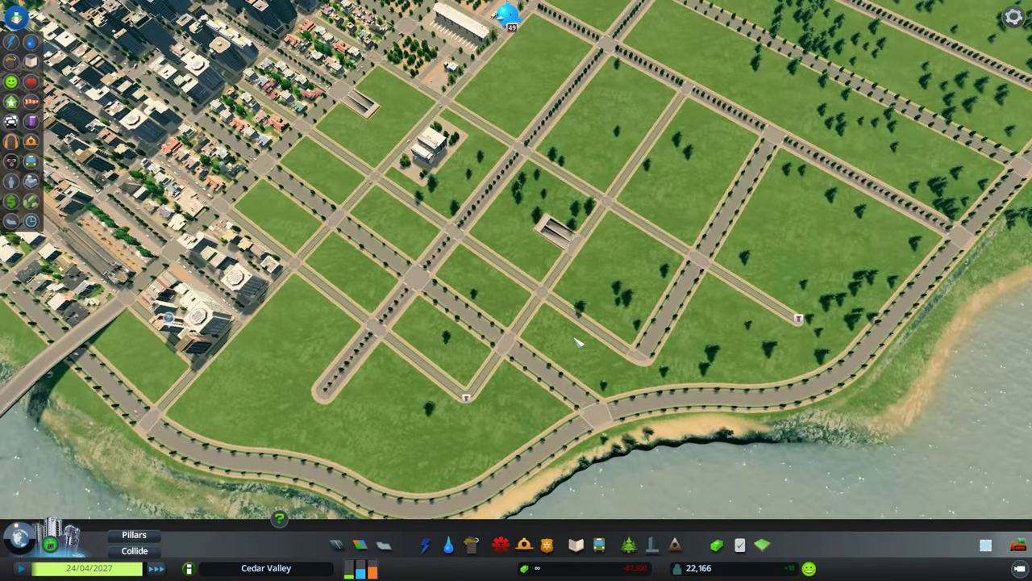
scroll(399, 395, up, 3)
click(337, 544)
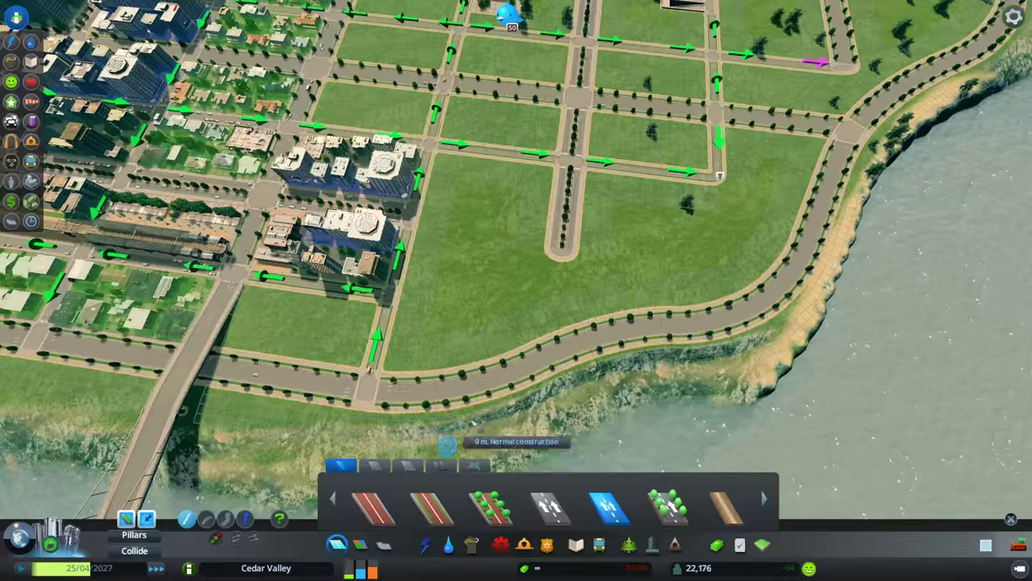
click(389, 467)
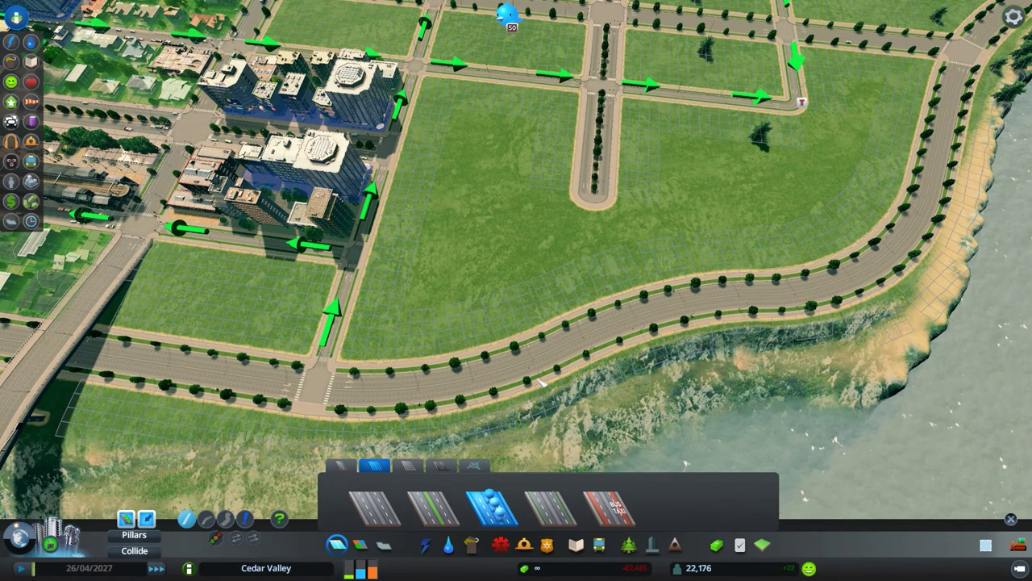
click(594, 188)
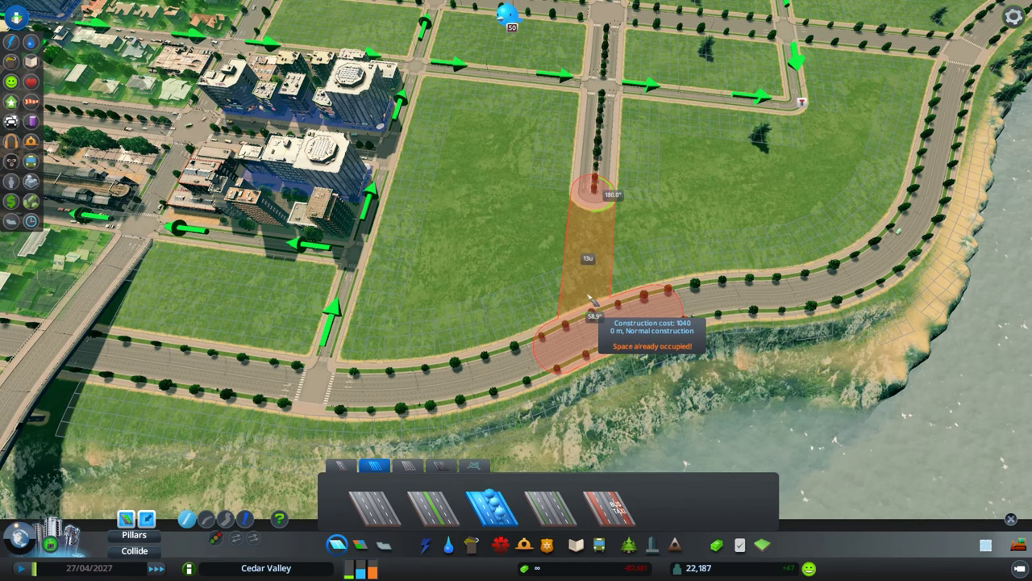
Step: Use the small-road Upgrade tool to flip one-way directions, reversing the eastern cross street westward
key(Escape)
key(w)
scroll(724, 413, up, 1)
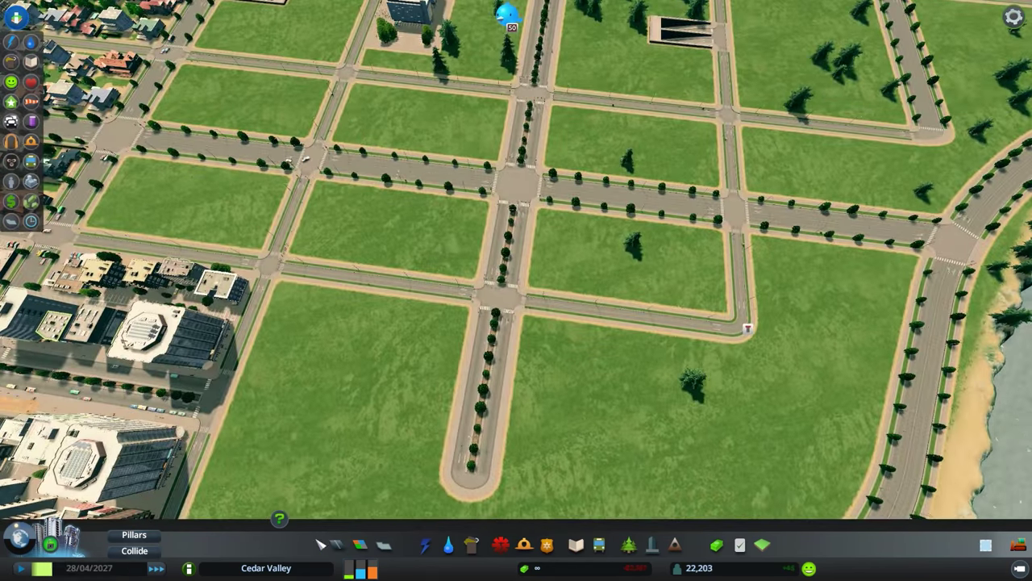
click(338, 546)
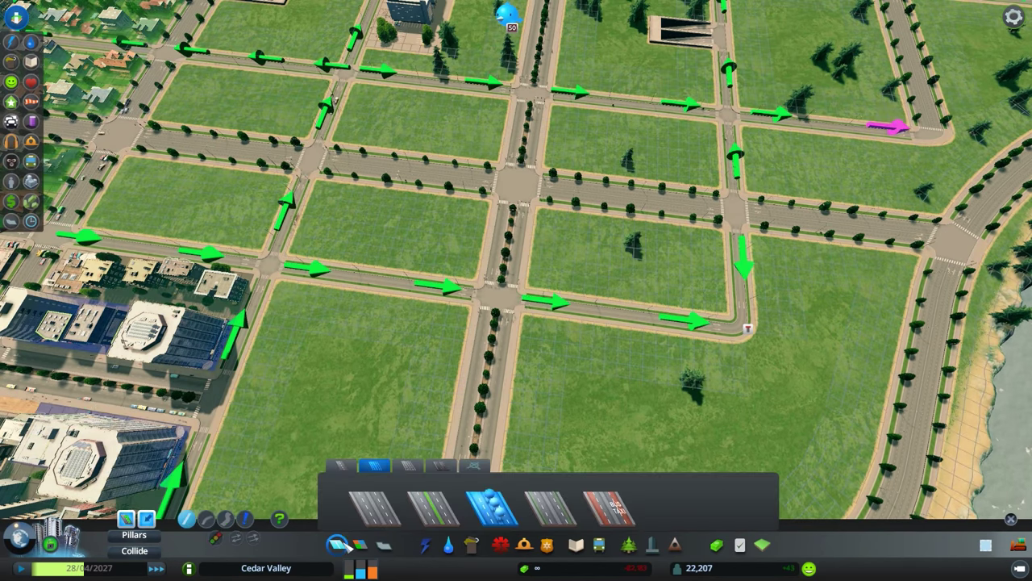
click(345, 467)
click(253, 539)
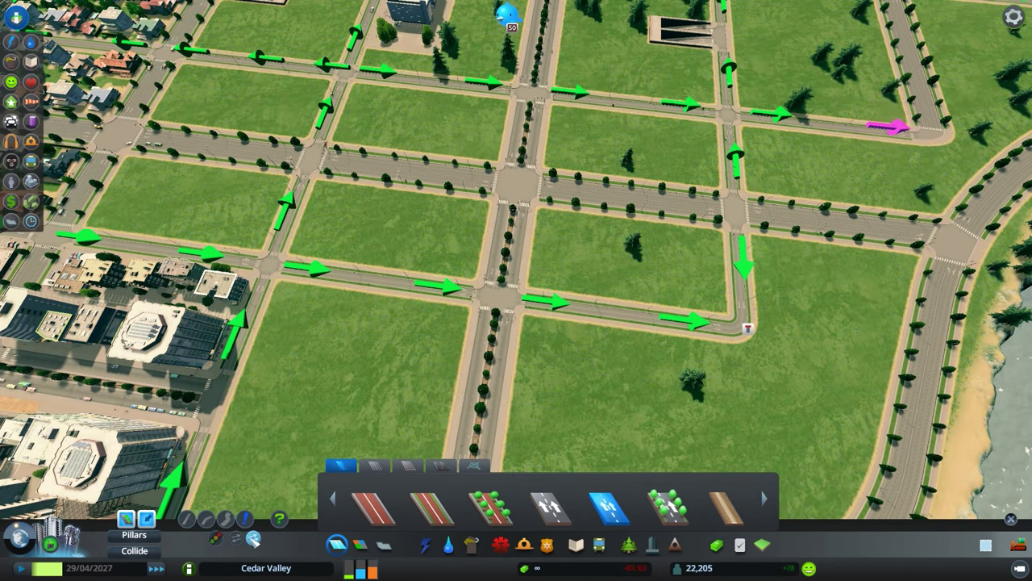
scroll(651, 390, up, 2)
key(a)
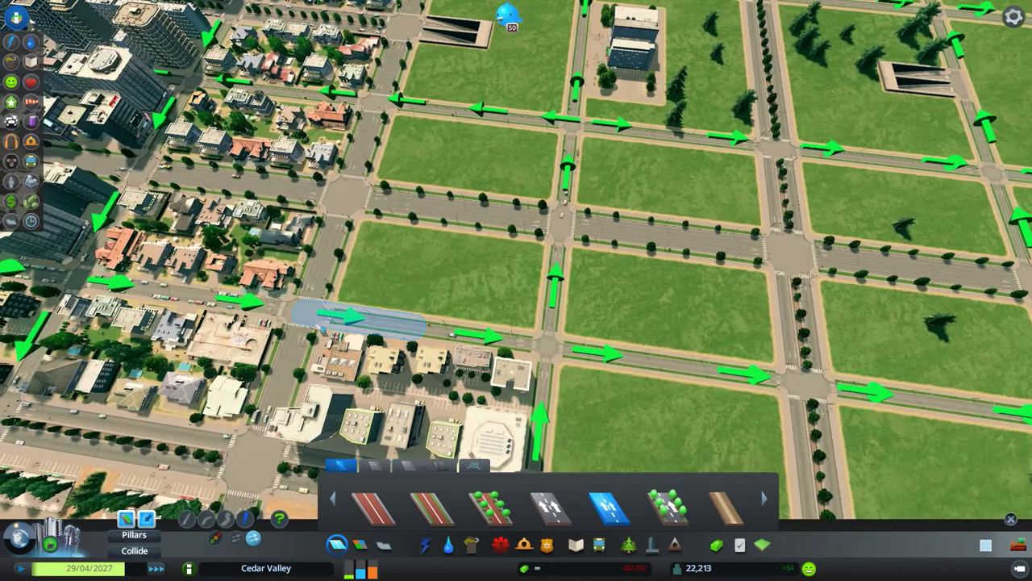
key(d)
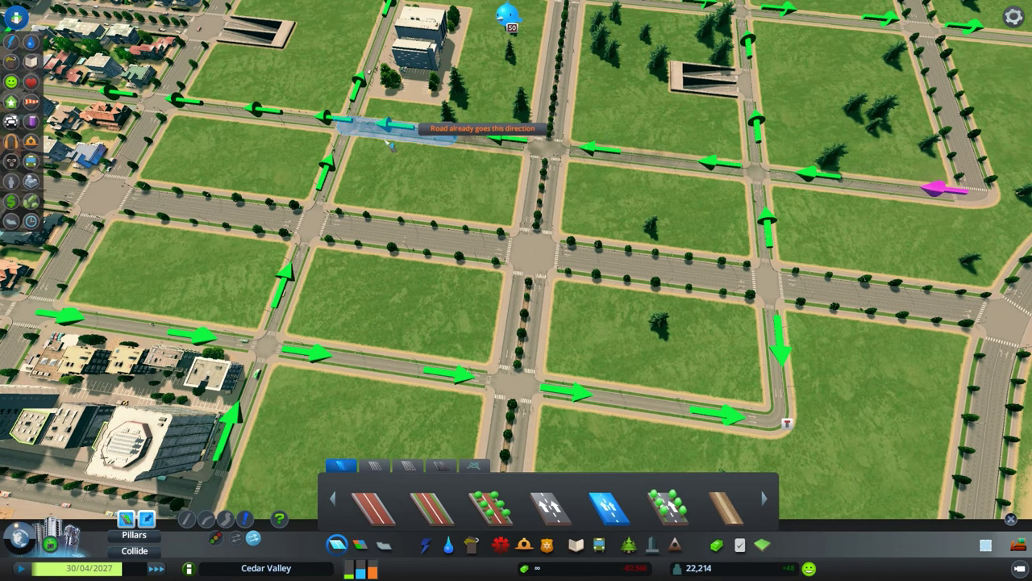
key(w)
key(w)
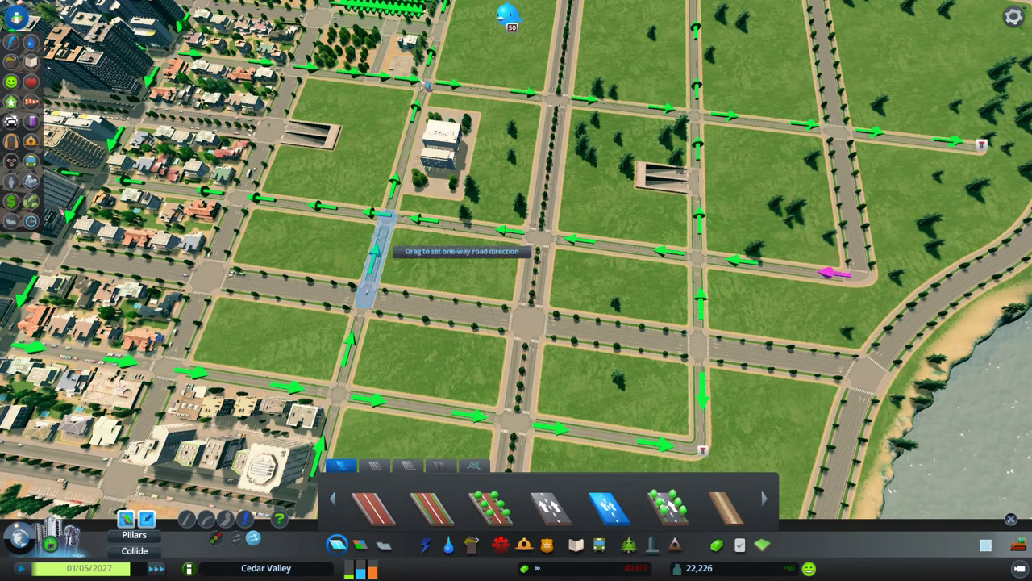
key(s)
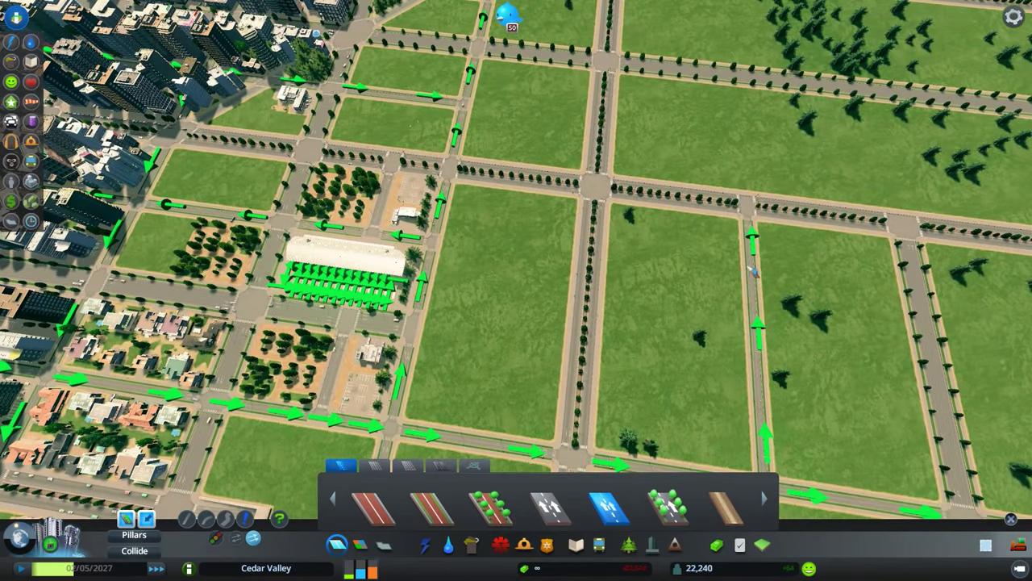
key(w)
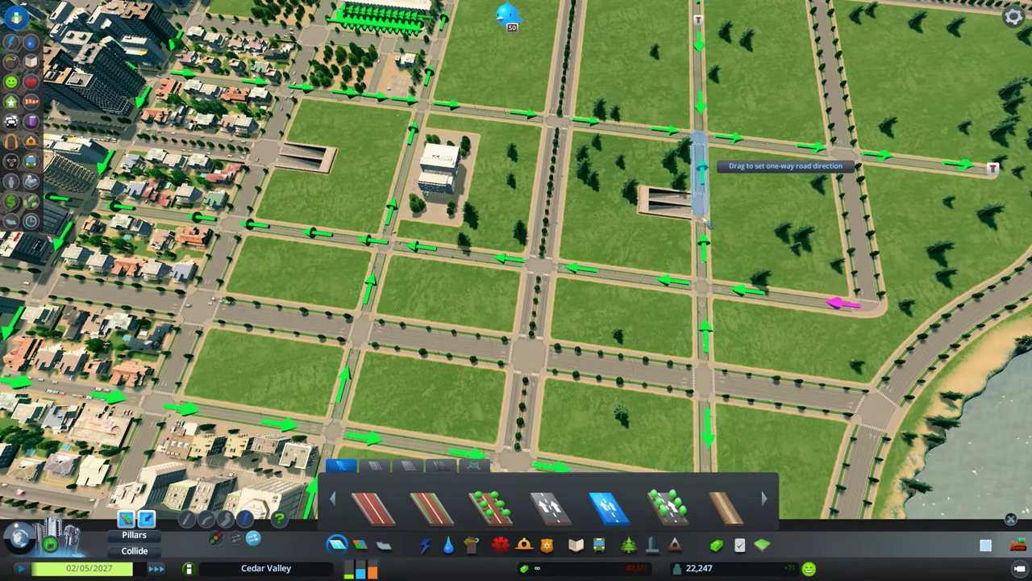
key(w)
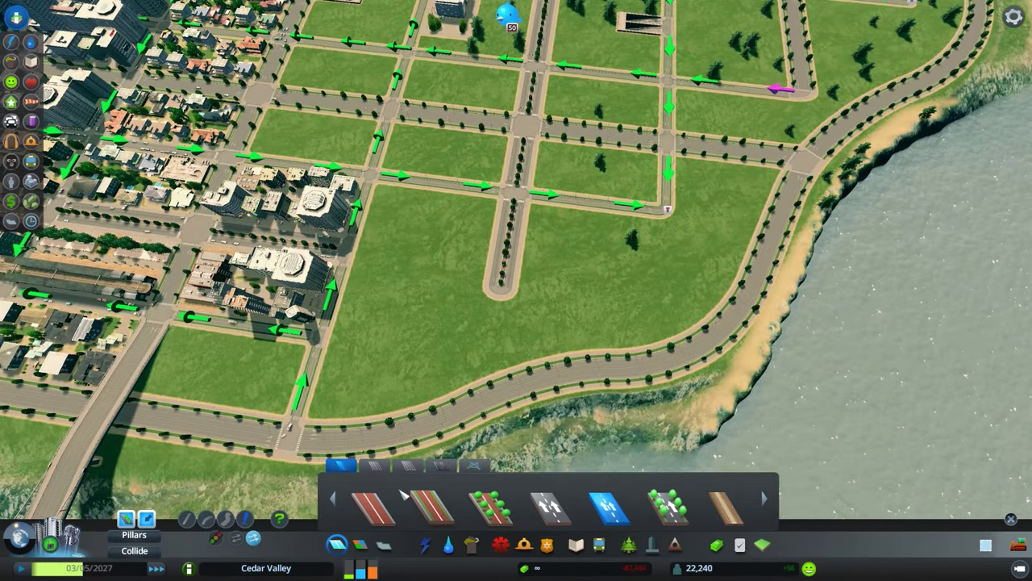
Step: Build the one-way street from its dead end down to the shoreline road
click(187, 518)
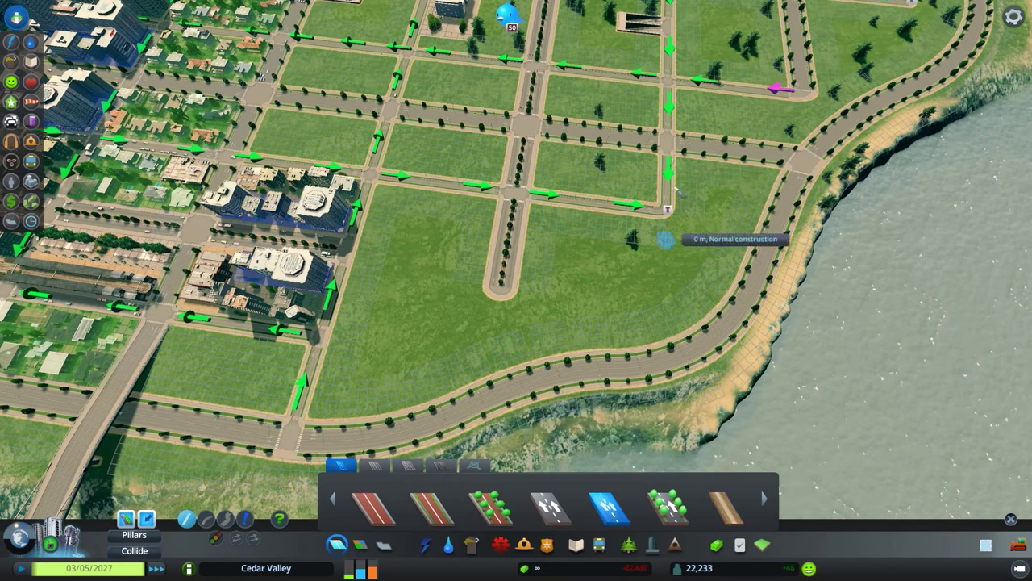
click(665, 211)
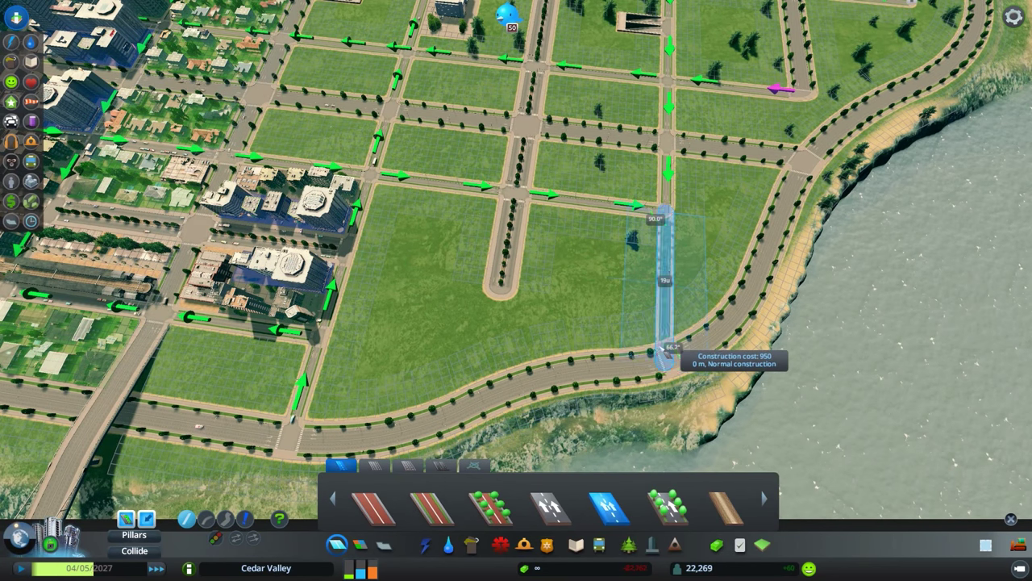
click(663, 355)
key(w)
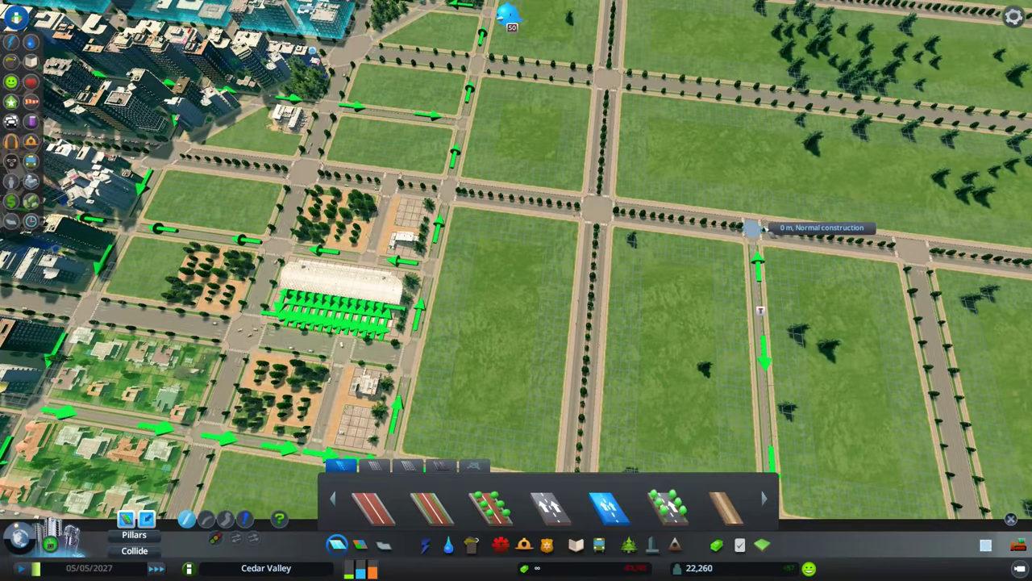
key(w)
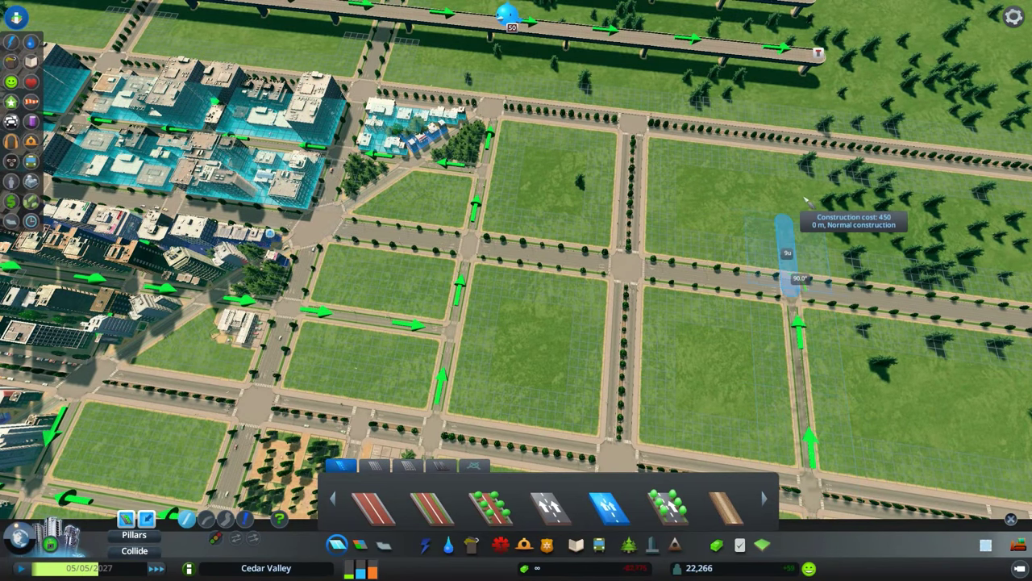
key(s)
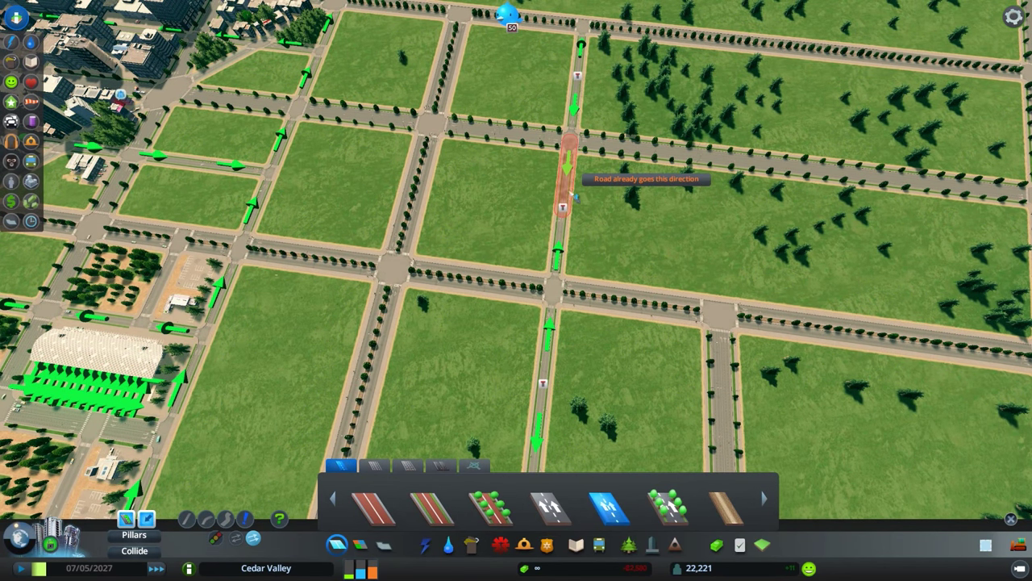
scroll(543, 396, down, 10)
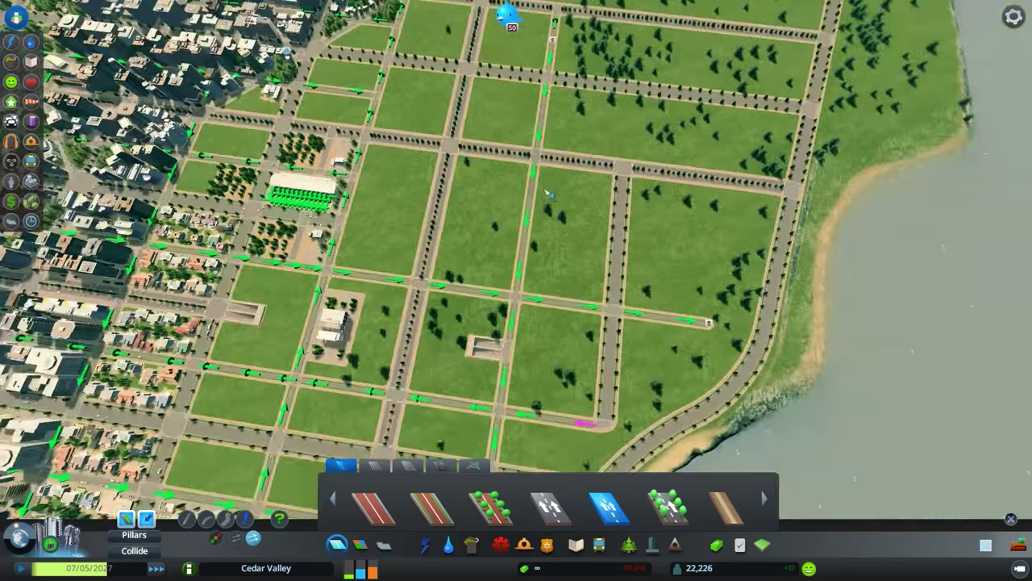
key(Escape)
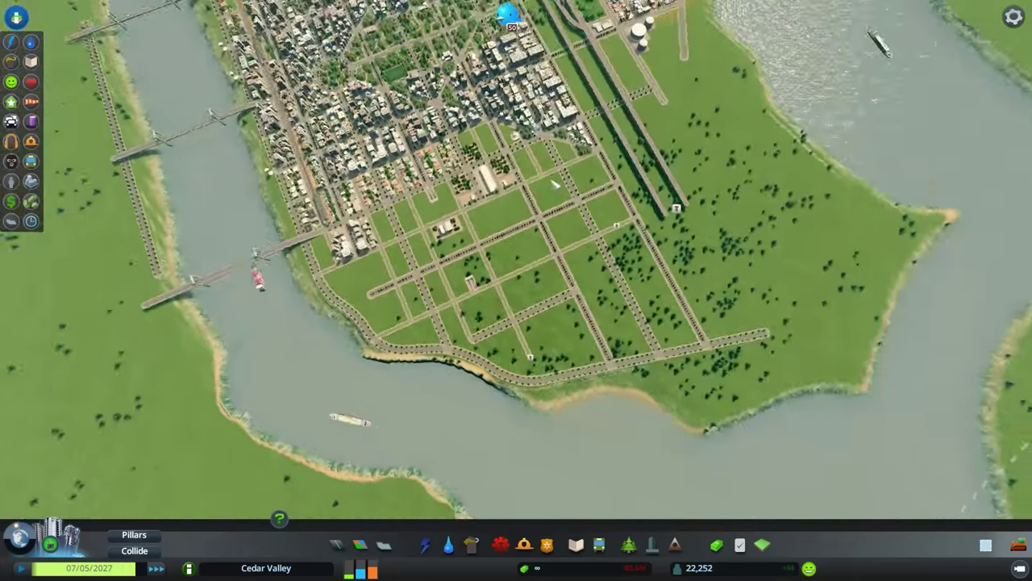
key(e)
scroll(565, 242, up, 2)
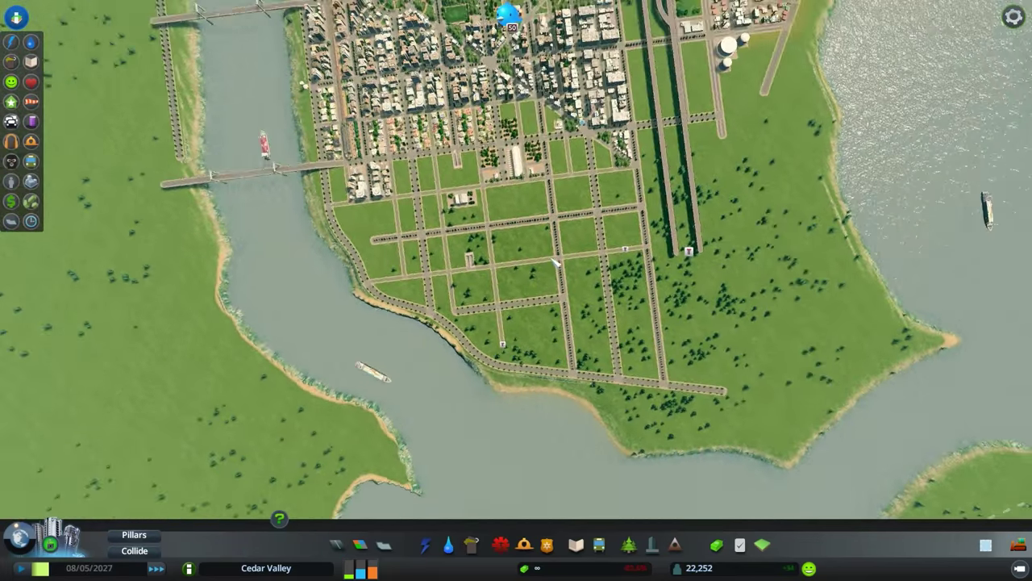
scroll(573, 295, up, 3)
scroll(565, 289, up, 3)
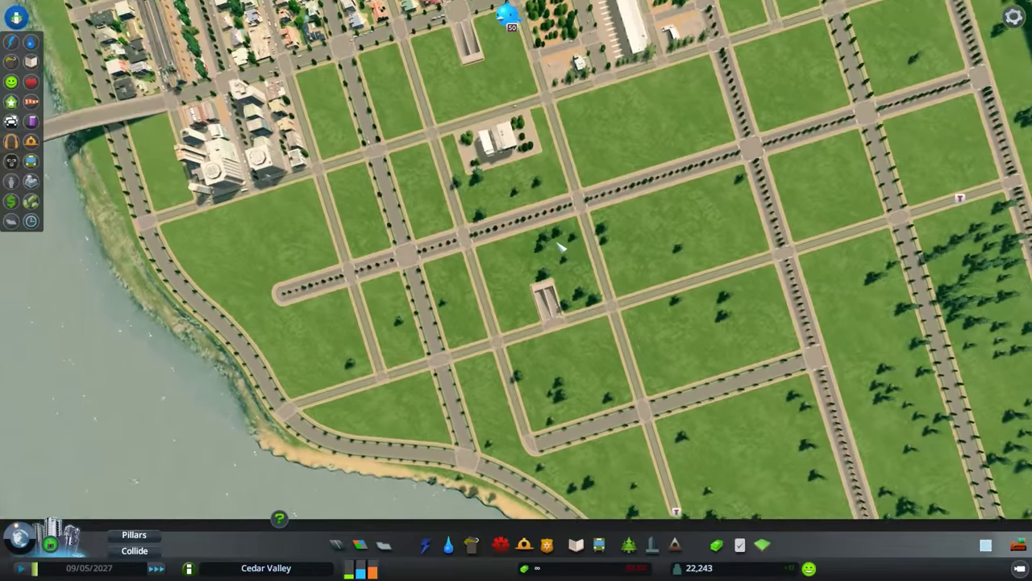
scroll(573, 258, up, 3)
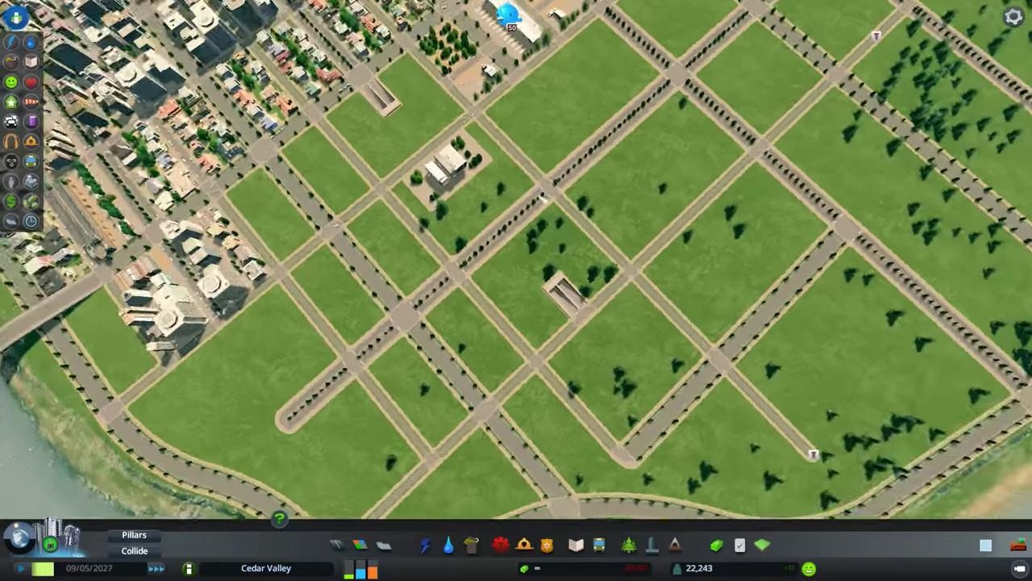
scroll(597, 222, up, 3)
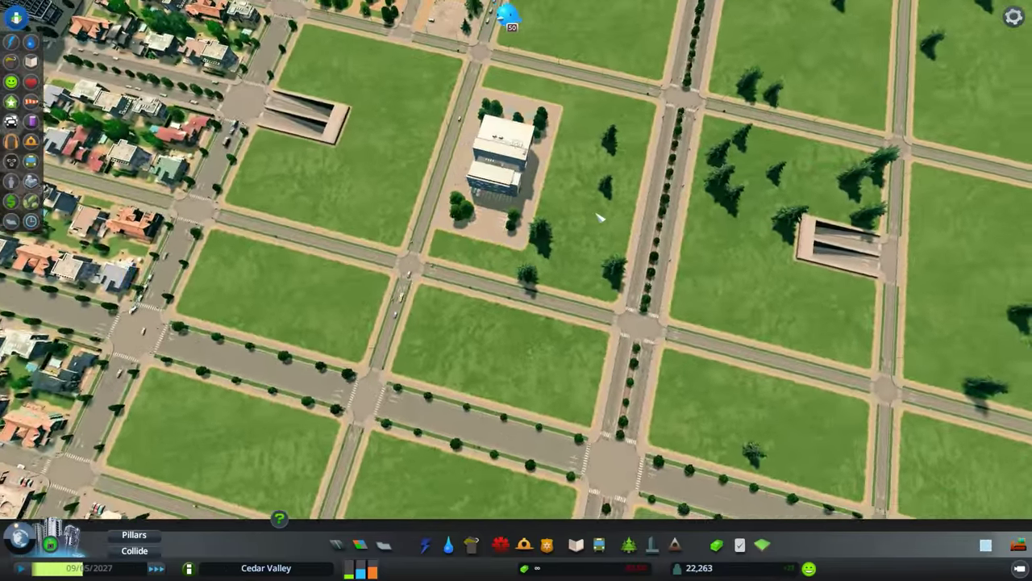
scroll(598, 217, down, 5)
scroll(398, 464, up, 5)
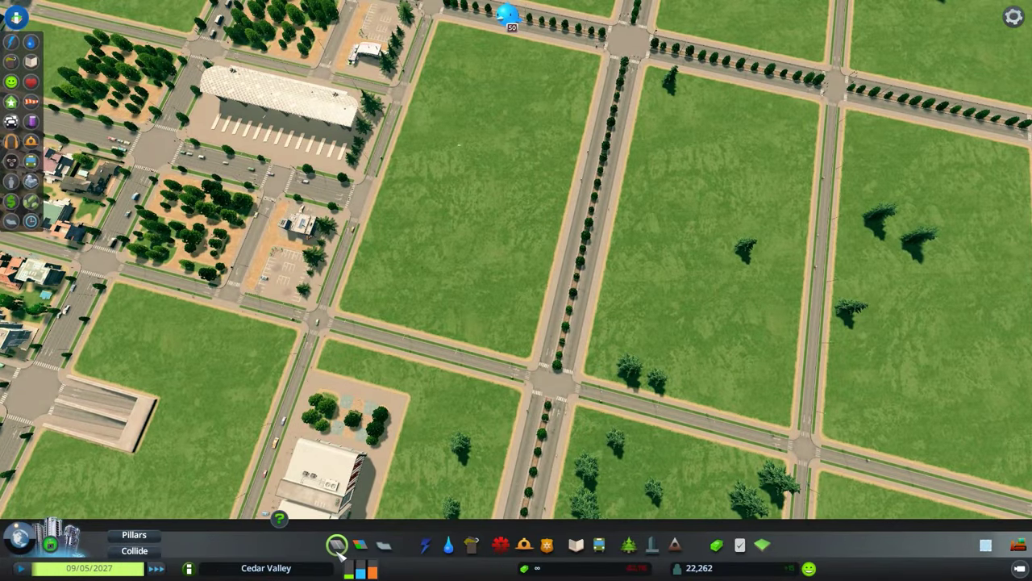
Step: Lay a six-lane road toward the shoreline, then view the tunnel-entrance block
click(337, 545)
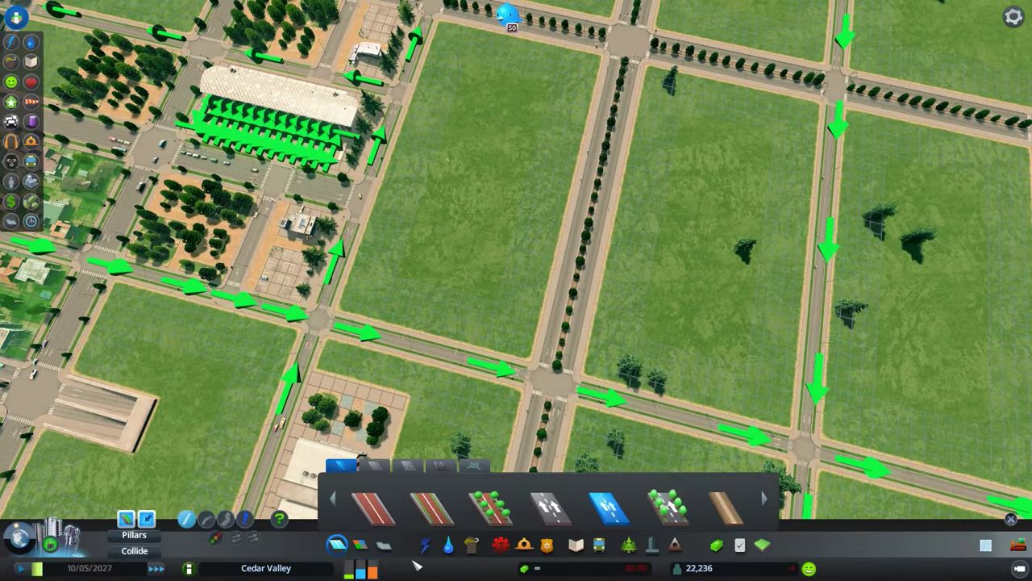
click(408, 466)
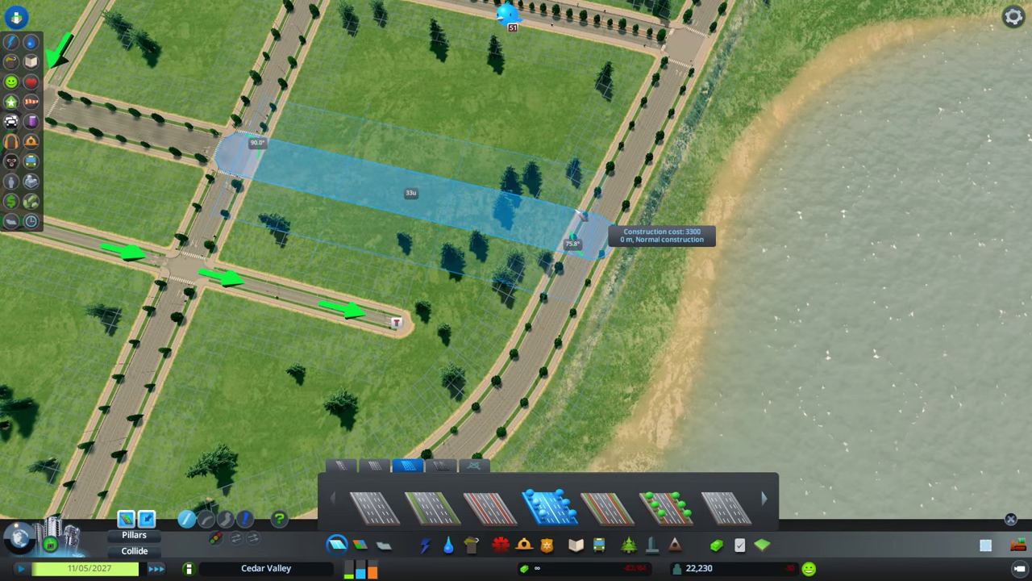
click(579, 213)
key(Escape)
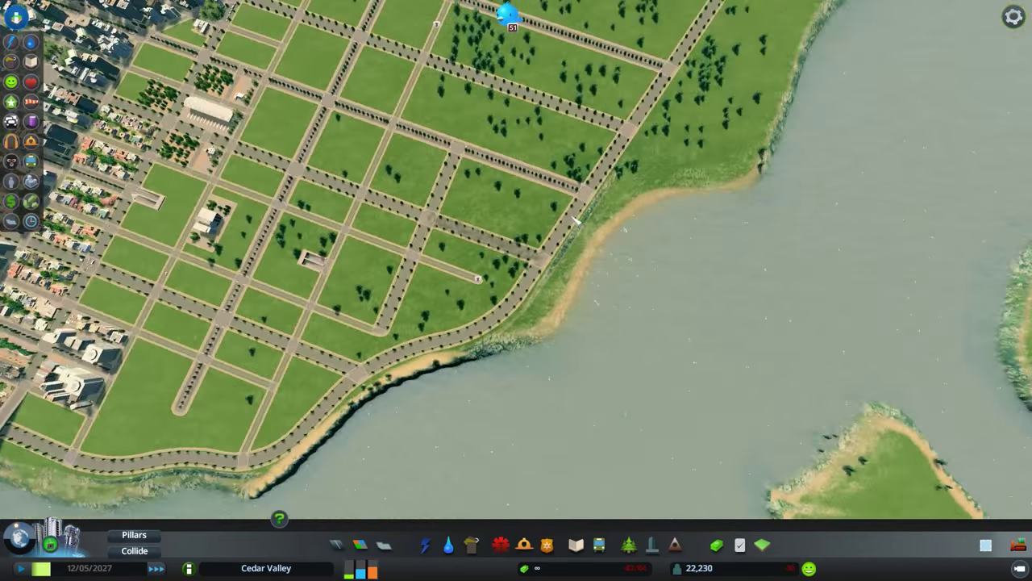
scroll(530, 316, up, 5)
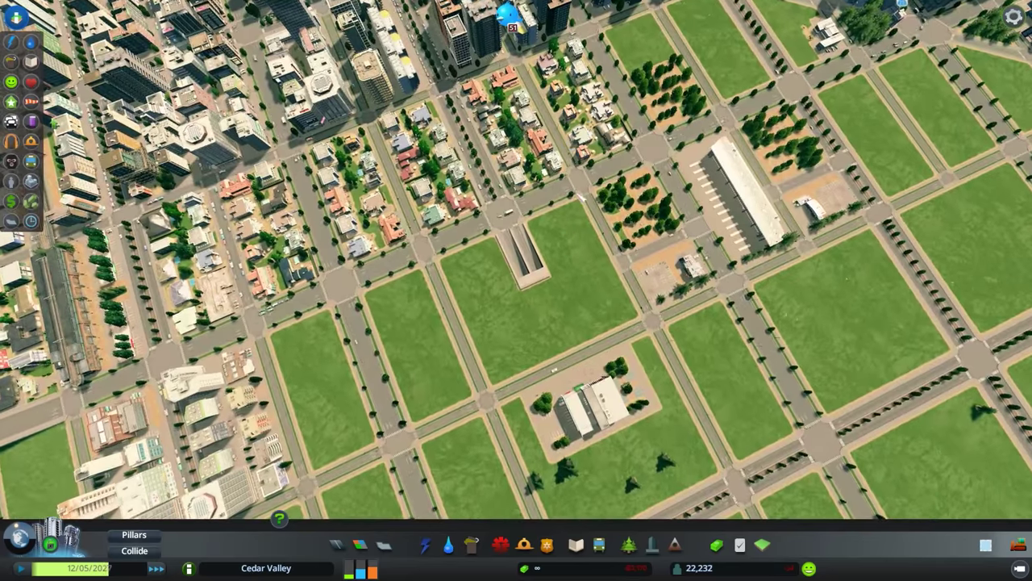
key(e)
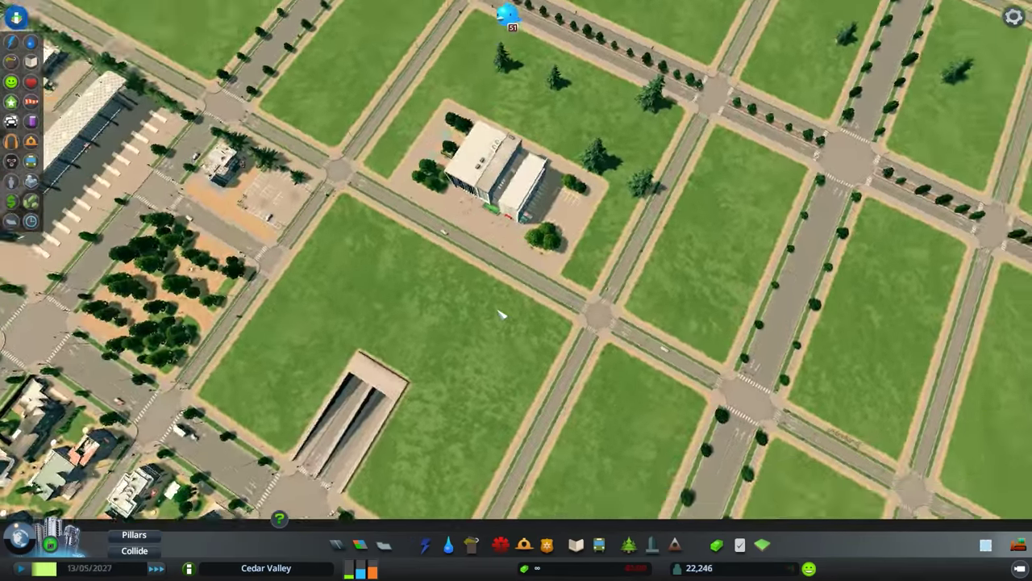
scroll(653, 234, down, 3)
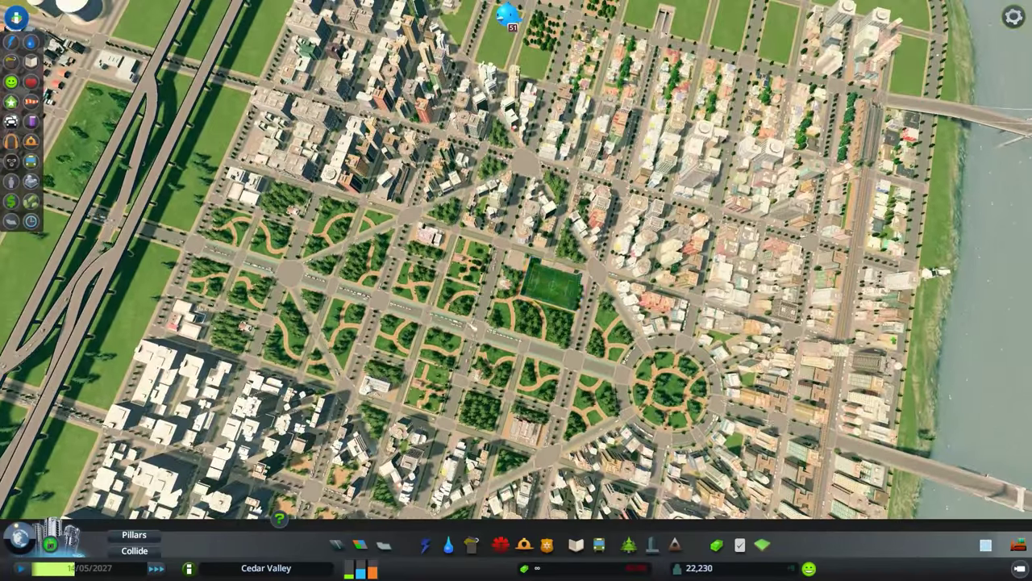
scroll(609, 228, up, 5)
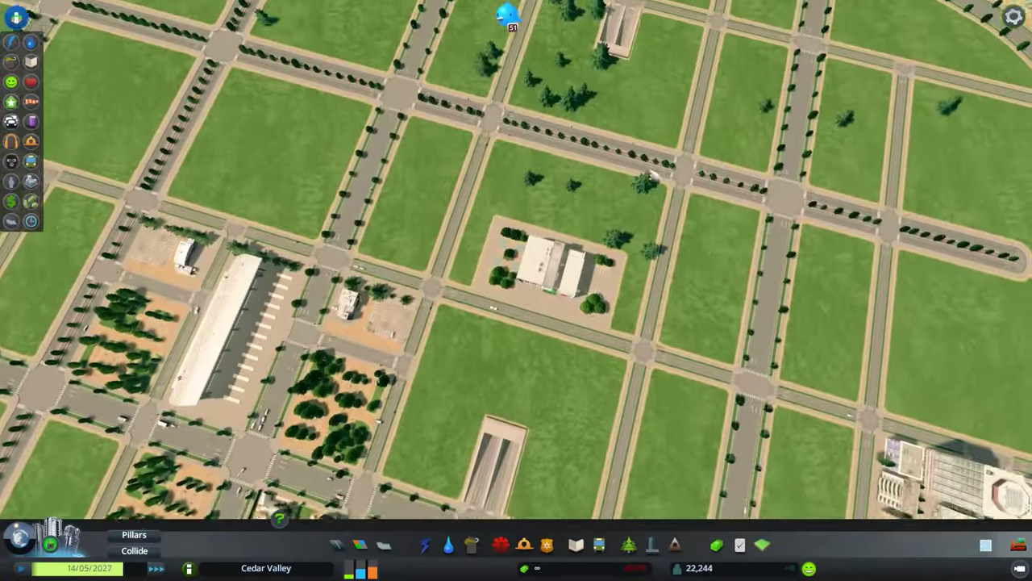
scroll(389, 251, up, 5)
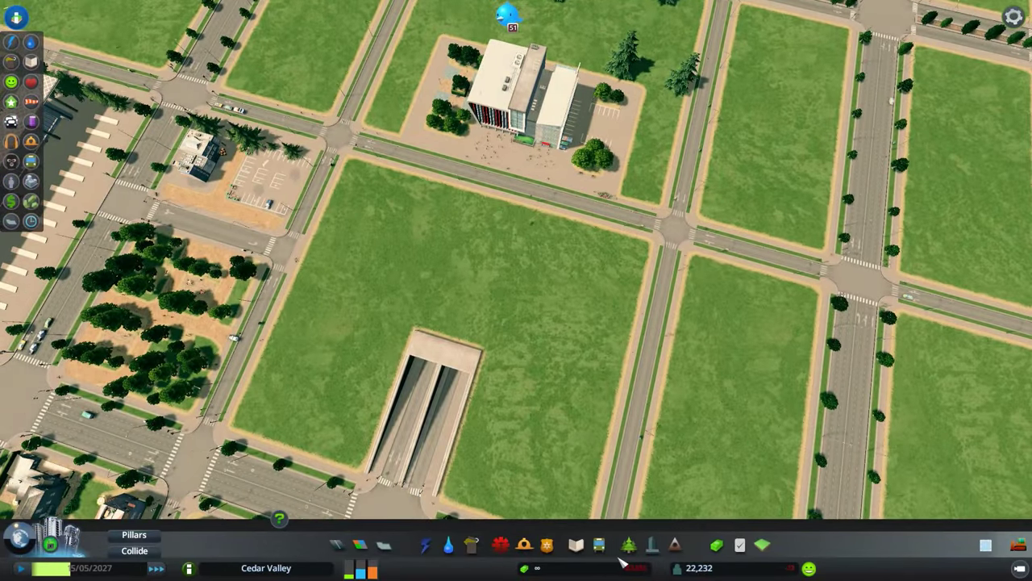
Step: Bulldoze the sandy path stub and lay a pavement path from the road into the lot
click(628, 545)
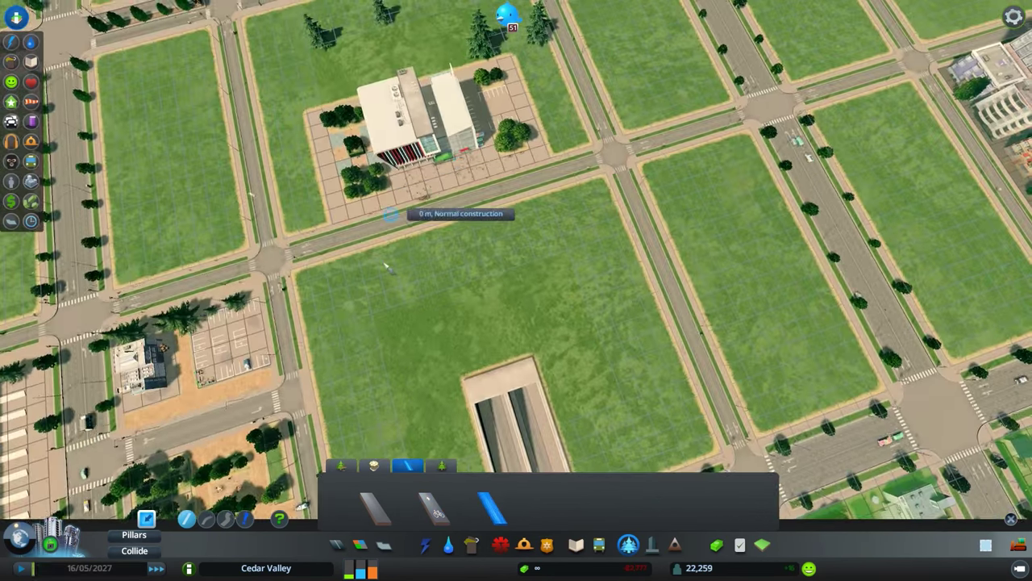
scroll(347, 225, up, 3)
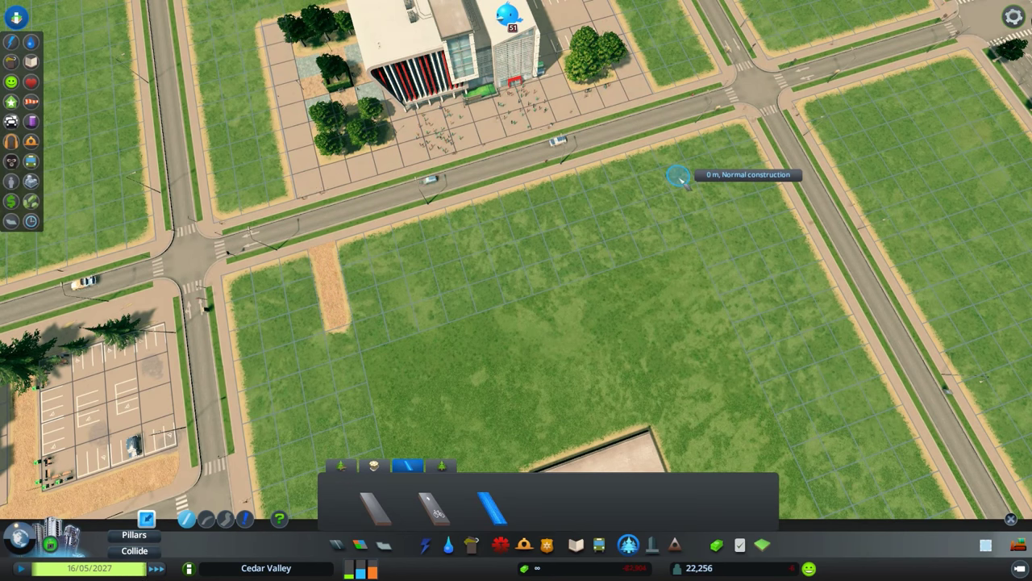
key(b)
click(331, 291)
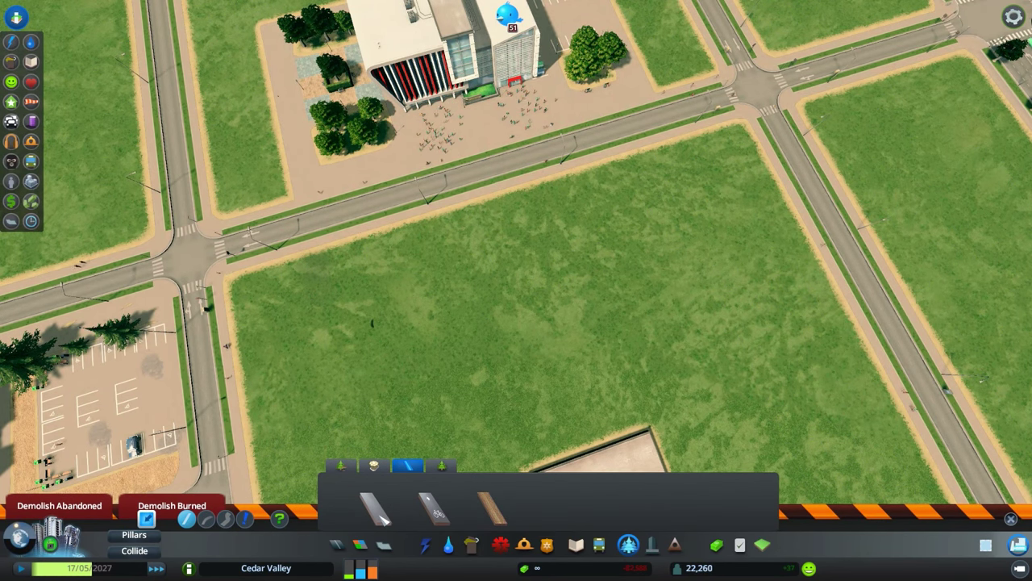
click(376, 508)
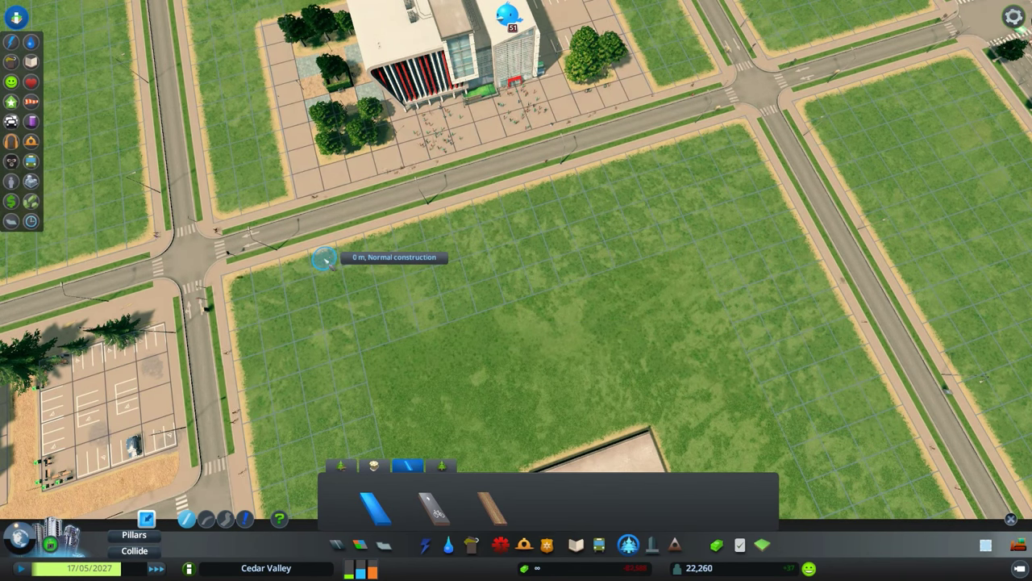
click(340, 337)
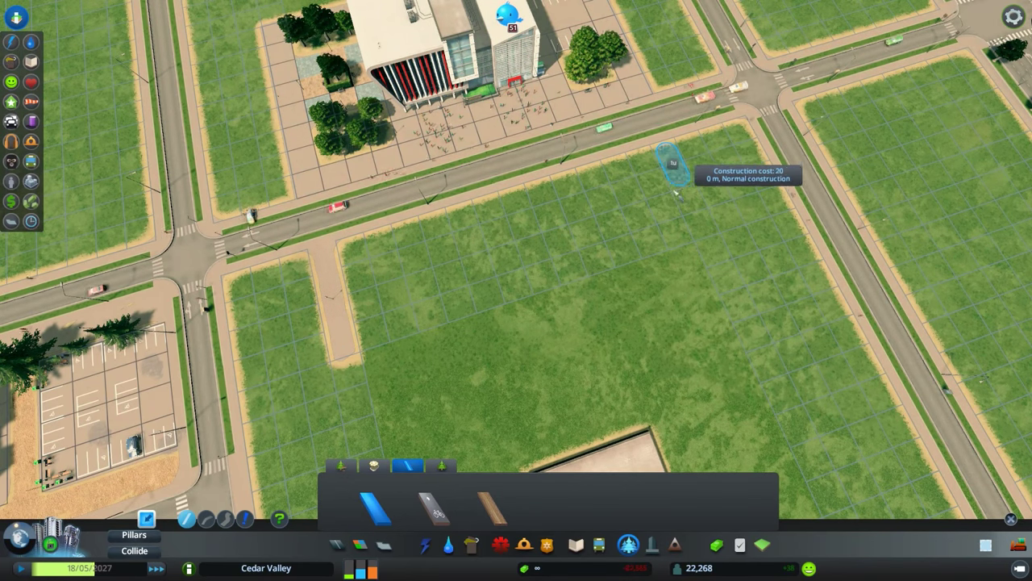
Step: Start a path from the left path's end, then discard the misplaced bend point
key(q)
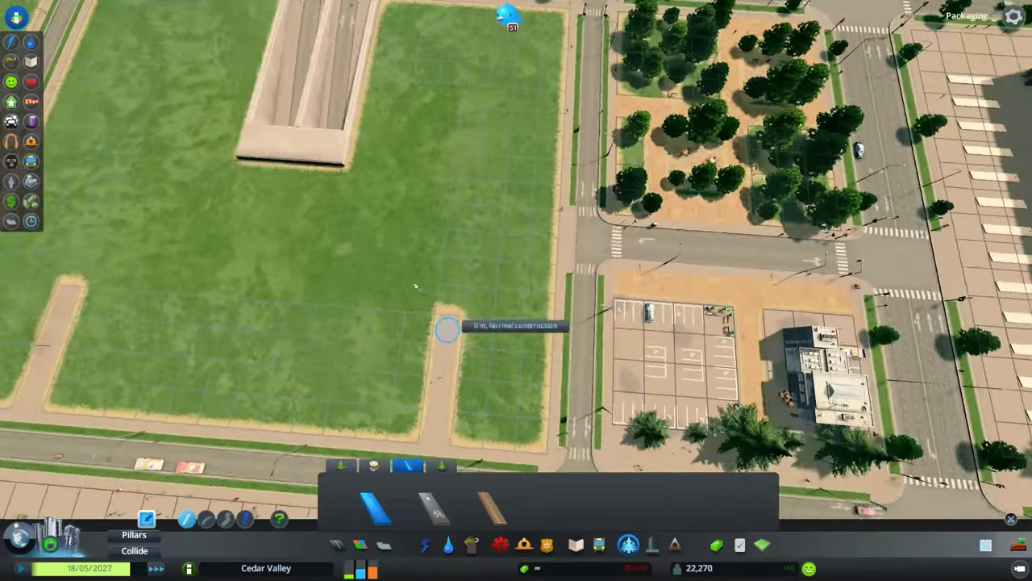
key(q)
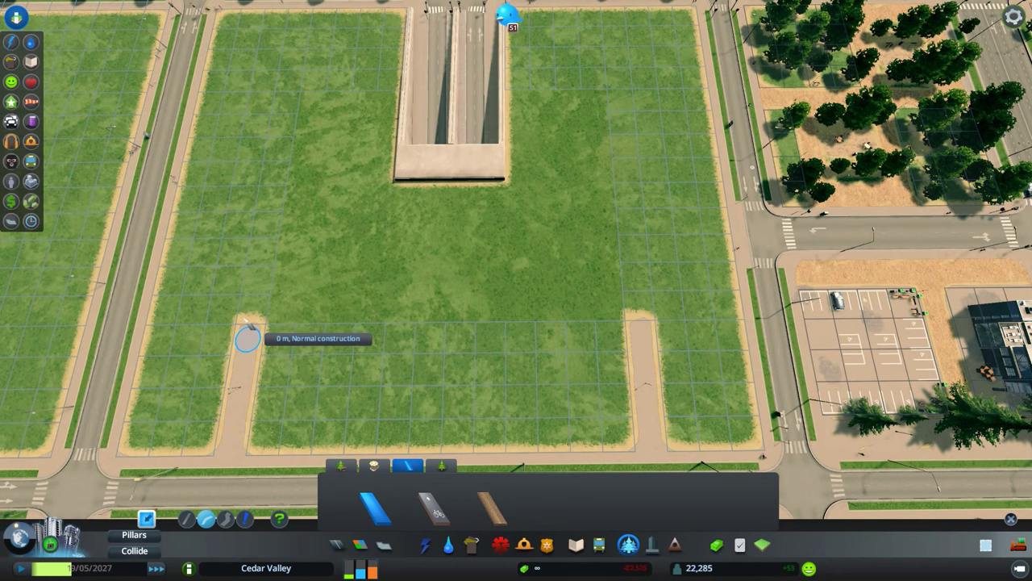
click(249, 339)
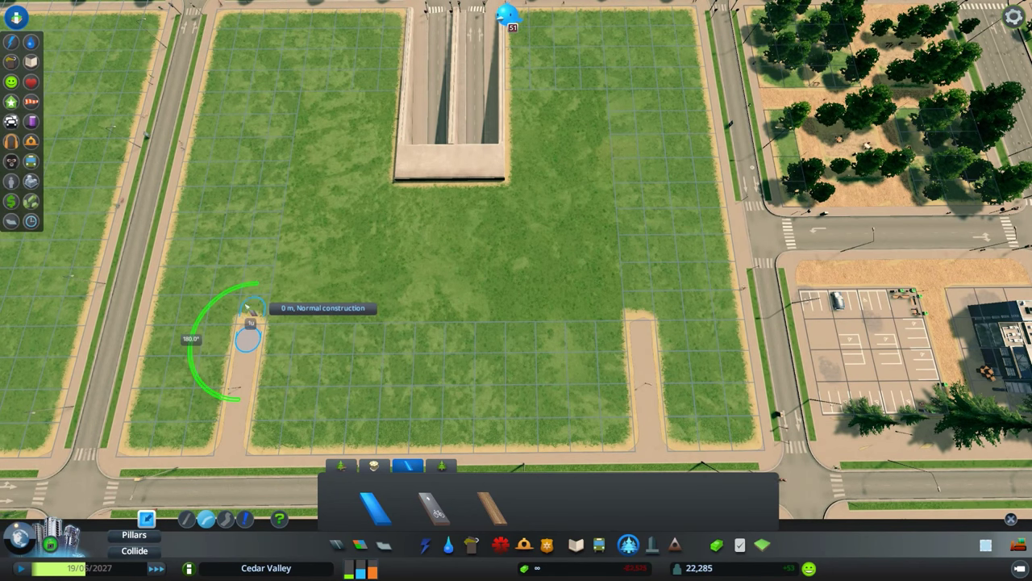
click(275, 195)
right_click(451, 201)
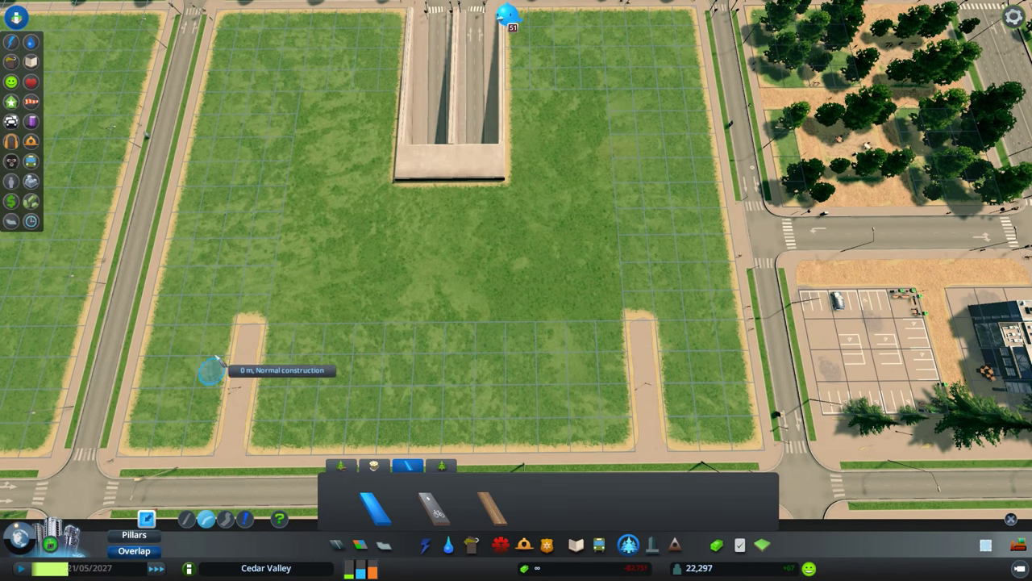
Step: Draw left and right curved paths meeting at the tunnel plaza to close the loop
click(251, 311)
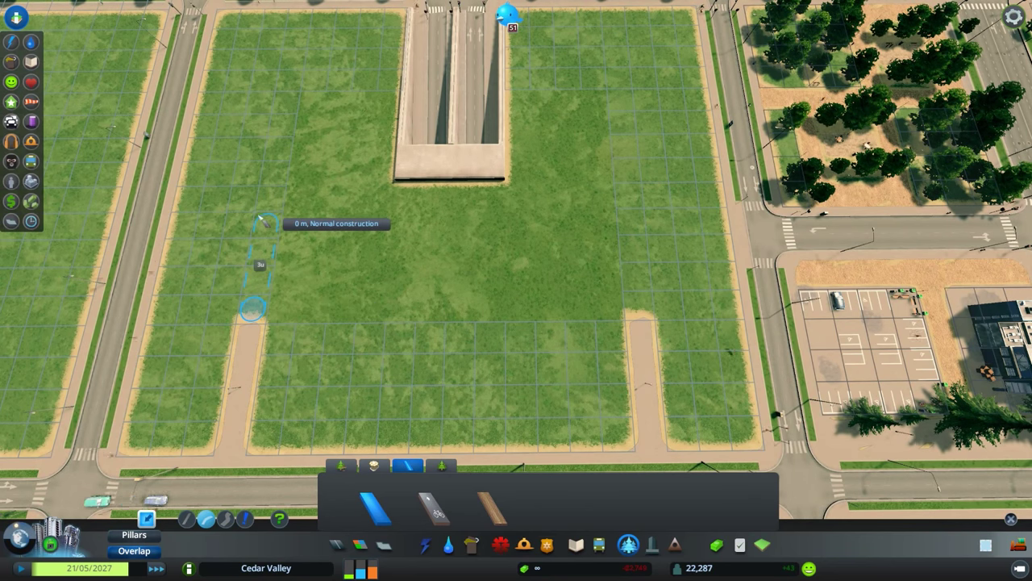
click(256, 198)
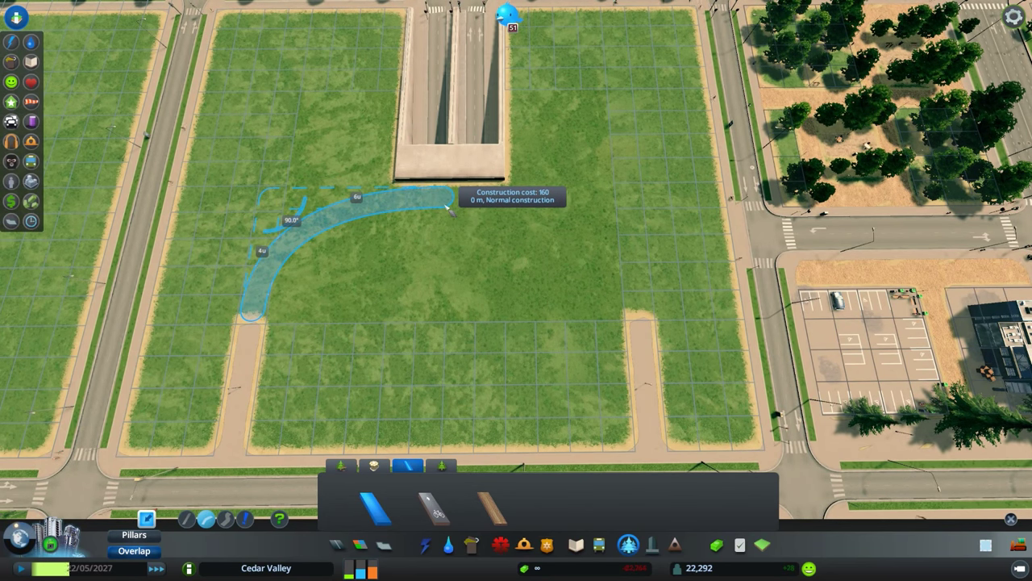
click(397, 205)
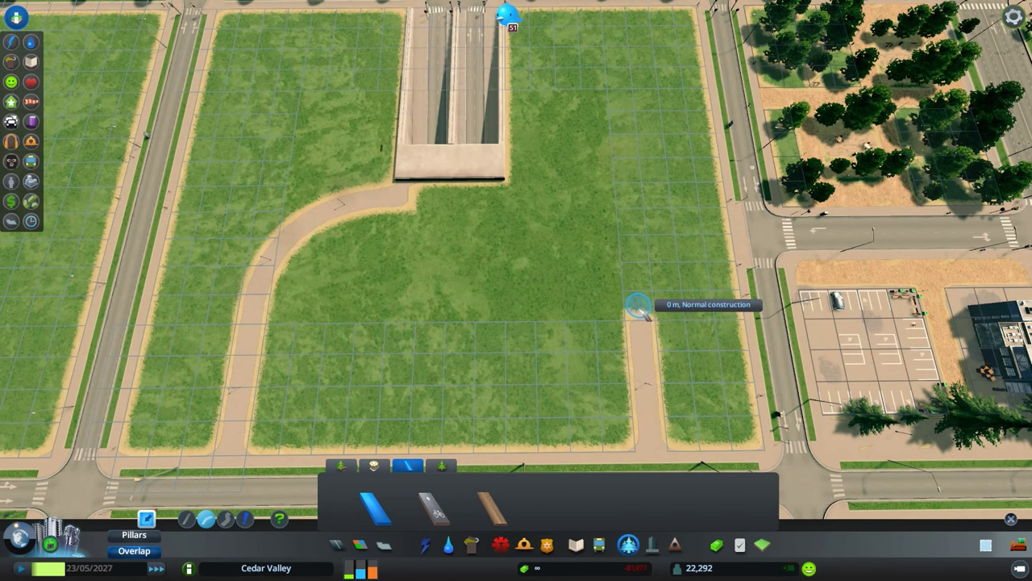
click(636, 196)
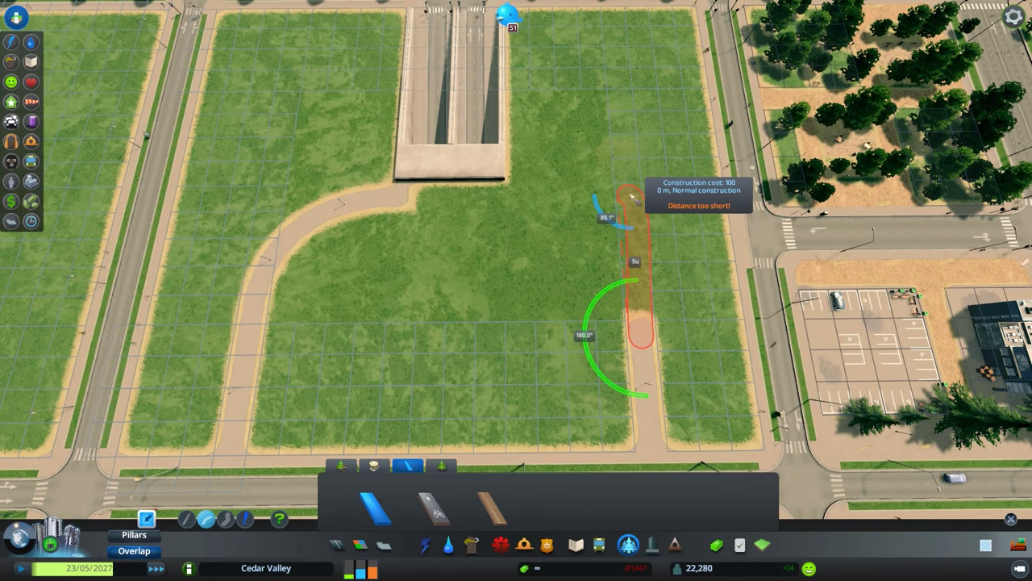
click(502, 199)
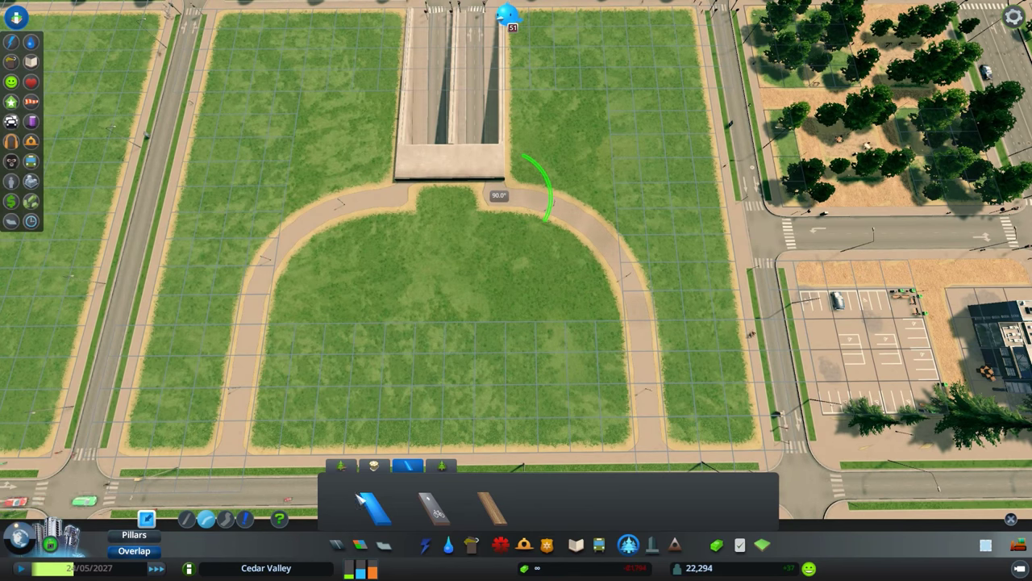
click(407, 203)
right_click(407, 204)
Step: Select Pedestrian Path and retry starting a footpath from the park loop toward a side road
key(Escape)
scroll(504, 310, down, 3)
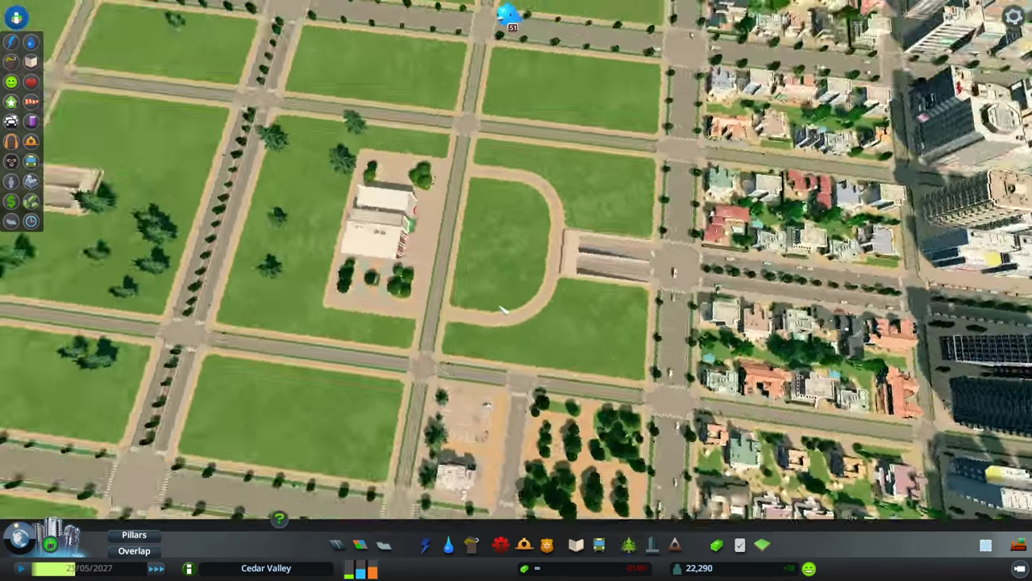
scroll(503, 310, up, 5)
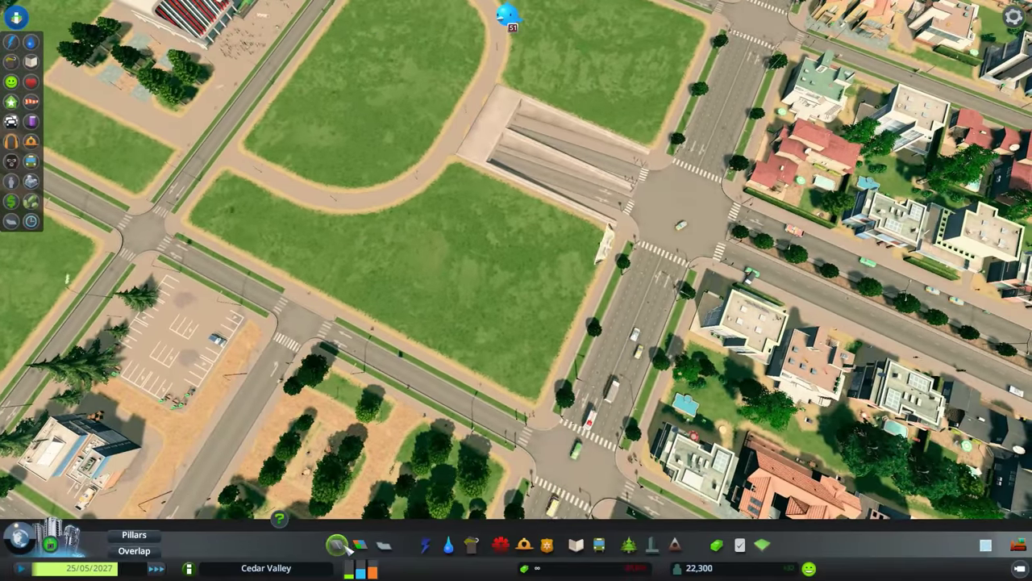
click(383, 545)
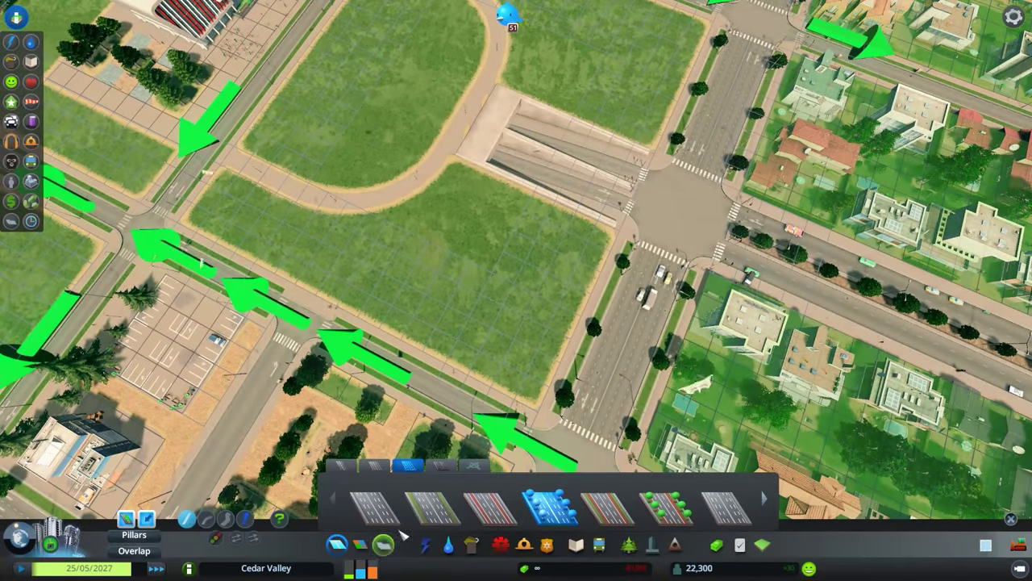
click(630, 545)
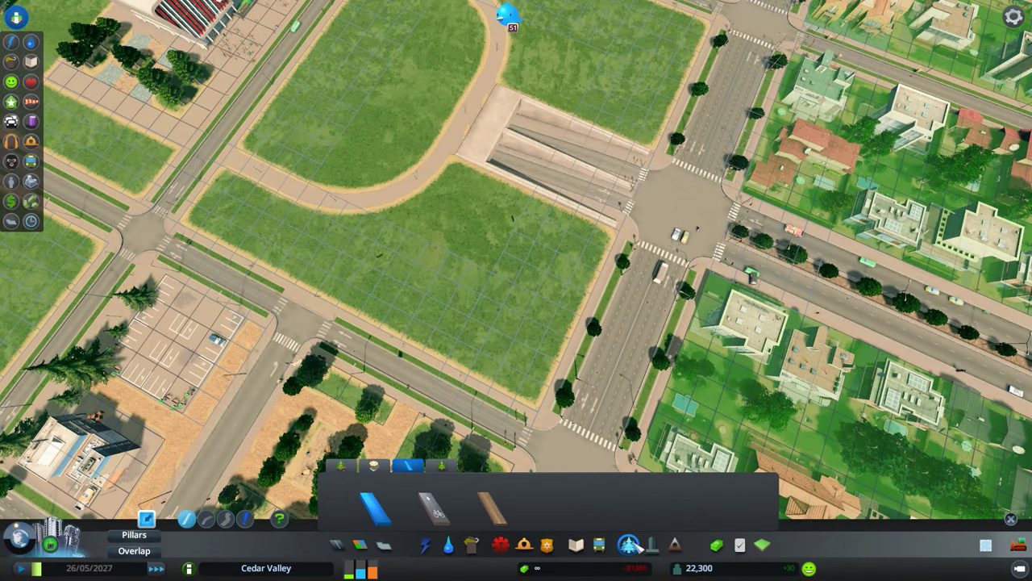
click(387, 195)
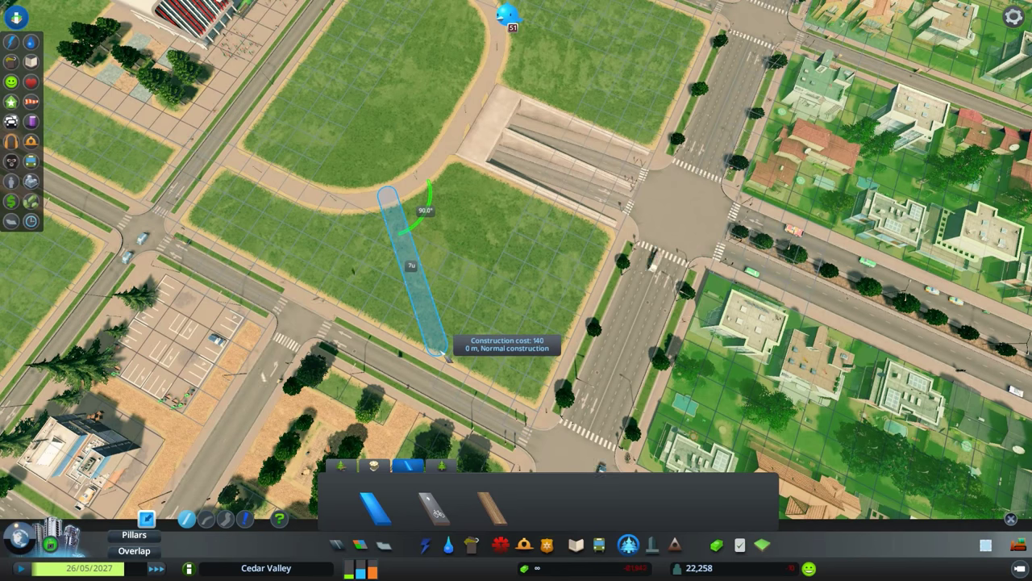
right_click(442, 353)
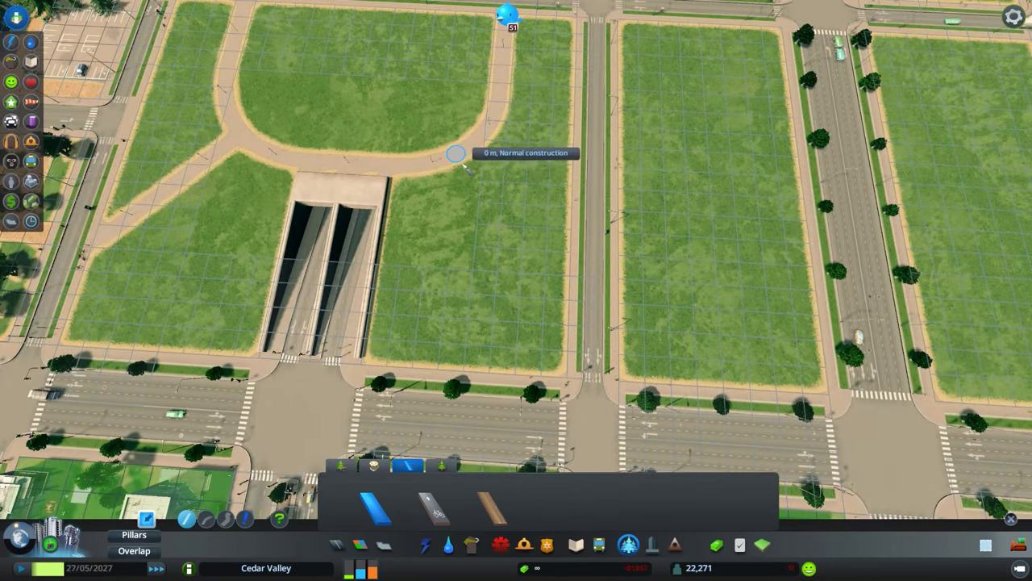
click(455, 154)
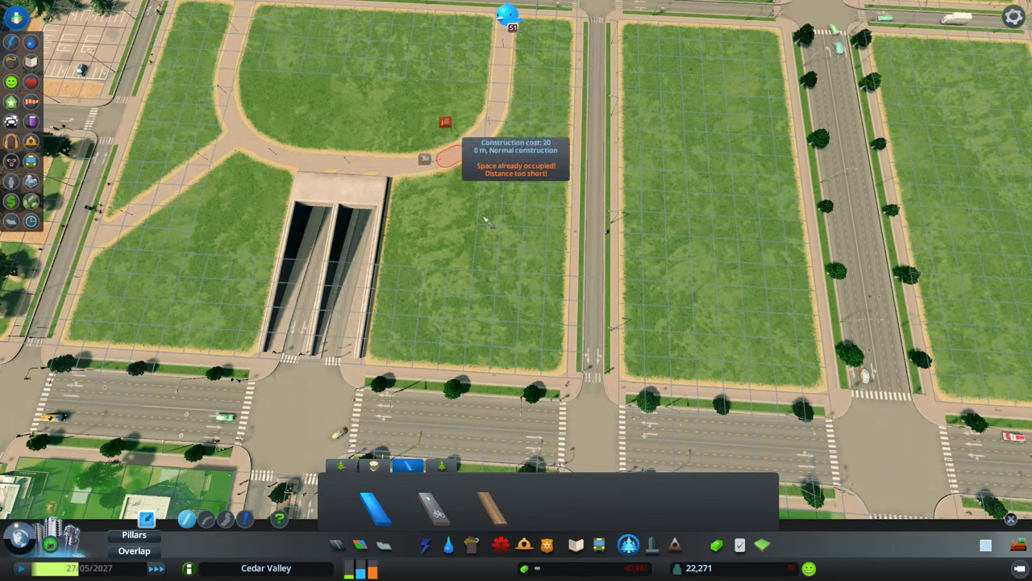
right_click(581, 261)
click(580, 264)
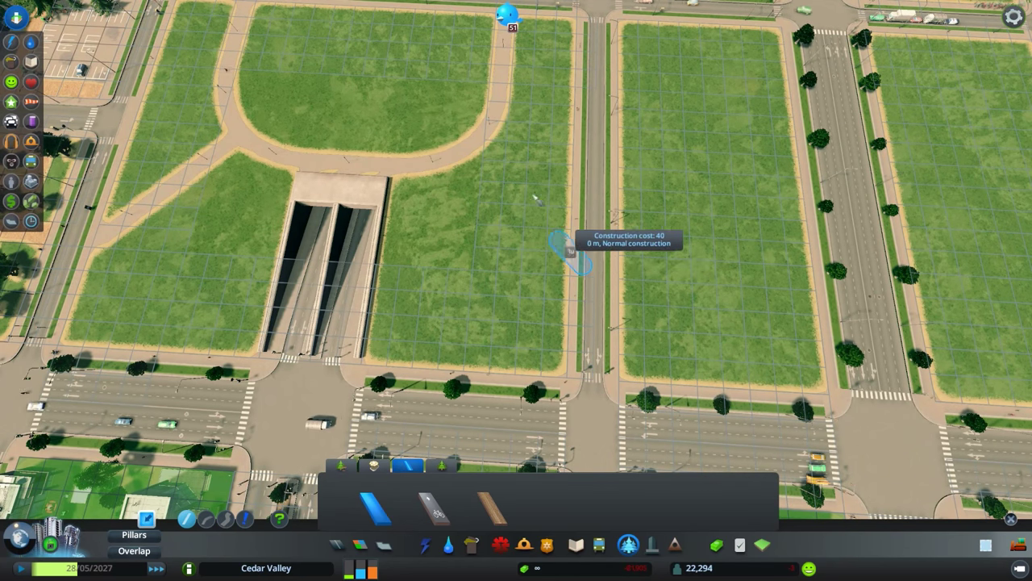
Step: Stop drawing the footpath and bring up Landscaping's trees and plants list
right_click(467, 145)
scroll(468, 145, down, 5)
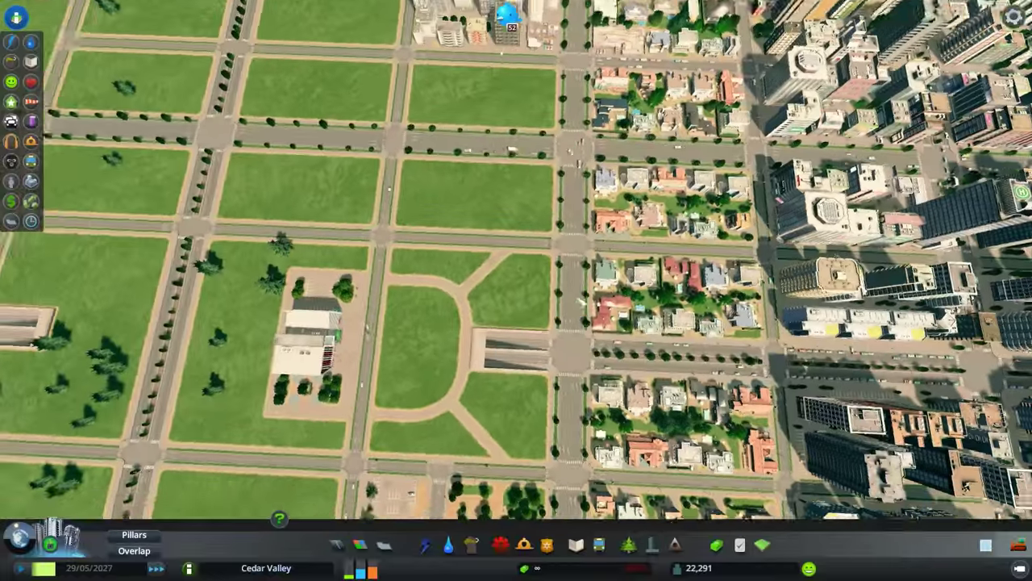
scroll(582, 301, up, 3)
scroll(500, 411, up, 3)
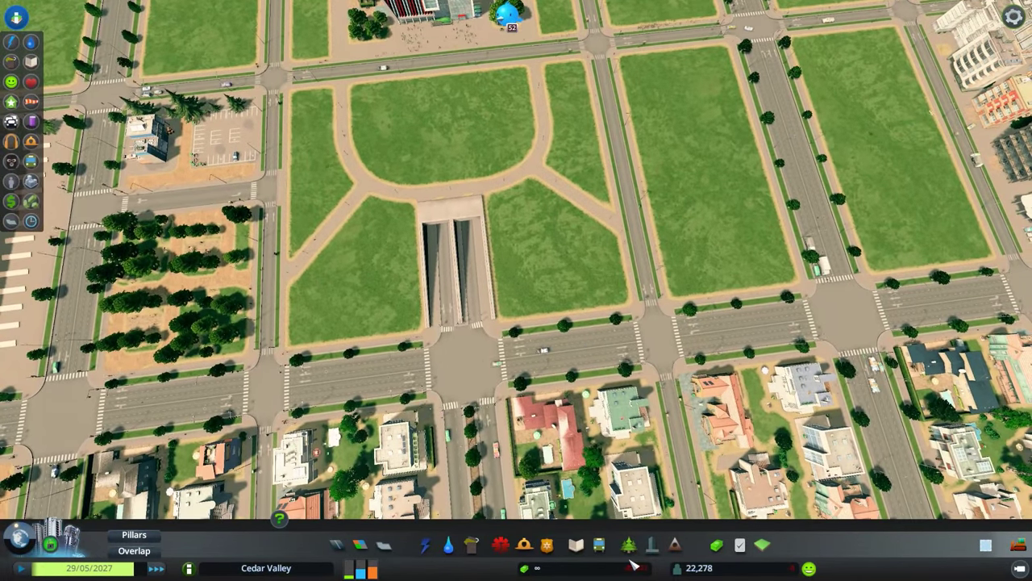
click(628, 546)
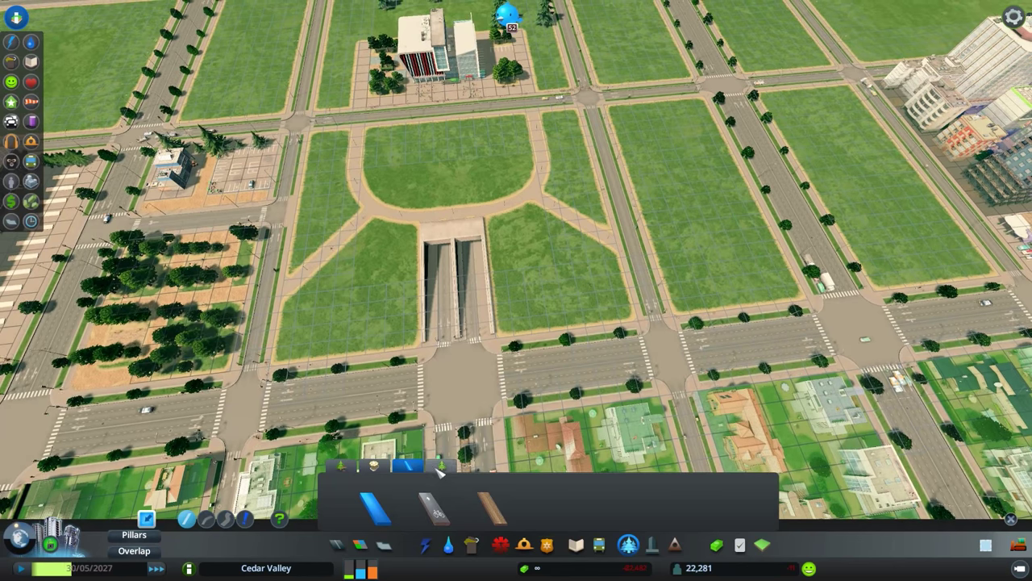
click(441, 466)
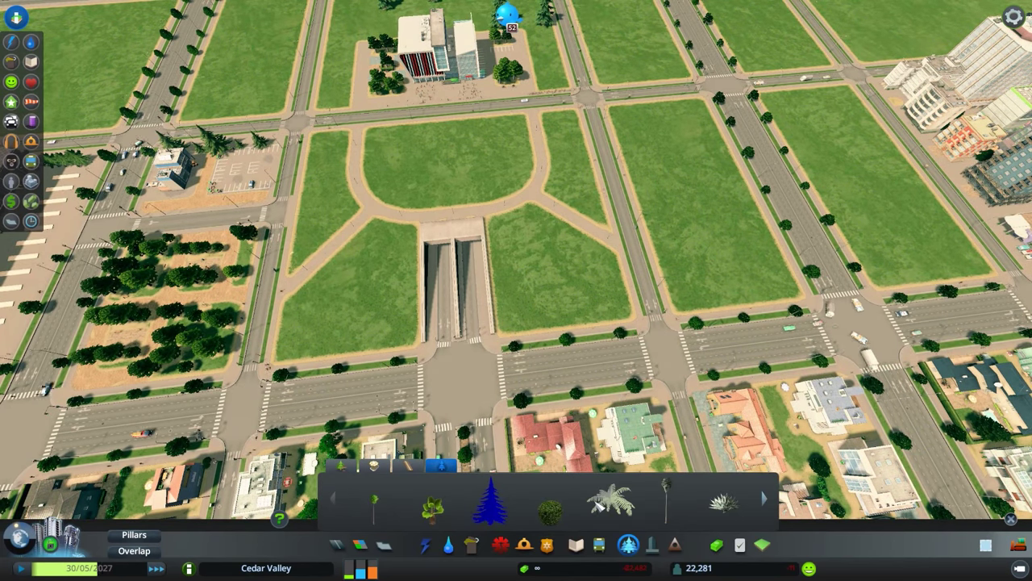
scroll(601, 504, down, 5)
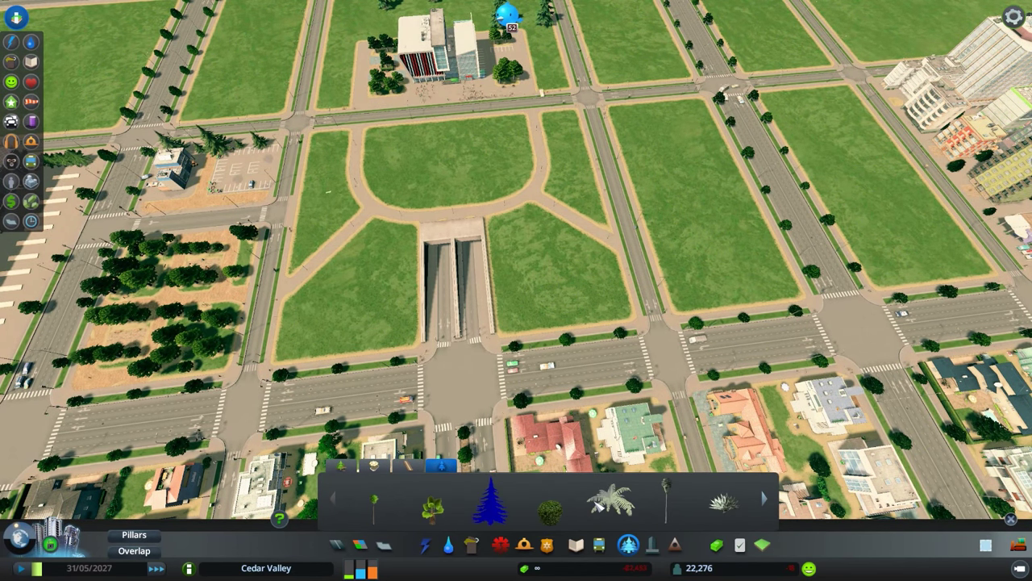
scroll(601, 504, down, 3)
scroll(601, 504, down, 2)
scroll(601, 504, down, 2)
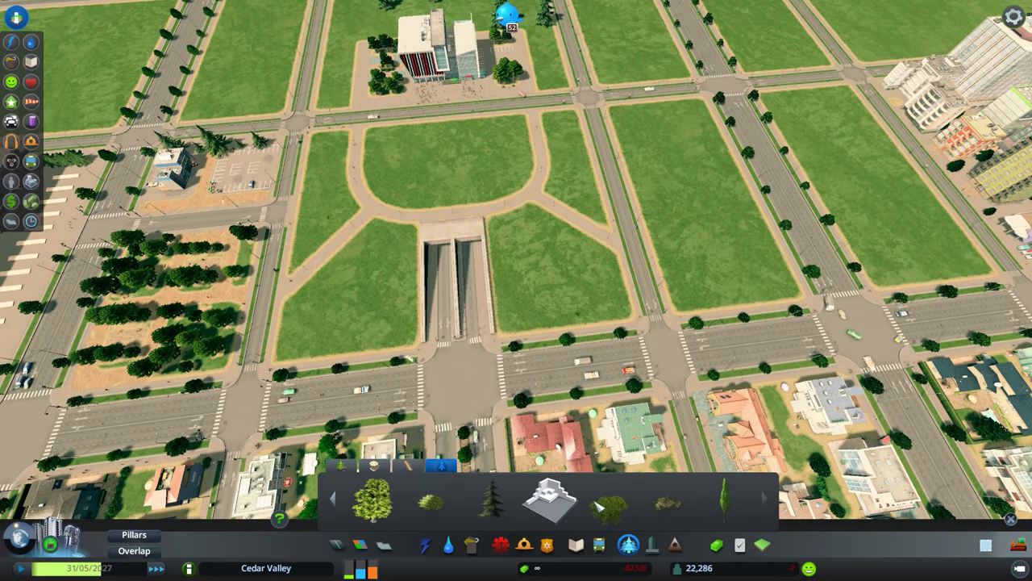
scroll(599, 507, down, 1)
Step: Place two short hedges on the lawn beside the tunnel entrance
click(340, 466)
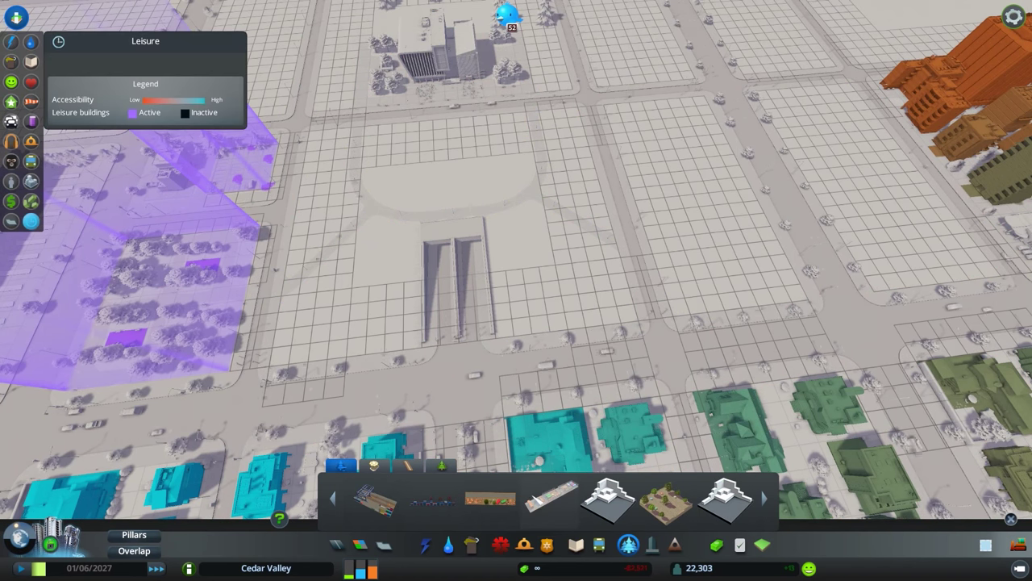
scroll(546, 496, down, 2)
scroll(546, 496, down, 2)
scroll(546, 495, down, 2)
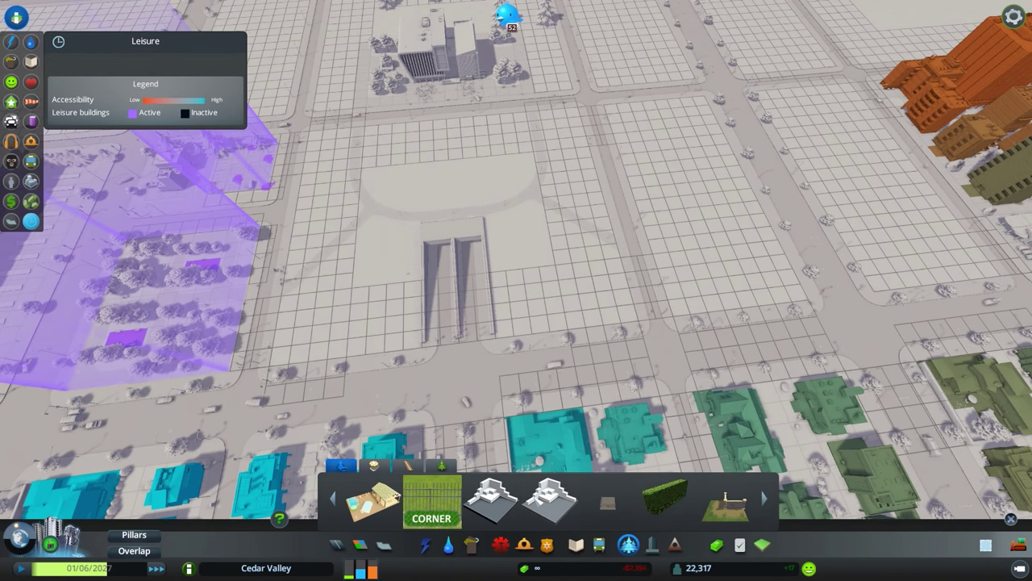
scroll(546, 495, down, 2)
mouse_move(489, 497)
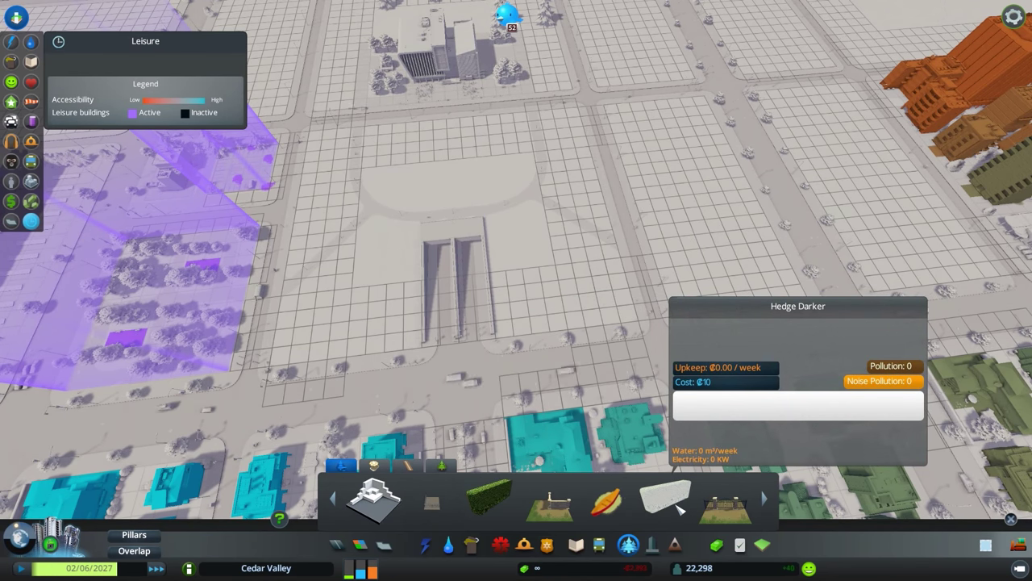
click(680, 508)
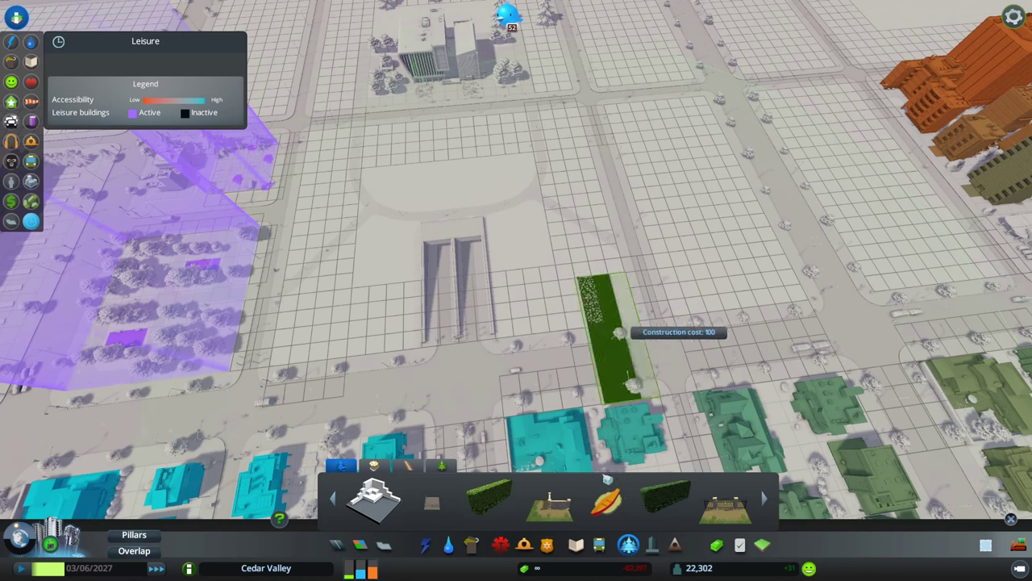
click(665, 497)
scroll(544, 325, up, 3)
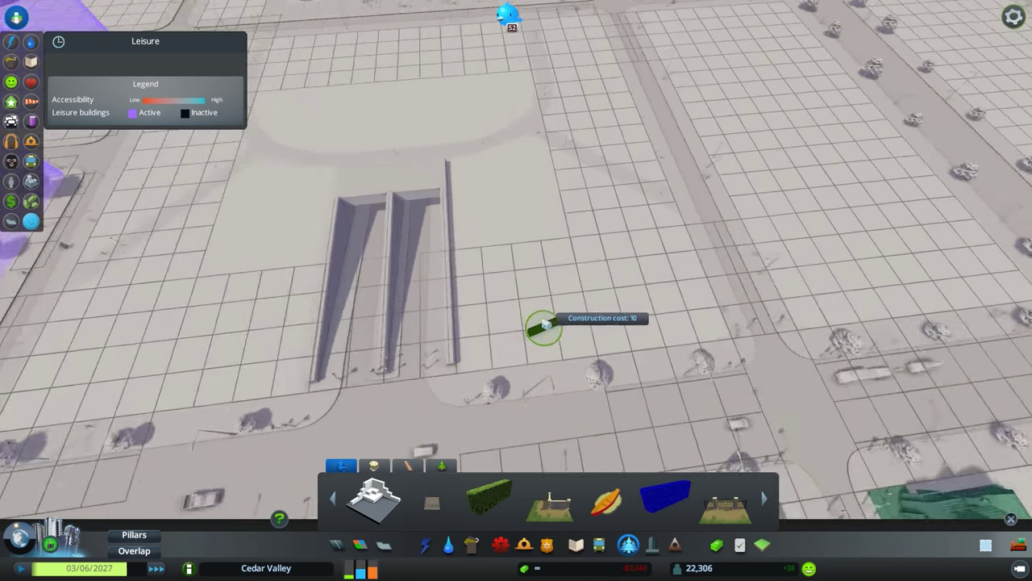
scroll(532, 324, up, 2)
click(489, 262)
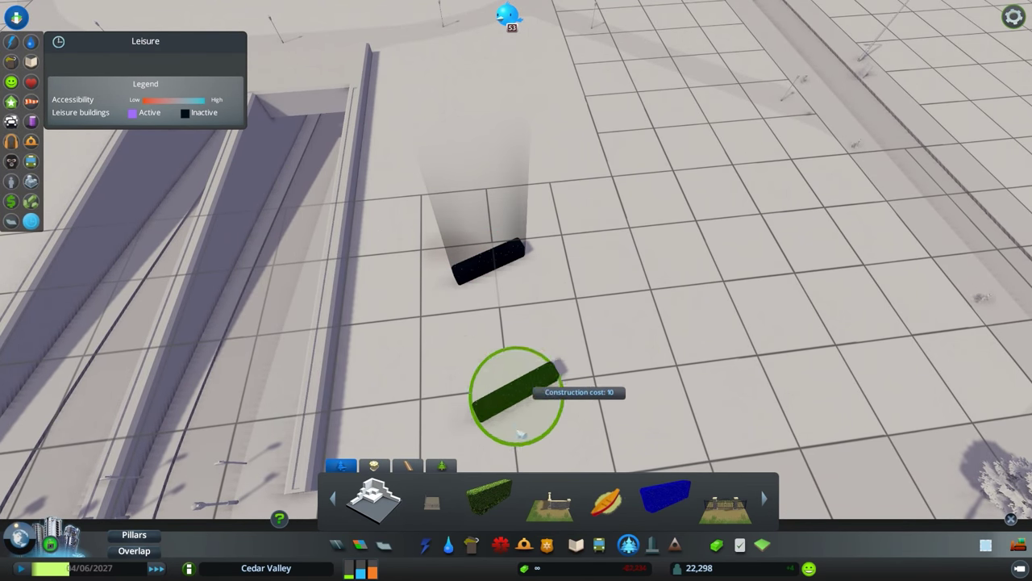
click(610, 299)
Step: Bulldoze one of the two new hedges
key(Escape)
scroll(653, 379, down, 2)
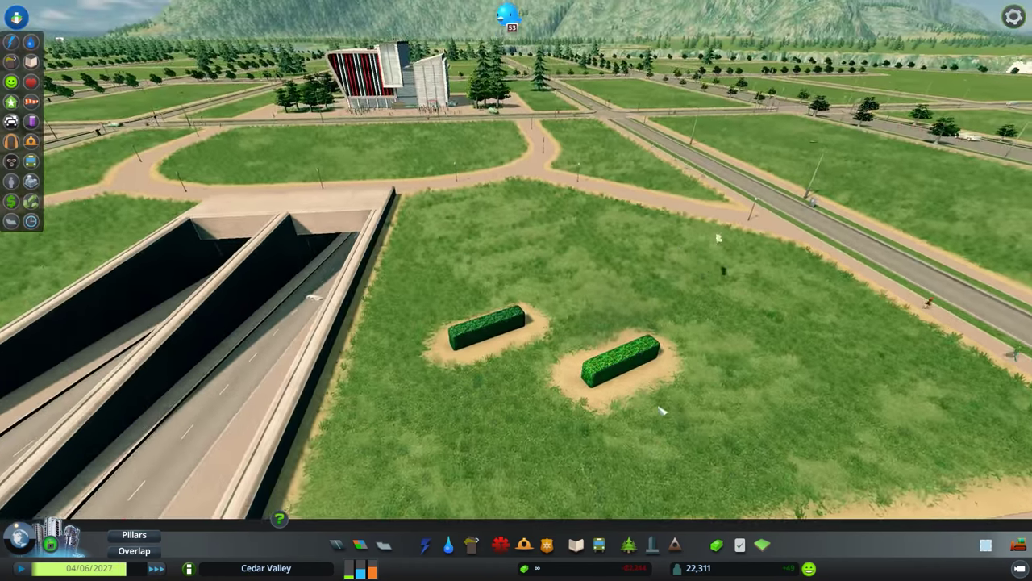
key(q)
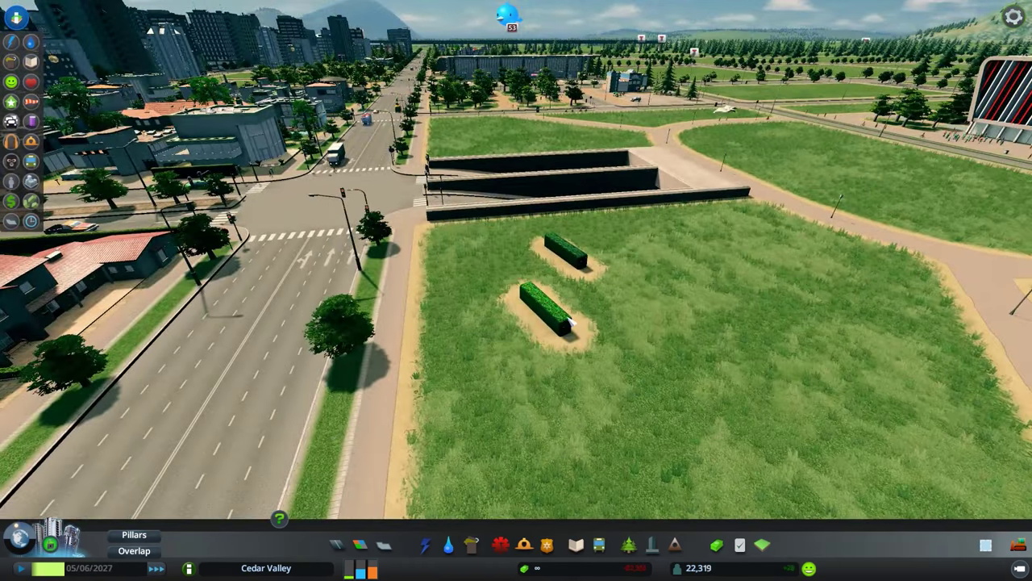
key(Escape)
key(b)
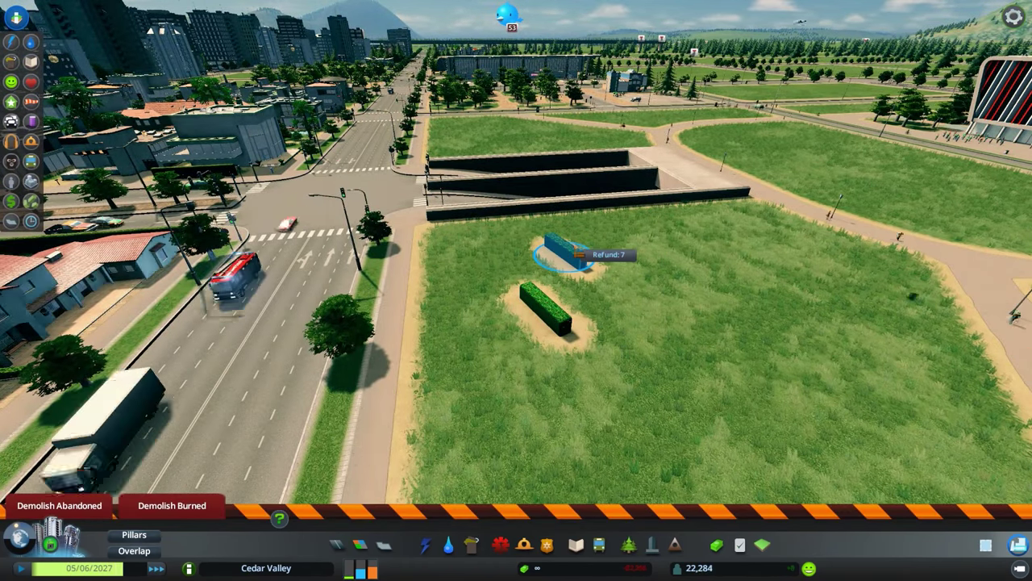
click(532, 297)
key(Escape)
key(Escape)
Step: Move the remaining hedge along the tunnel edge
click(548, 311)
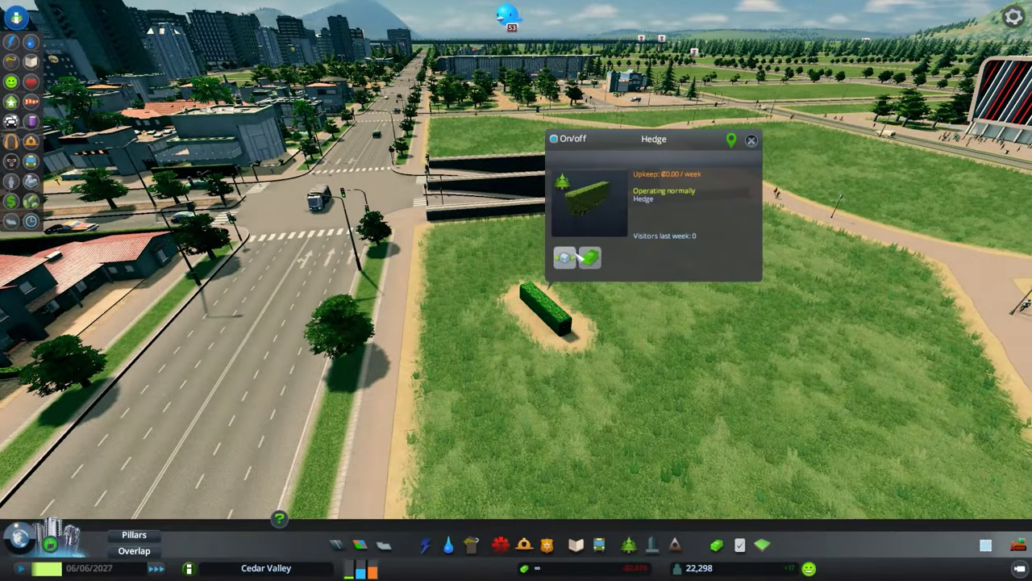
click(571, 258)
scroll(571, 258, up, 5)
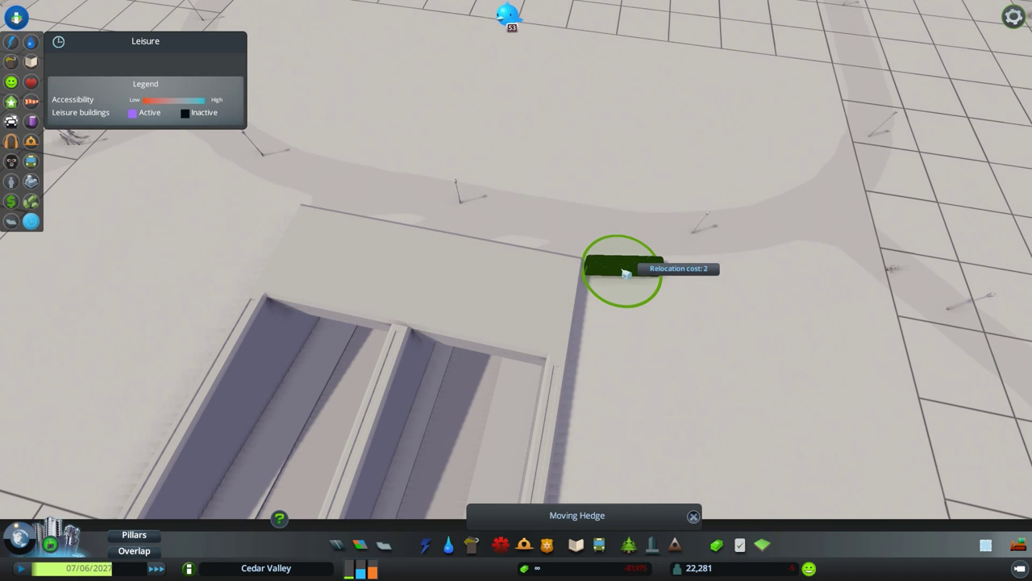
click(626, 274)
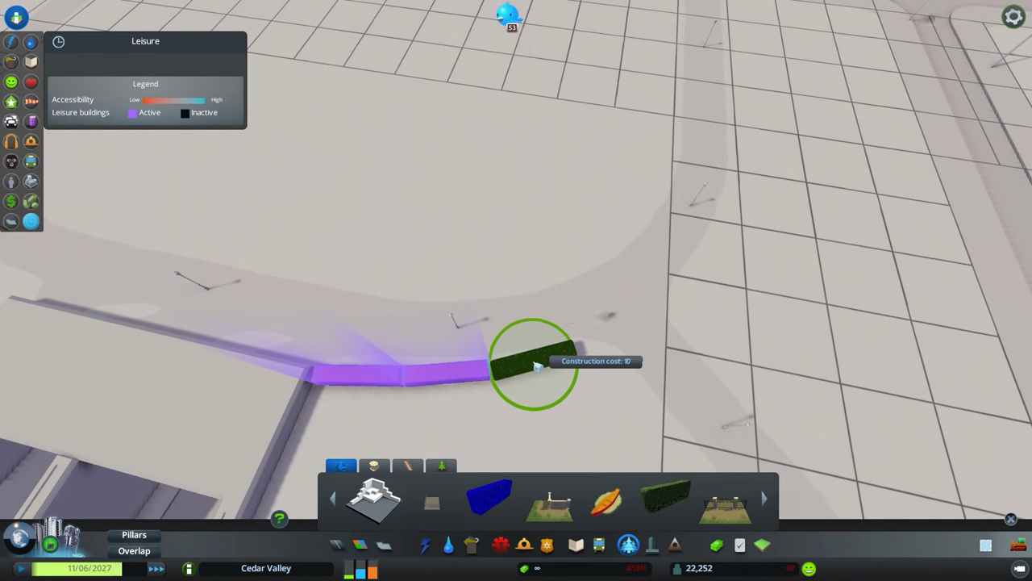
key(e)
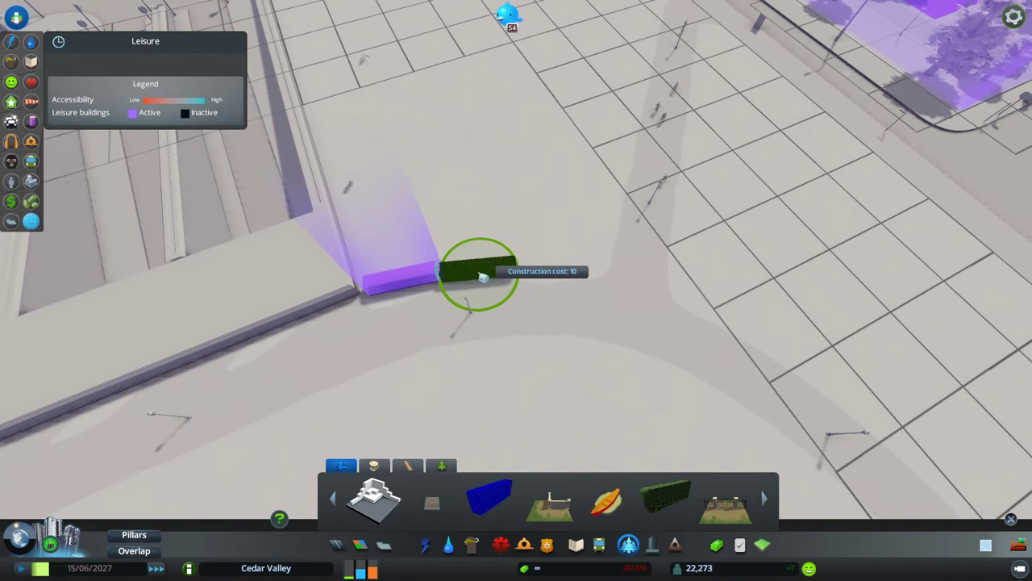
scroll(569, 268, down, 5)
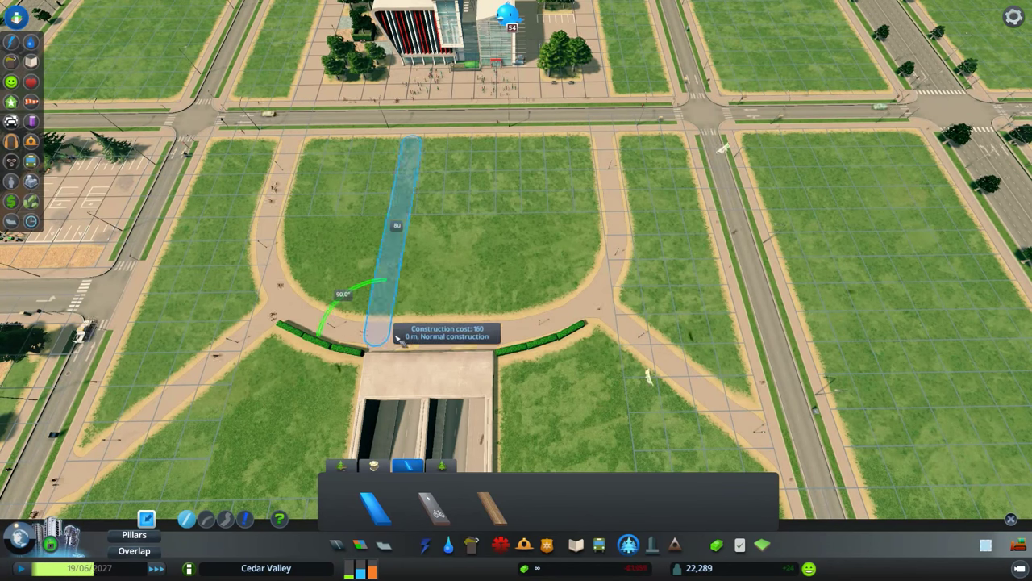
Step: Add a footpath segment near the tunnel and plant small trees along its edge and corner
click(396, 337)
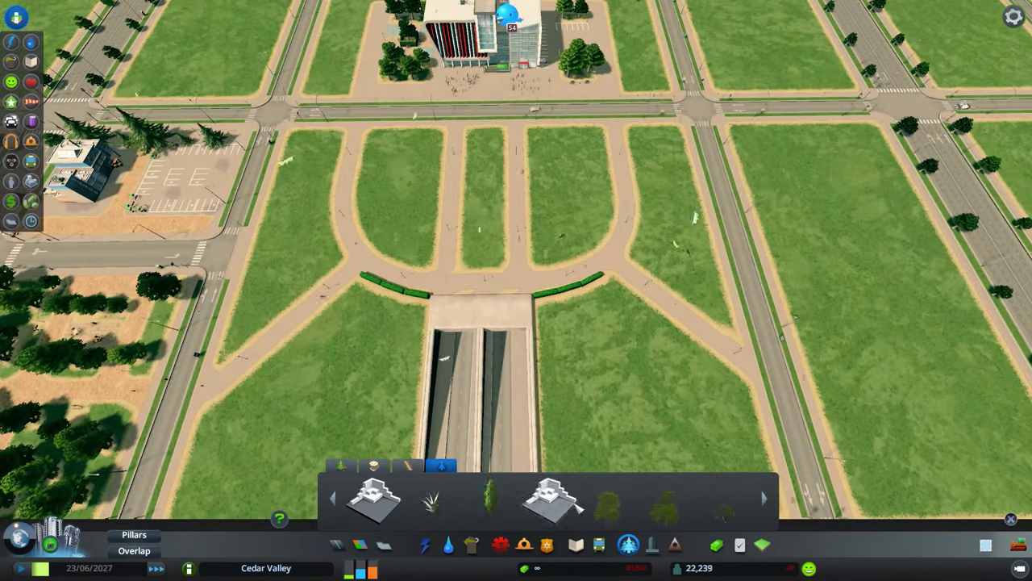
scroll(456, 225, up, 5)
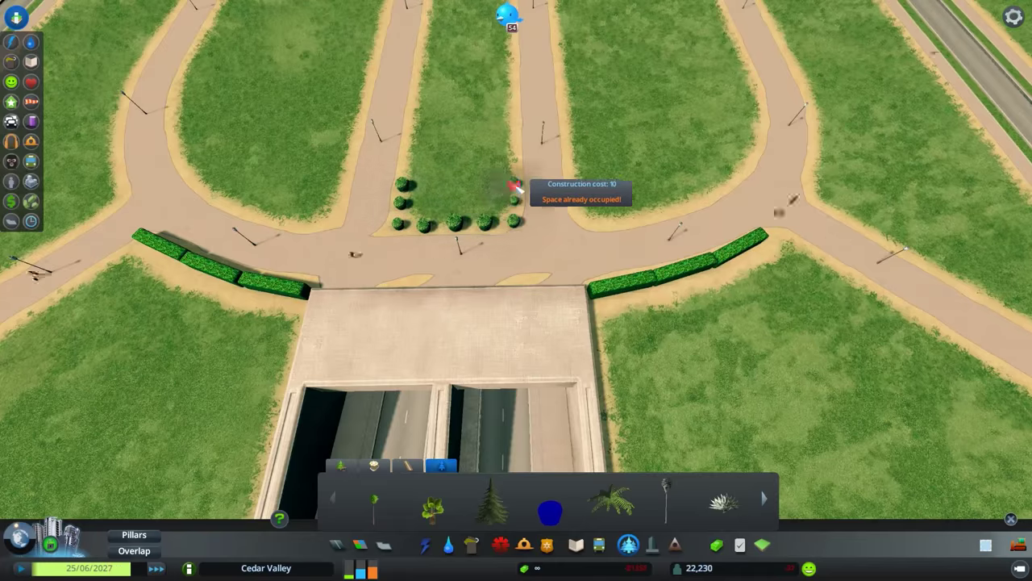
drag(516, 187, 460, 280)
key(w)
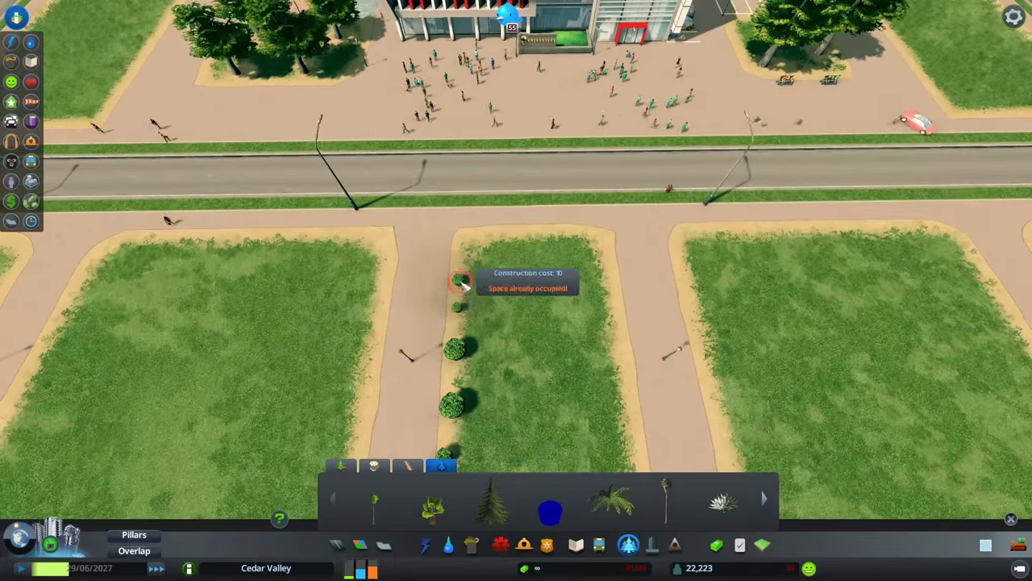
click(599, 238)
key(s)
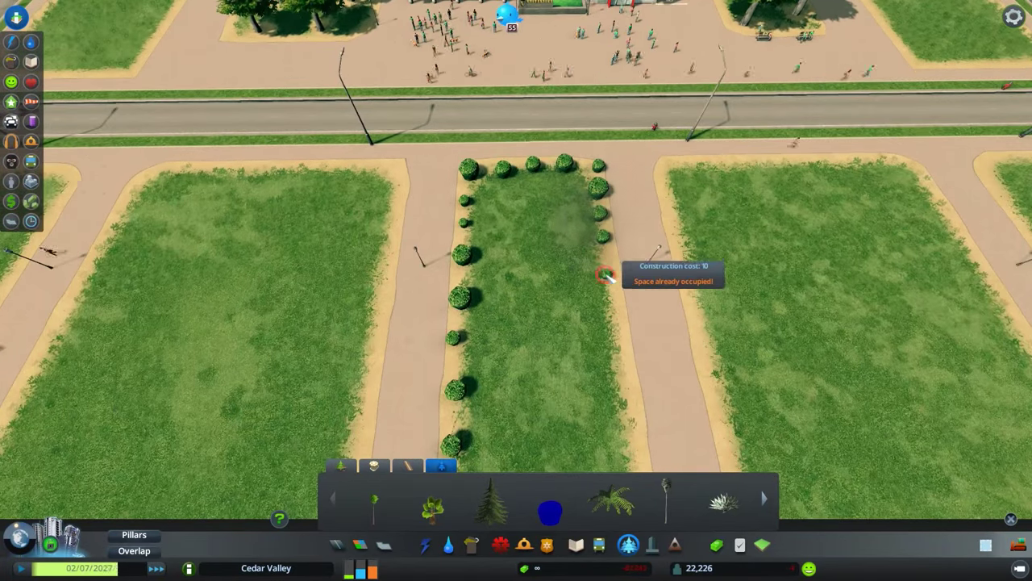
scroll(605, 274, down, 2)
scroll(609, 250, down, 3)
scroll(625, 298, down, 5)
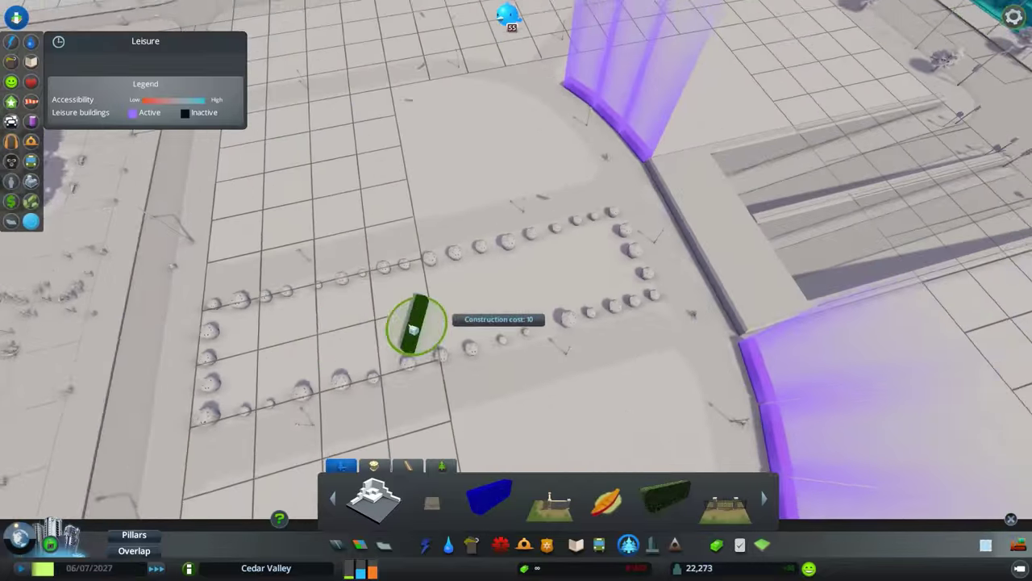
key(q)
scroll(355, 226, up, 3)
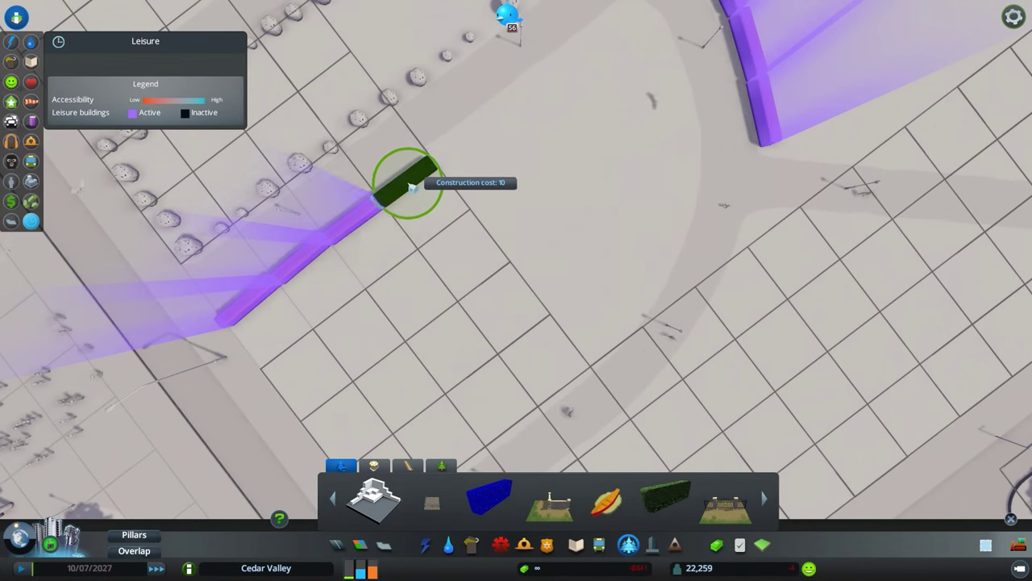
key(w)
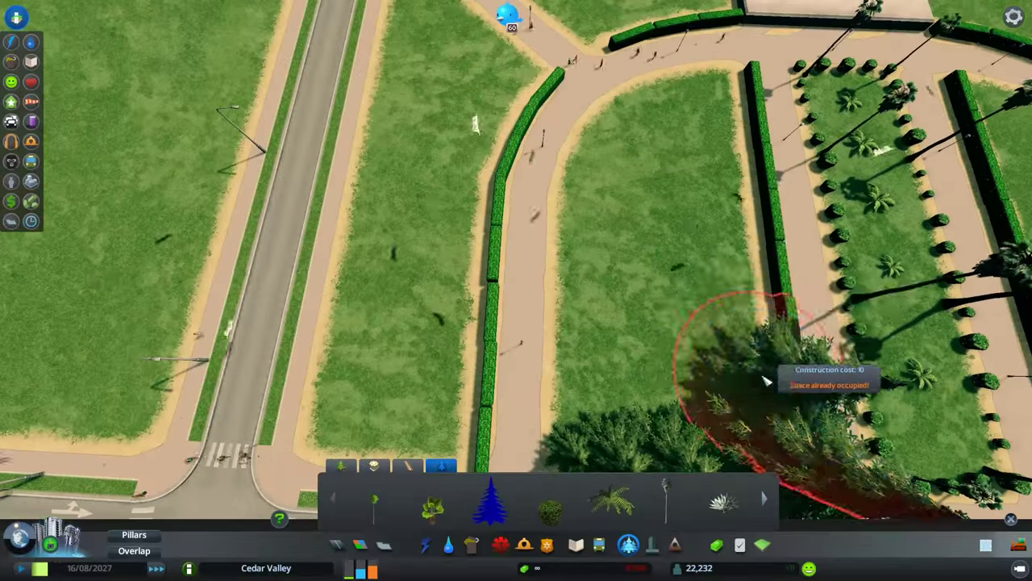
key(s)
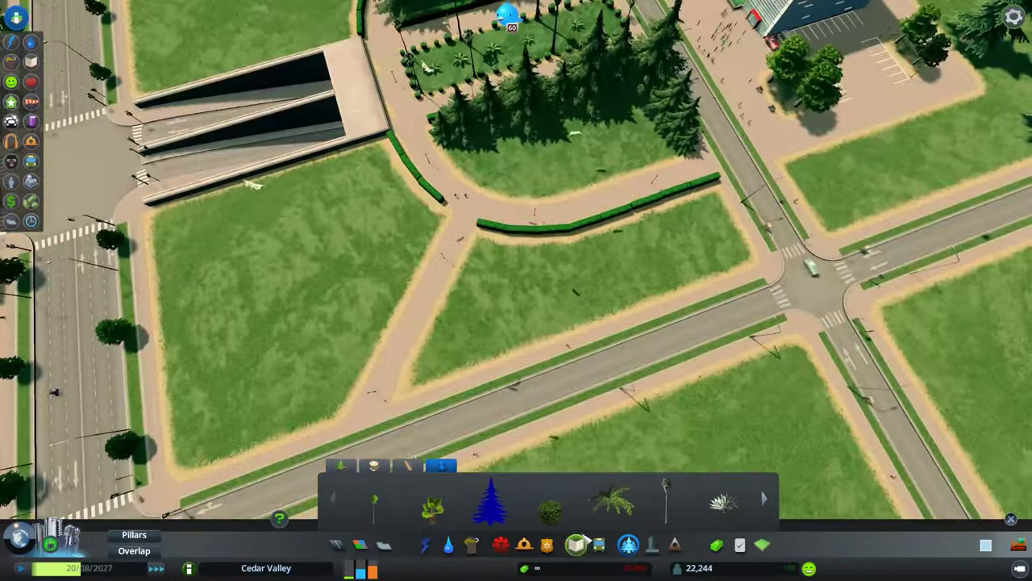
Step: Show the first set of park items in the Landscaping panel
click(578, 545)
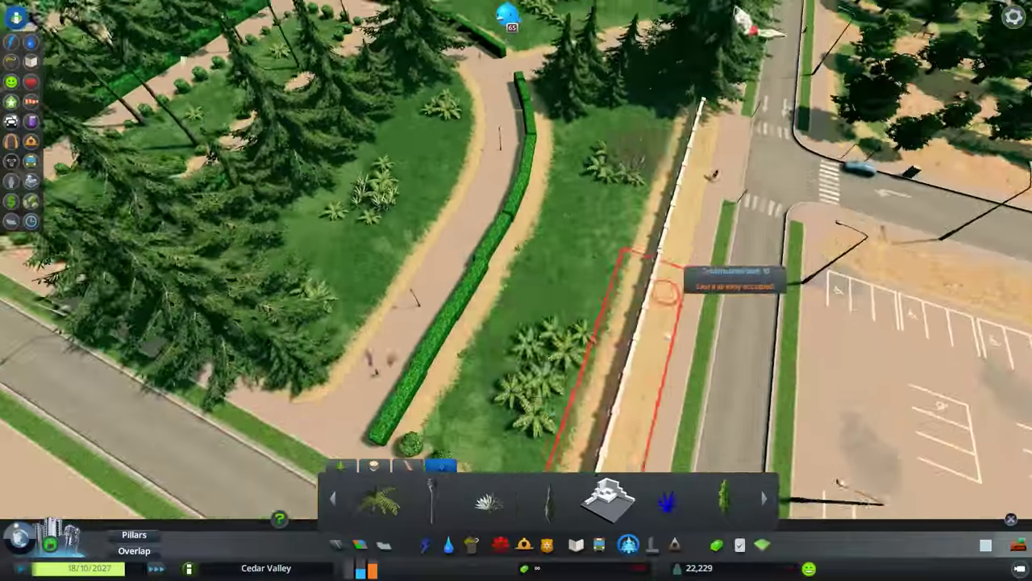
scroll(669, 278, down, 10)
scroll(669, 279, down, 5)
Step: Stop planting, fly over to the office building, and bring up the footpath tools
key(Escape)
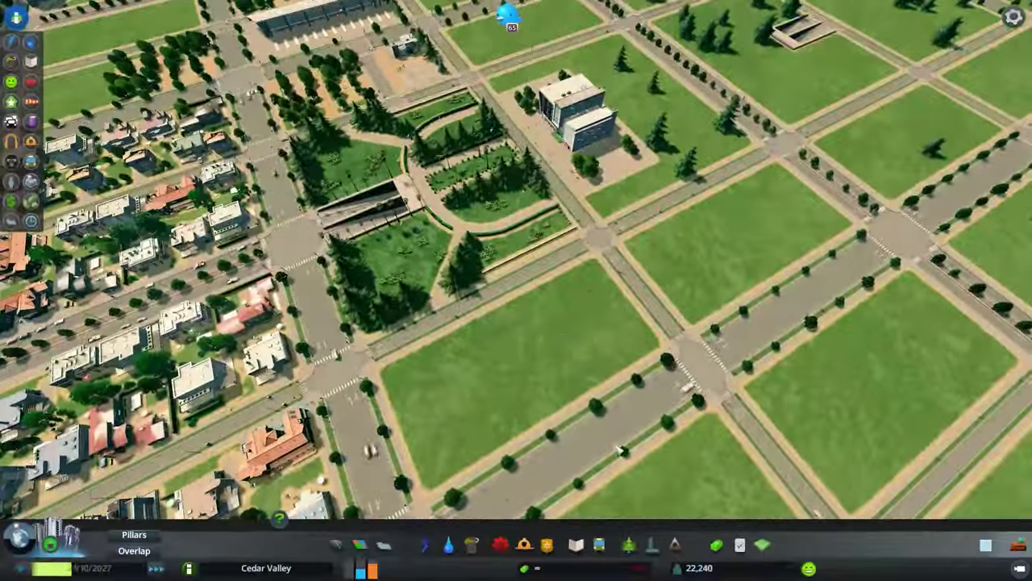
scroll(510, 334, up, 5)
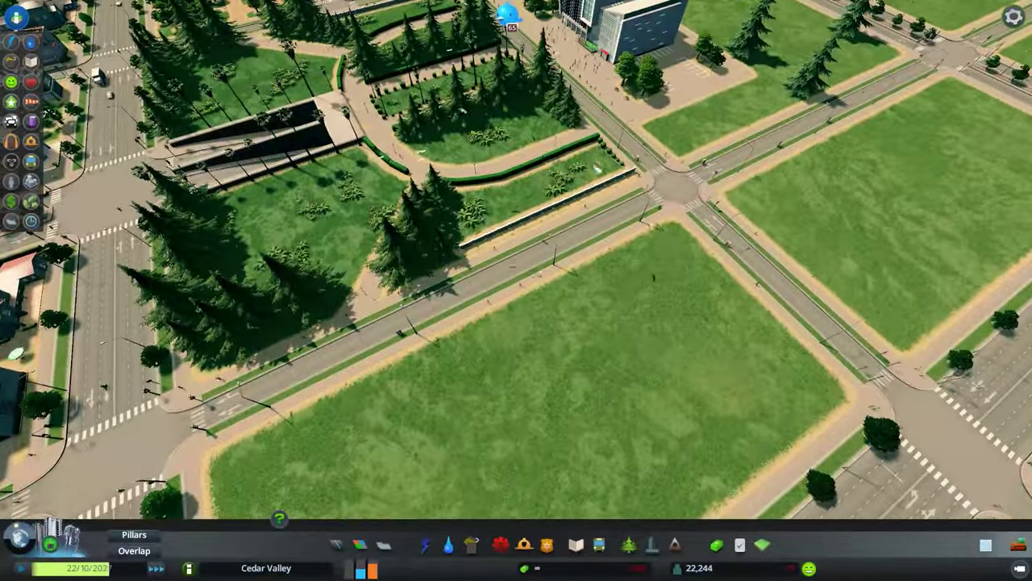
scroll(516, 266, up, 3)
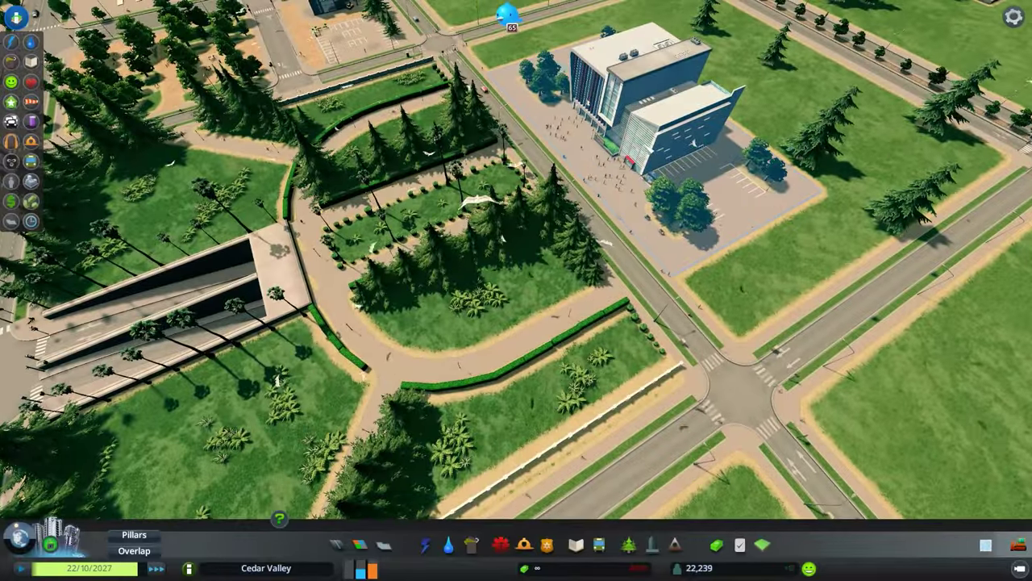
scroll(516, 266, down, 2)
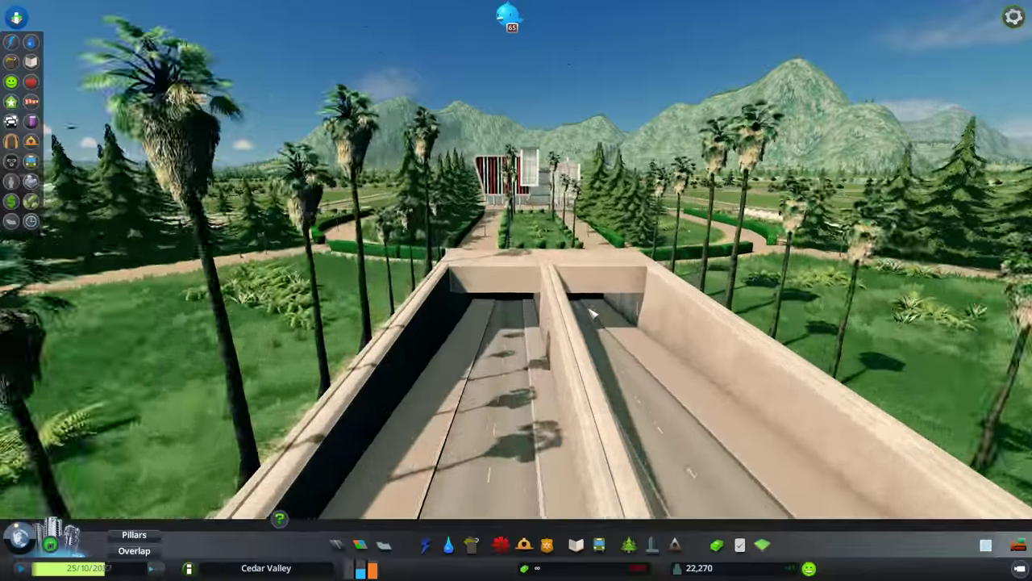
key(w)
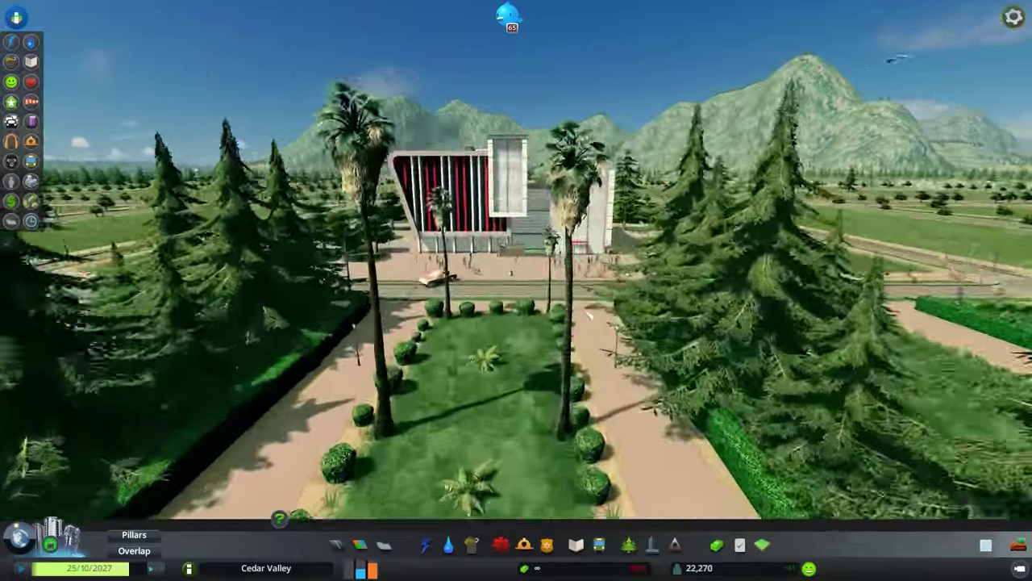
scroll(516, 291, down, 5)
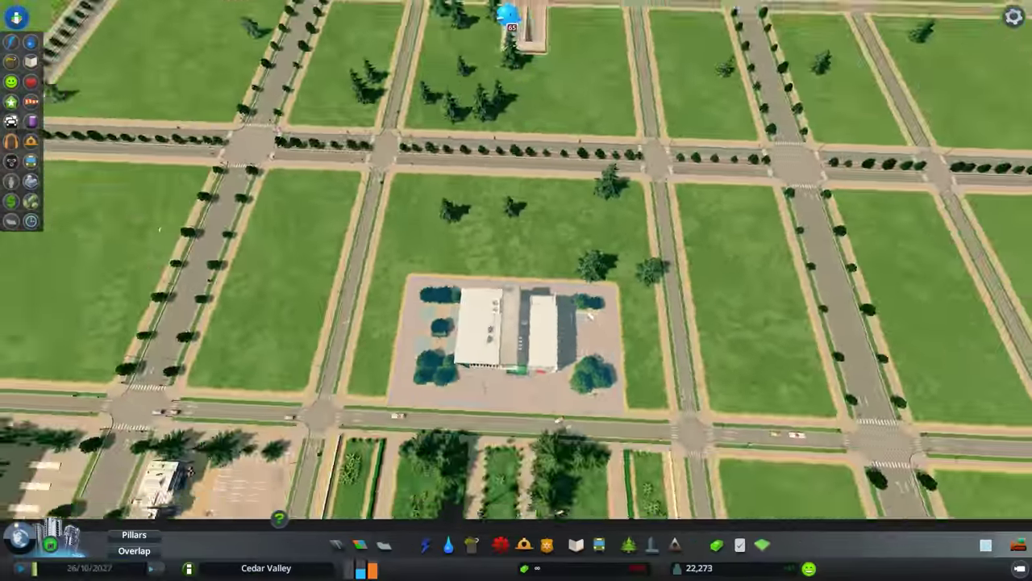
scroll(516, 290, down, 5)
key(e)
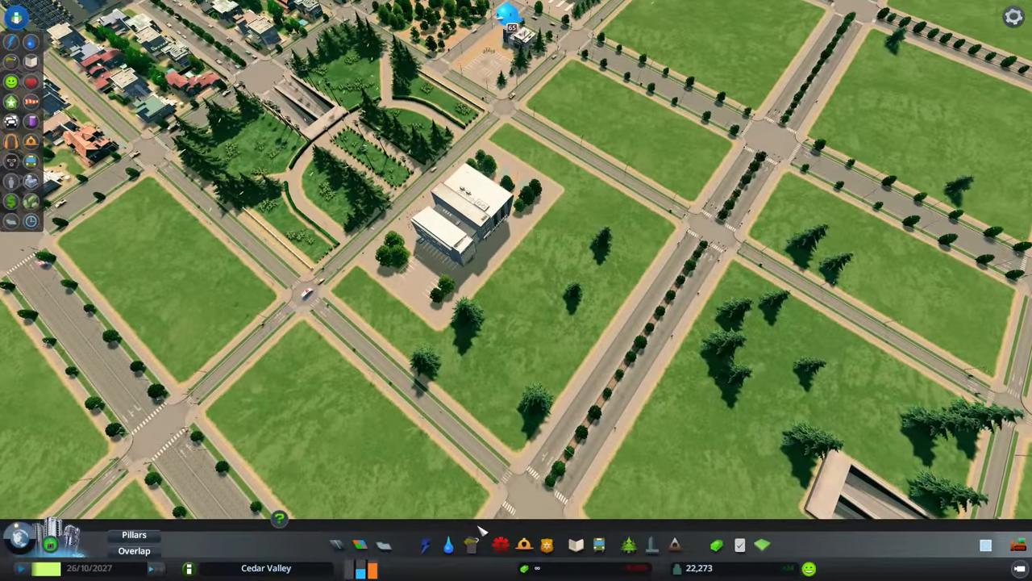
click(629, 546)
key(q)
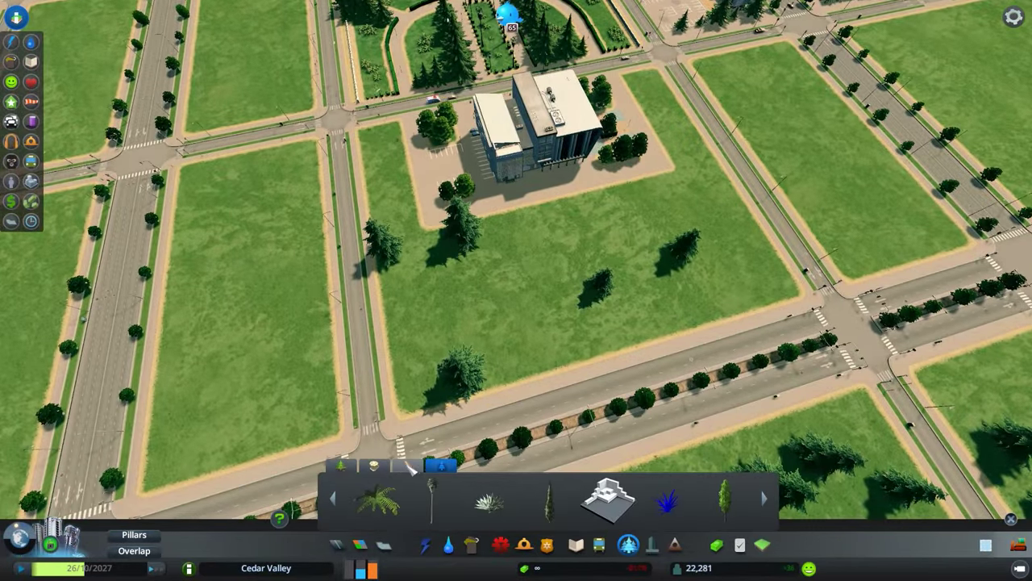
Step: Lay a footpath from the office building plaza down to the road
click(437, 231)
right_click(454, 368)
key(d)
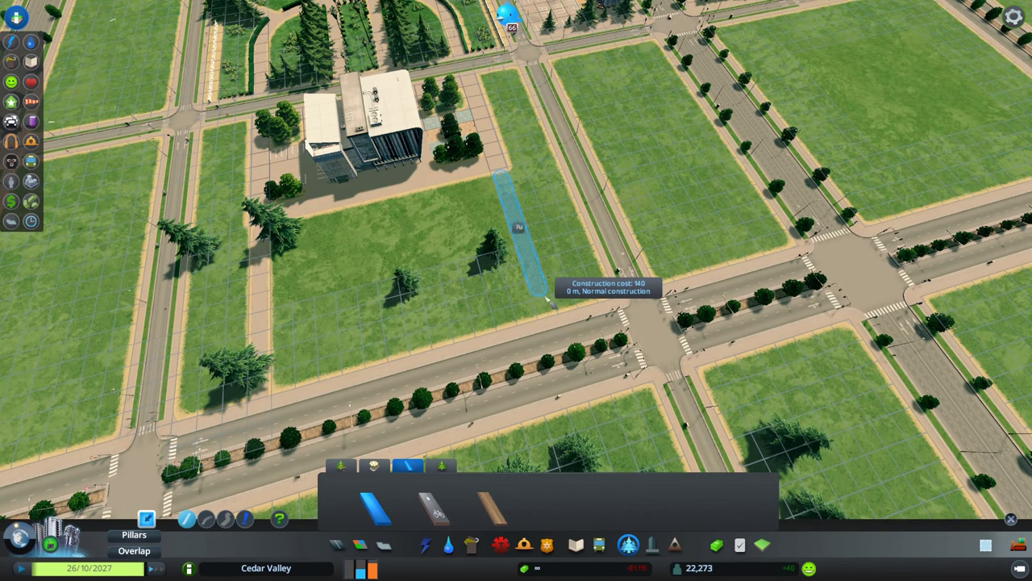
click(550, 300)
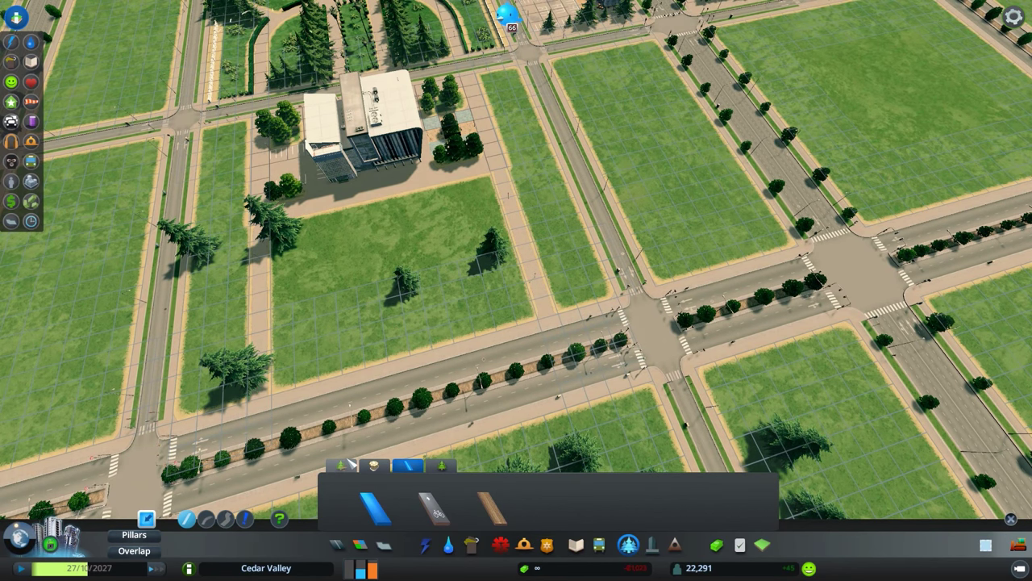
click(350, 464)
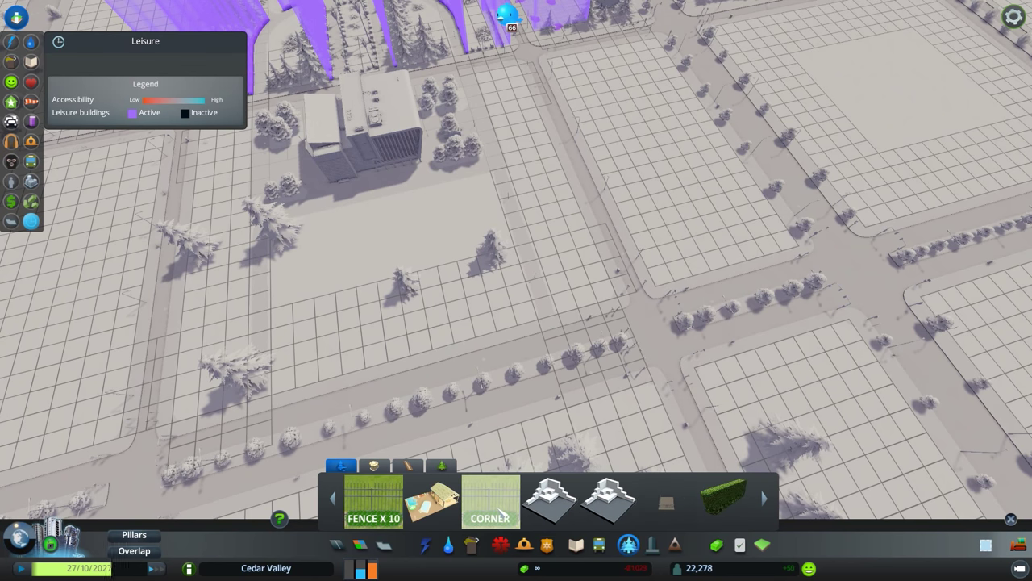
scroll(502, 514, up, 2)
scroll(504, 511, up, 2)
scroll(507, 509, up, 2)
scroll(510, 506, up, 2)
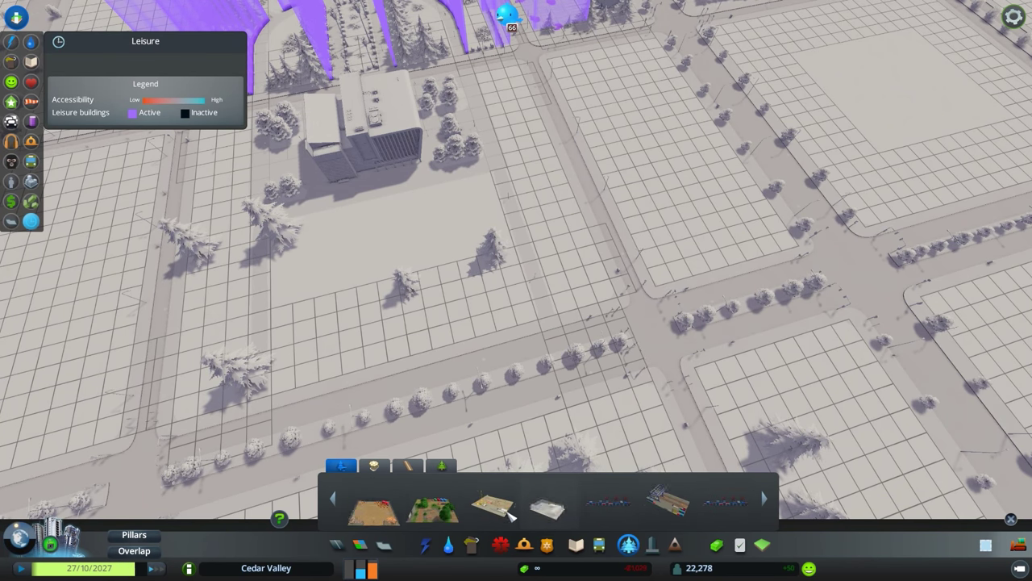
scroll(516, 515, up, 2)
scroll(532, 518, up, 2)
Step: Pick a park plot from the Parks list, then bring up the road types
click(668, 497)
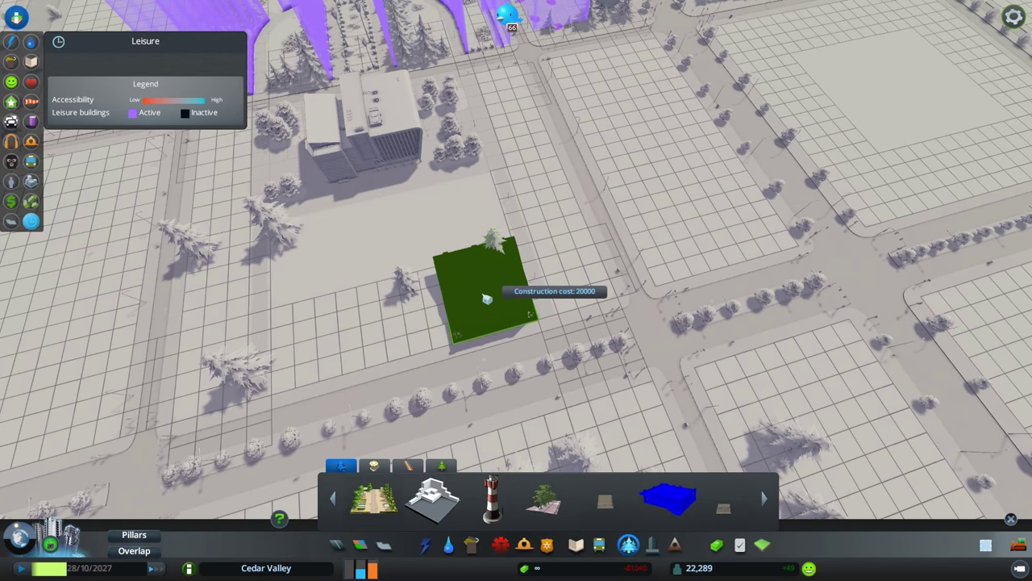
click(337, 544)
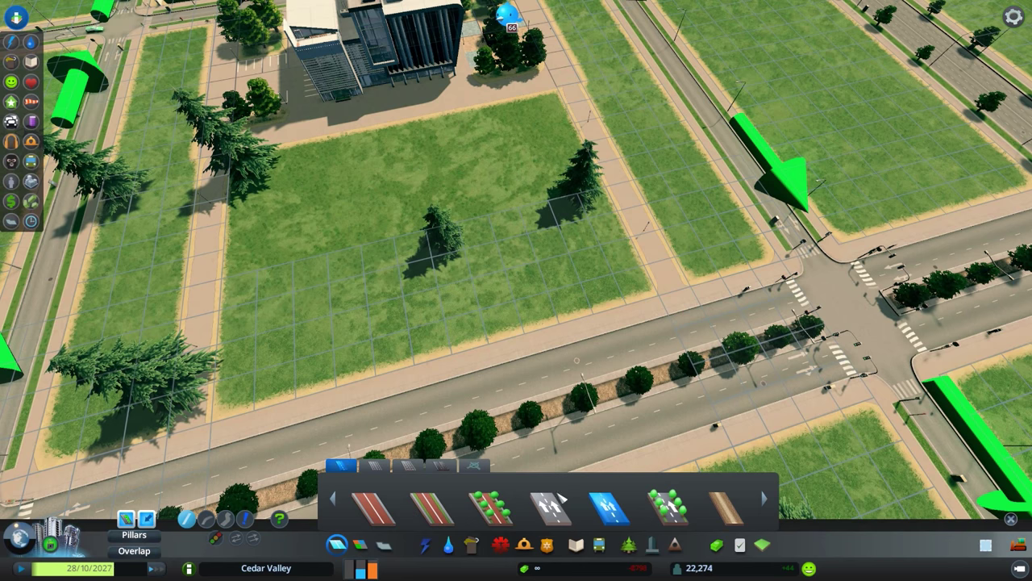
Step: Build a trial road north from the avenue, then bulldoze it
key(a)
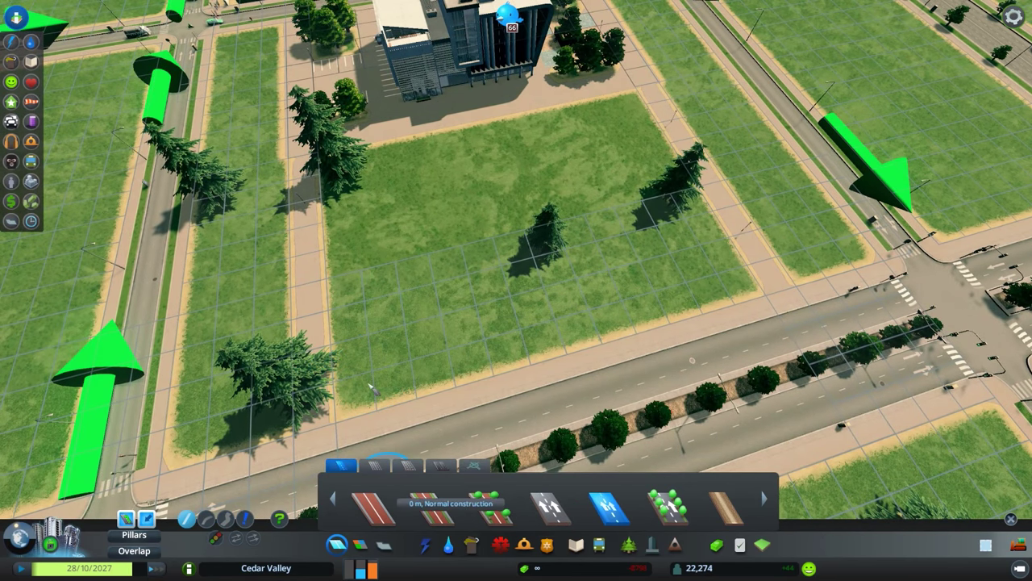
click(355, 456)
click(339, 157)
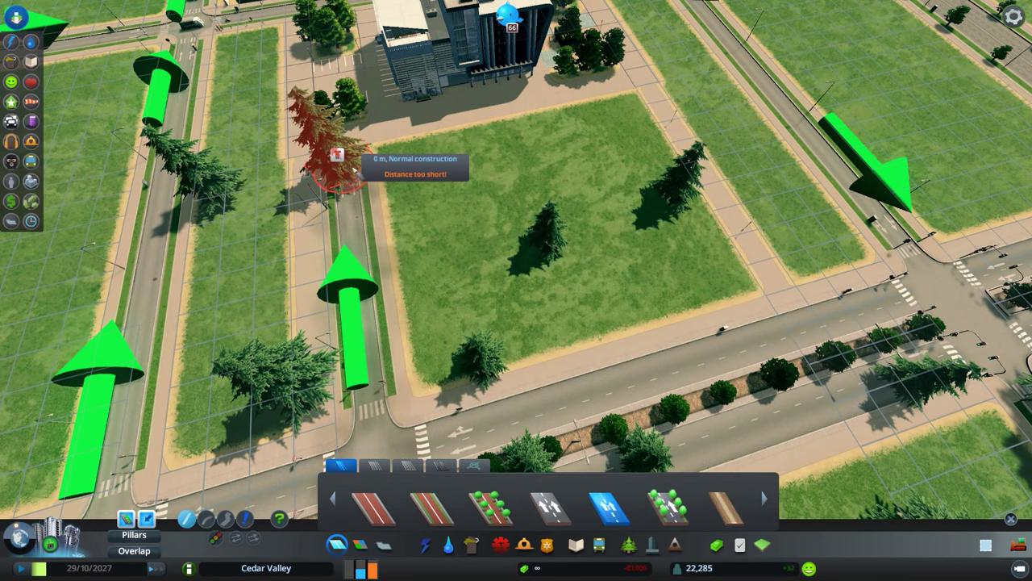
scroll(555, 508, up, 2)
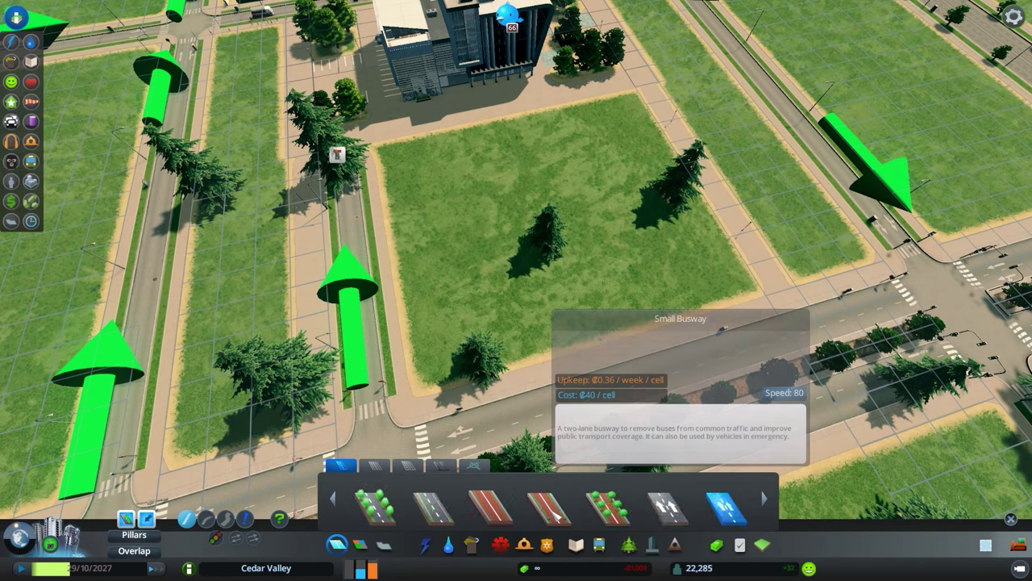
scroll(555, 509, down, 3)
scroll(555, 510, down, 2)
scroll(555, 510, down, 2)
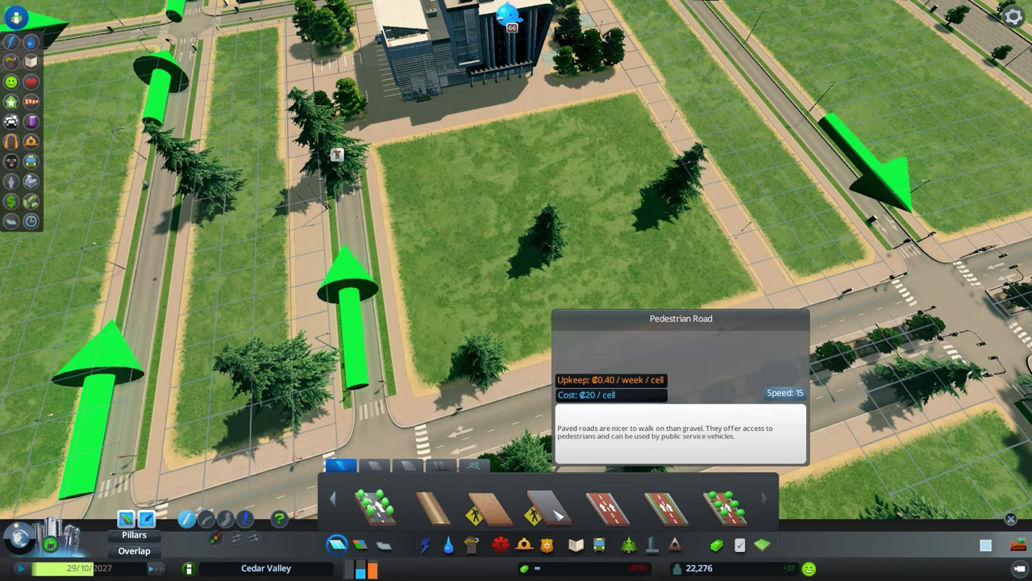
key(b)
click(359, 363)
scroll(468, 510, up, 1)
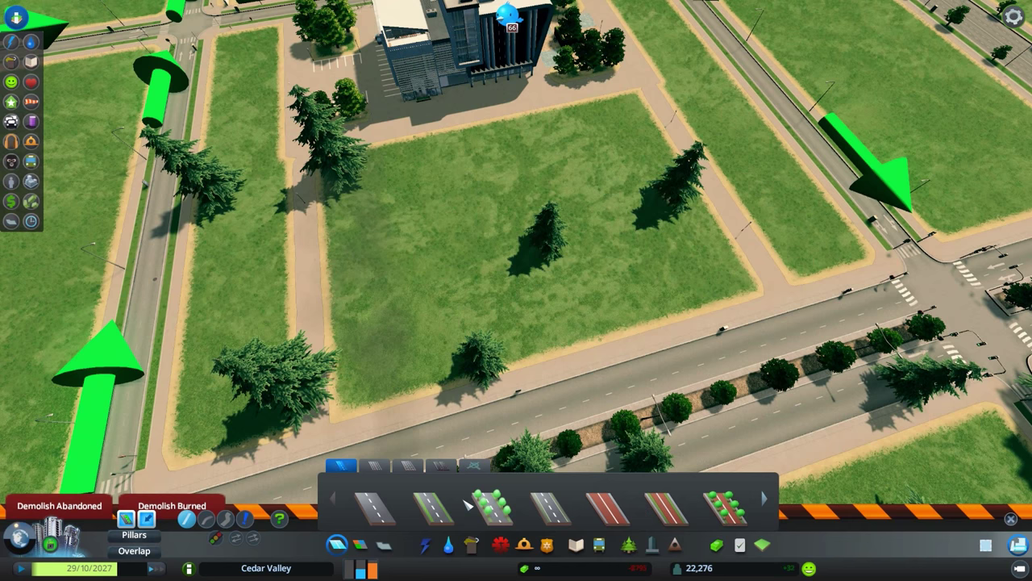
Step: Draw the loop road north to the plaza, east across the top, and back to the avenue
click(549, 506)
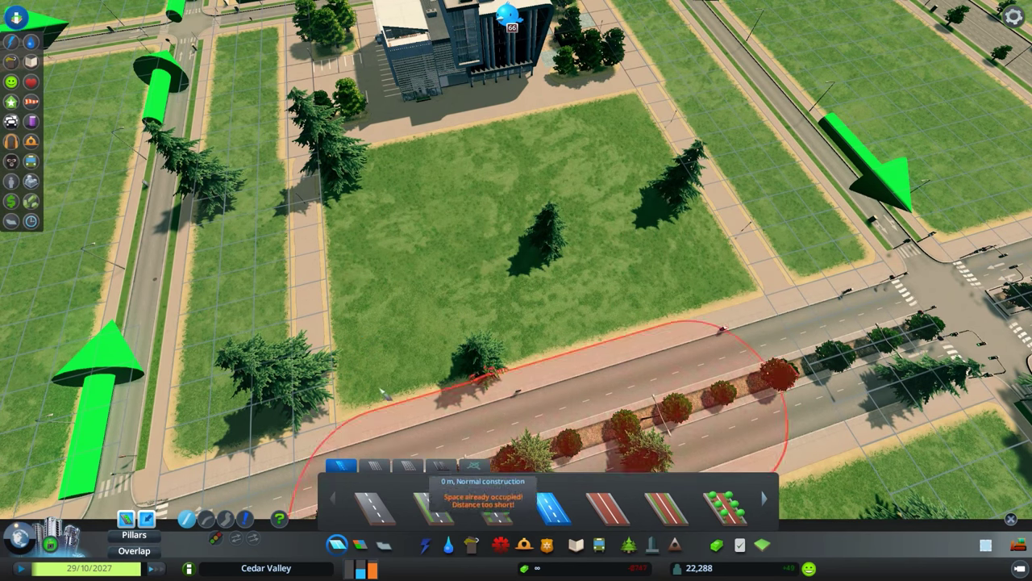
click(391, 448)
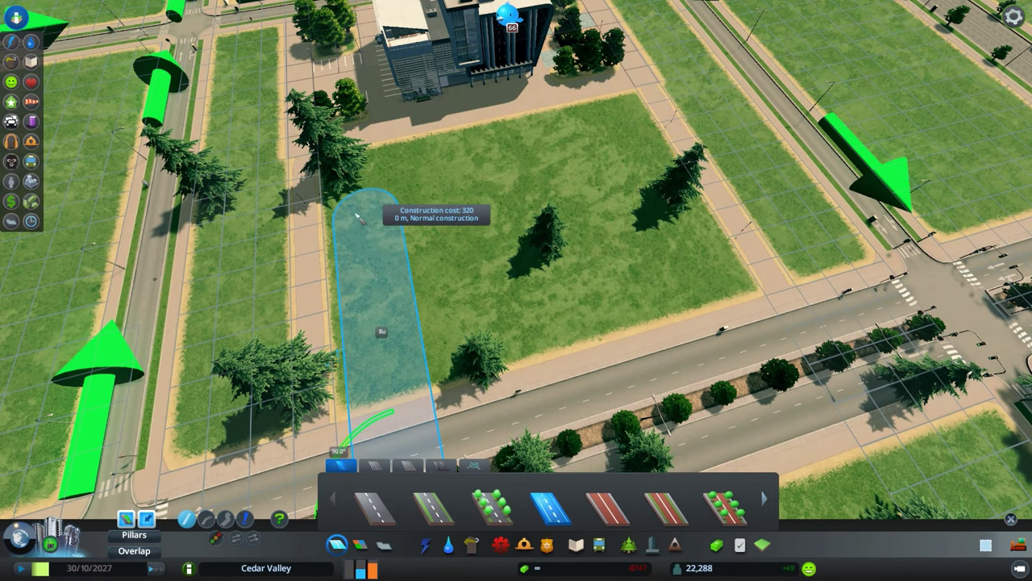
click(367, 166)
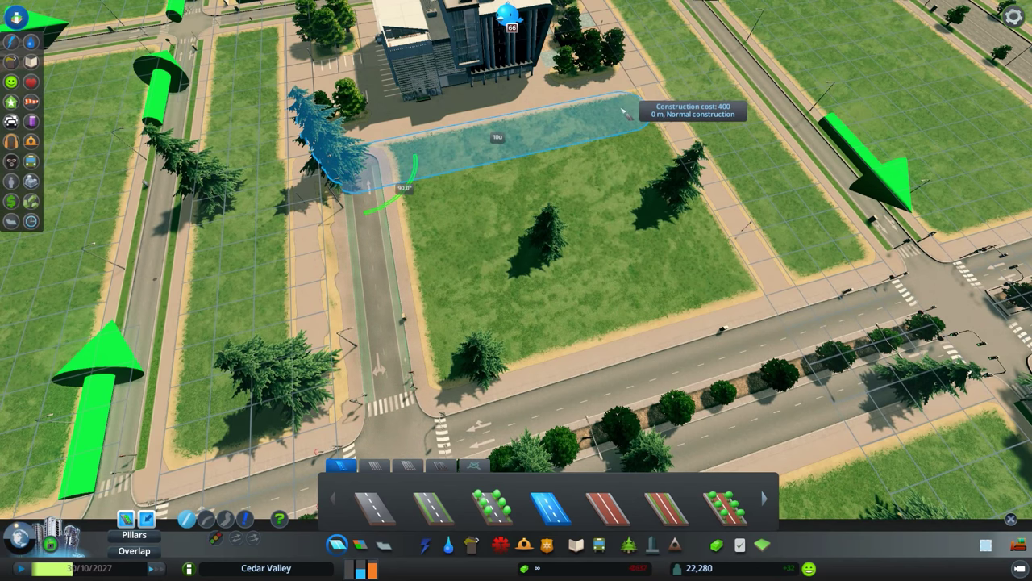
click(601, 117)
click(774, 373)
scroll(726, 355, down, 3)
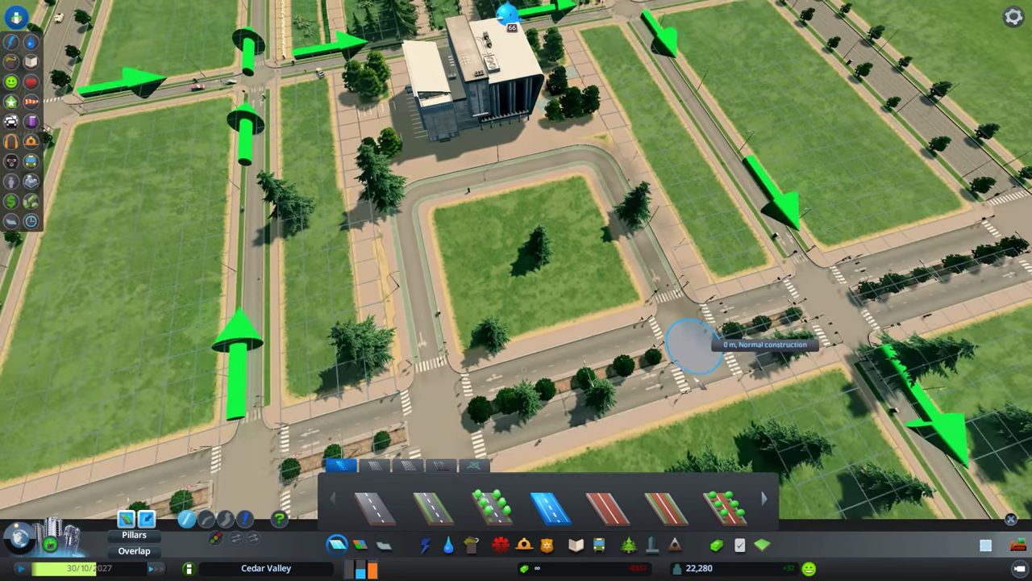
scroll(516, 290, up, 5)
Step: Start a footpath beside the parking lot
click(629, 545)
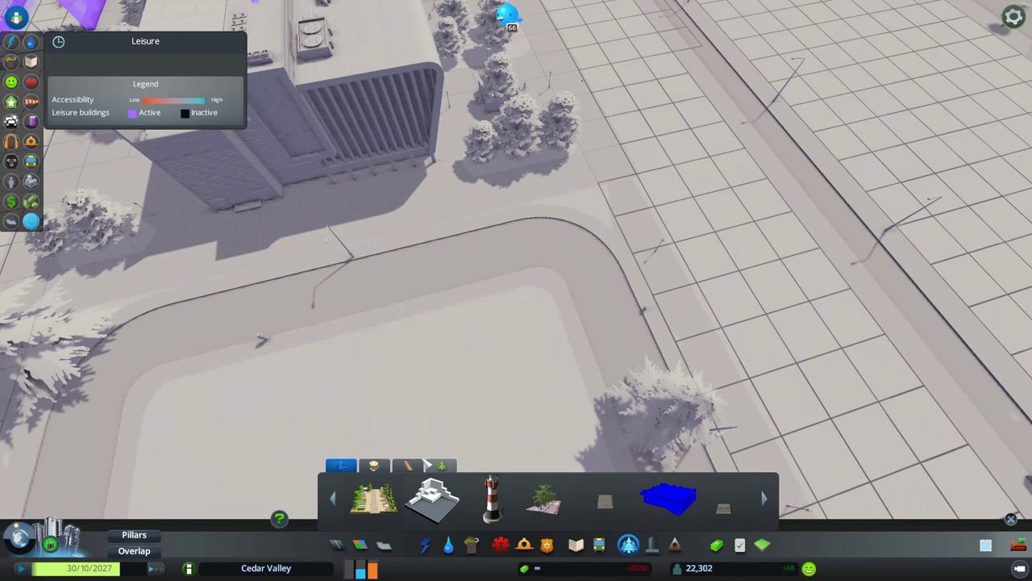
click(407, 466)
click(492, 484)
scroll(535, 212, up, 5)
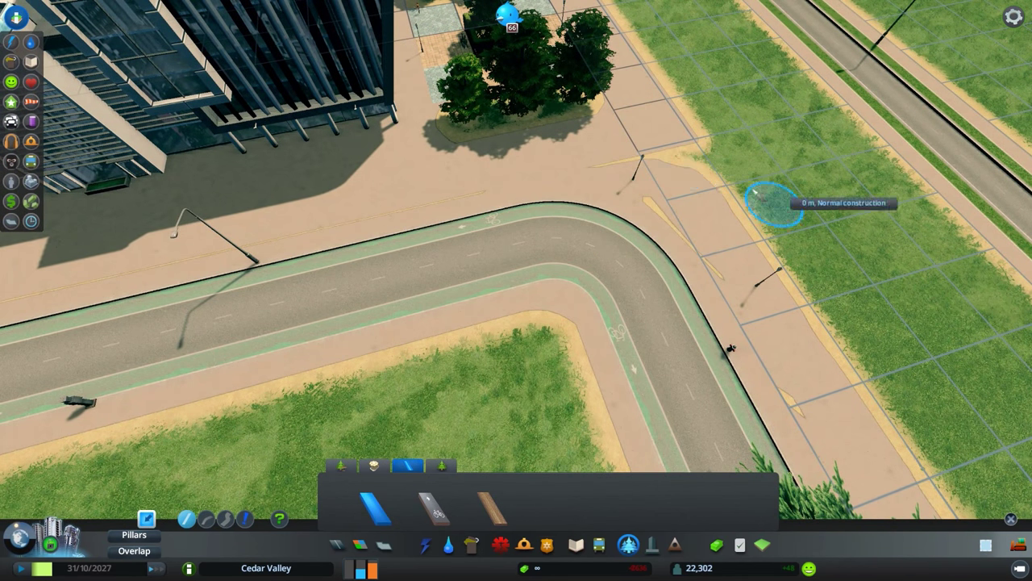
key(q)
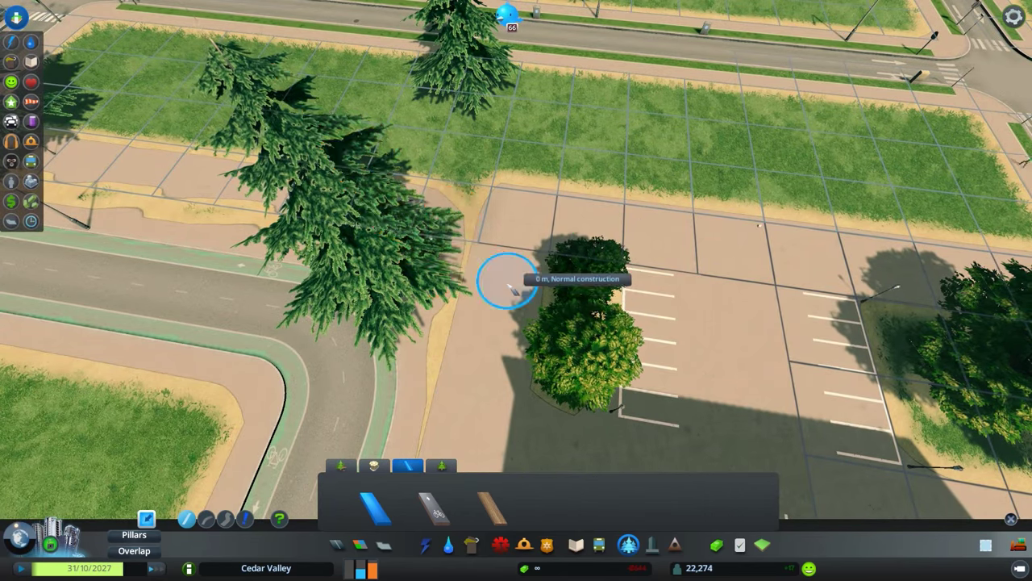
click(488, 214)
scroll(468, 210, down, 5)
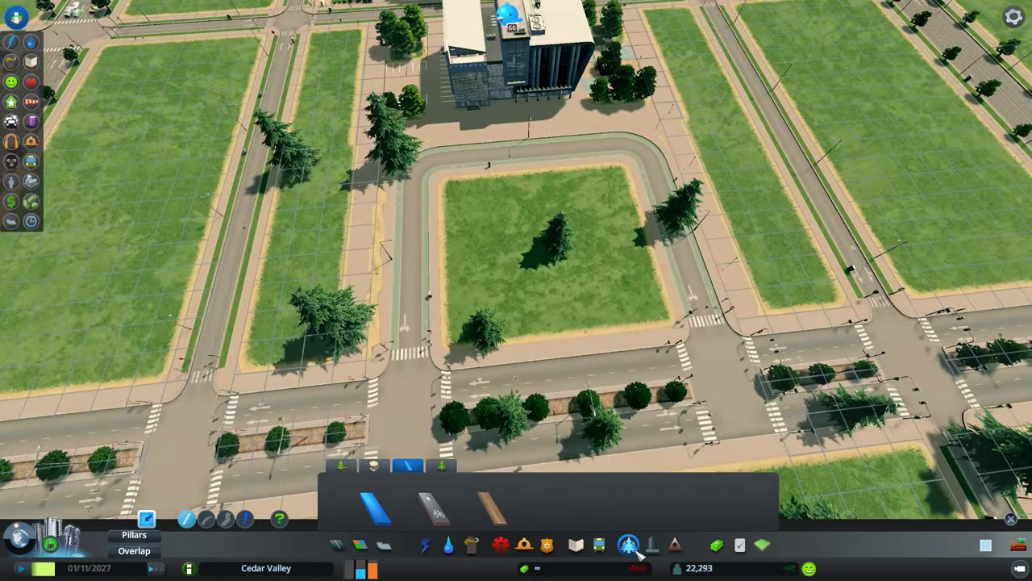
Step: Plant a pine by the loop road and bring up the park and plaza items
click(443, 467)
scroll(533, 512, up, 4)
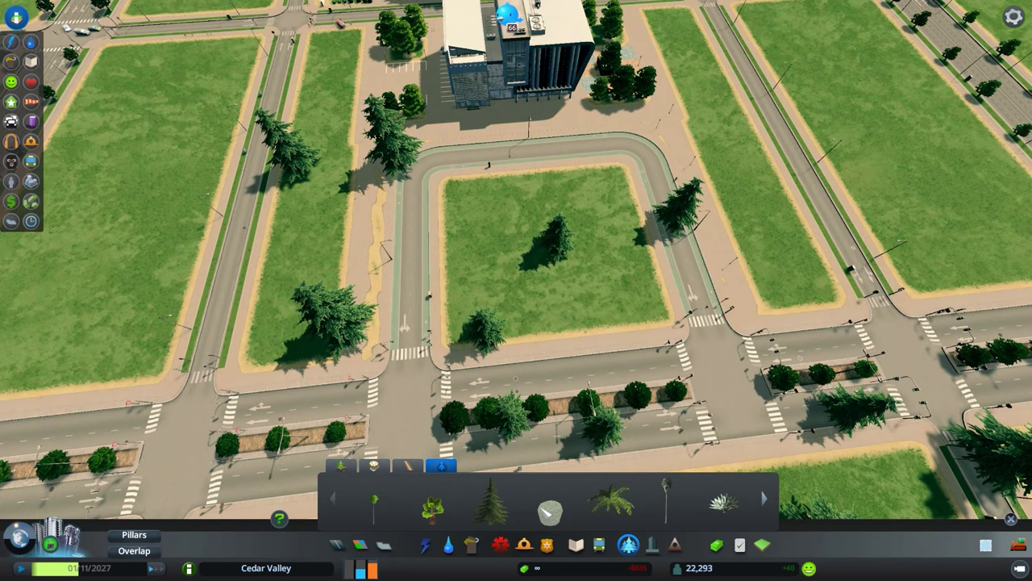
click(488, 506)
scroll(691, 293, down, 3)
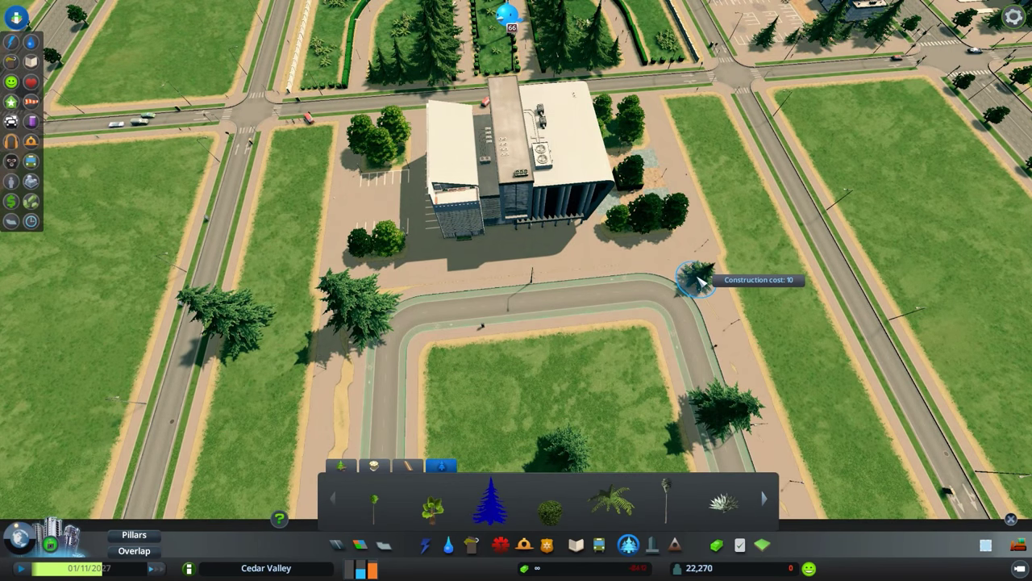
key(w)
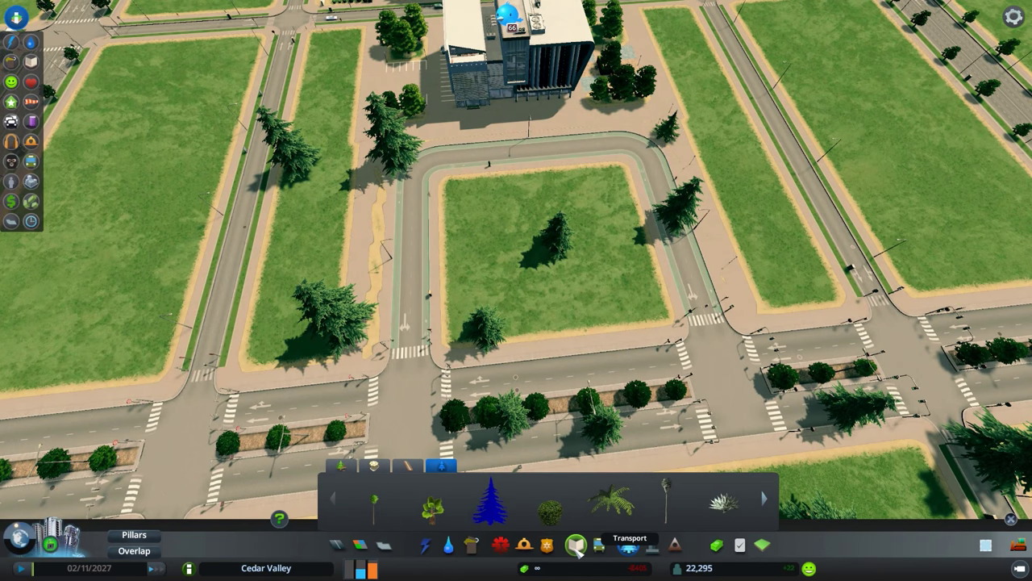
click(353, 467)
Step: Preview a park on the grass block and bulldoze the whole loop road
click(514, 492)
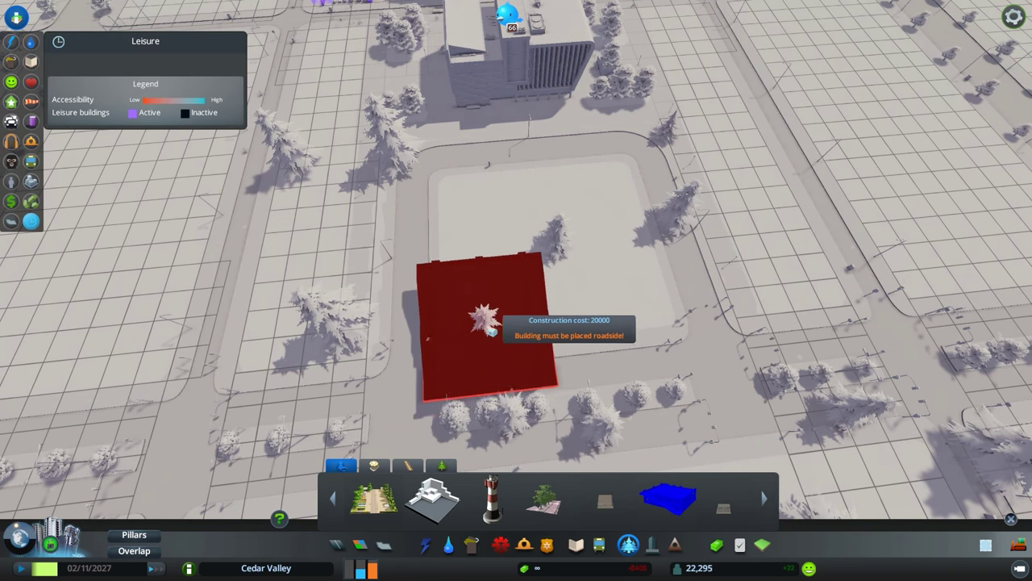
key(b)
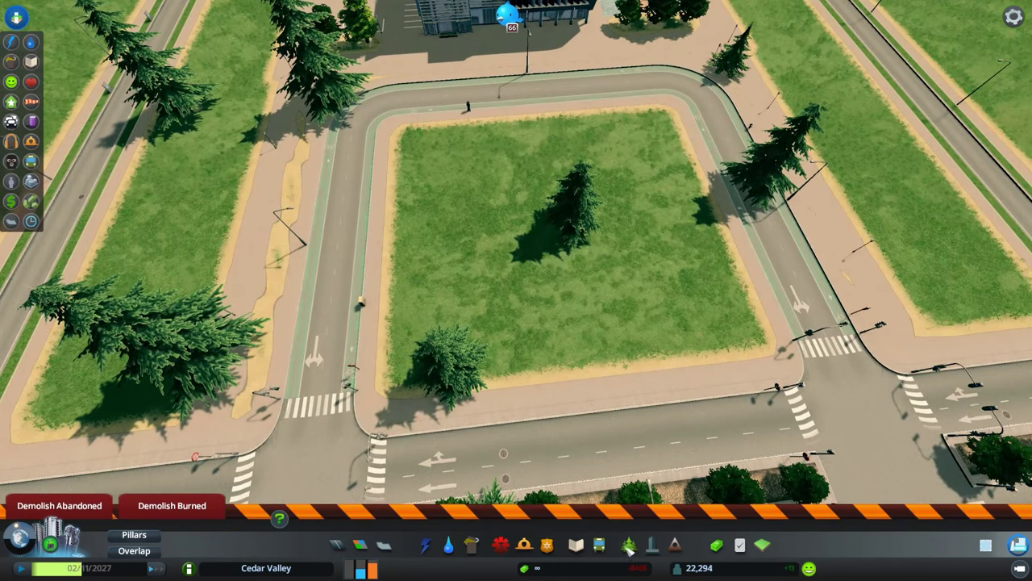
key(Escape)
key(b)
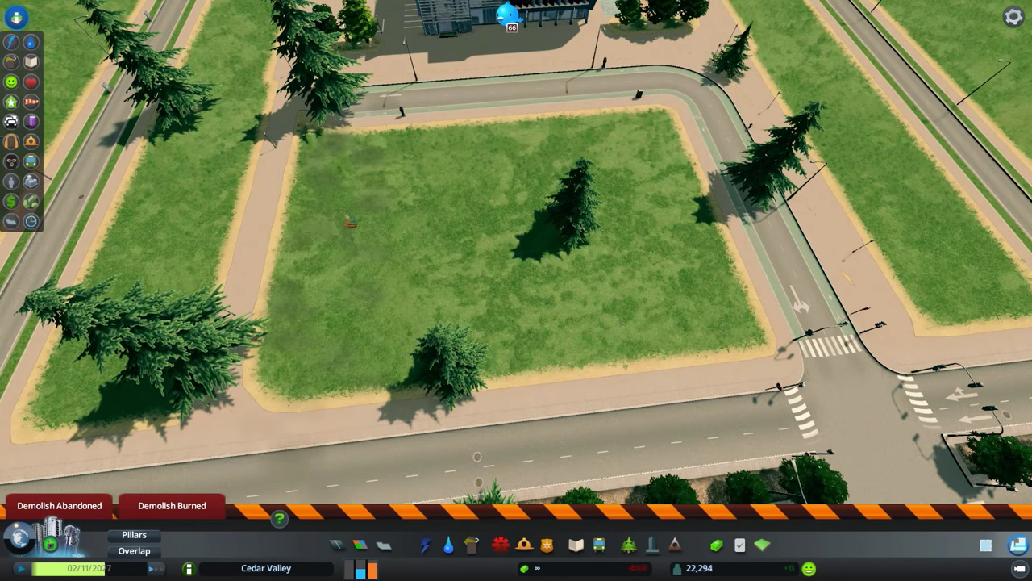
click(330, 242)
drag(815, 226, 456, 367)
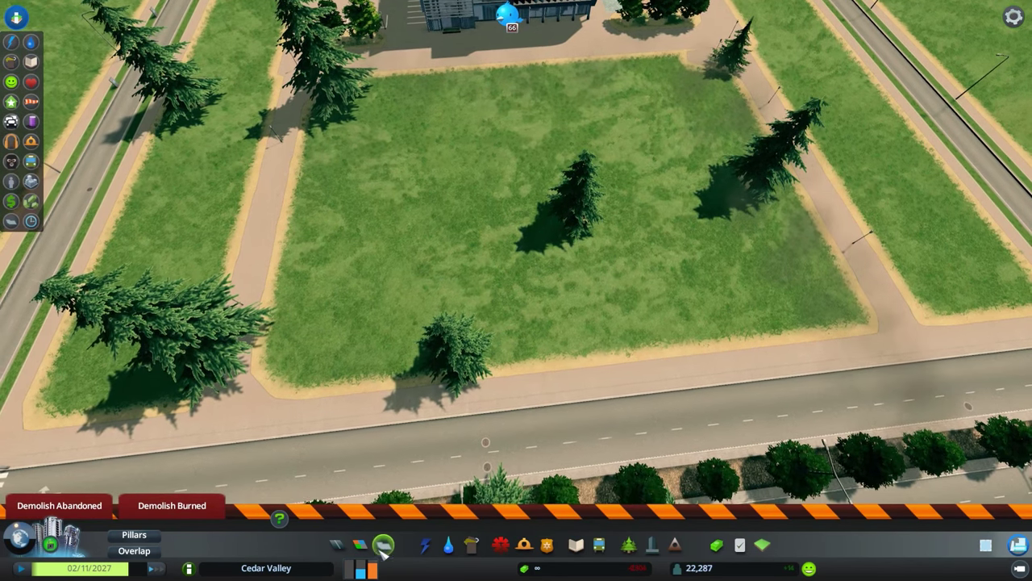
Step: Rebuild the loop road up the left, across the top and down the right, then select the parking garage
click(337, 544)
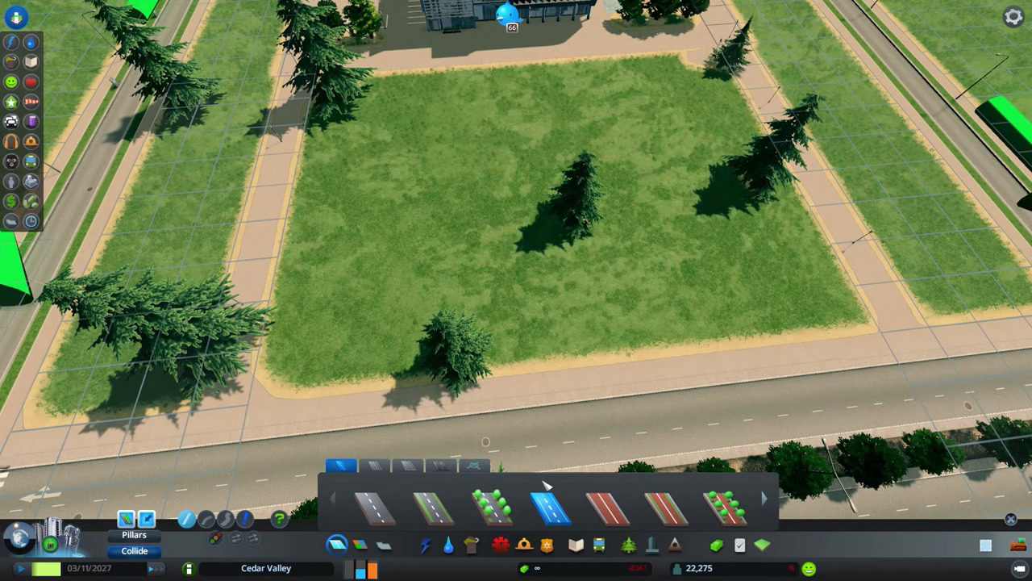
scroll(242, 507, down, 5)
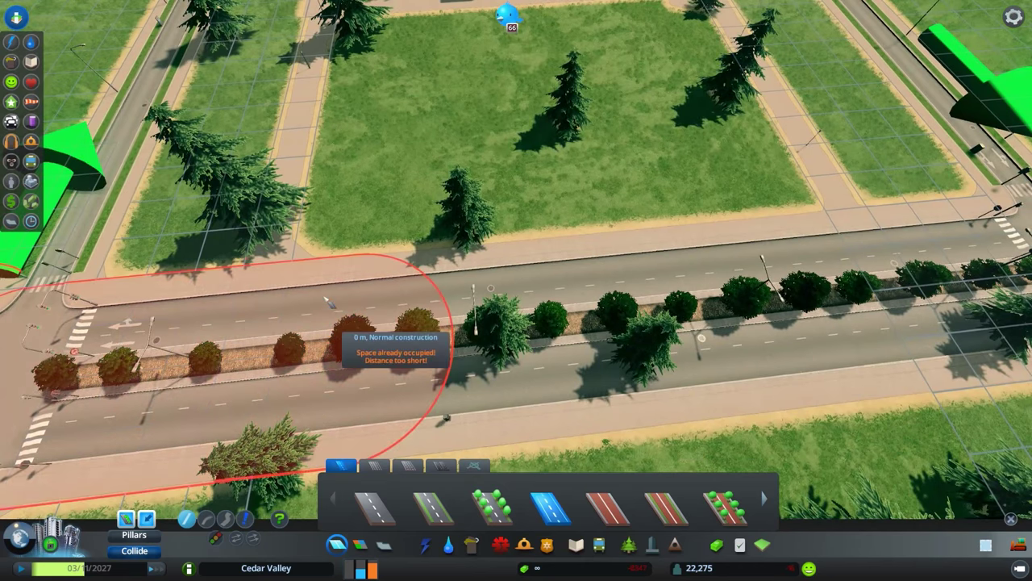
click(334, 346)
scroll(368, 120, up, 5)
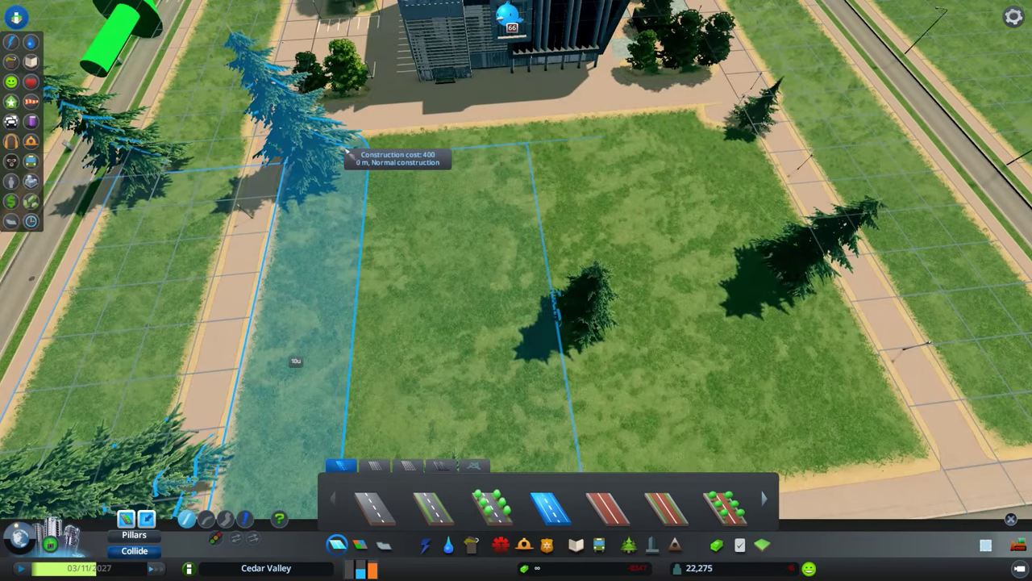
click(347, 152)
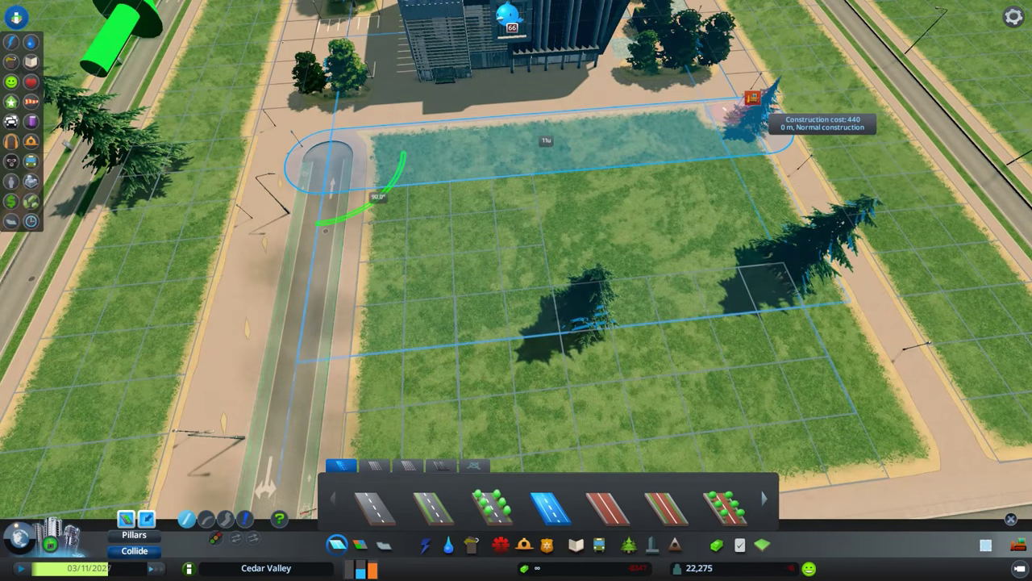
click(714, 117)
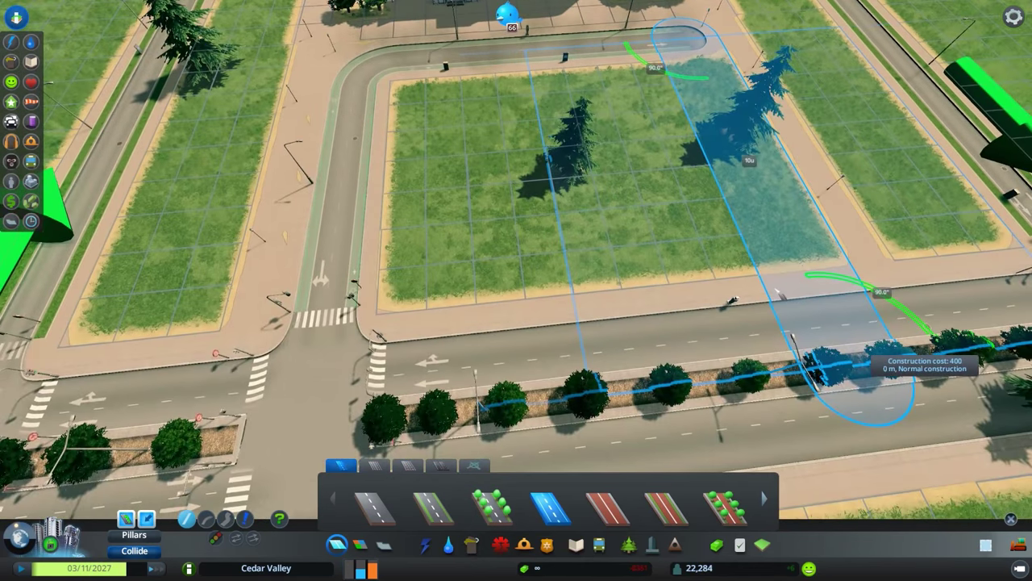
click(883, 363)
key(s)
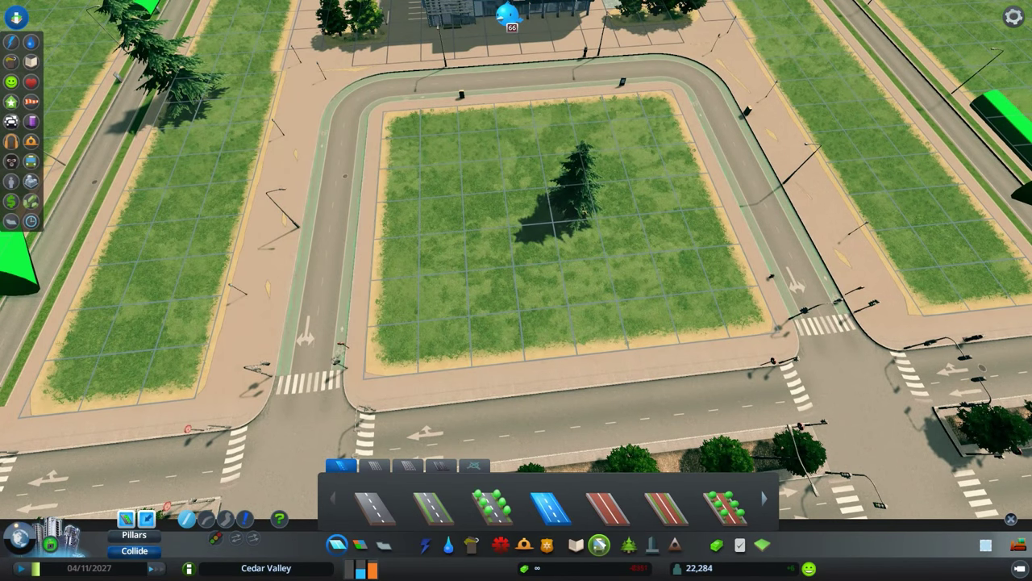
click(628, 544)
click(432, 498)
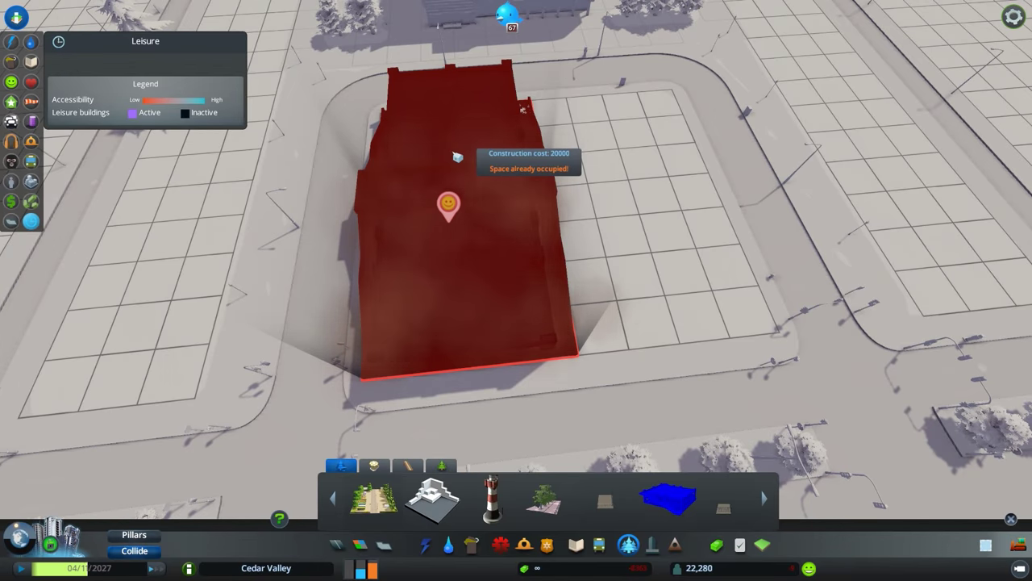
scroll(493, 199, up, 2)
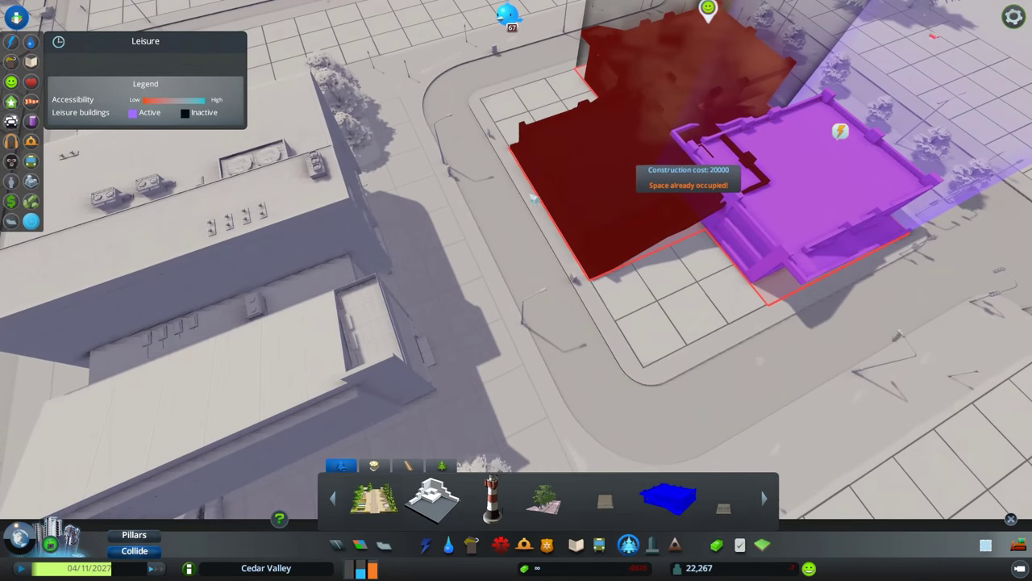
Step: Bulldoze the curved road beside the university and place another parking garage section
key(b)
click(532, 211)
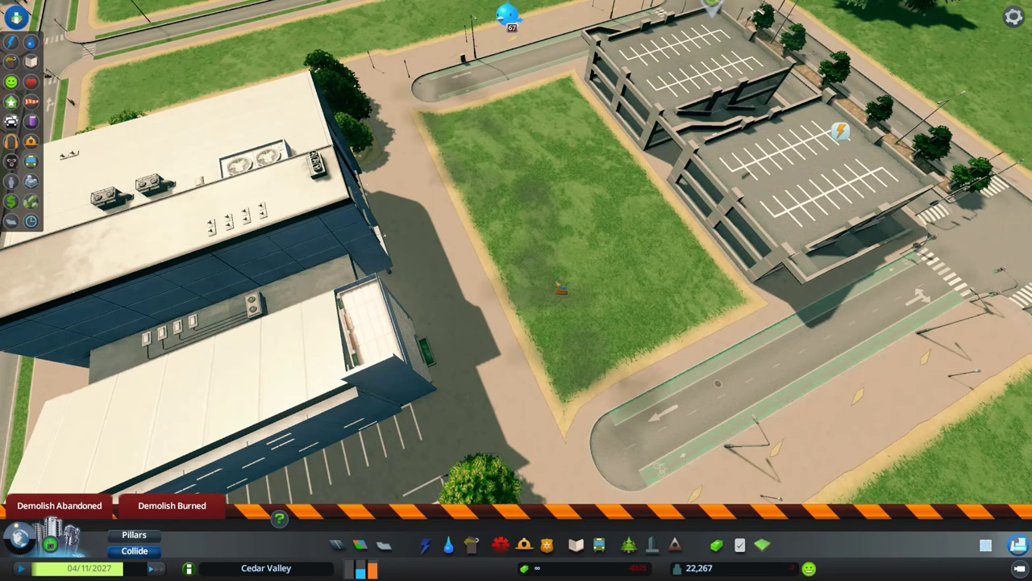
click(628, 547)
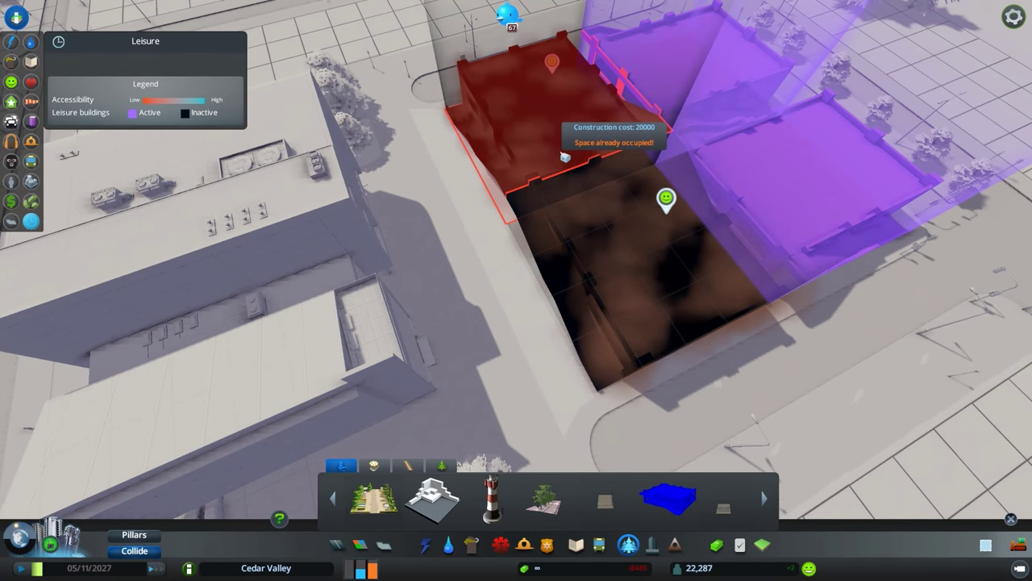
scroll(516, 242, up, 3)
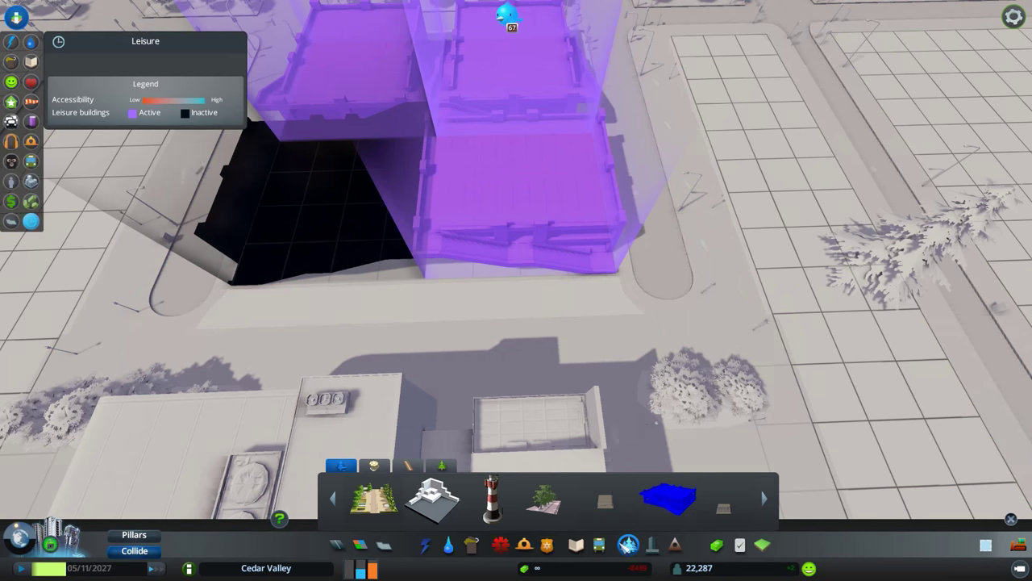
Step: Plant a row of pine trees along the front of the parking garage
click(442, 467)
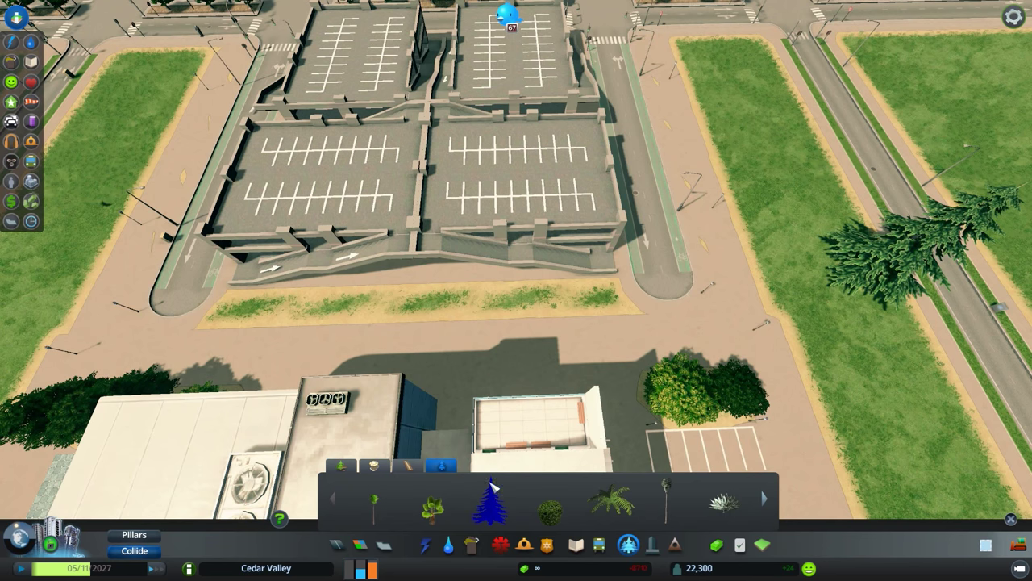
mouse_move(233, 297)
mouse_down()
mouse_move(401, 311)
mouse_move(369, 299)
mouse_up()
scroll(369, 299, down, 3)
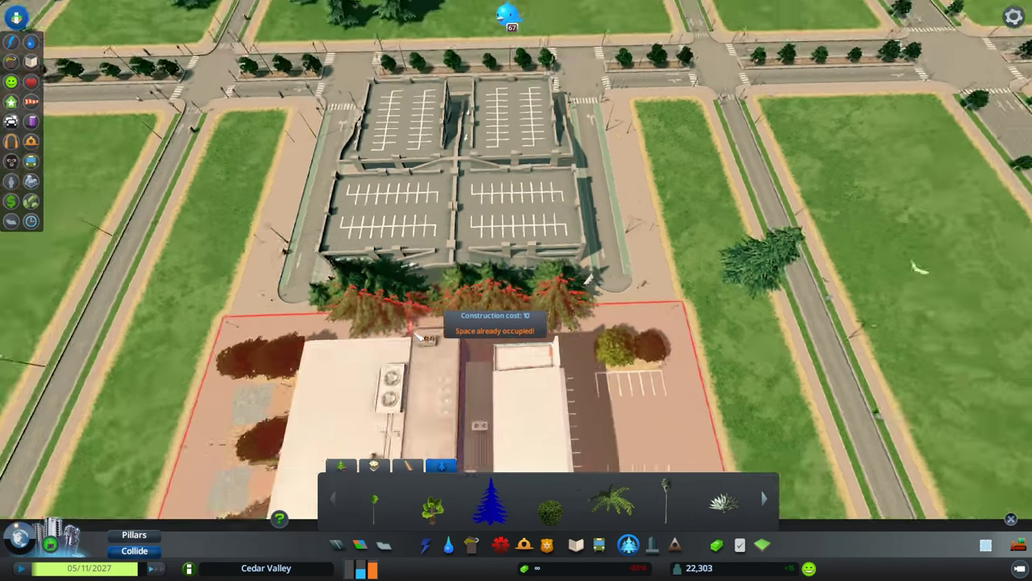
scroll(417, 335, down, 2)
key(Escape)
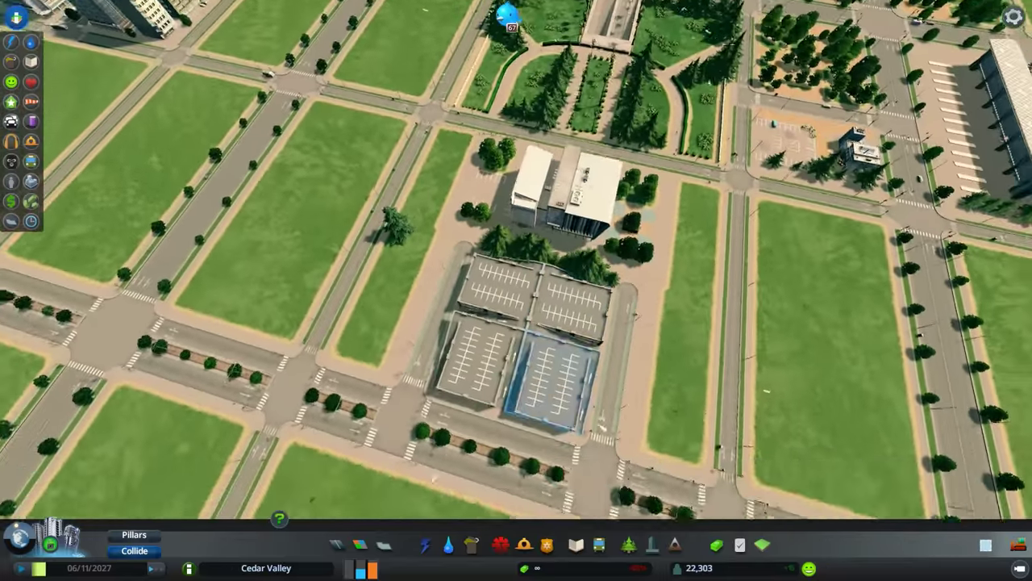
key(s)
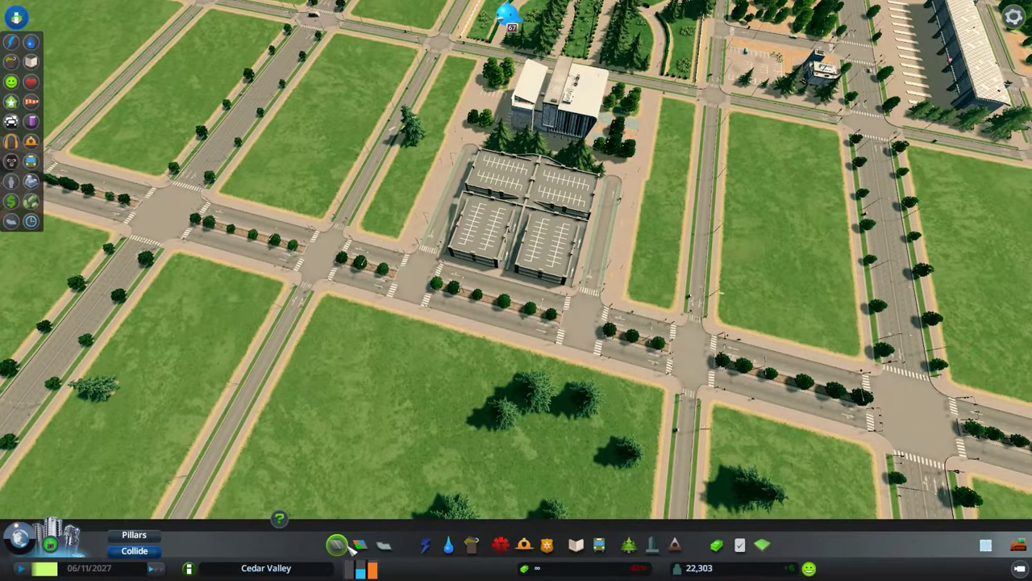
click(339, 545)
scroll(604, 330, up, 3)
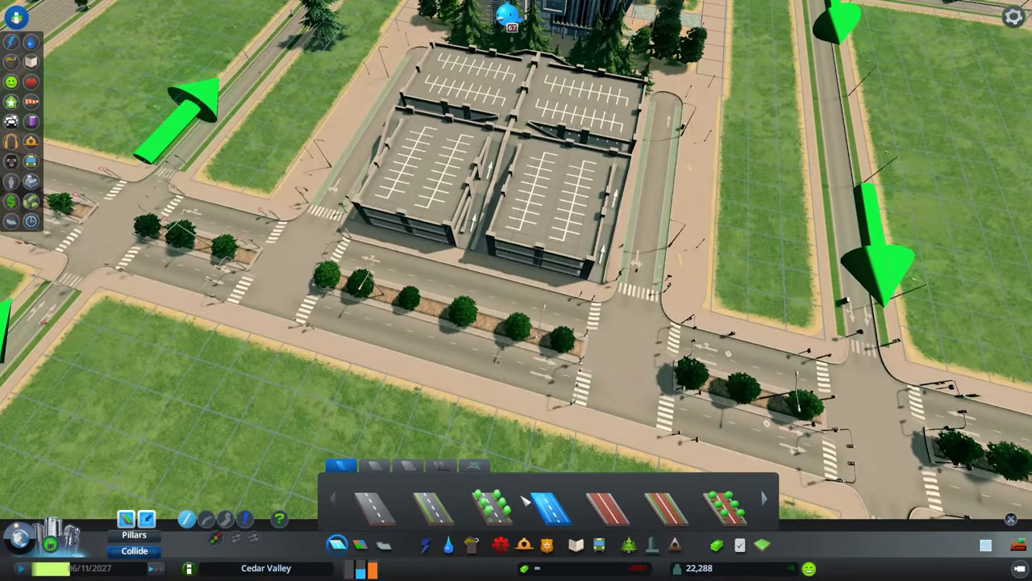
Step: Upgrade the road left of the parking garage to add street trees
click(244, 519)
click(318, 234)
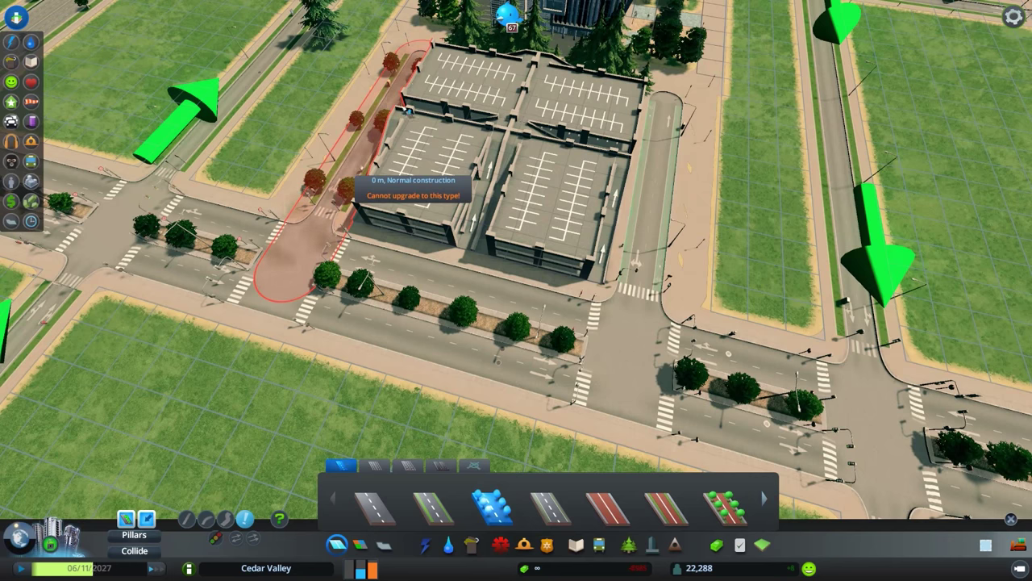
key(Escape)
scroll(641, 188, down, 5)
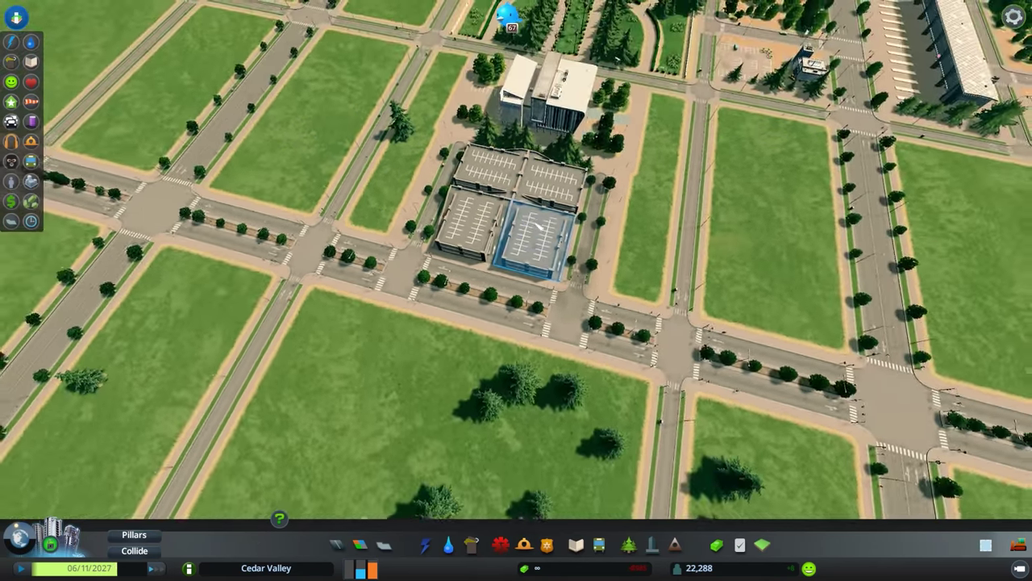
Step: Plant conifers along the campus grass strip down to the corner
key(q)
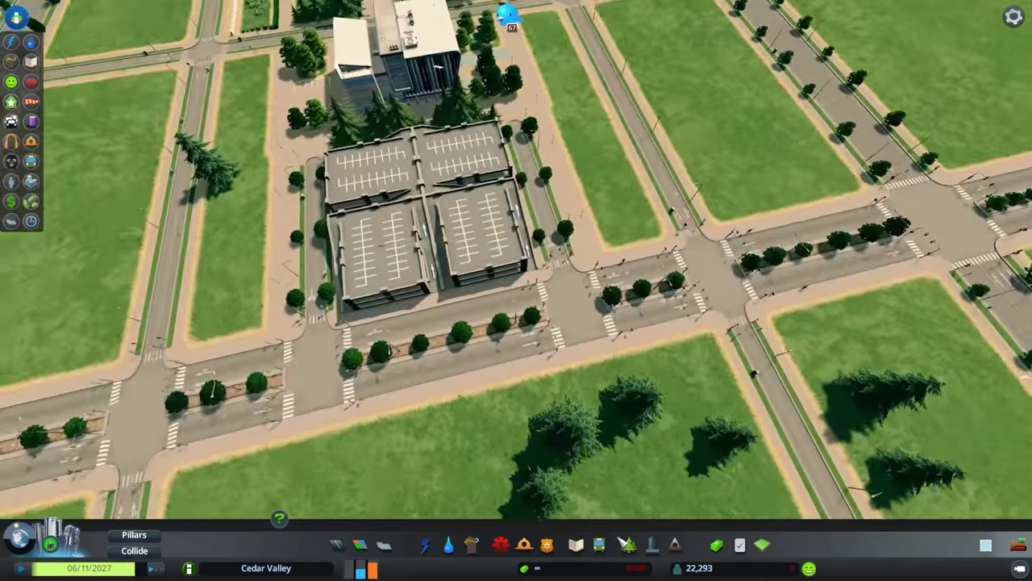
click(628, 544)
click(490, 501)
drag(365, 172, 403, 207)
key(s)
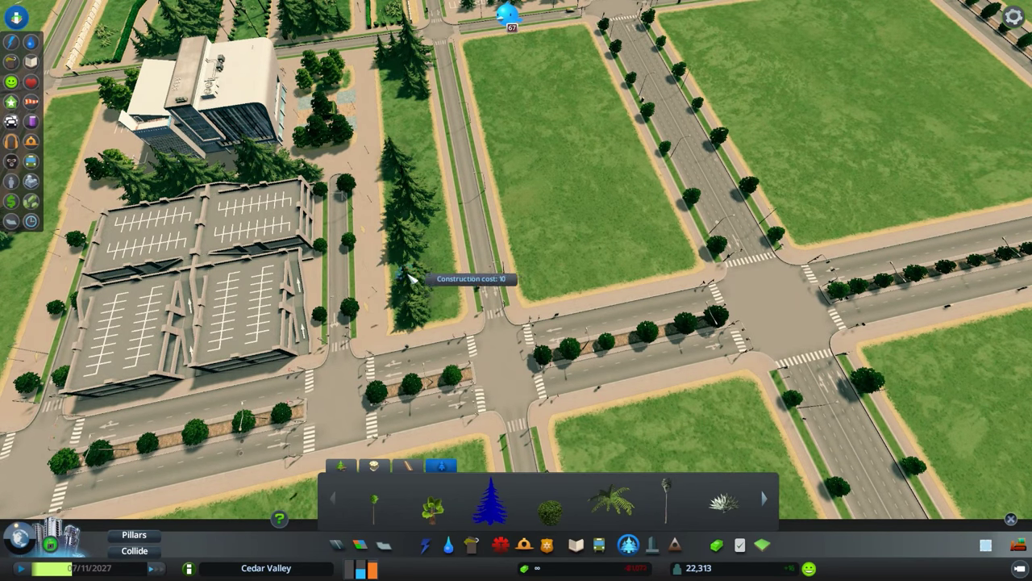
drag(407, 197, 456, 286)
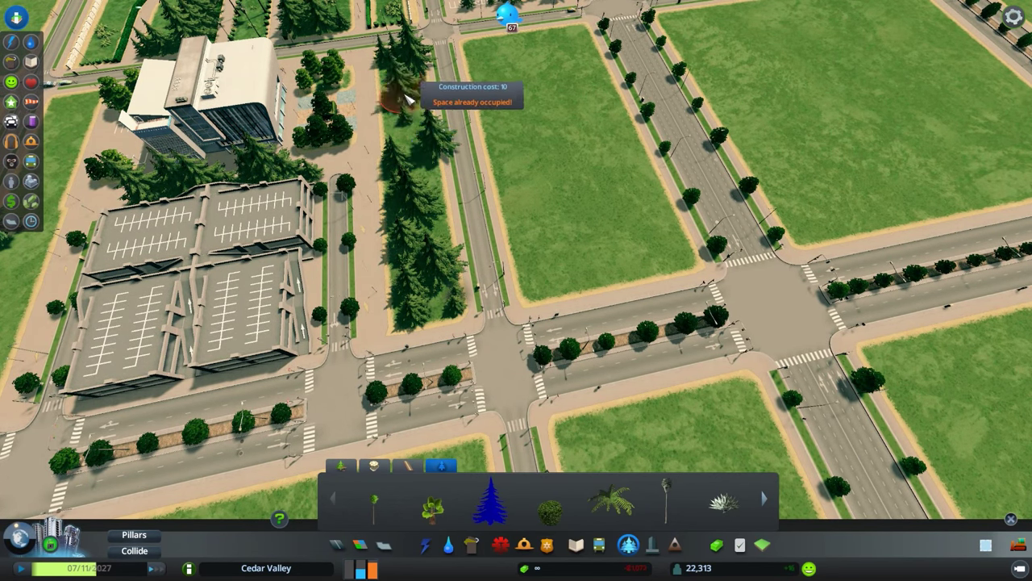
drag(409, 98, 460, 105)
key(q)
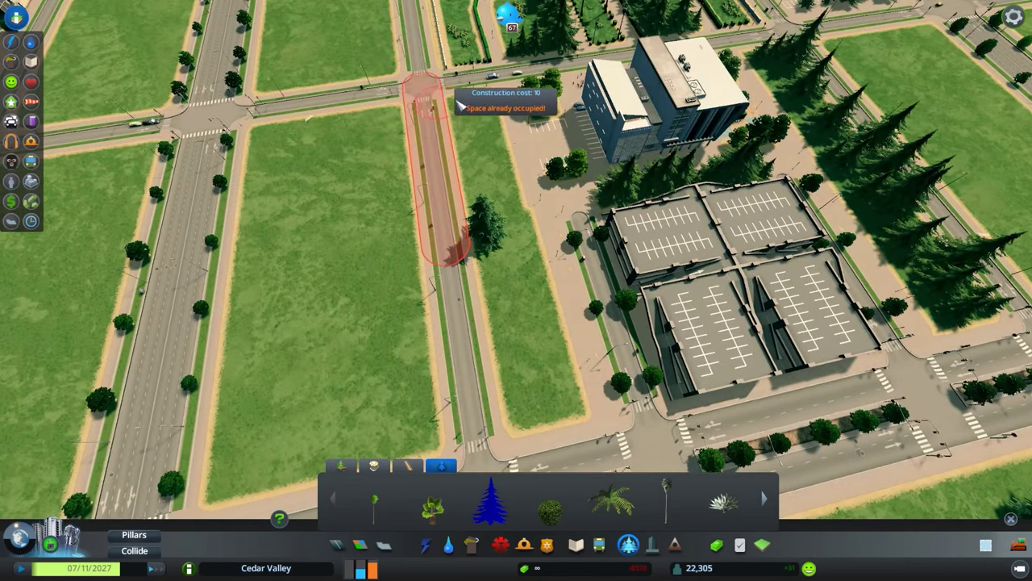
mouse_move(492, 104)
mouse_down()
mouse_move(495, 219)
mouse_move(525, 415)
mouse_move(524, 283)
mouse_up()
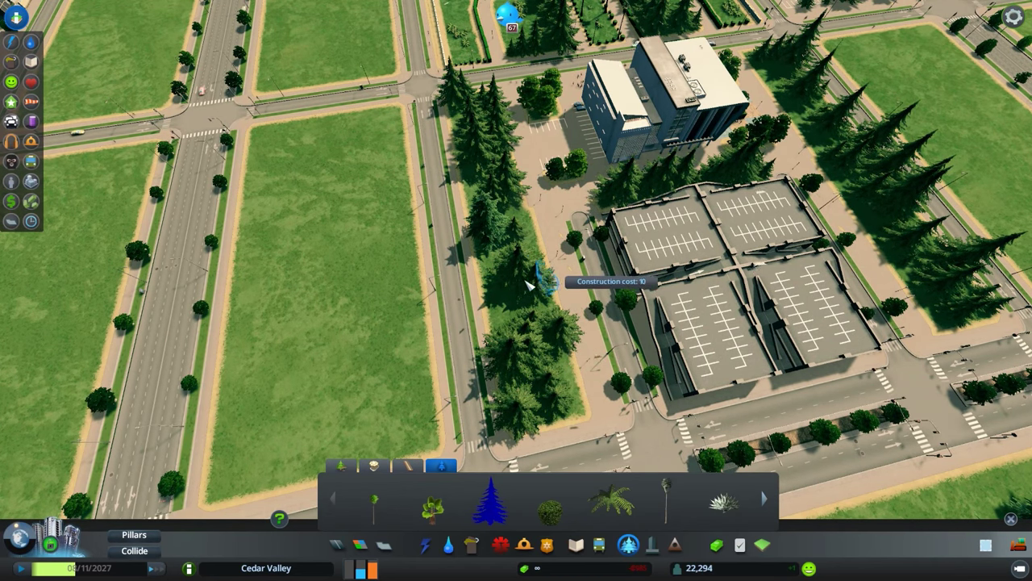
key(Escape)
scroll(533, 272, up, 3)
Step: Demolish the footpath in the grass strip and start a new footpath along it
key(b)
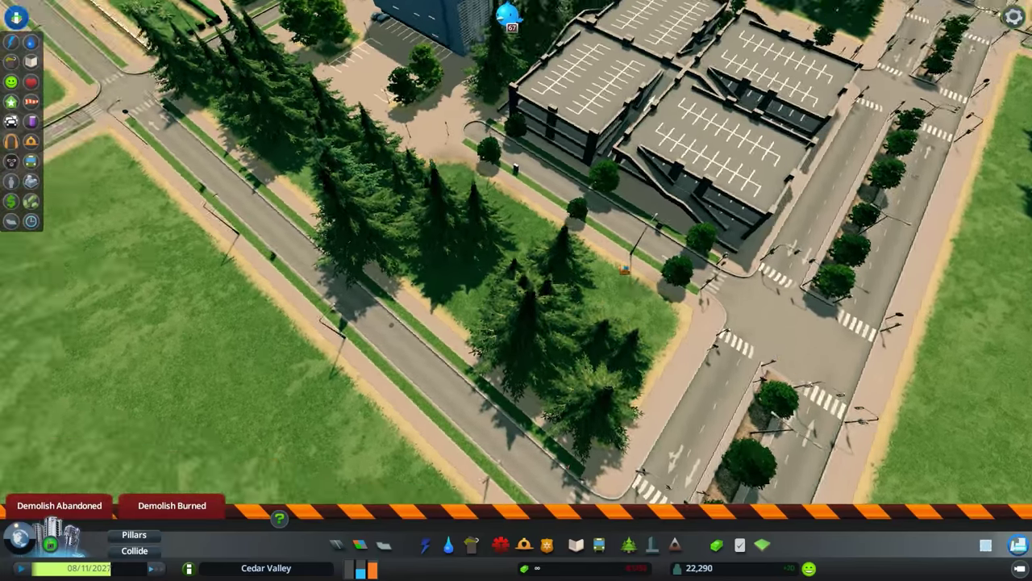
key(e)
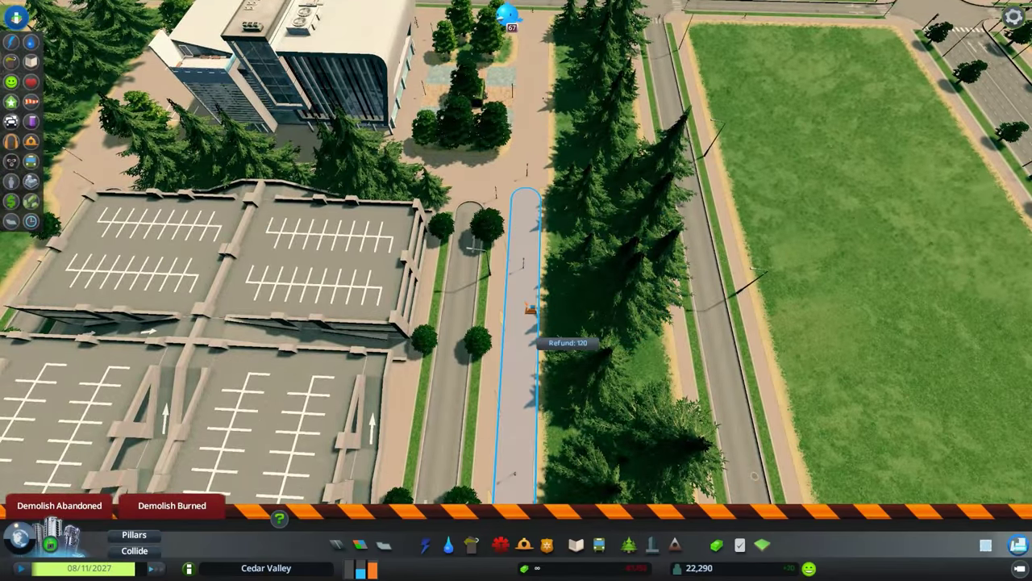
click(531, 309)
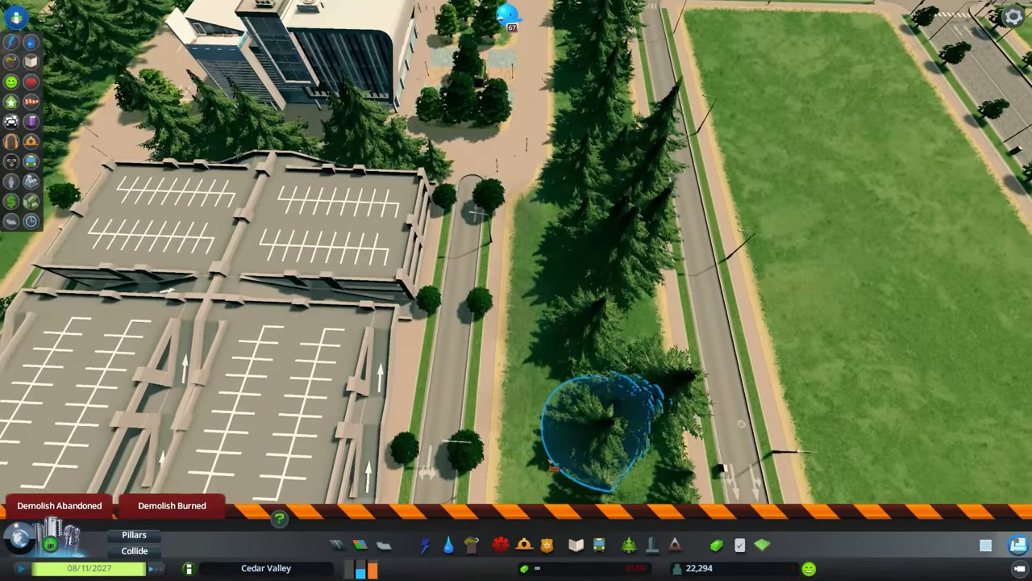
click(628, 545)
click(407, 467)
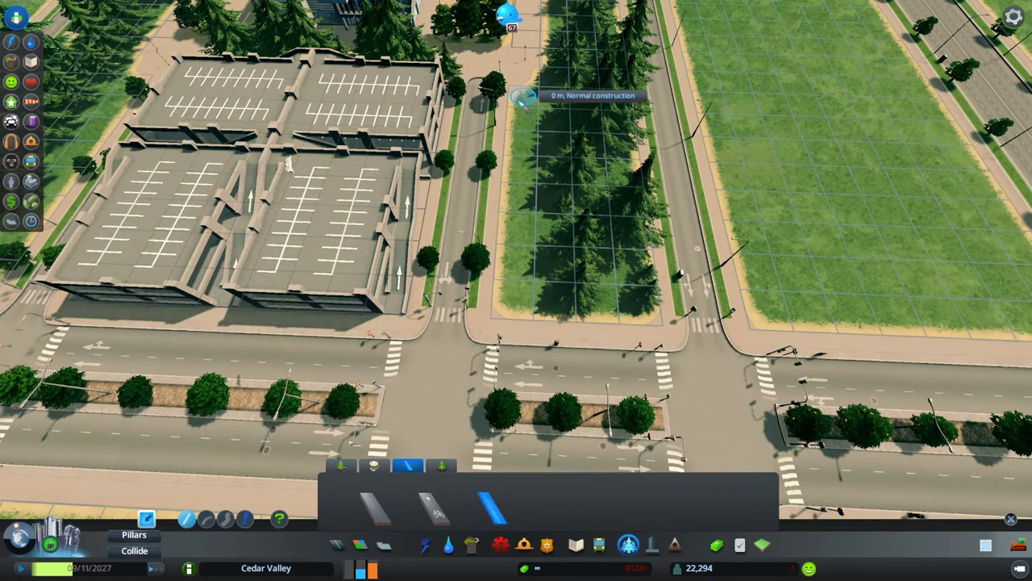
click(519, 95)
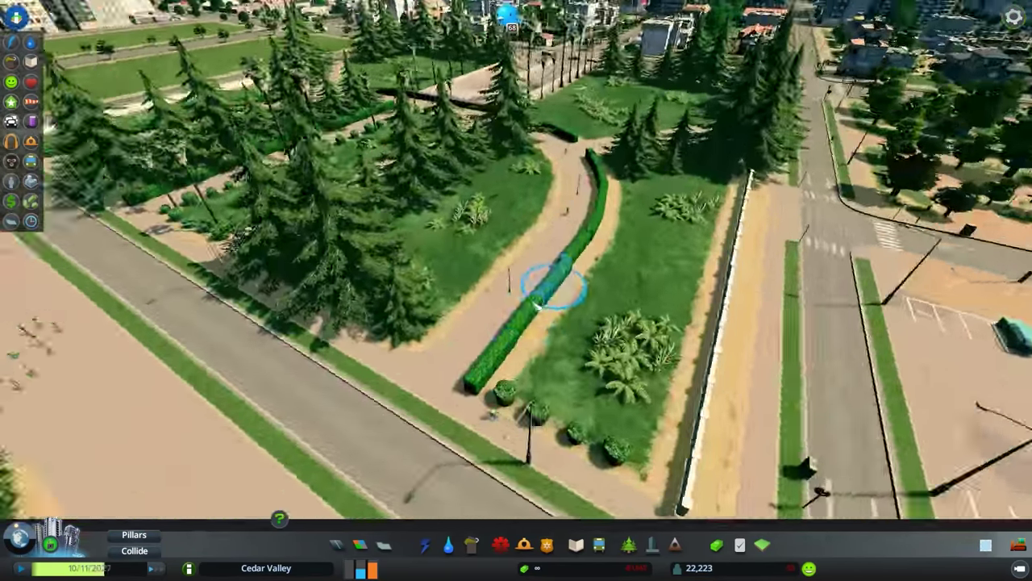
scroll(483, 312, down, 10)
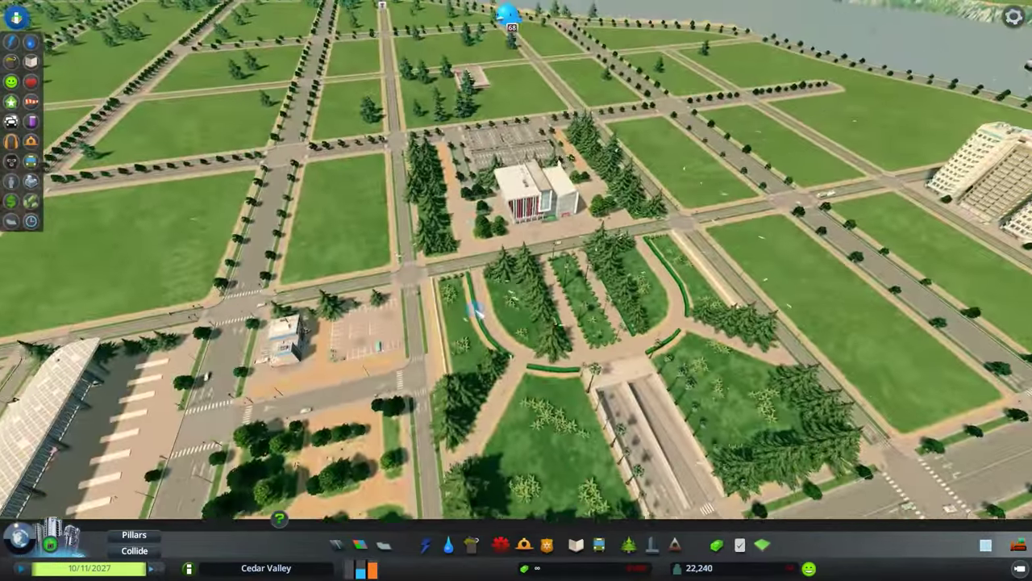
scroll(475, 309, down, 3)
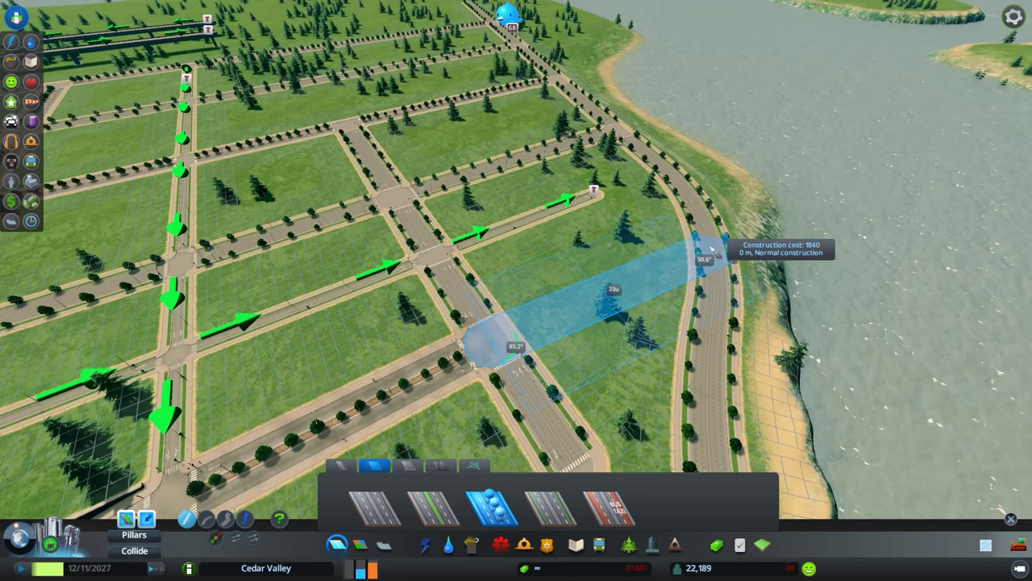
key(Escape)
scroll(700, 270, down, 3)
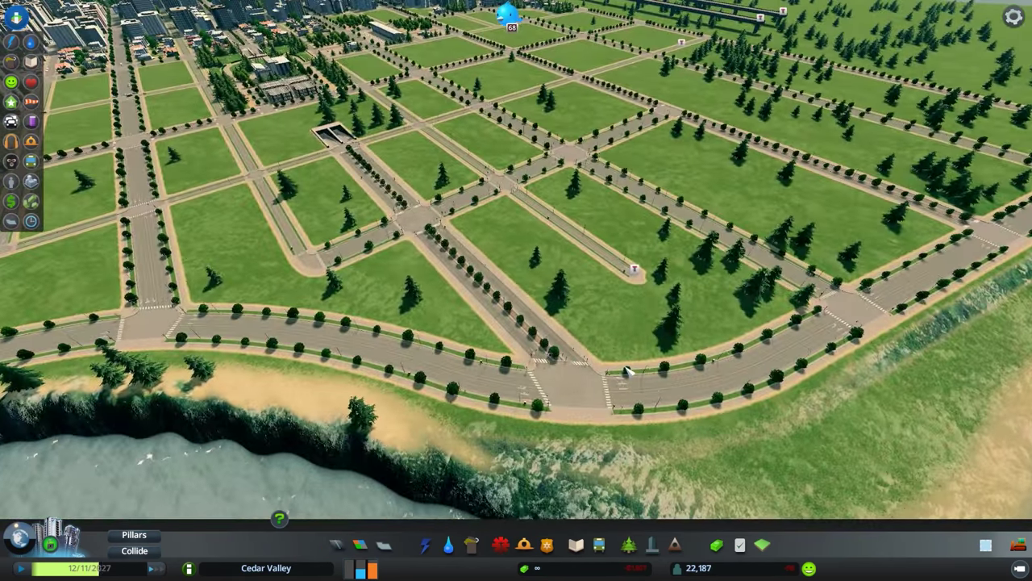
scroll(629, 369, up, 4)
scroll(629, 368, down, 3)
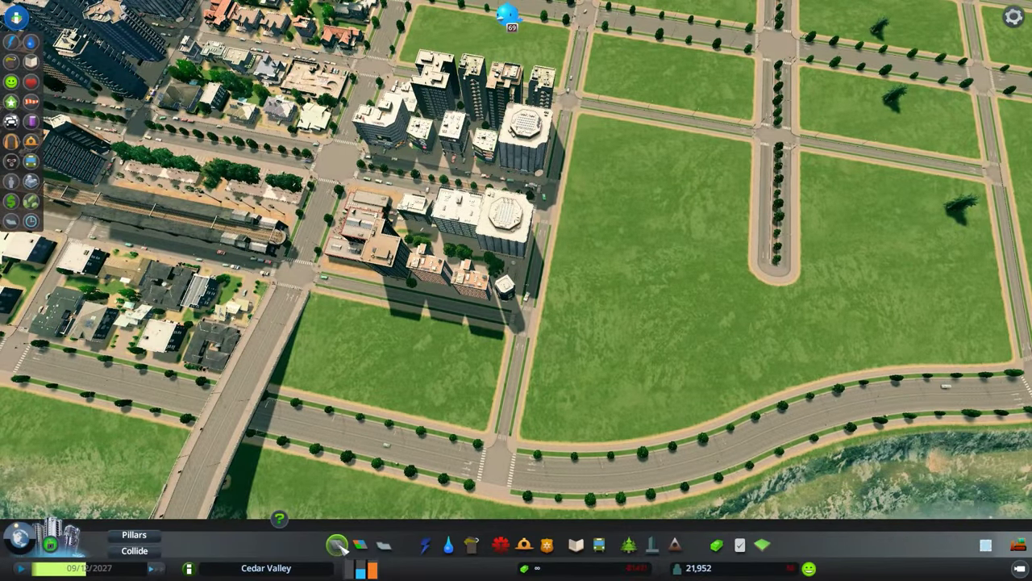
Step: Select the high school among the towers and start relocating it
click(337, 546)
click(359, 230)
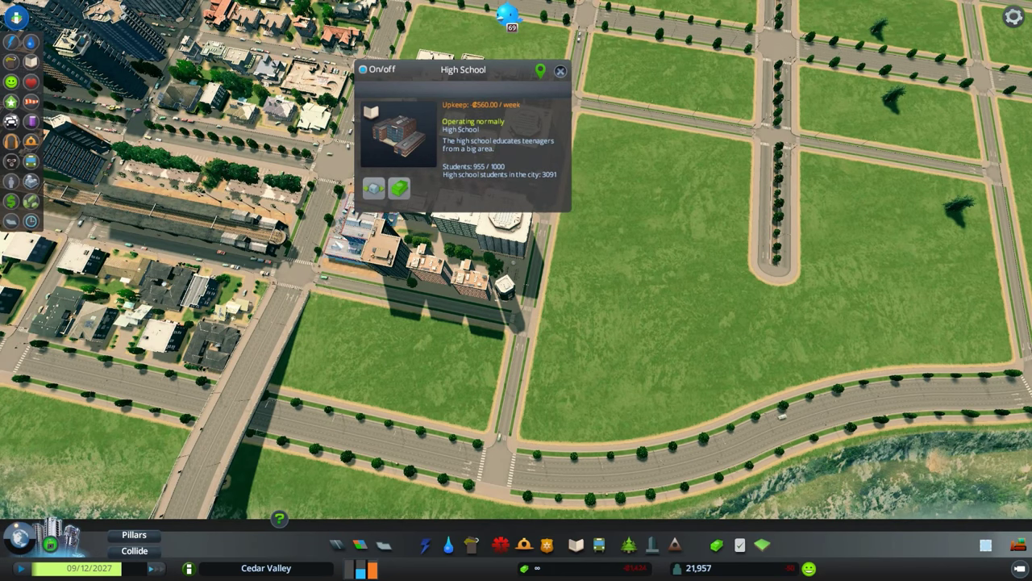
key(a)
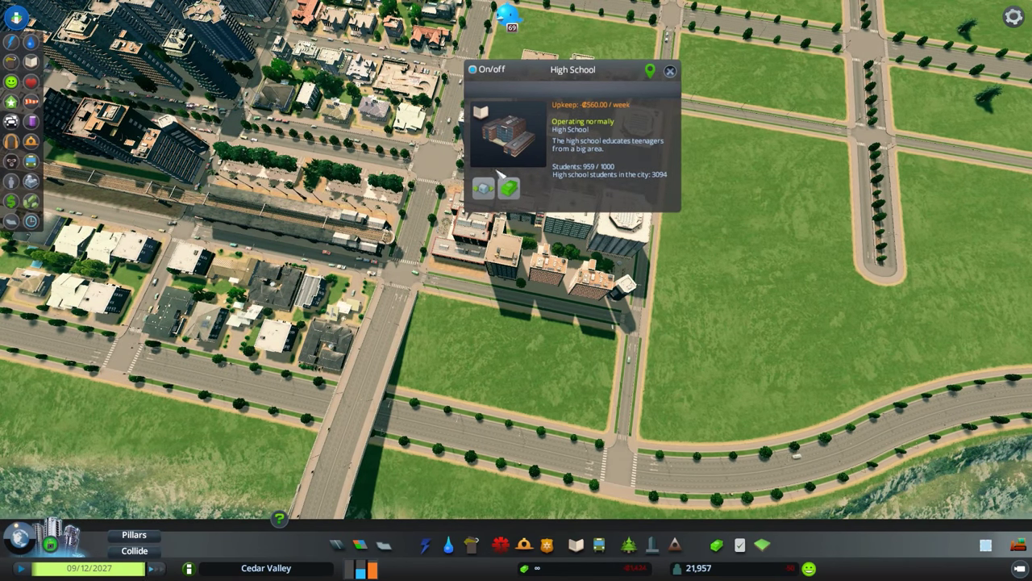
click(484, 188)
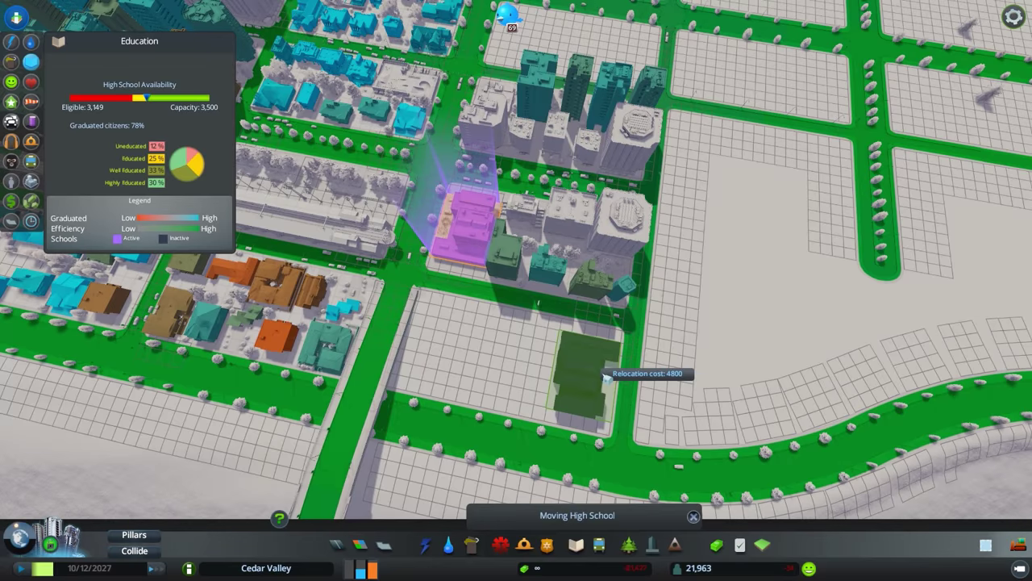
Step: Drop the high school onto the southern grassy block beside the avenue
key(d)
key(w)
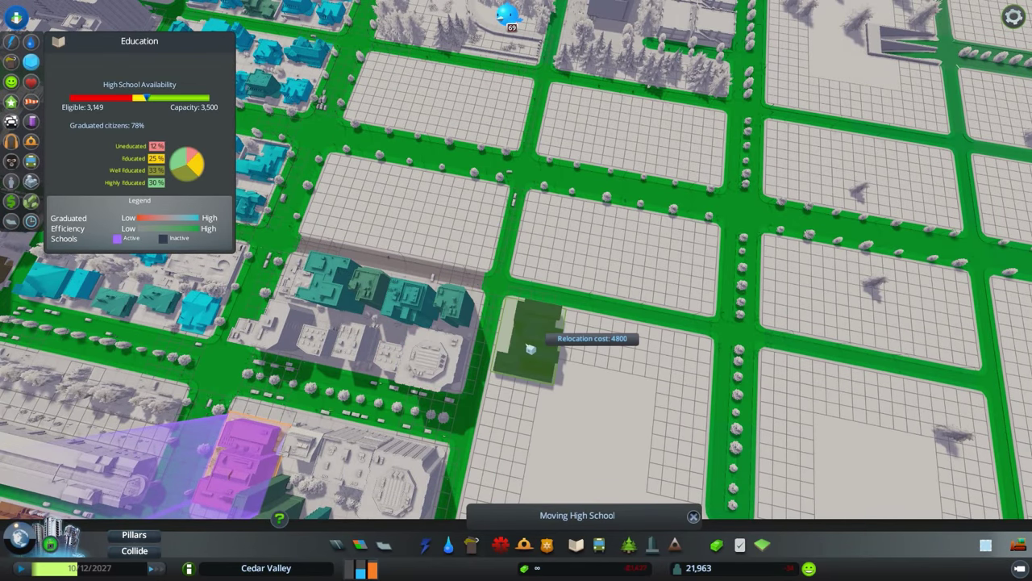
key(s)
key(w)
scroll(668, 293, up, 2)
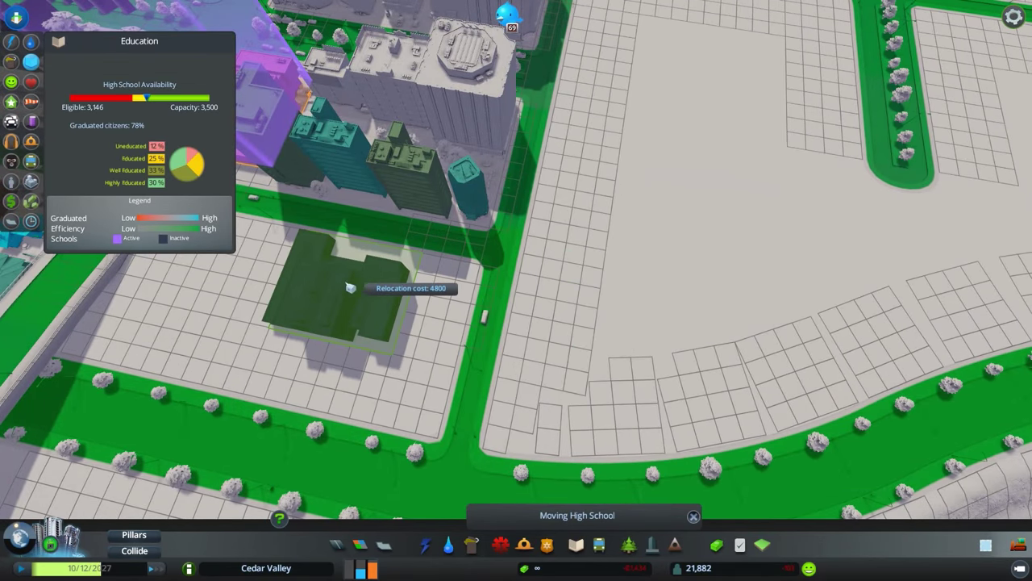
scroll(488, 329, up, 2)
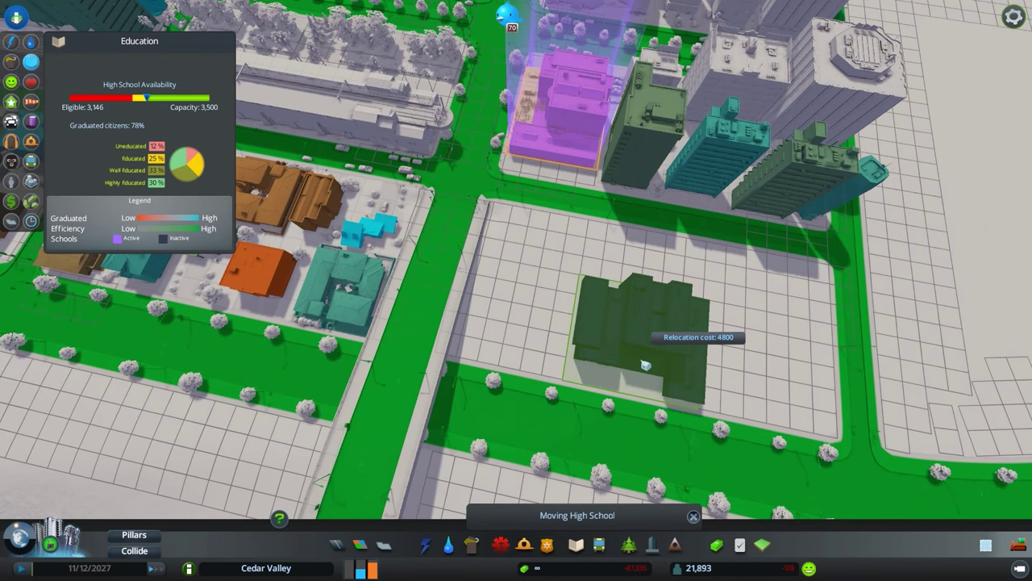
key(d)
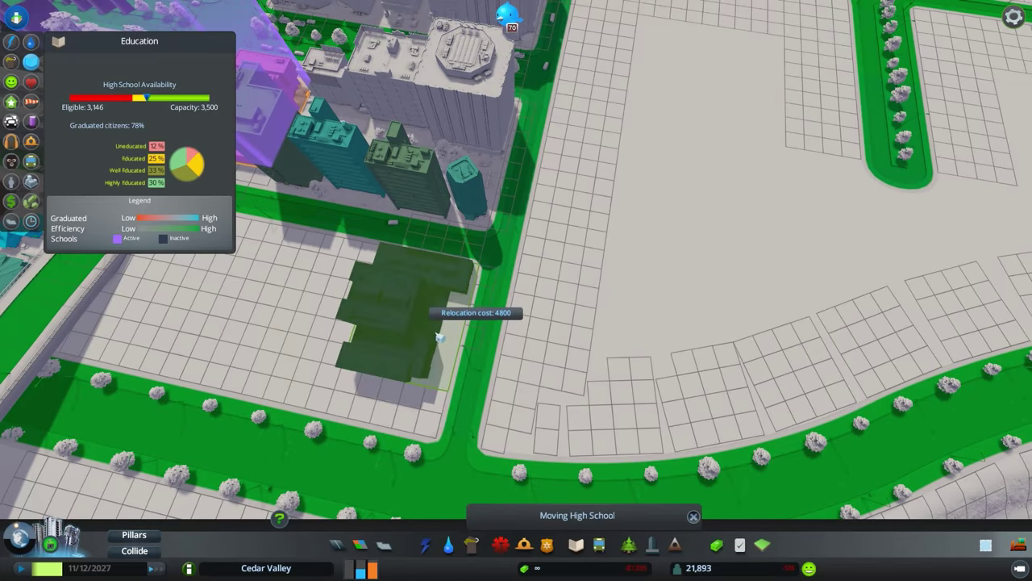
click(440, 337)
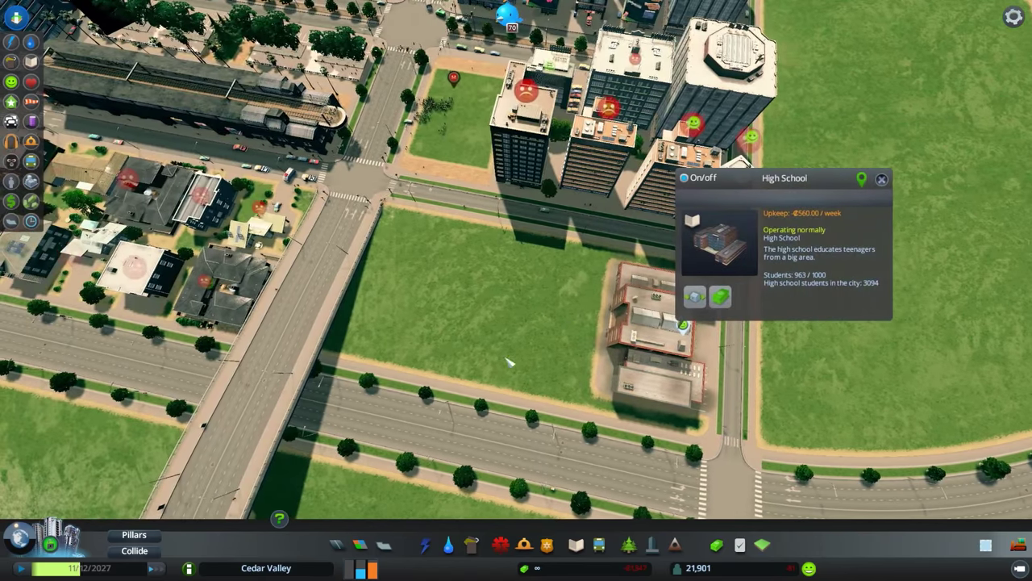
key(b)
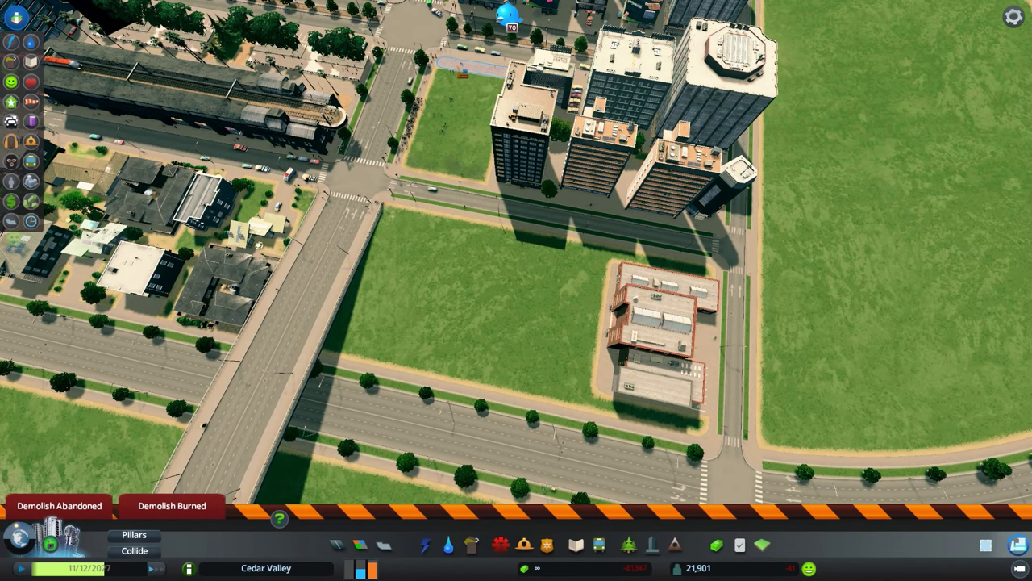
scroll(483, 482, up, 5)
key(l)
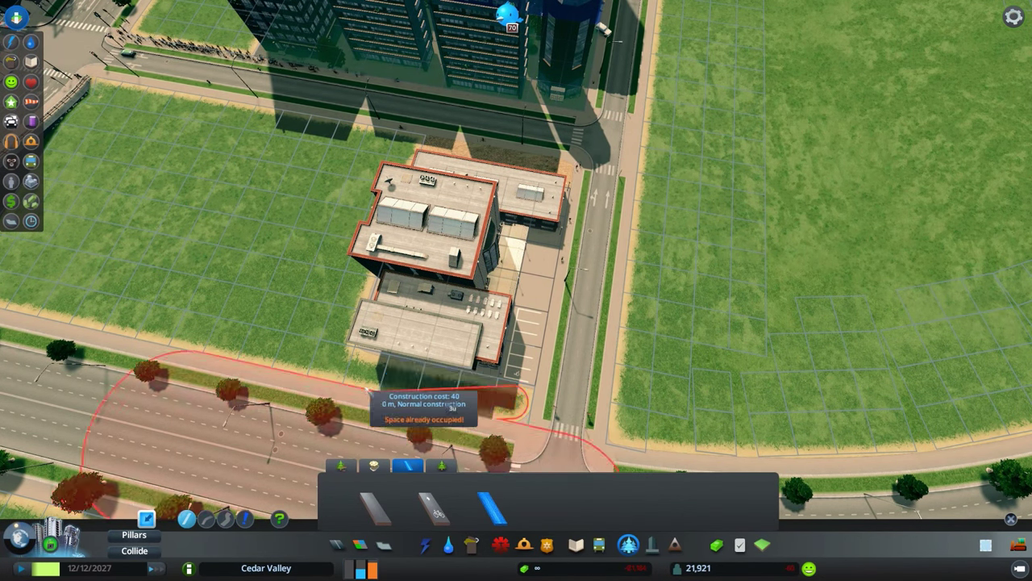
scroll(384, 360, down, 2)
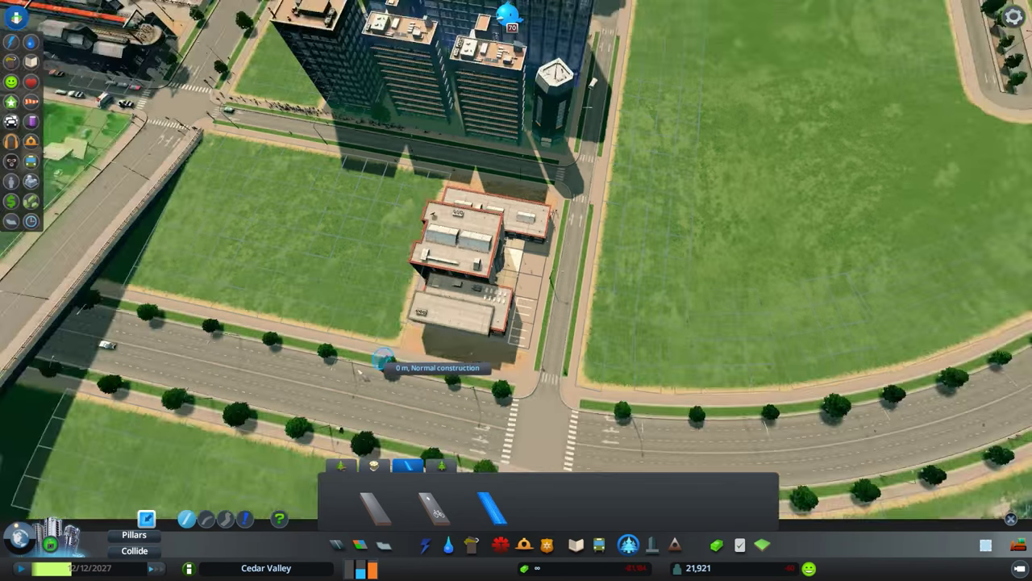
scroll(384, 360, down, 3)
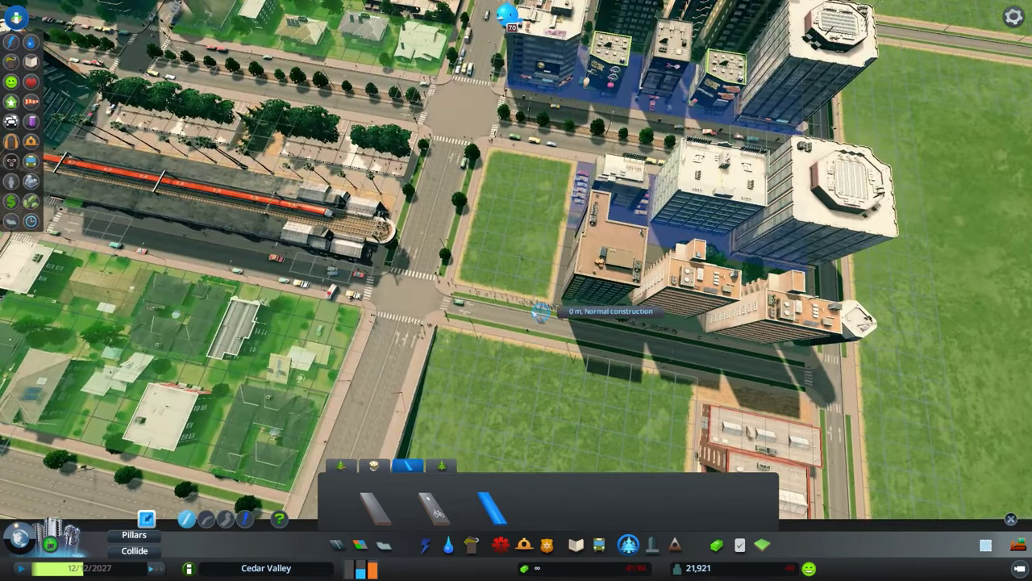
scroll(525, 288, up, 2)
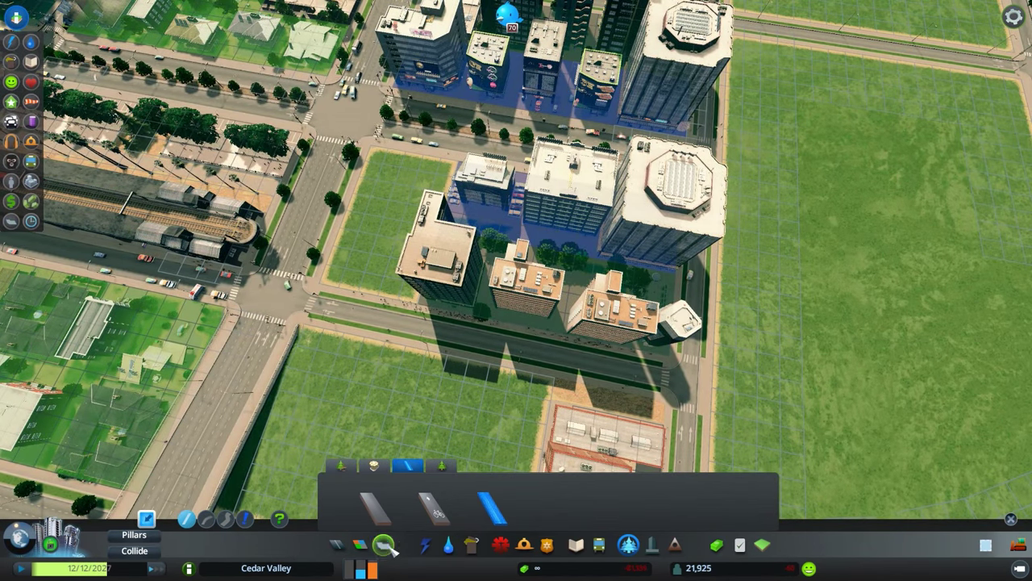
Step: Dezone the high-density commercial tower block north of the school
click(363, 545)
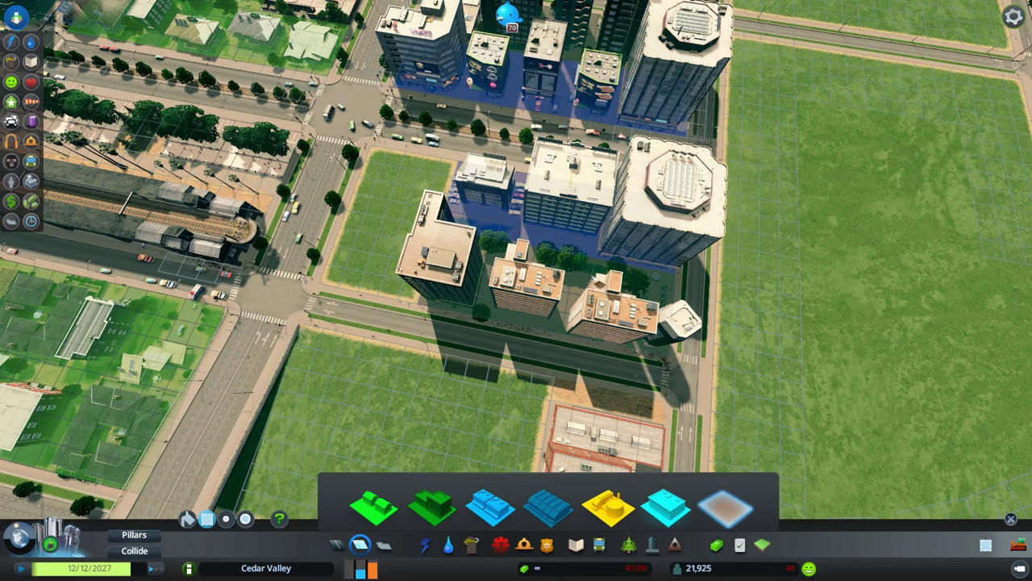
drag(524, 161, 669, 339)
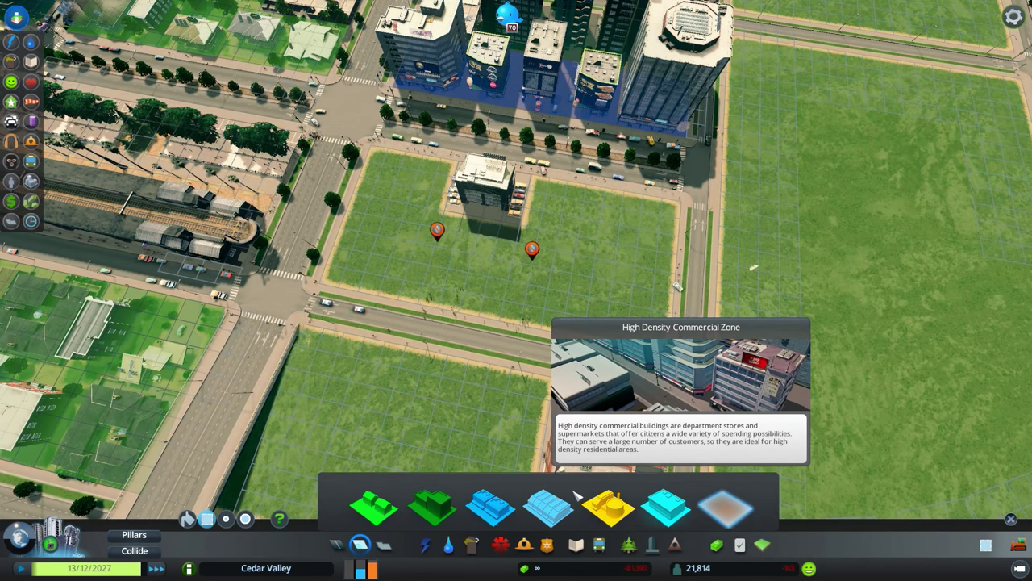
click(637, 540)
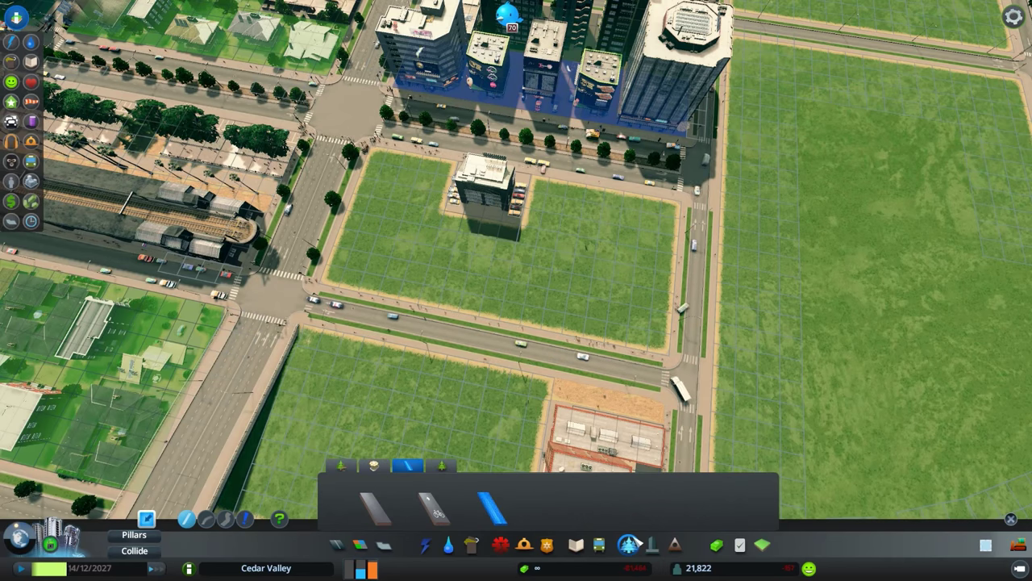
click(600, 545)
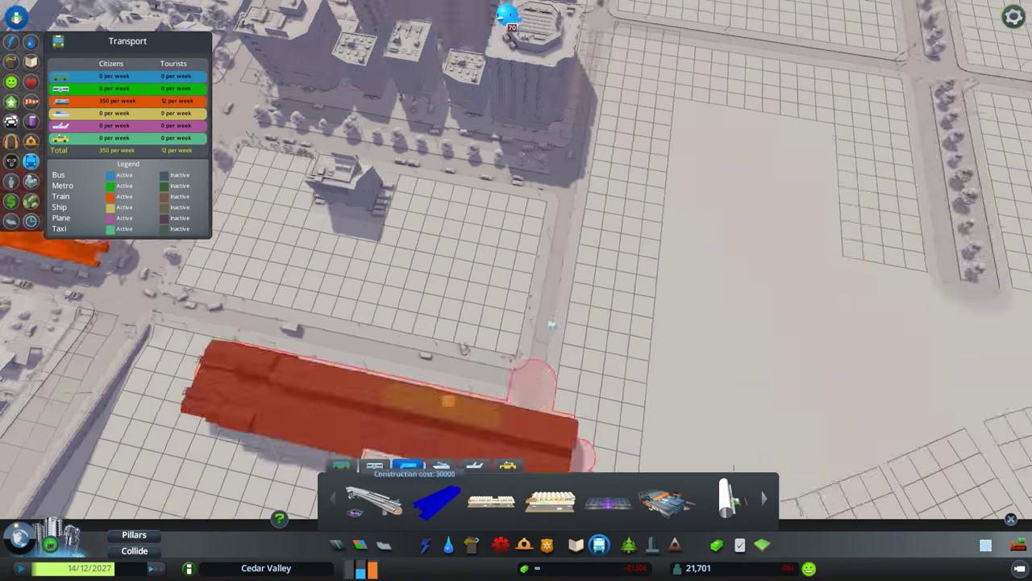
scroll(242, 222, down, 5)
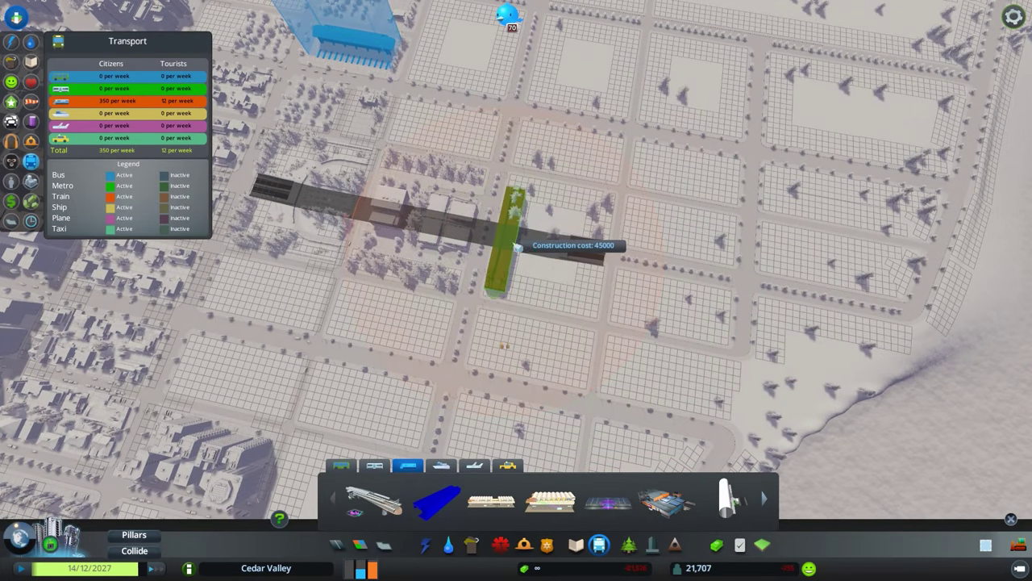
Step: Place the train station on the grassy block east of the parking lots
key(Escape)
scroll(475, 228, up, 3)
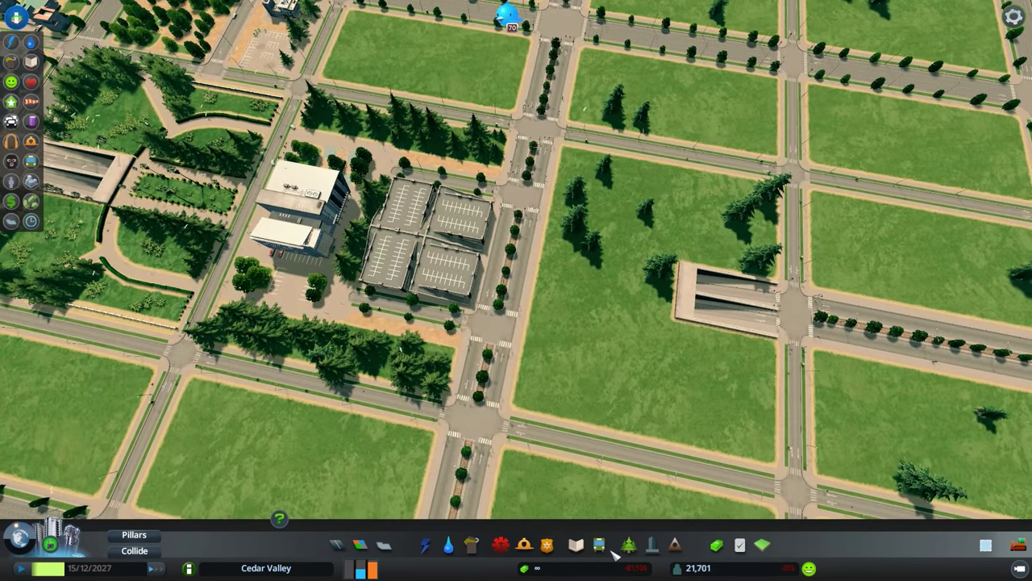
click(612, 552)
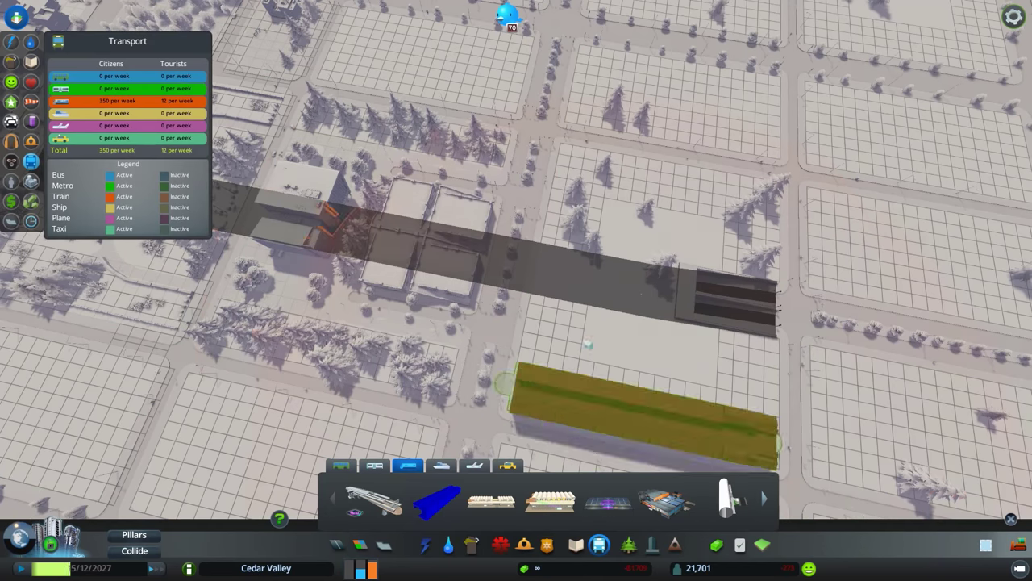
click(587, 280)
key(s)
scroll(726, 500, down, 2)
scroll(726, 500, down, 2)
click(685, 502)
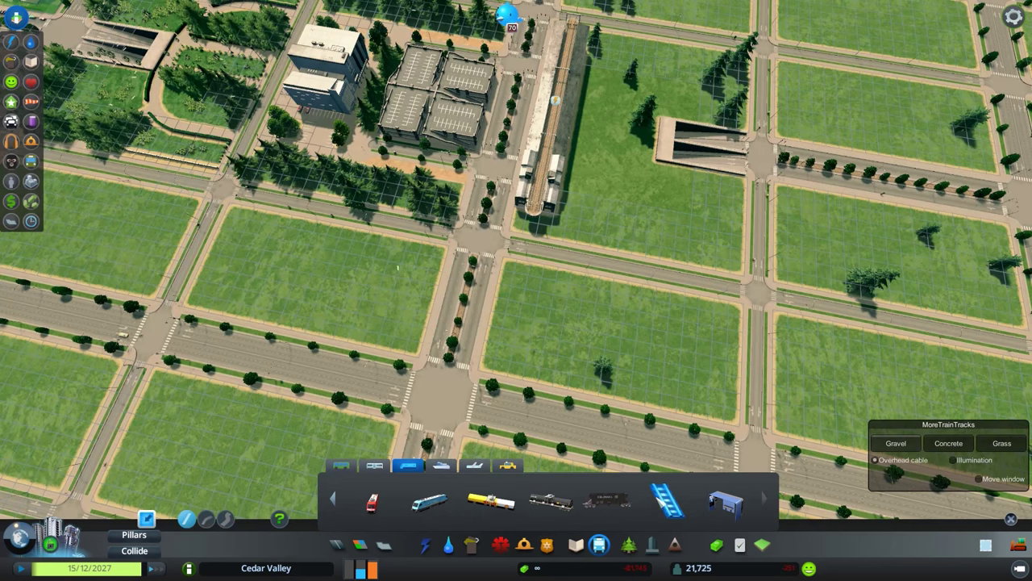
scroll(533, 211, down, 5)
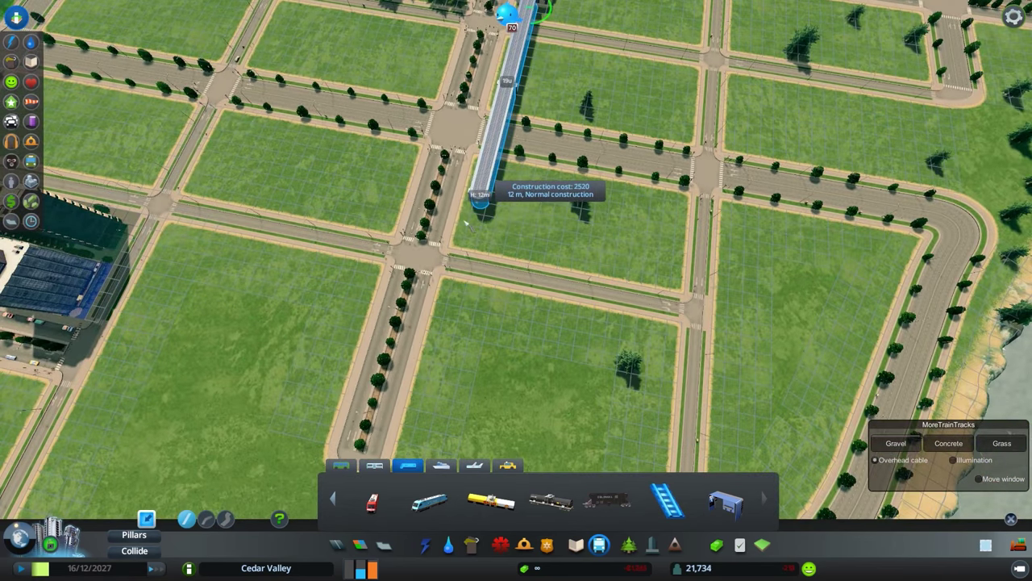
scroll(476, 226, up, 5)
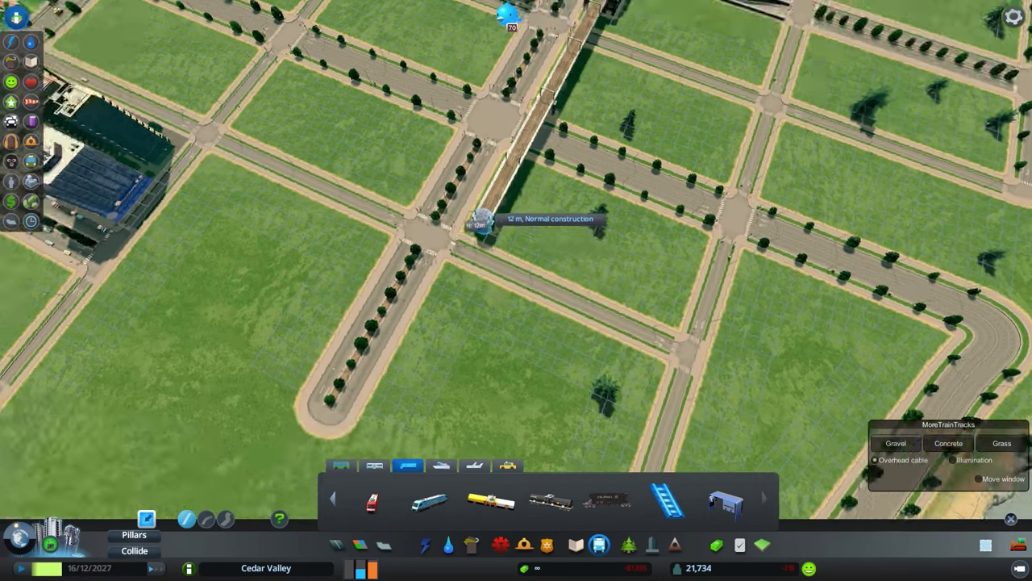
key(a)
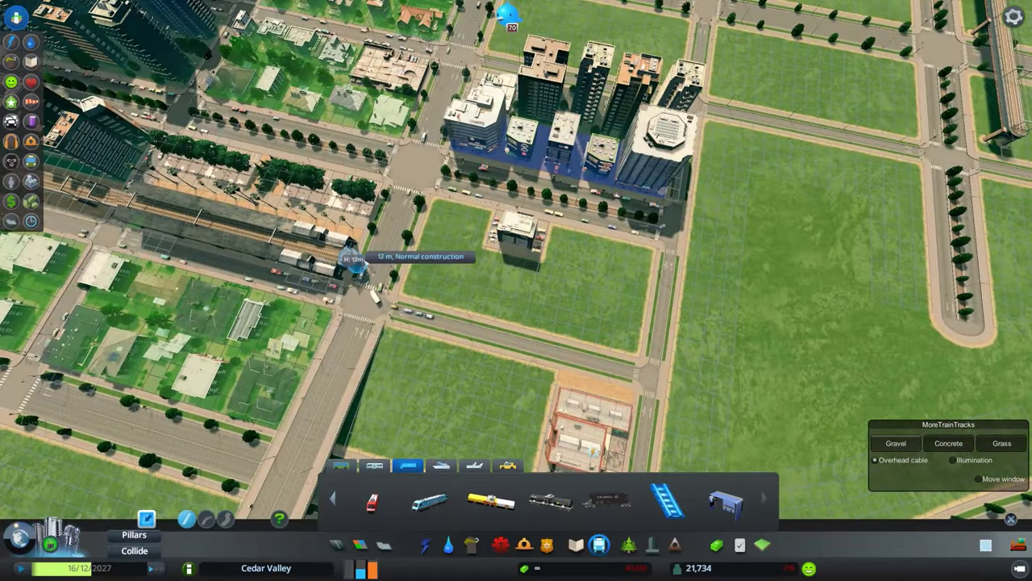
click(359, 257)
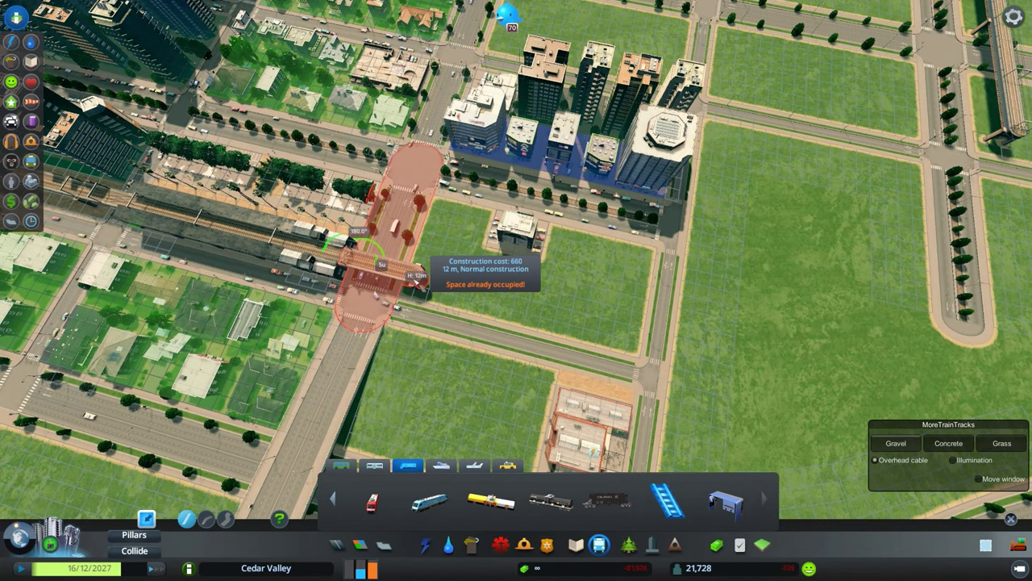
right_click(395, 274)
key(b)
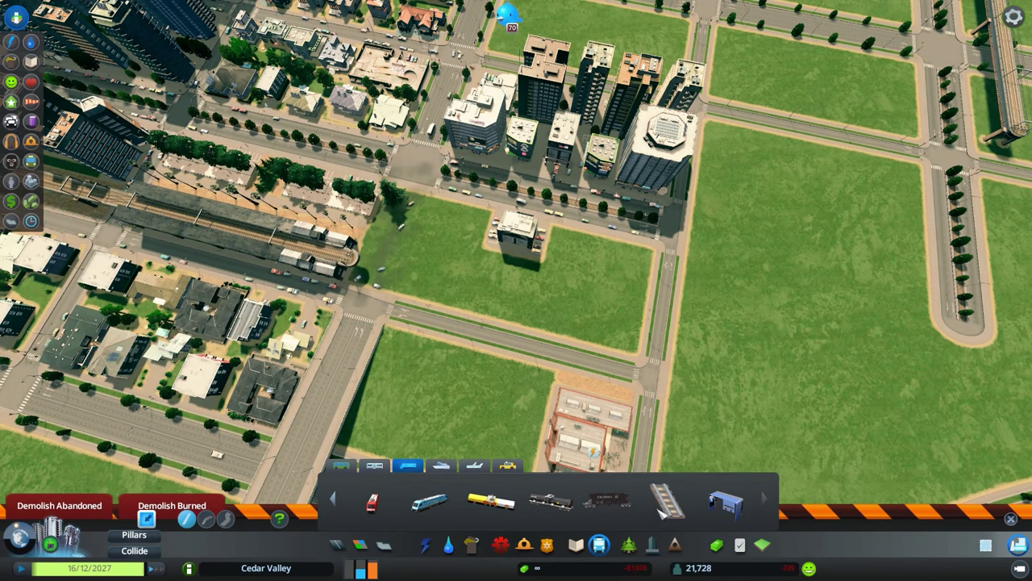
click(666, 502)
click(351, 262)
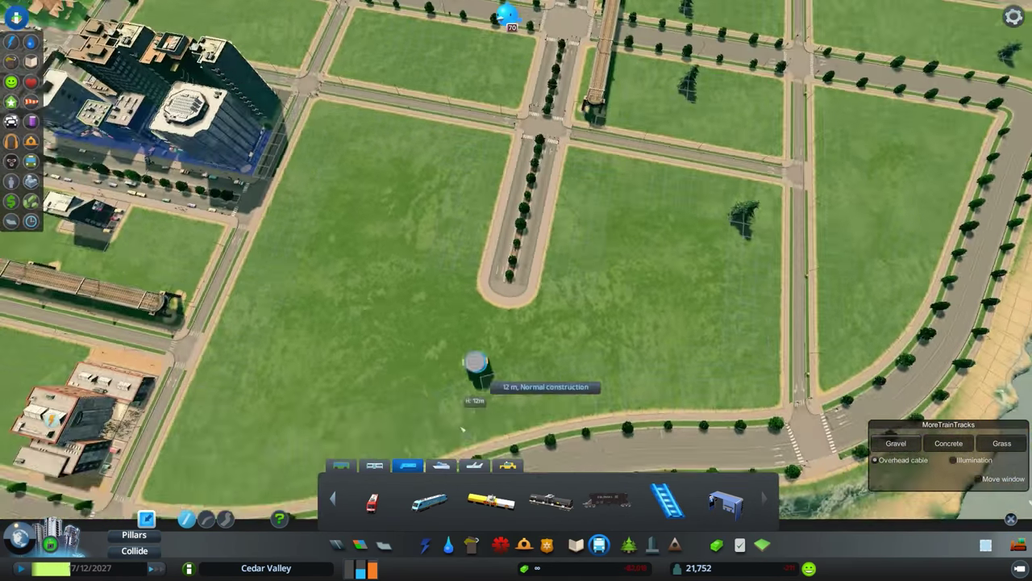
key(b)
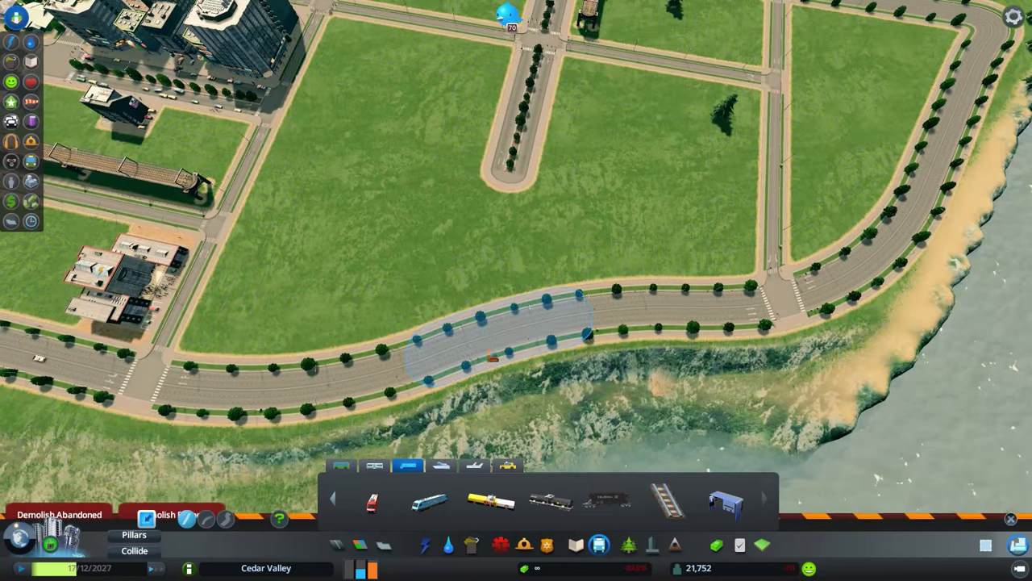
drag(491, 353, 388, 355)
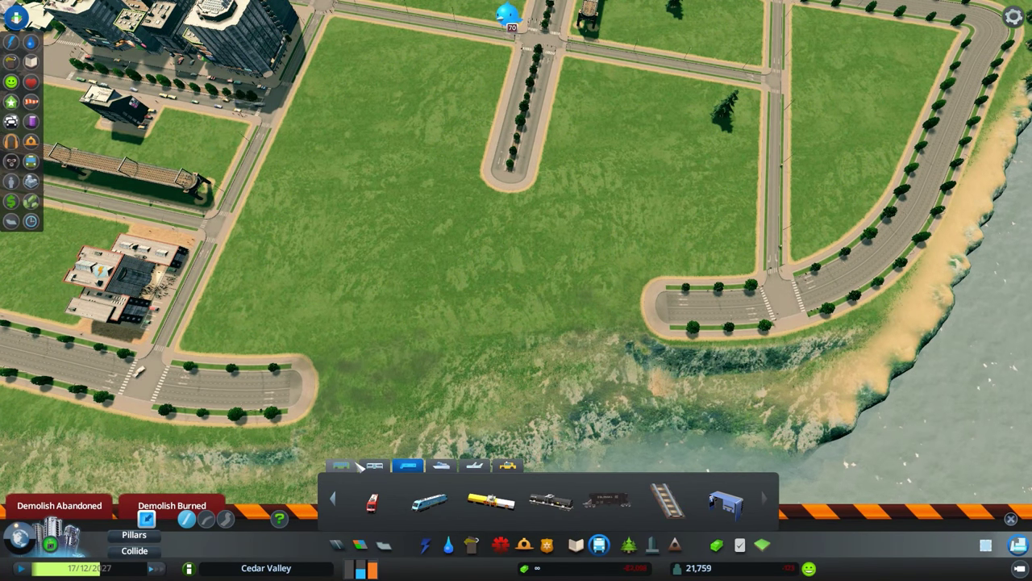
click(337, 544)
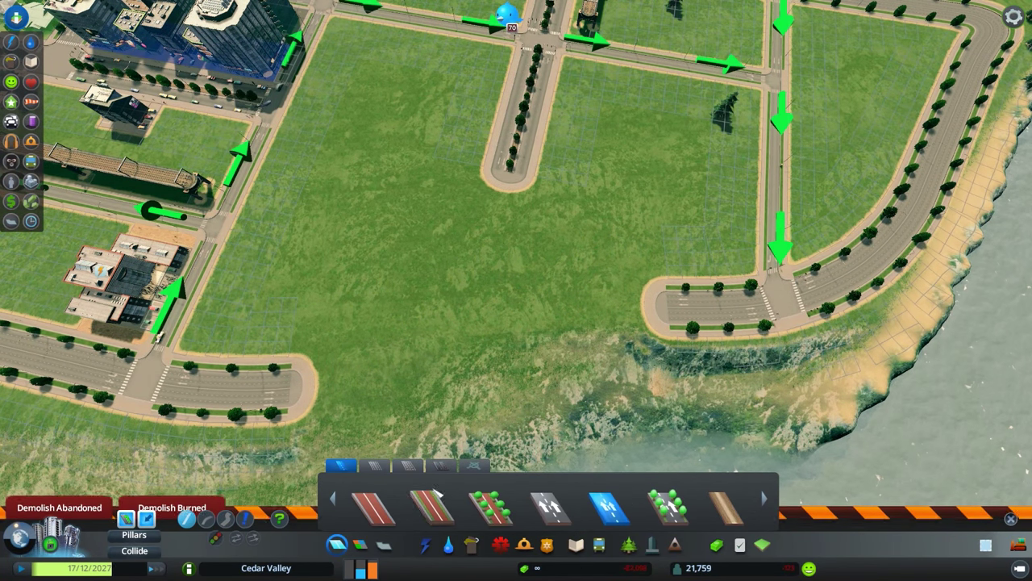
click(375, 466)
click(508, 169)
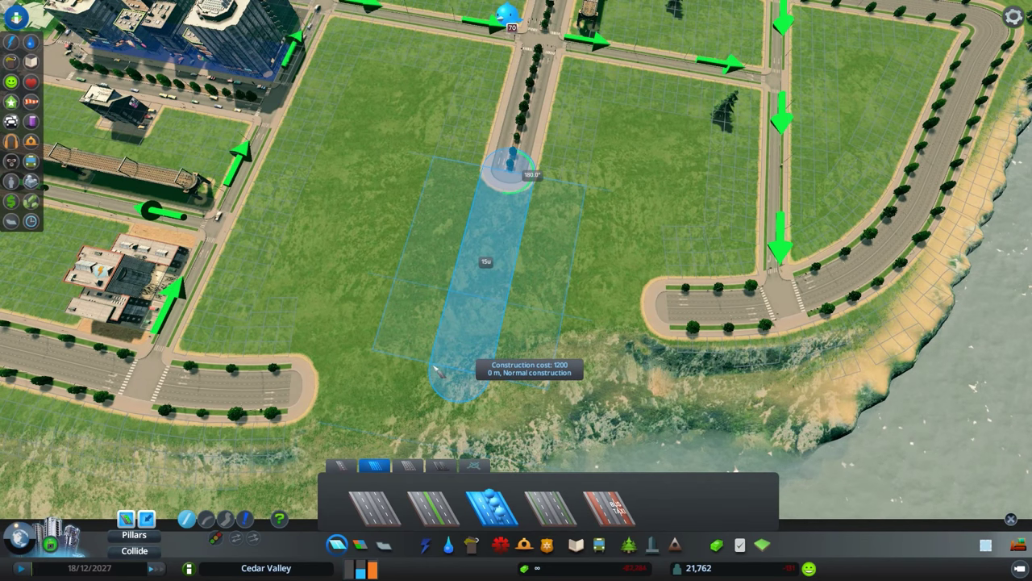
click(449, 355)
scroll(433, 353, down, 3)
key(b)
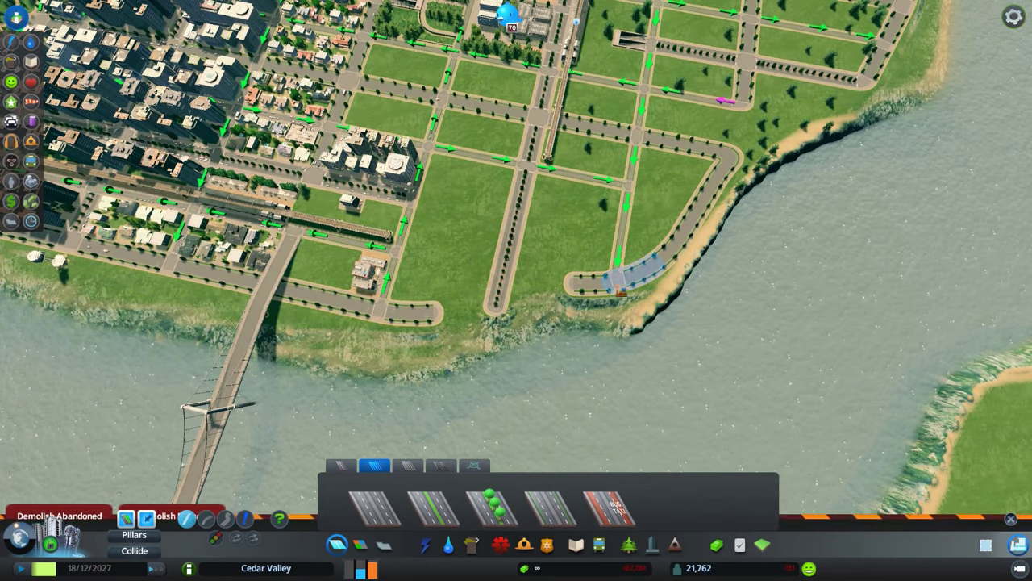
click(625, 278)
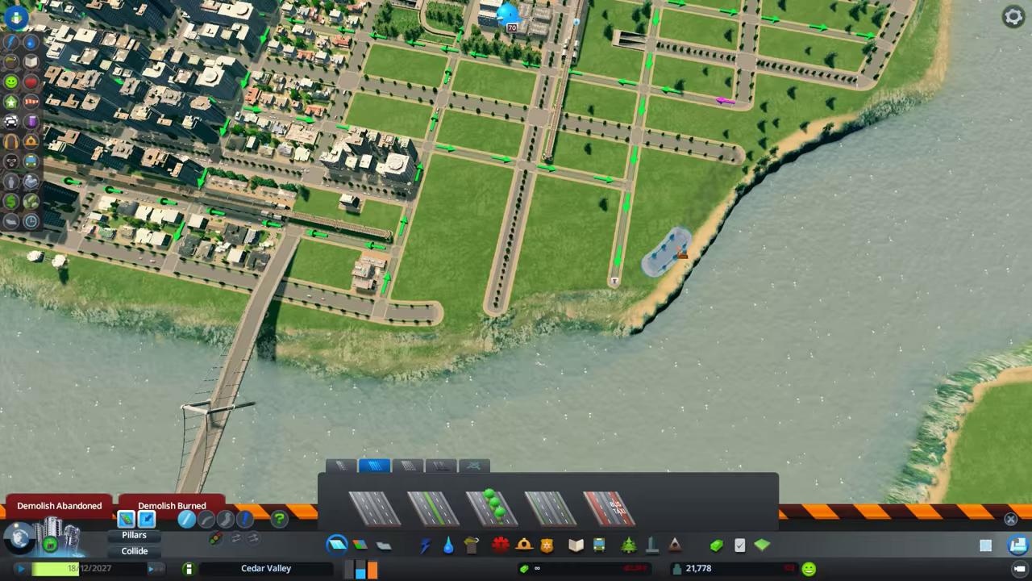
key(w)
key(d)
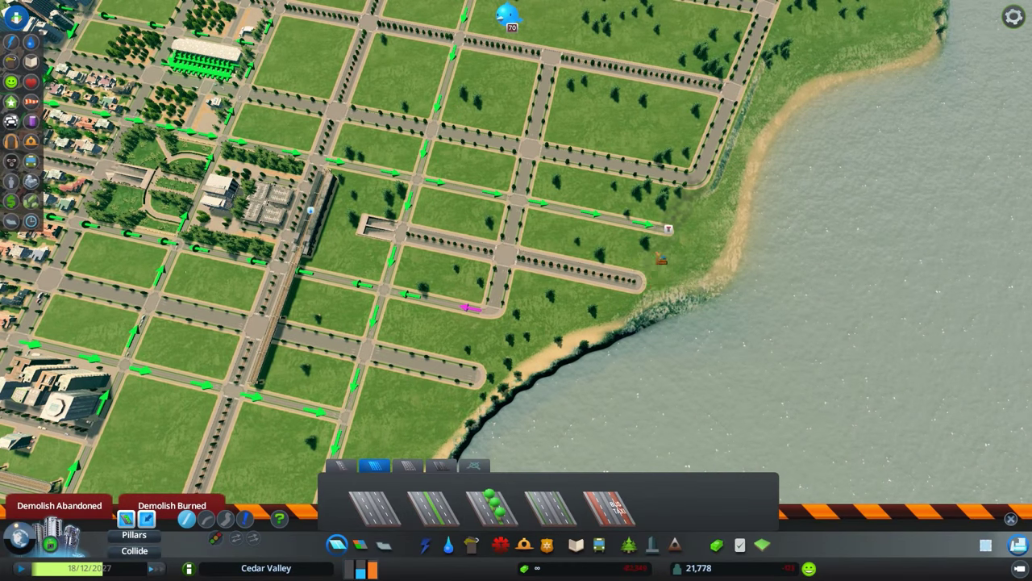
scroll(662, 258, down, 3)
scroll(595, 295, up, 3)
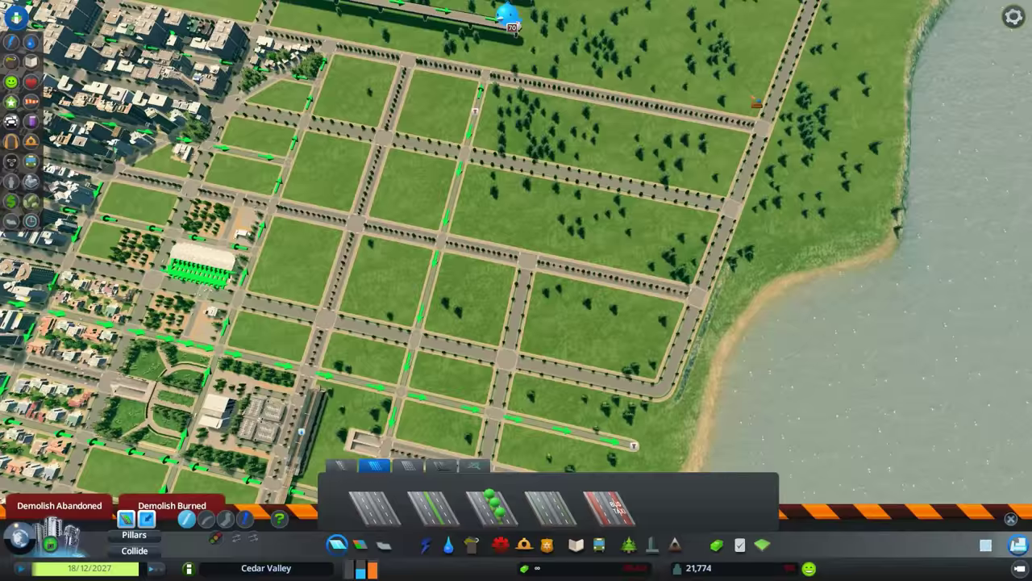
key(s)
key(a)
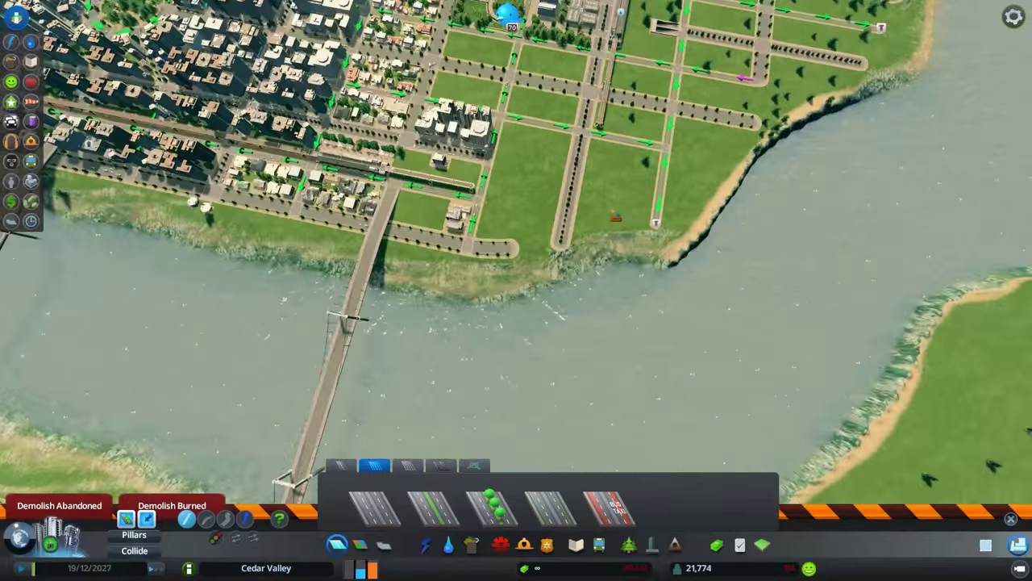
scroll(596, 170, up, 3)
scroll(500, 242, up, 3)
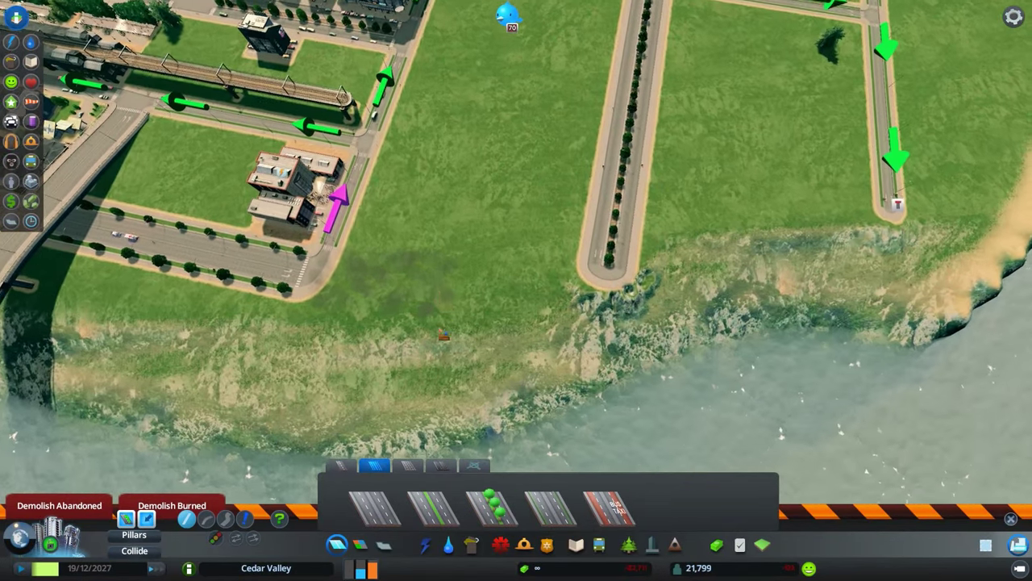
key(w)
Step: Build an elevated track segment eastward from the elevated rail end
click(599, 545)
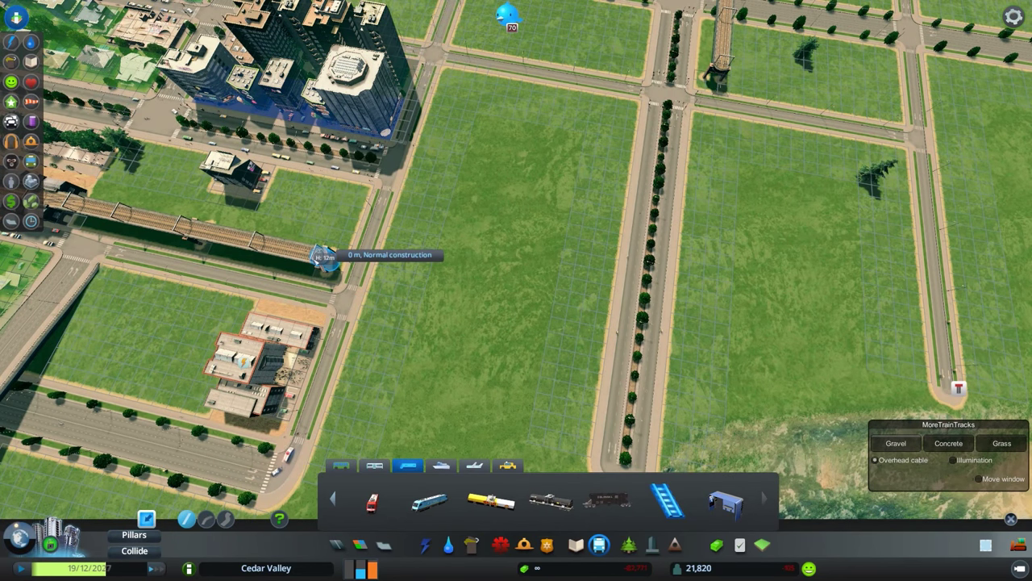
click(322, 256)
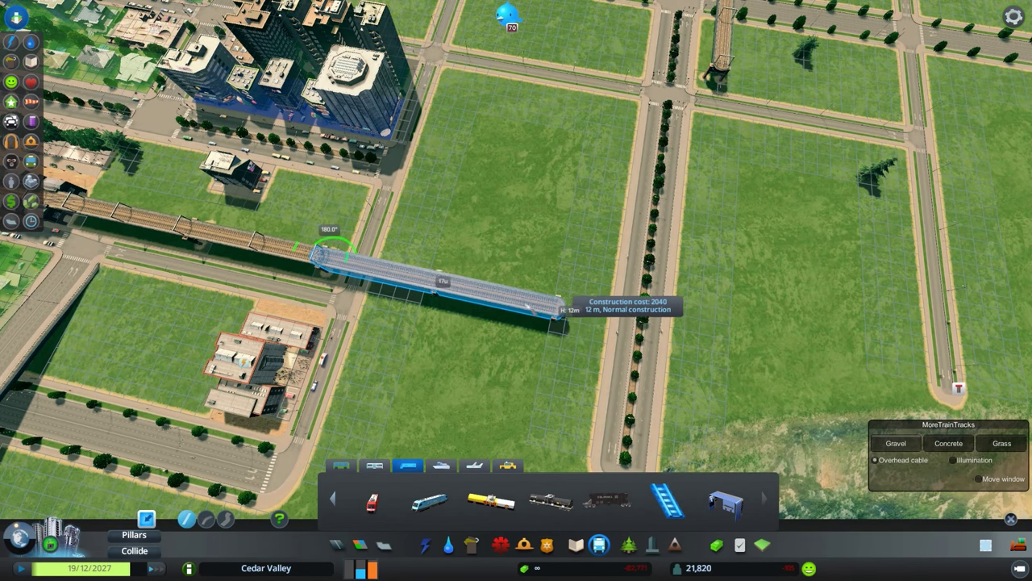
right_click(475, 295)
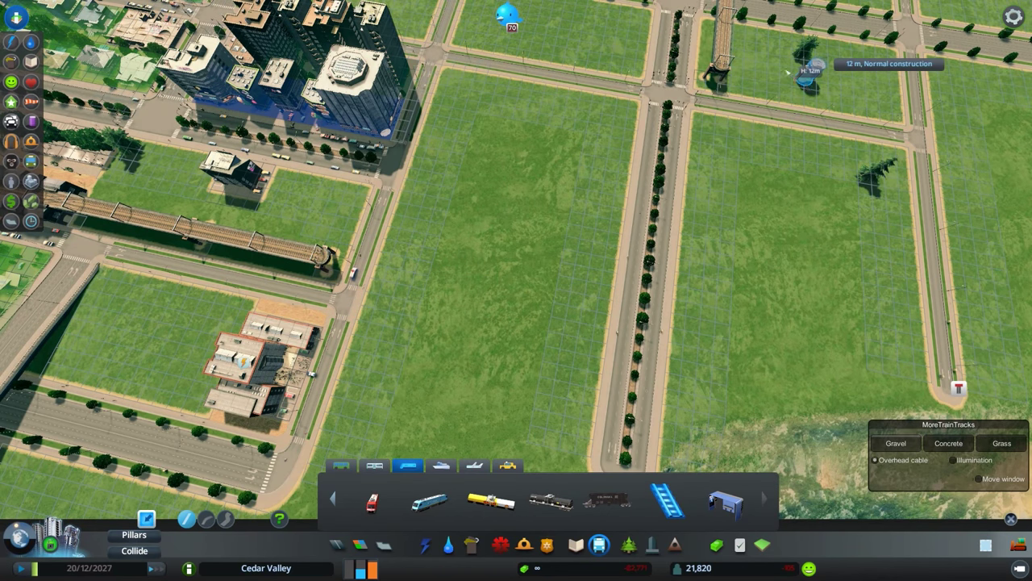
click(719, 70)
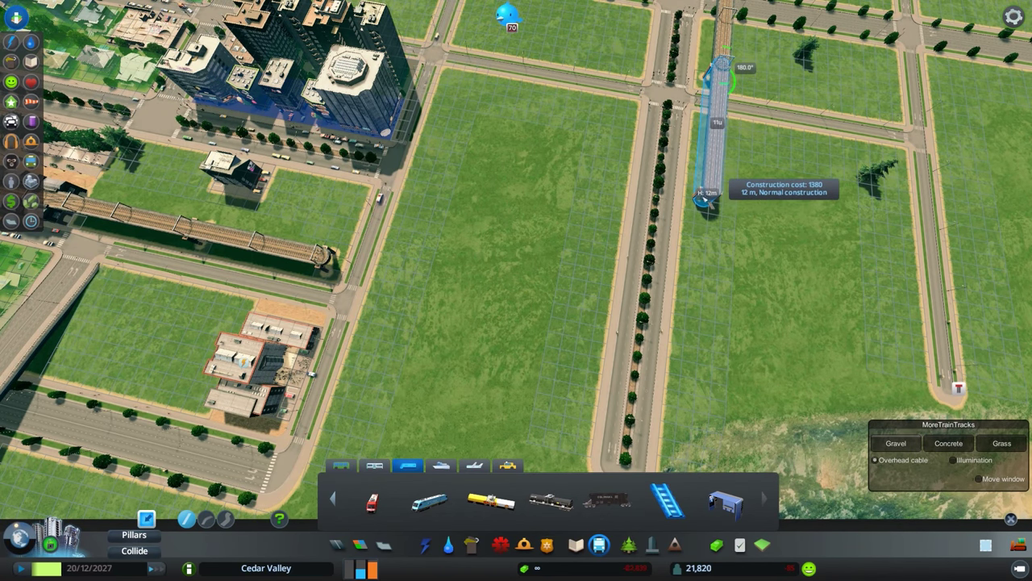
key(q)
click(343, 393)
click(517, 318)
Step: Start a curved elevated track from the extended end toward the avenue
key(d)
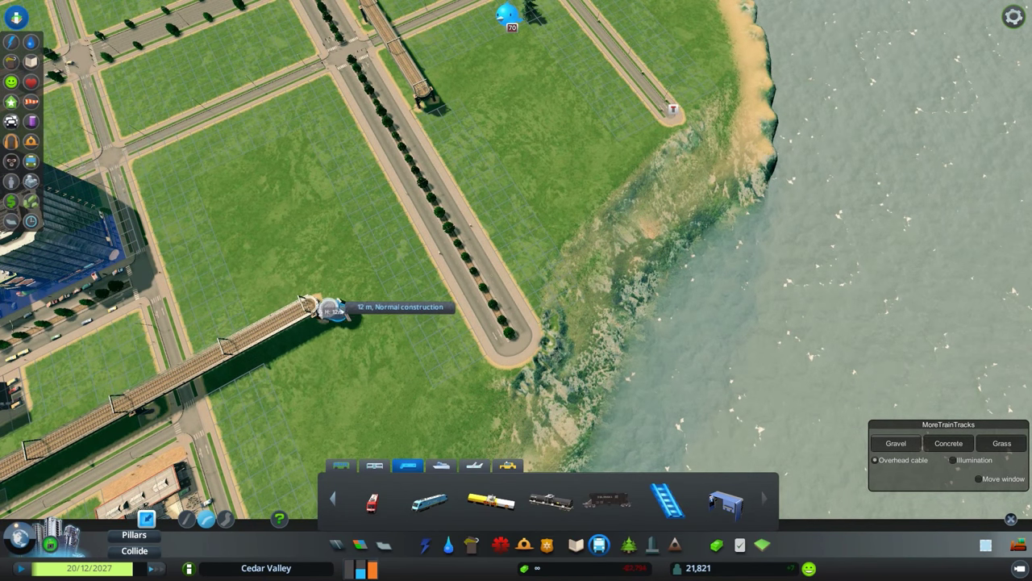
scroll(311, 307, down, 5)
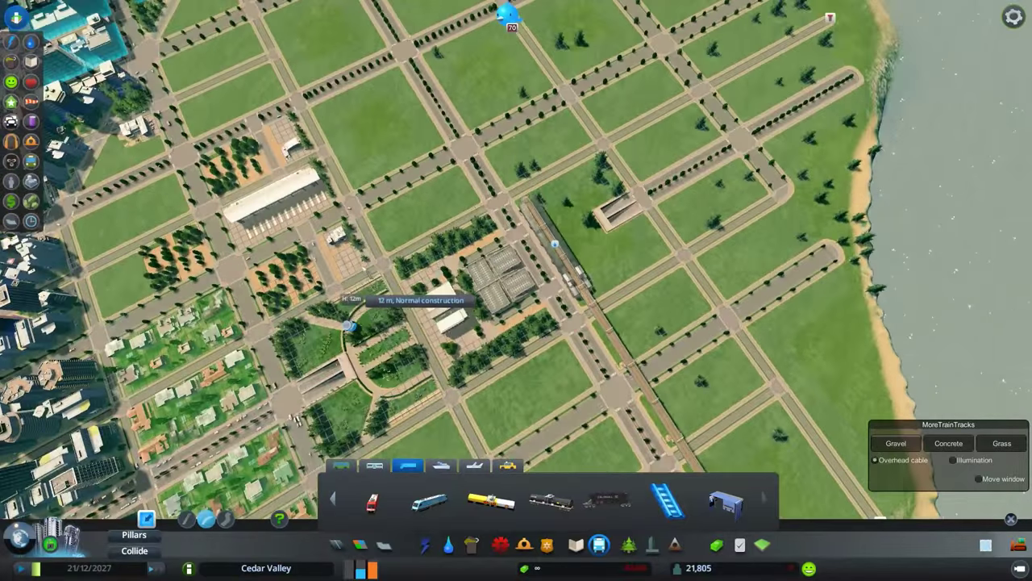
key(q)
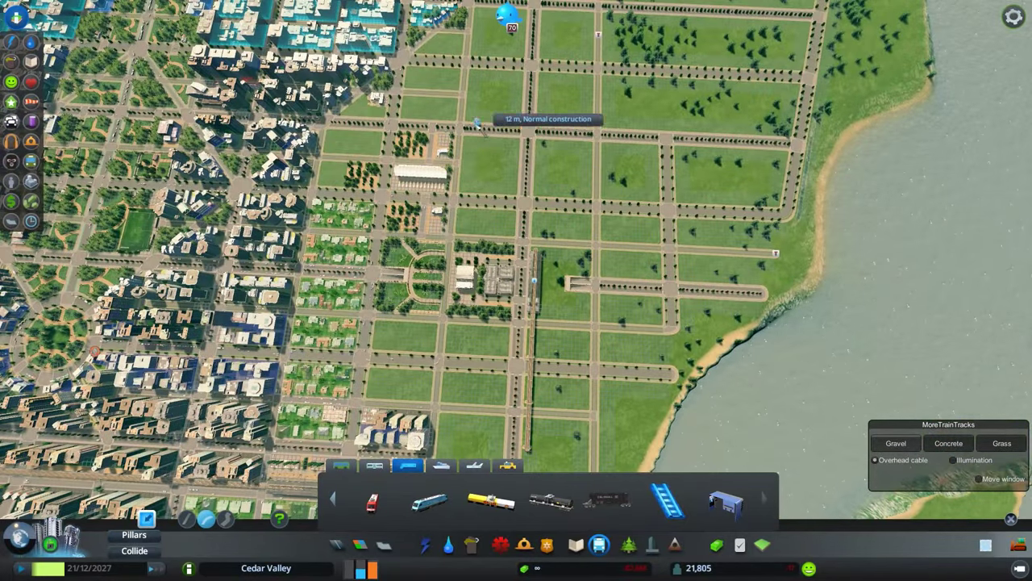
scroll(448, 305, up, 5)
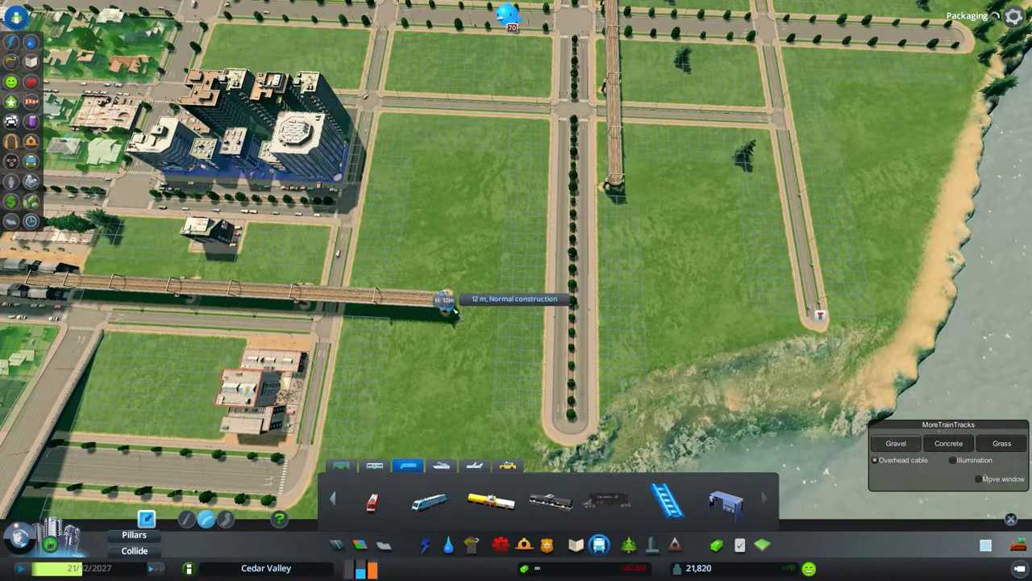
click(526, 300)
click(625, 312)
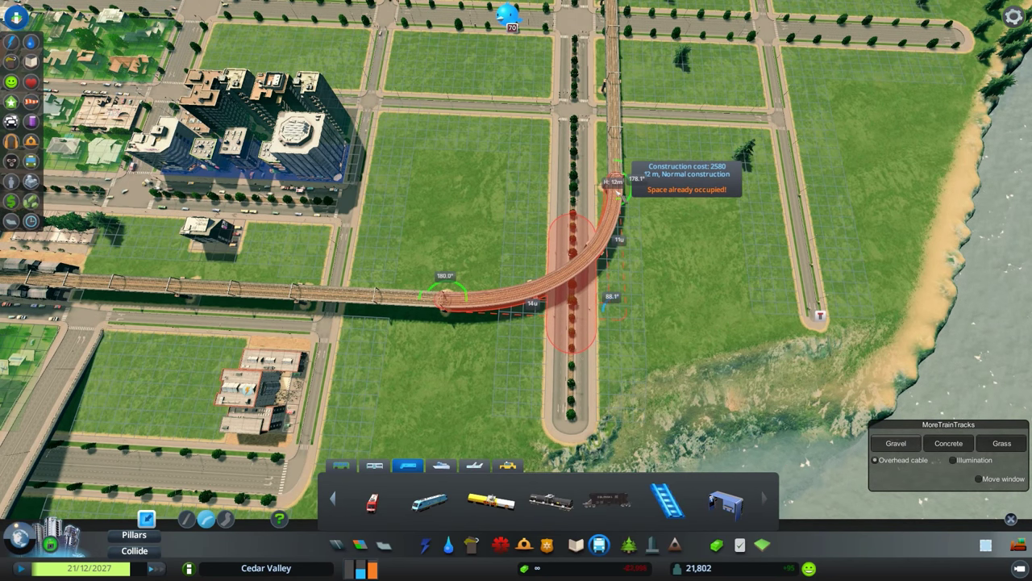
key(r)
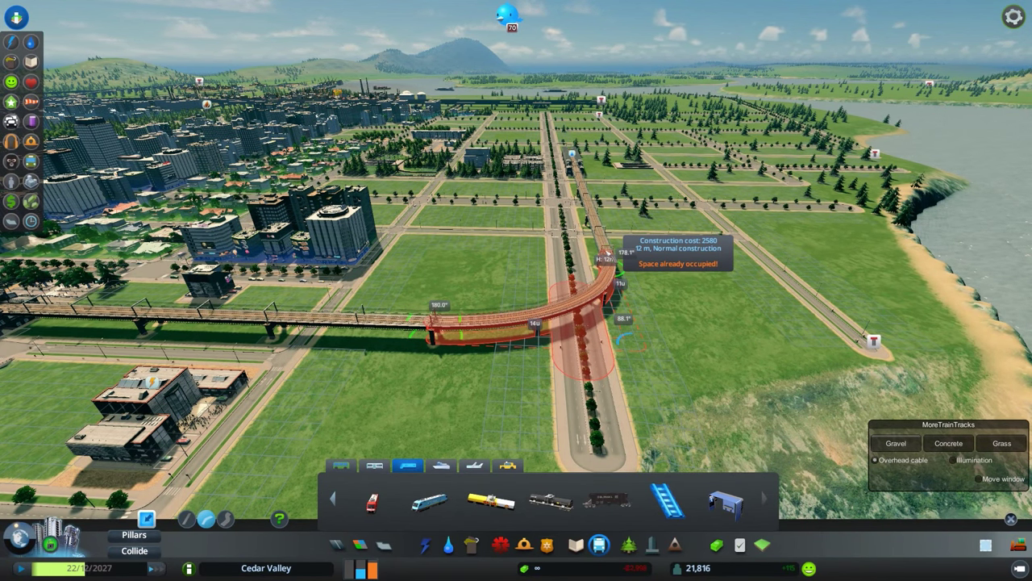
Step: Cancel the blocked curve and retry track starts near the tree-lined avenue
right_click(960, 467)
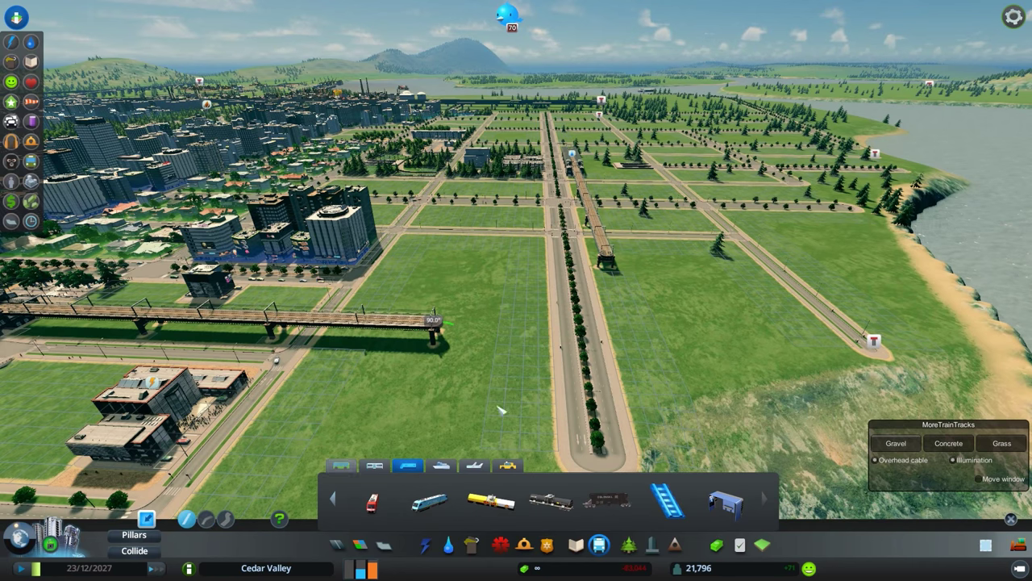
scroll(500, 409, up, 3)
key(Escape)
scroll(520, 397, up, 3)
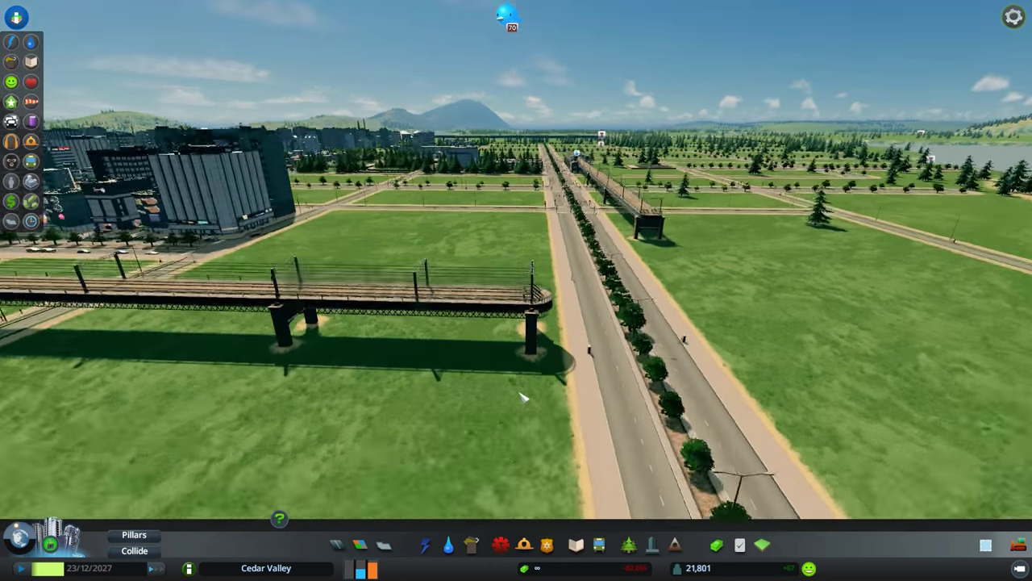
scroll(520, 397, up, 2)
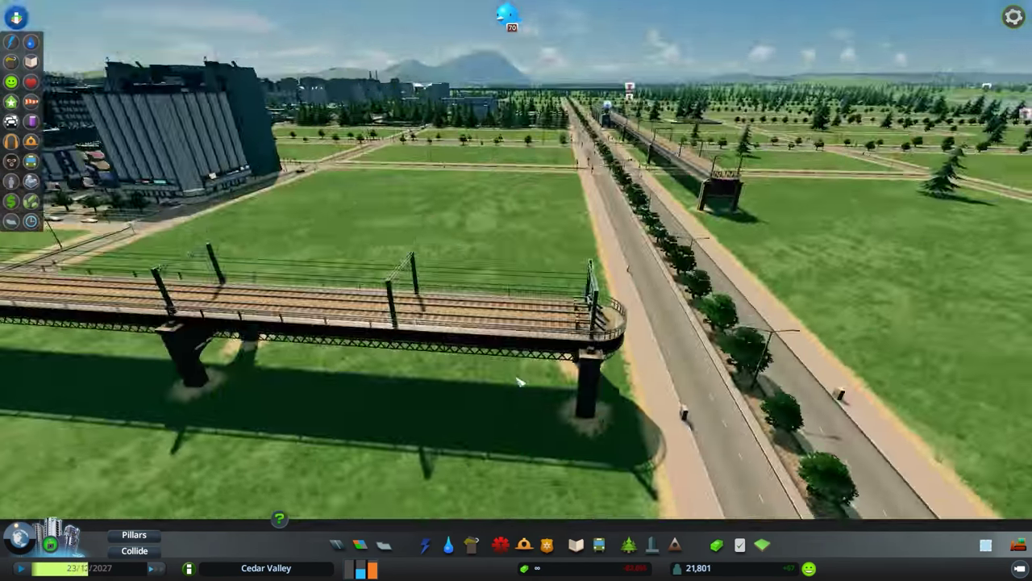
key(b)
scroll(484, 339, down, 5)
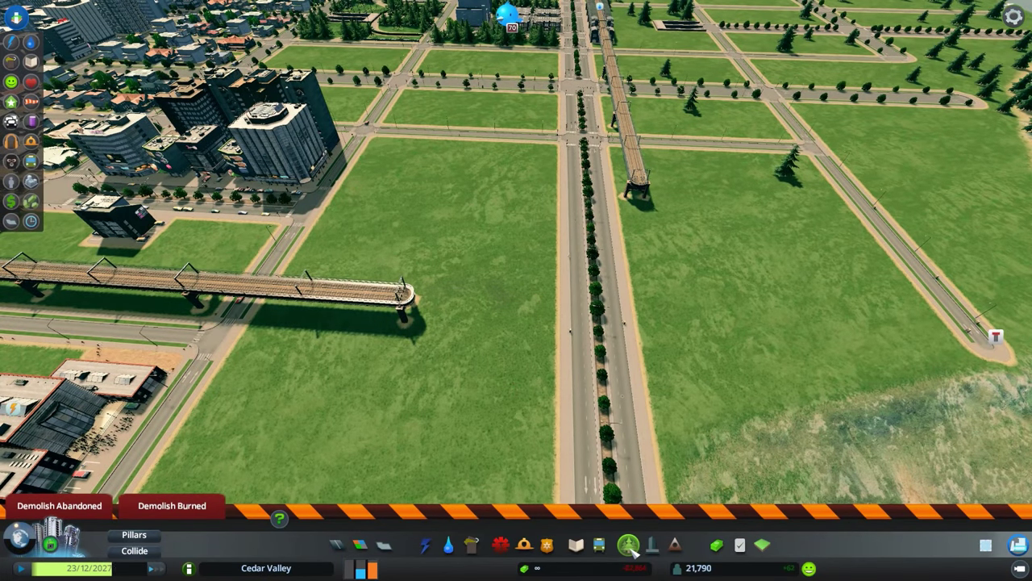
click(600, 546)
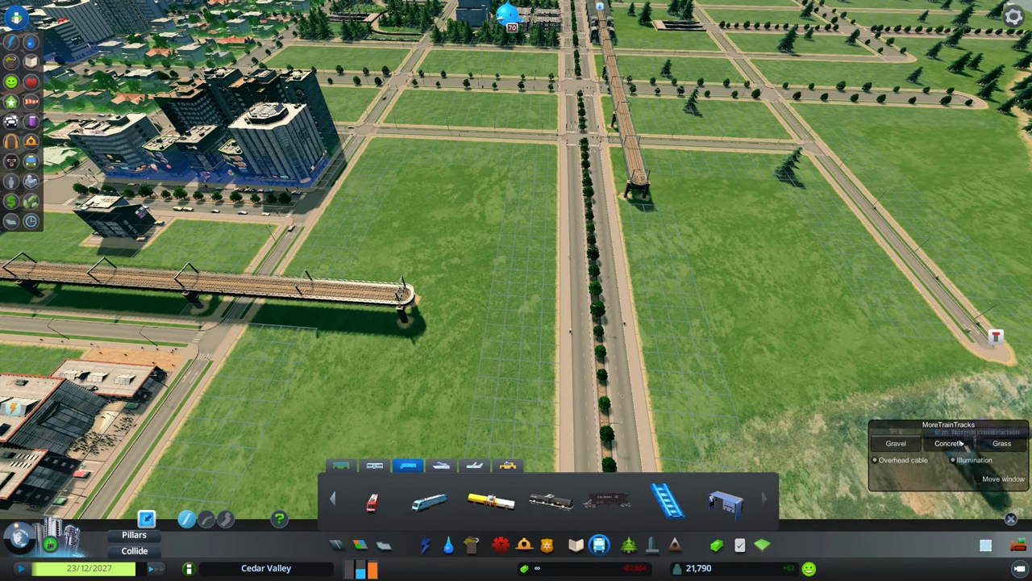
click(401, 293)
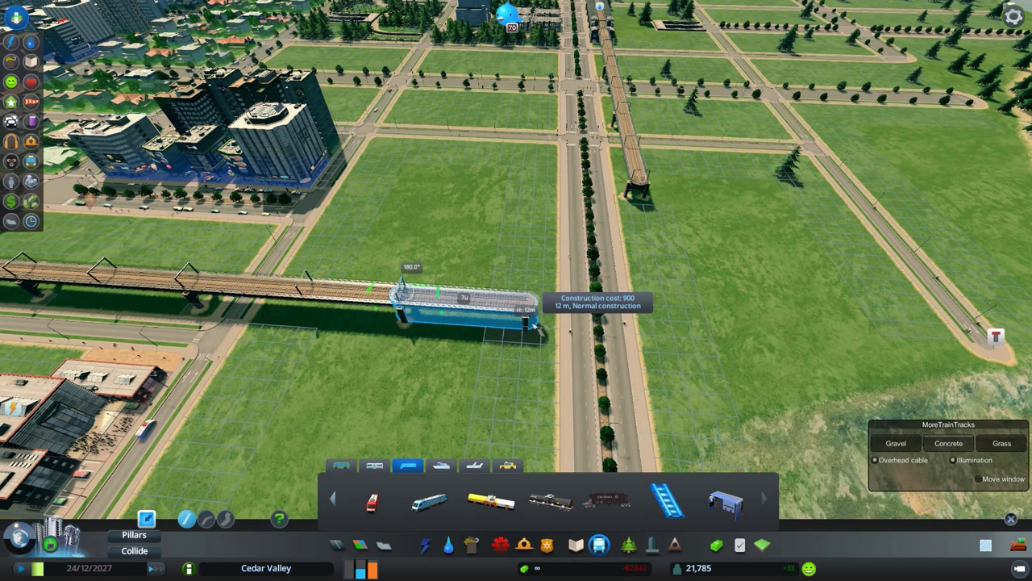
key(b)
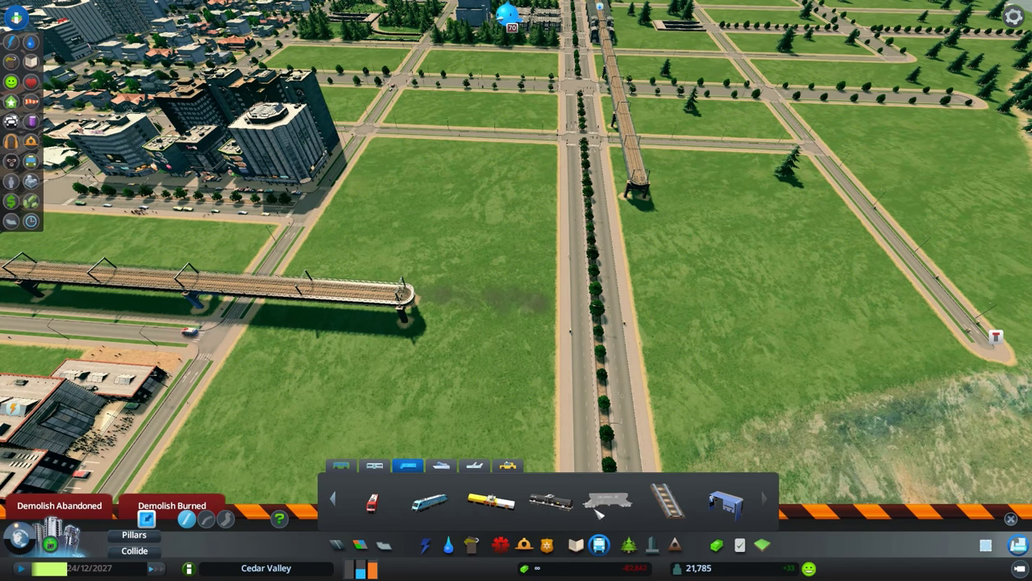
click(680, 489)
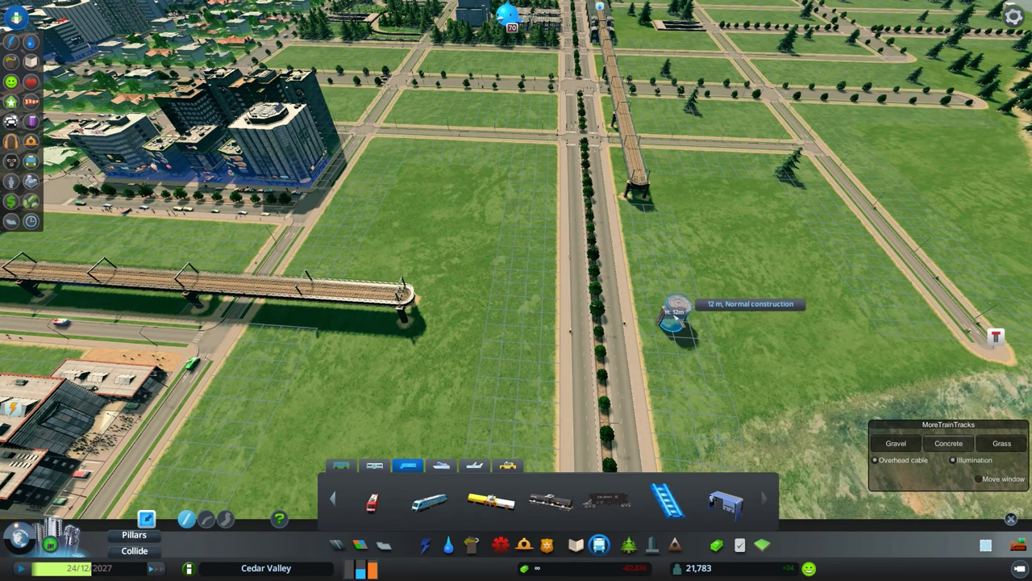
click(637, 273)
right_click(660, 384)
click(662, 380)
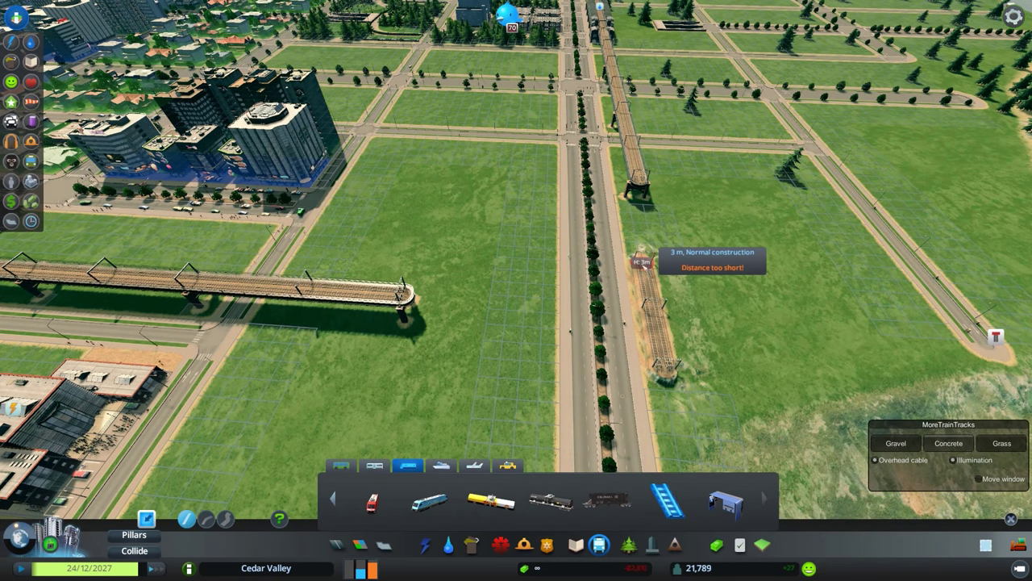
scroll(692, 371, up, 3)
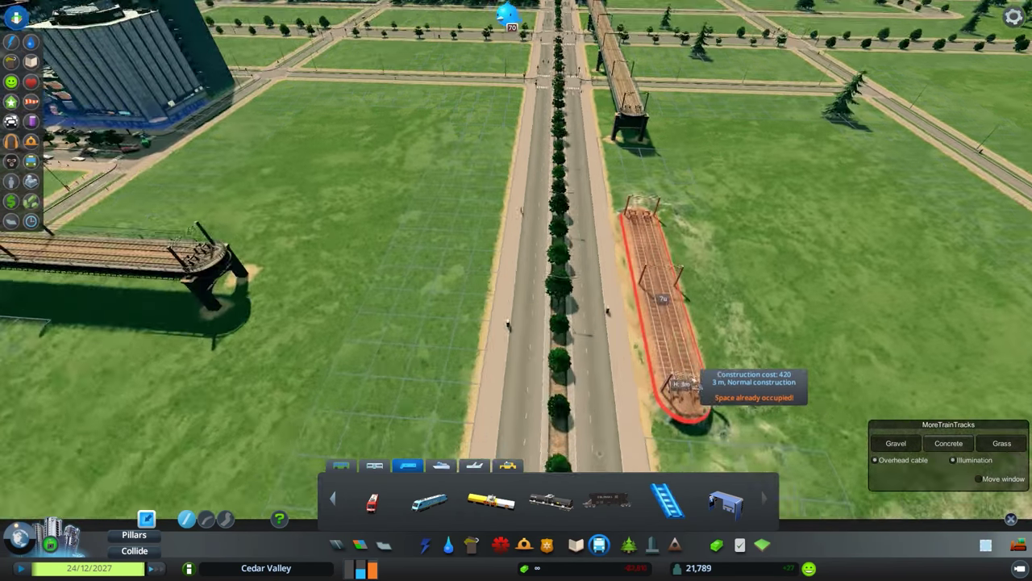
scroll(693, 385, down, 2)
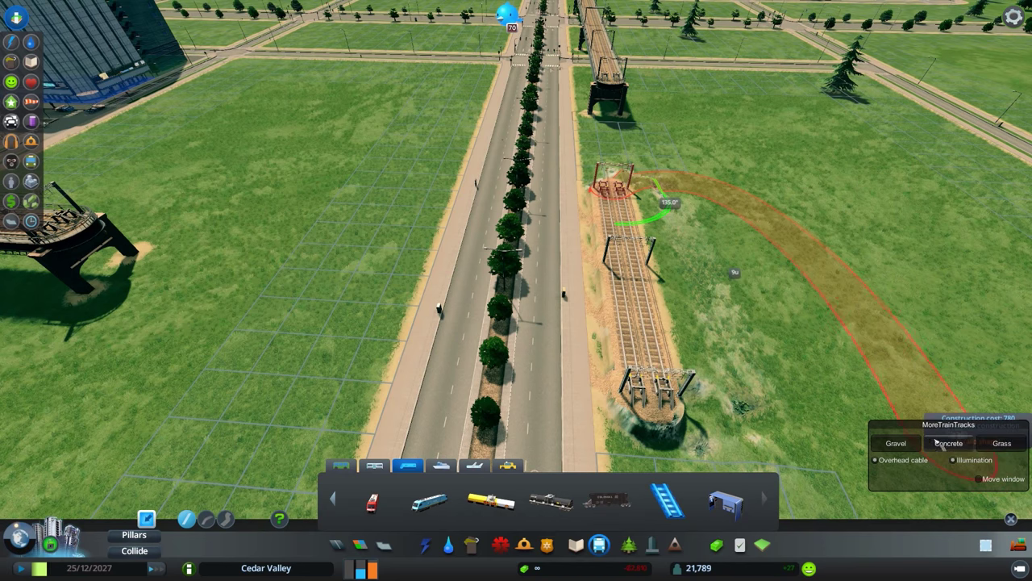
Step: Bulldoze the stray ground-level track piece beside the avenue
key(Escape)
key(b)
click(657, 266)
scroll(656, 323, down, 2)
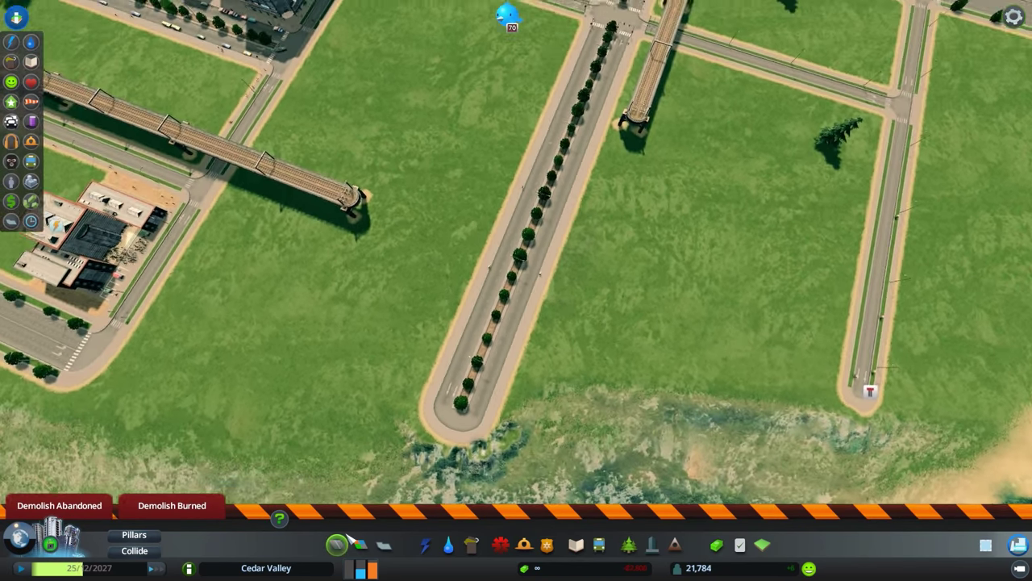
scroll(517, 242, up, 2)
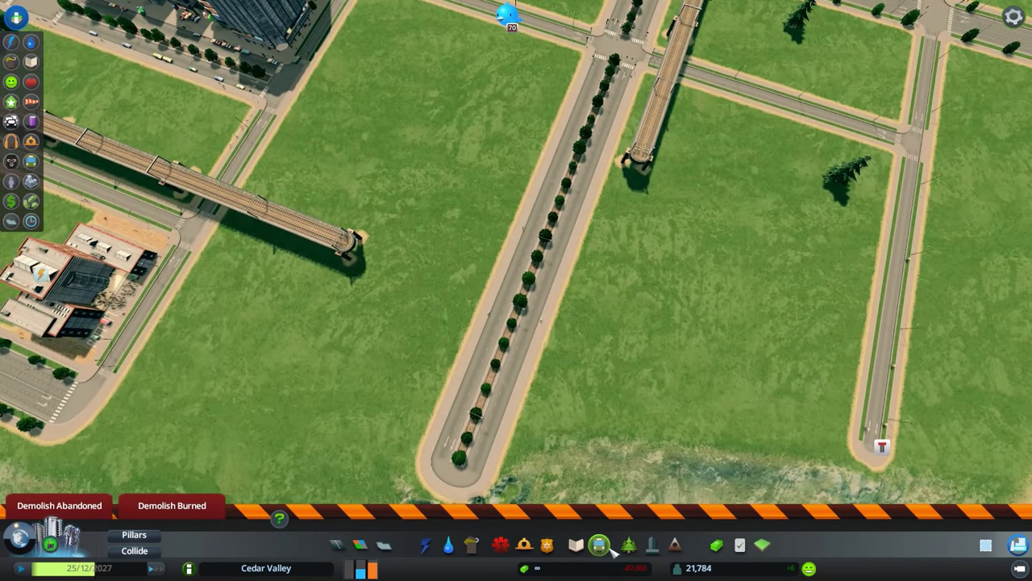
Step: Build a curved elevated track from the rail end to the other elevated line
click(599, 545)
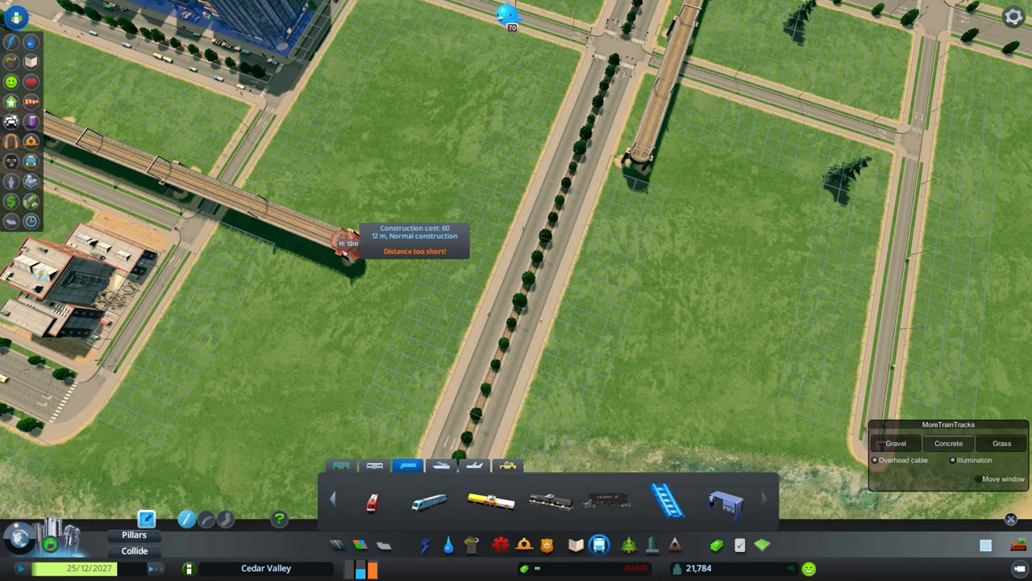
click(346, 242)
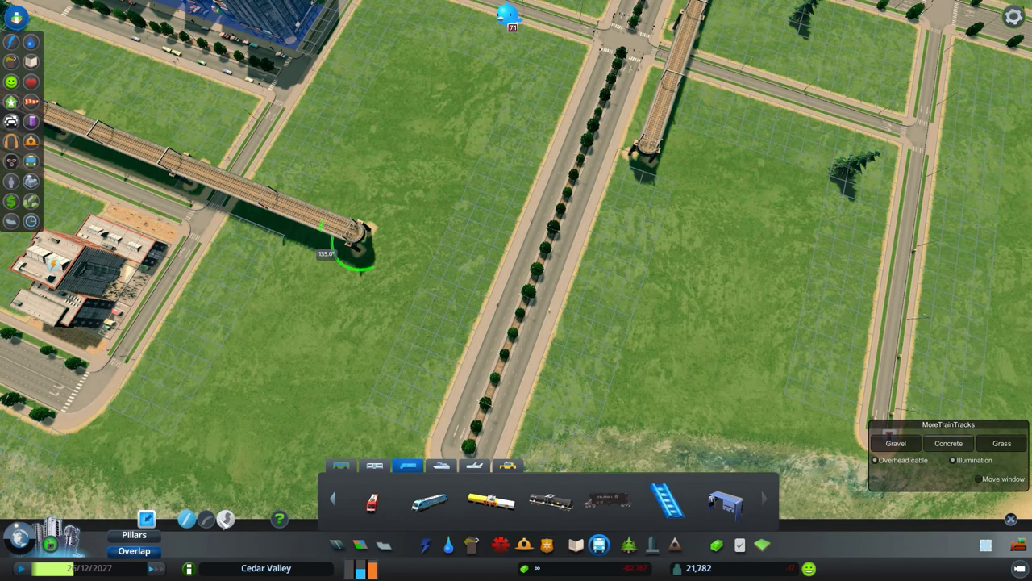
click(591, 326)
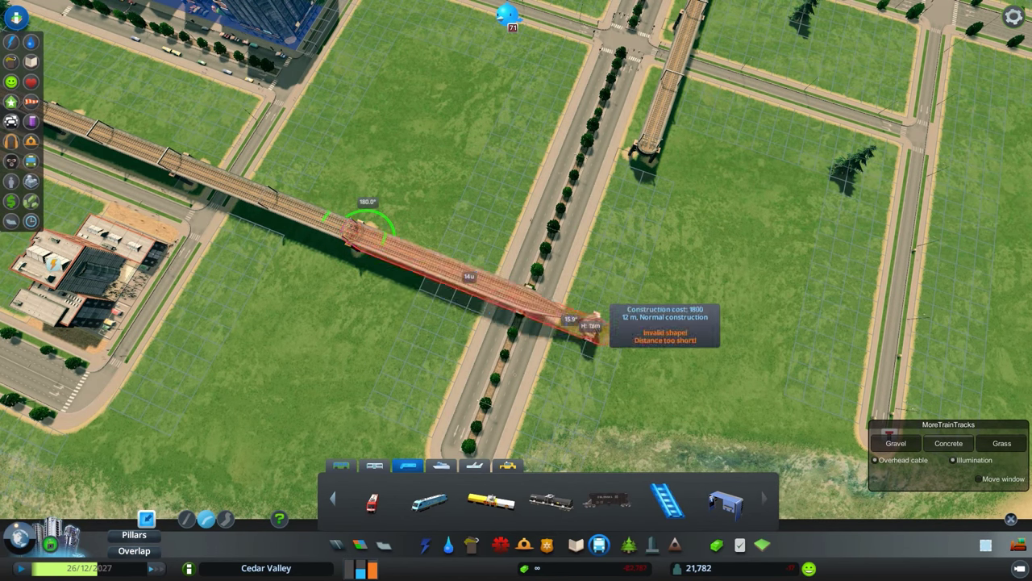
right_click(645, 165)
click(566, 342)
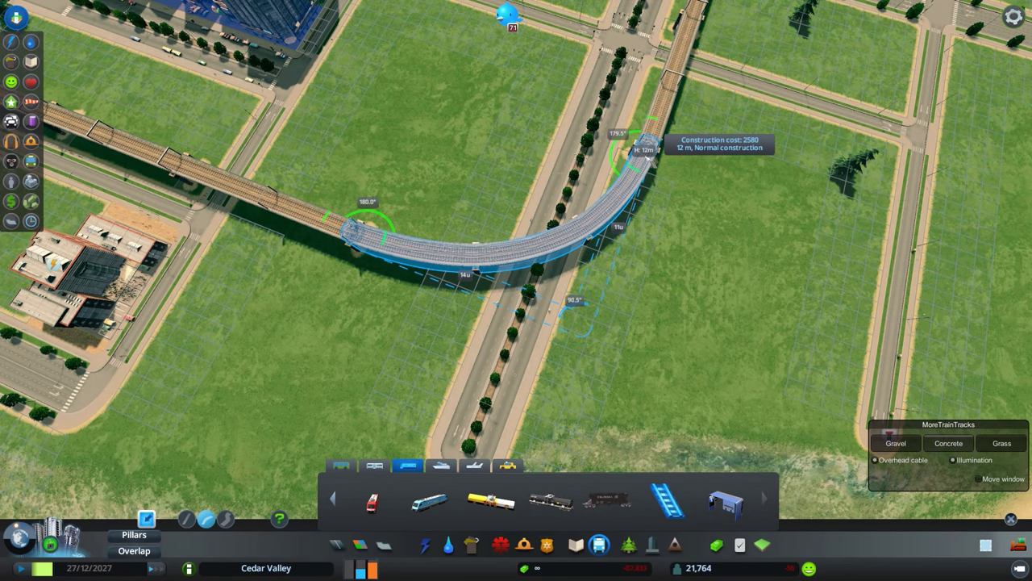
click(645, 149)
key(Escape)
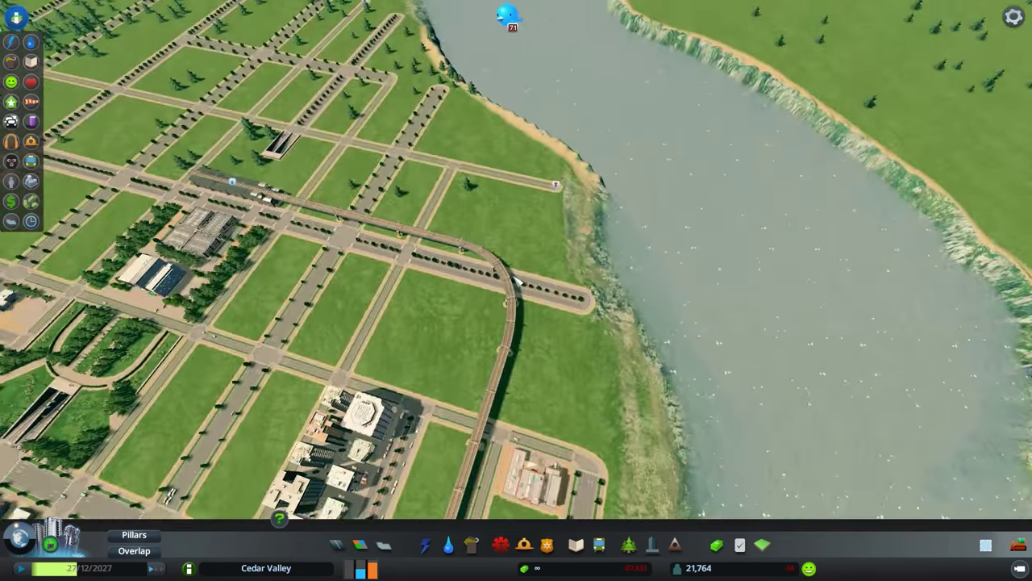
scroll(517, 280, down, 5)
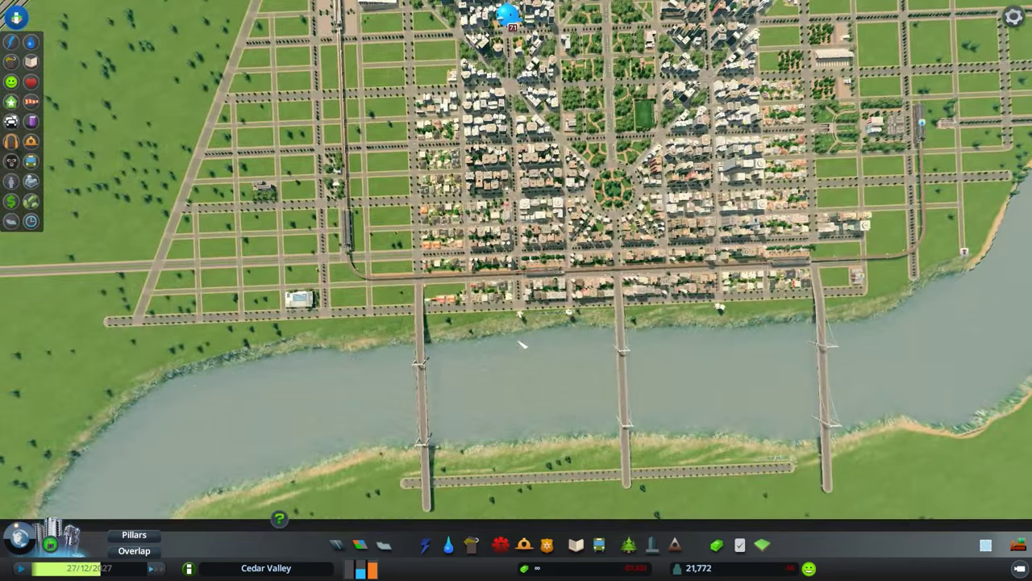
Step: Pan across the city toward the curved elevated track
key(d)
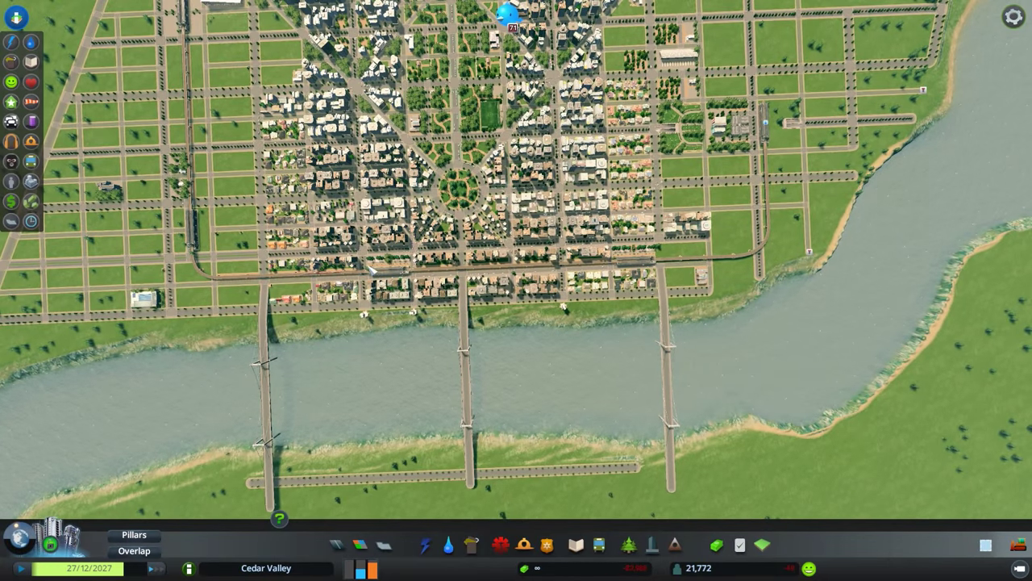
key(d)
scroll(503, 224, up, 5)
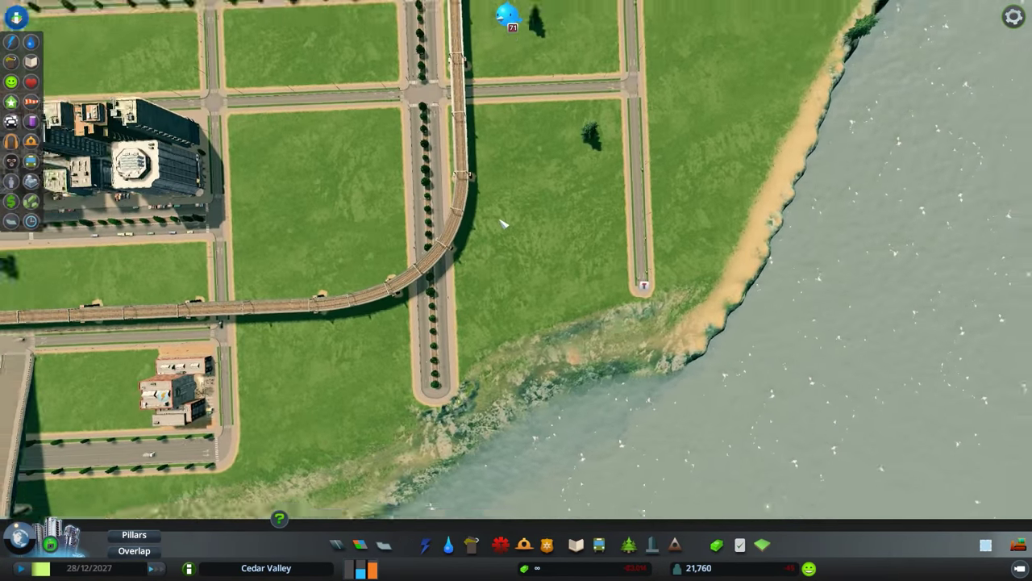
scroll(502, 225, down, 5)
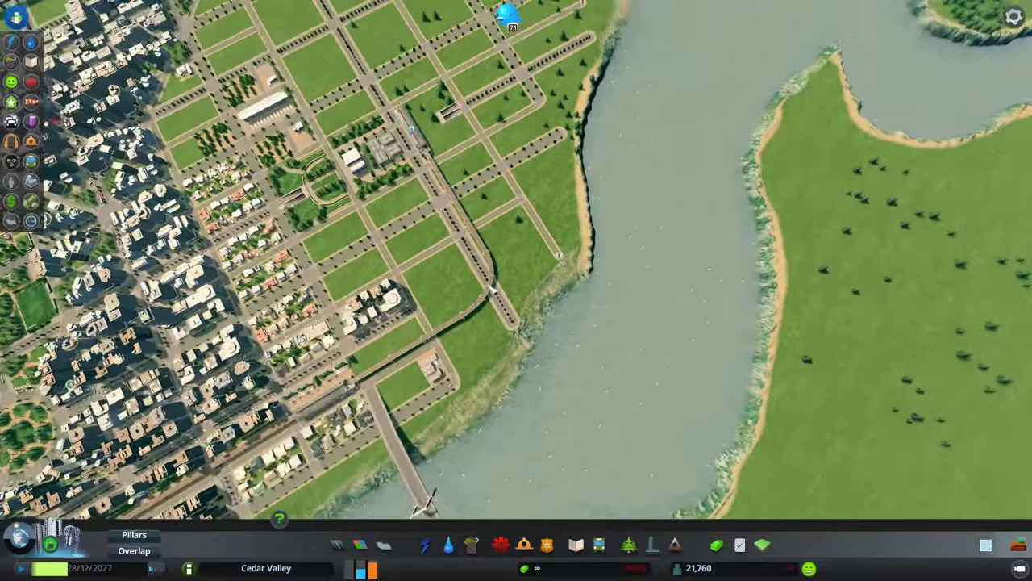
scroll(481, 277, up, 3)
scroll(482, 276, up, 5)
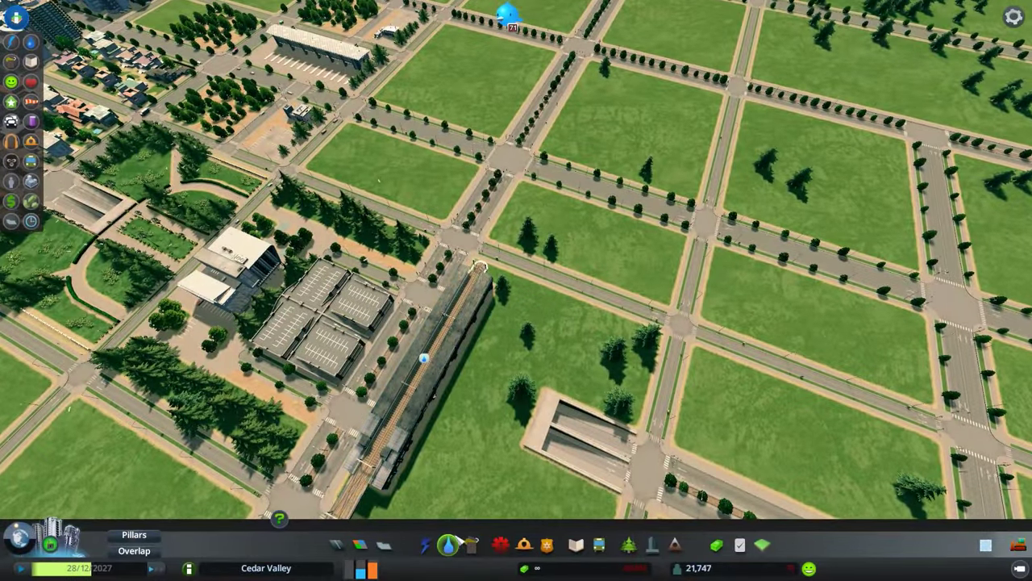
Step: Open the water view and lay a pipe northward across the road
click(449, 544)
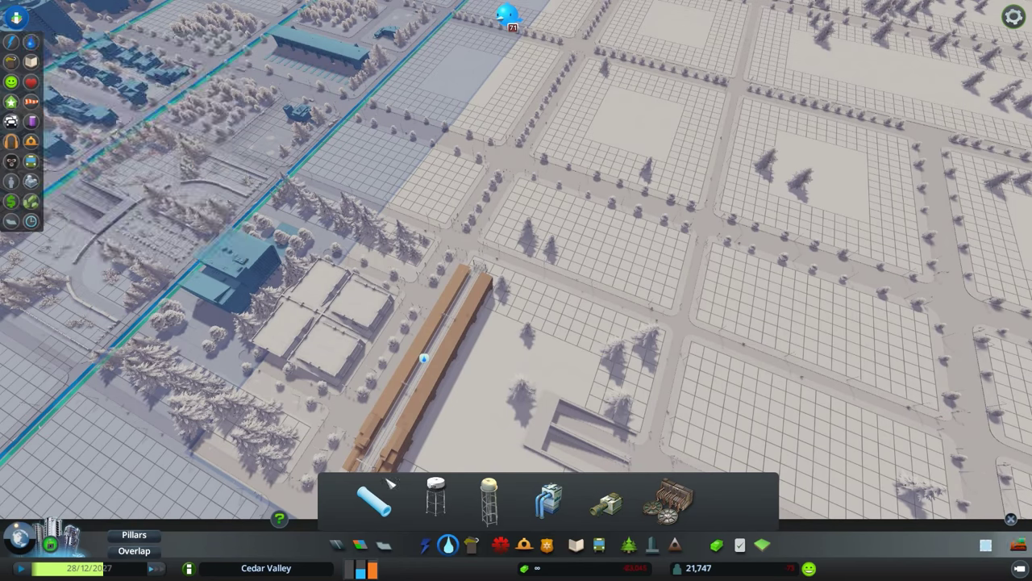
scroll(520, 288, down, 4)
scroll(533, 253, down, 3)
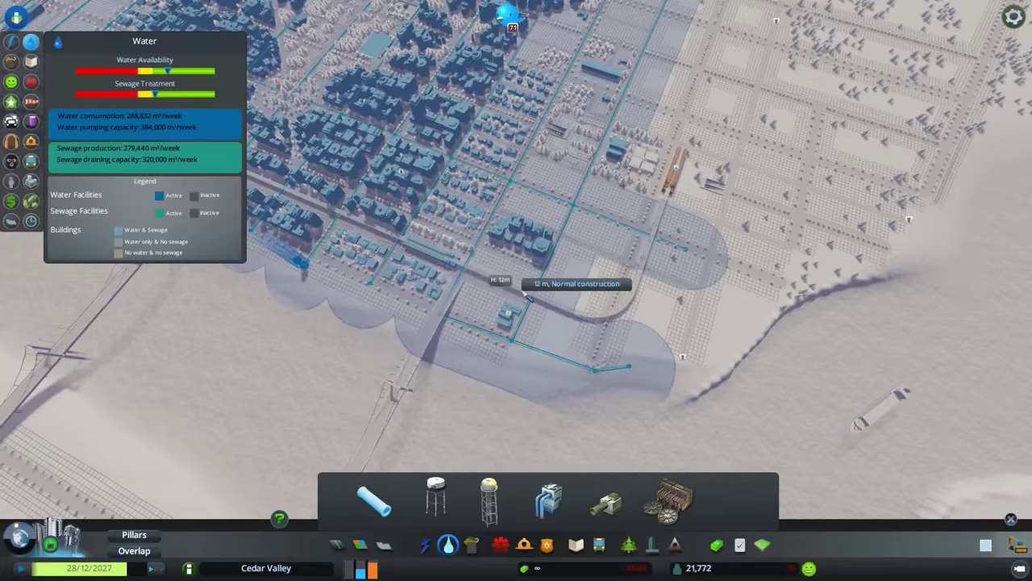
scroll(658, 388, up, 3)
scroll(669, 368, up, 3)
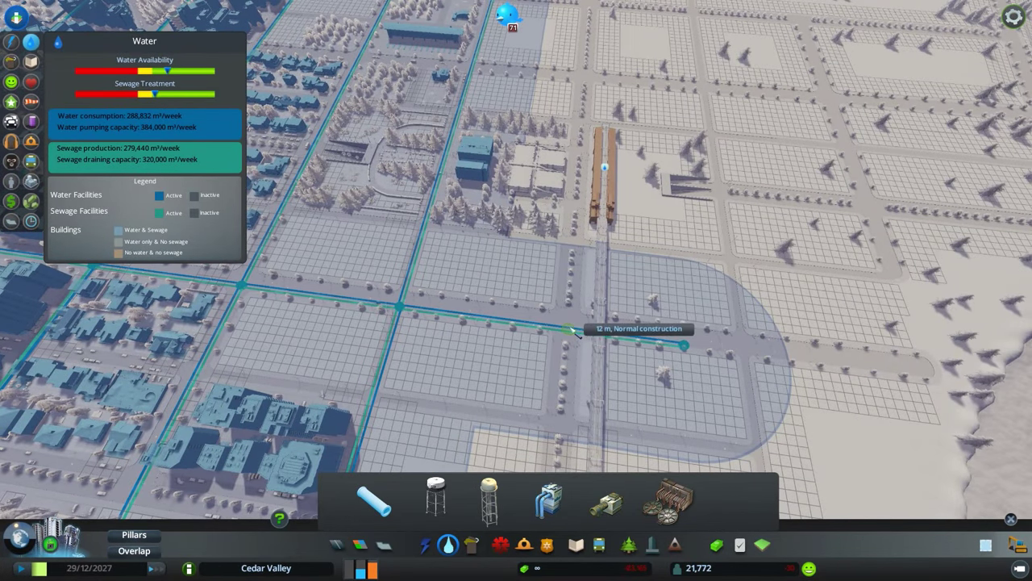
click(574, 331)
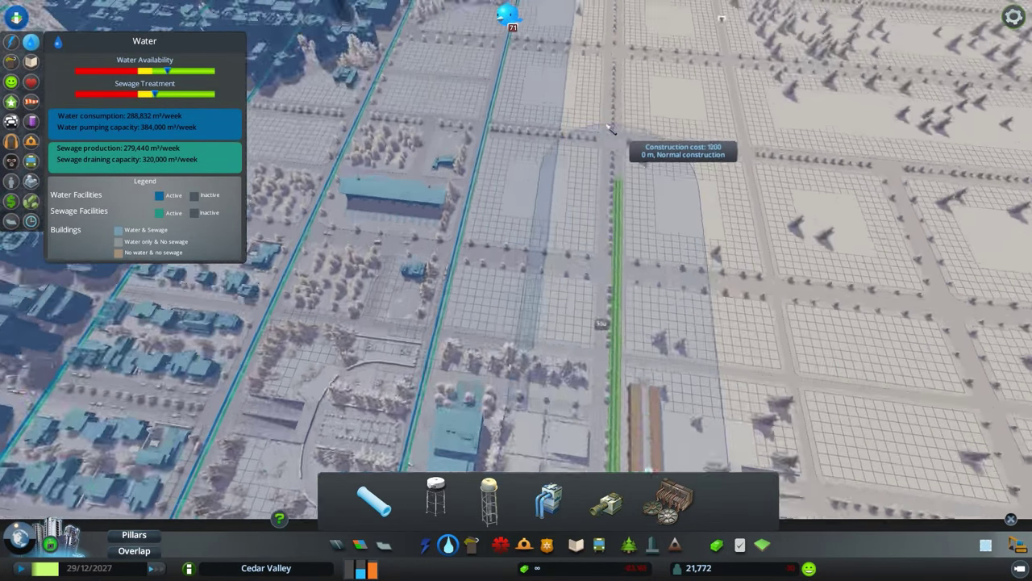
scroll(575, 145, up, 5)
key(w)
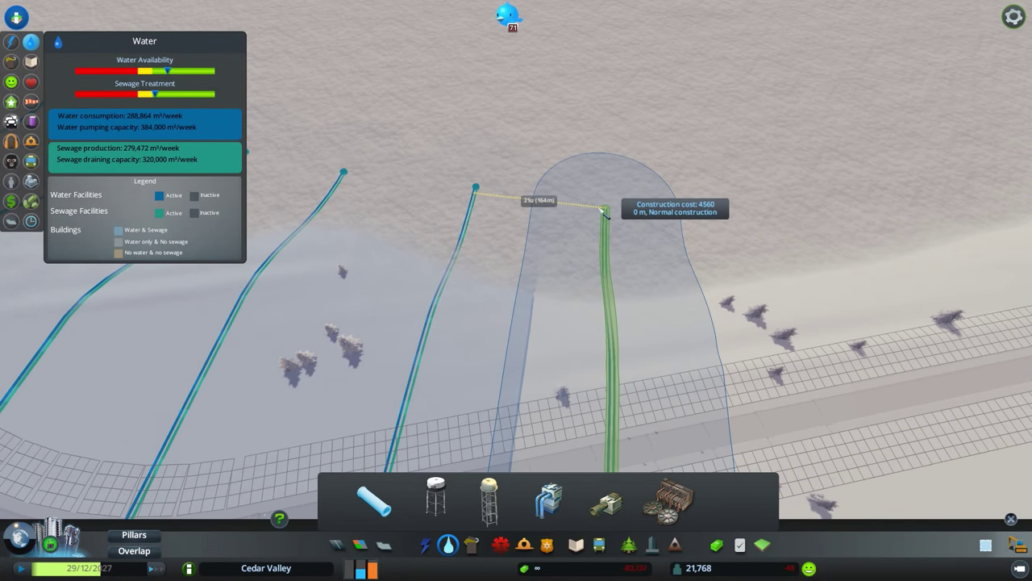
click(605, 210)
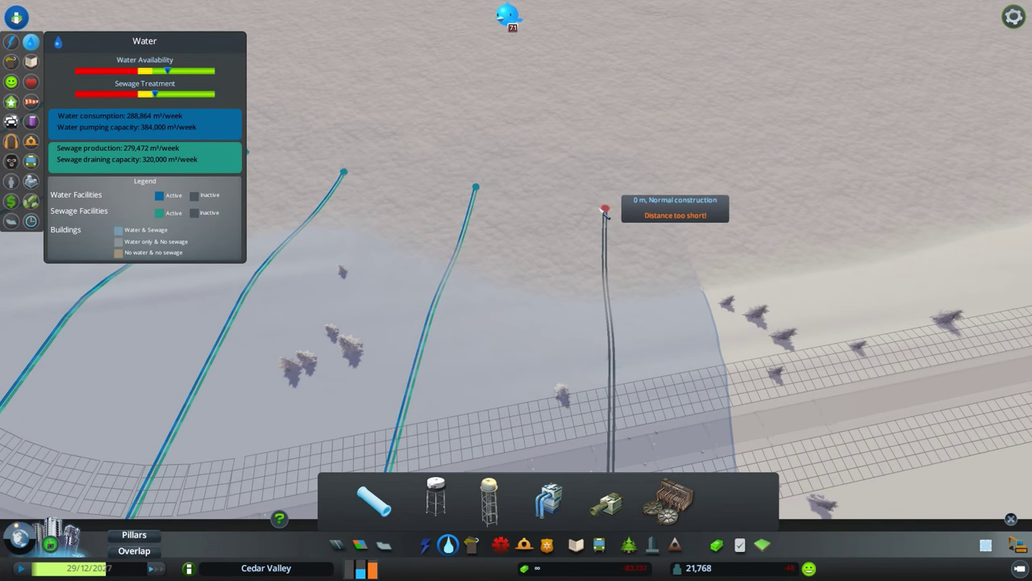
scroll(601, 213, down, 10)
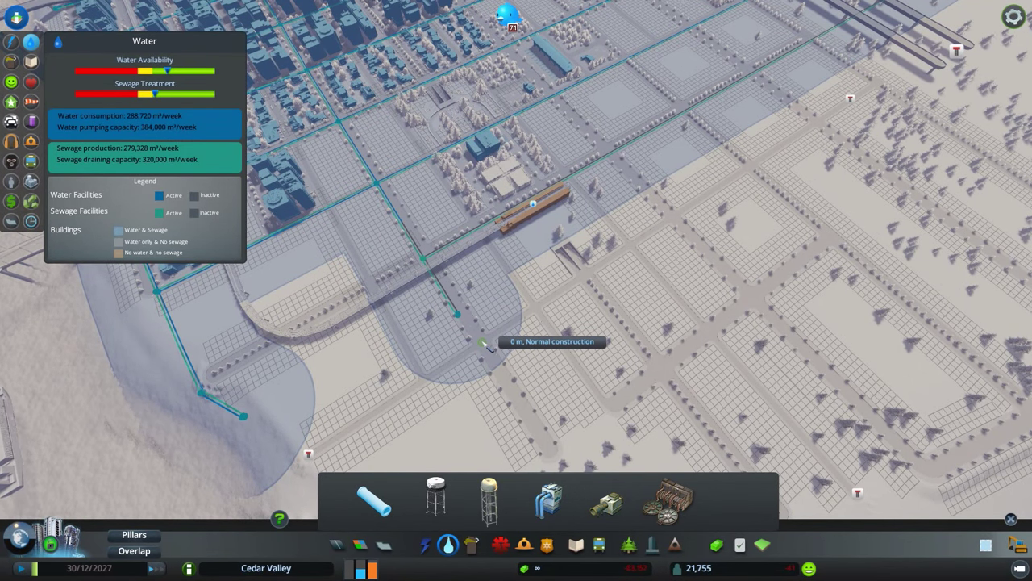
Step: Lay a short pipe and a long pipe along the northeast roads
key(w)
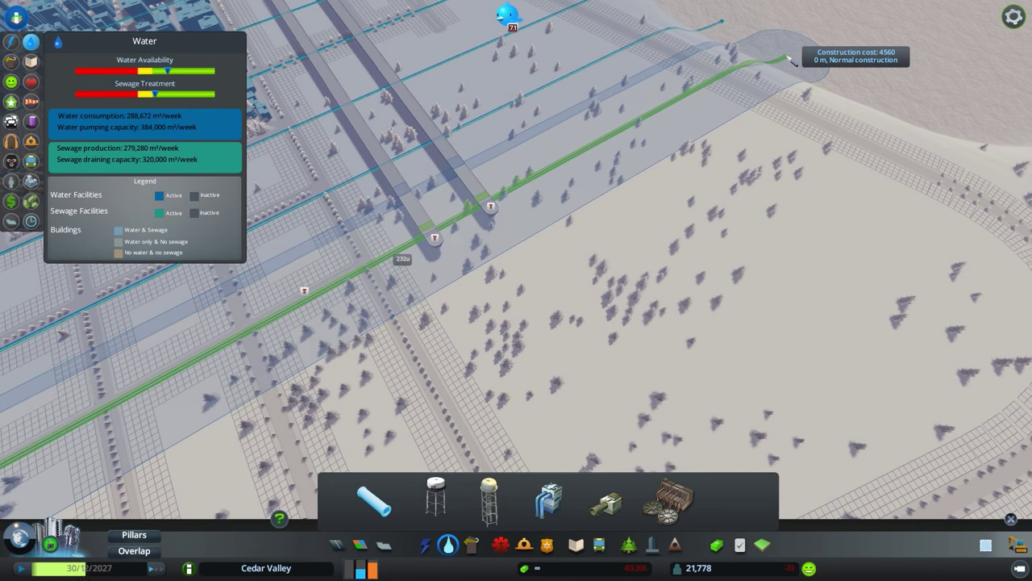
right_click(790, 59)
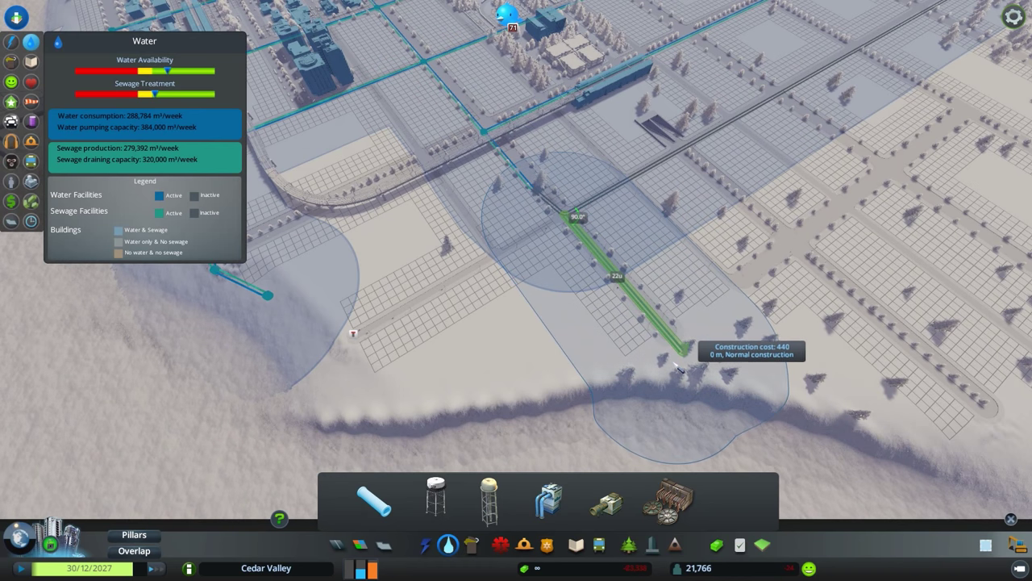
click(695, 353)
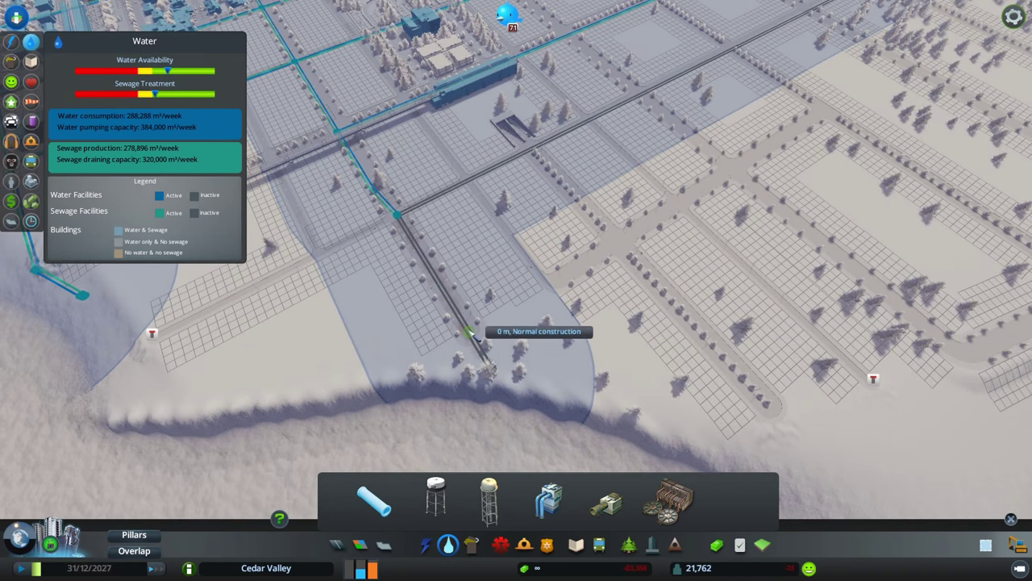
scroll(496, 266, up, 3)
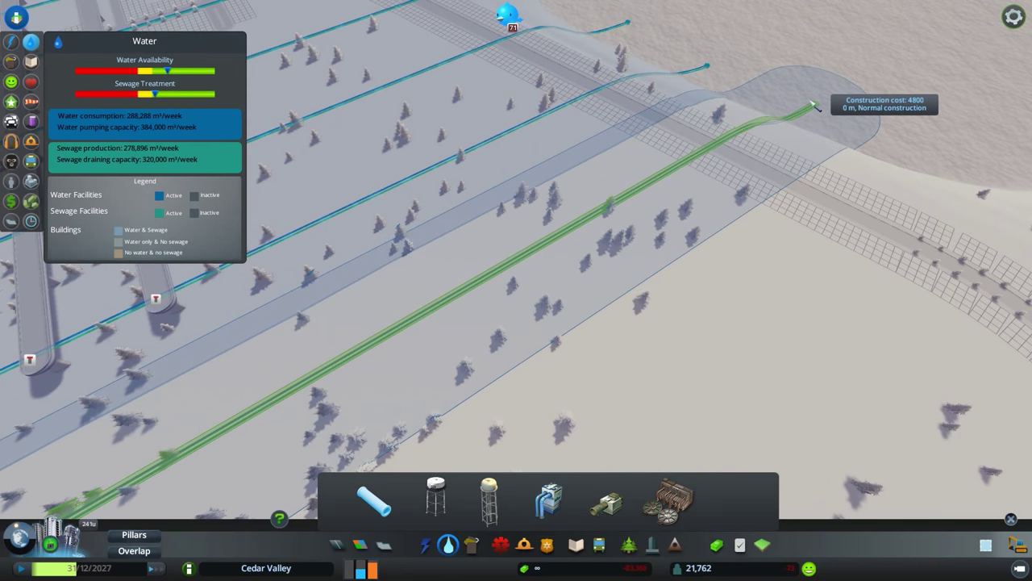
click(819, 87)
scroll(762, 148, down, 5)
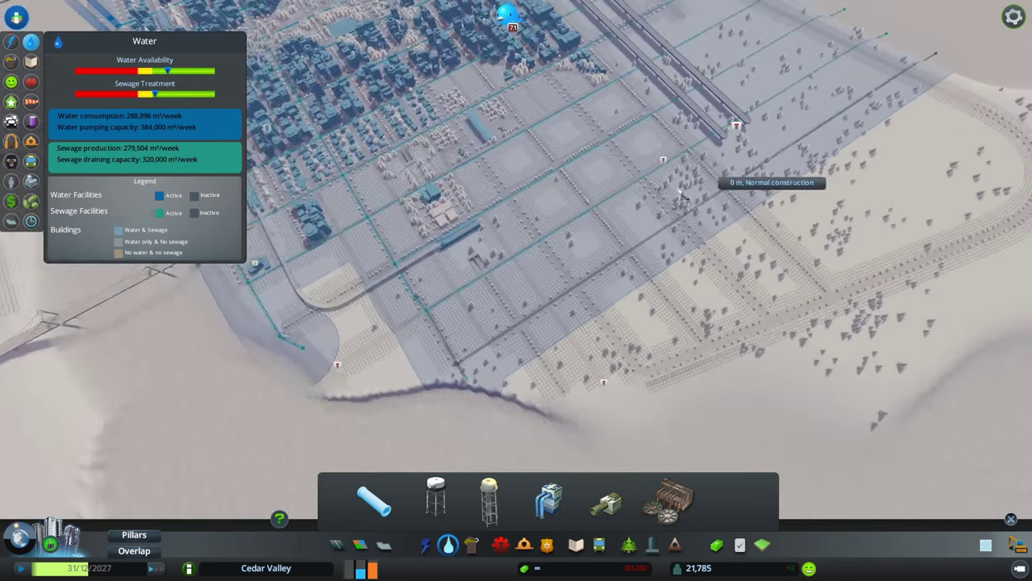
key(Escape)
scroll(564, 229, up, 5)
Step: Check the elevated train stop's details, then view the river and coastline
click(564, 229)
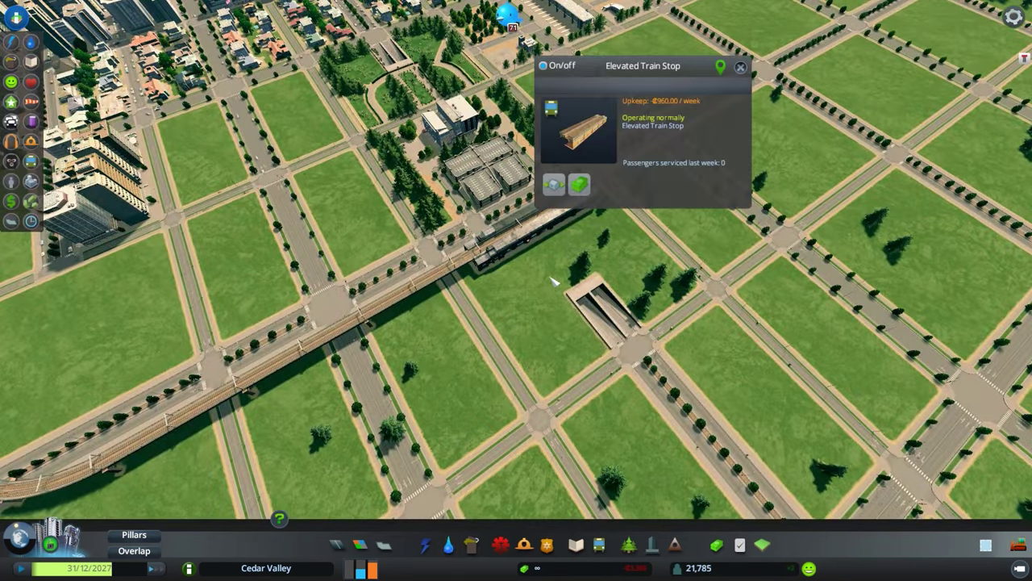
key(Escape)
scroll(553, 280, down, 5)
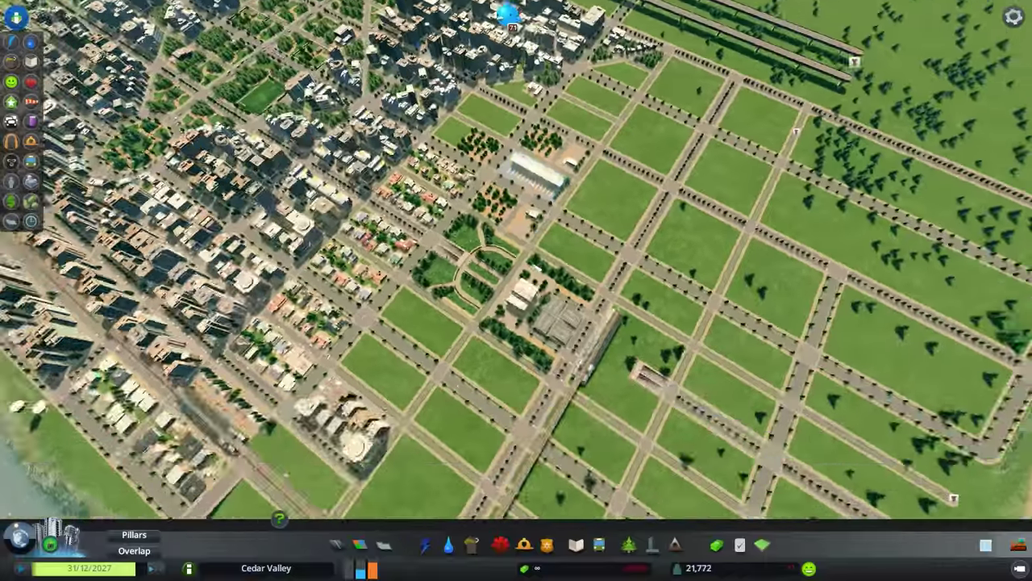
scroll(564, 322, up, 5)
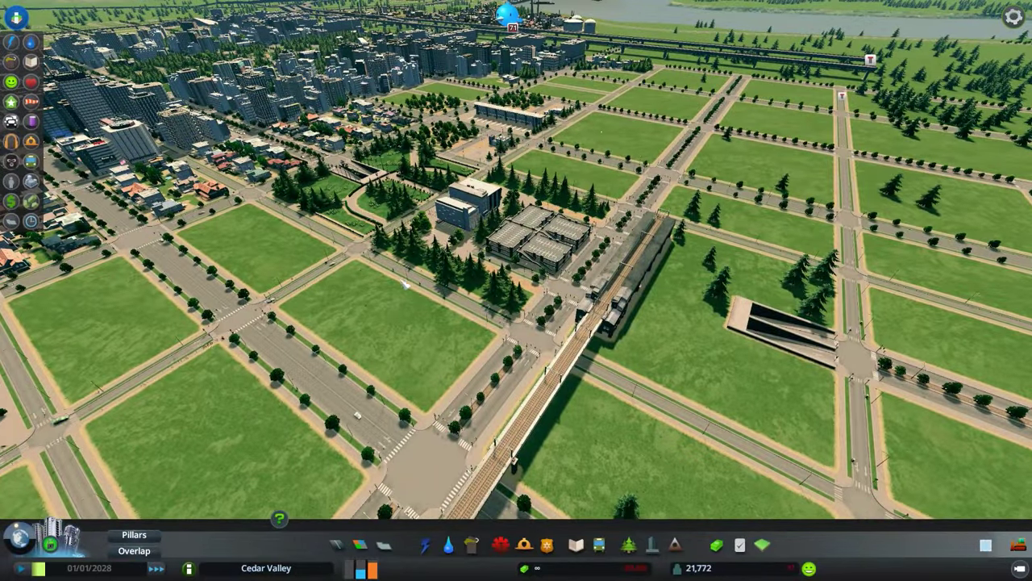
key(e)
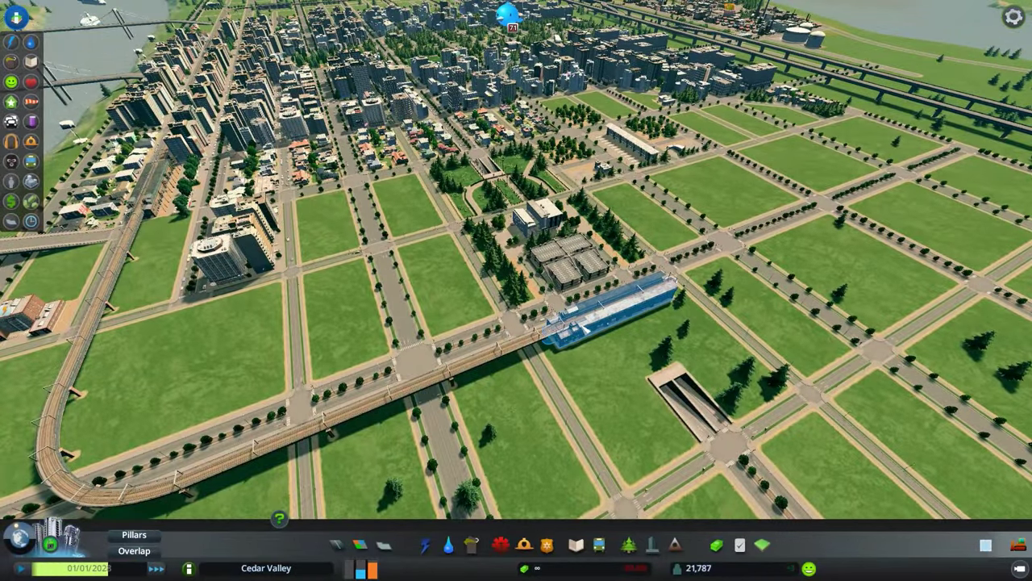
click(604, 310)
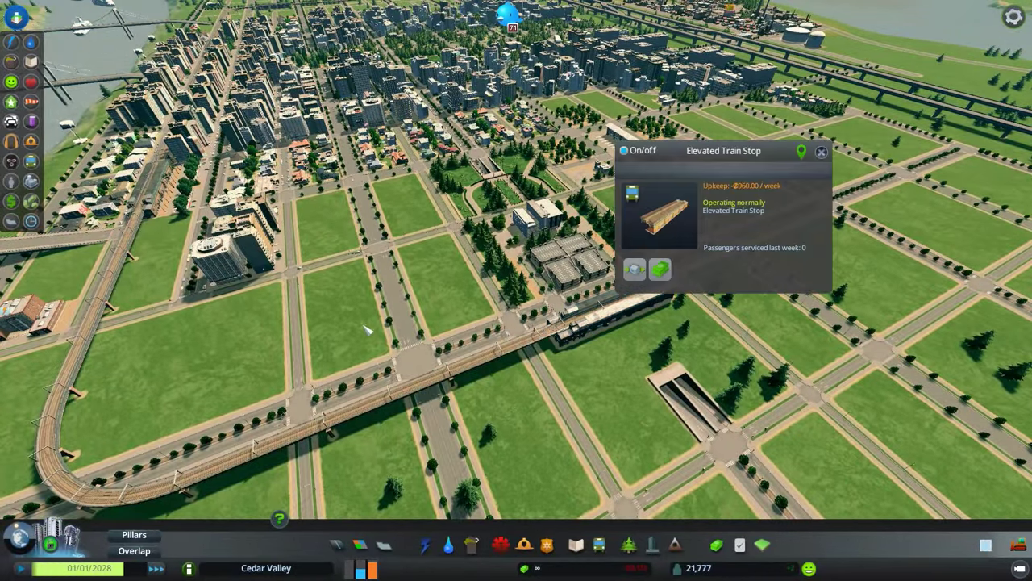
key(Escape)
key(a)
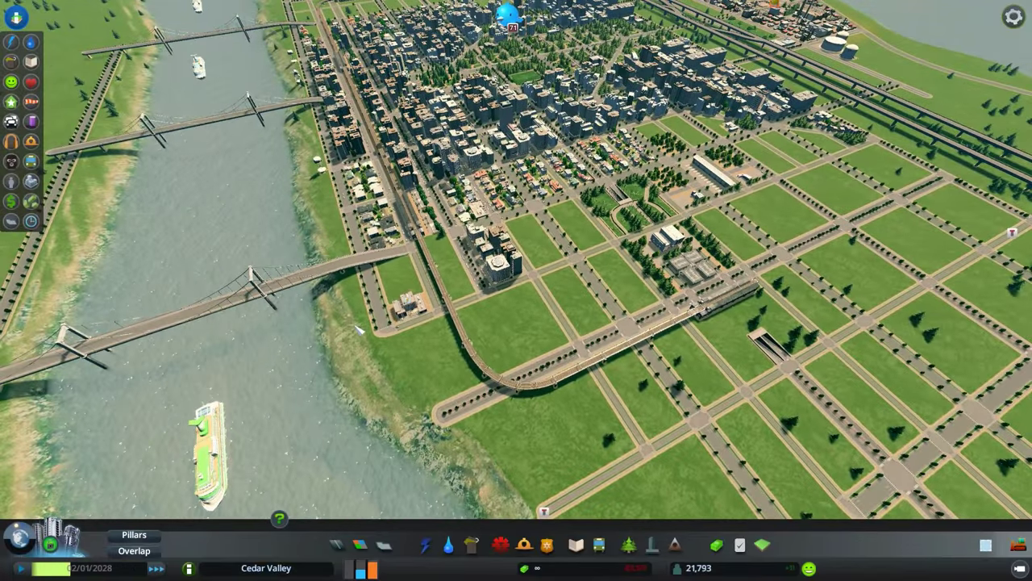
key(q)
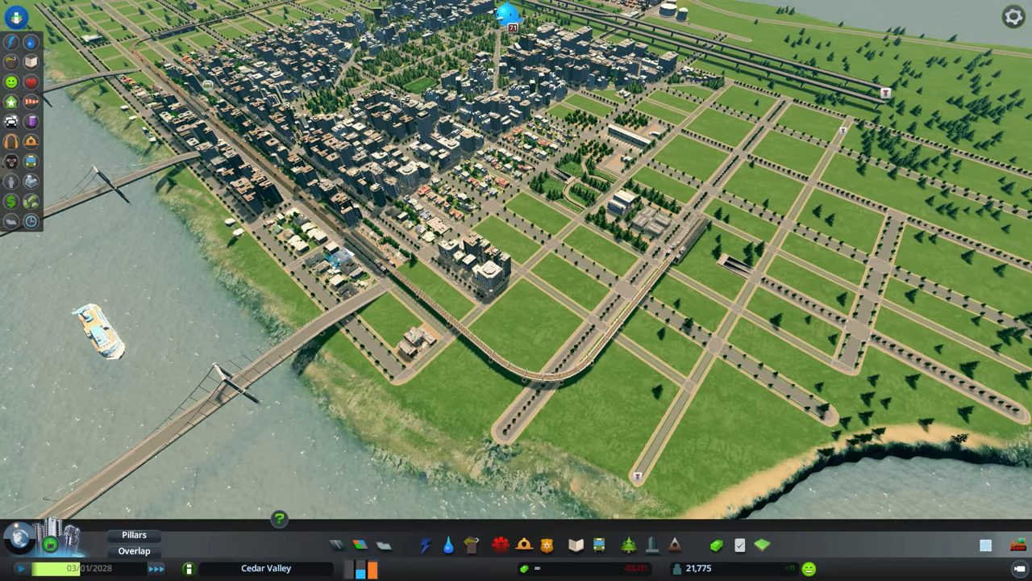
scroll(525, 244, down, 5)
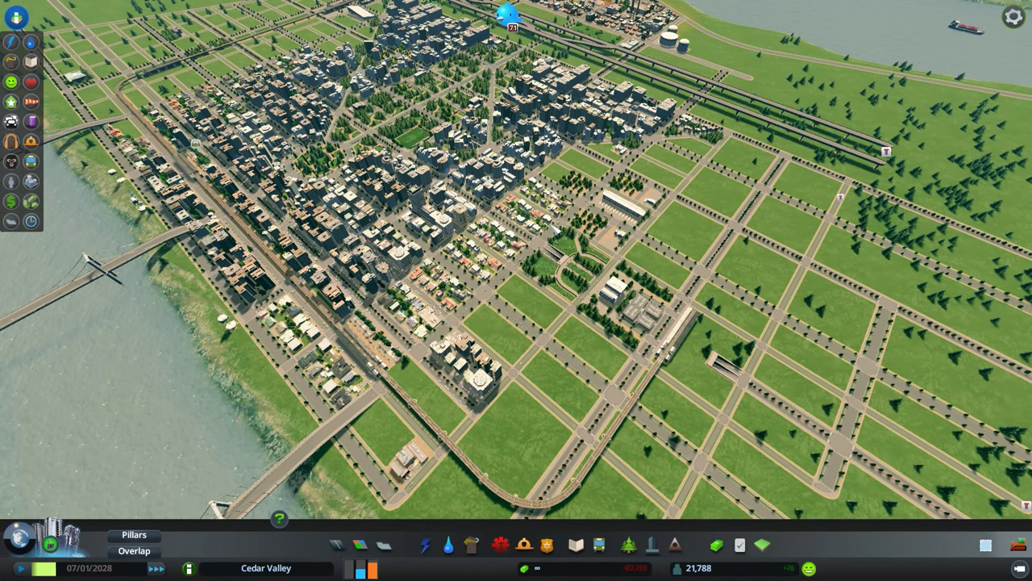
scroll(516, 258, down, 3)
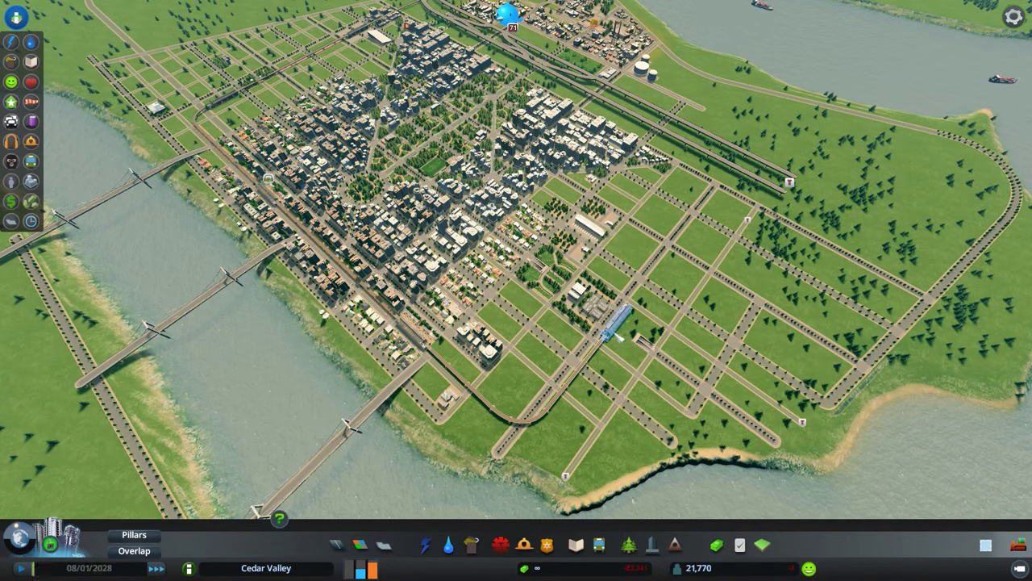
scroll(617, 322, up, 3)
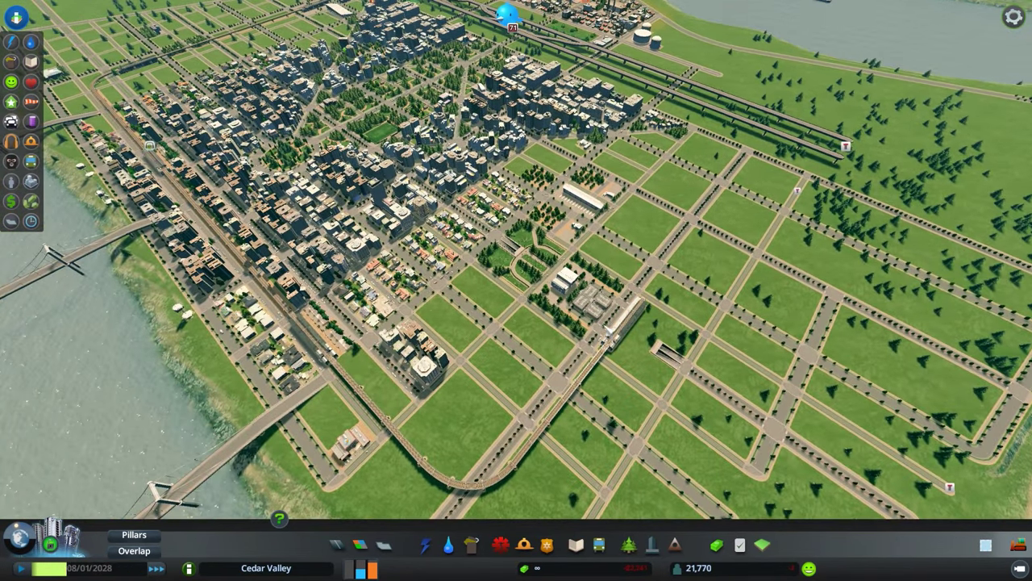
scroll(516, 258, down, 2)
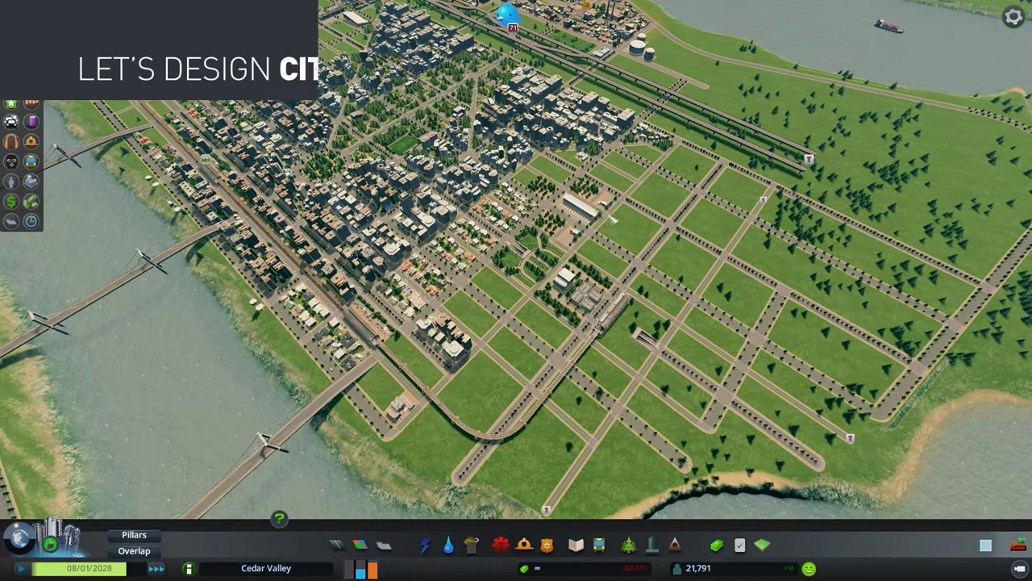